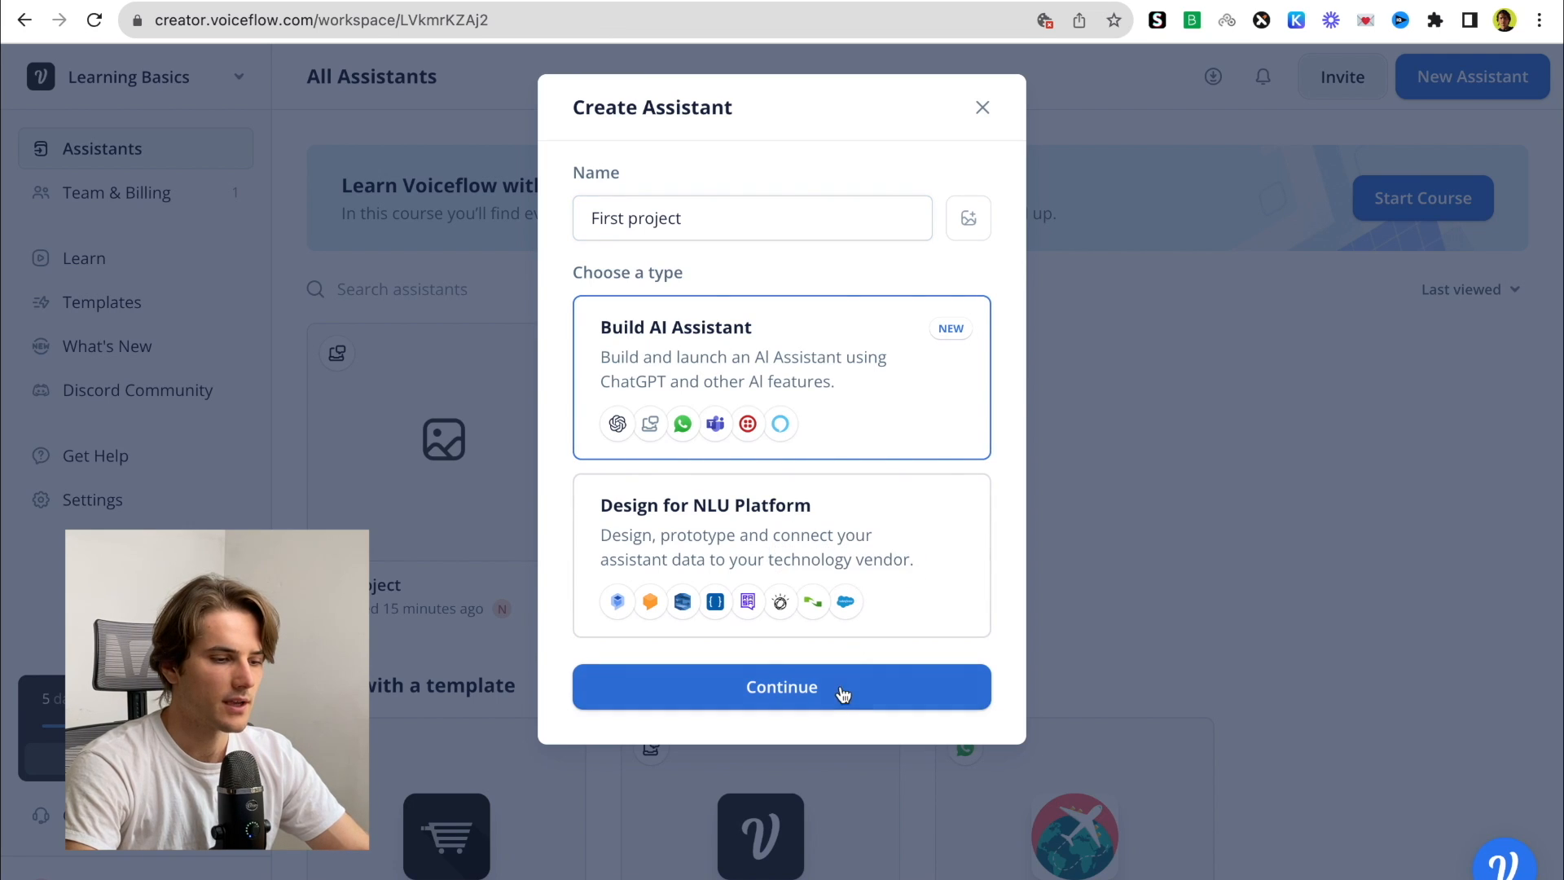
Create the First project AI assistant with the Web Chat channel and English (en-US) as its language, keeping the default member access
{"action": "left_click", "coordinate": [843, 693]}
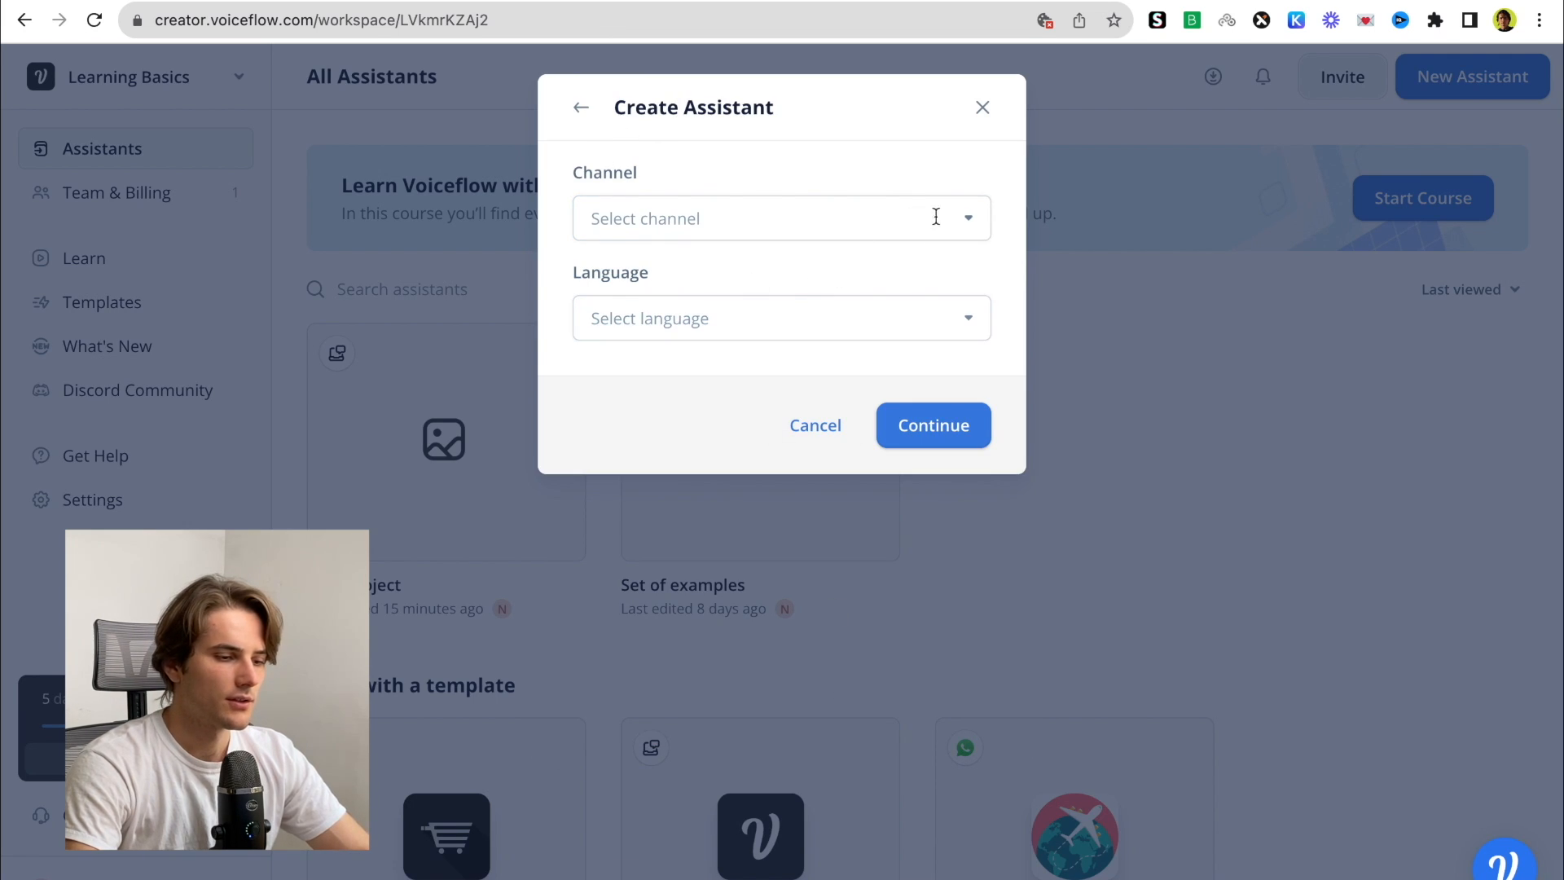
{"action": "left_click", "coordinate": [971, 226]}
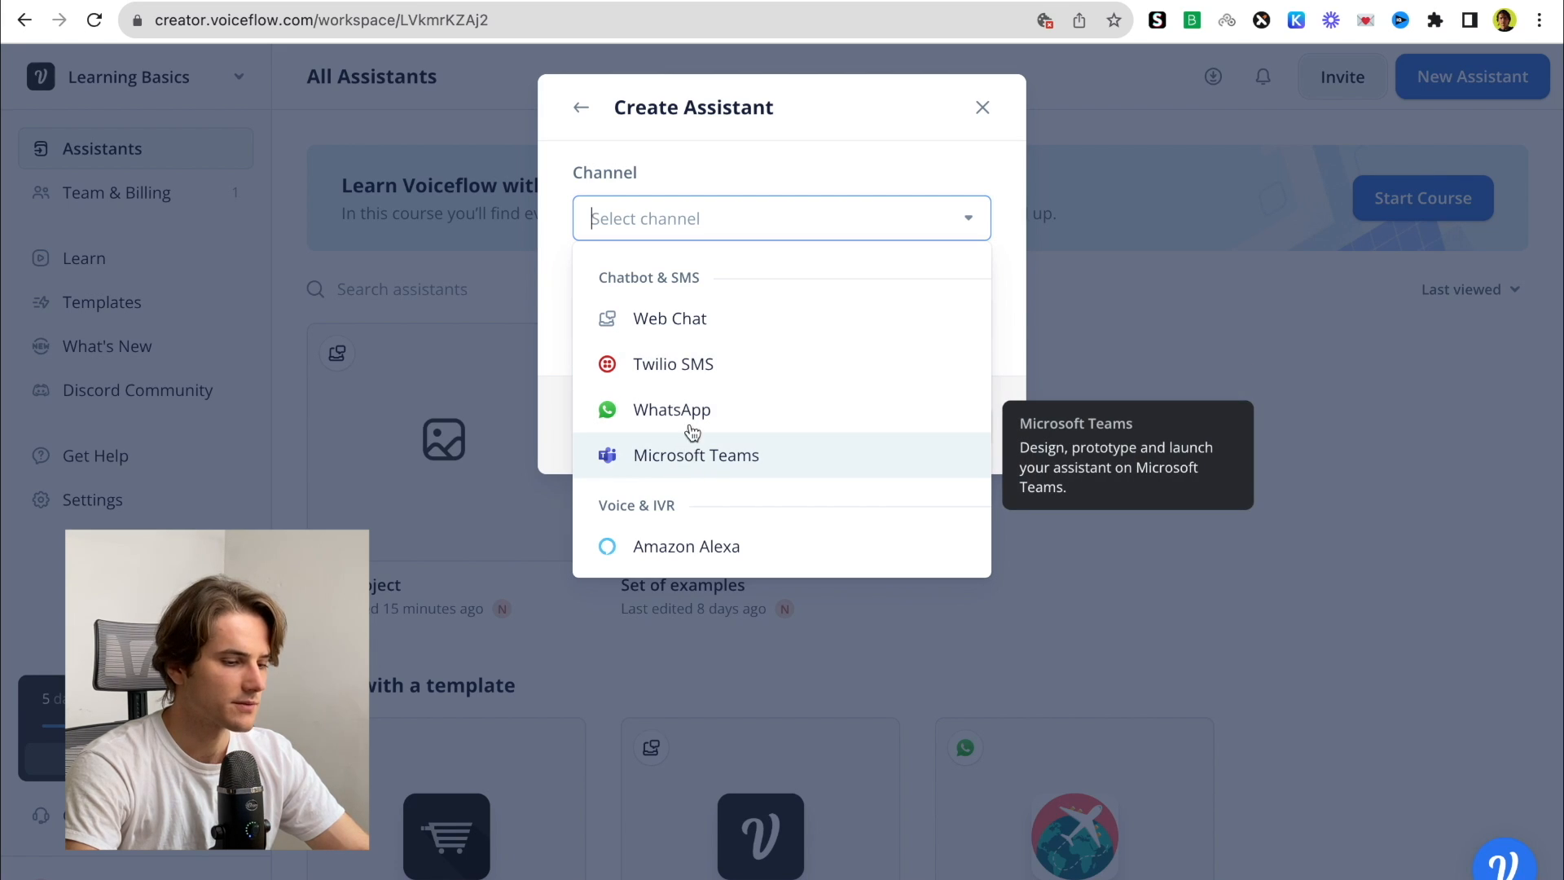
{"action": "left_click", "coordinate": [767, 323]}
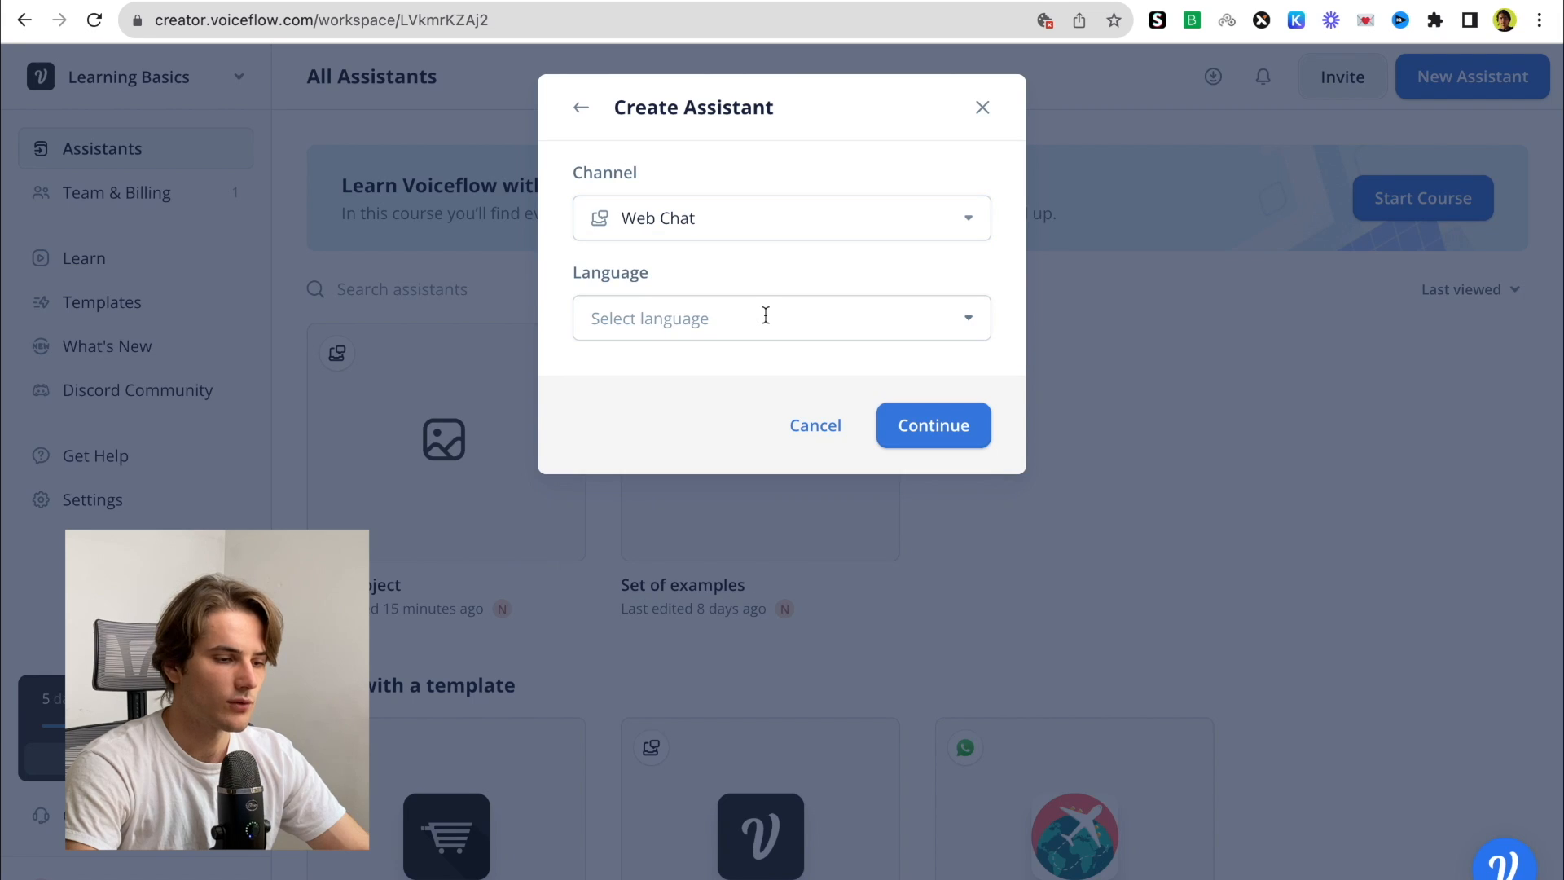
{"action": "left_click", "coordinate": [974, 326]}
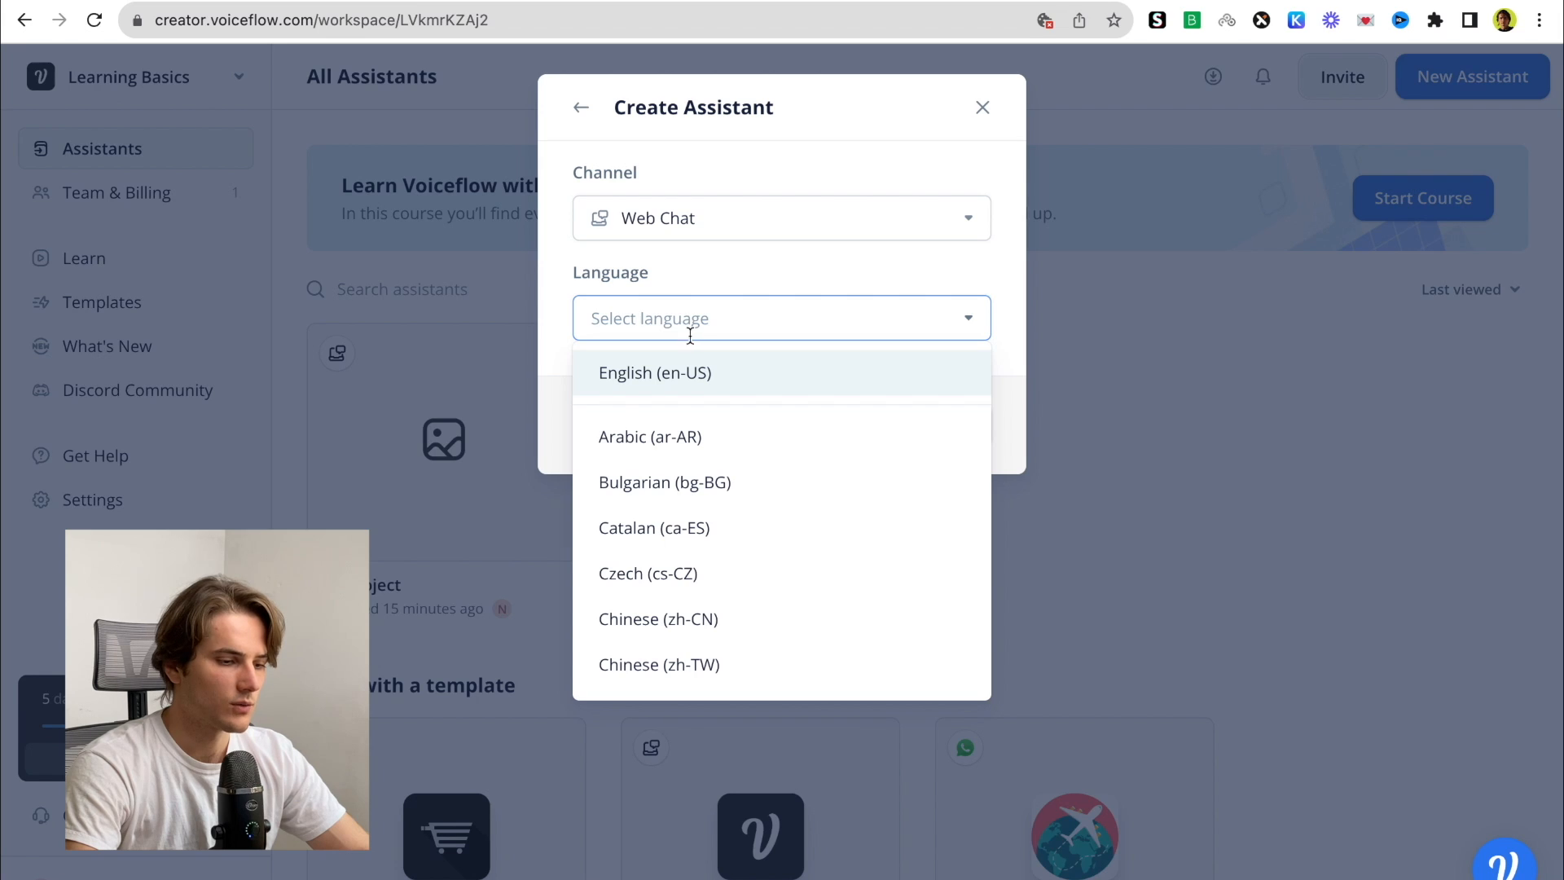
{"action": "left_click", "coordinate": [676, 374]}
{"action": "left_click", "coordinate": [930, 423]}
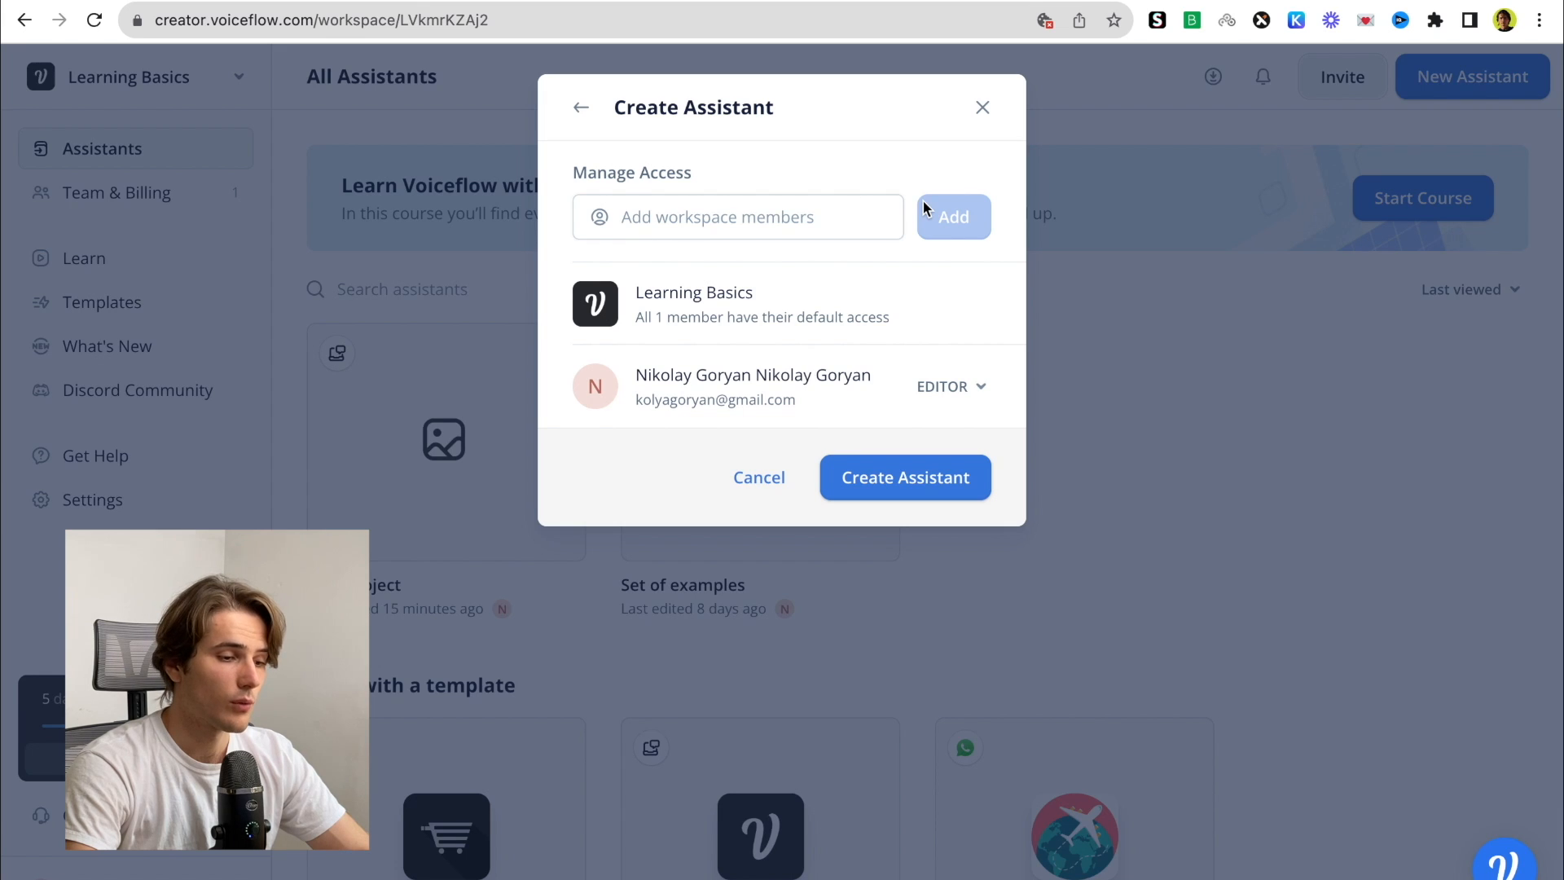
{"action": "left_click", "coordinate": [886, 487]}
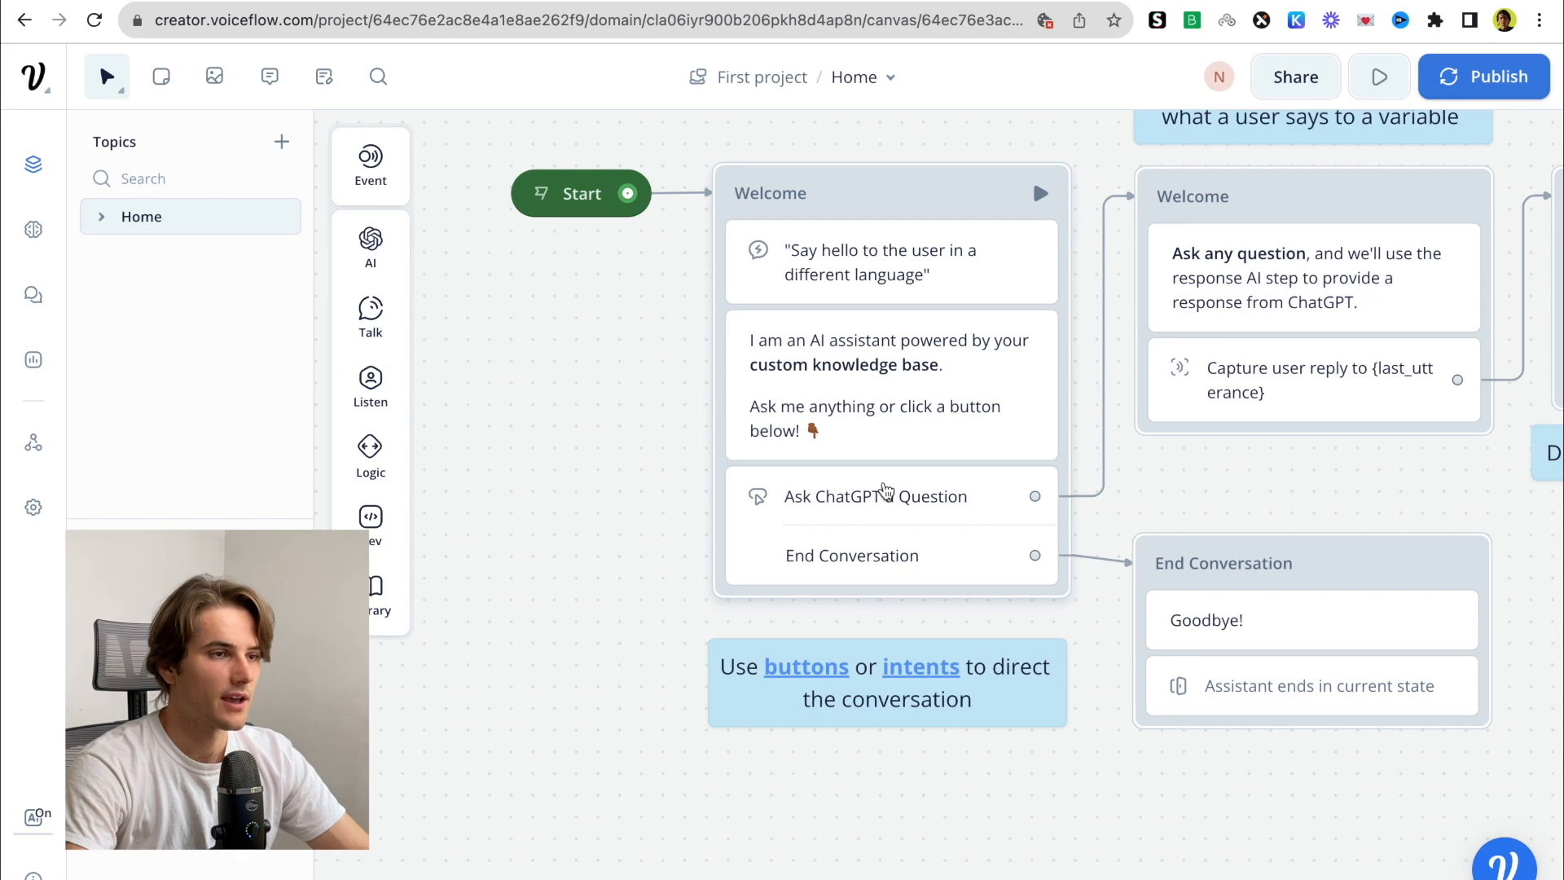
Examine the template conversation flow on the canvas, from the Start block through the Welcome, AI response output and End Conversation blocks
{"action": "scroll", "coordinate": [887, 492], "scroll_direction": "down", "scroll_amount": 5}
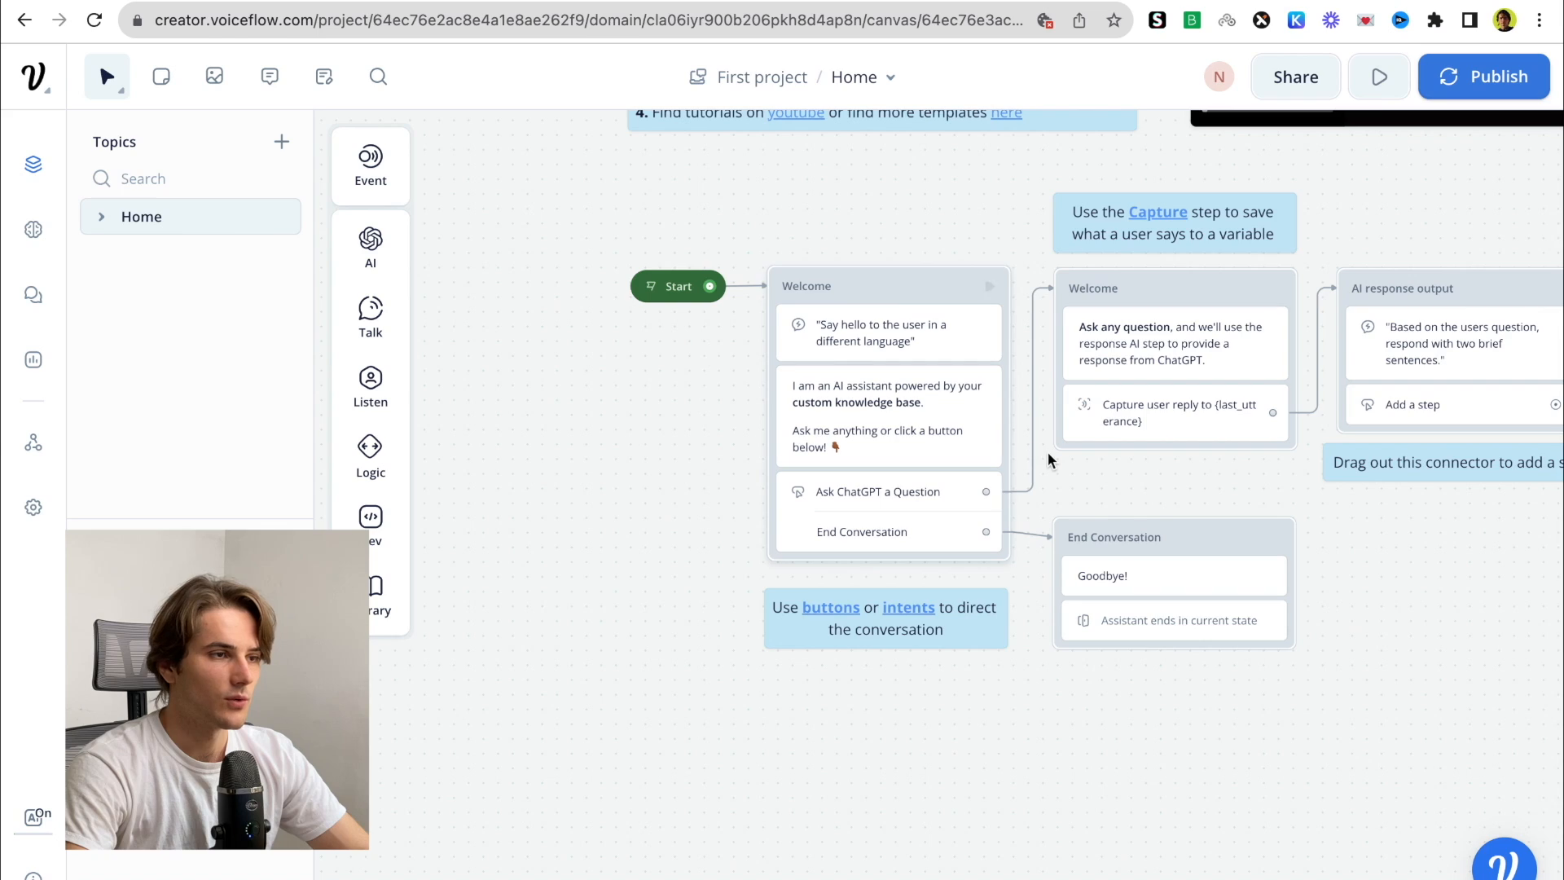
{"action": "scroll", "coordinate": [1049, 461], "scroll_direction": "right", "scroll_amount": 2}
{"action": "scroll", "coordinate": [1050, 462], "scroll_direction": "right", "scroll_amount": 3}
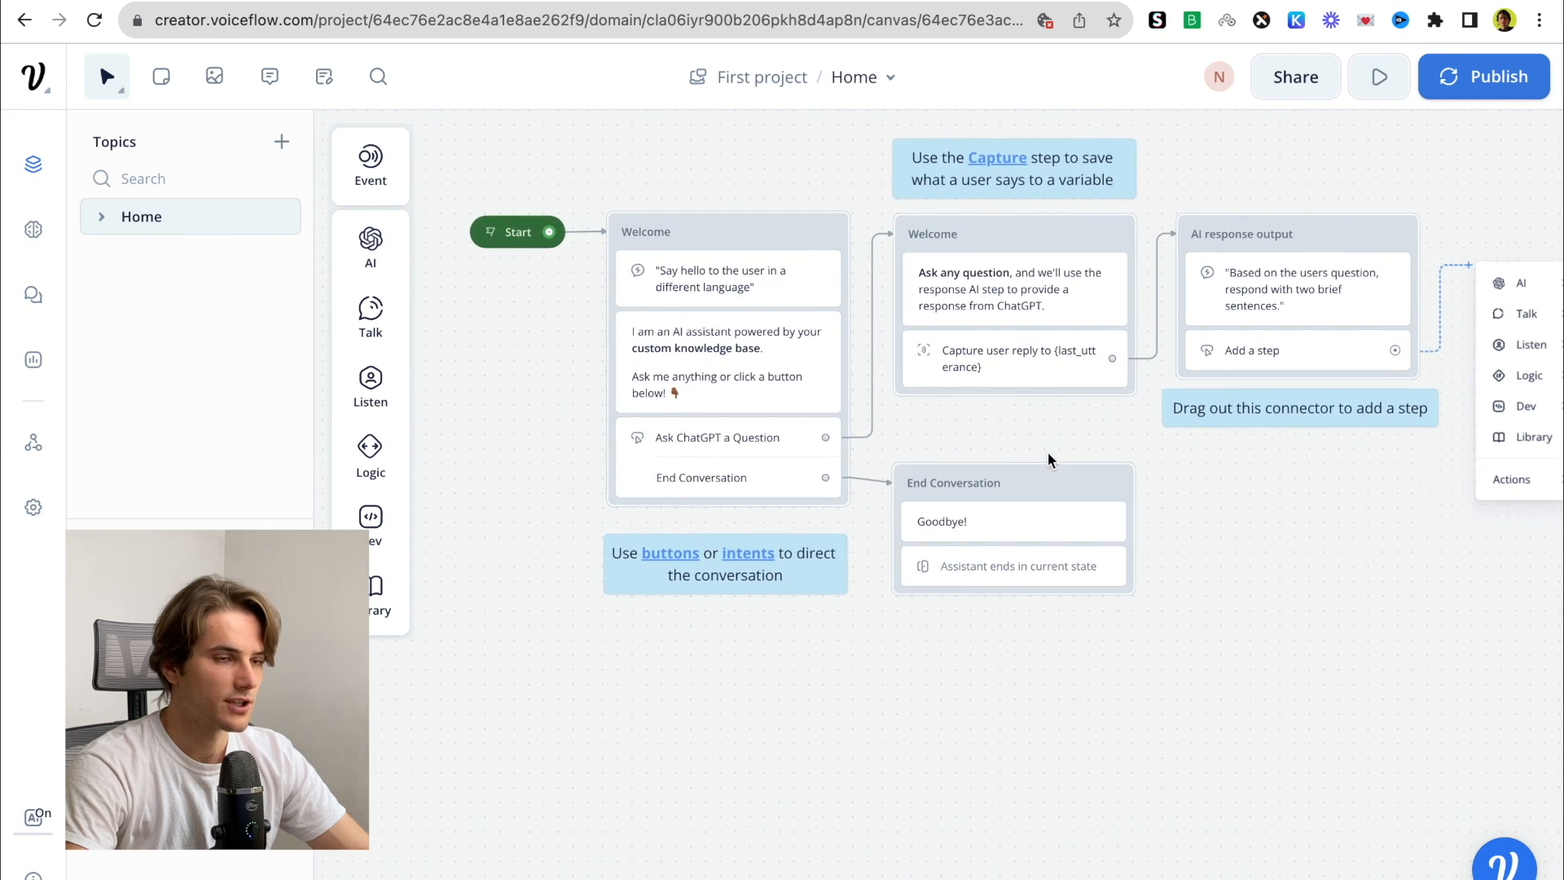
{"action": "scroll", "coordinate": [1049, 461], "scroll_direction": "right", "scroll_amount": 2}
{"action": "scroll", "coordinate": [1050, 461], "scroll_direction": "up", "scroll_amount": 1}
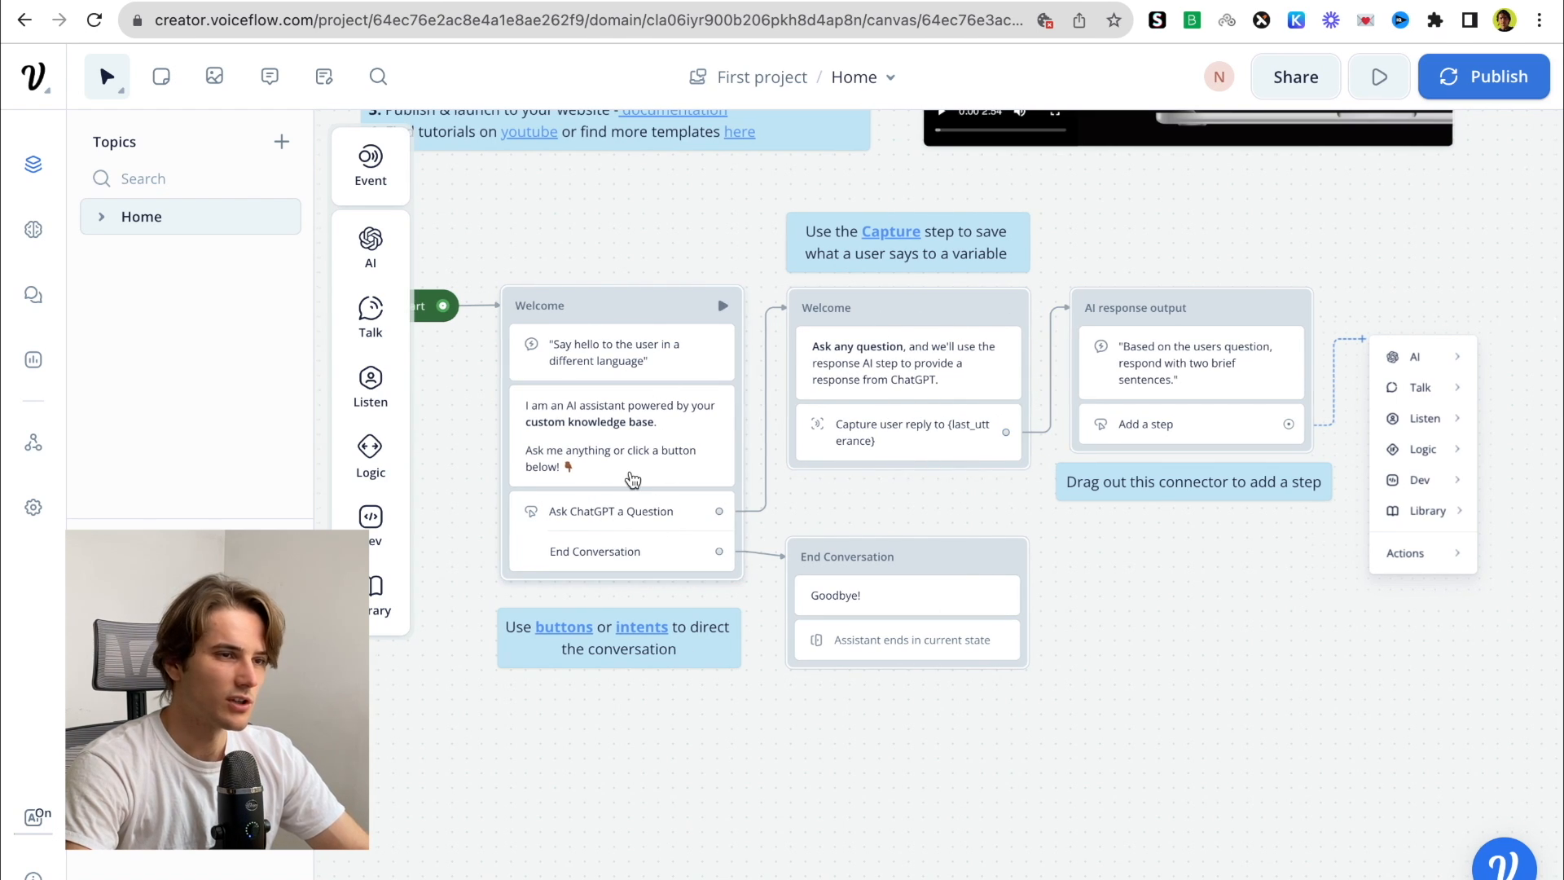
{"action": "scroll", "coordinate": [632, 480], "scroll_direction": "left", "scroll_amount": 3}
{"action": "scroll", "coordinate": [632, 481], "scroll_direction": "up", "scroll_amount": 1}
{"action": "scroll", "coordinate": [632, 480], "scroll_direction": "up", "scroll_amount": 2}
{"action": "scroll", "coordinate": [628, 485], "scroll_direction": "up", "scroll_amount": 5, "text": "ctrl"}
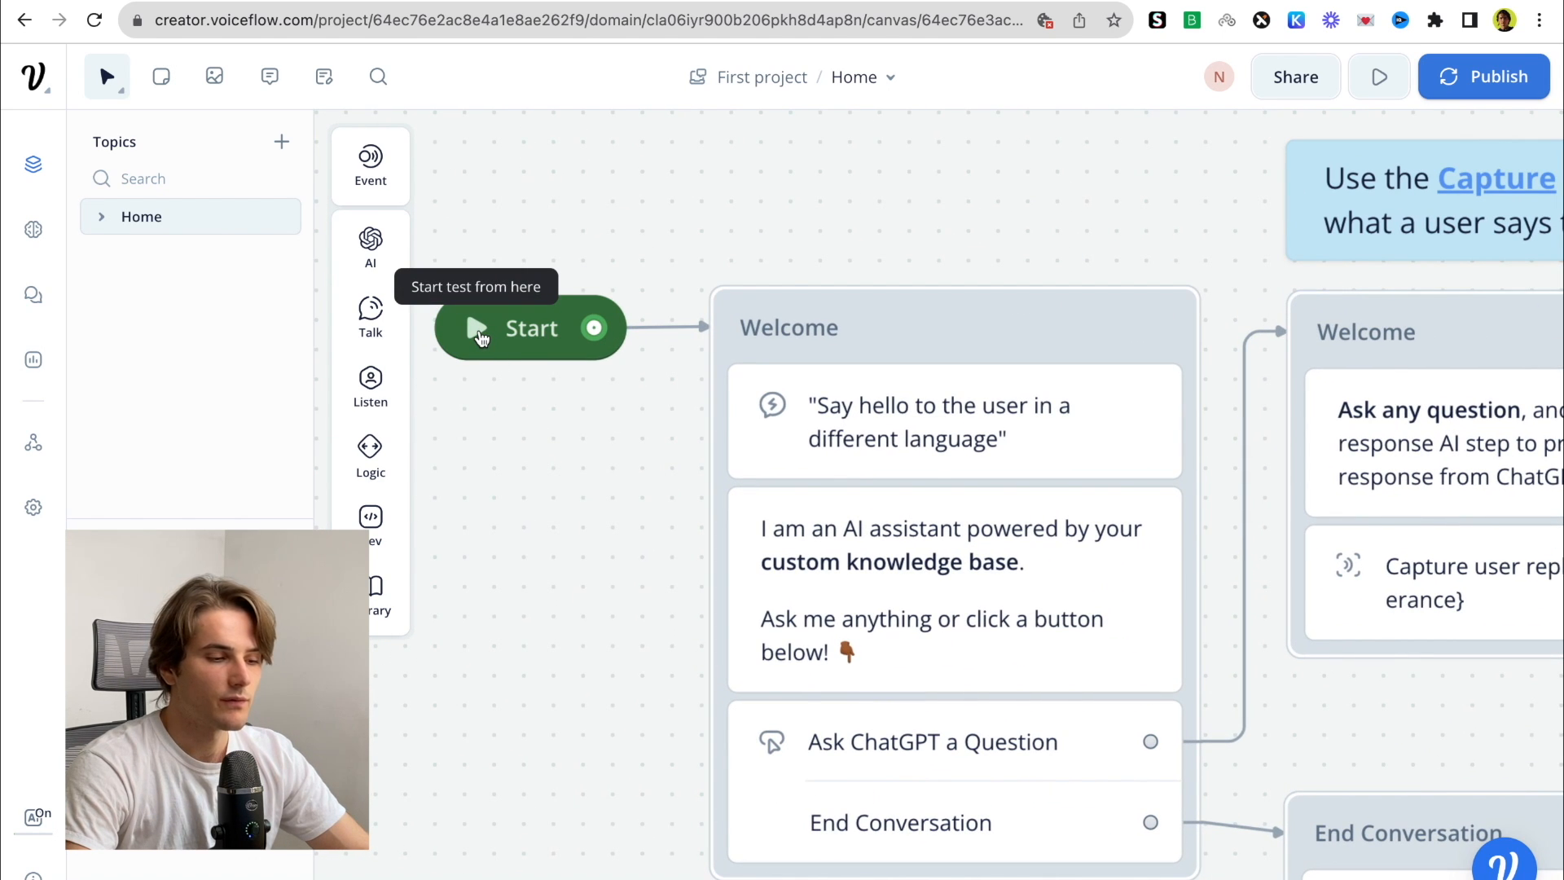
Test-run the assistant from the Start block and return to the canvas designer
{"action": "left_click", "coordinate": [478, 330]}
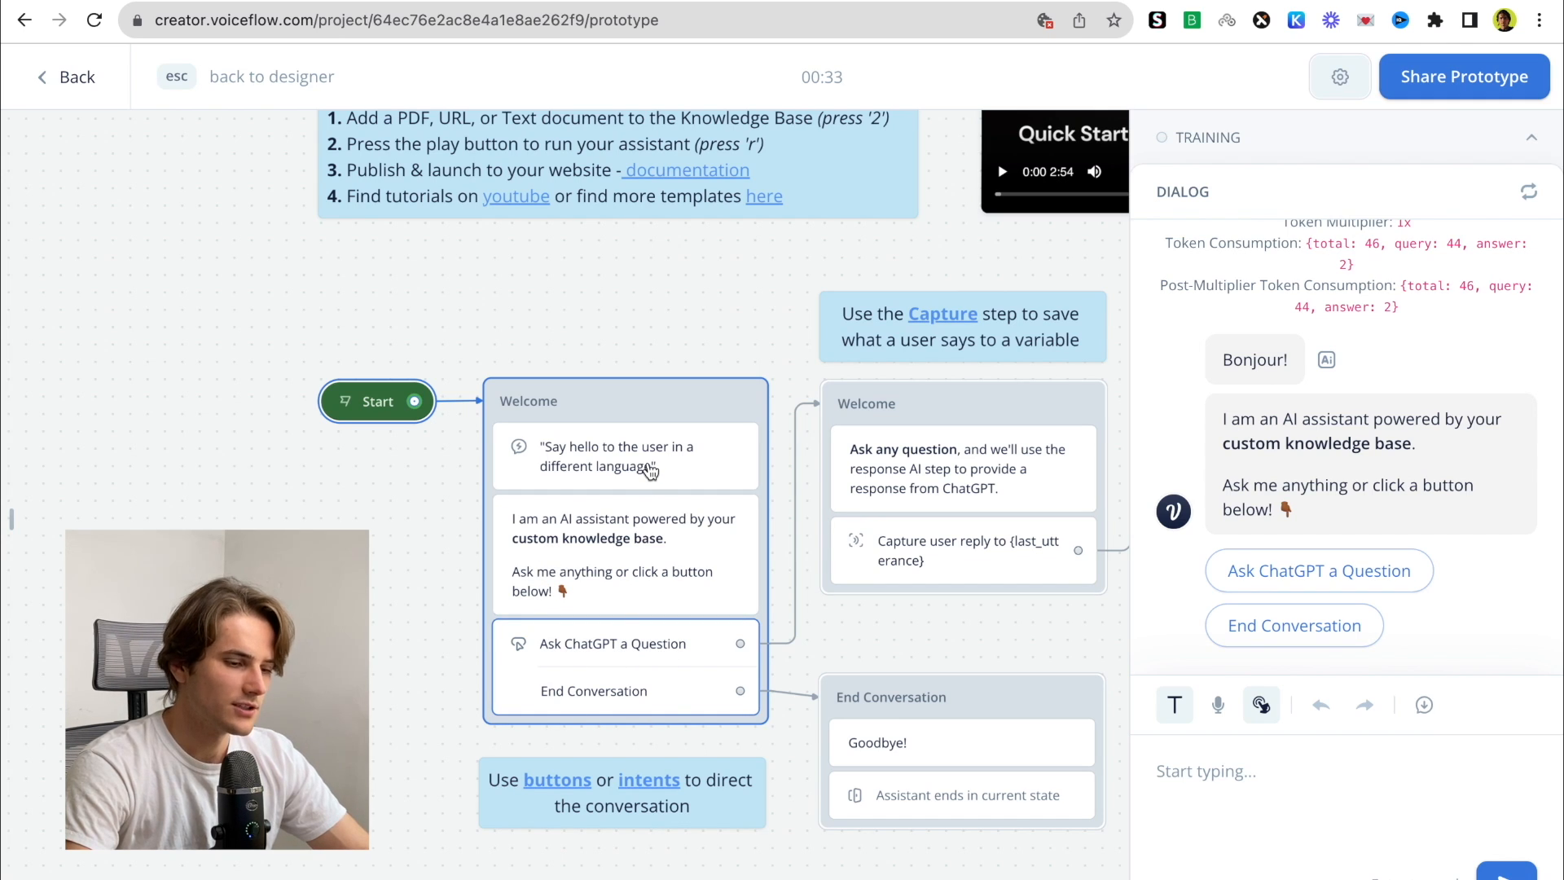
{"action": "key", "text": "Escape"}
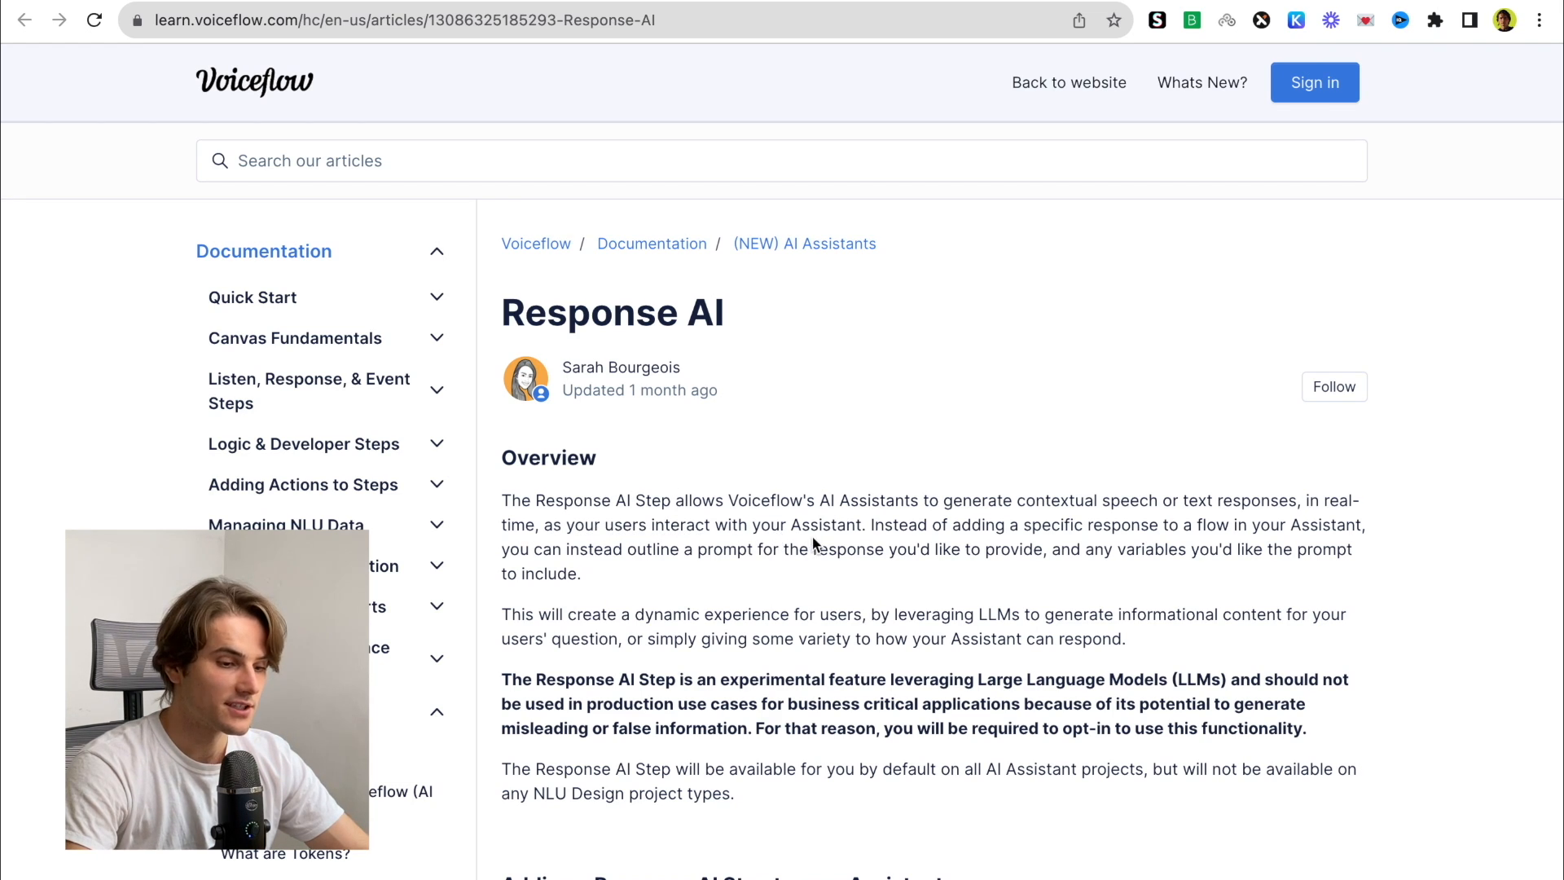
{"action": "left_click", "coordinate": [106, 1]}
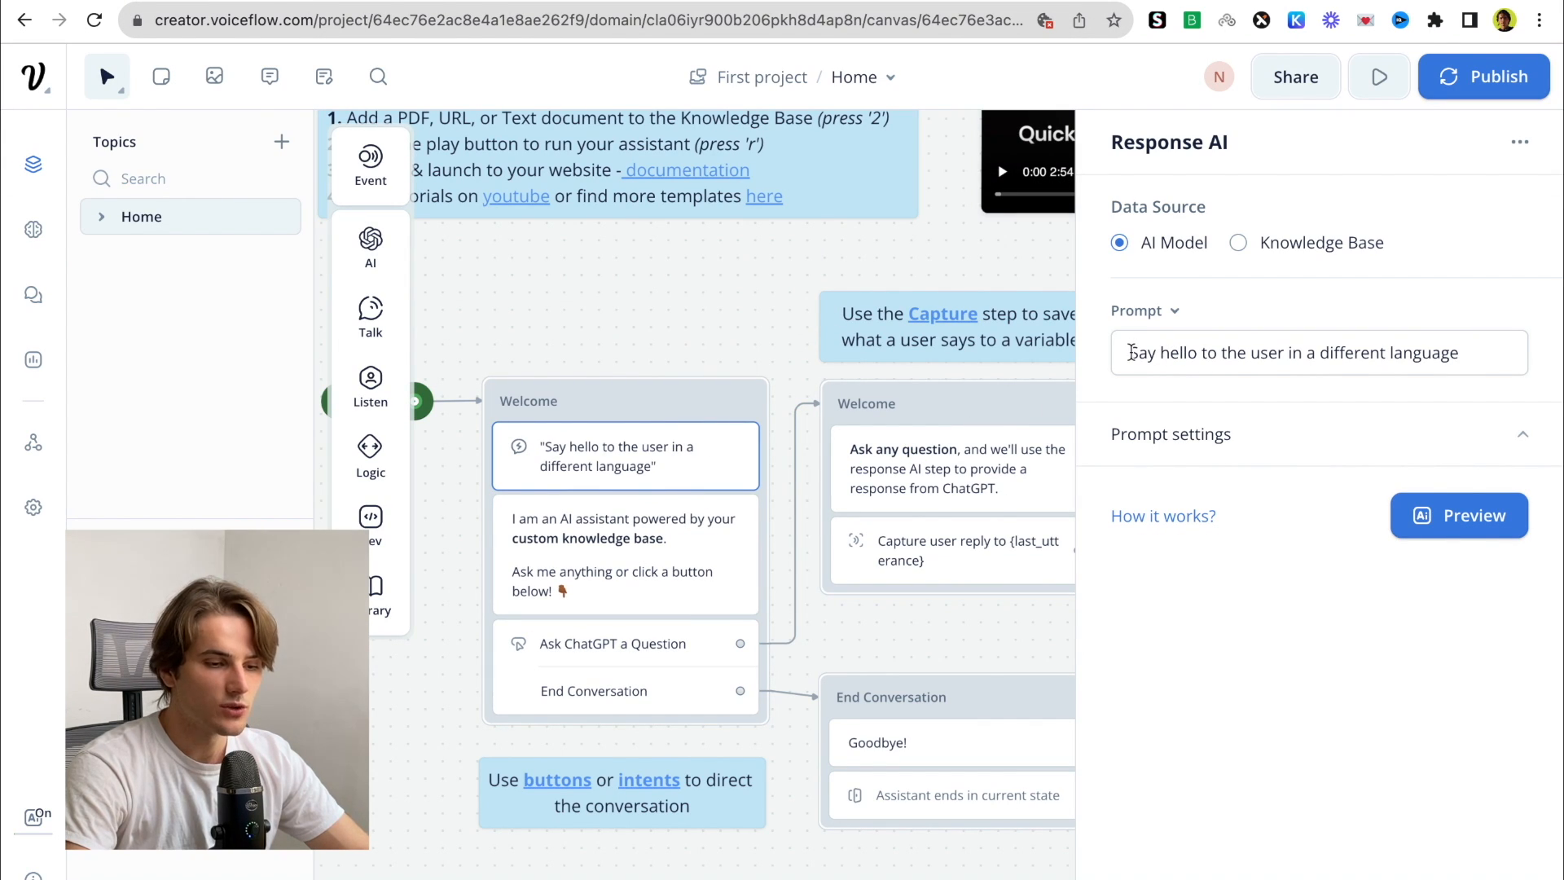
Examine the Response AI step's prompt and prompt settings, including the available AI models and the max tokens value
{"action": "left_click_drag", "start_coordinate": [1131, 352], "coordinate": [1471, 349]}
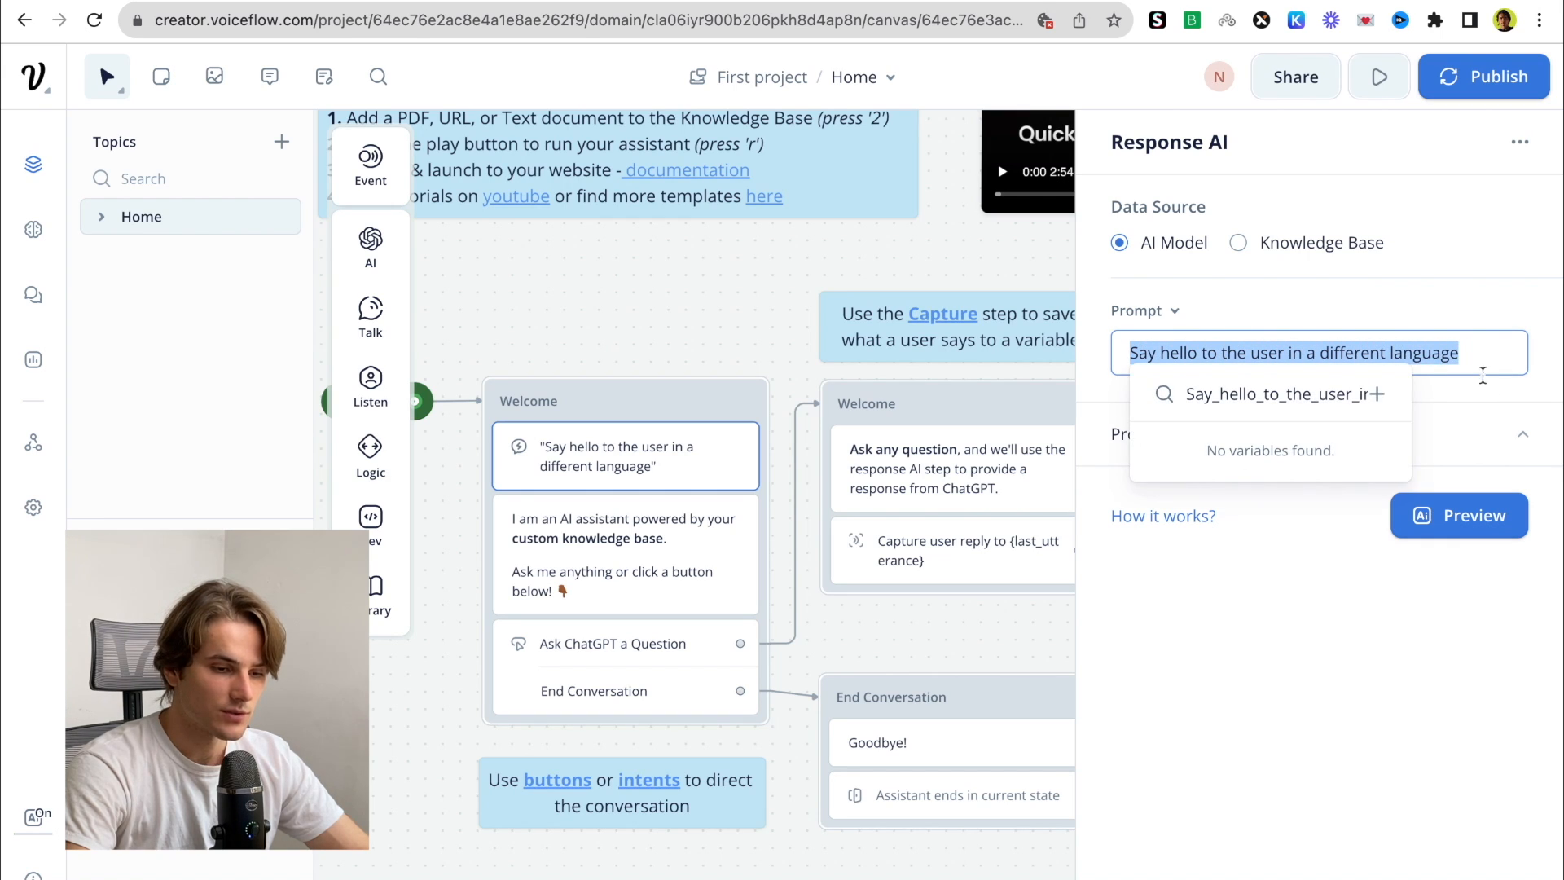
{"action": "left_click", "coordinate": [1480, 430]}
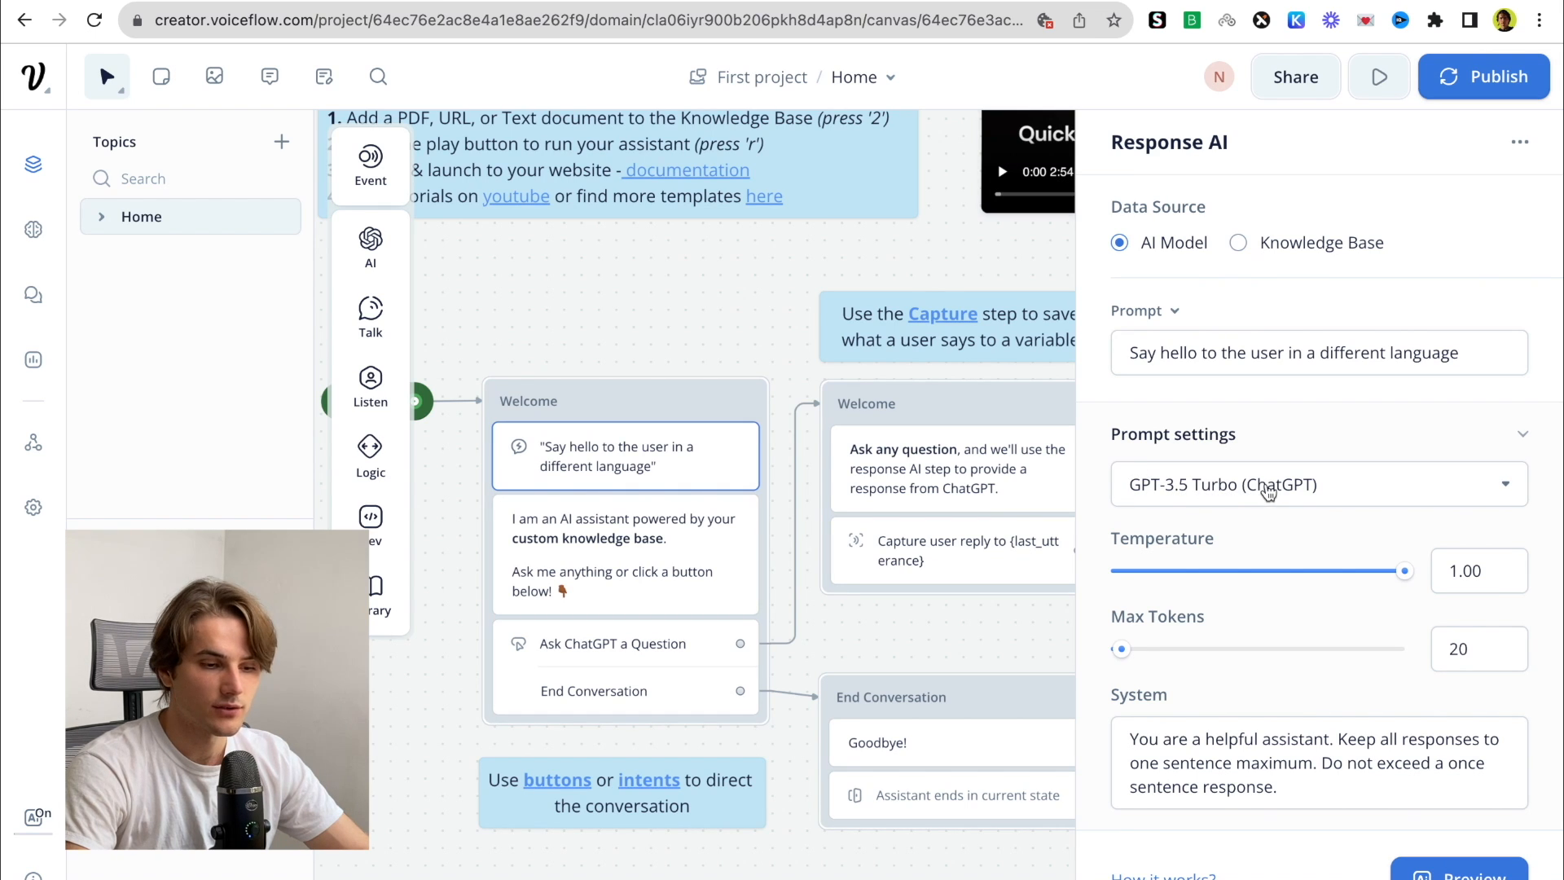
{"action": "left_click", "coordinate": [1421, 484]}
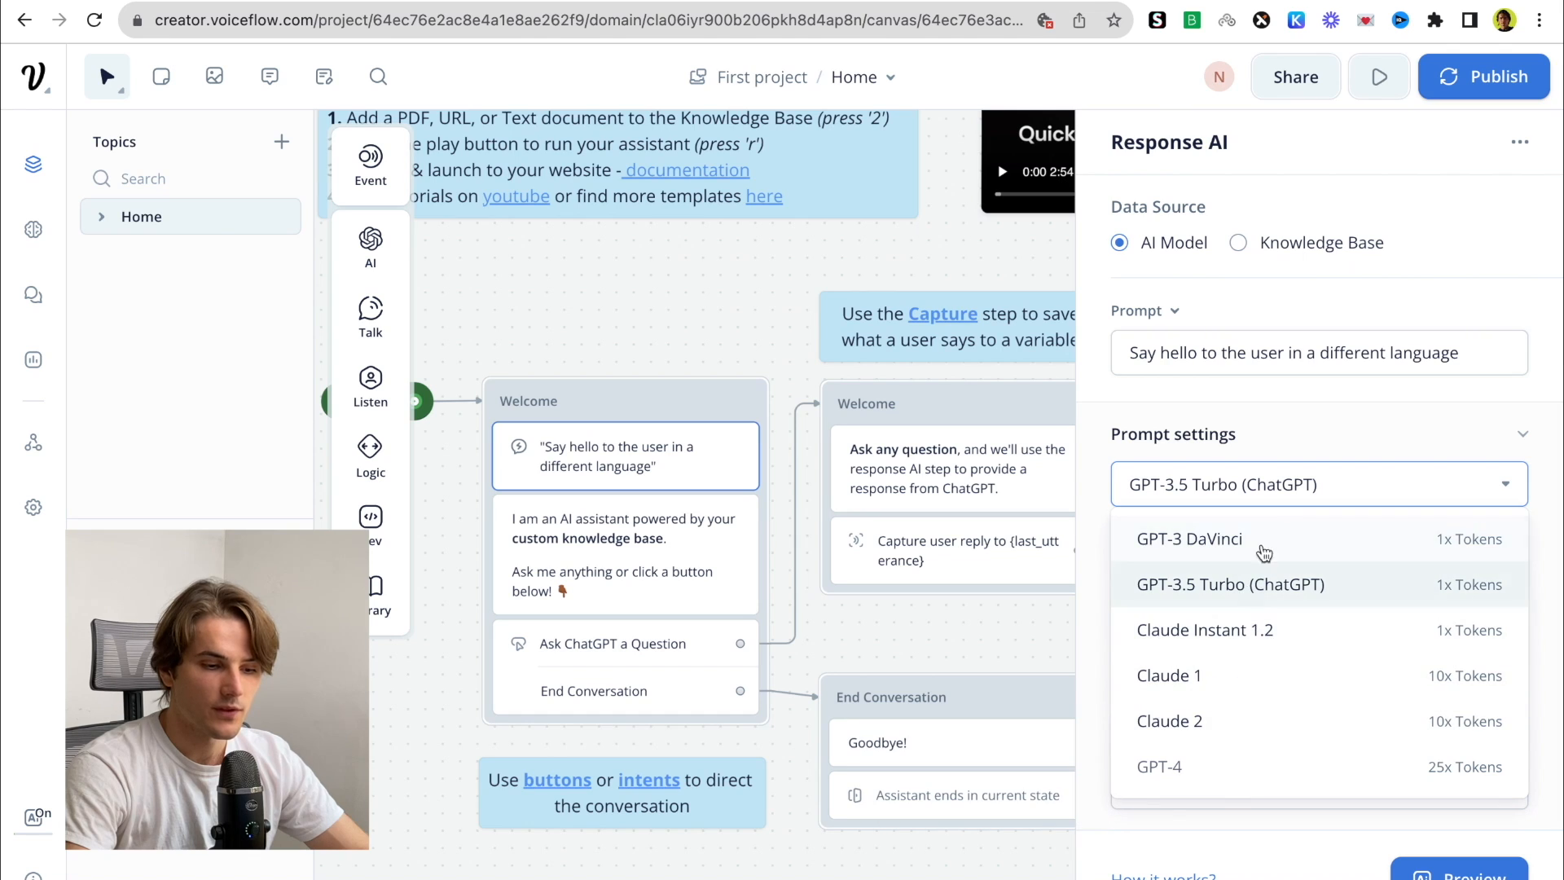
{"action": "left_click", "coordinate": [1407, 437]}
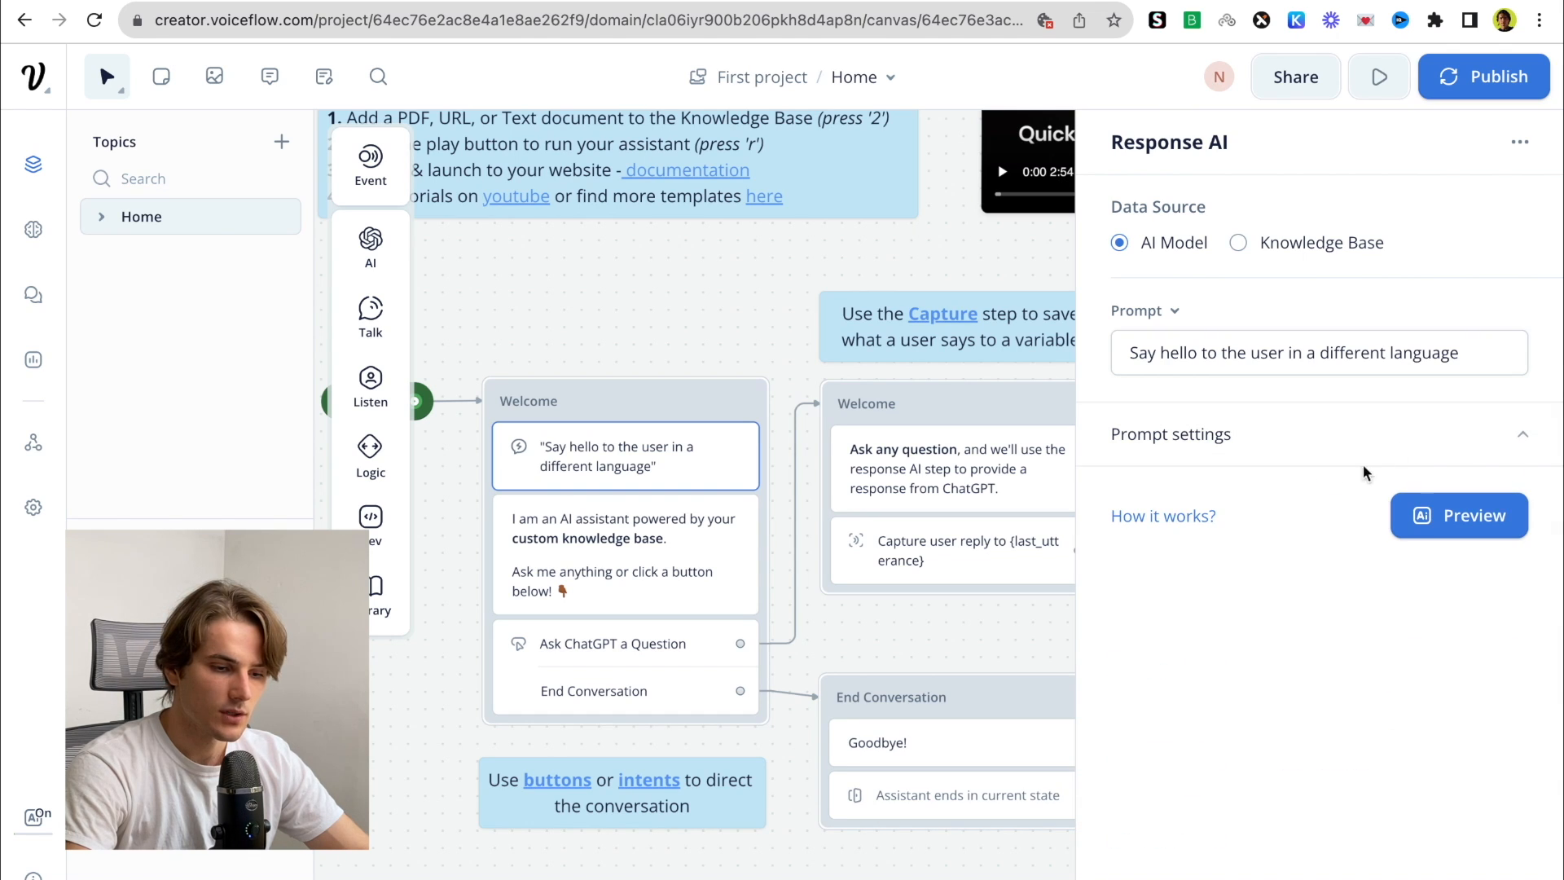
{"action": "left_click", "coordinate": [1367, 446]}
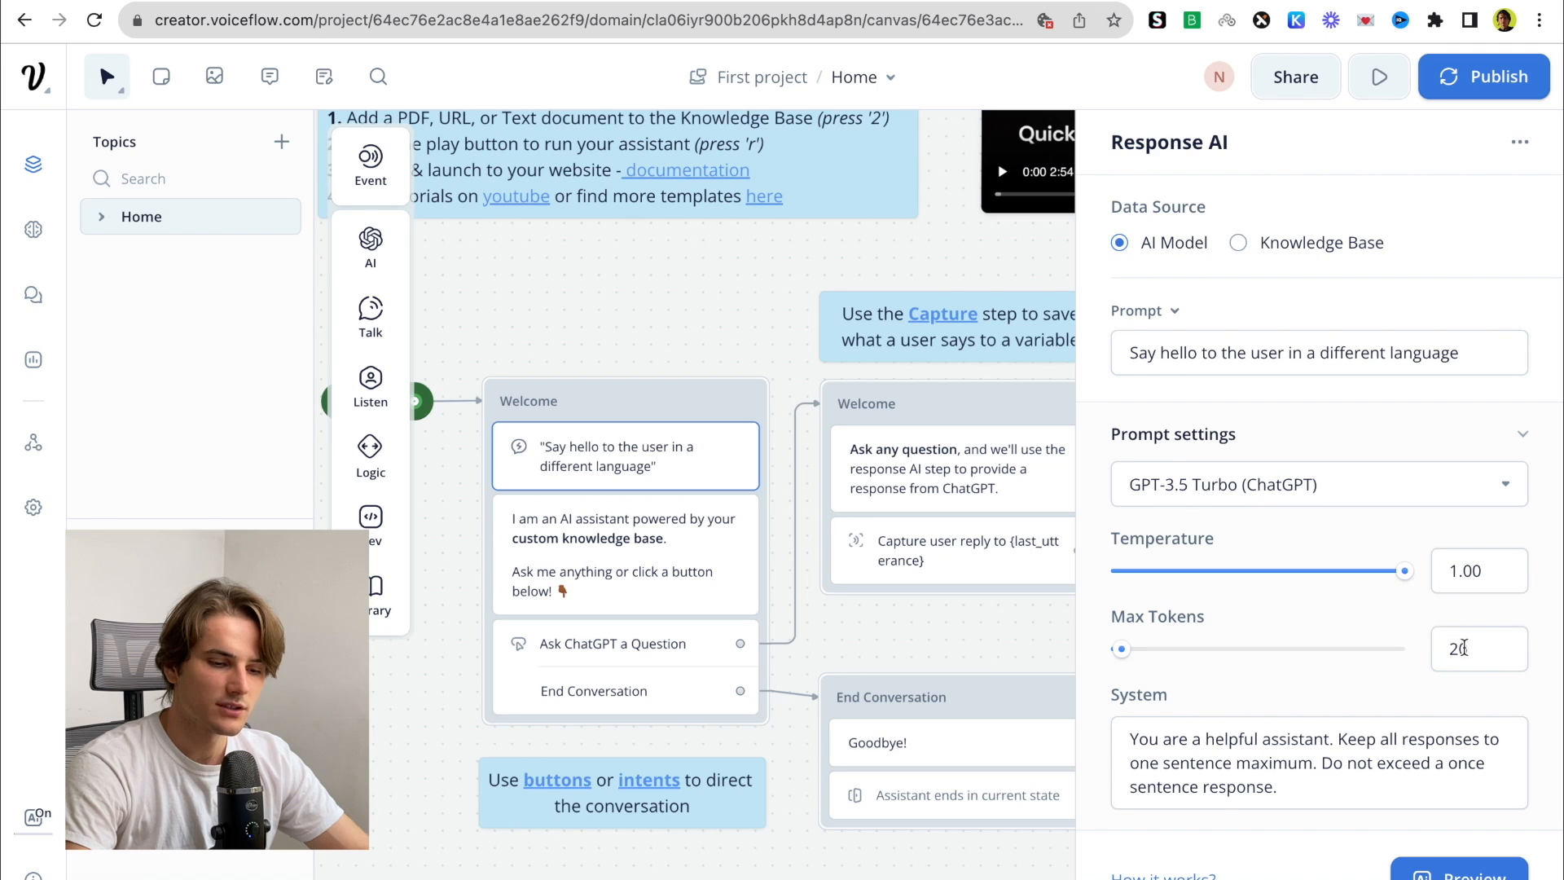
{"action": "left_click", "coordinate": [1471, 650]}
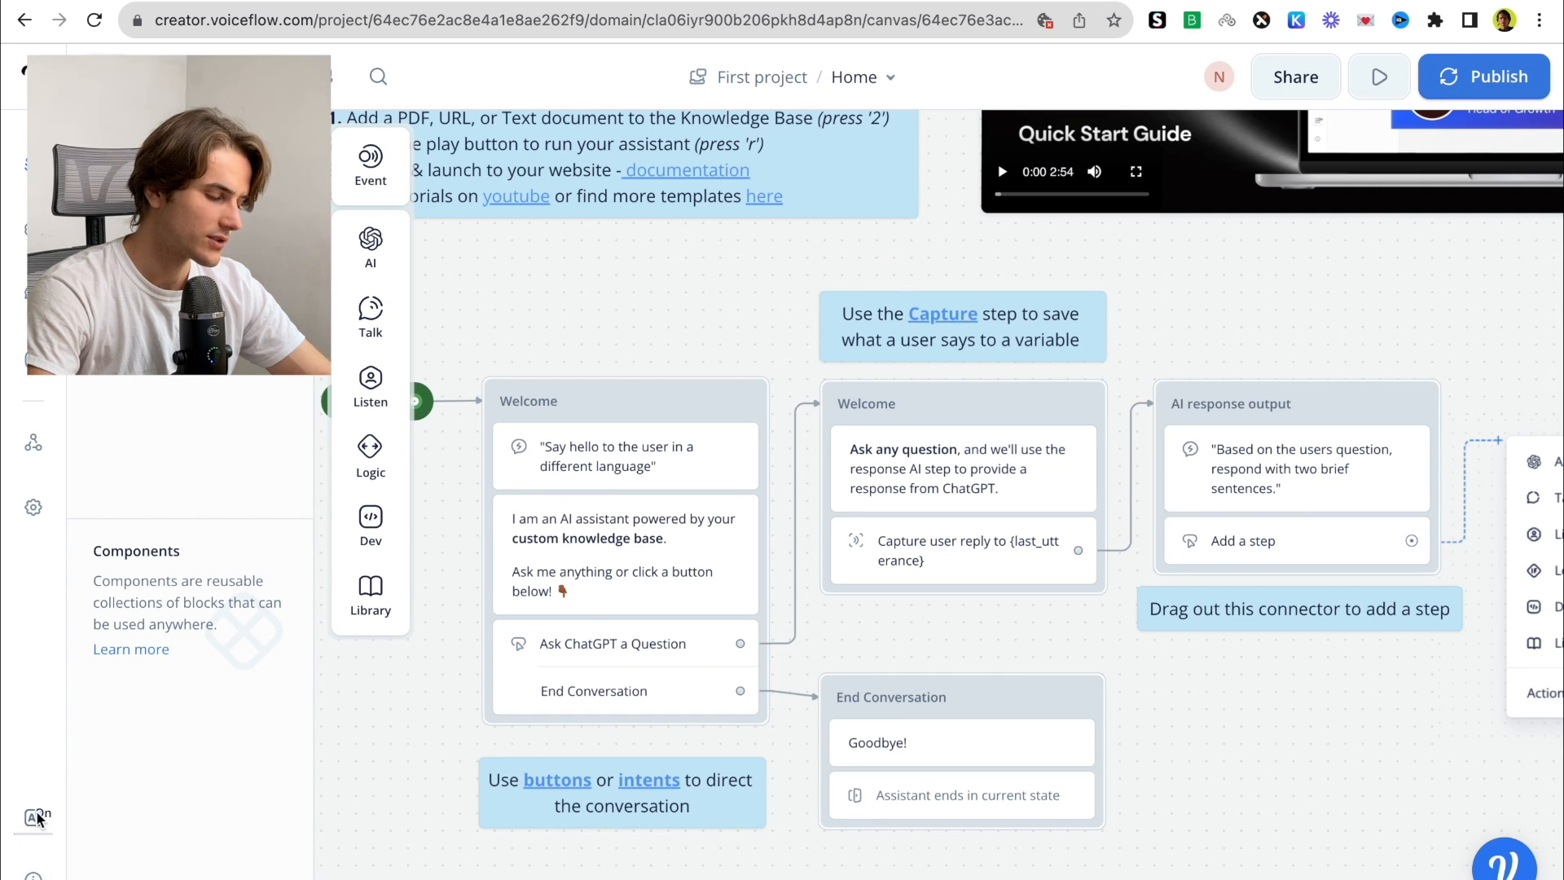
{"action": "left_click", "coordinate": [36, 818]}
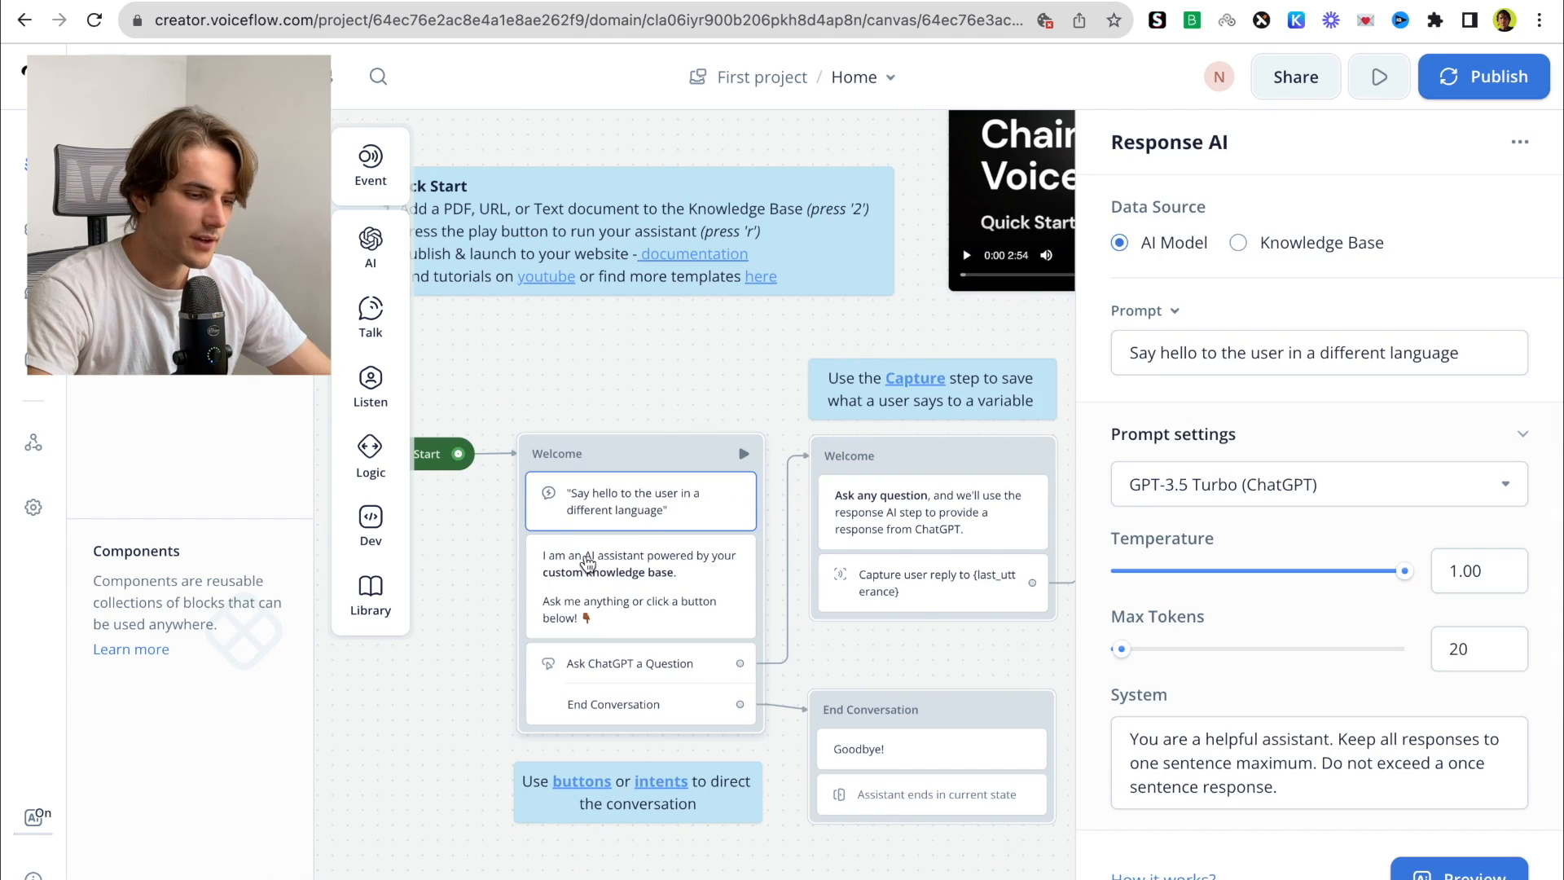
Examine the message of the Text step and the options of the Buttons step in the first Welcome block
{"action": "left_click", "coordinate": [619, 571]}
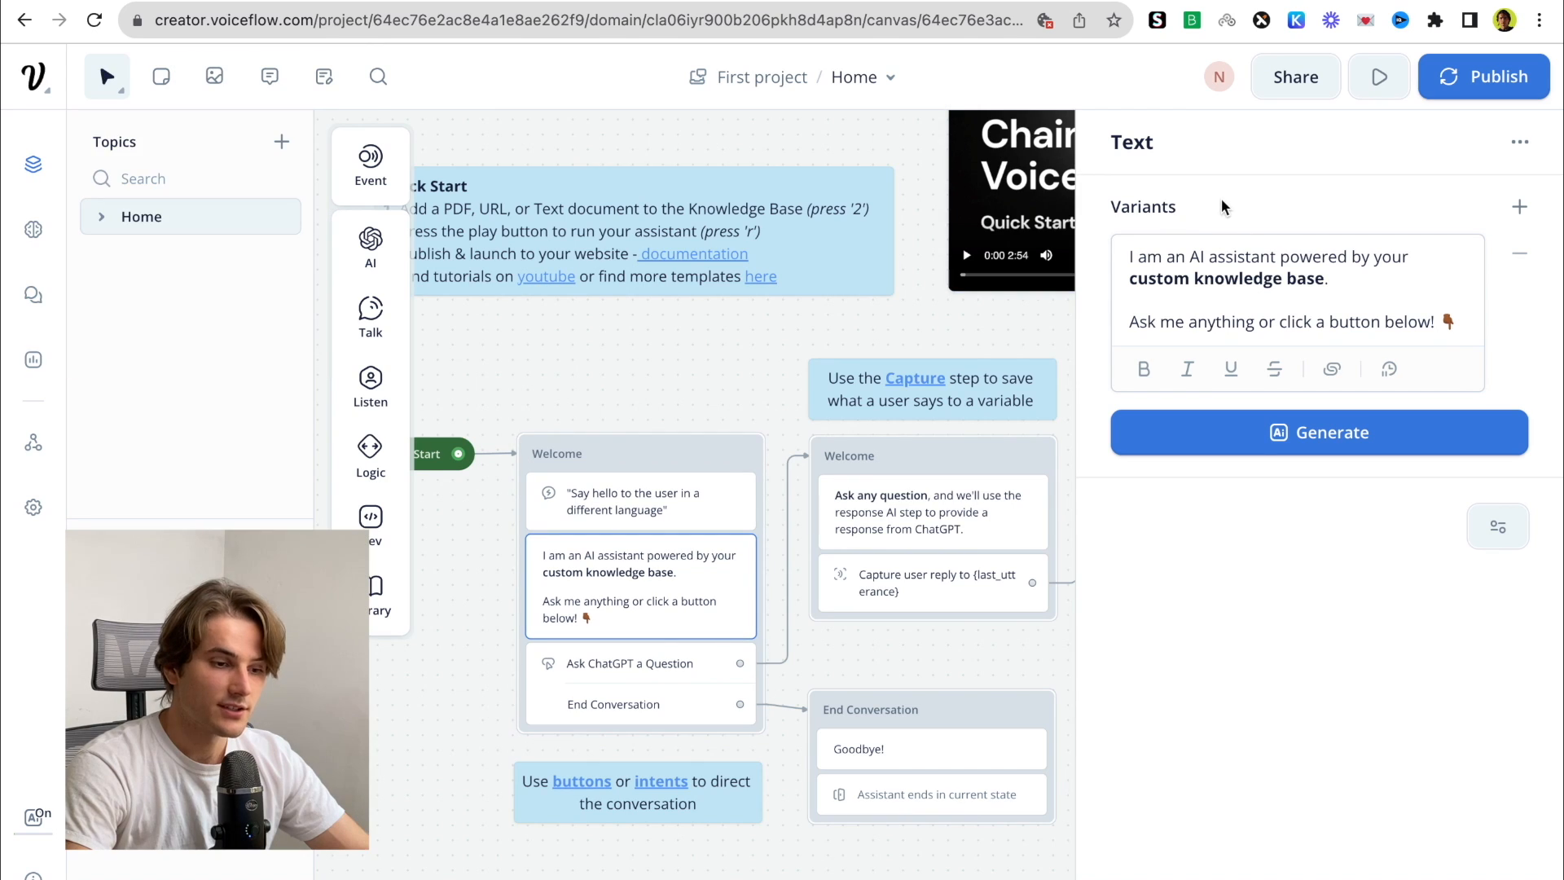
{"action": "mouse_move", "coordinate": [371, 324]}
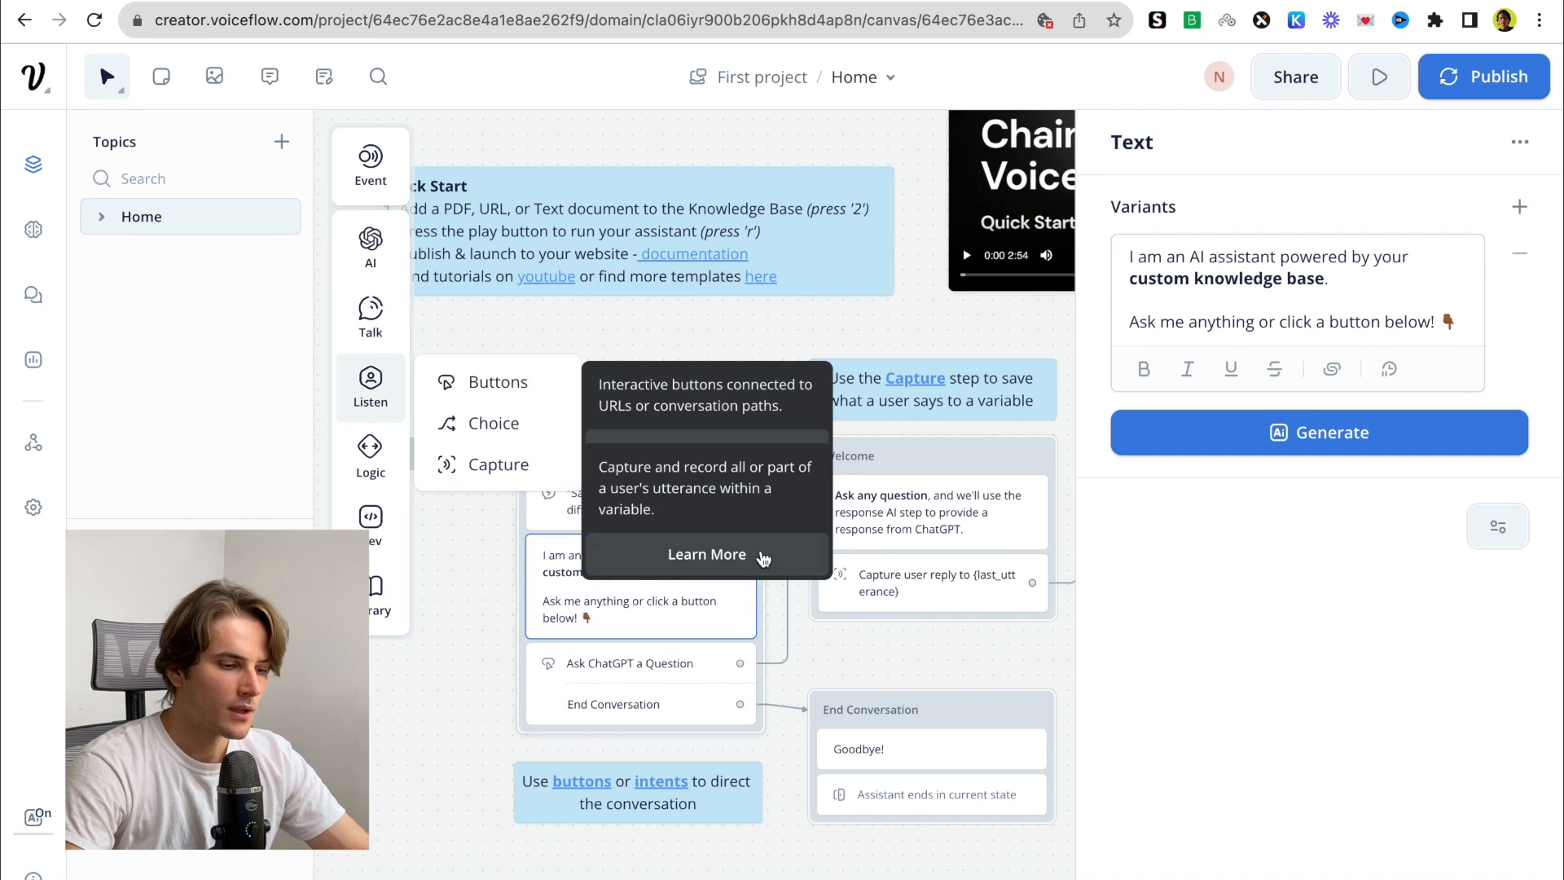
{"action": "left_click", "coordinate": [1129, 257]}
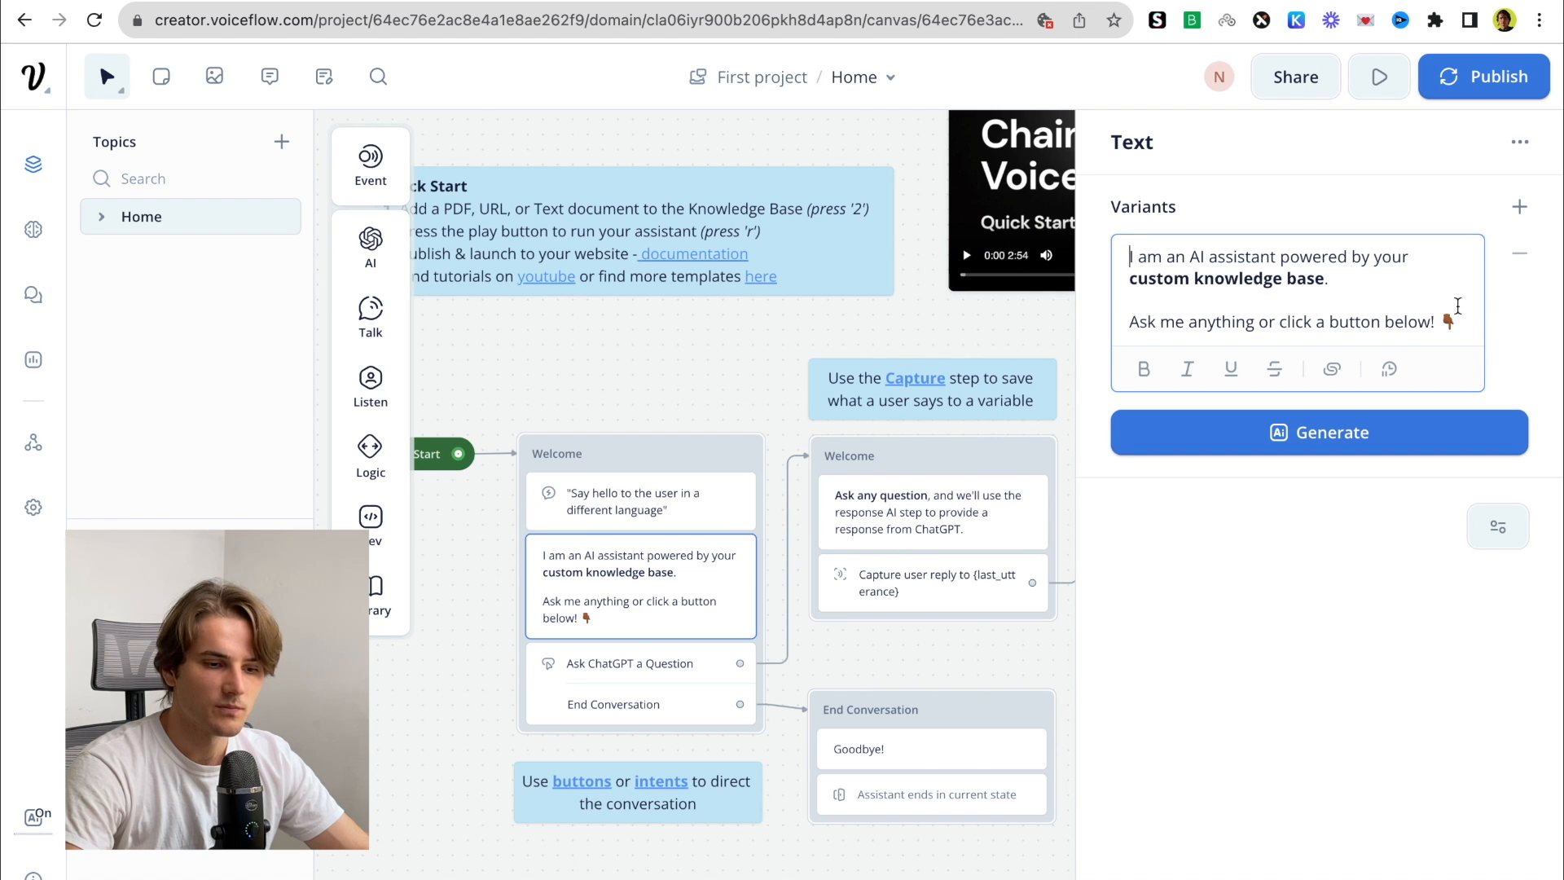
{"action": "left_click_drag", "start_coordinate": [1459, 305], "coordinate": [1129, 254]}
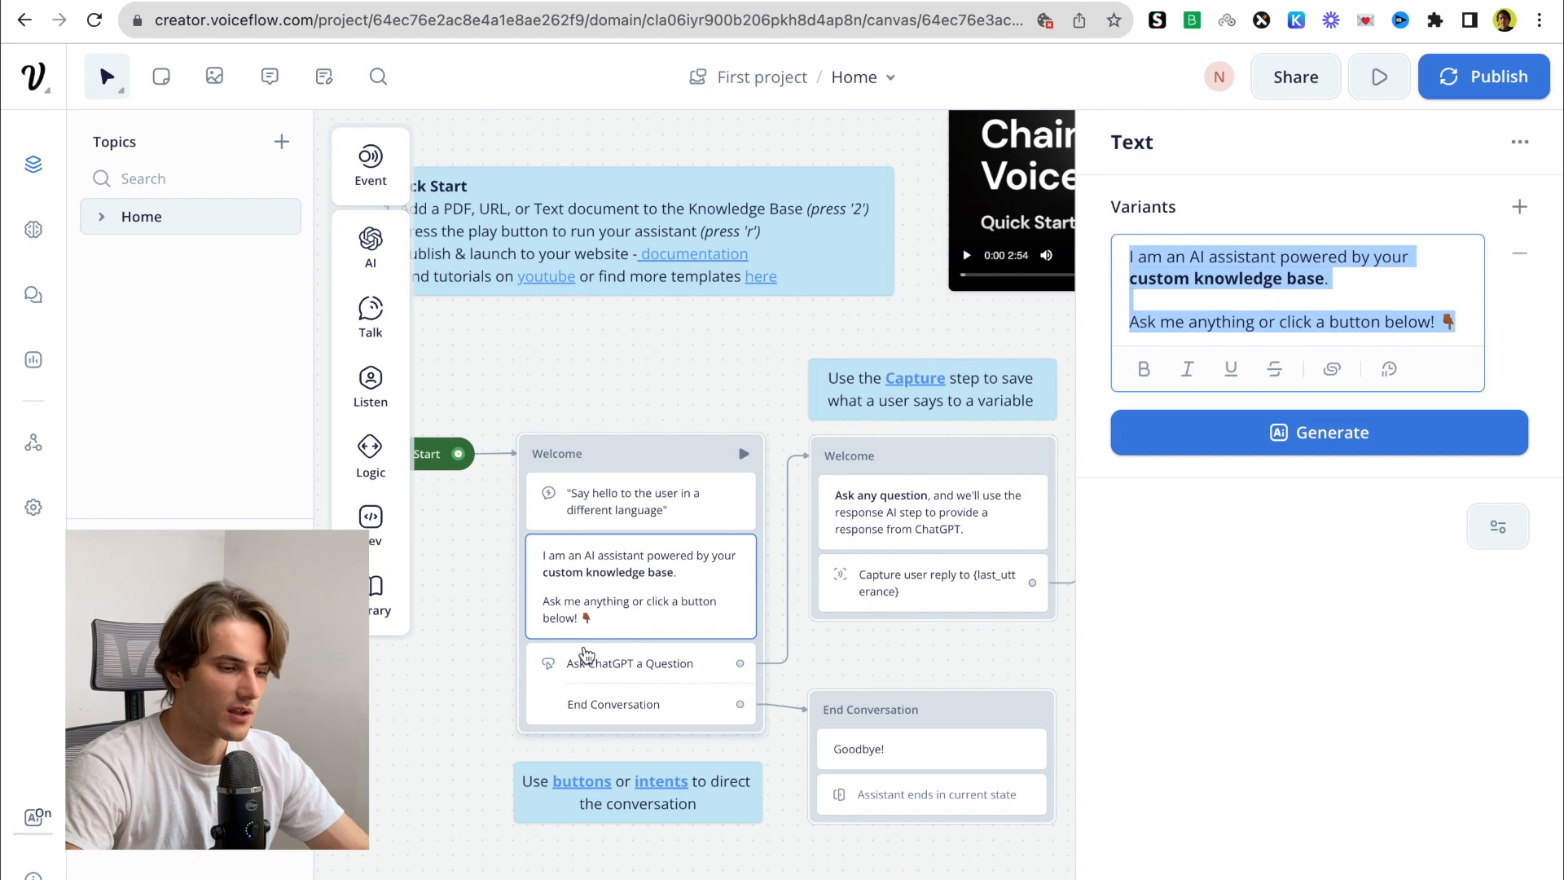
{"action": "left_click", "coordinate": [593, 678]}
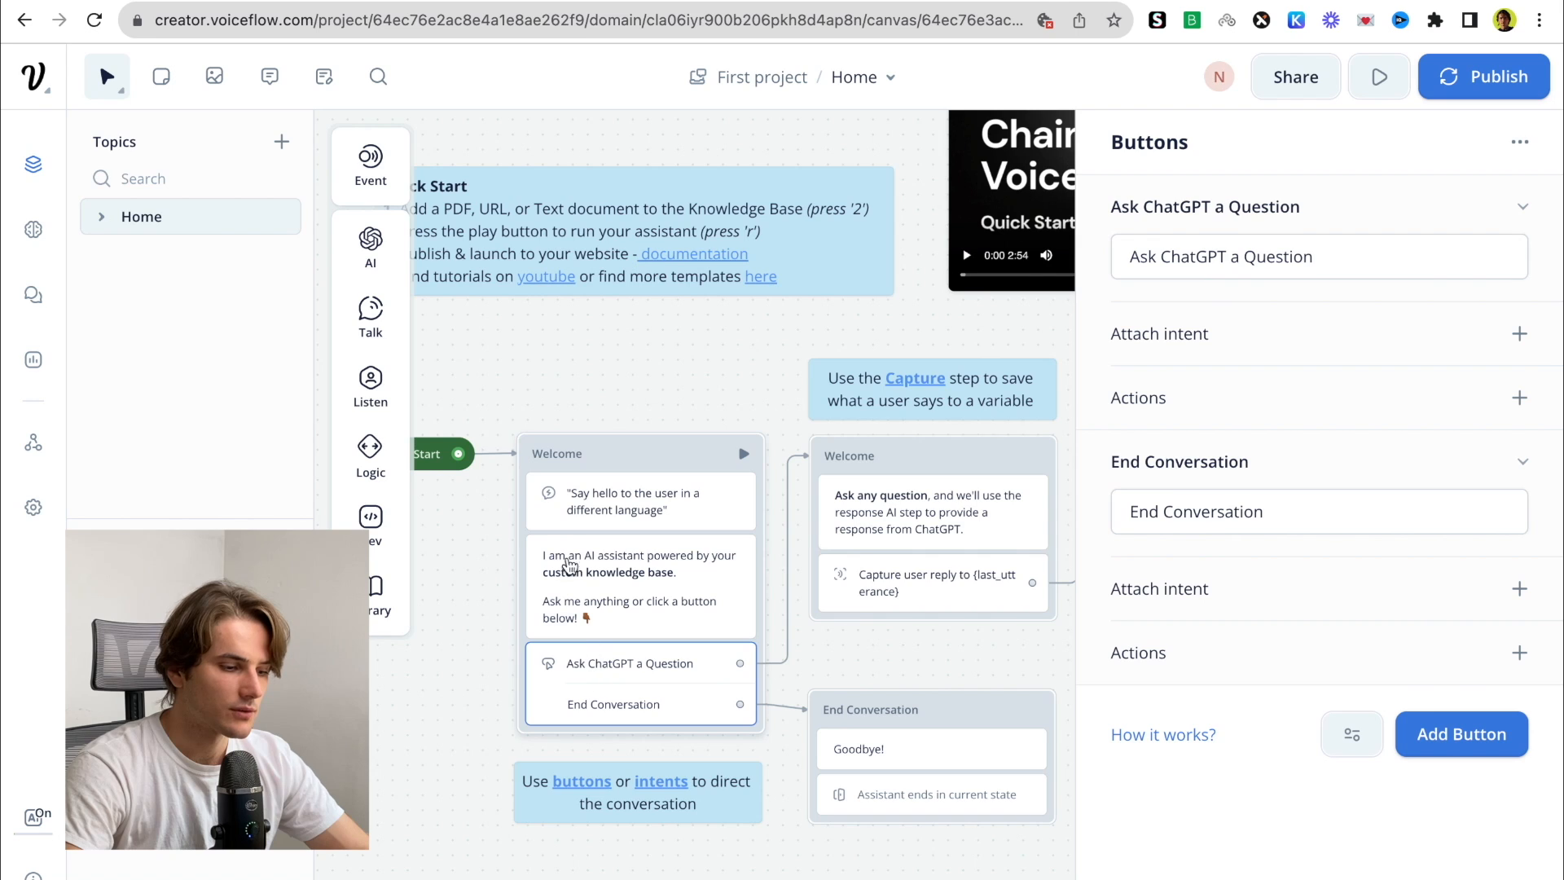
{"action": "mouse_move", "coordinate": [371, 389]}
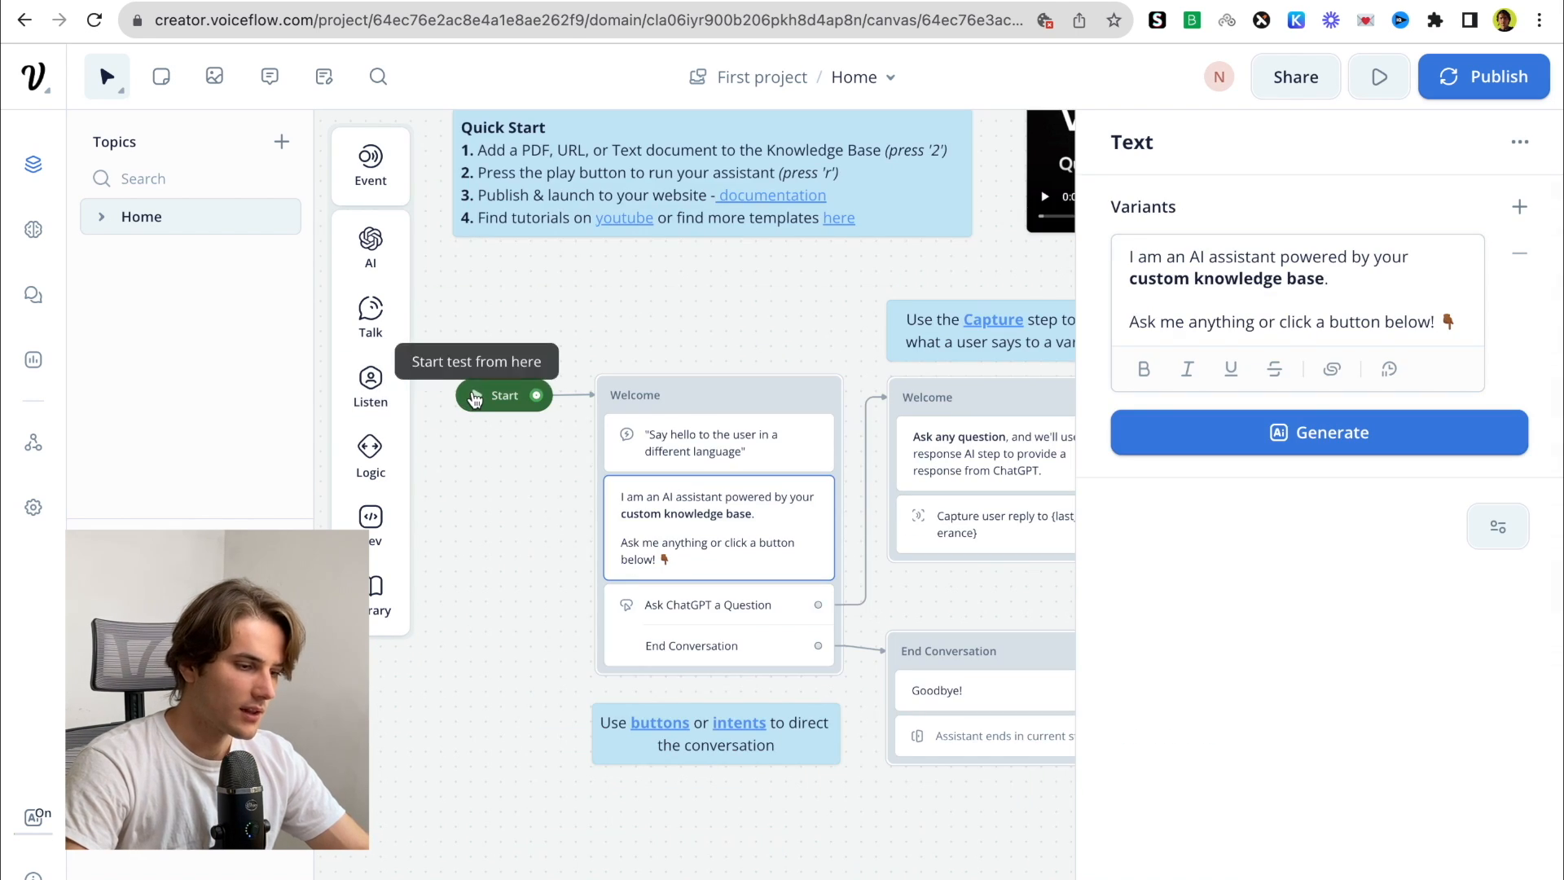
Test-run the assistant from the Start block, choose Ask ChatGPT a Question and show the list of assistant variables
{"action": "left_click", "coordinate": [475, 399]}
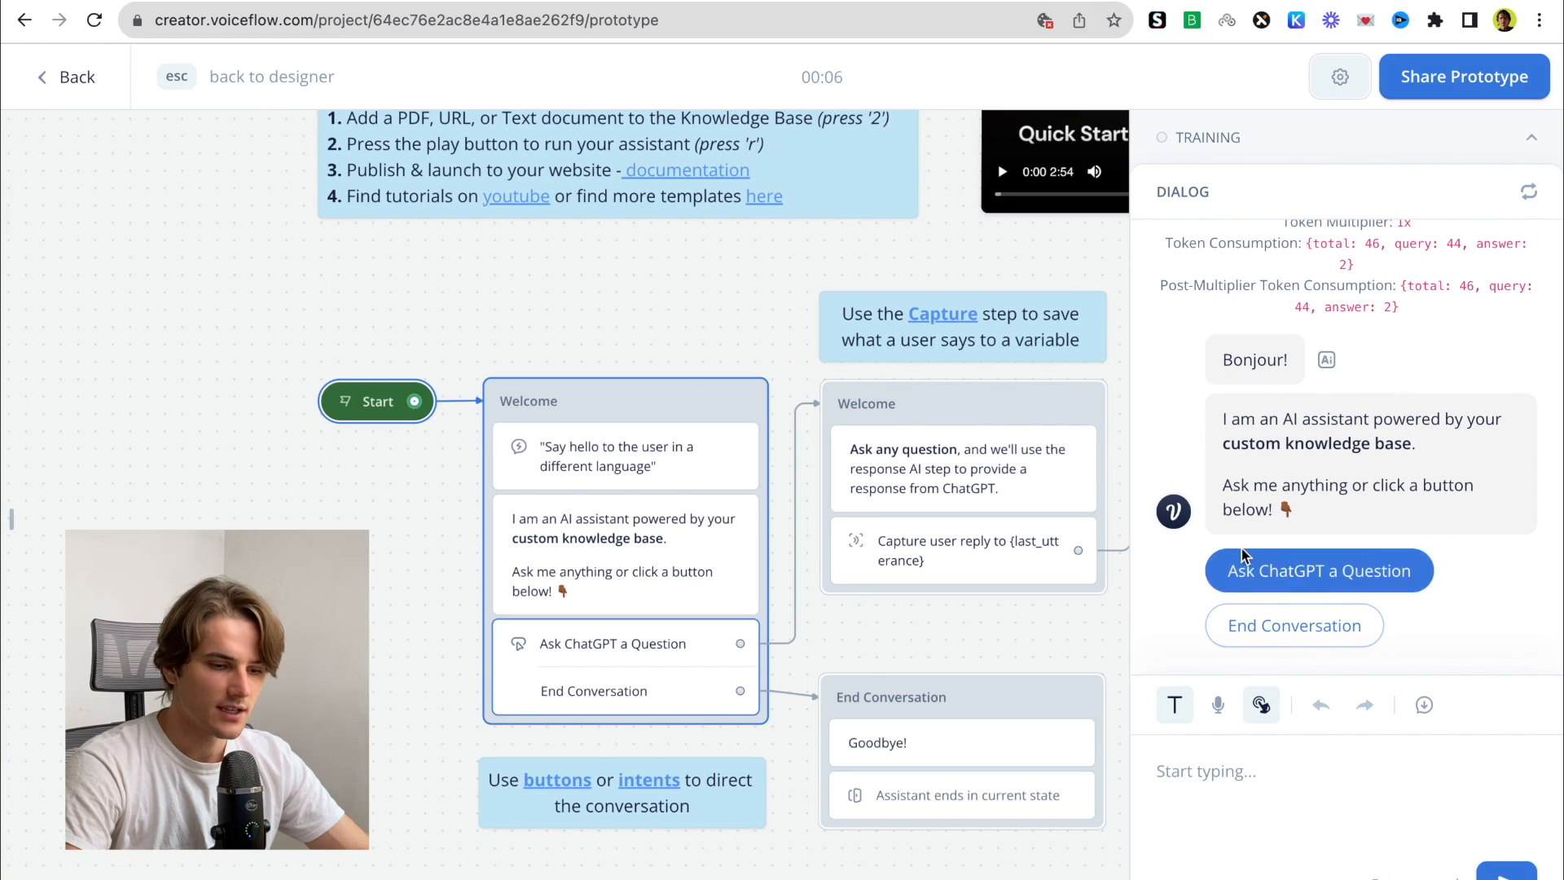
{"action": "left_click", "coordinate": [1306, 577]}
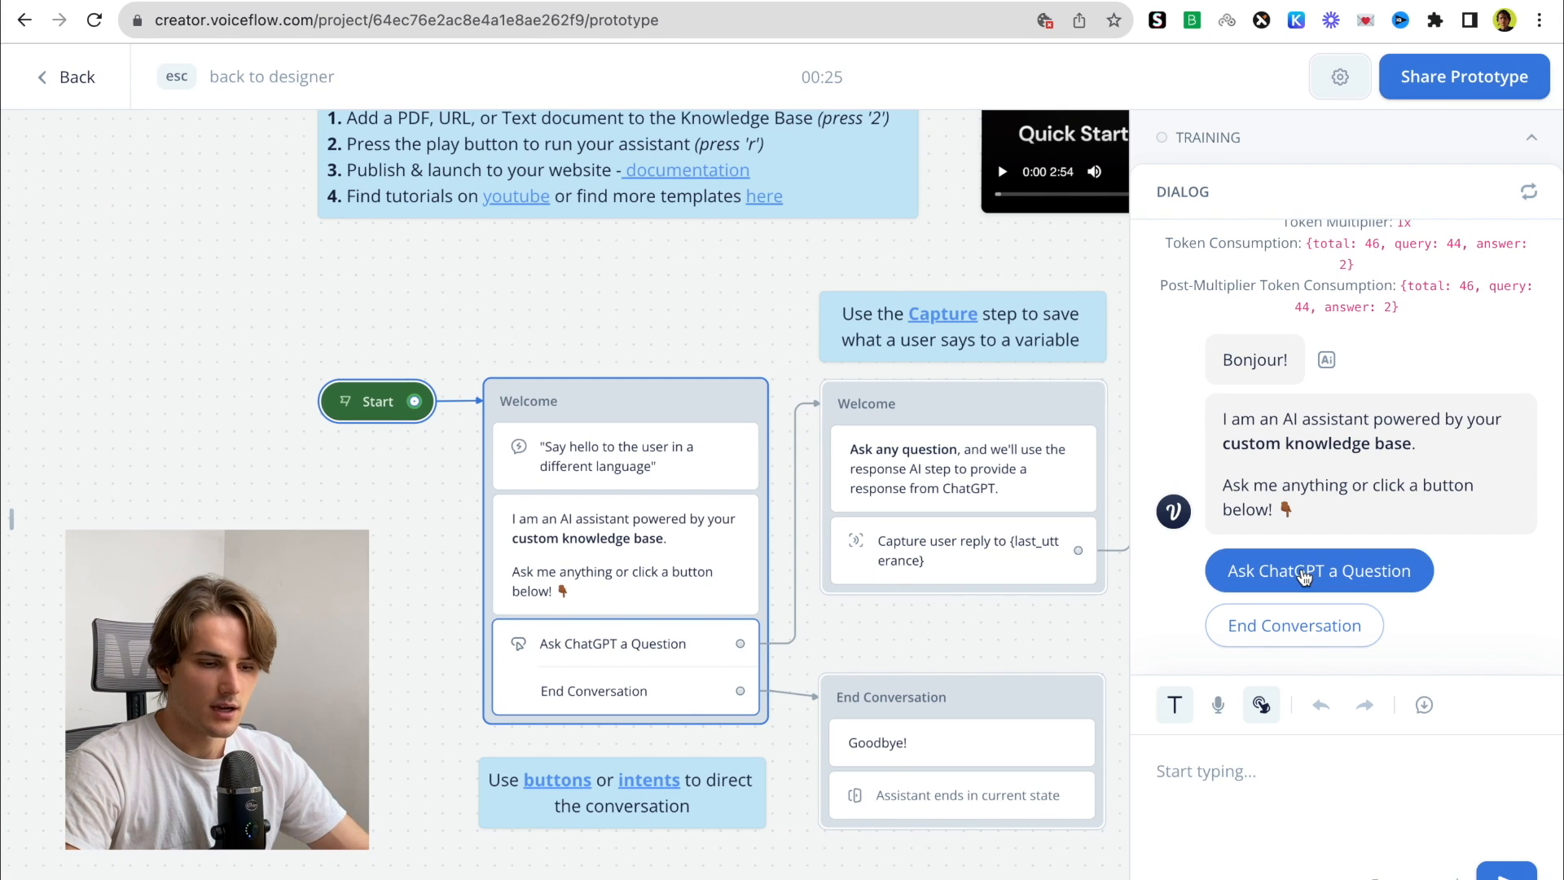
{"action": "left_click", "coordinate": [1304, 576]}
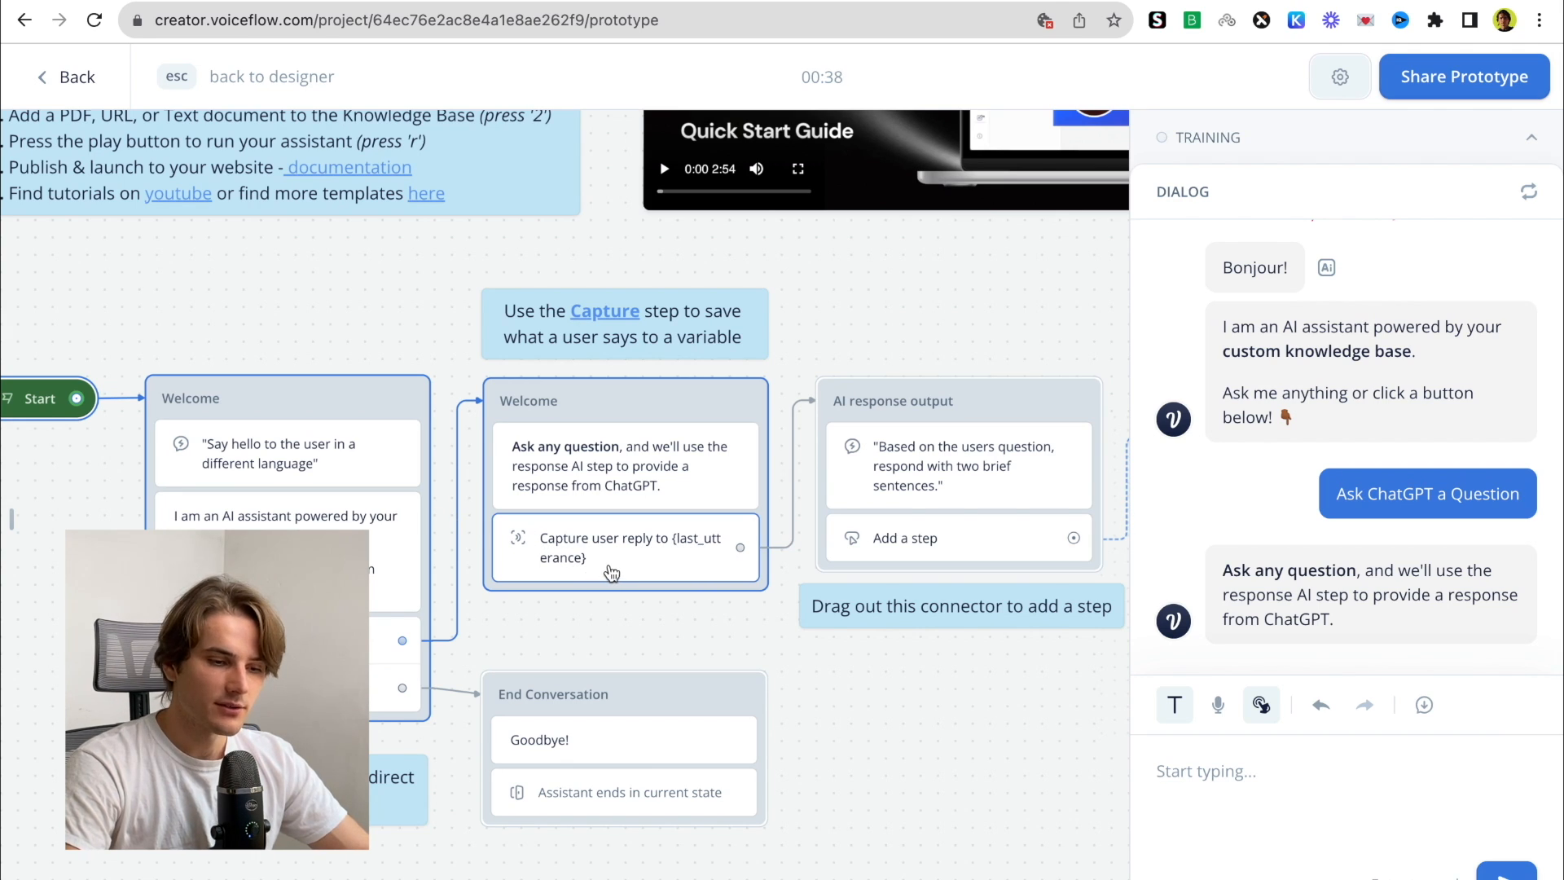
{"action": "left_click", "coordinate": [11, 518]}
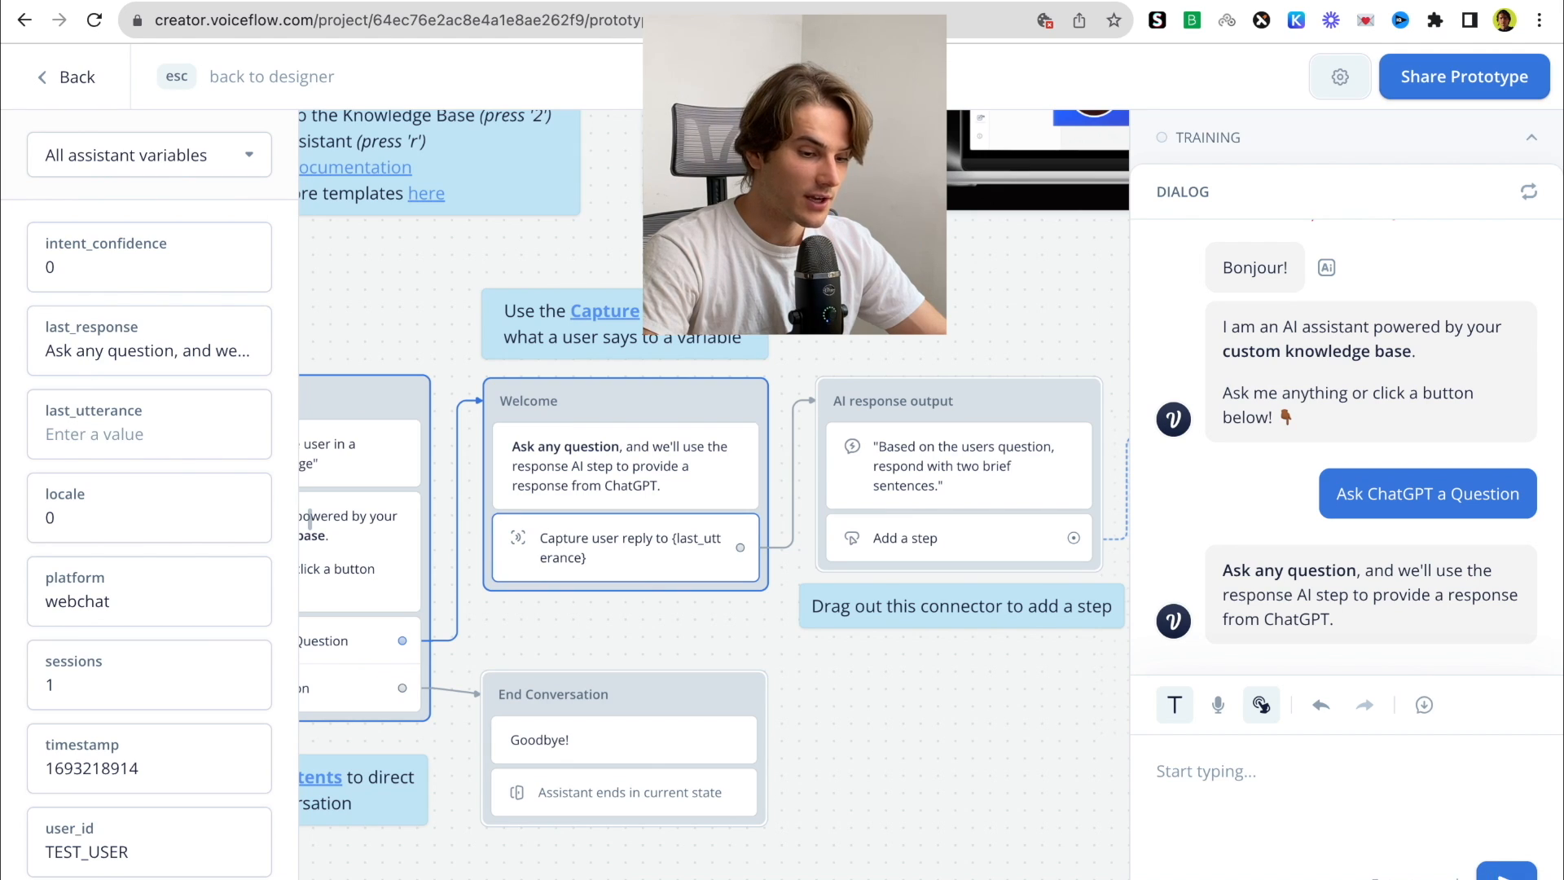
Ask the assistant "What is the color of the sky?" in the test run and check the value stored in last_utterance
{"action": "left_click", "coordinate": [1162, 774]}
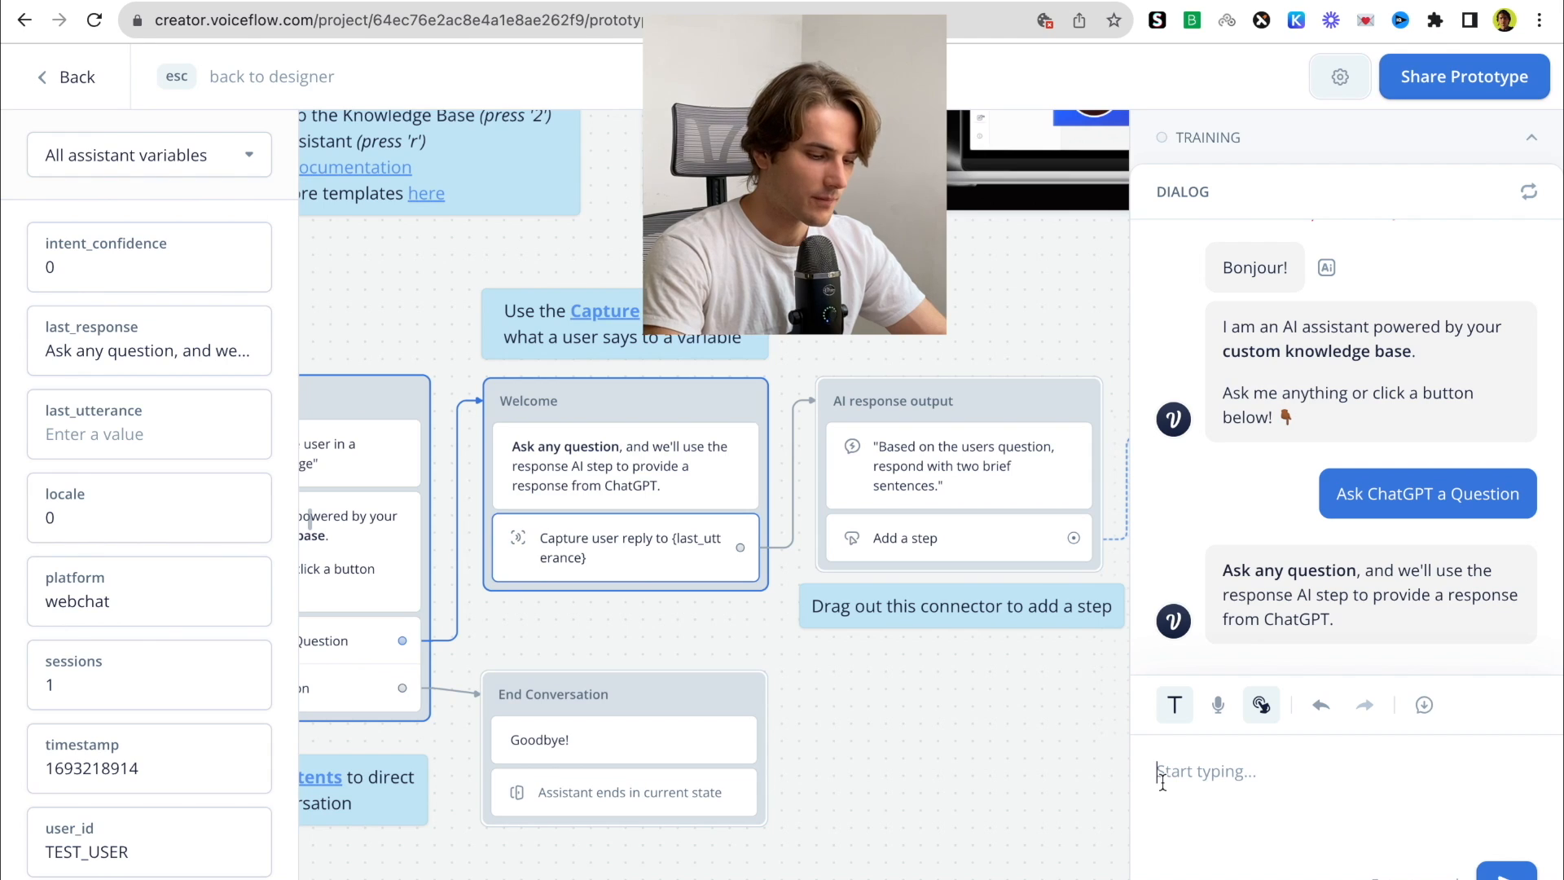
{"action": "type", "text": "W"}
{"action": "type", "text": "t"}
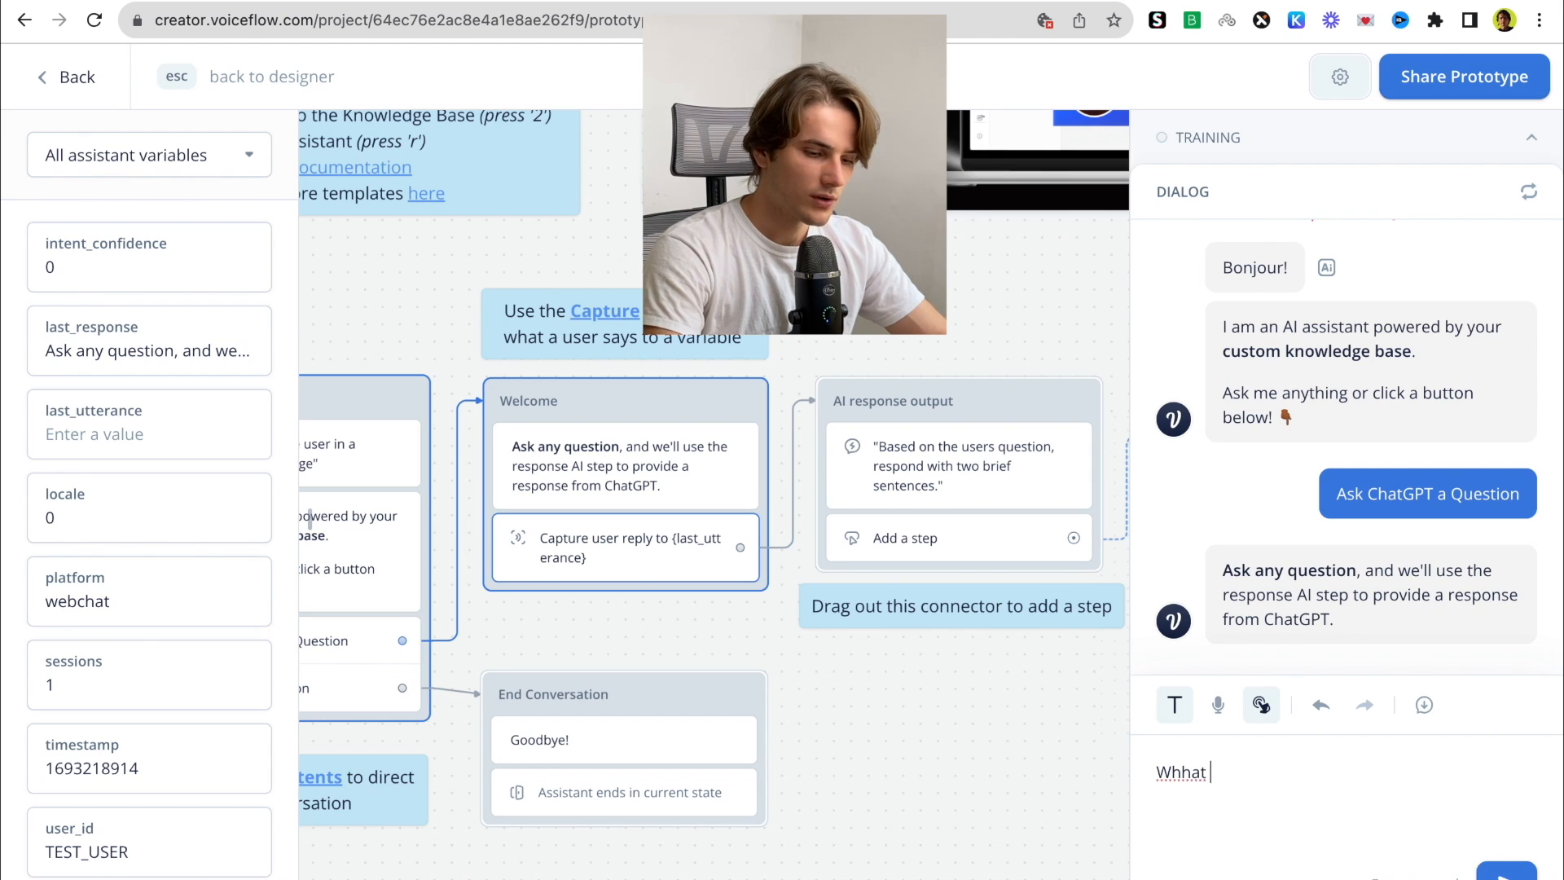
{"action": "key", "text": "BackSpace"}
{"action": "key", "text": "BackSpace"}
{"action": "type", "text": "is the "}
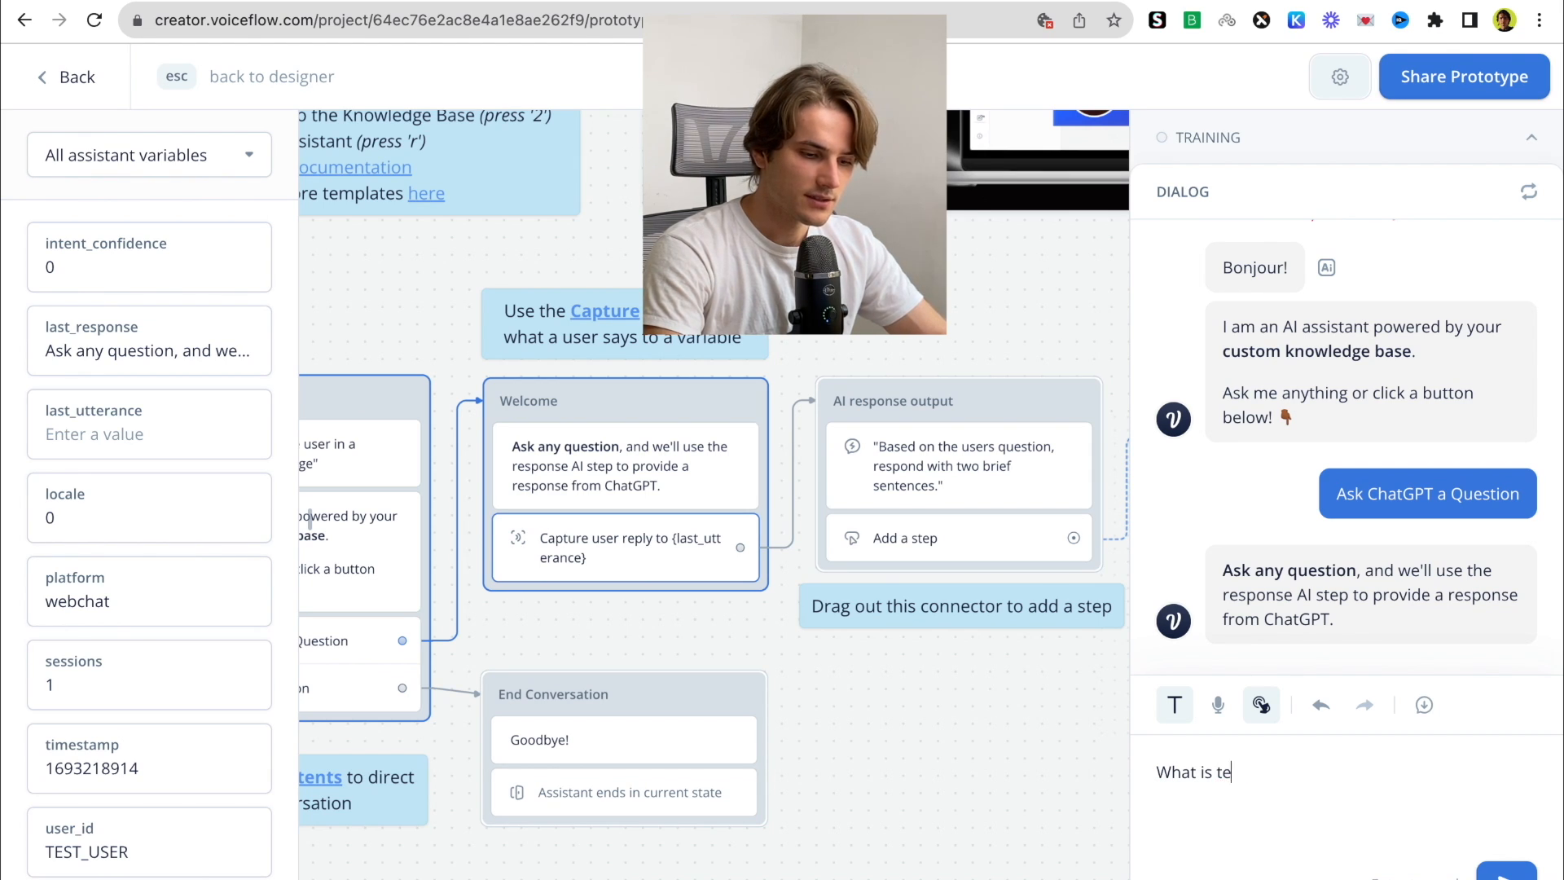
{"action": "type", "text": "color of"}
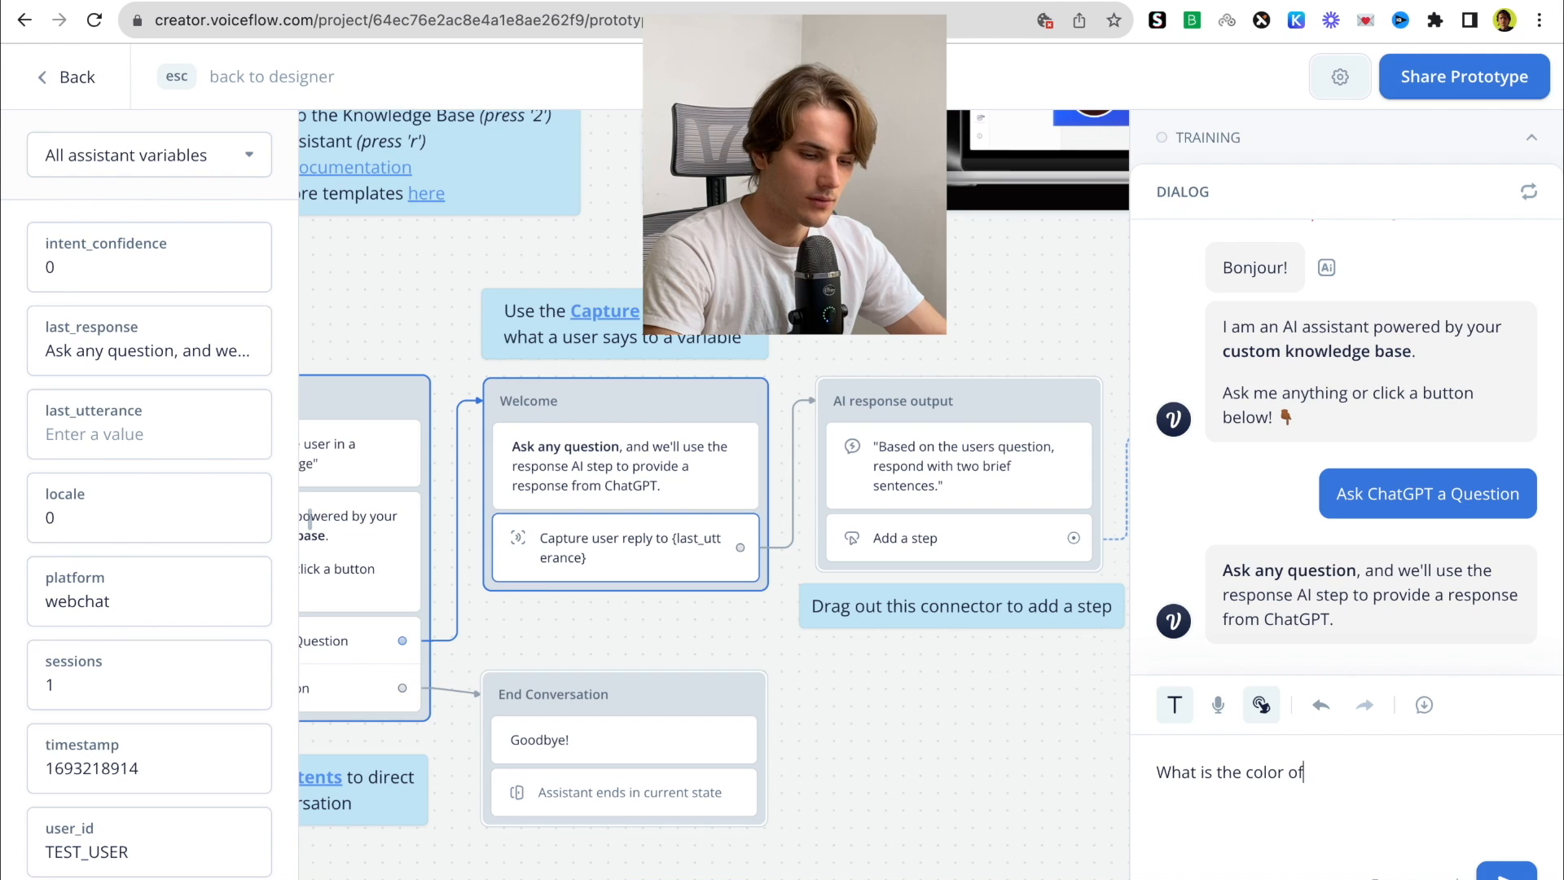
{"action": "type", "text": " the sky?"}
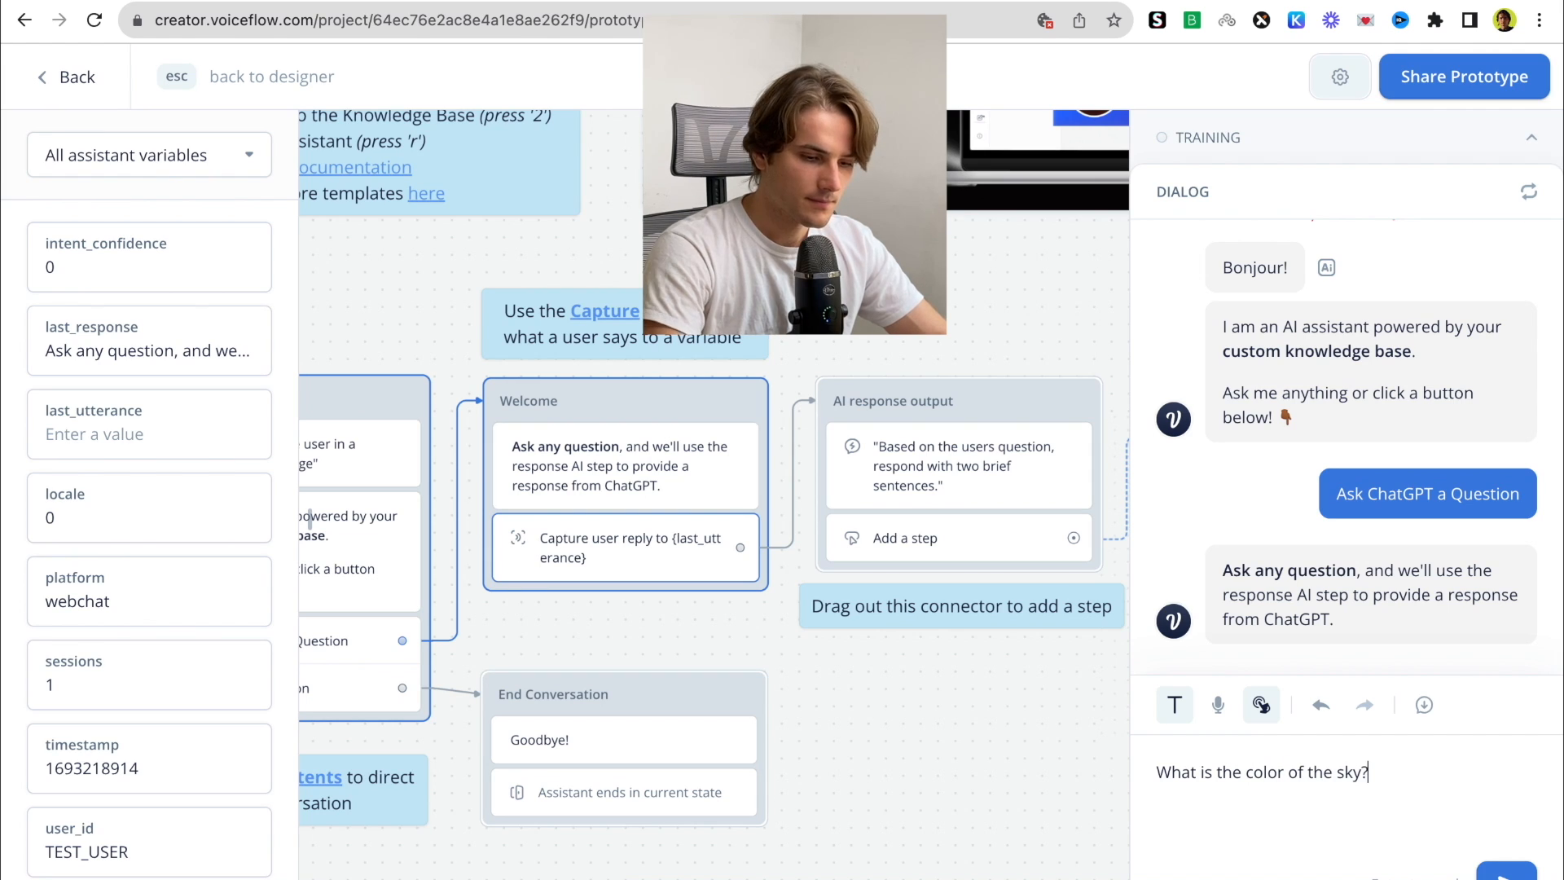
{"action": "key", "text": "Return"}
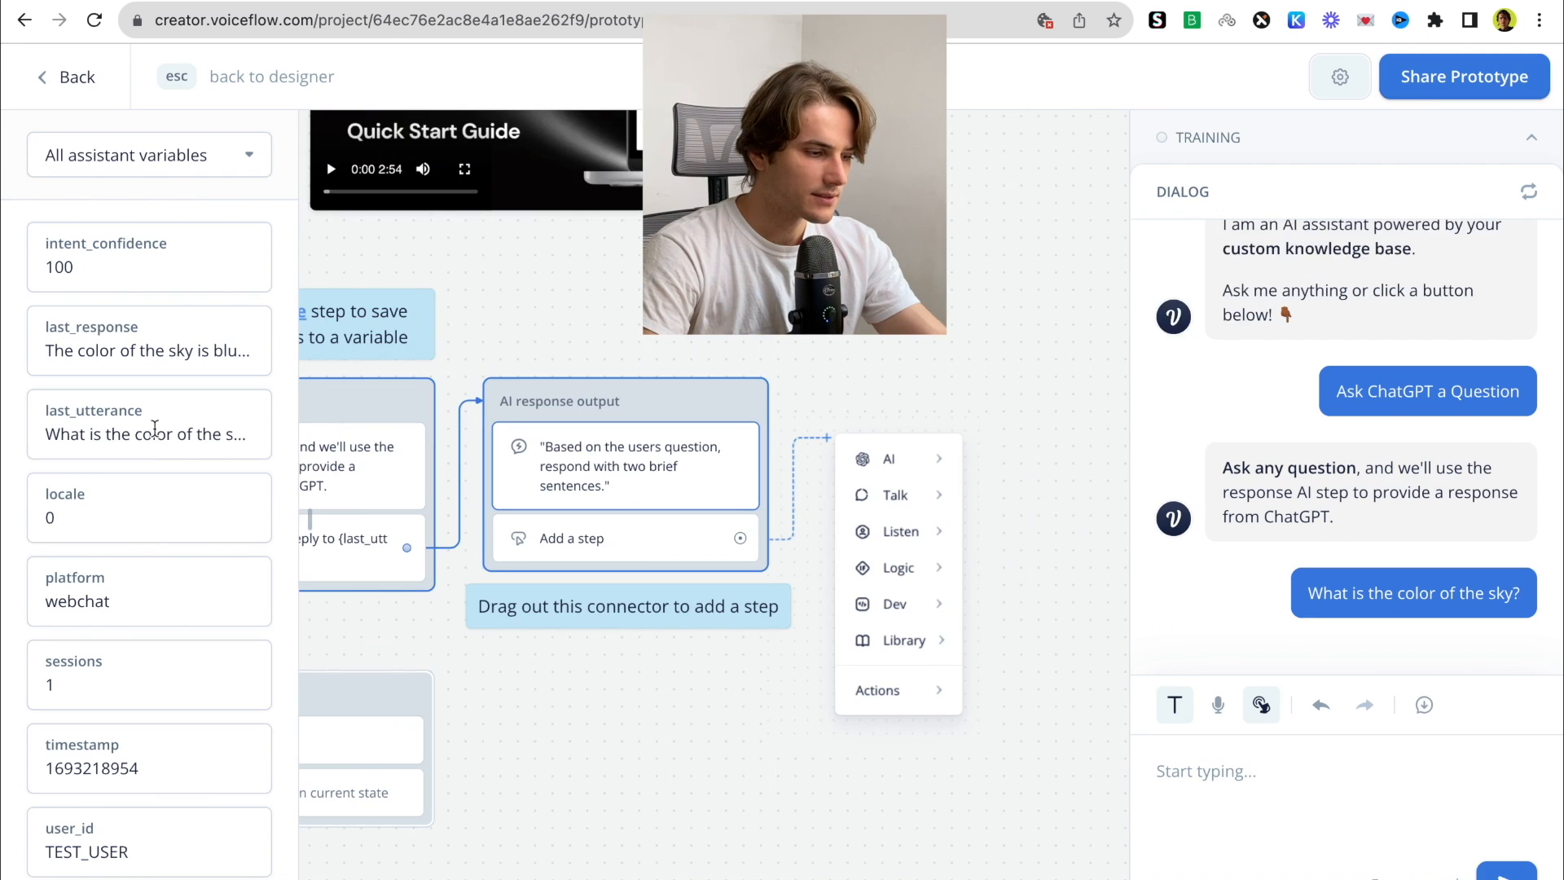
{"action": "left_click_drag", "start_coordinate": [47, 435], "coordinate": [265, 439]}
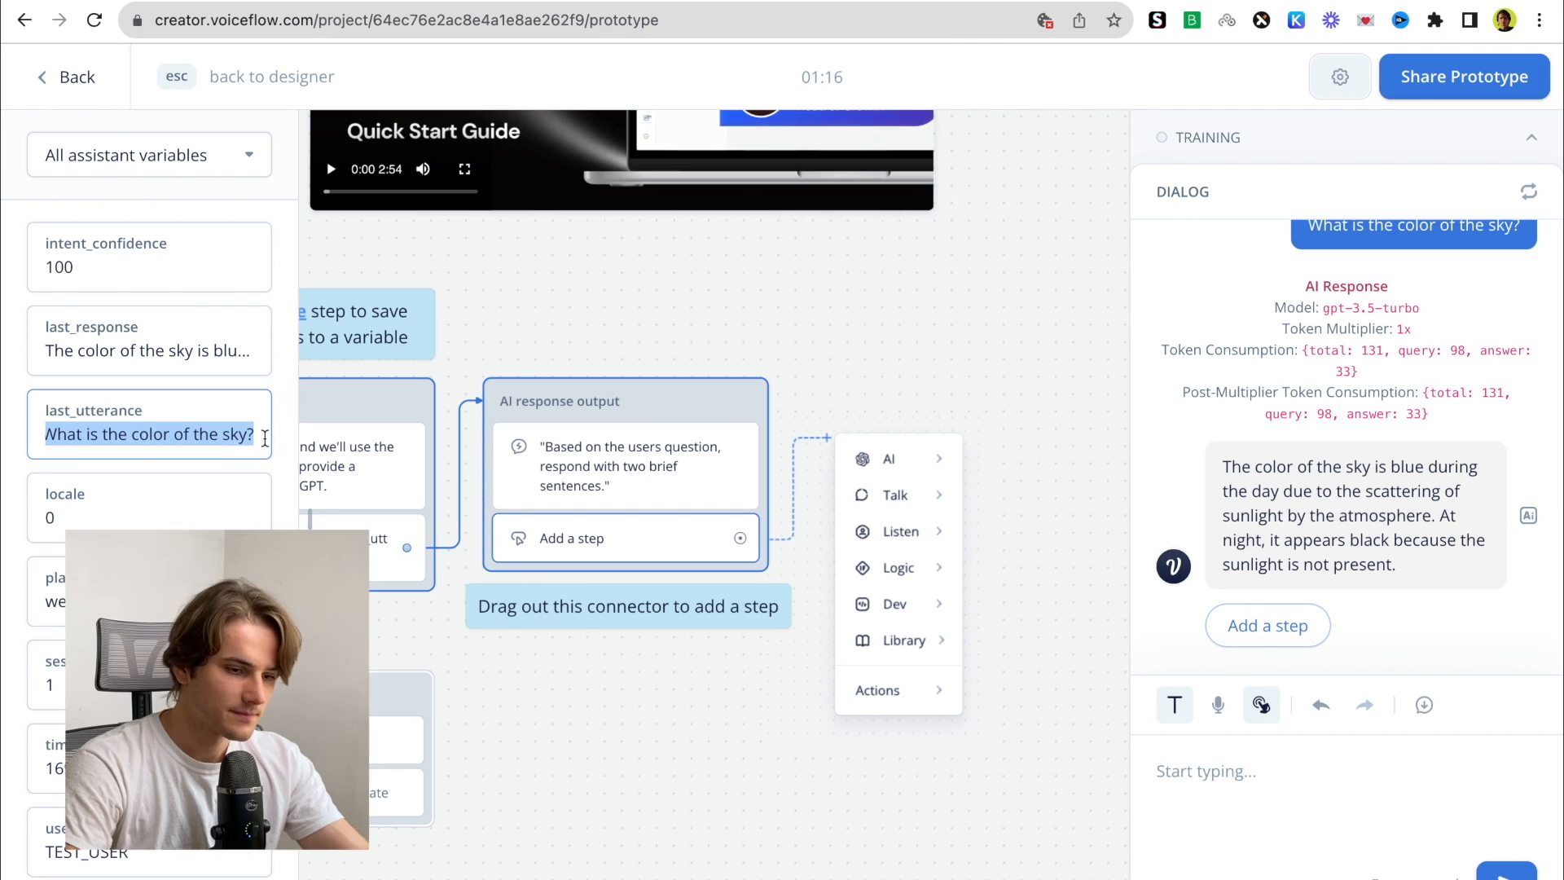
Examine the prompt of the Response AI step in the AI response output block and choose Respond using memory and prompt
{"action": "scroll", "coordinate": [466, 465], "scroll_direction": "left", "scroll_amount": 3}
{"action": "scroll", "coordinate": [465, 465], "scroll_direction": "down", "scroll_amount": 1}
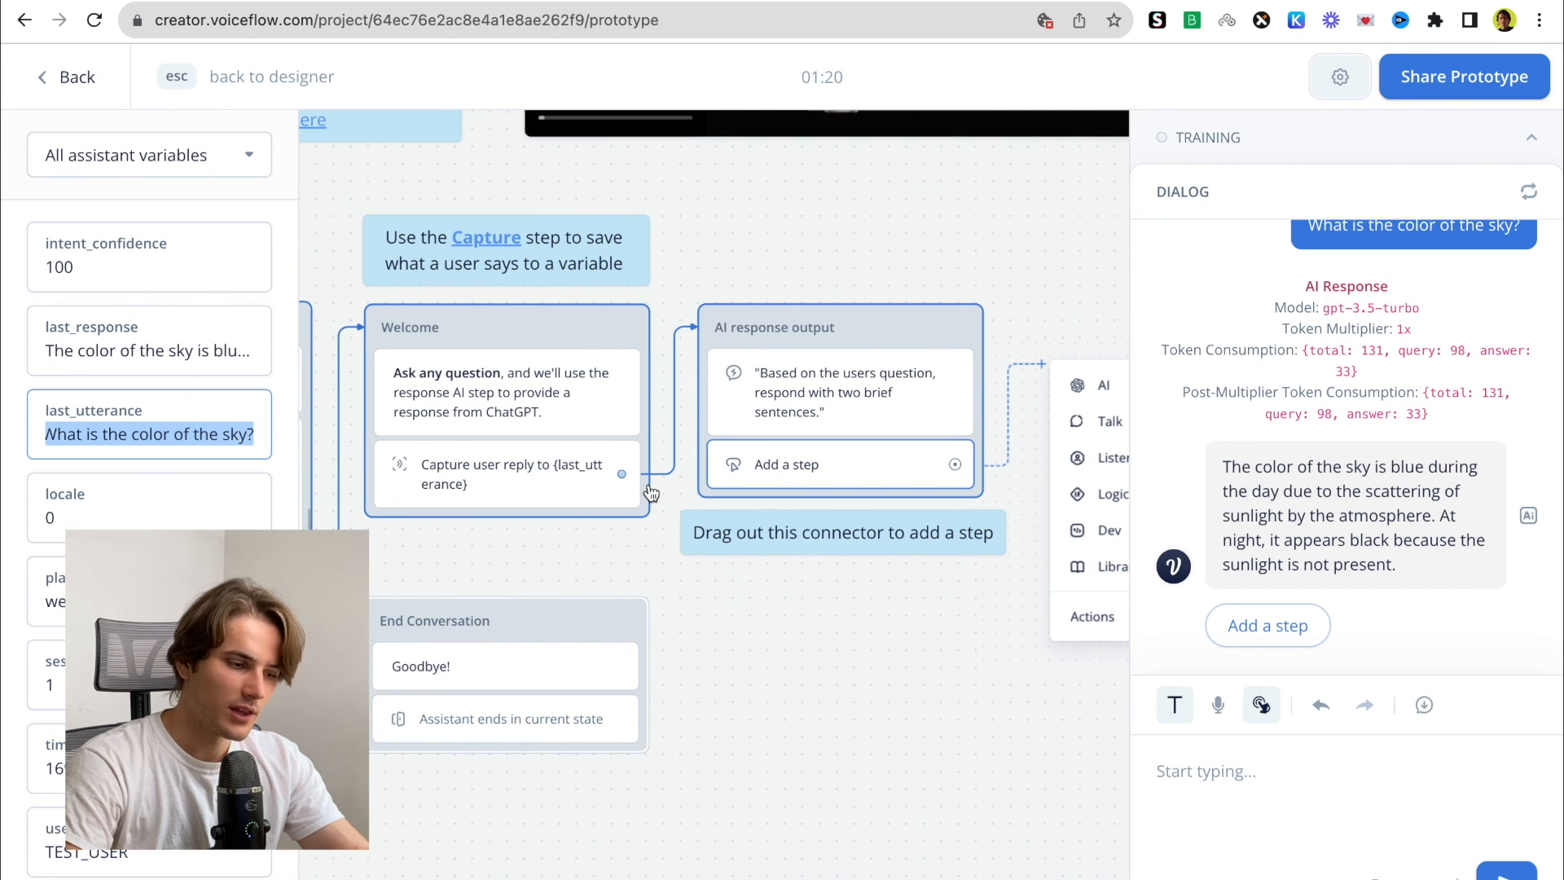
{"action": "scroll", "coordinate": [815, 448], "scroll_direction": "right", "scroll_amount": 2}
{"action": "scroll", "coordinate": [814, 448], "scroll_direction": "up", "scroll_amount": 1}
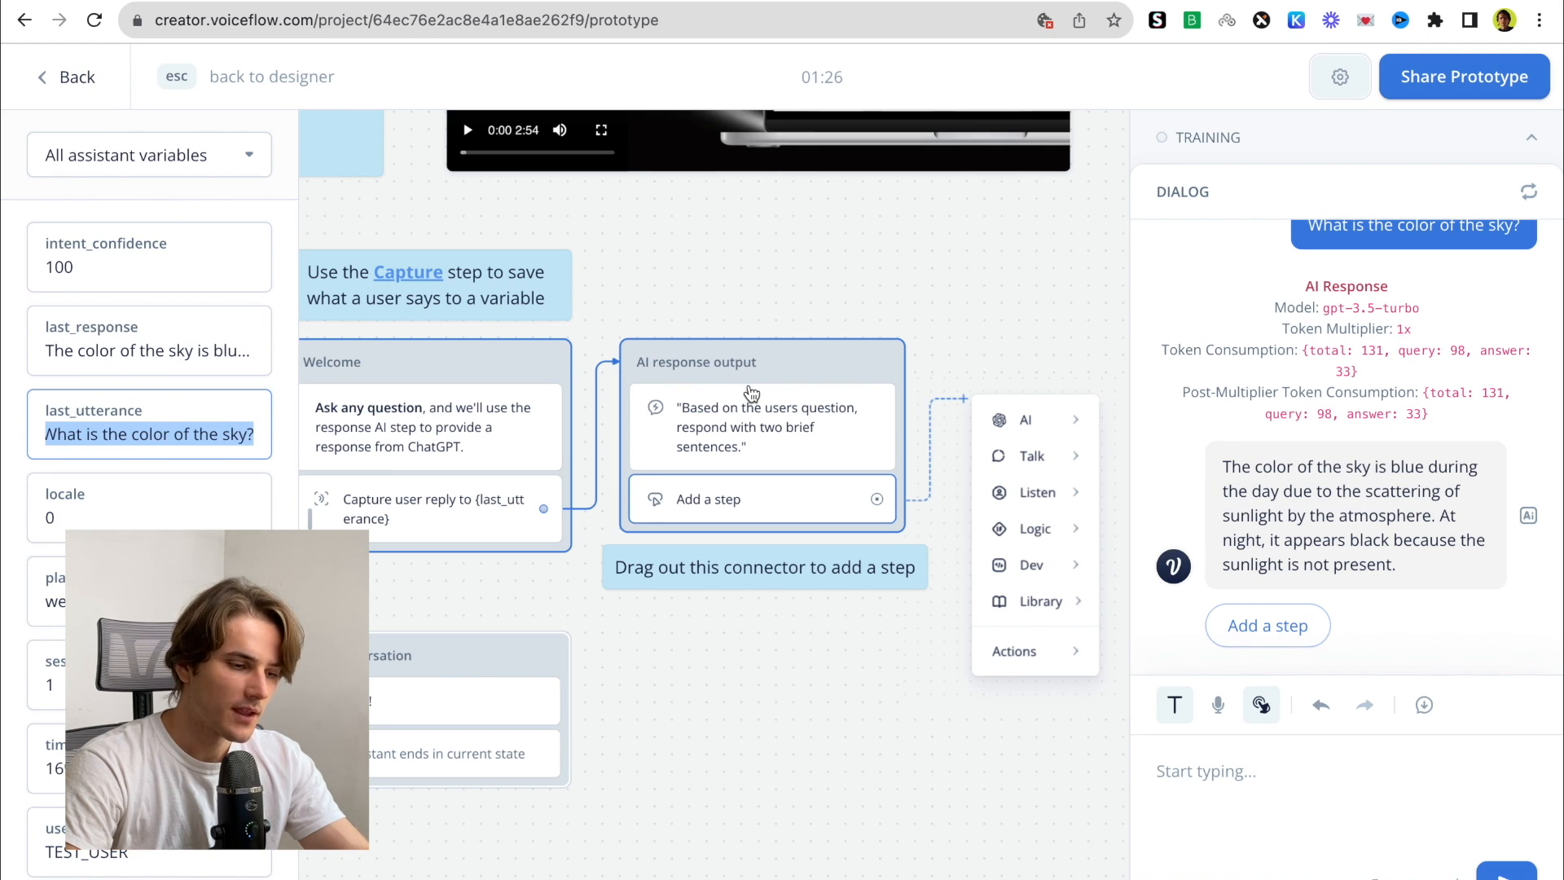
{"action": "left_click", "coordinate": [736, 433]}
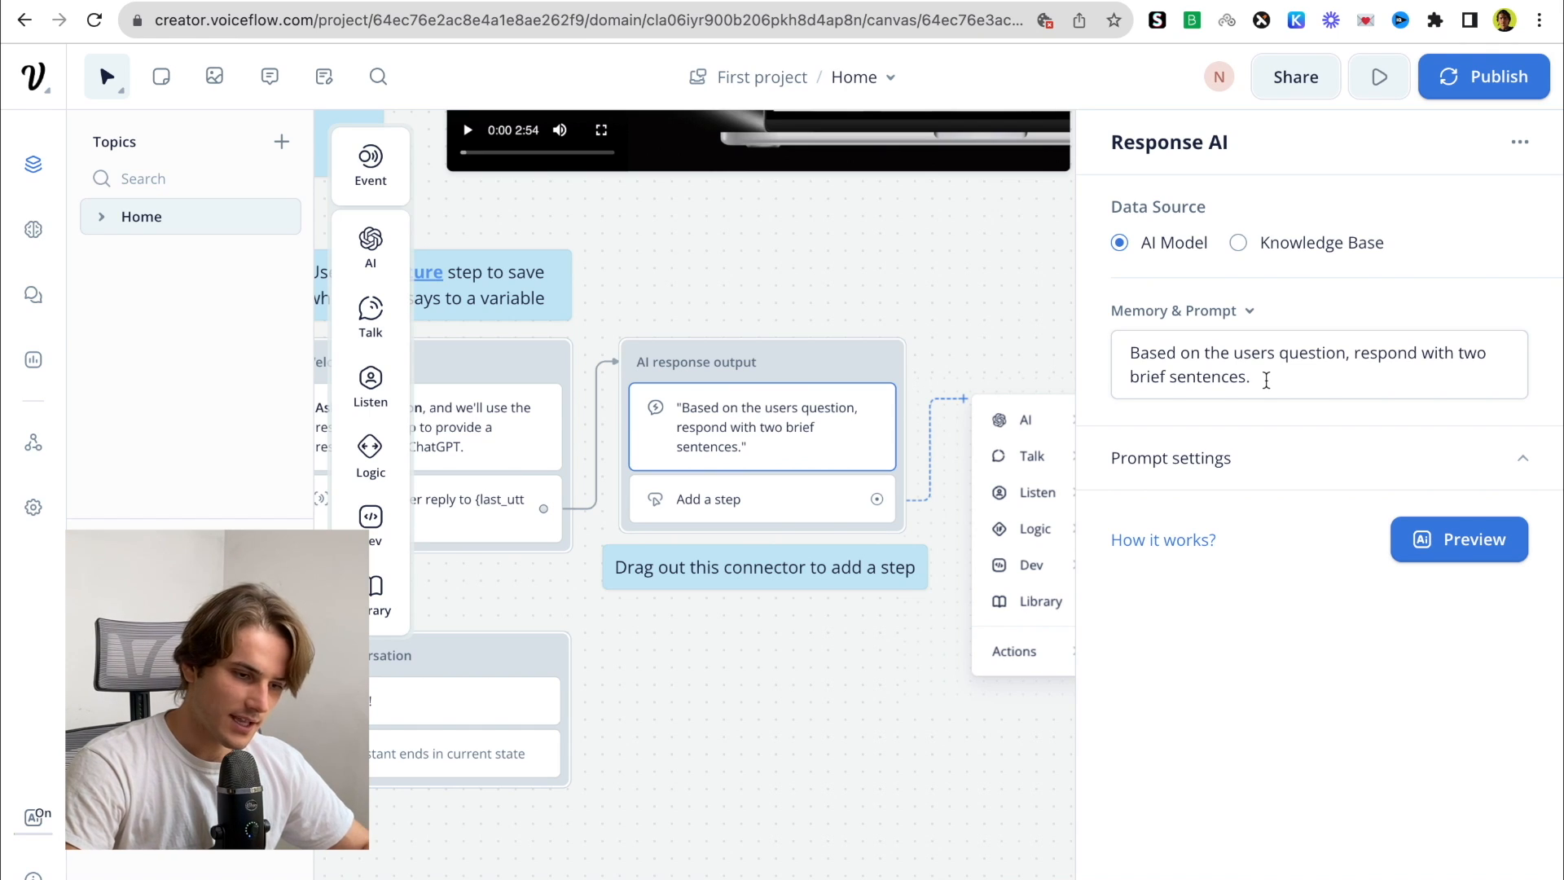
{"action": "left_click", "coordinate": [1181, 316]}
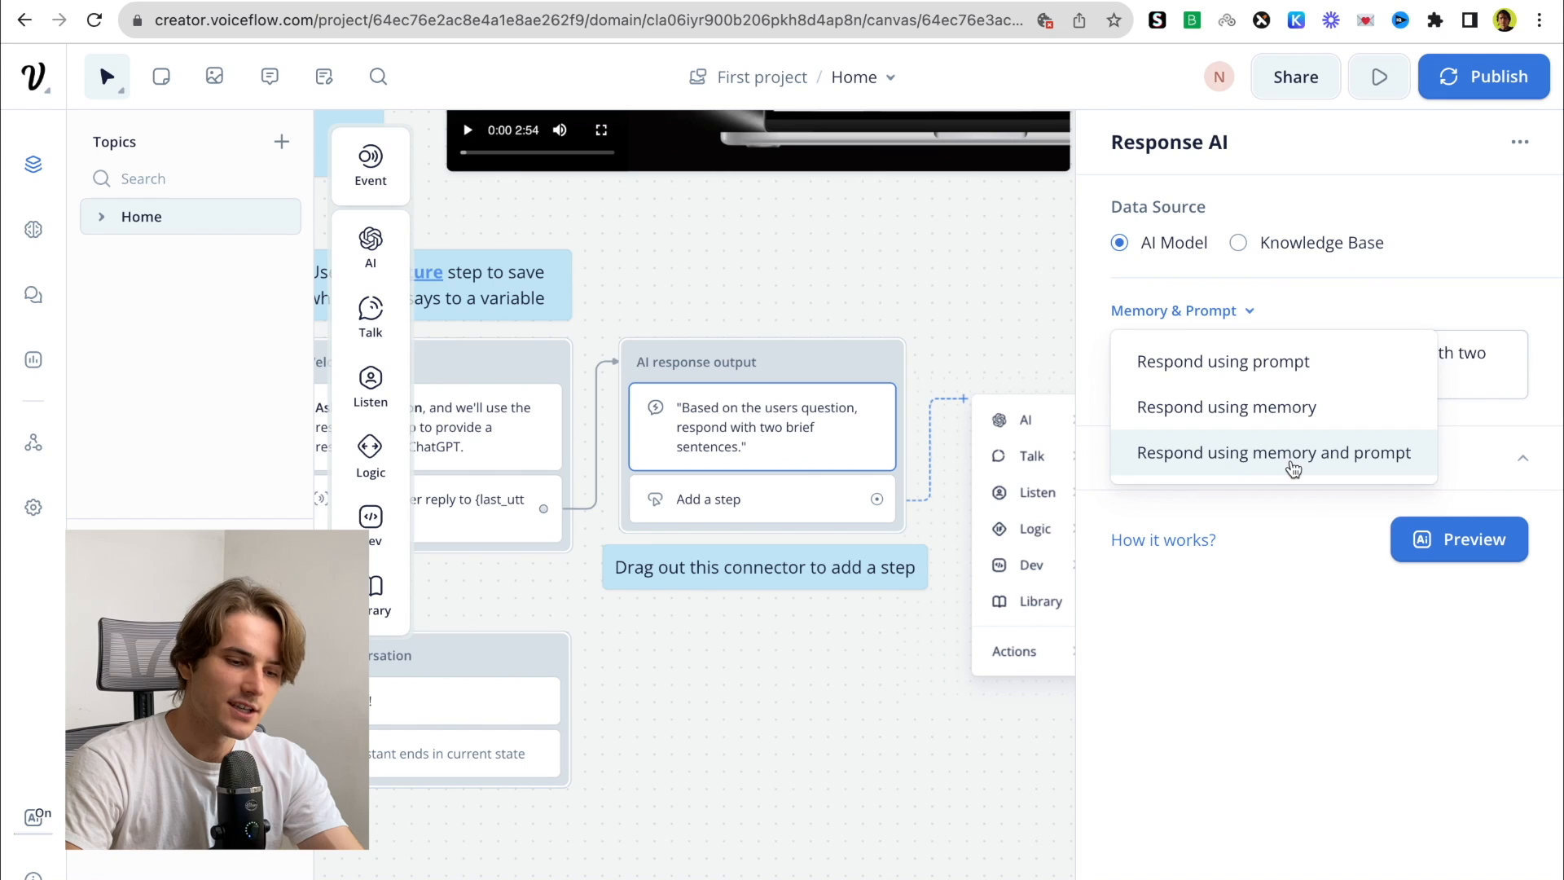
{"action": "left_click", "coordinate": [1148, 465]}
Start a test run from the Welcome block containing the Capture step and return to the canvas designer
{"action": "scroll", "coordinate": [923, 492], "scroll_direction": "left", "scroll_amount": 2}
{"action": "scroll", "coordinate": [923, 492], "scroll_direction": "left", "scroll_amount": 2}
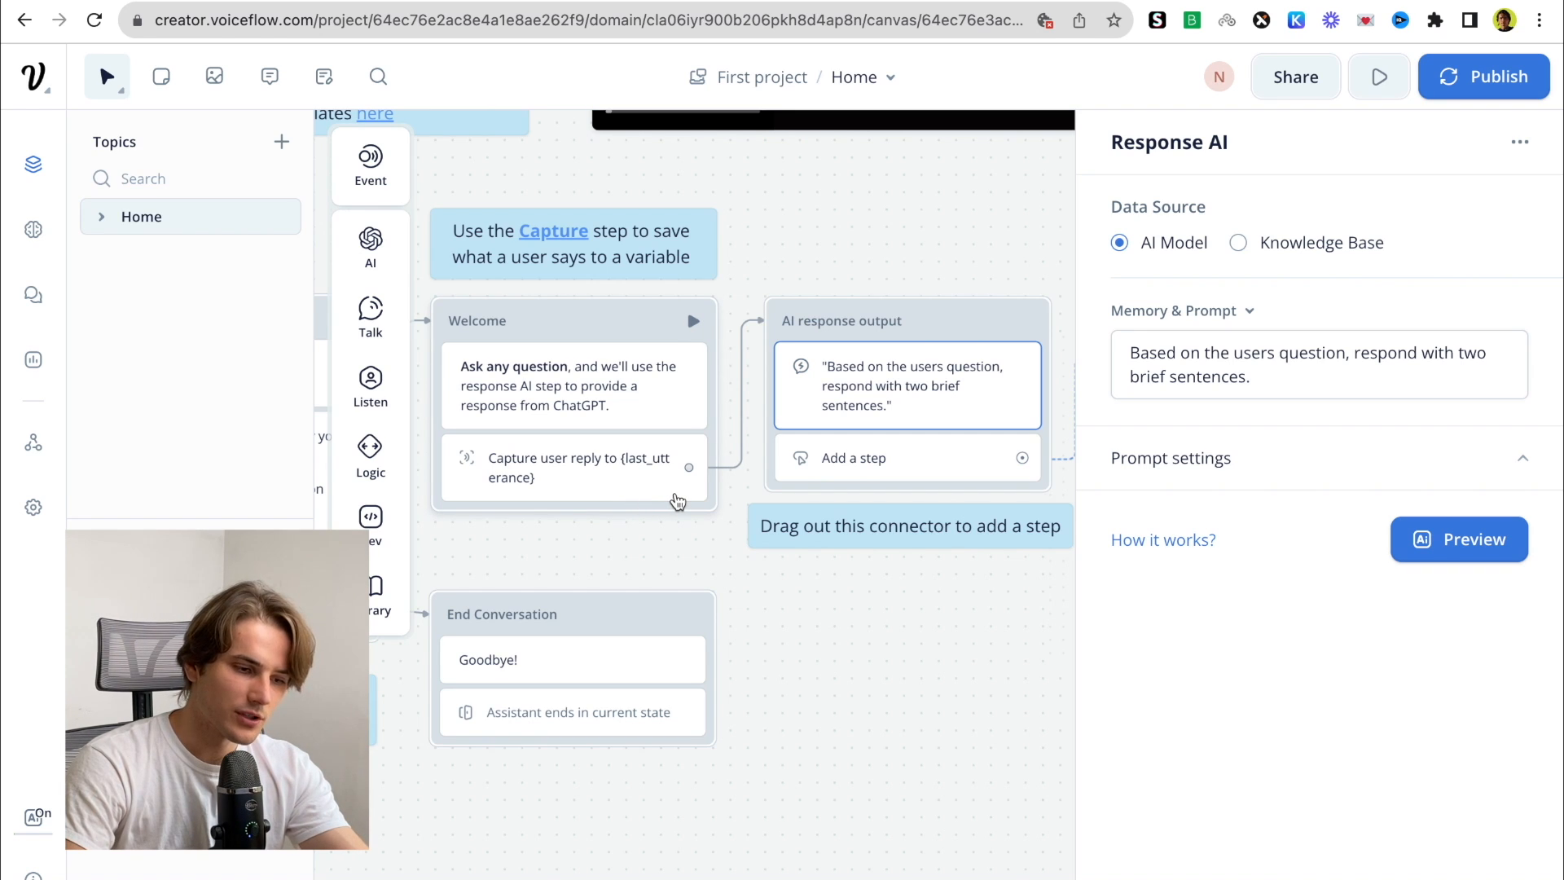
{"action": "key", "text": "r"}
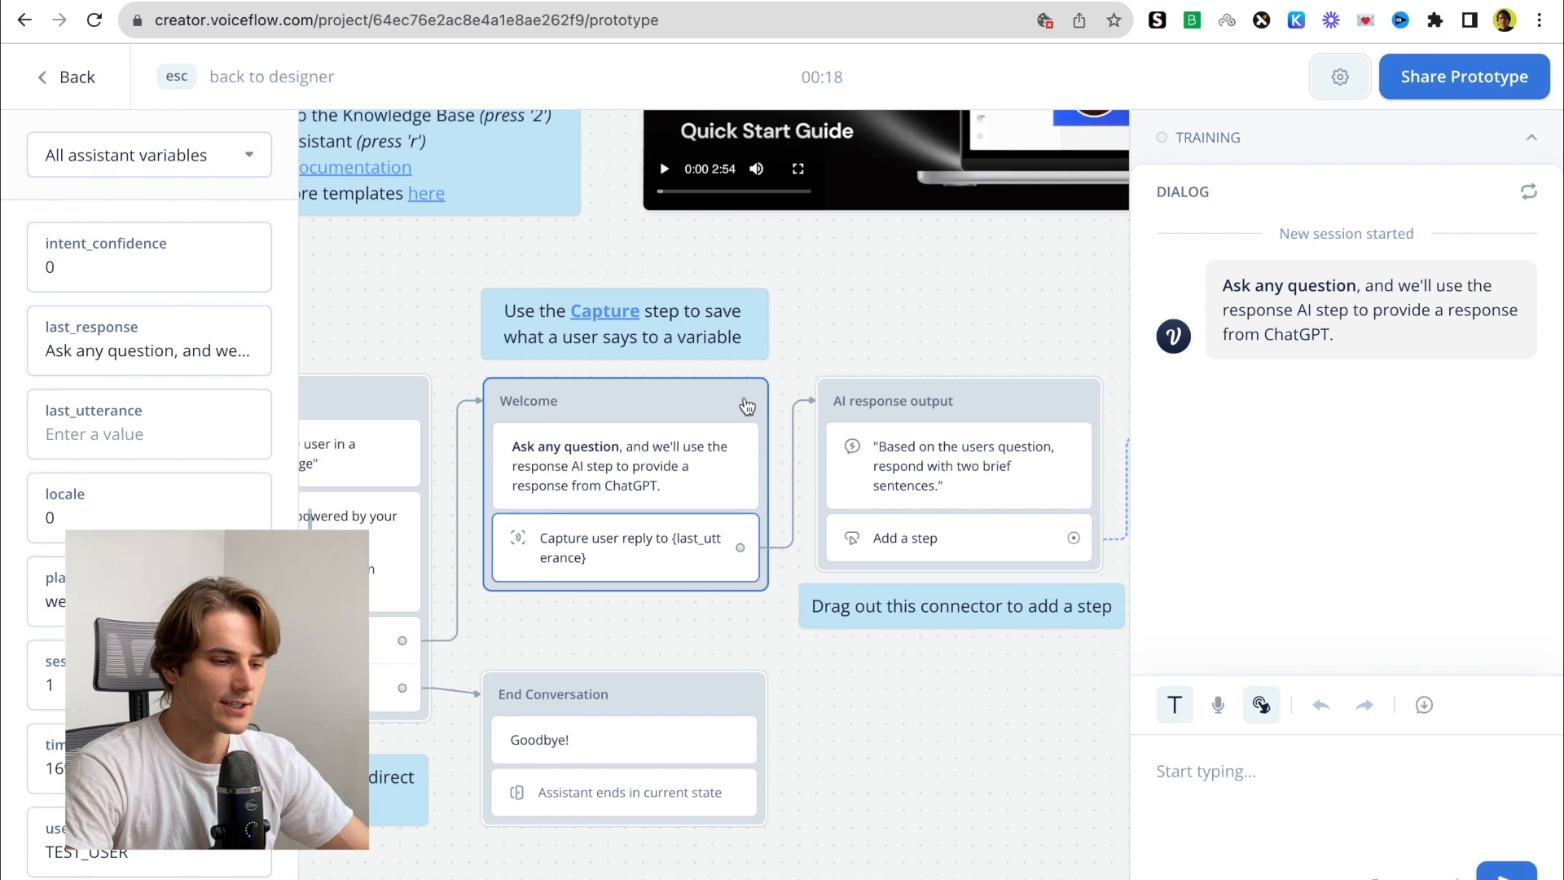
{"action": "key", "text": "Escape"}
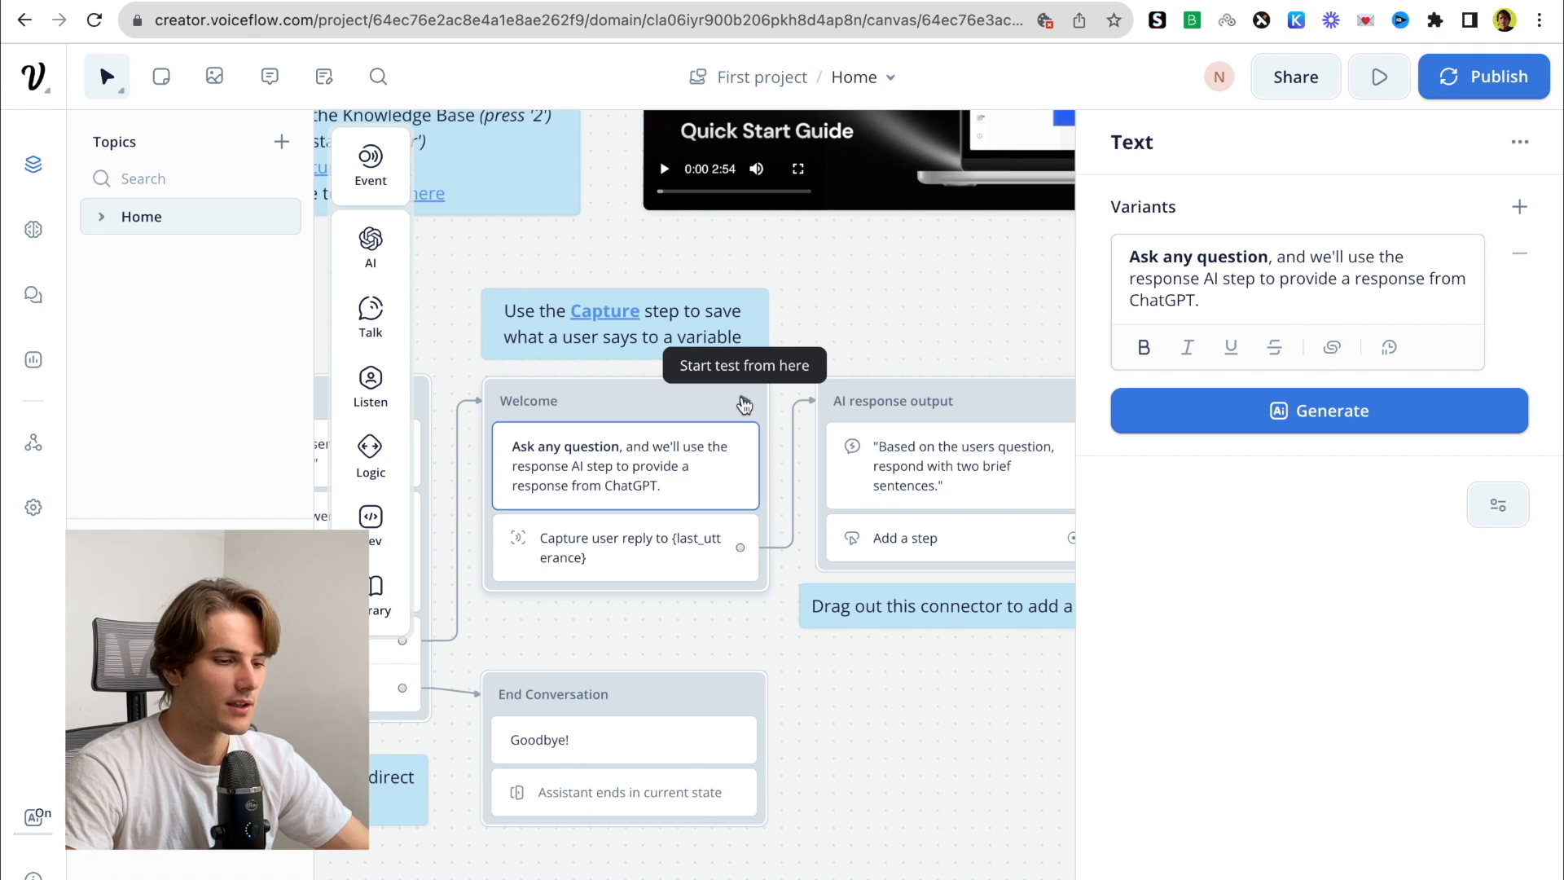
Test-run from the Welcome block with the Capture step, ask "What is the color of the sky?" and check the last_utterance variable
{"action": "left_click", "coordinate": [744, 405]}
{"action": "left_click", "coordinate": [1212, 771]}
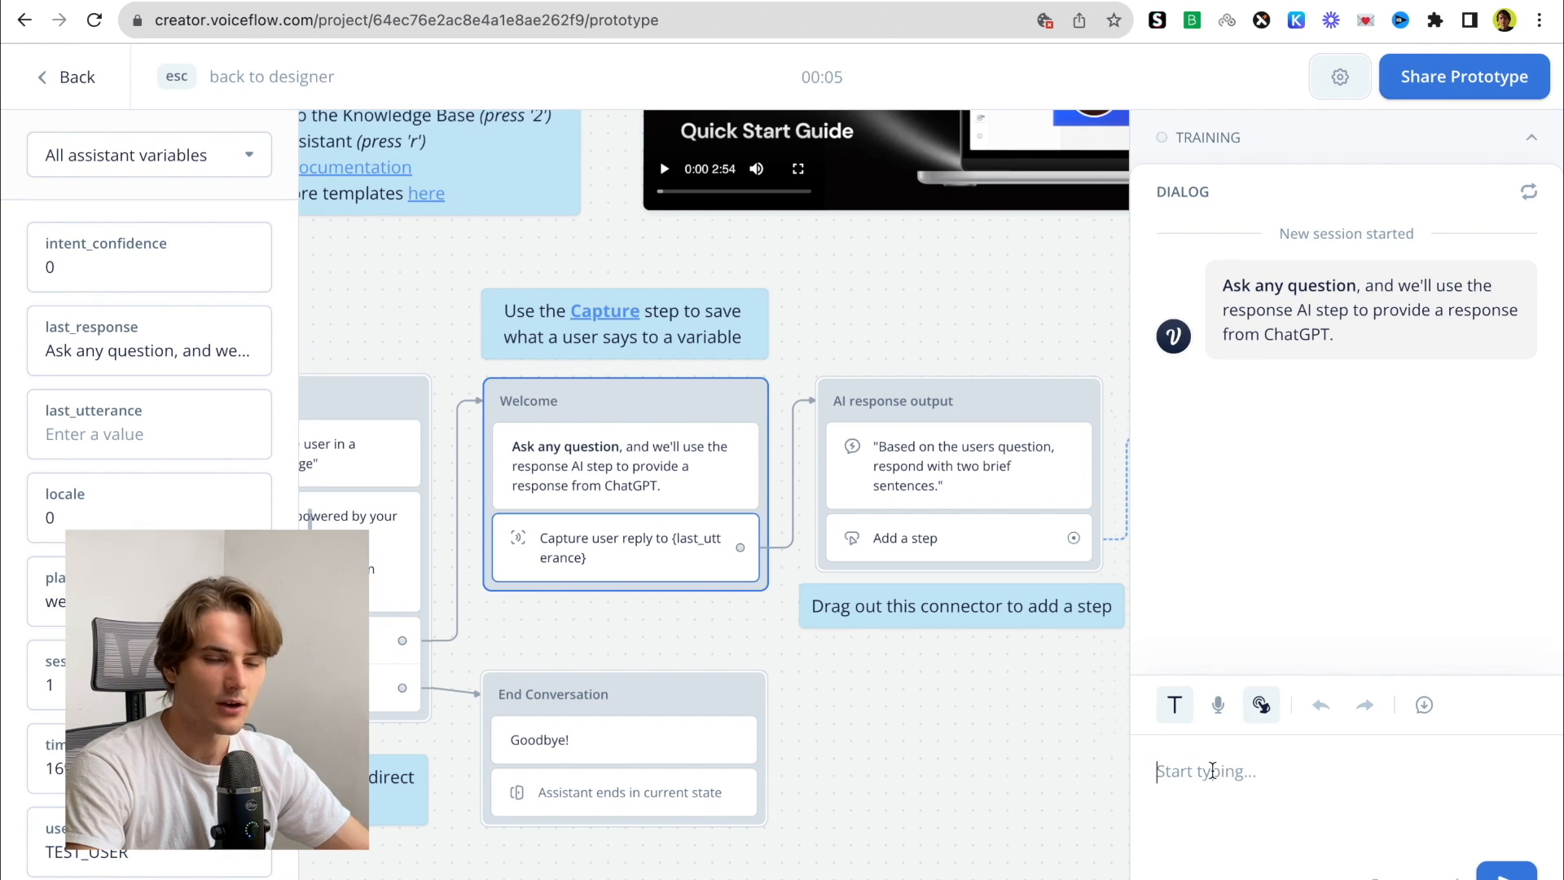
{"action": "type", "text": "W"}
{"action": "key", "text": "BackSpace"}
{"action": "type", "text": "What is the colo"}
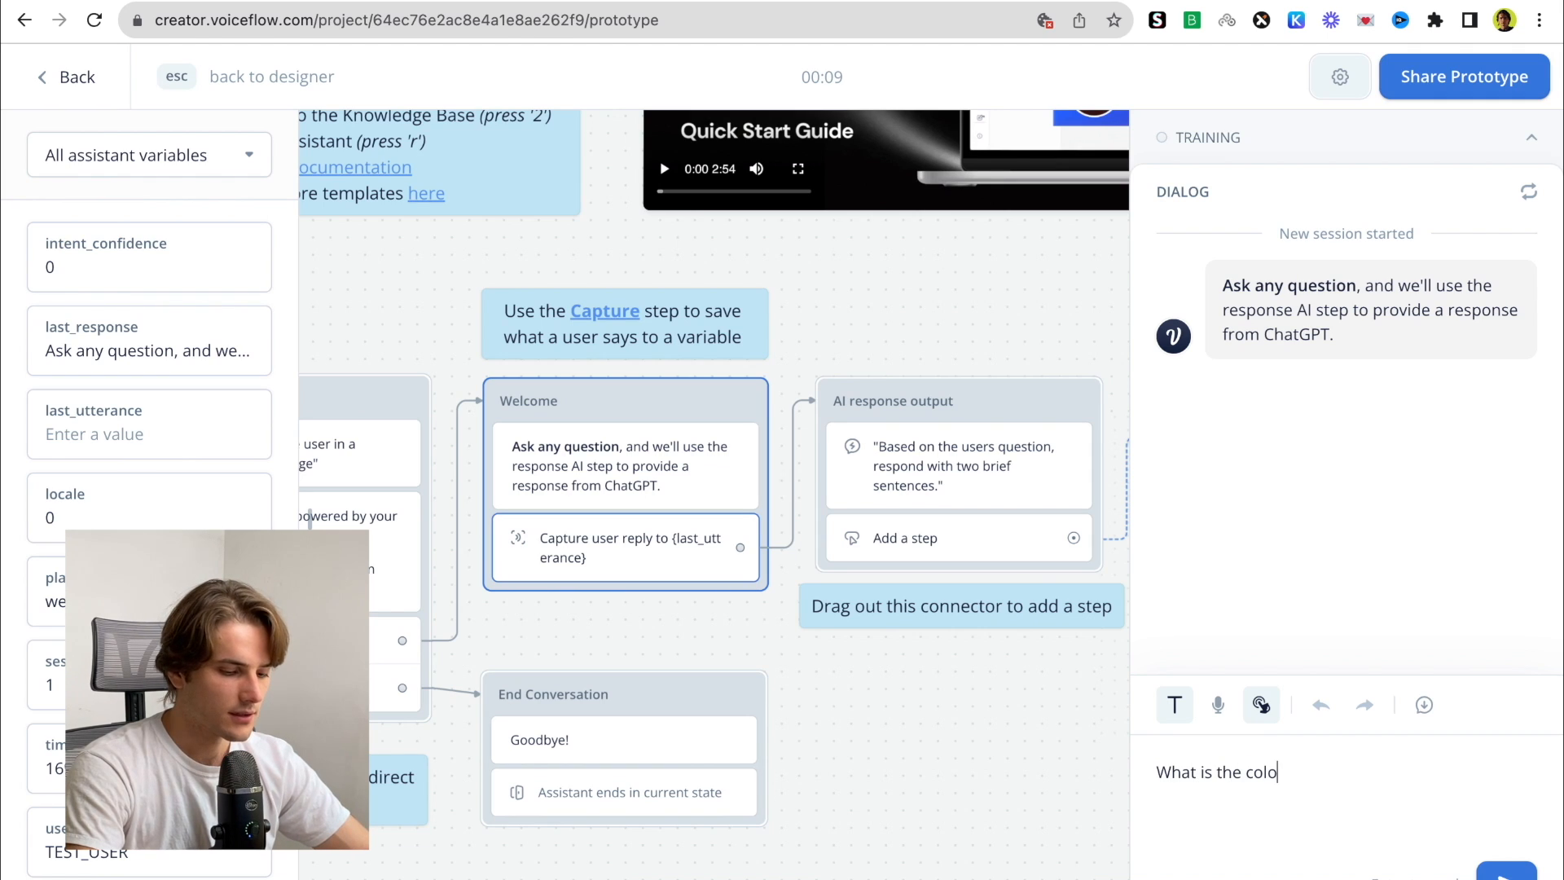
{"action": "type", "text": "r of the"}
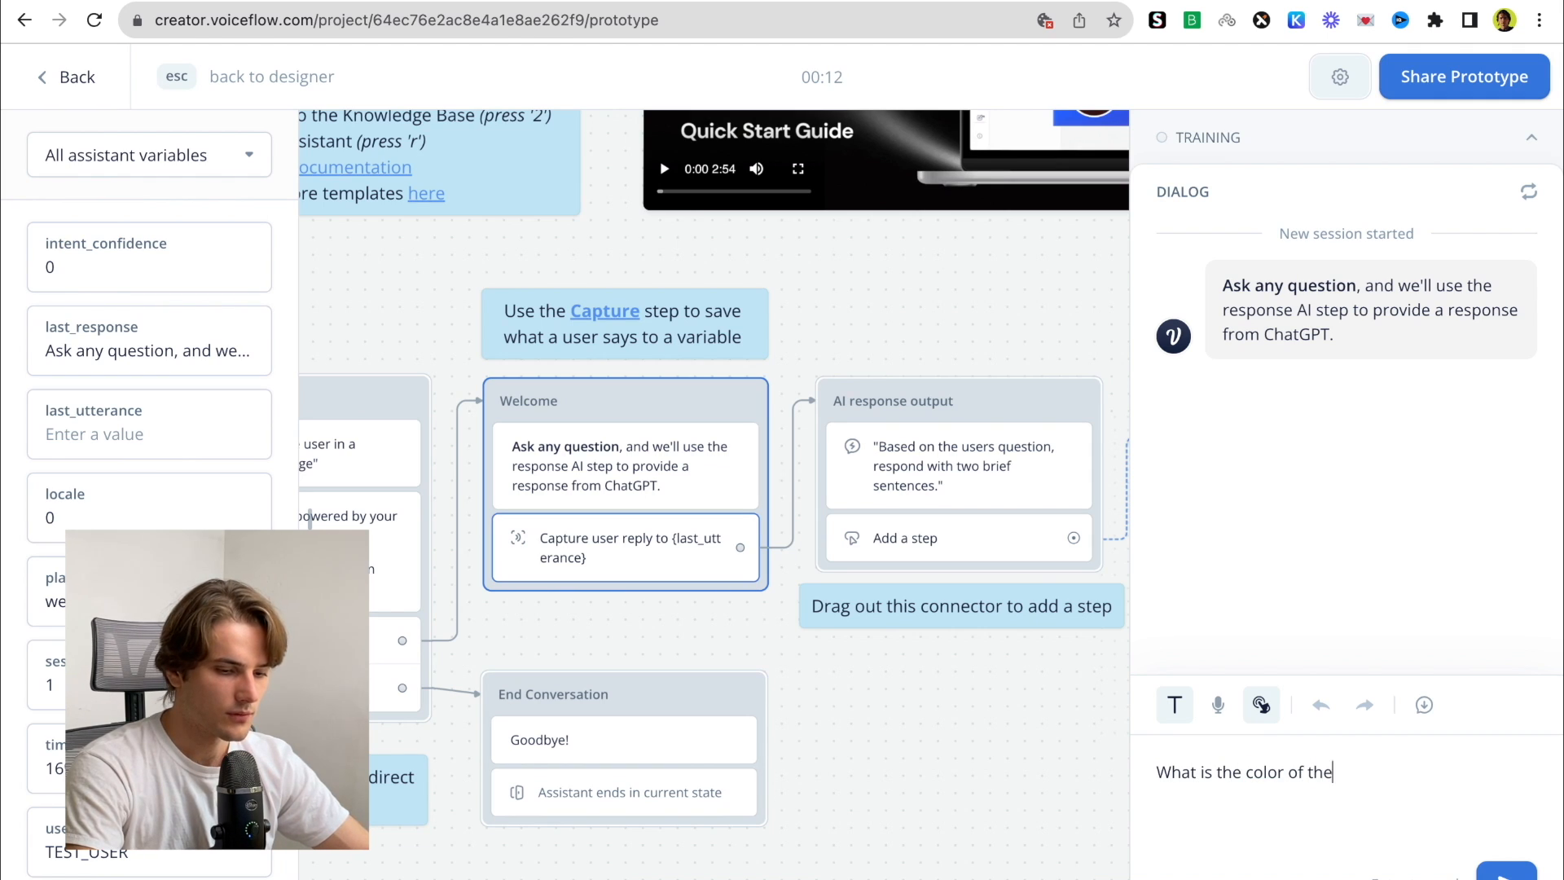
{"action": "type", "text": " sky?"}
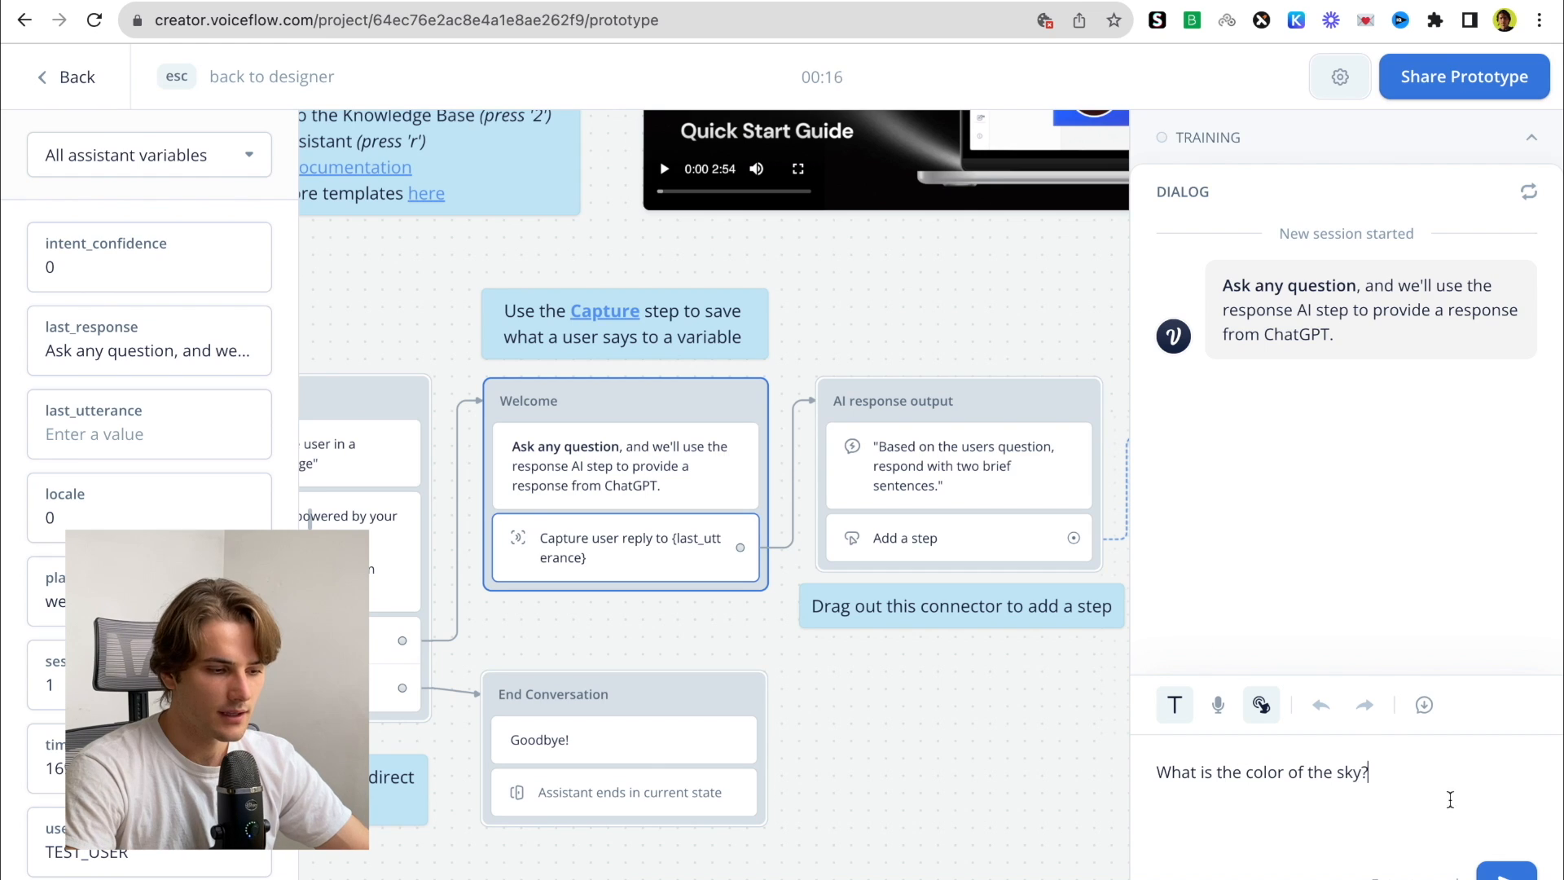
{"action": "key", "text": "Return"}
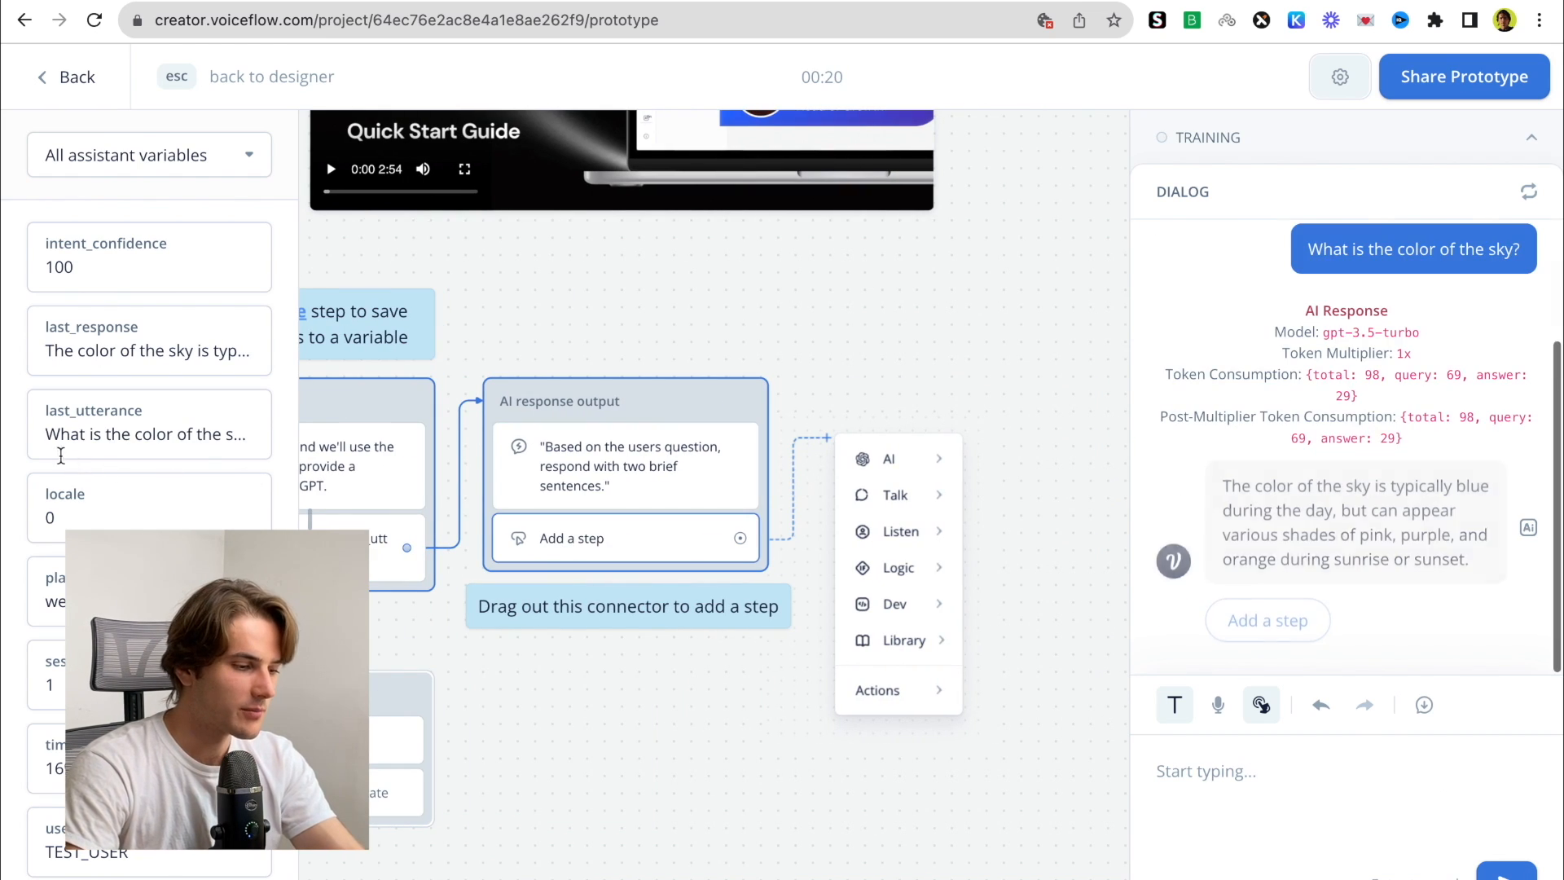
{"action": "left_click_drag", "start_coordinate": [51, 434], "coordinate": [294, 440]}
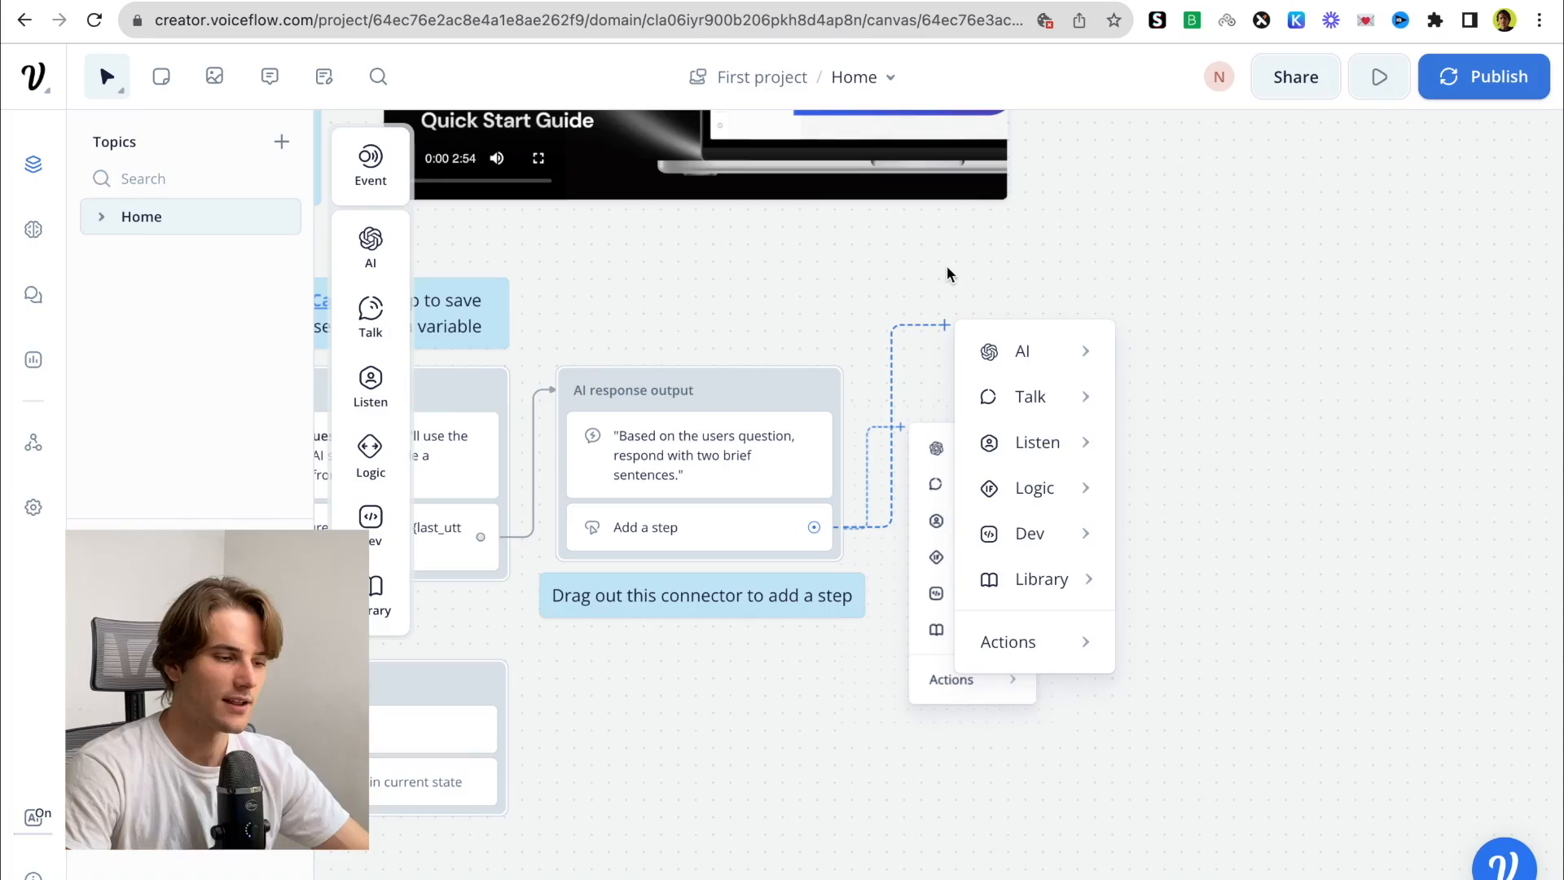
Look through the available step types in the AI, Talk, Listen, Dev and Library categories
{"action": "mouse_move", "coordinate": [373, 242]}
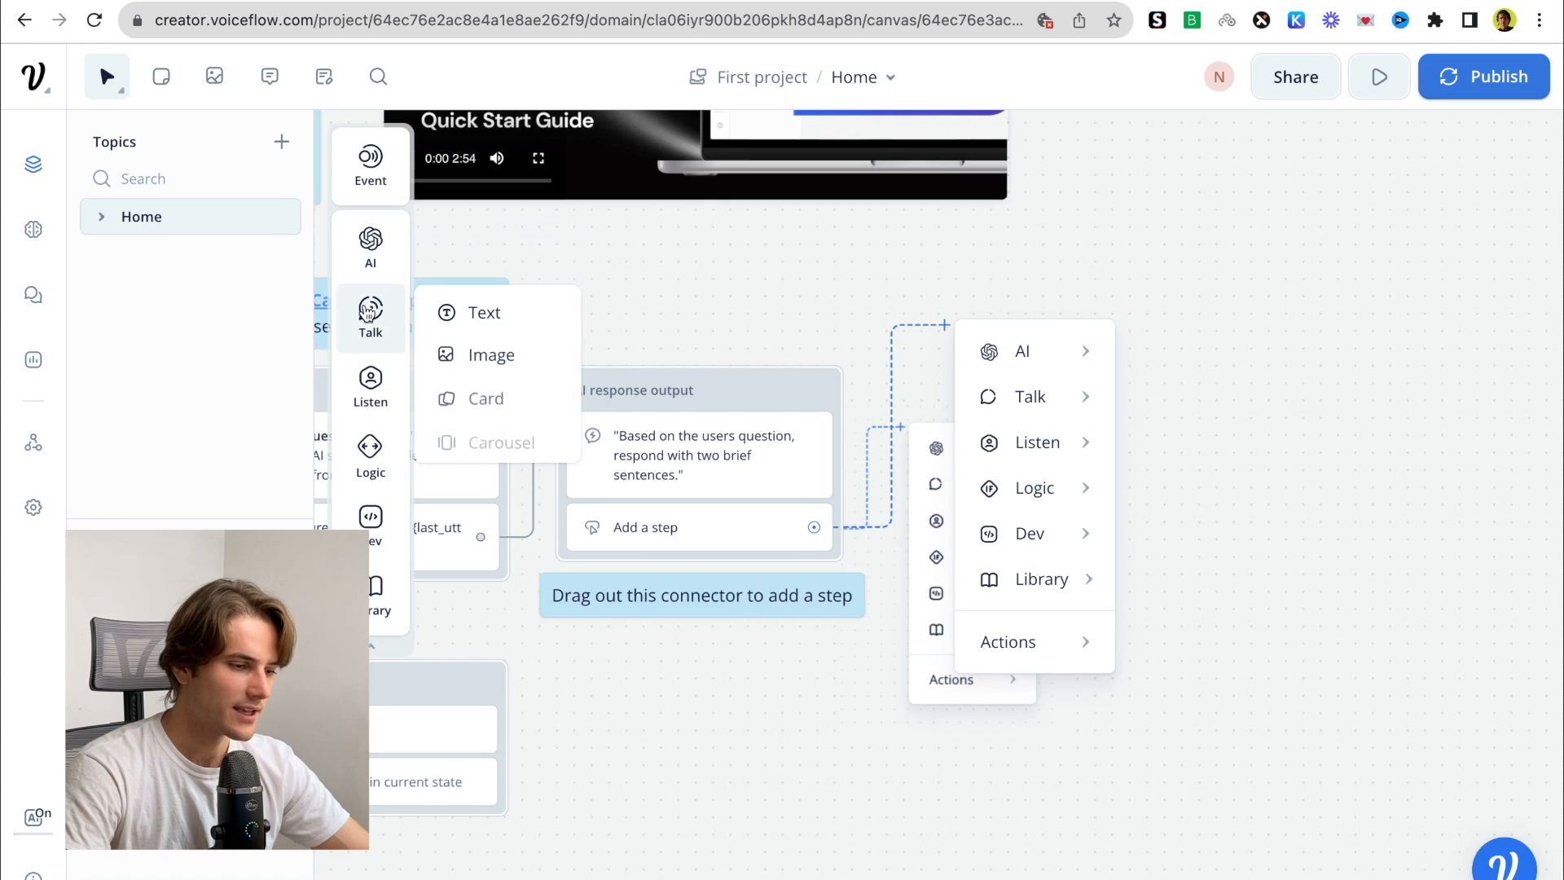
{"action": "mouse_move", "coordinate": [364, 379]}
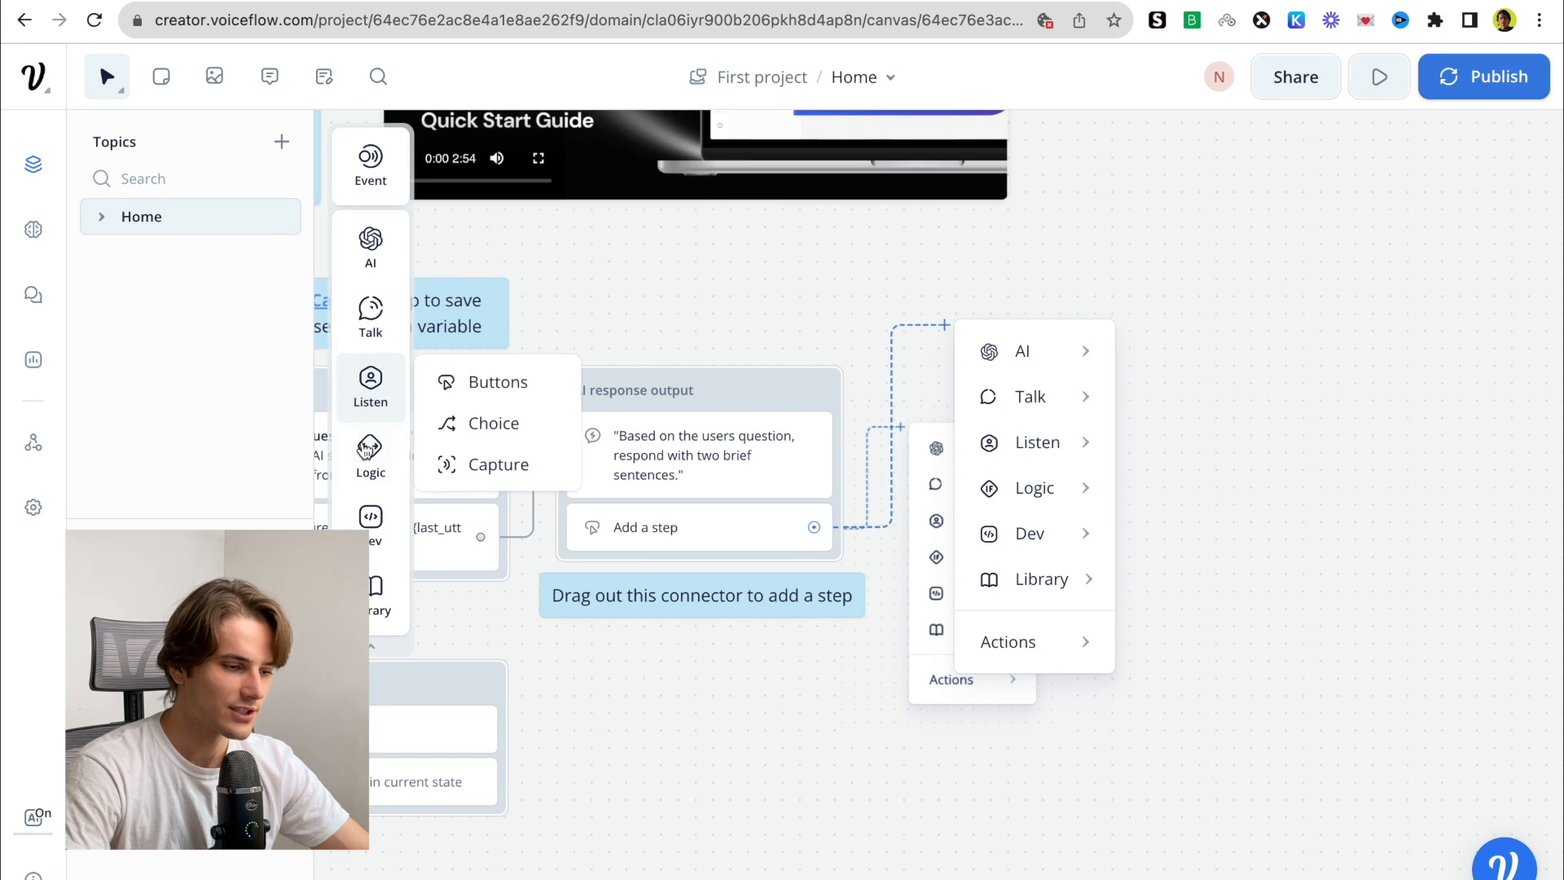
{"action": "mouse_move", "coordinate": [371, 521]}
{"action": "mouse_move", "coordinate": [373, 597]}
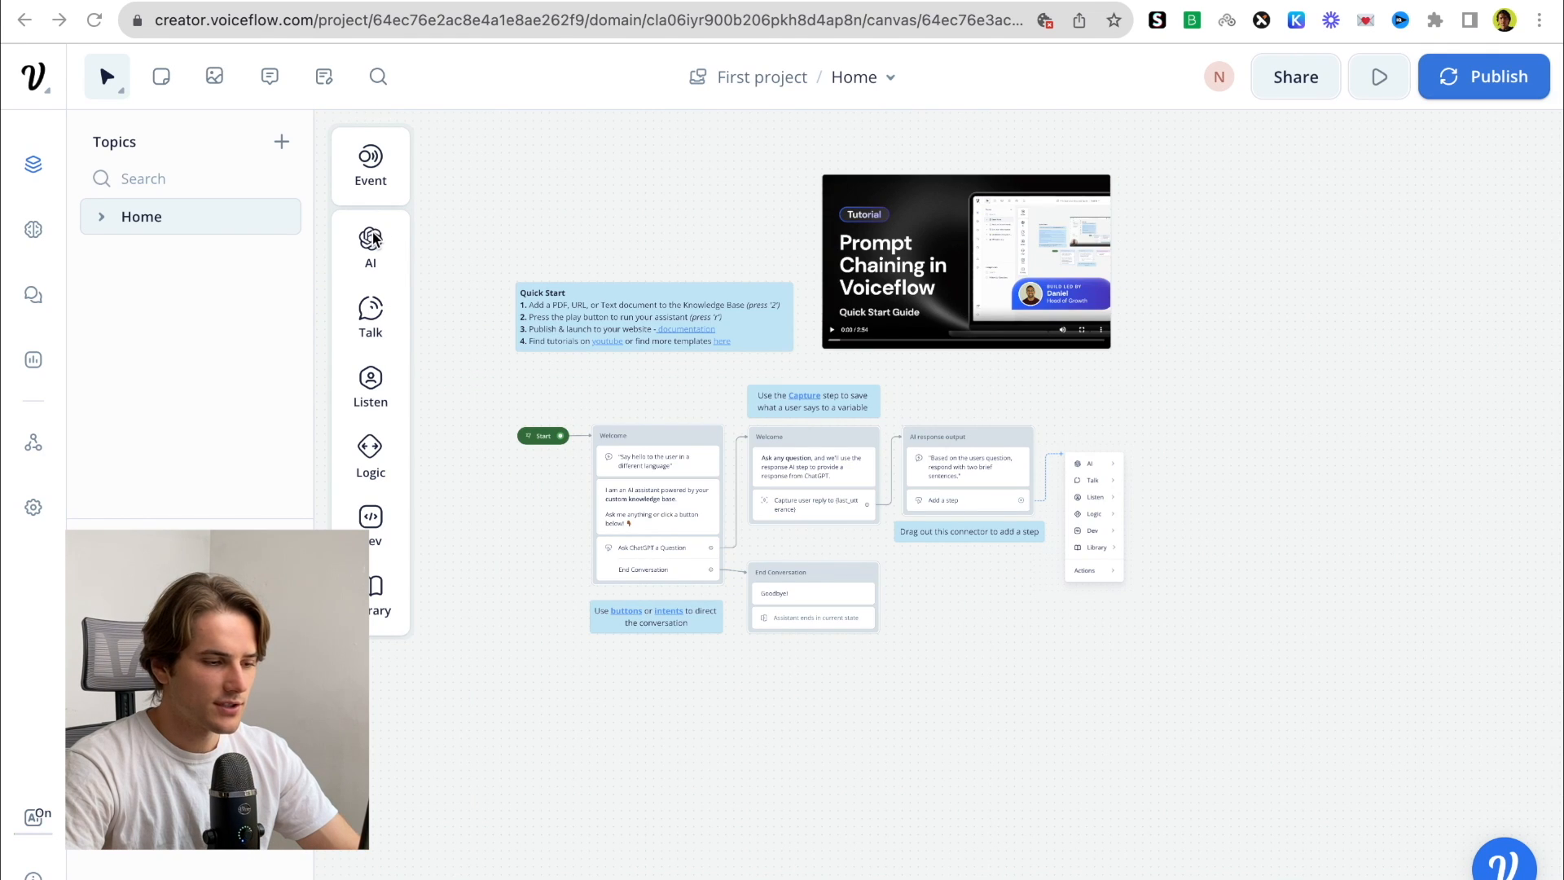
Build a new block beside the Start block from a Response AI step with a Set step above it
{"action": "left_click", "coordinate": [371, 236]}
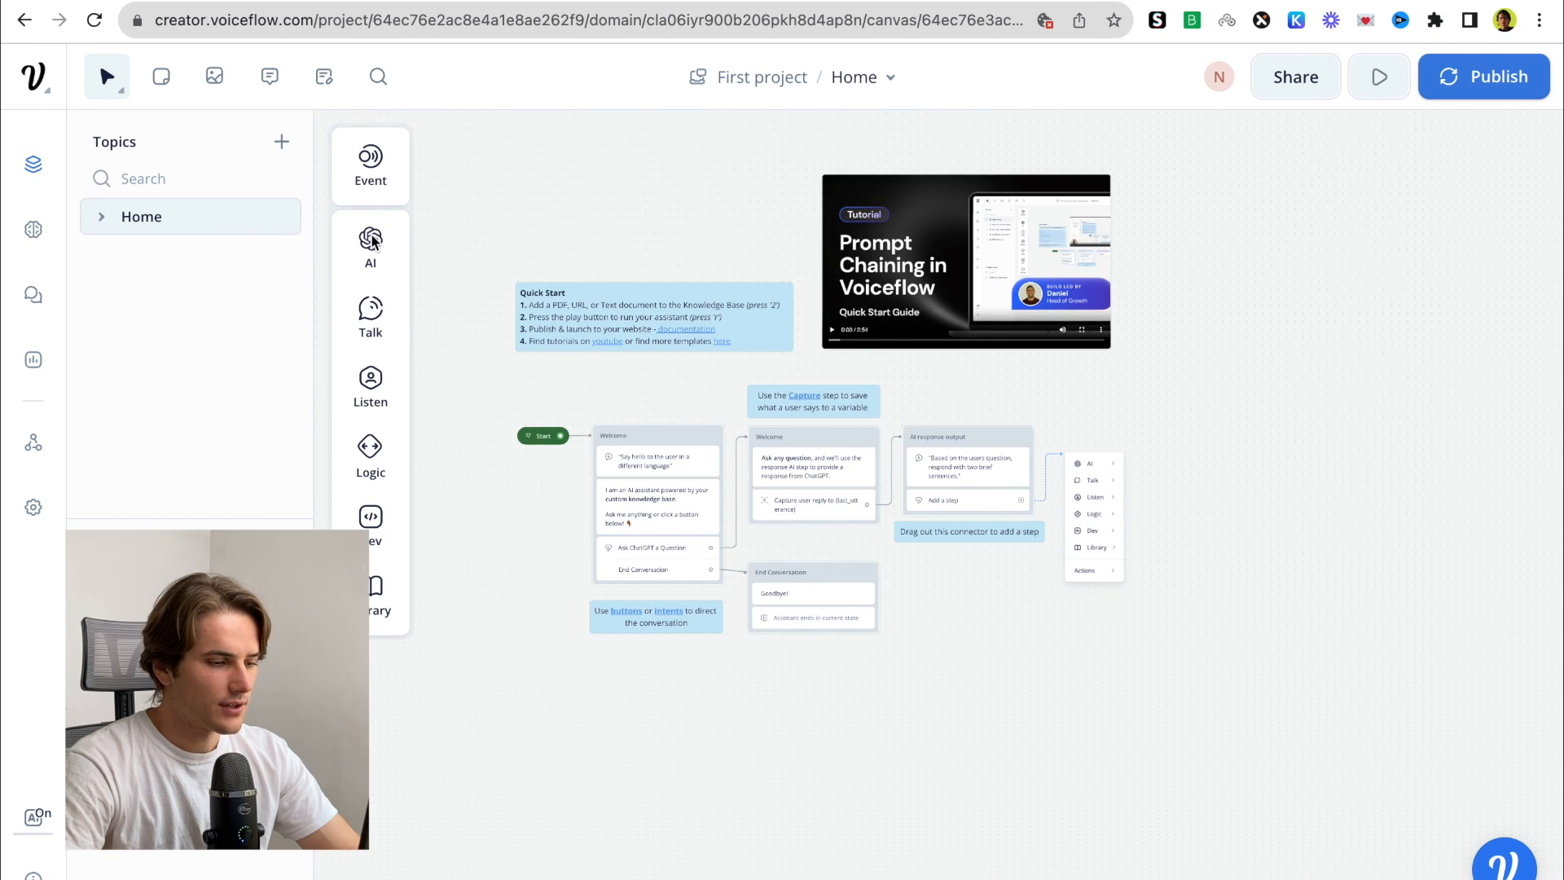
{"action": "mouse_move", "coordinate": [376, 249]}
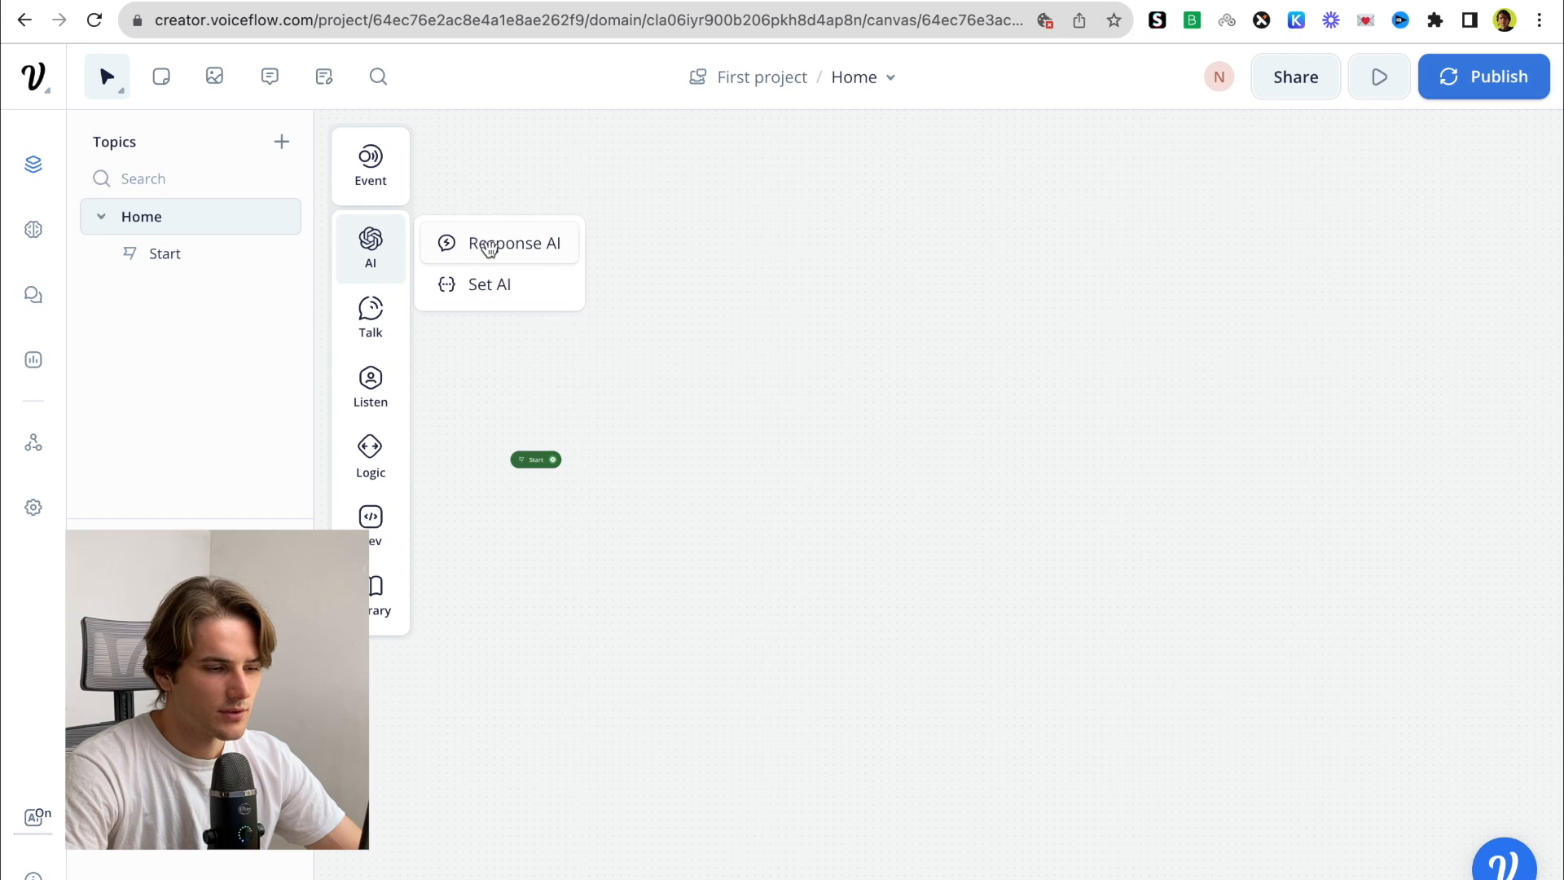
{"action": "left_click_drag", "start_coordinate": [489, 249], "coordinate": [741, 456]}
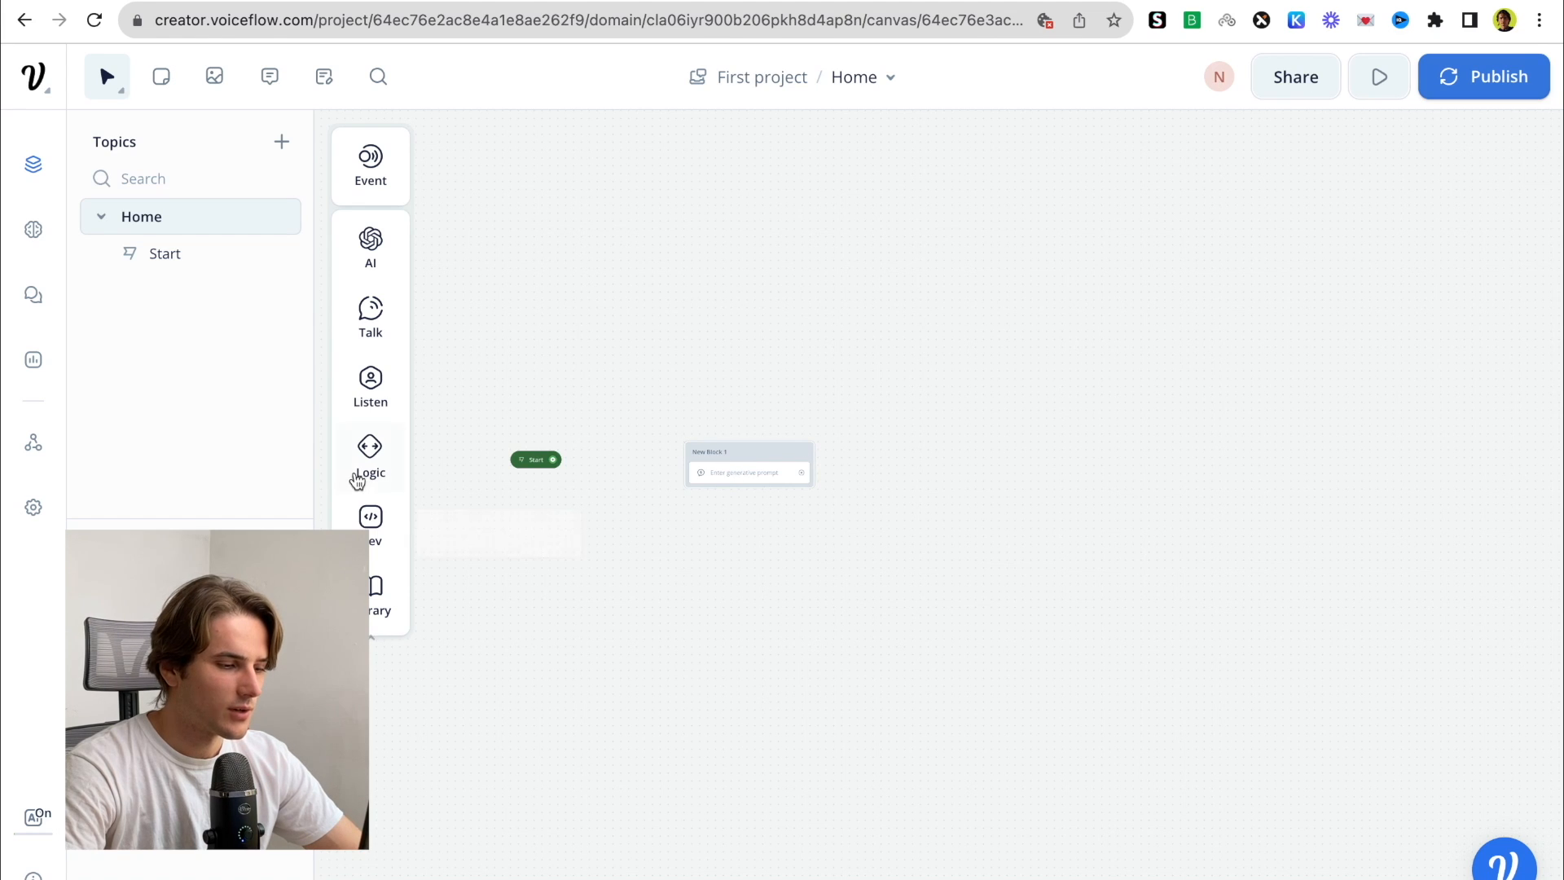
{"action": "mouse_move", "coordinate": [371, 450]}
{"action": "left_click_drag", "start_coordinate": [512, 506], "coordinate": [760, 444]}
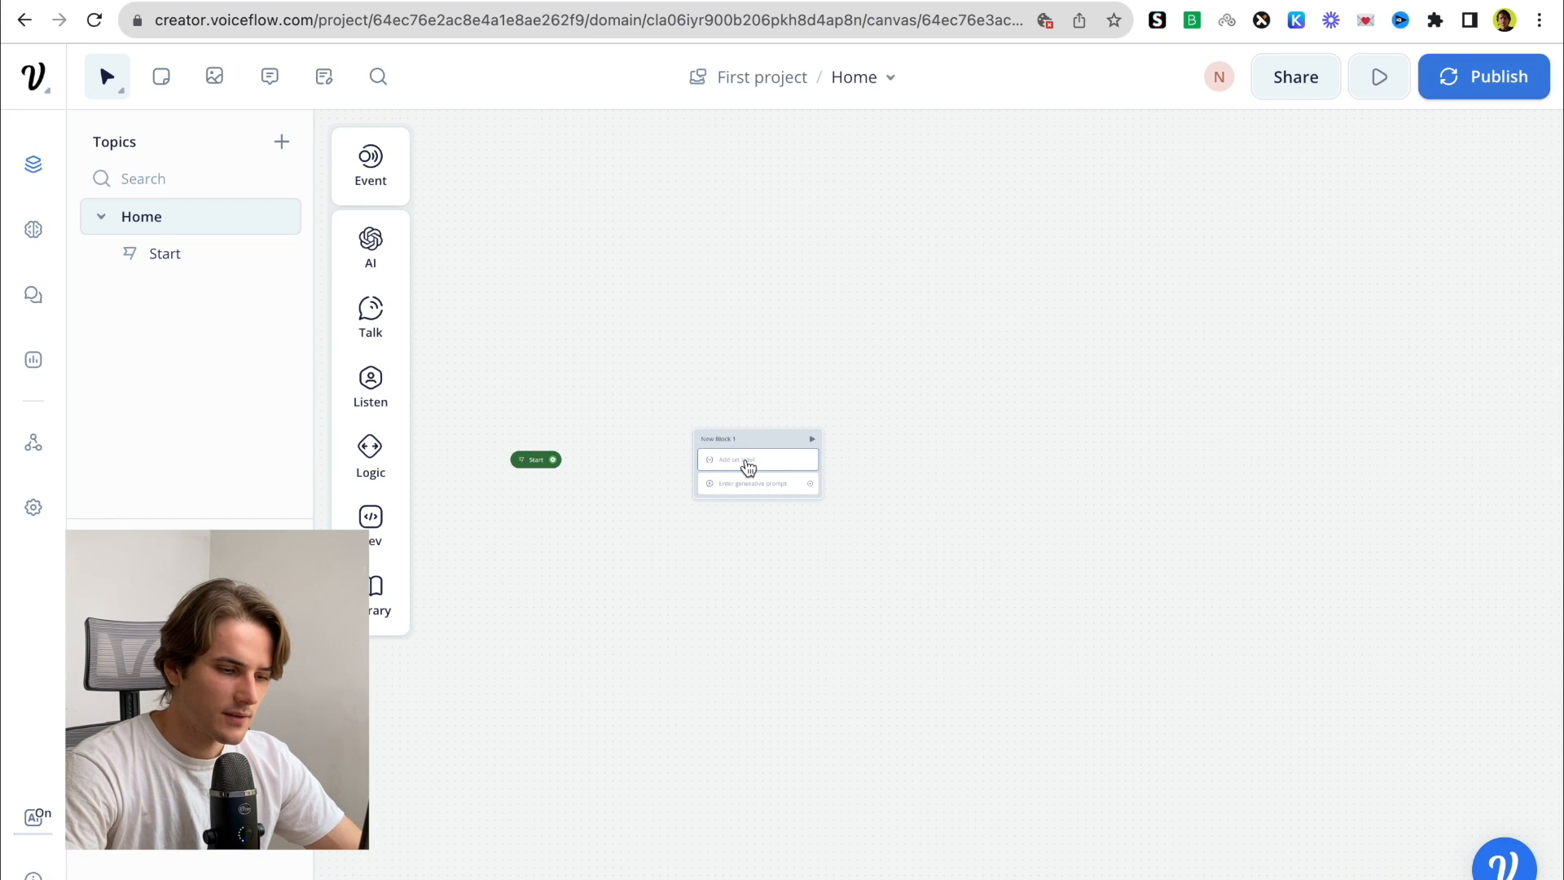
Configure the new block's Set step to set the language variable to "Spanish", including the quotation marks
{"action": "left_click", "coordinate": [743, 464]}
{"action": "left_click", "coordinate": [1247, 349]}
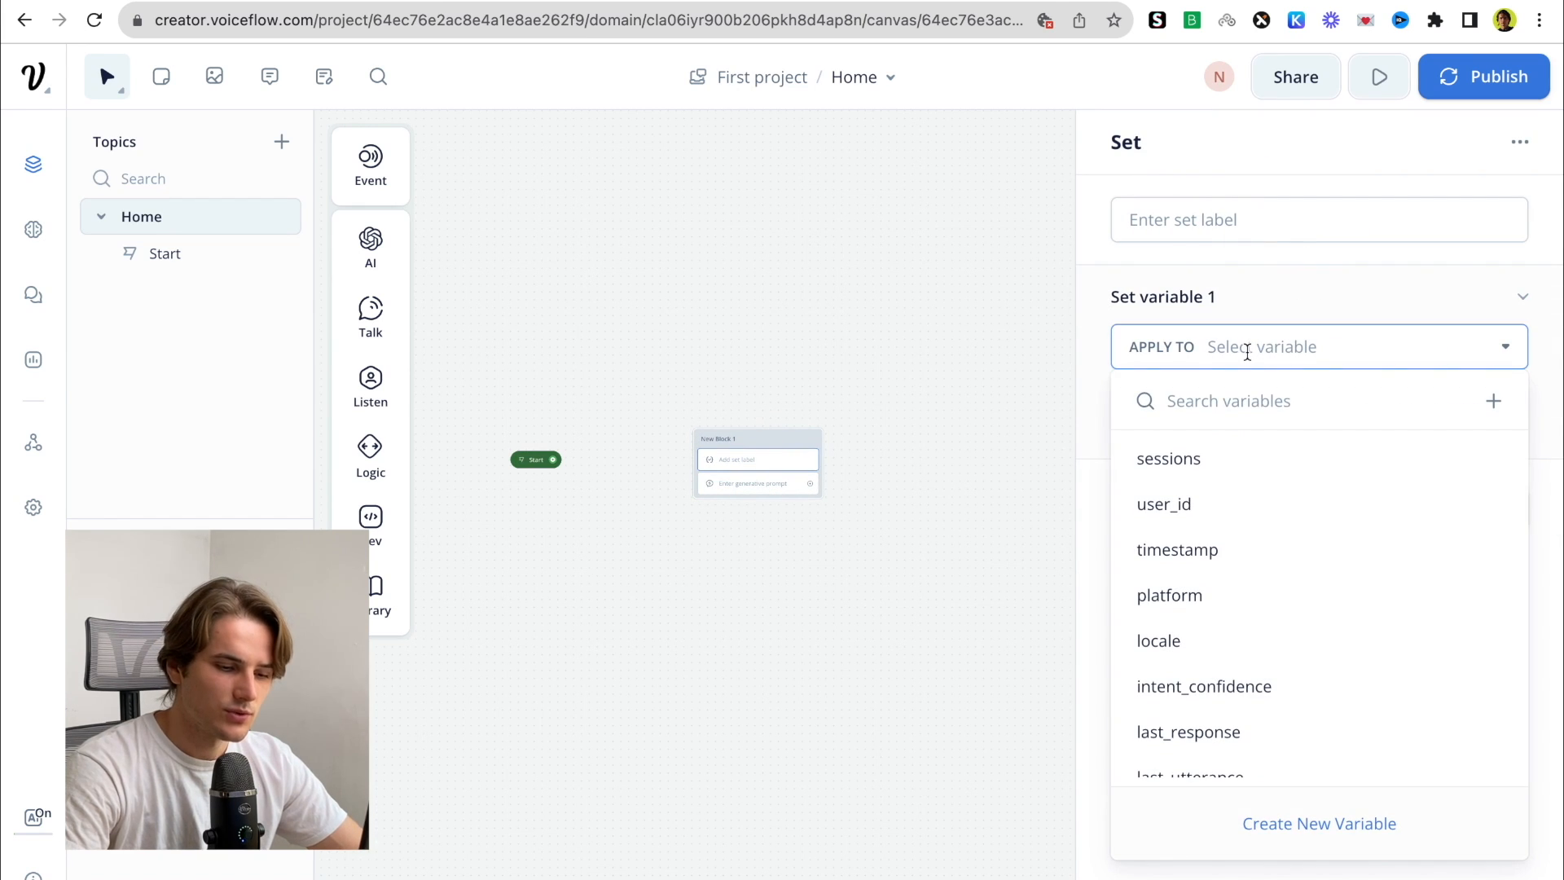
{"action": "scroll", "coordinate": [1205, 635], "scroll_direction": "down", "scroll_amount": 3}
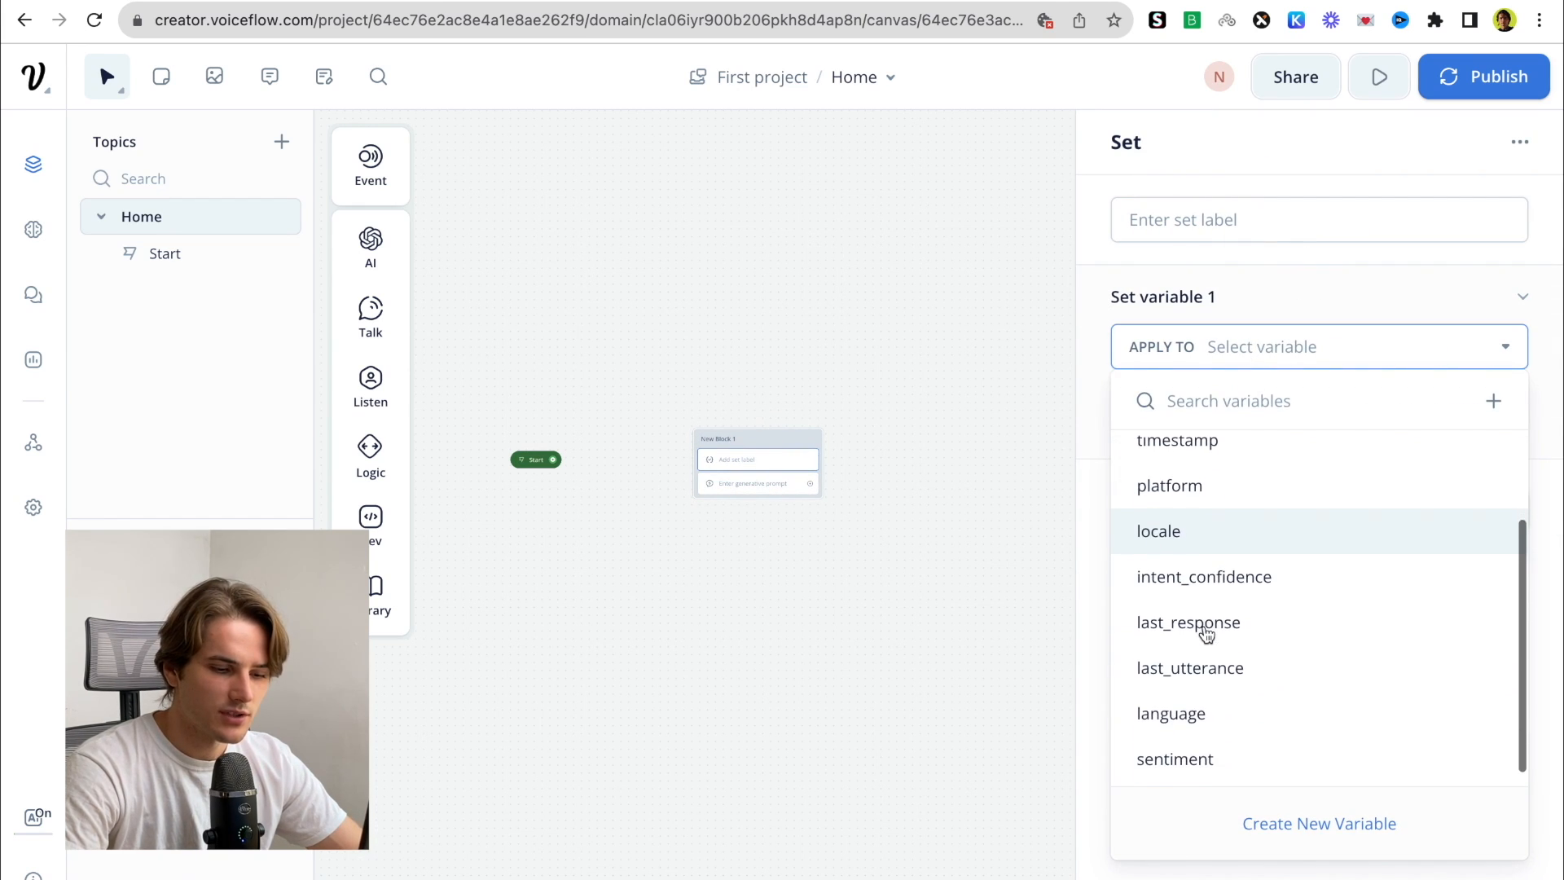
{"action": "left_click", "coordinate": [1193, 714]}
{"action": "left_click", "coordinate": [1251, 409]}
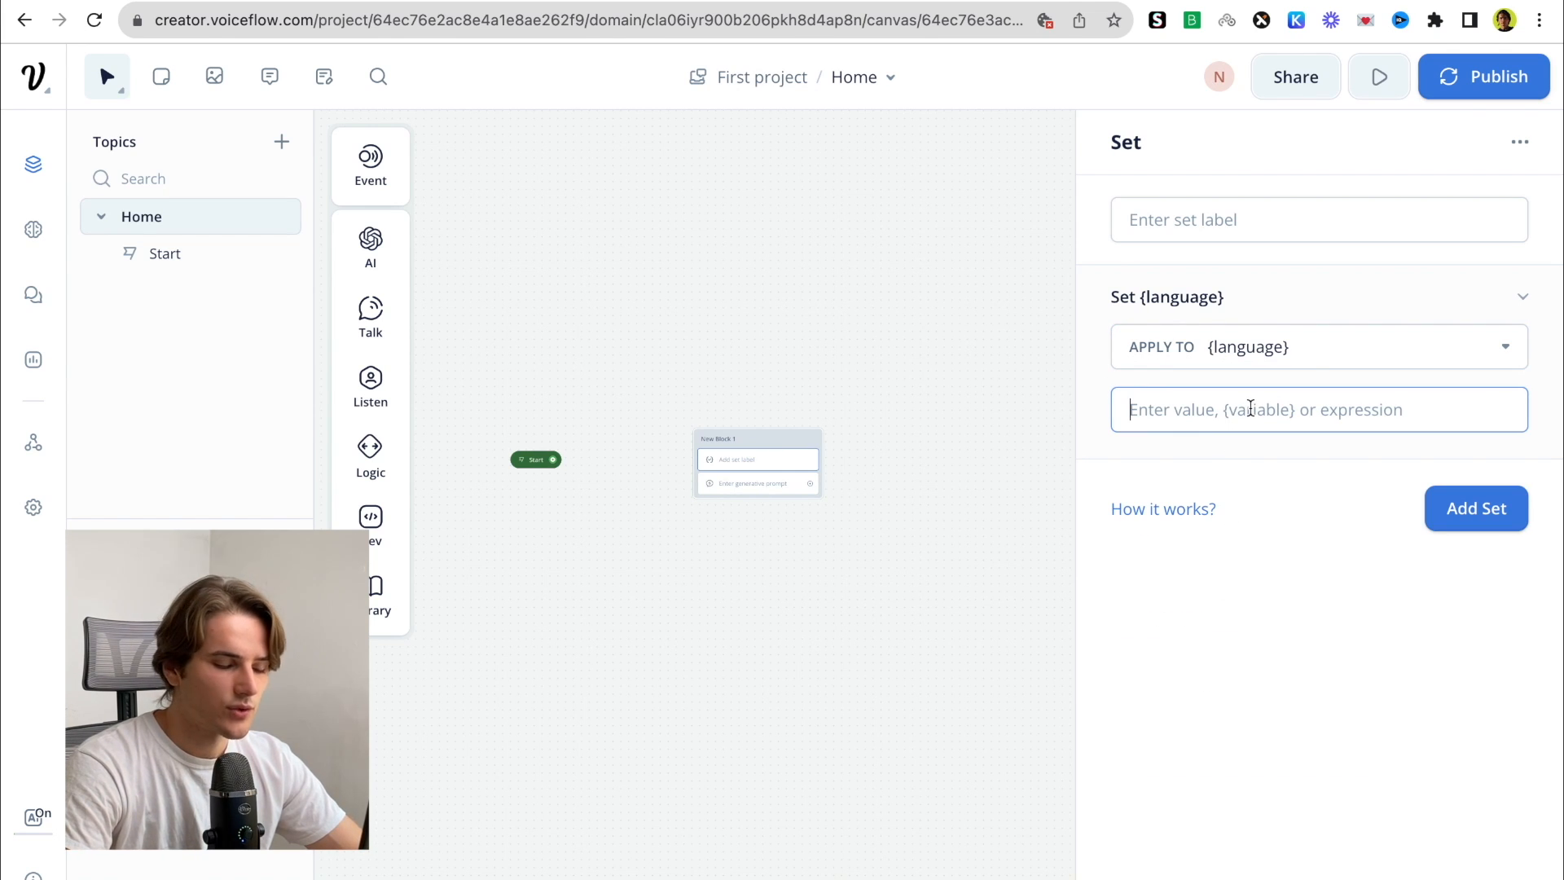
{"action": "type", "text": "\"g"}
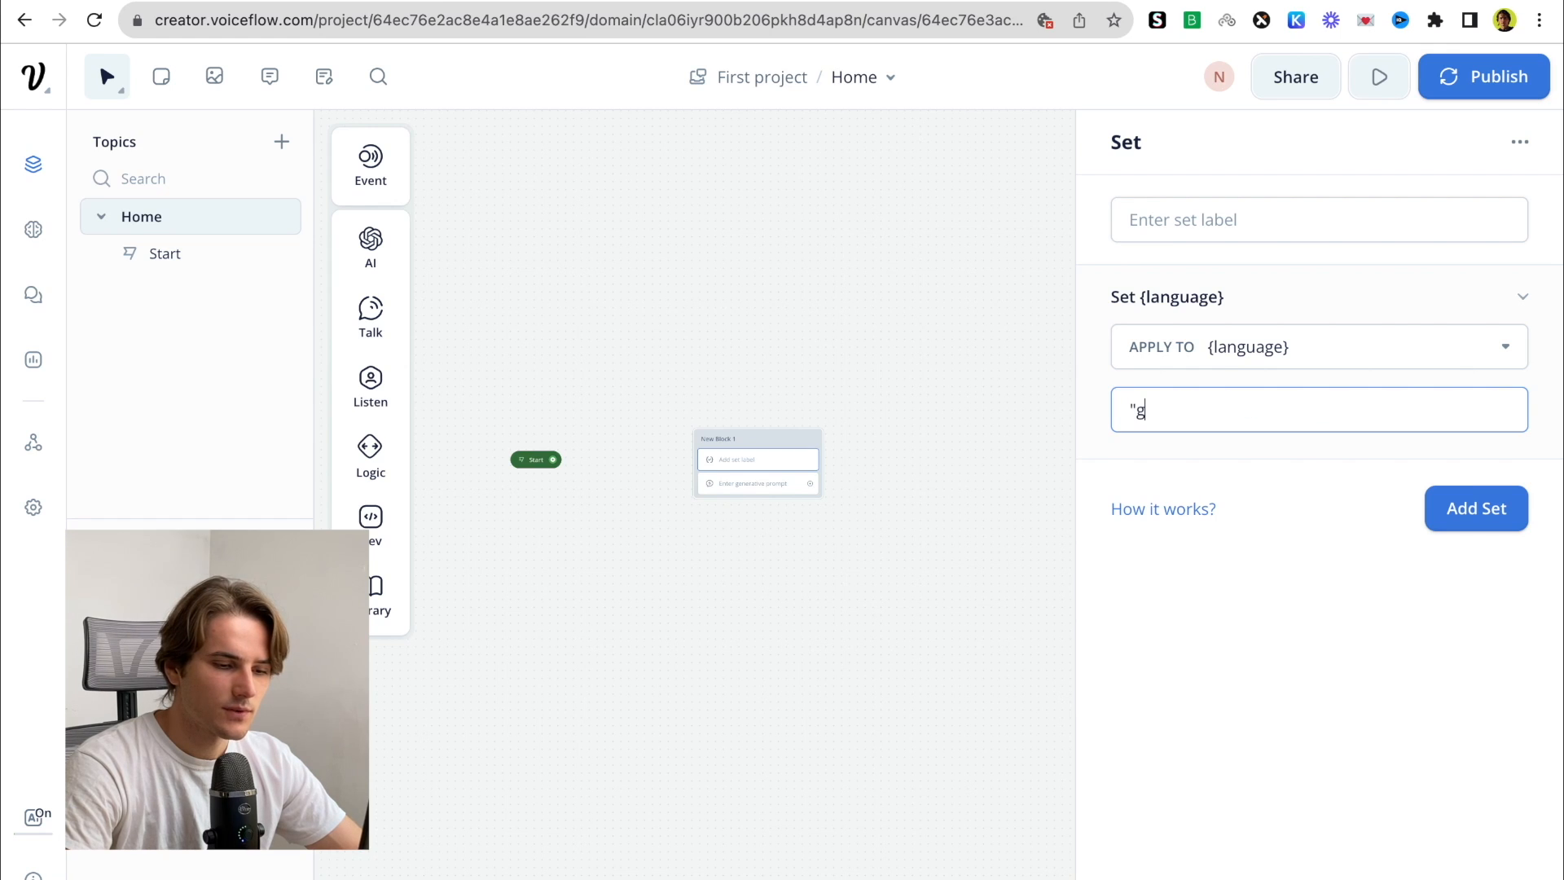
{"action": "key", "text": "BackSpace"}
{"action": "key", "text": "BackSpace"}
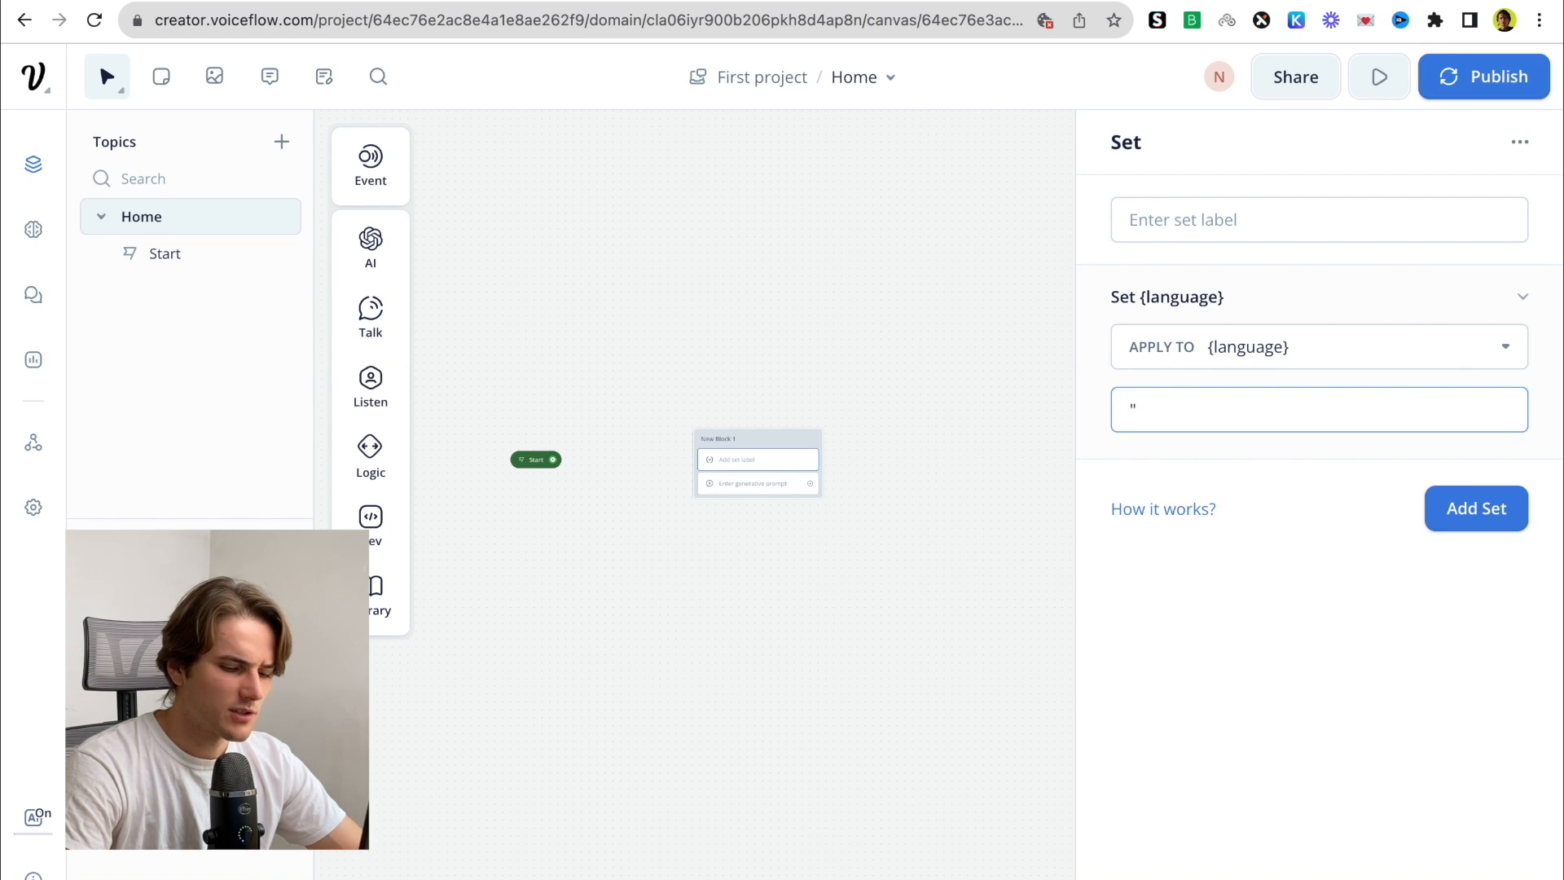
{"action": "type", "text": "Spanish"}
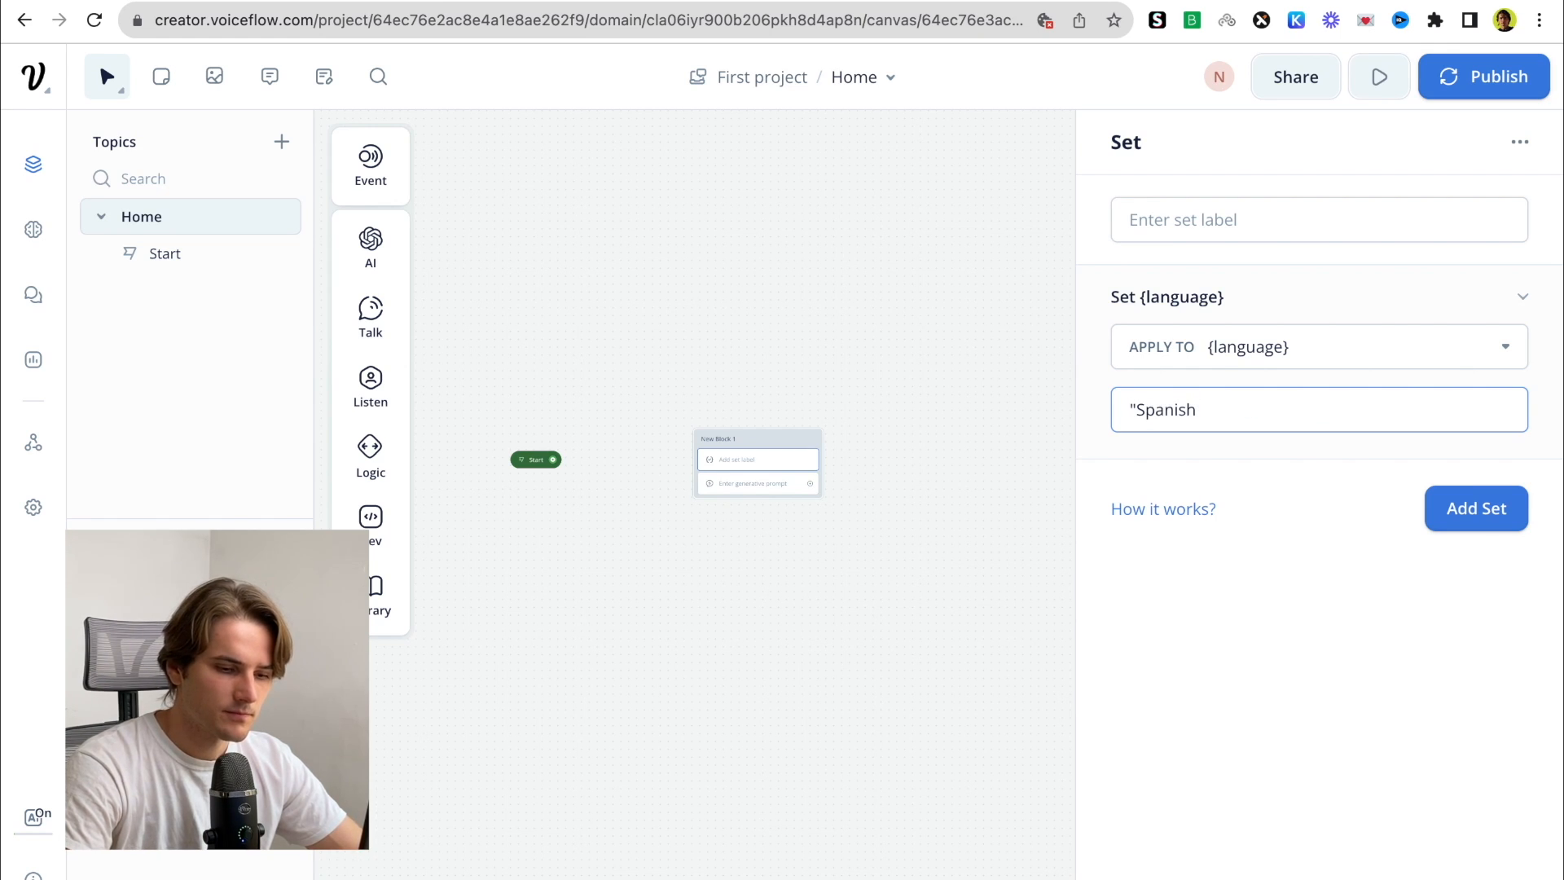
{"action": "type", "text": "\""}
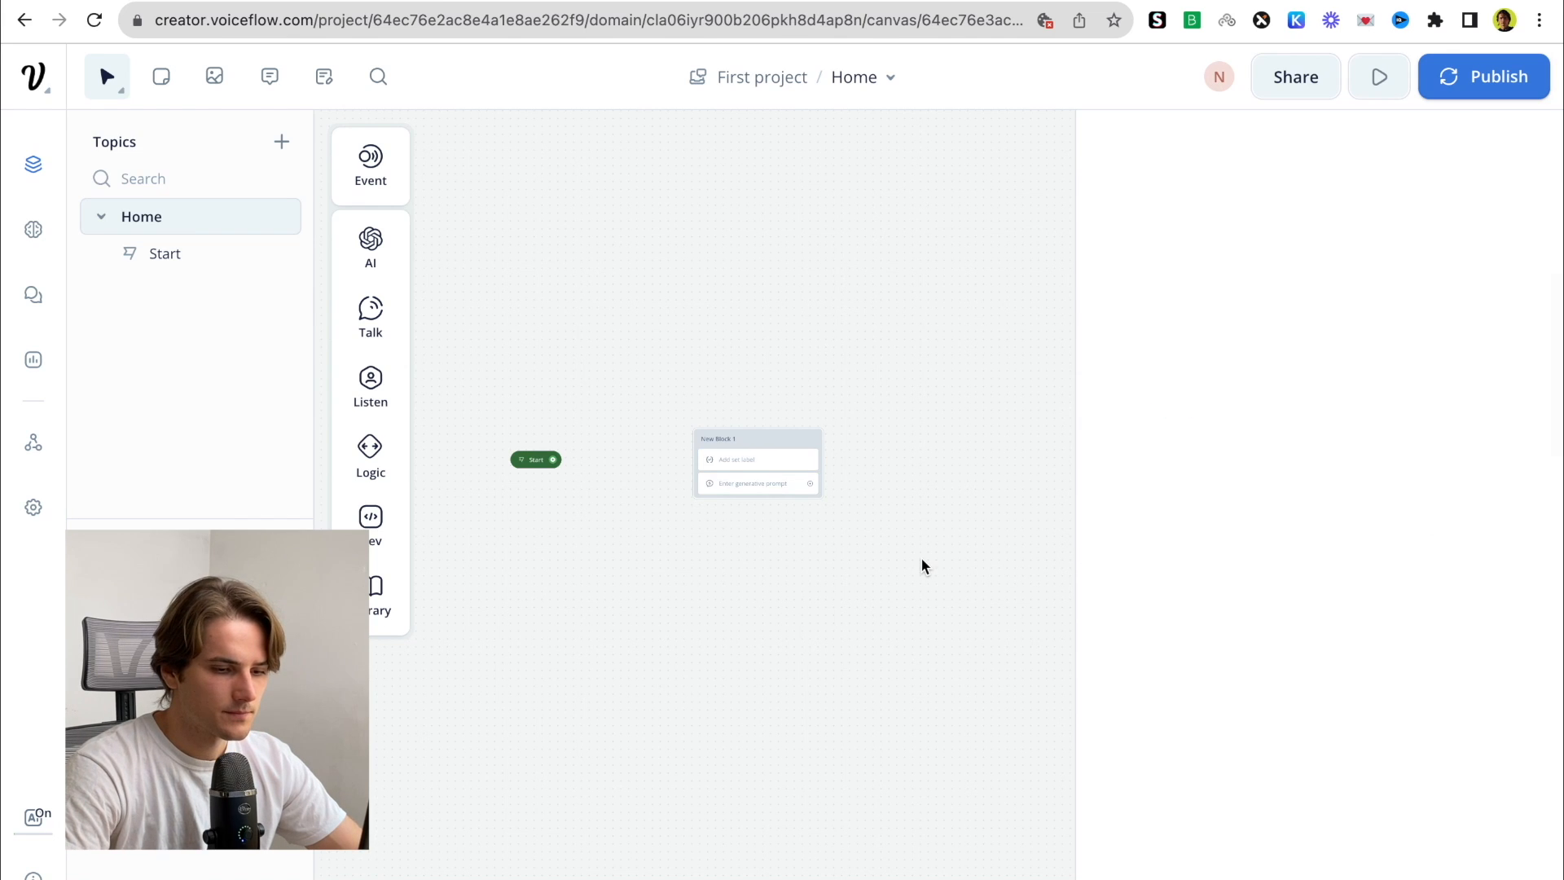
{"action": "left_click", "coordinate": [920, 556]}
{"action": "scroll", "coordinate": [749, 461], "scroll_direction": "up", "scroll_amount": 1}
{"action": "scroll", "coordinate": [749, 461], "scroll_direction": "up", "scroll_amount": 1}
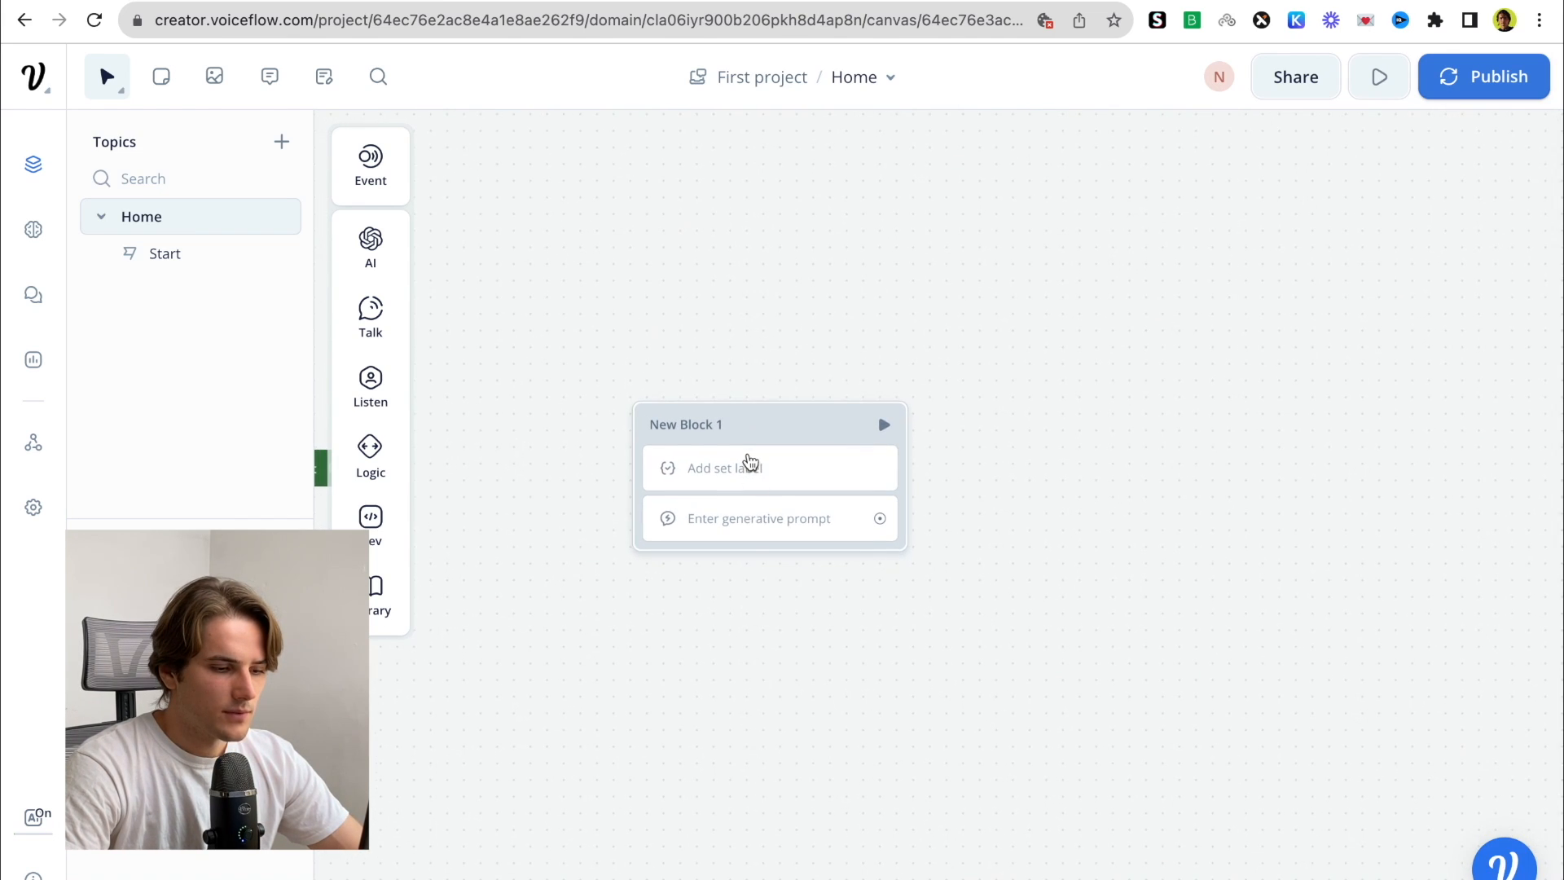
Write the Response AI step's prompt as "Say hello to the user in the {language} language.", inserting the language variable
{"action": "left_click", "coordinate": [767, 532]}
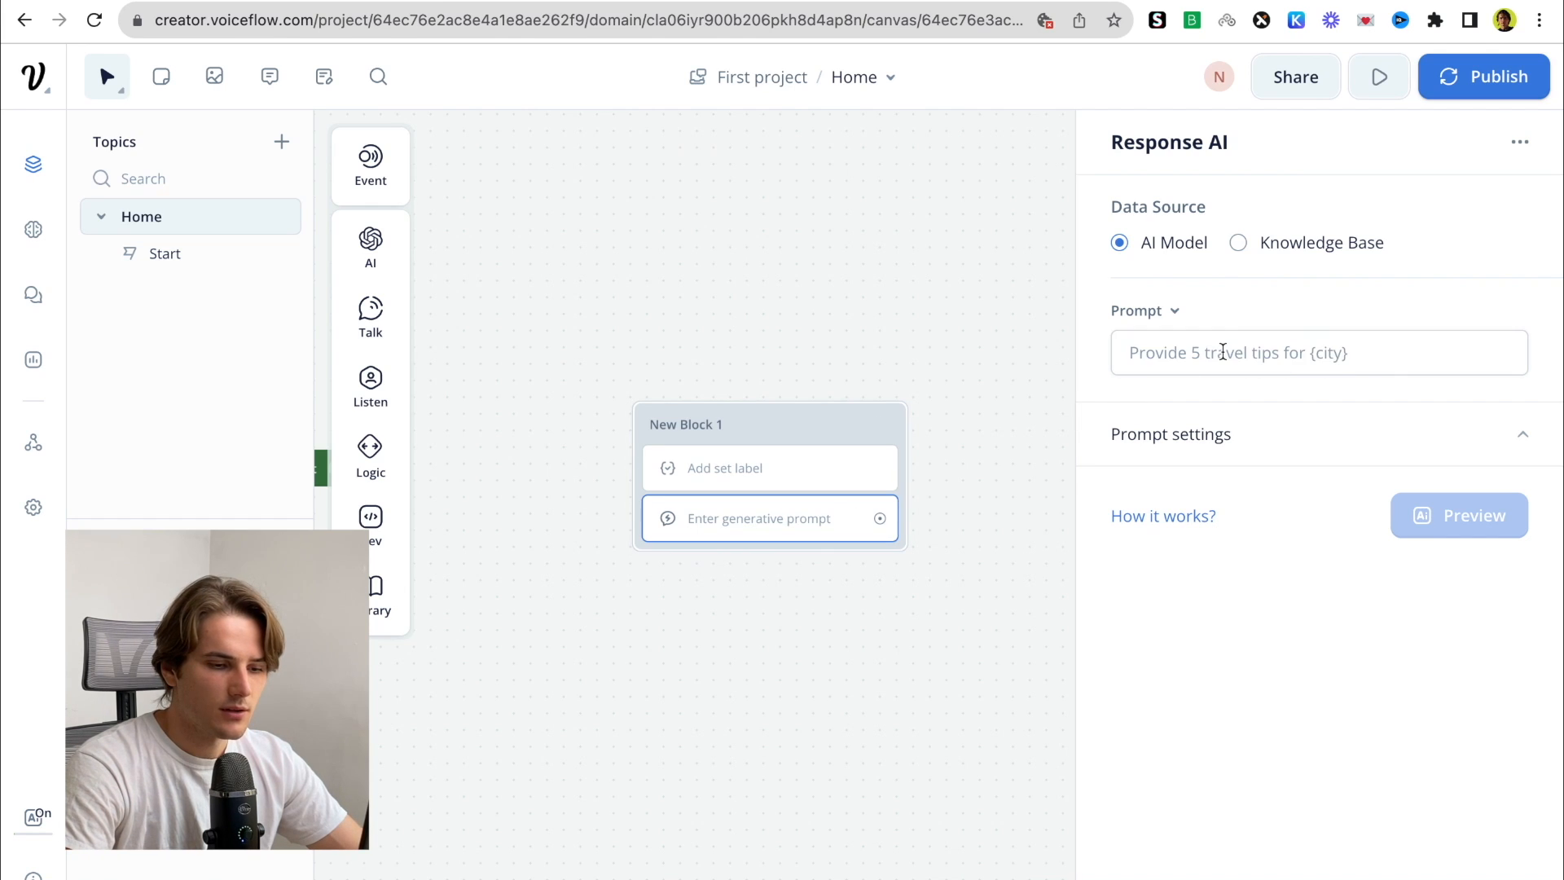
{"action": "left_click", "coordinate": [1319, 353]}
{"action": "type", "text": "Say hello"}
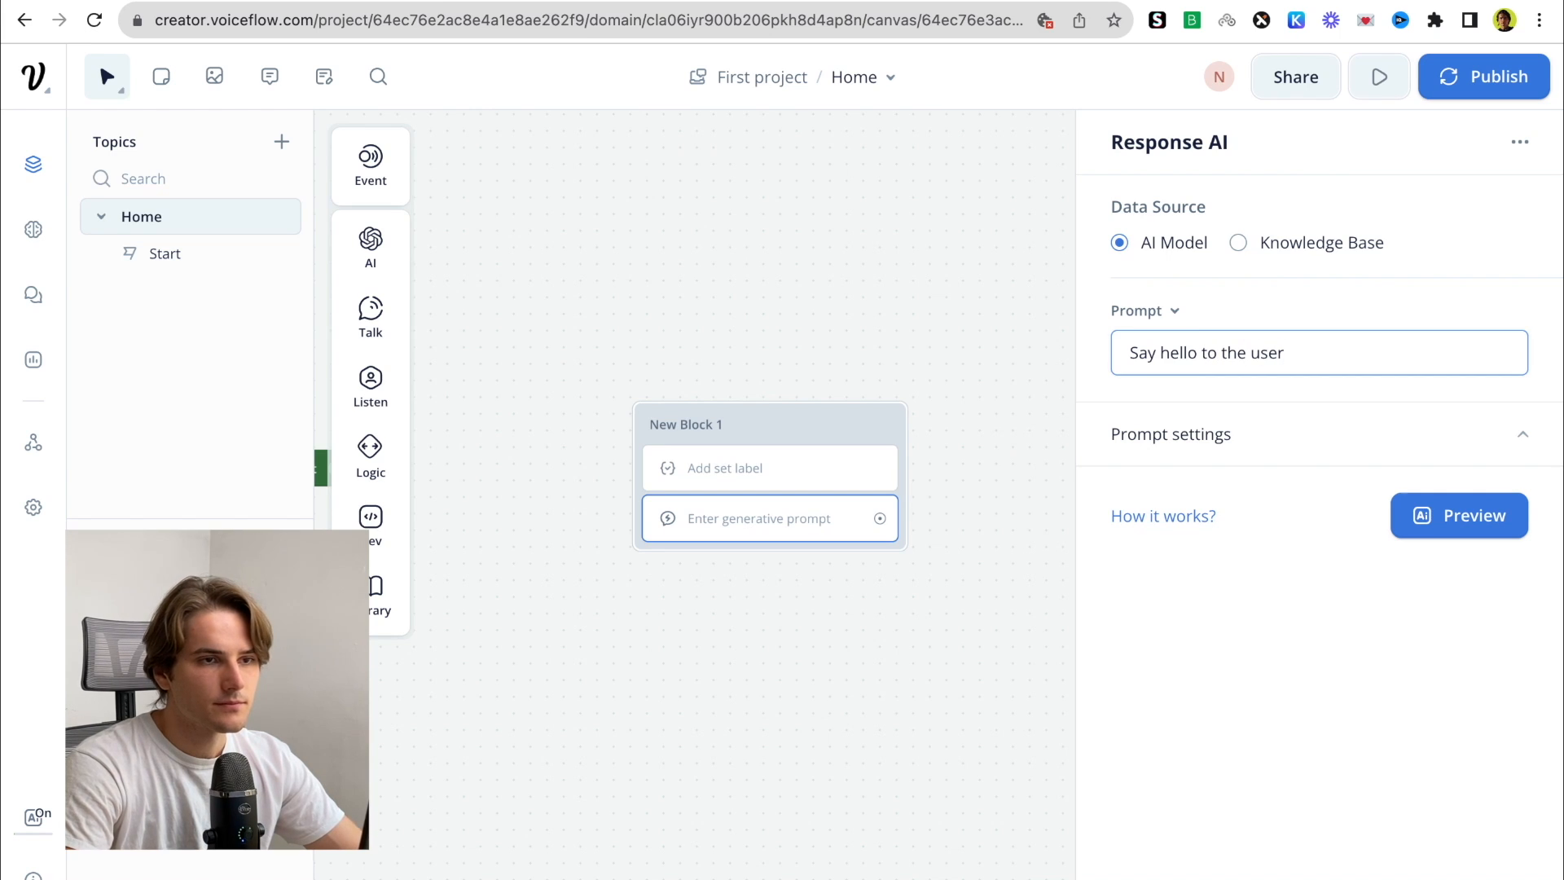
{"action": "type", "text": "to the user in the "}
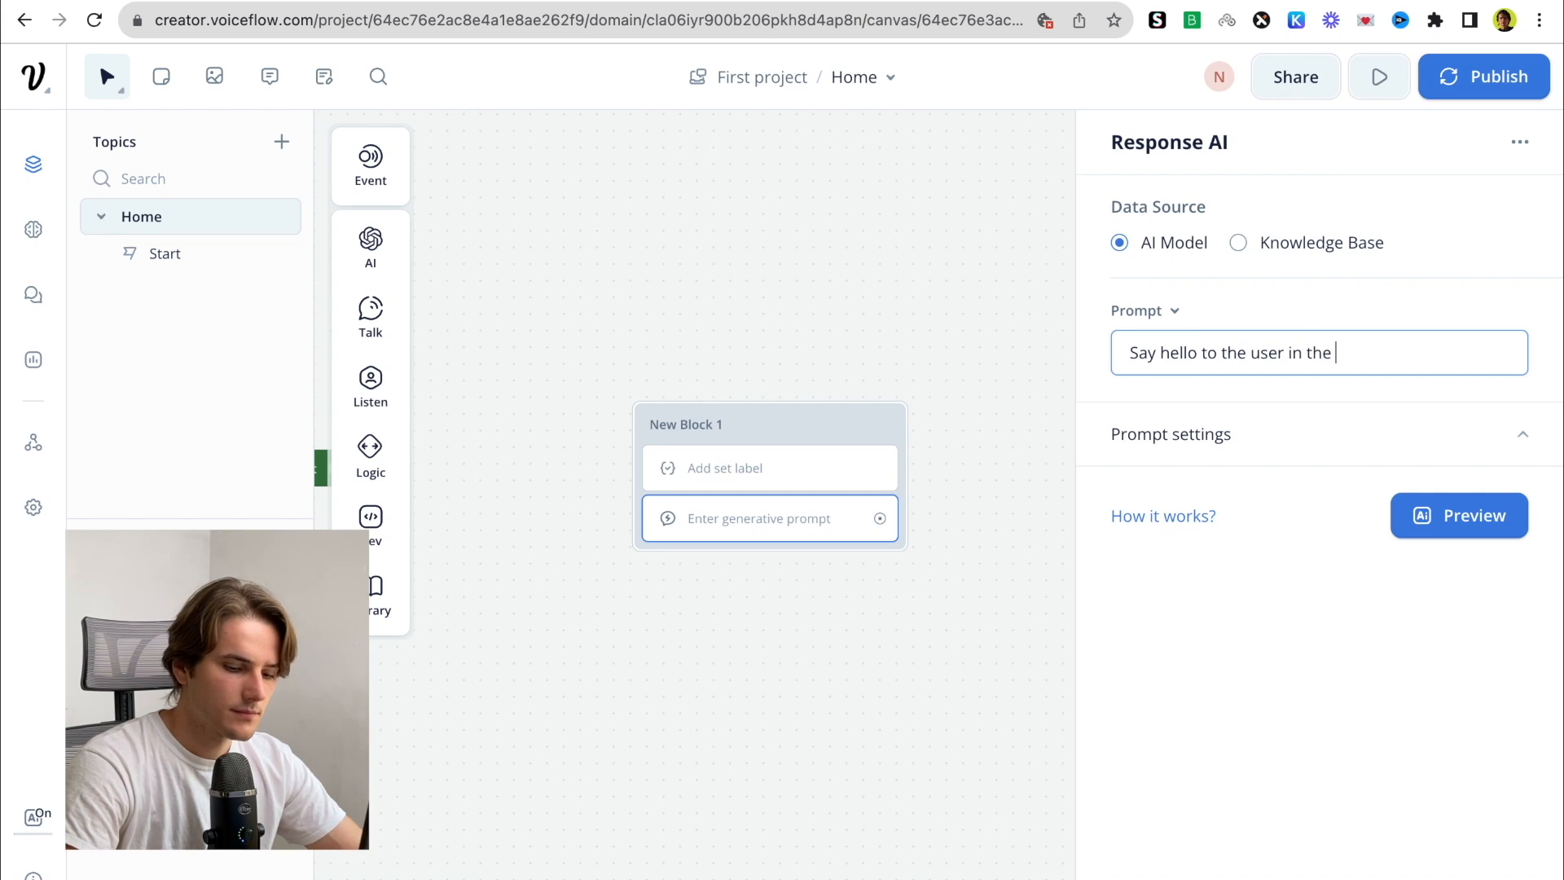
{"action": "type", "text": "{lan"}
{"action": "key", "text": "Return"}
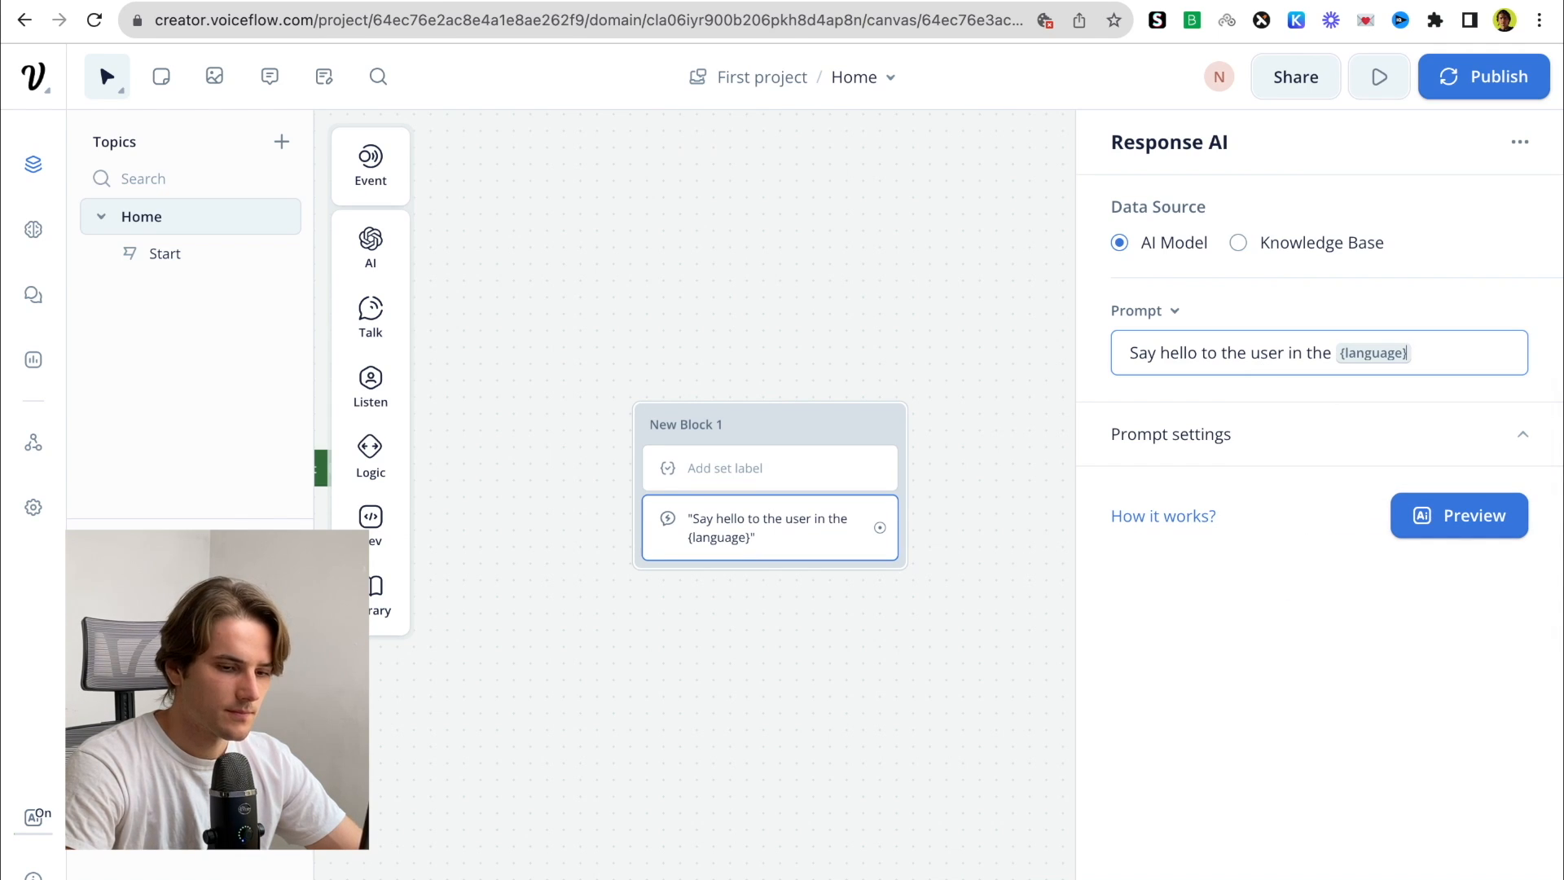
{"action": "type", "text": "lan"}
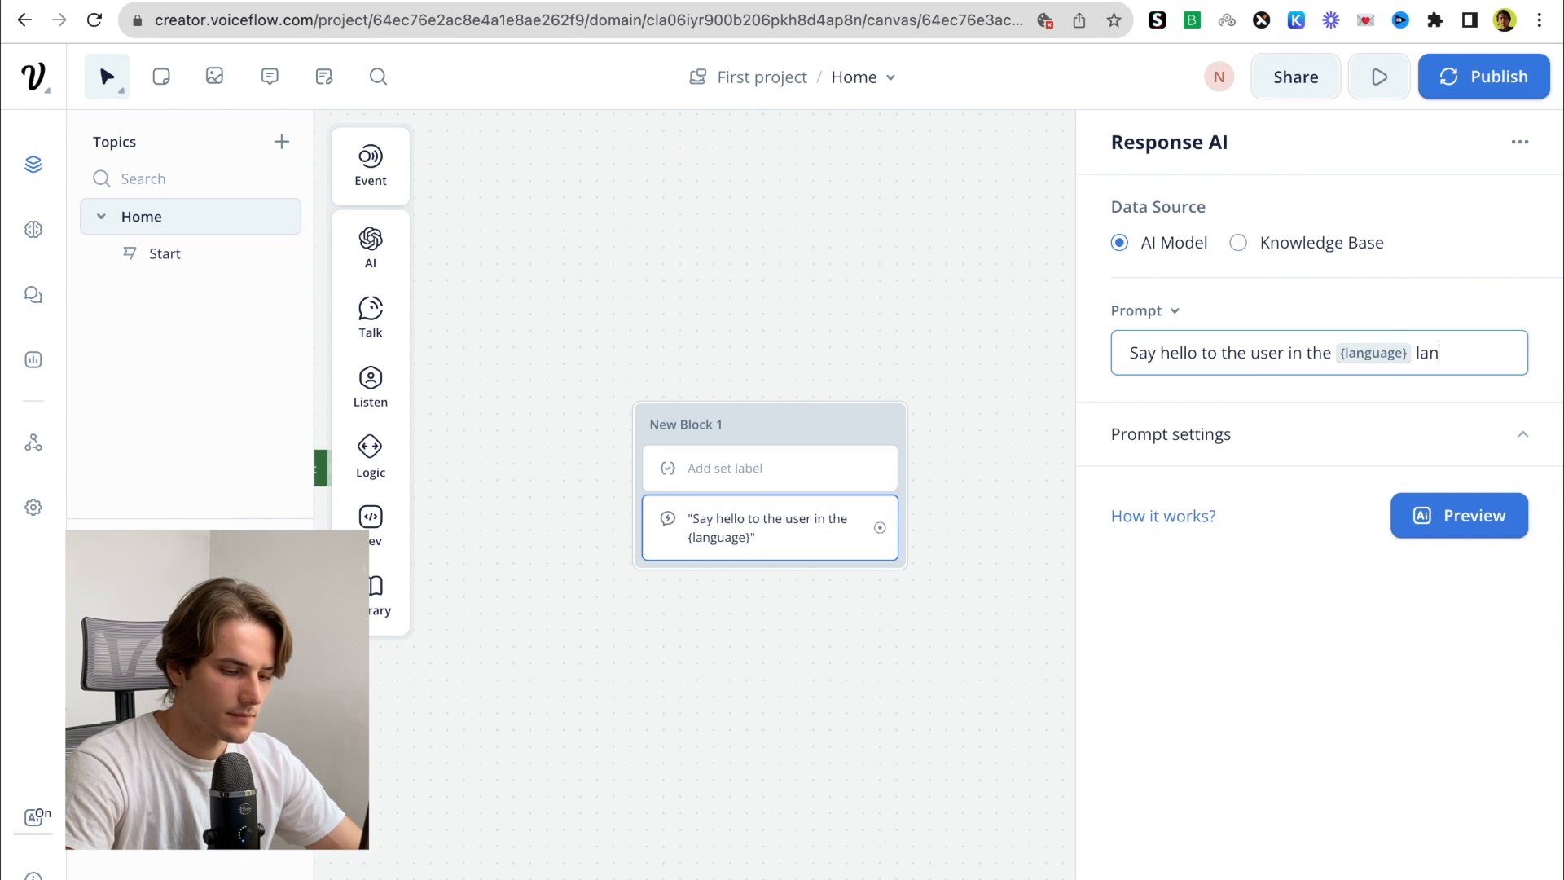
{"action": "type", "text": "guage."}
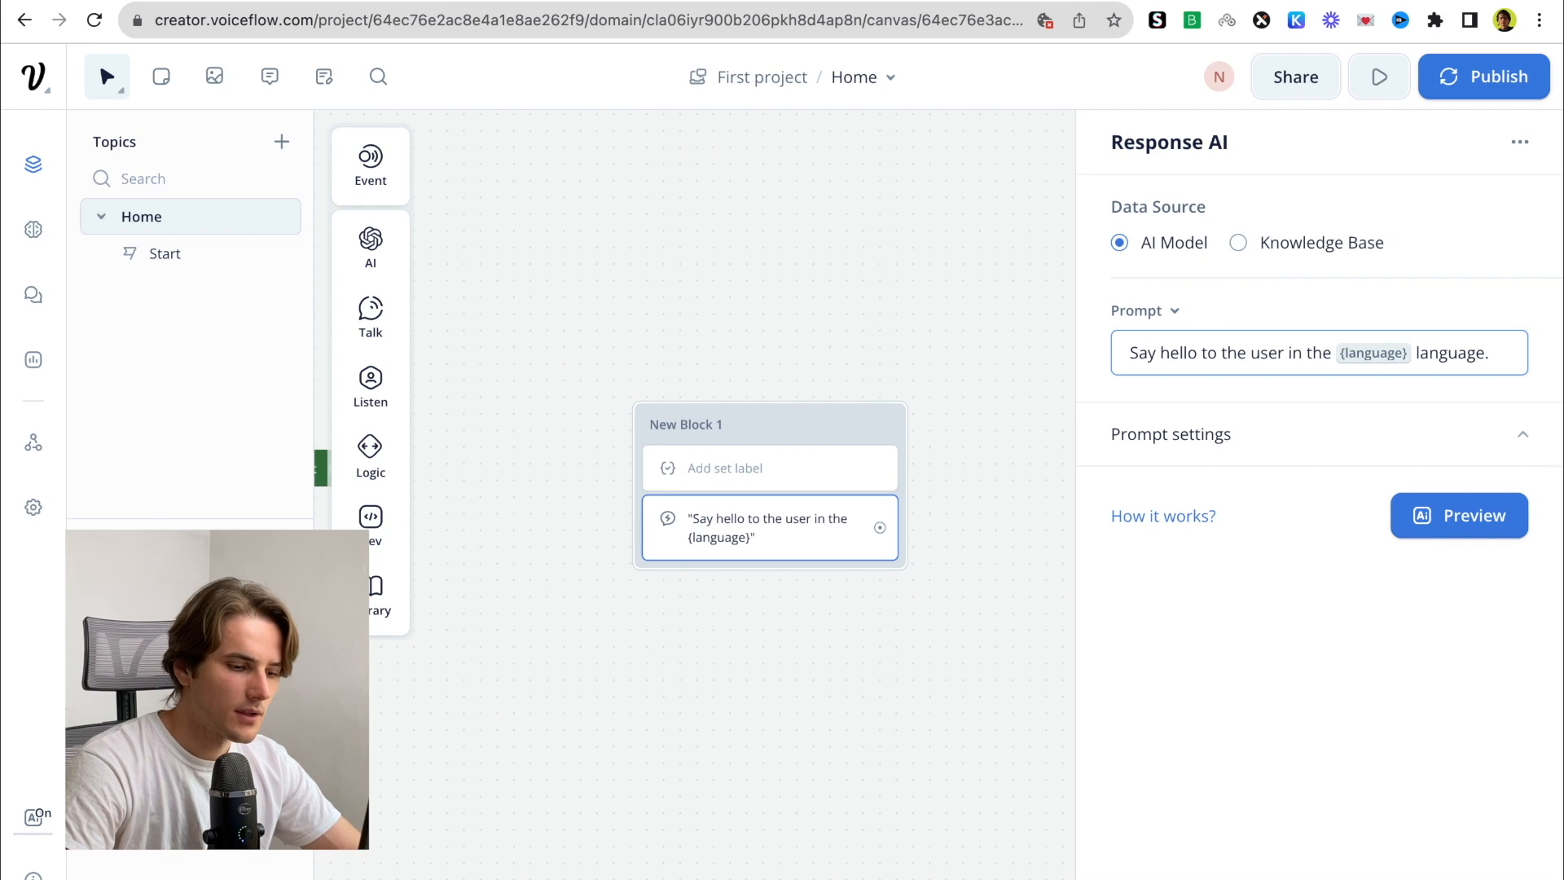
Review the Response AI step's prompt and the value assigned to the language variable in the Set step
{"action": "left_click_drag", "start_coordinate": [1124, 363], "coordinate": [1467, 366]}
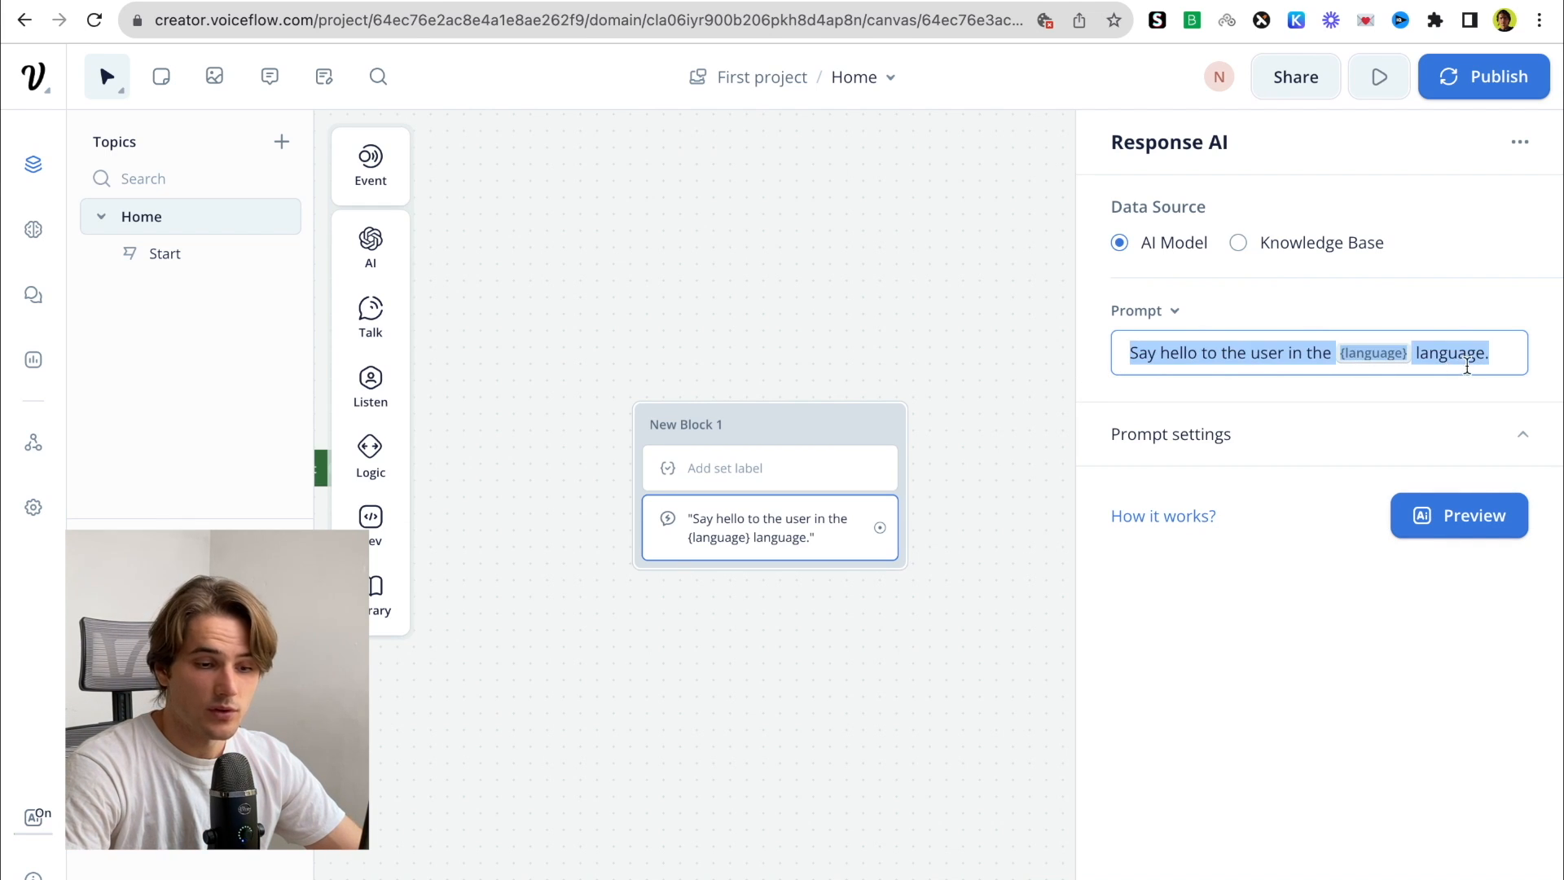
{"action": "left_click", "coordinate": [1507, 350]}
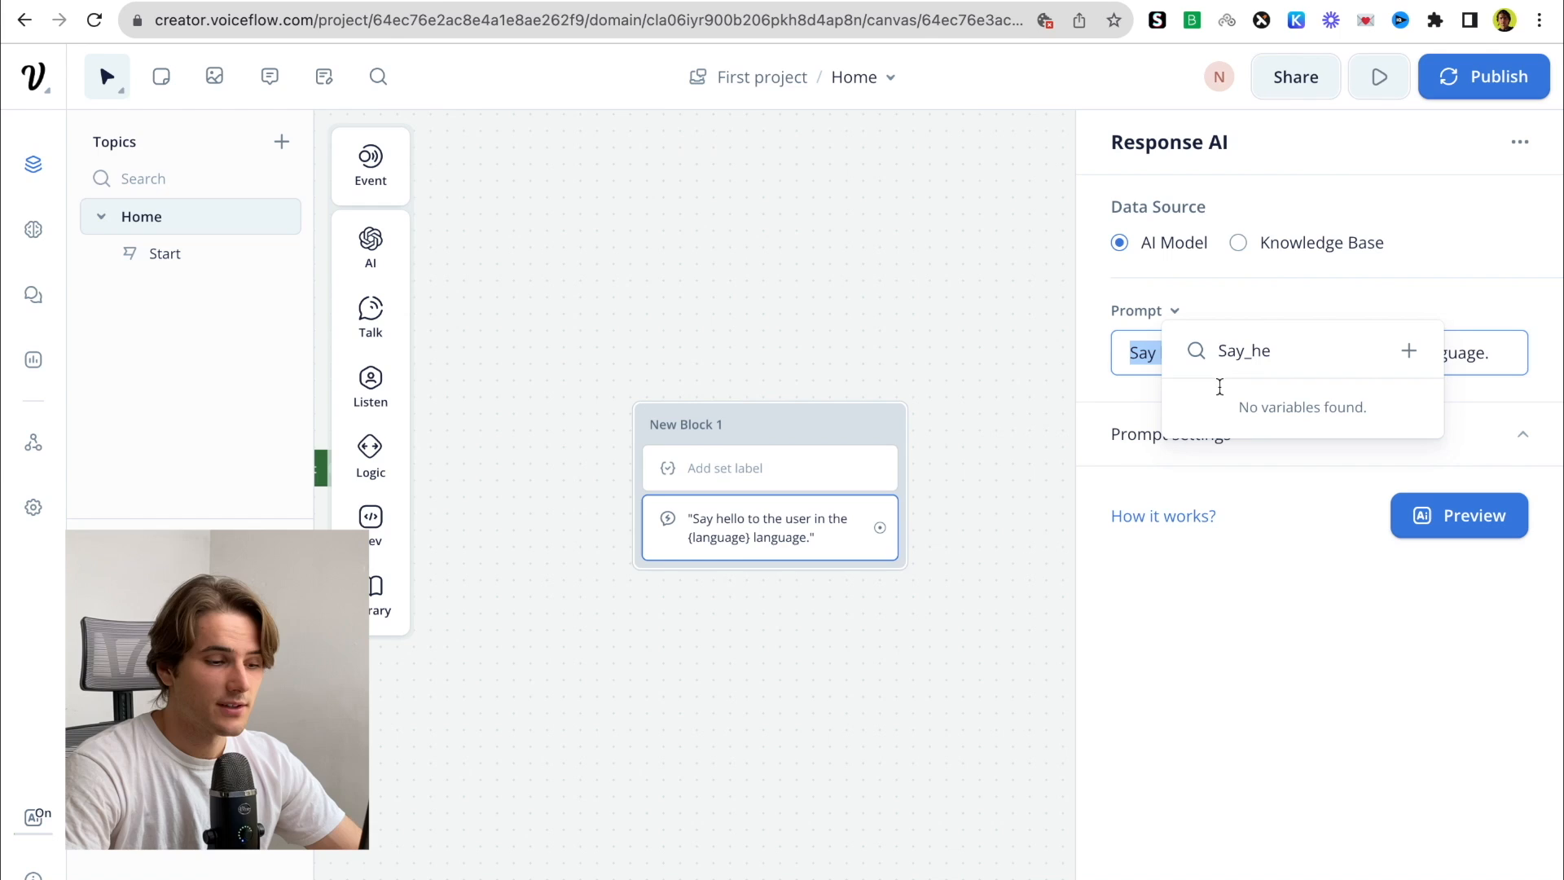
{"action": "left_click", "coordinate": [758, 472]}
{"action": "left_click", "coordinate": [759, 472]}
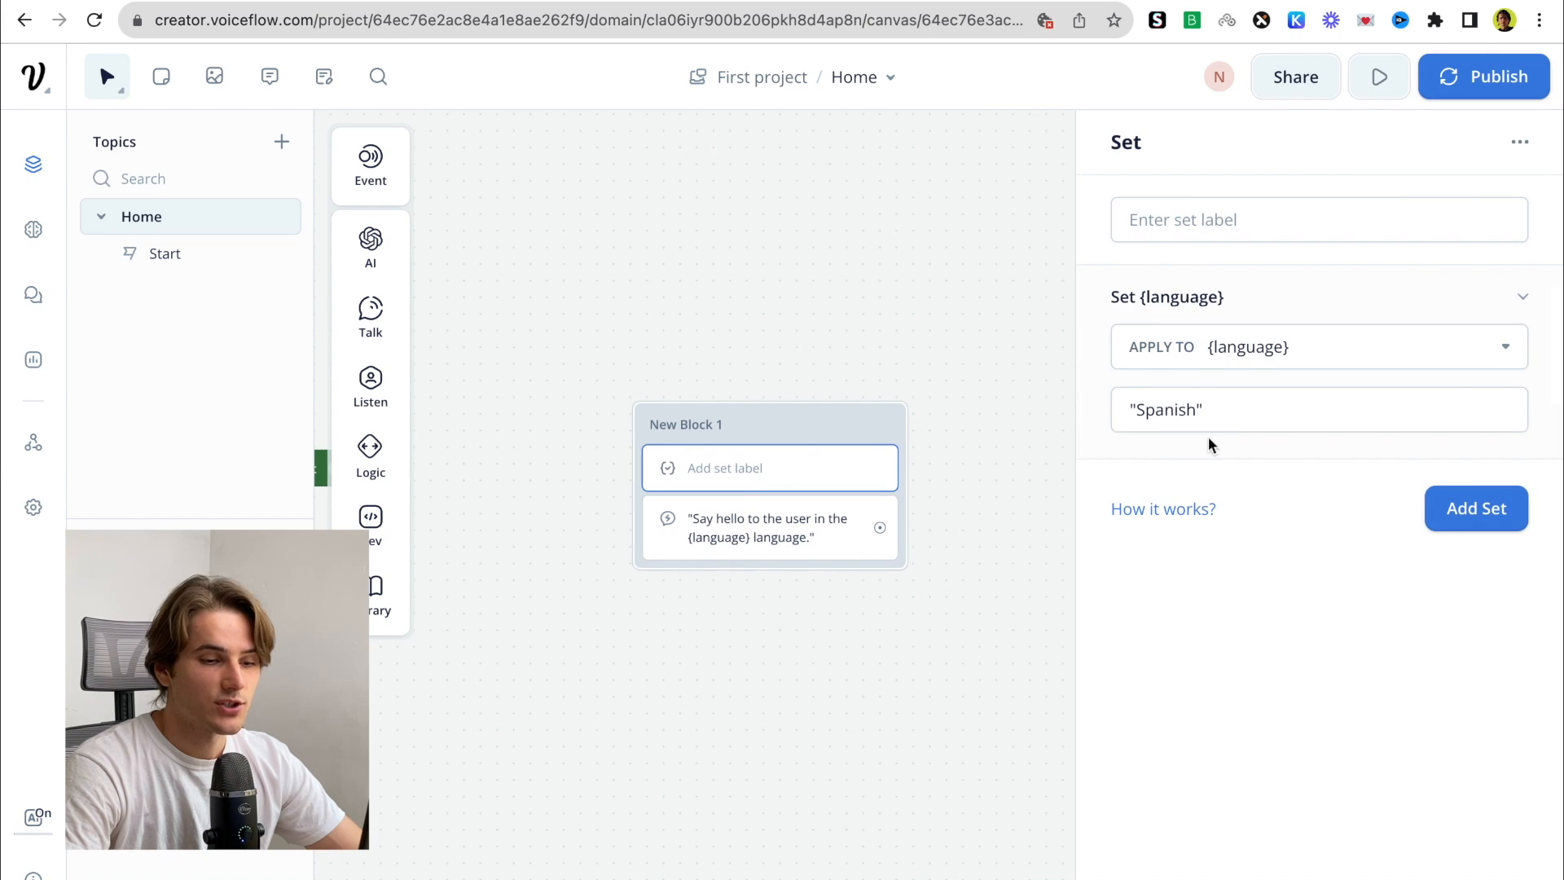
{"action": "left_click_drag", "start_coordinate": [1242, 412], "coordinate": [1126, 411]}
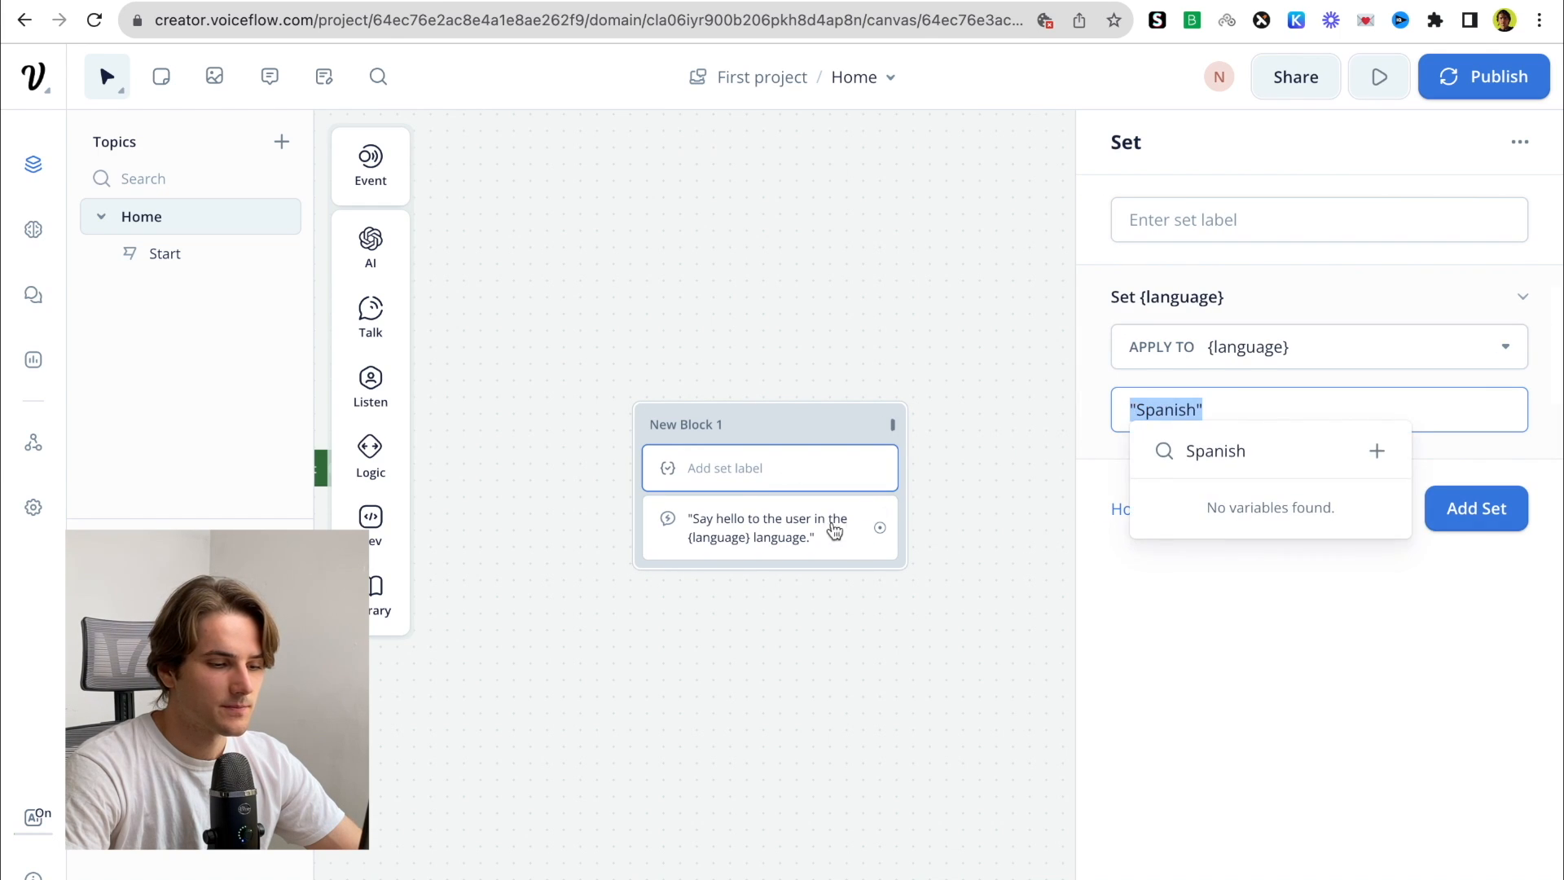
Set the Response AI step's Max Tokens to 20 in its prompt settings
{"action": "left_click", "coordinate": [802, 539]}
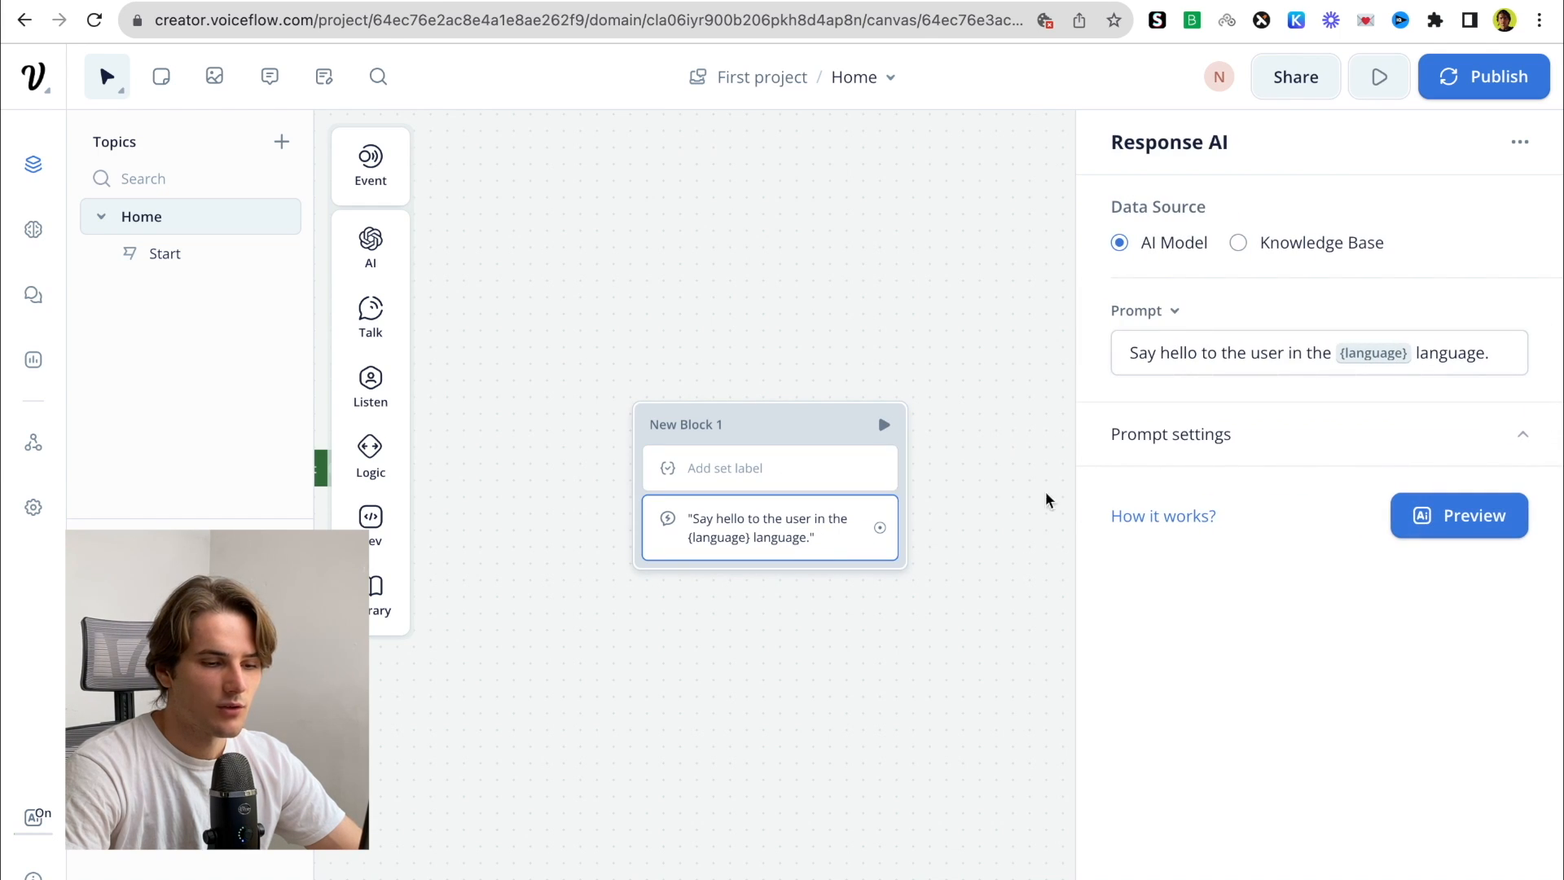
{"action": "left_click", "coordinate": [1327, 435]}
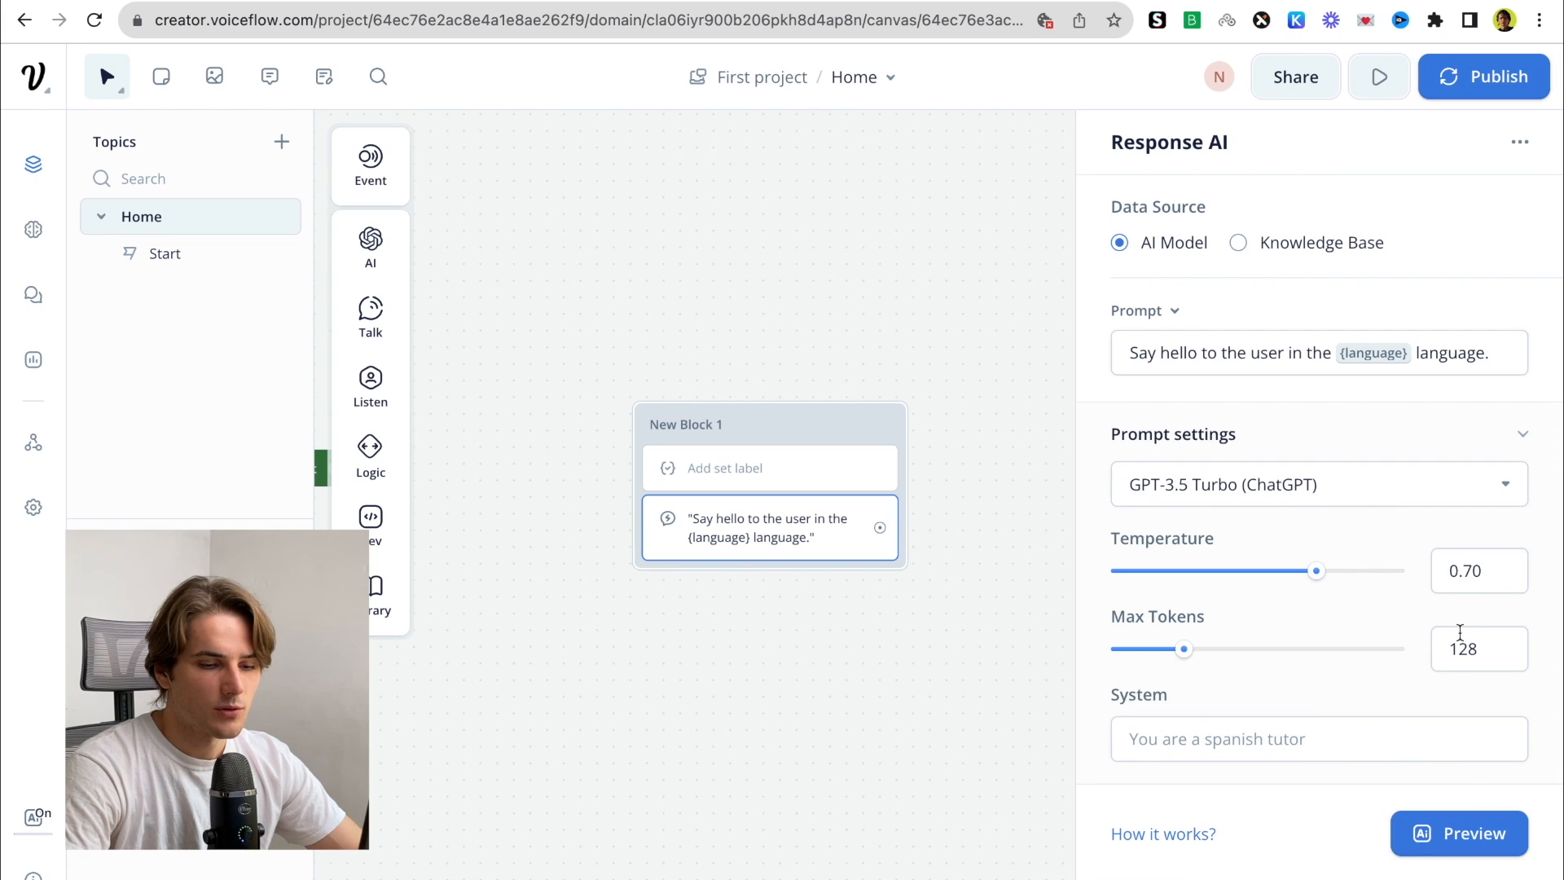
{"action": "double_click", "coordinate": [1476, 654]}
{"action": "type", "text": "20"}
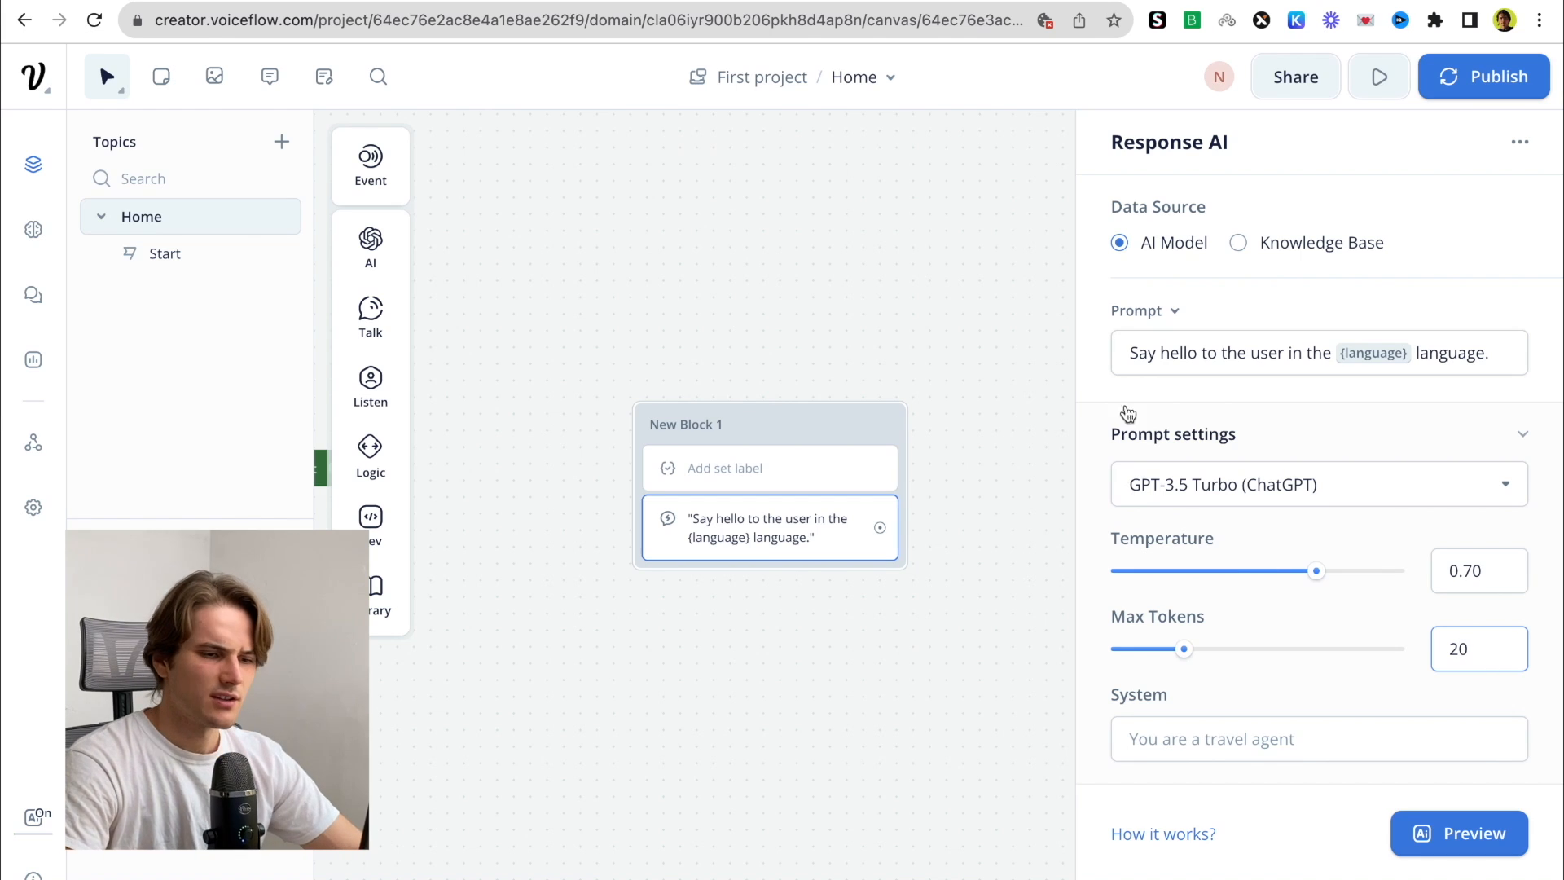
{"action": "left_click", "coordinate": [1025, 287]}
Connect the Start block to the block containing the Set and Response AI steps
{"action": "scroll", "coordinate": [559, 393], "scroll_direction": "left", "scroll_amount": 2}
{"action": "scroll", "coordinate": [559, 393], "scroll_direction": "down", "scroll_amount": 1}
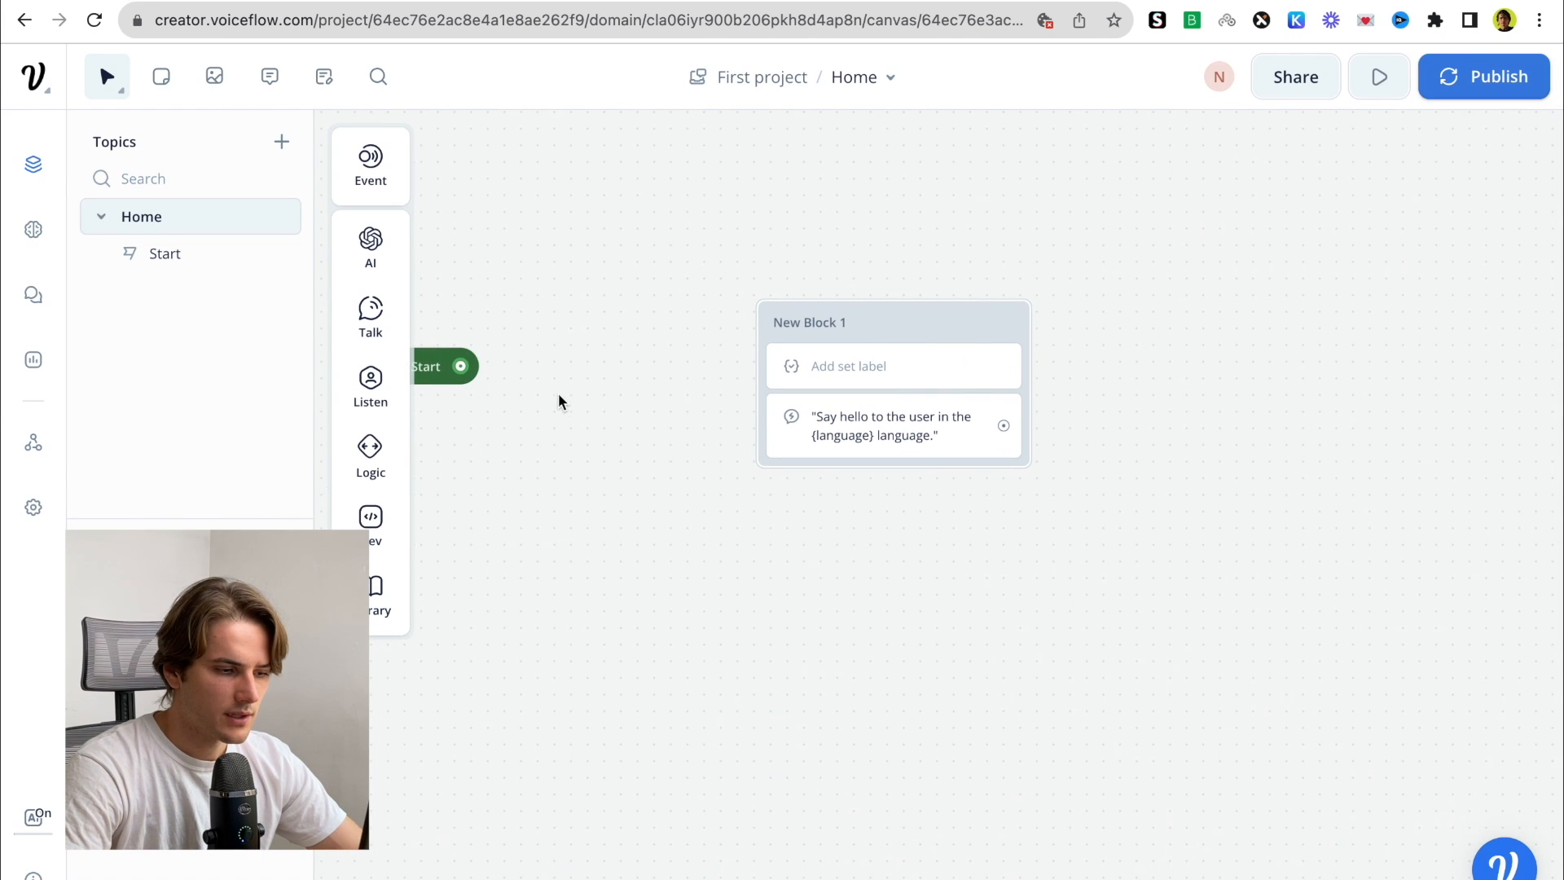
{"action": "left_click_drag", "start_coordinate": [734, 330], "coordinate": [738, 334]}
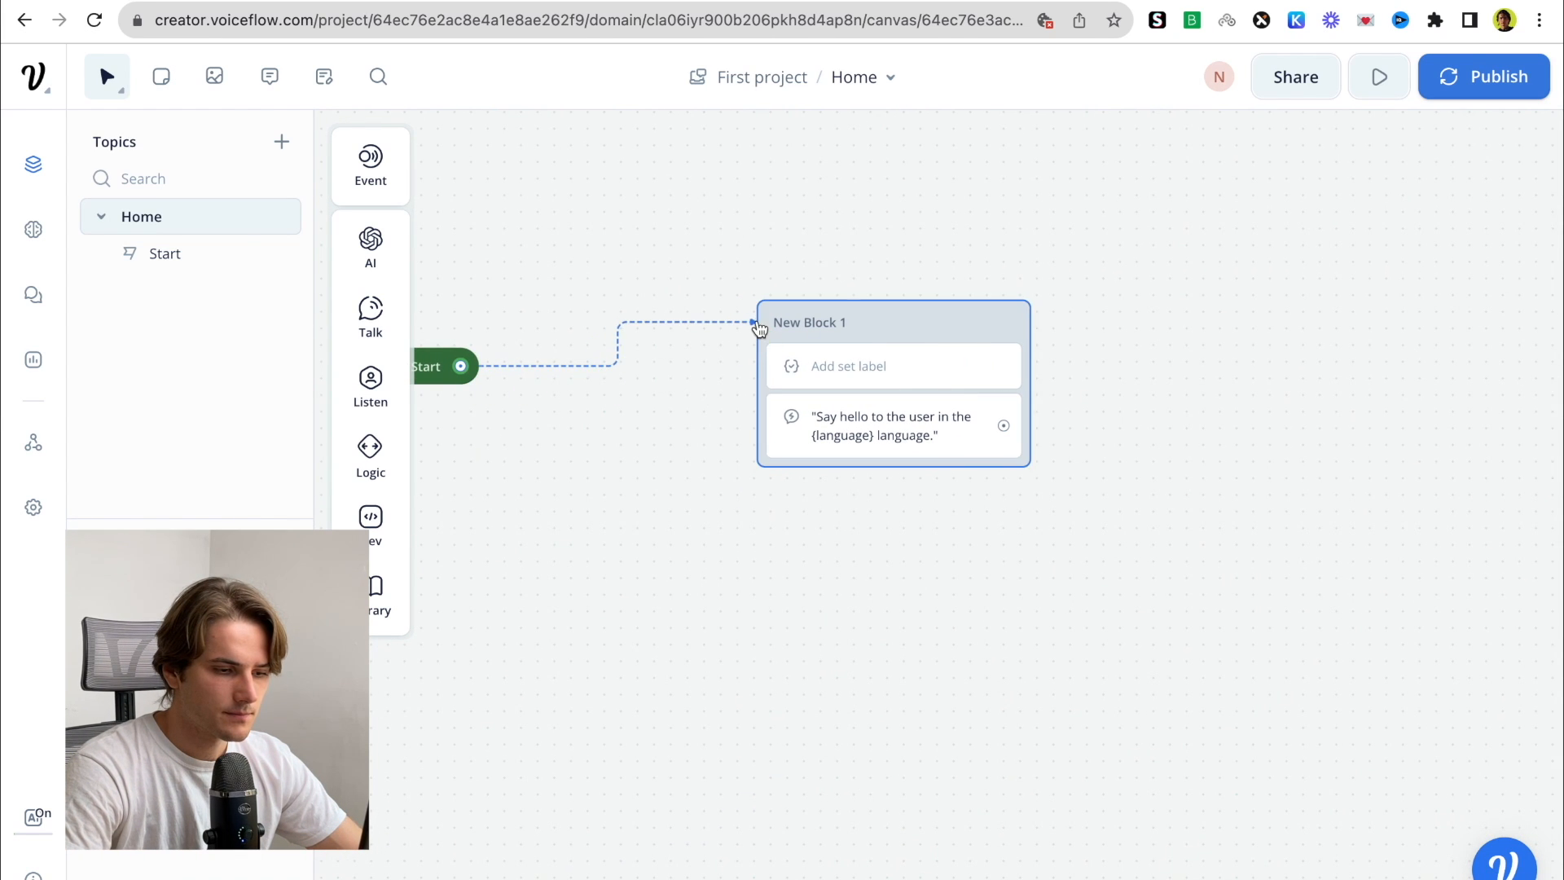
Test-run the flow from the Start block and examine the AI response, the language variable and the path taken
{"action": "scroll", "coordinate": [569, 348], "scroll_direction": "left", "scroll_amount": 5}
{"action": "left_click", "coordinate": [510, 405]}
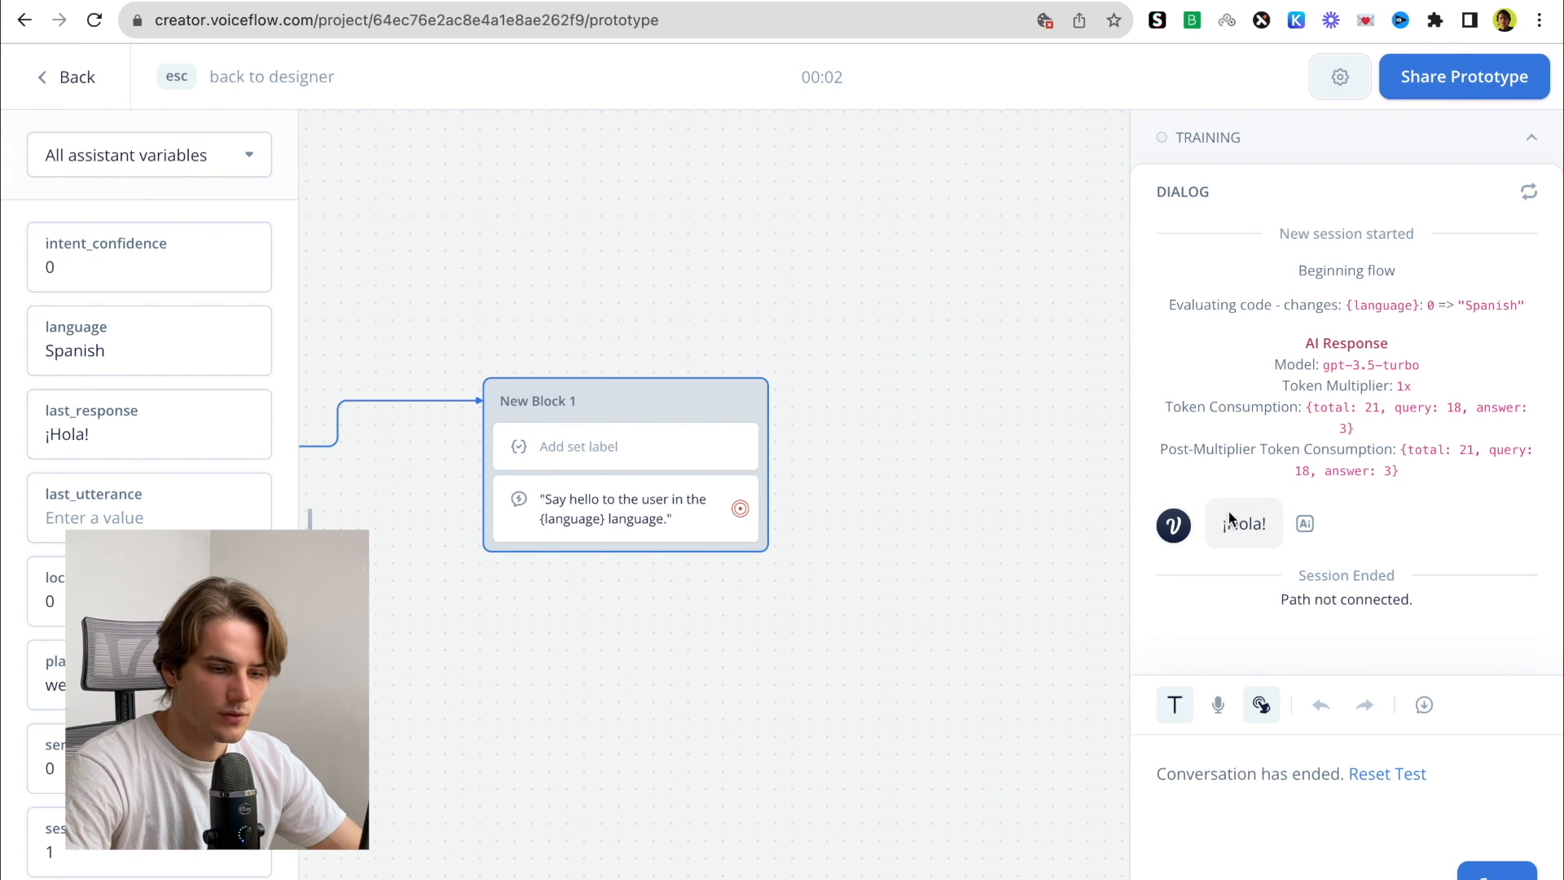
{"action": "scroll", "coordinate": [838, 569], "scroll_direction": "down", "scroll_amount": 3}
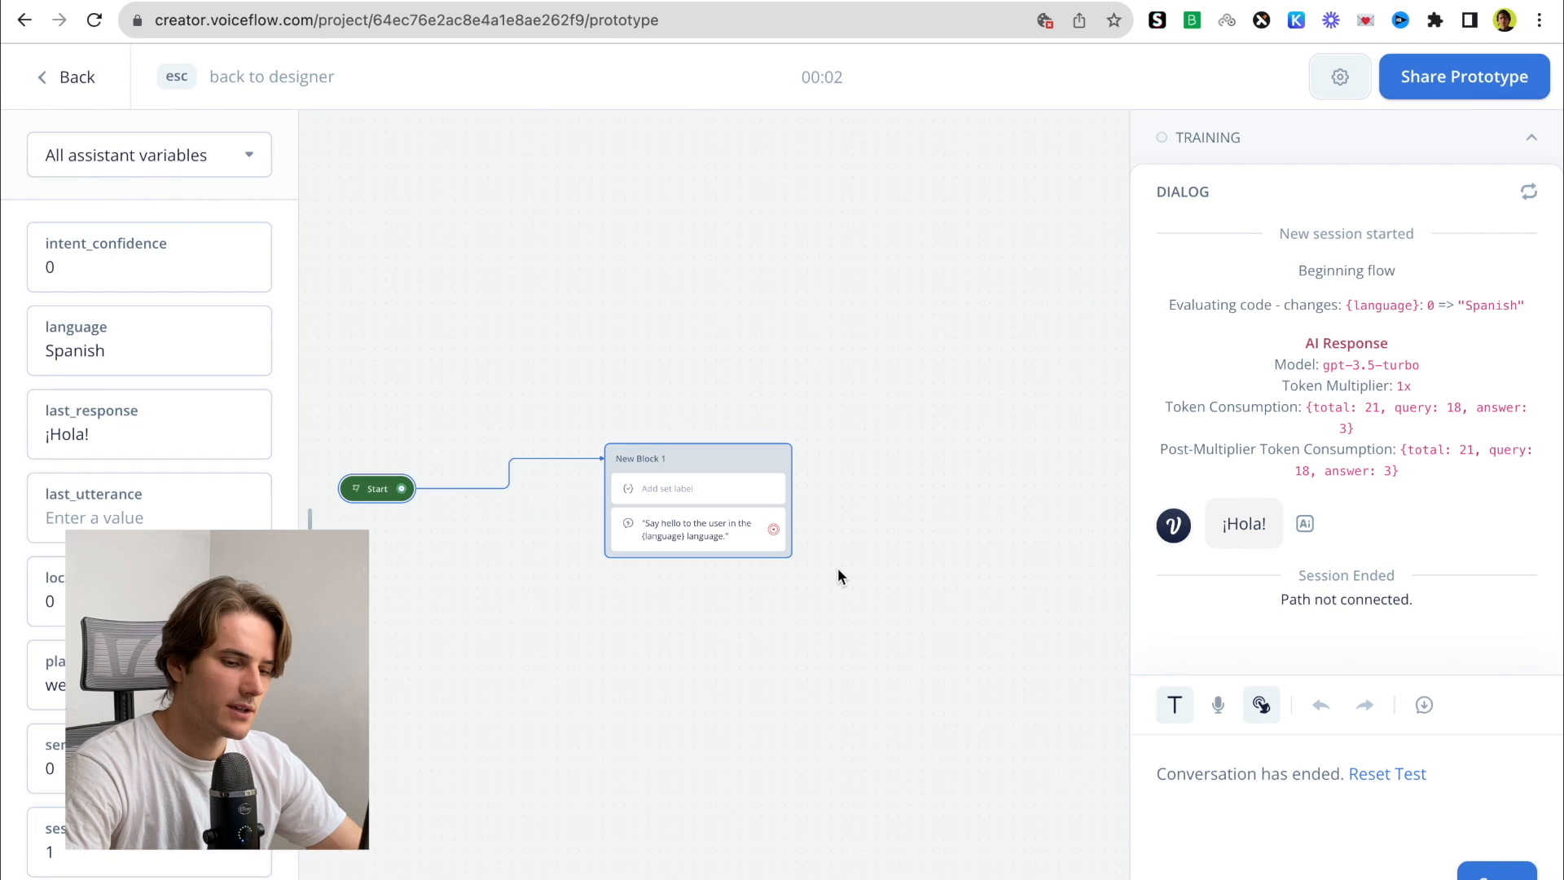
{"action": "scroll", "coordinate": [838, 568], "scroll_direction": "left", "scroll_amount": 3}
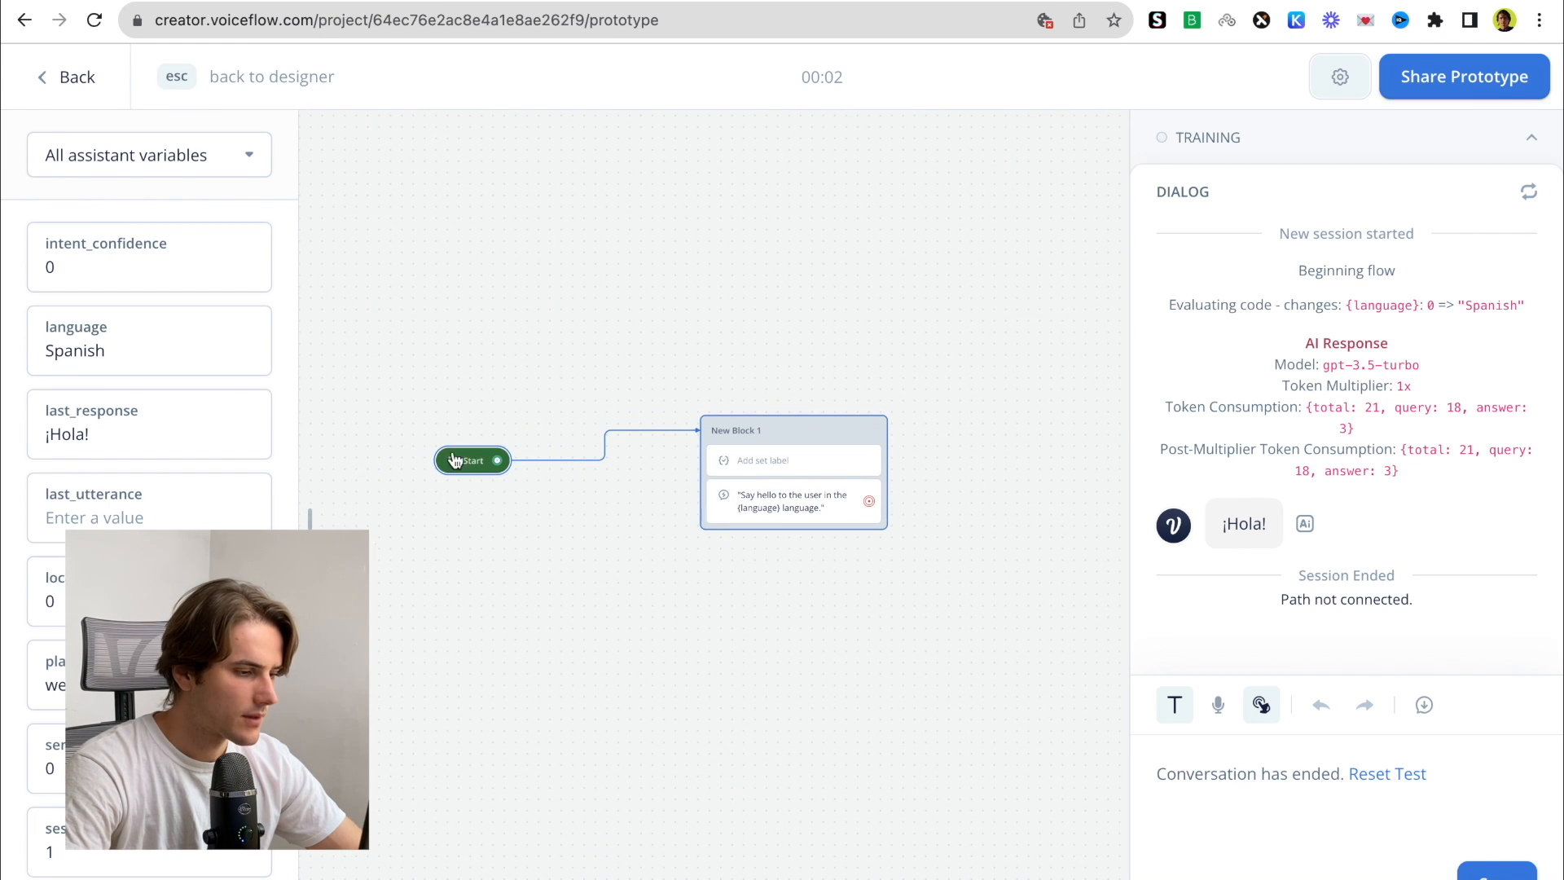
Leave the test run and delete the block containing the Set and Response AI steps
{"action": "left_click", "coordinate": [96, 81]}
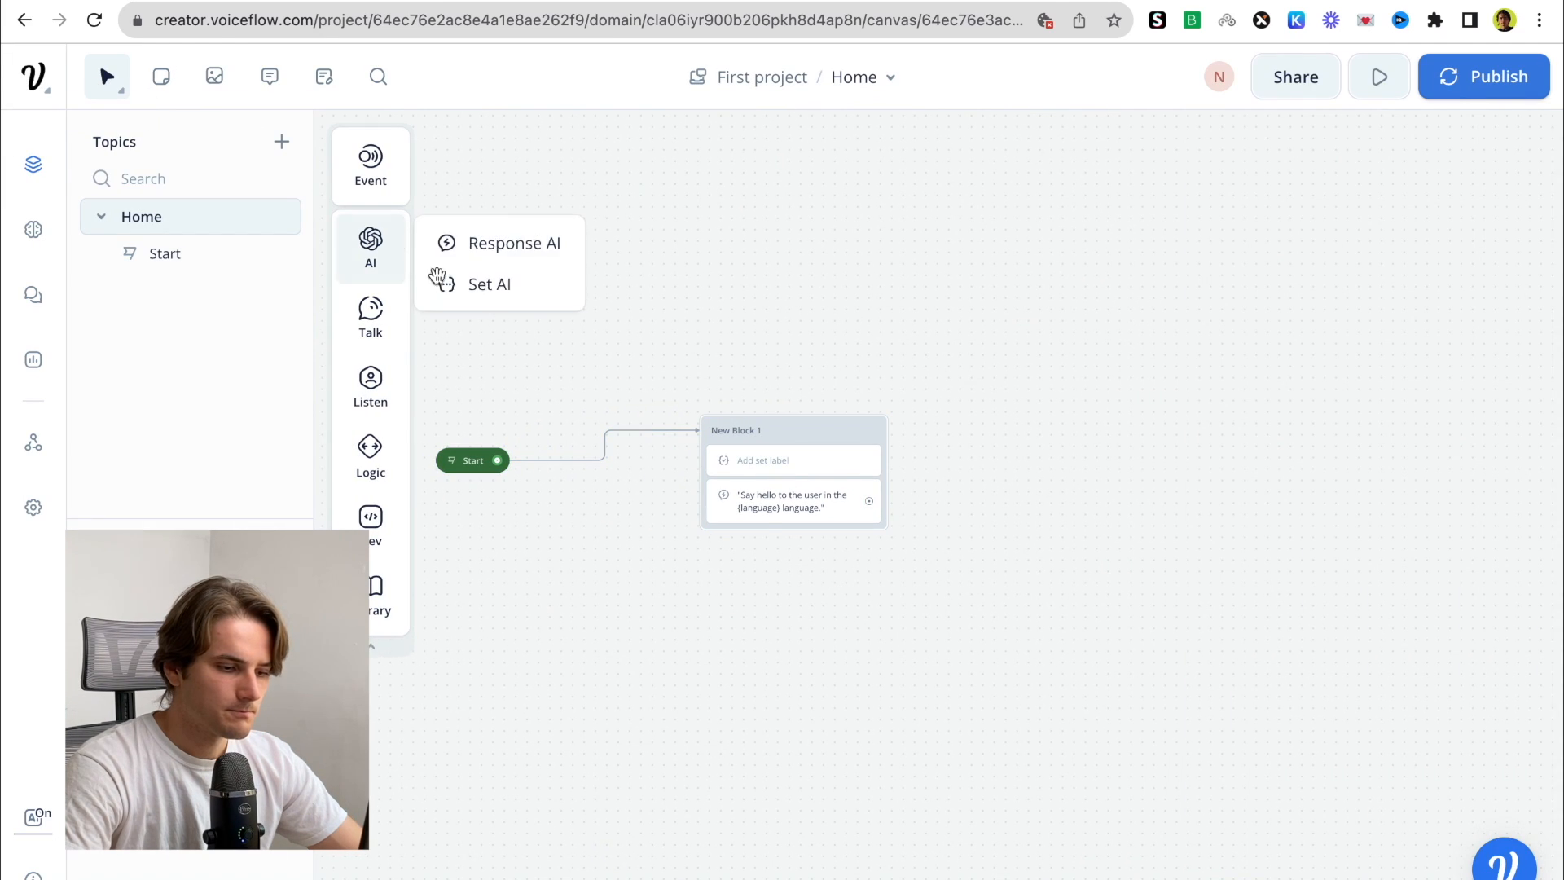
{"action": "left_click_drag", "start_coordinate": [870, 604], "coordinate": [583, 388]}
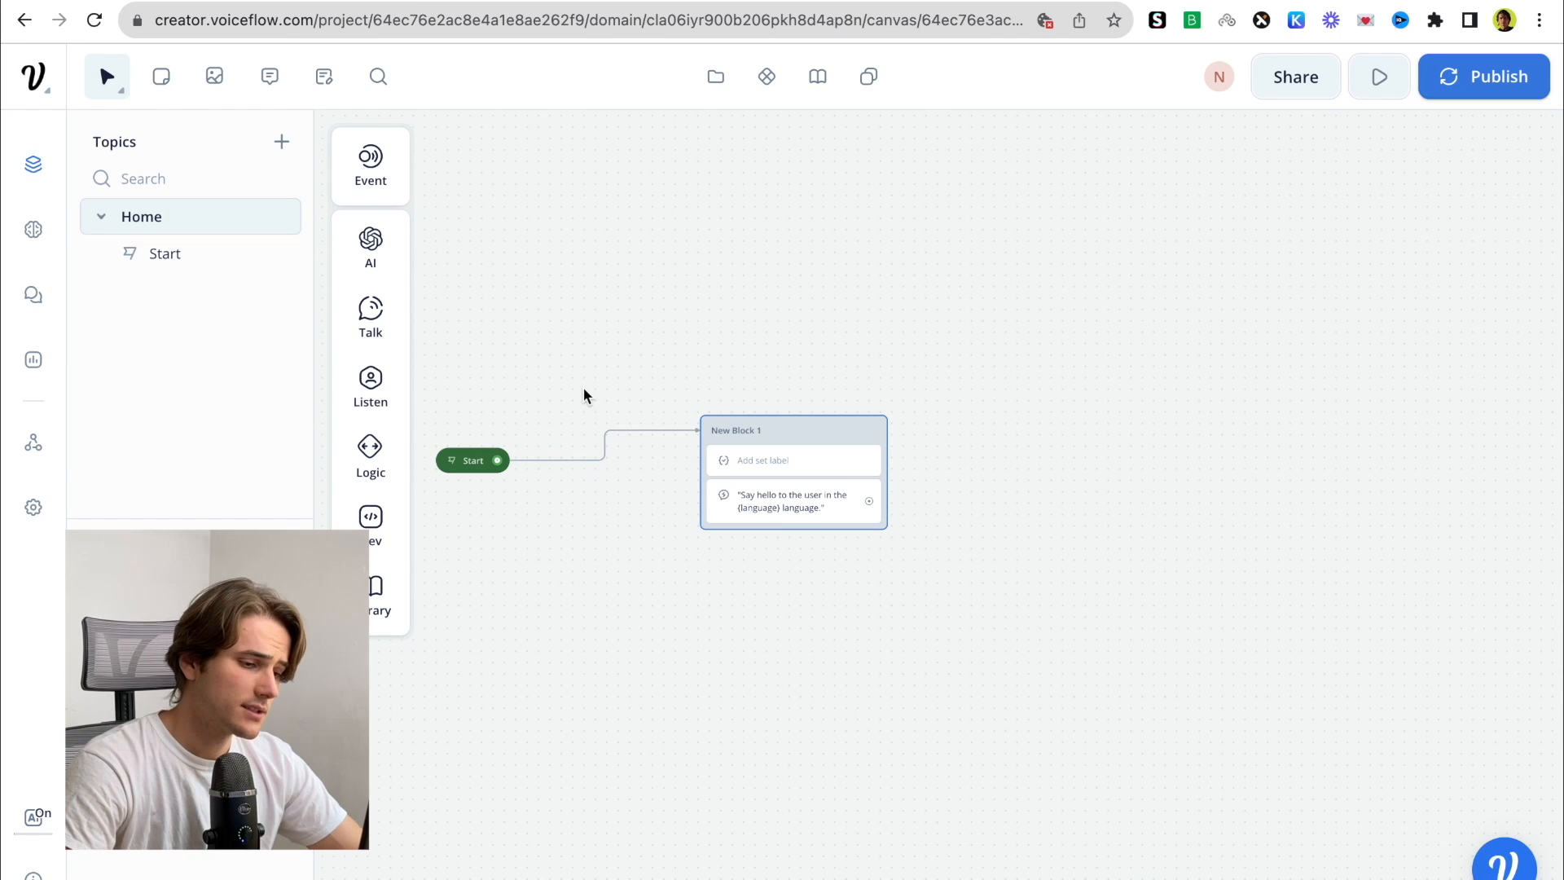
{"action": "key", "text": "BackSpace"}
Build a new block beside the Start block from a Text step that reads "What can I help you with?"
{"action": "mouse_move", "coordinate": [371, 267]}
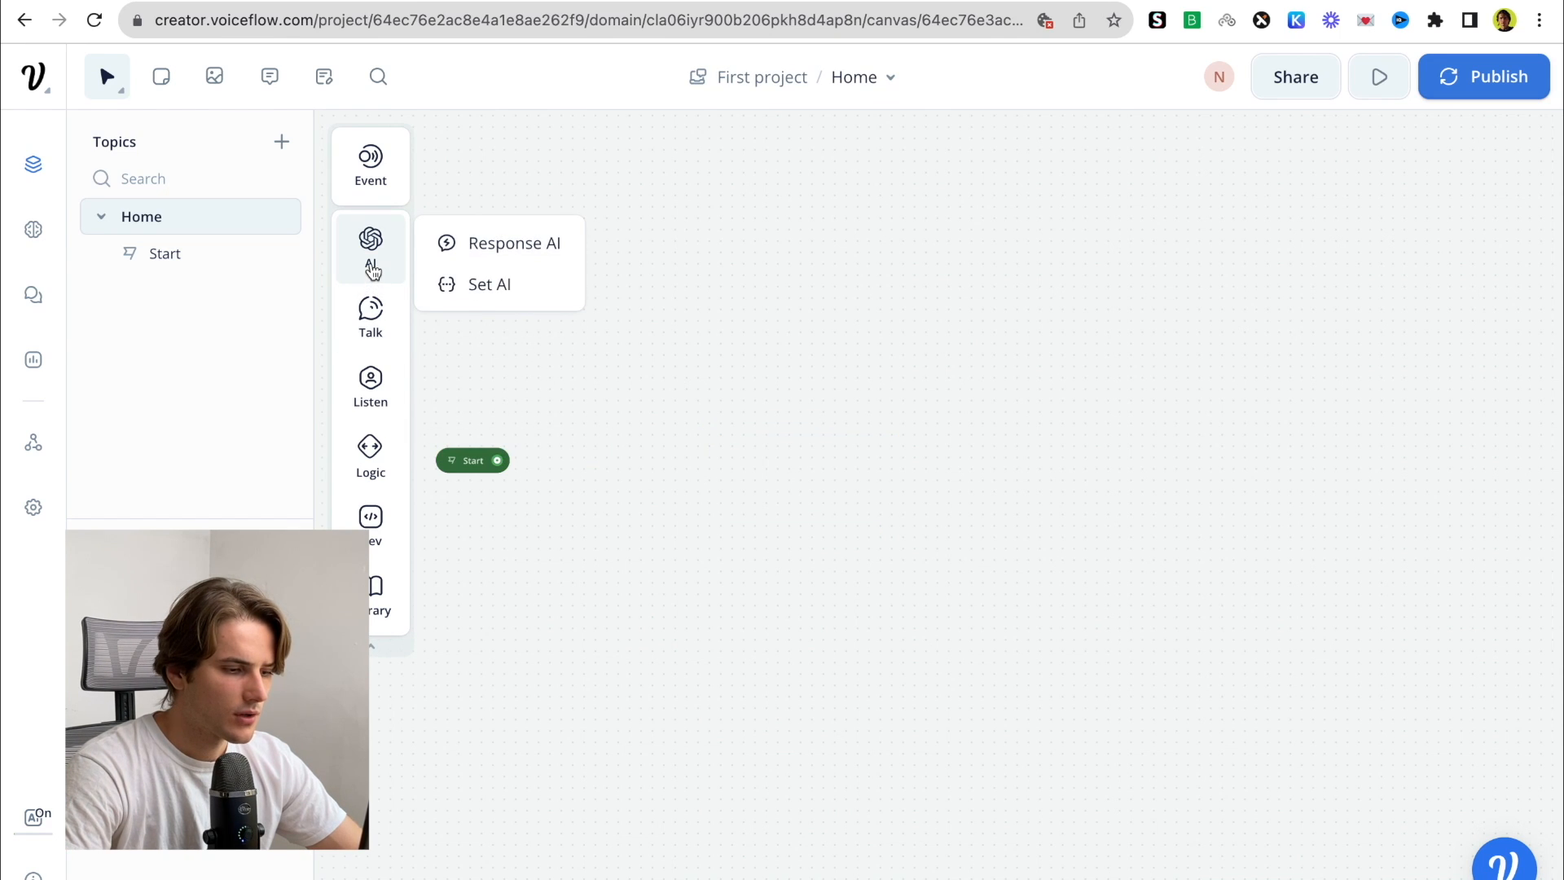
{"action": "mouse_move", "coordinate": [521, 291]}
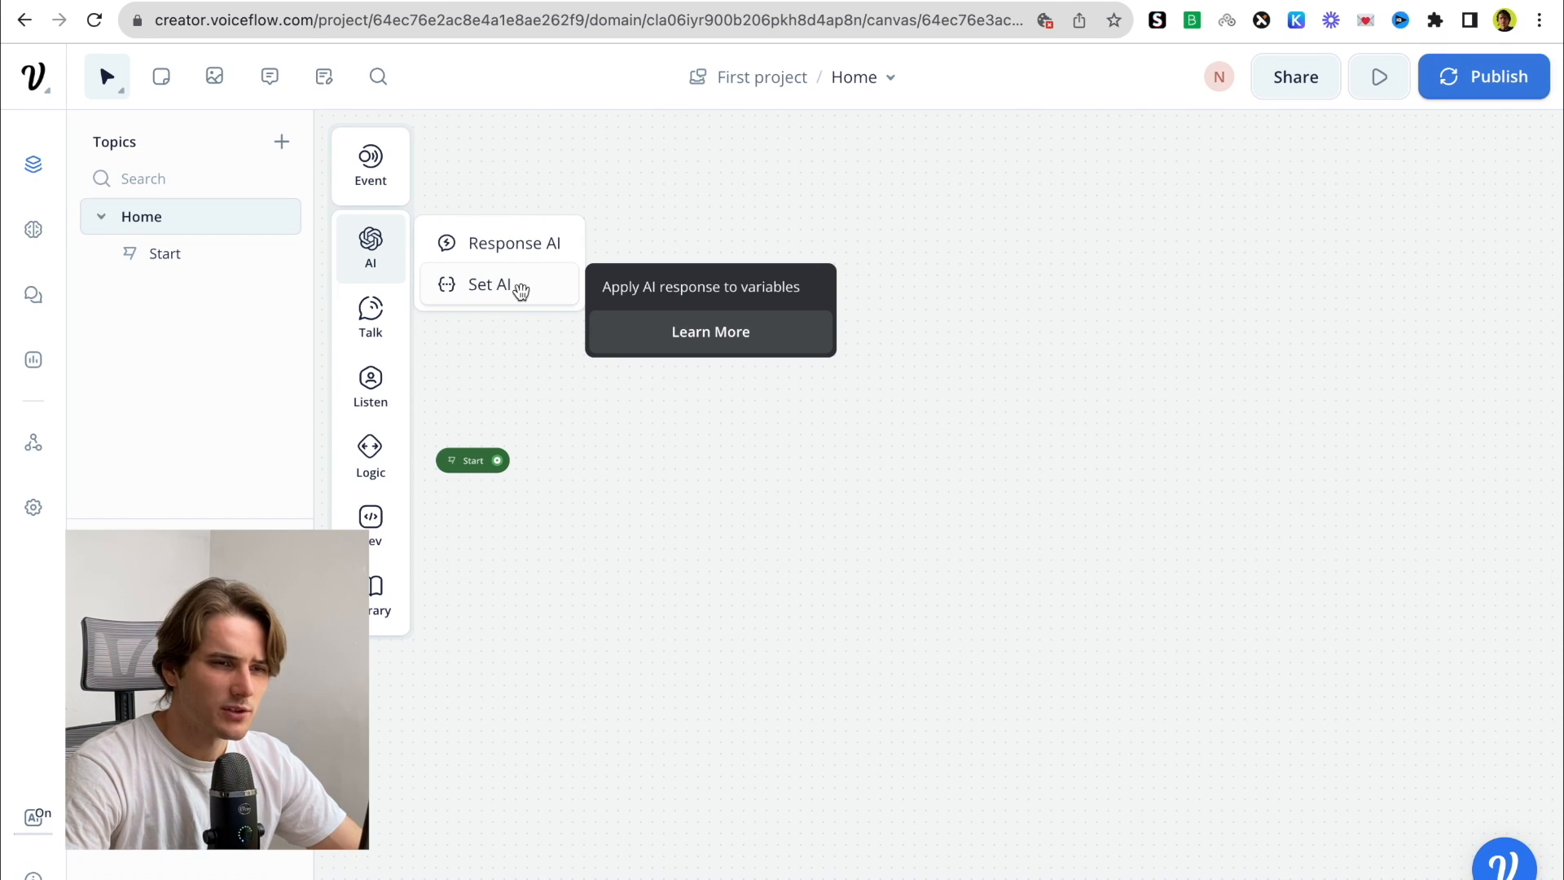
{"action": "mouse_move", "coordinate": [377, 330]}
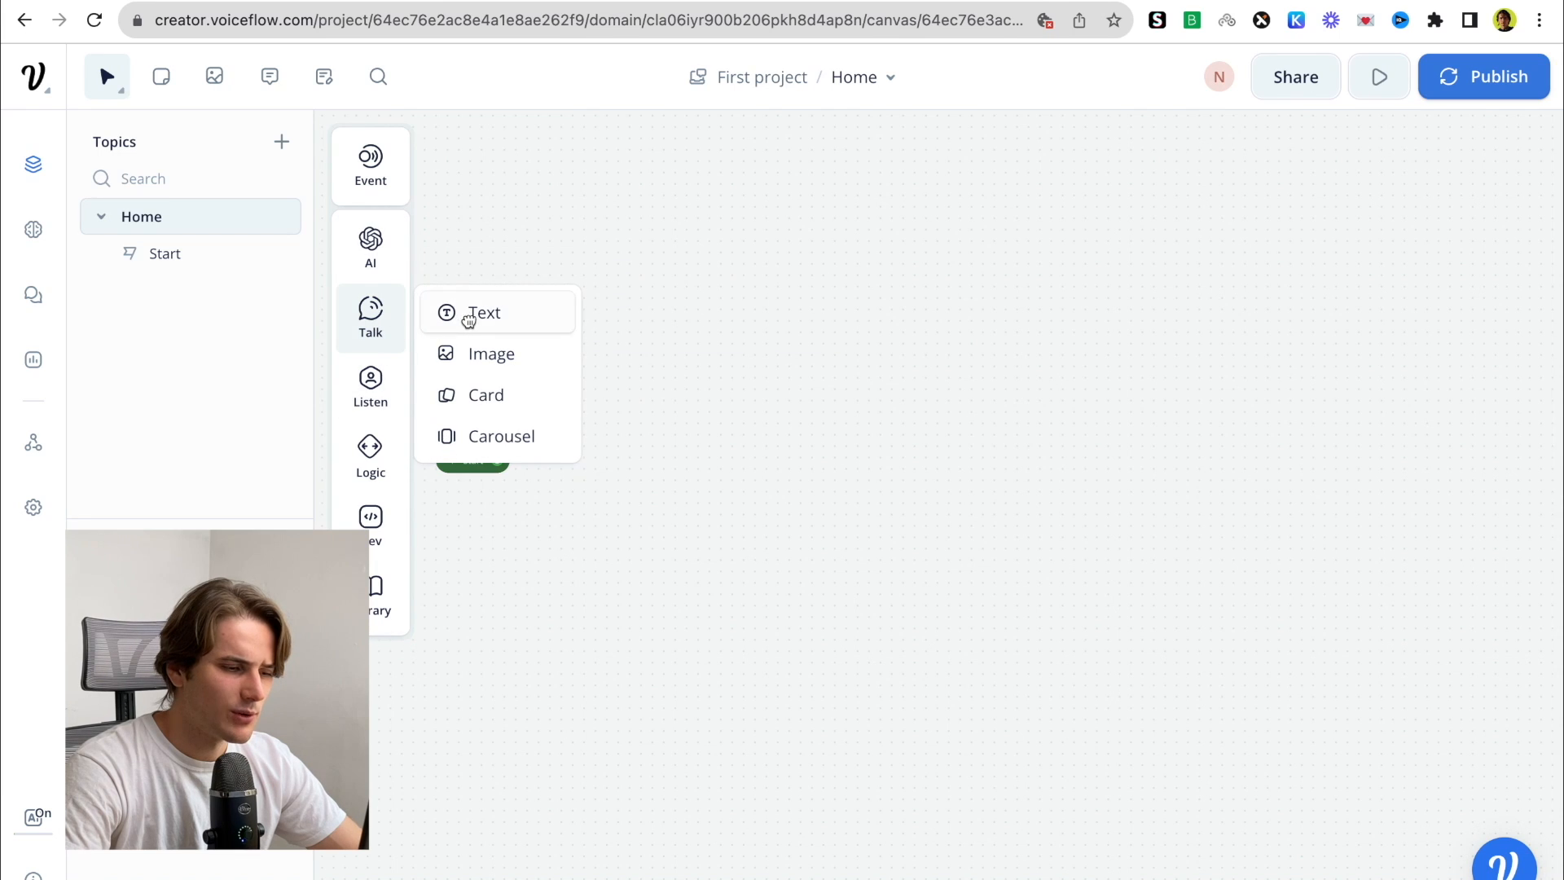
{"action": "left_click_drag", "start_coordinate": [469, 320], "coordinate": [713, 412]}
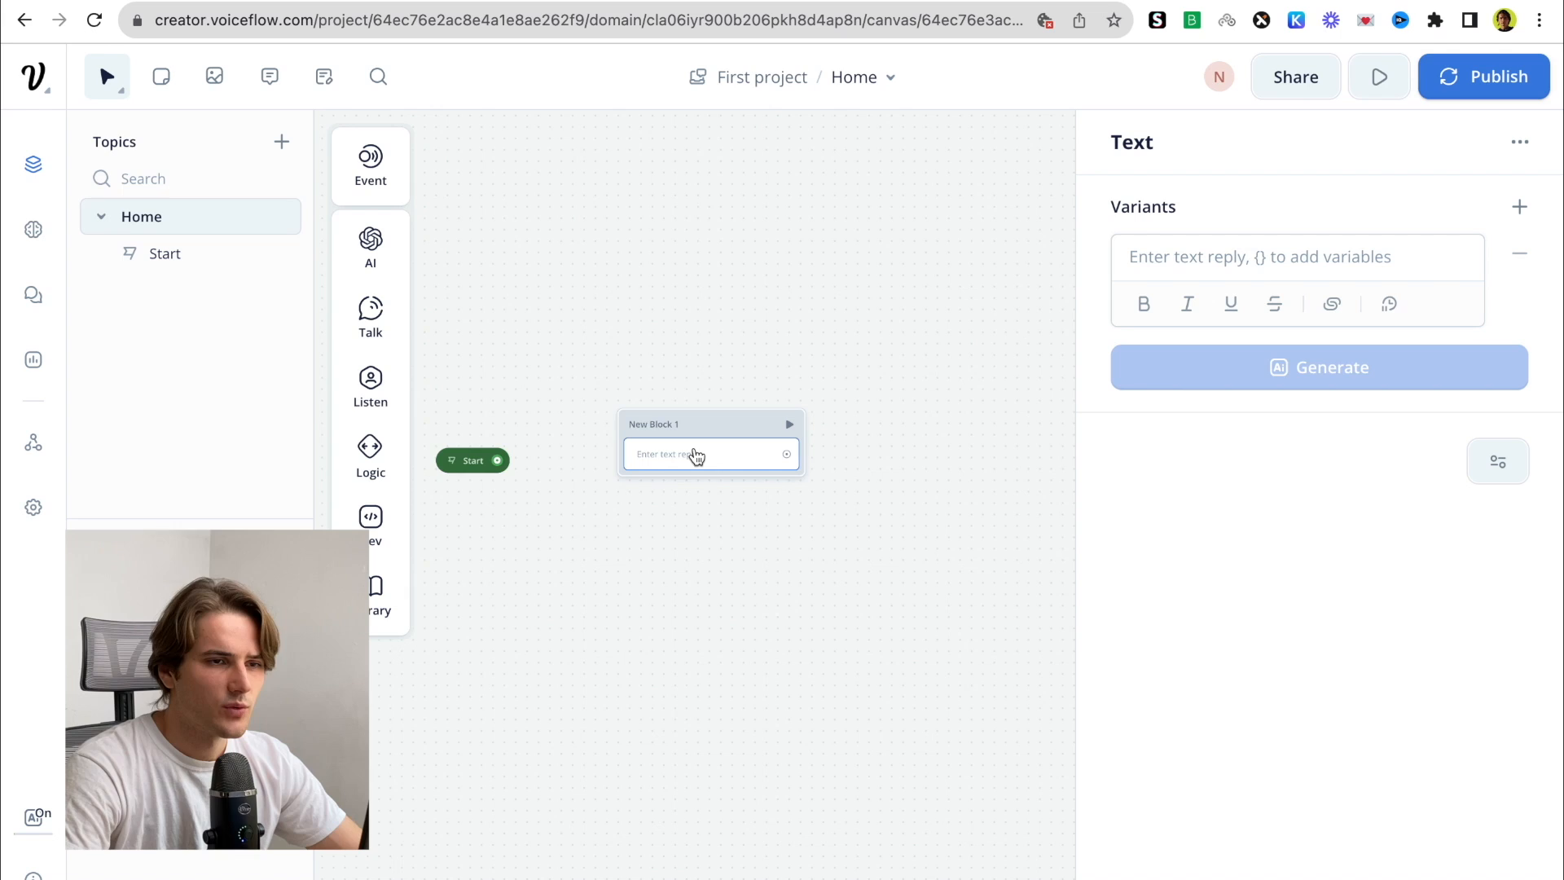
{"action": "left_click", "coordinate": [1129, 256]}
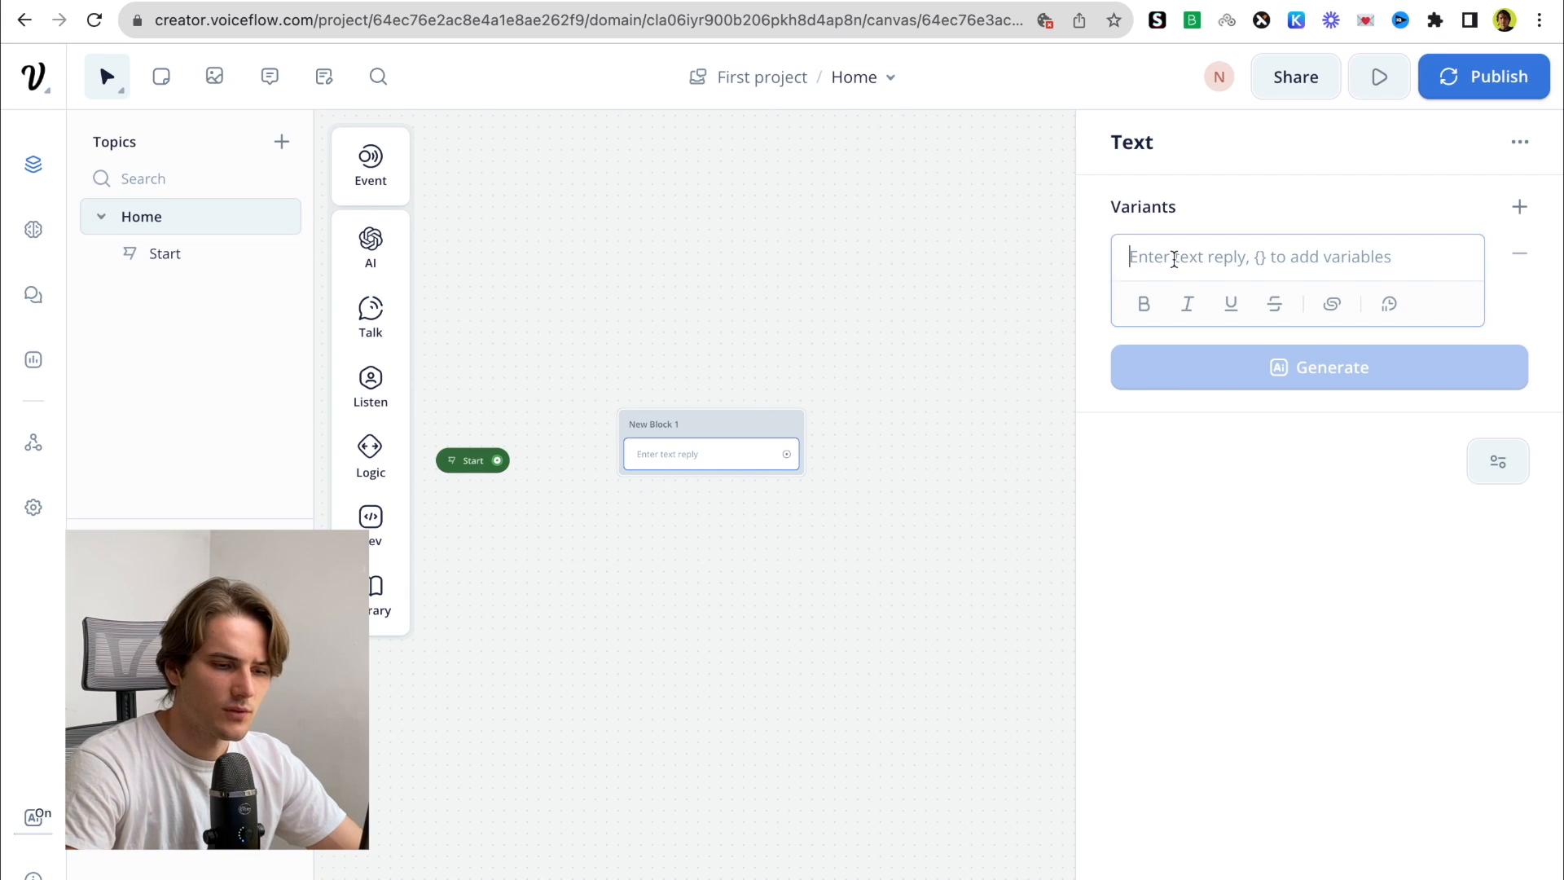
{"action": "type", "text": "What can I he"}
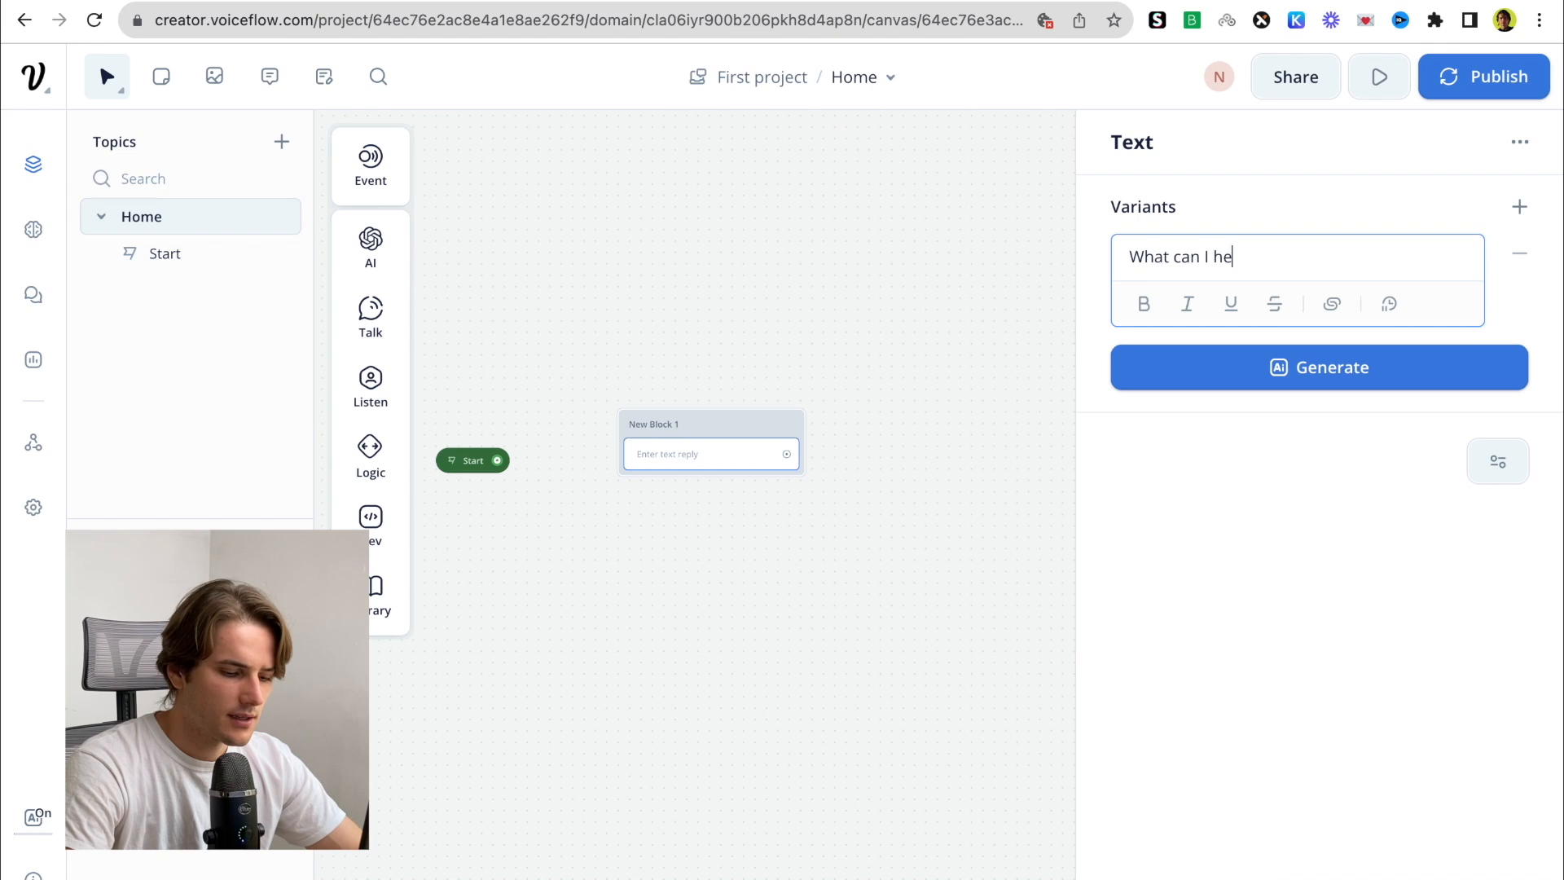
{"action": "type", "text": "lp you with?"}
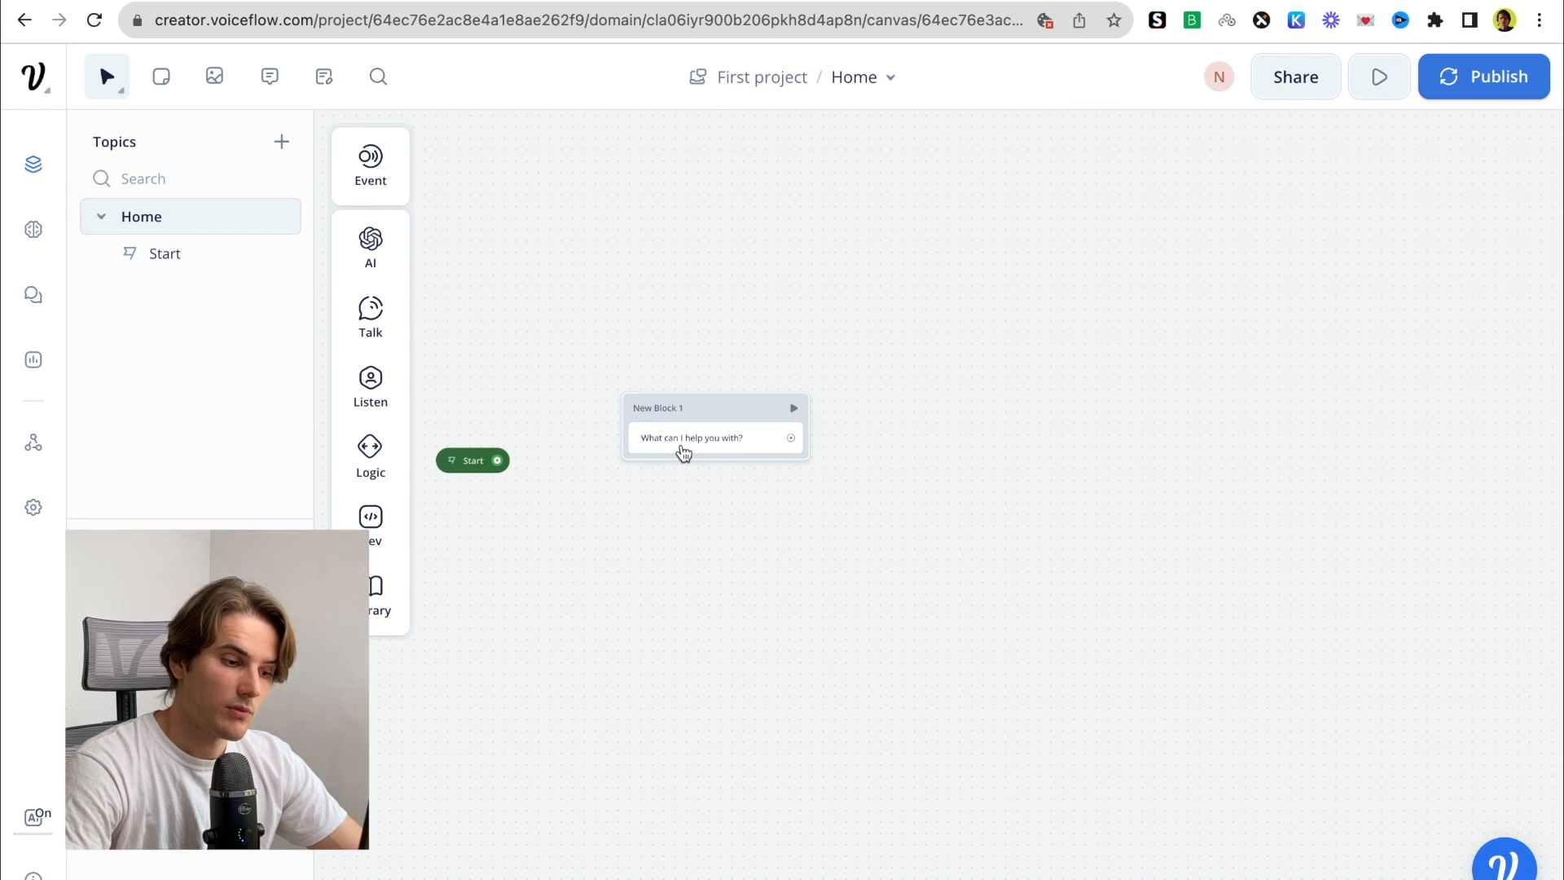
Add a Capture step below the block's text reply and connect the Start block to that block
{"action": "mouse_move", "coordinate": [498, 462]}
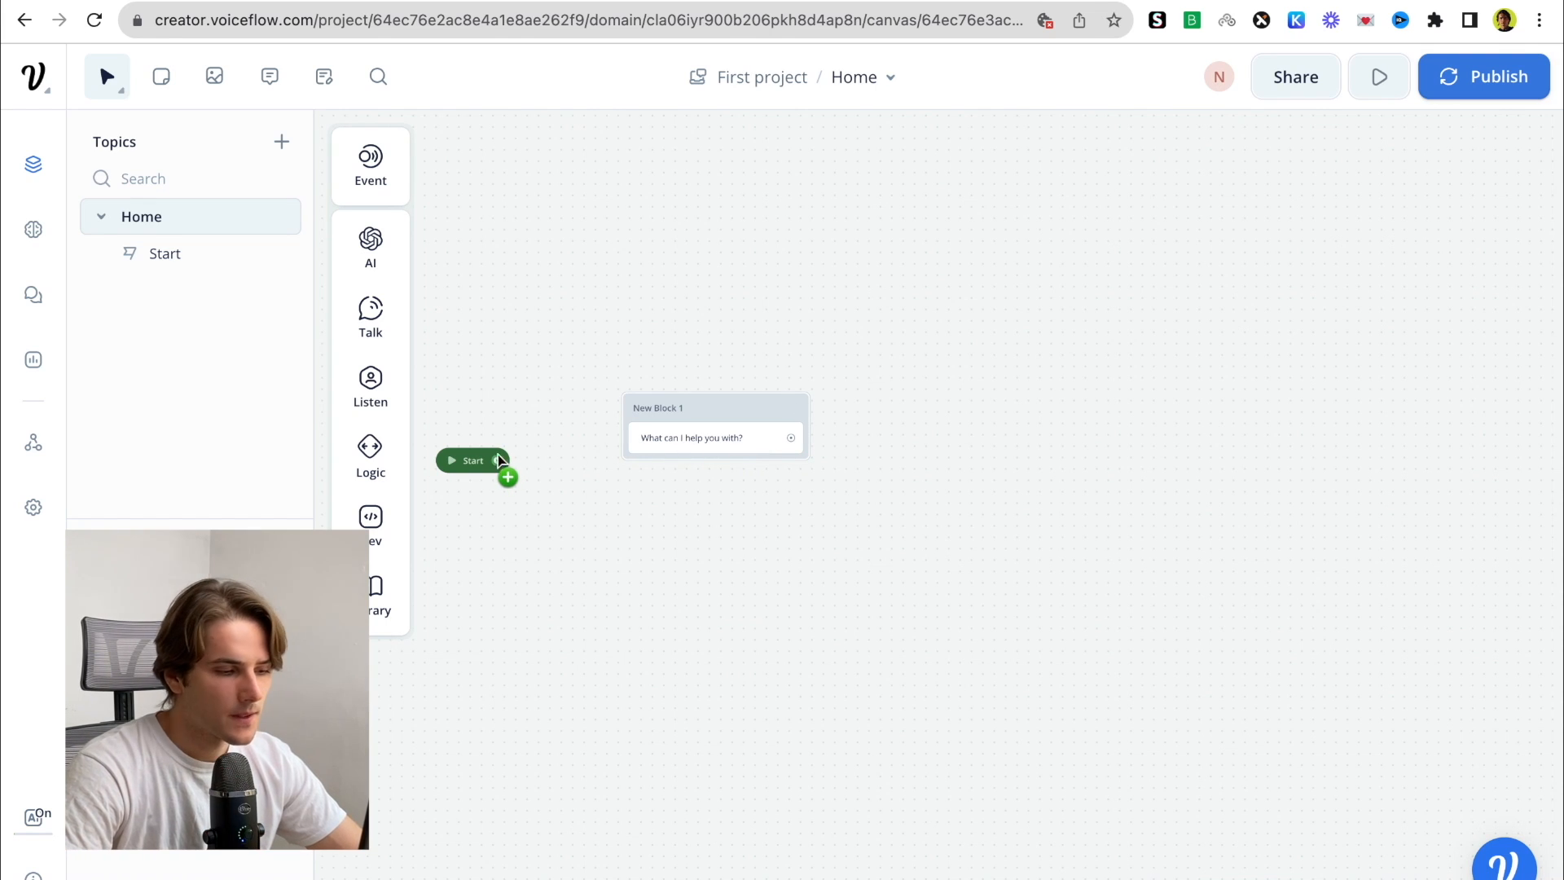
{"action": "mouse_move", "coordinate": [366, 381]}
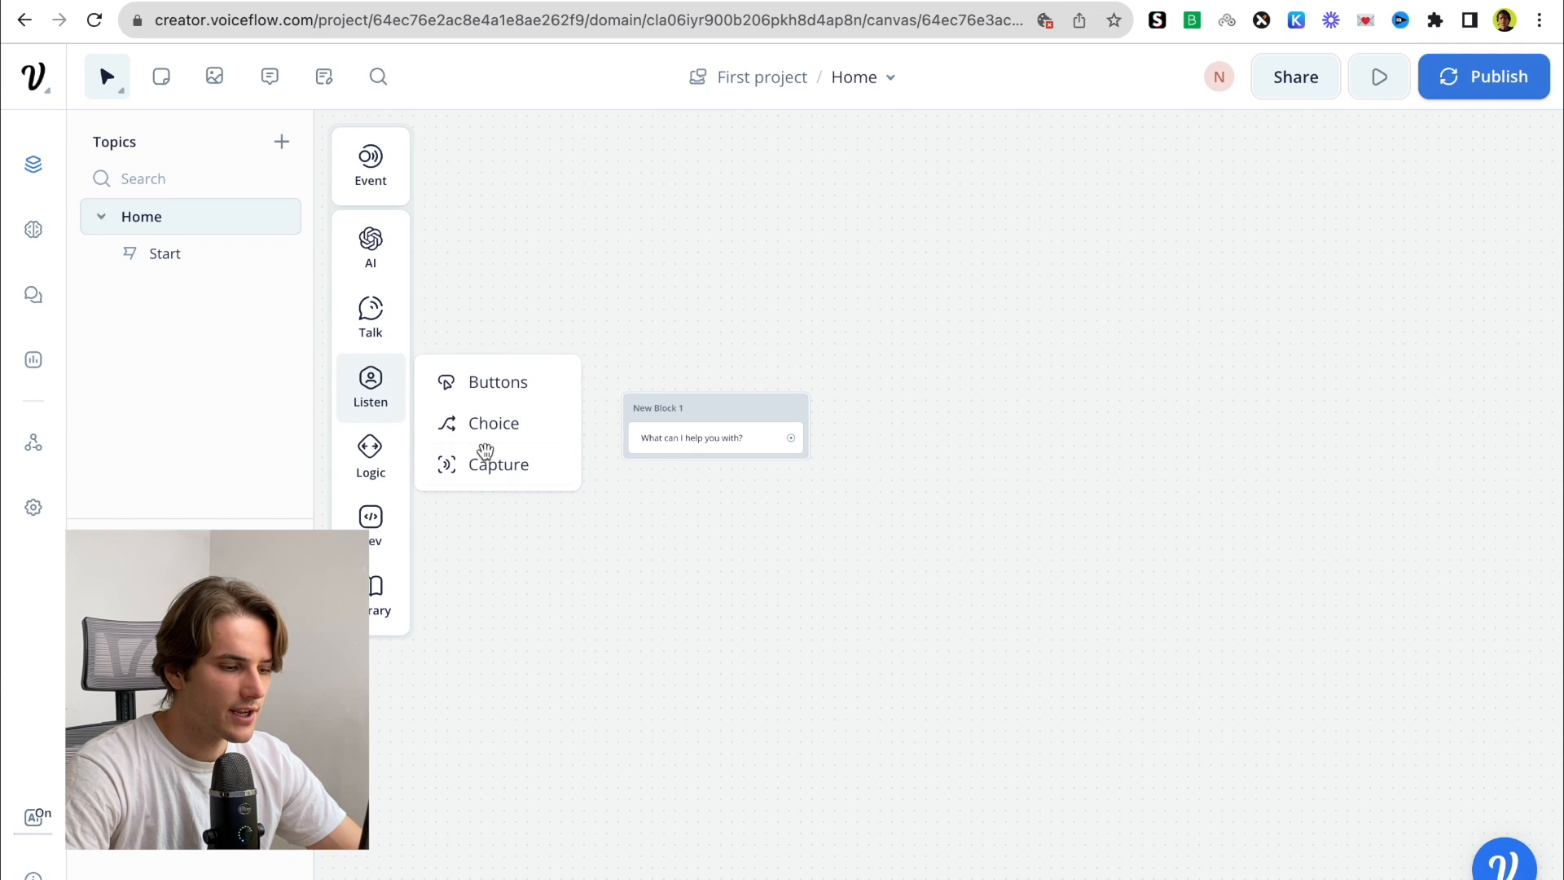
{"action": "left_click_drag", "start_coordinate": [545, 462], "coordinate": [693, 471]}
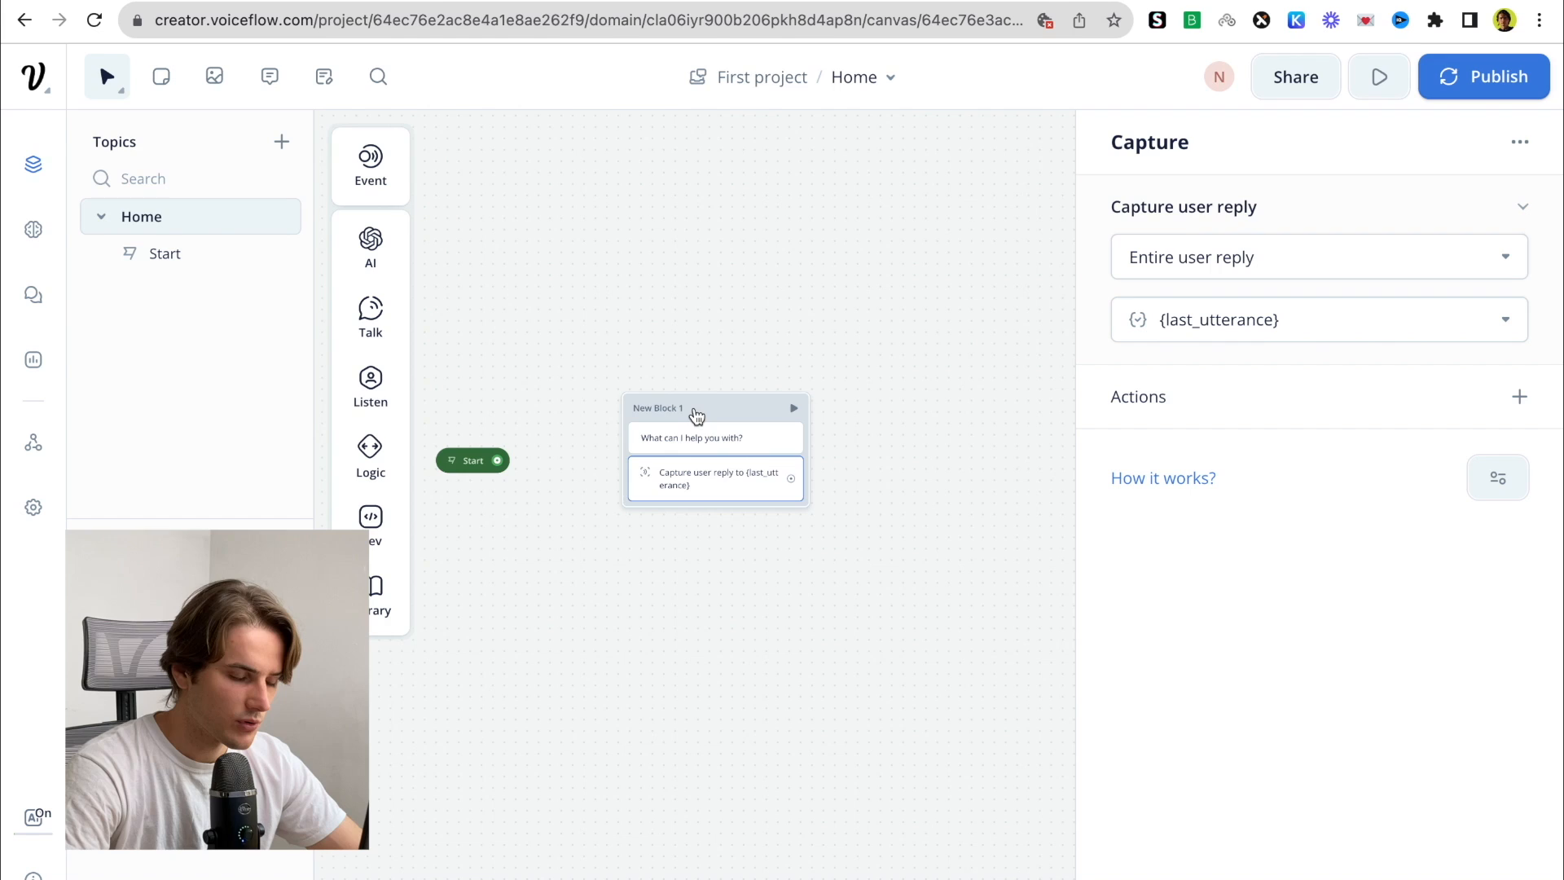
{"action": "left_click_drag", "start_coordinate": [694, 413], "coordinate": [691, 416]}
{"action": "left_click", "coordinate": [694, 492]}
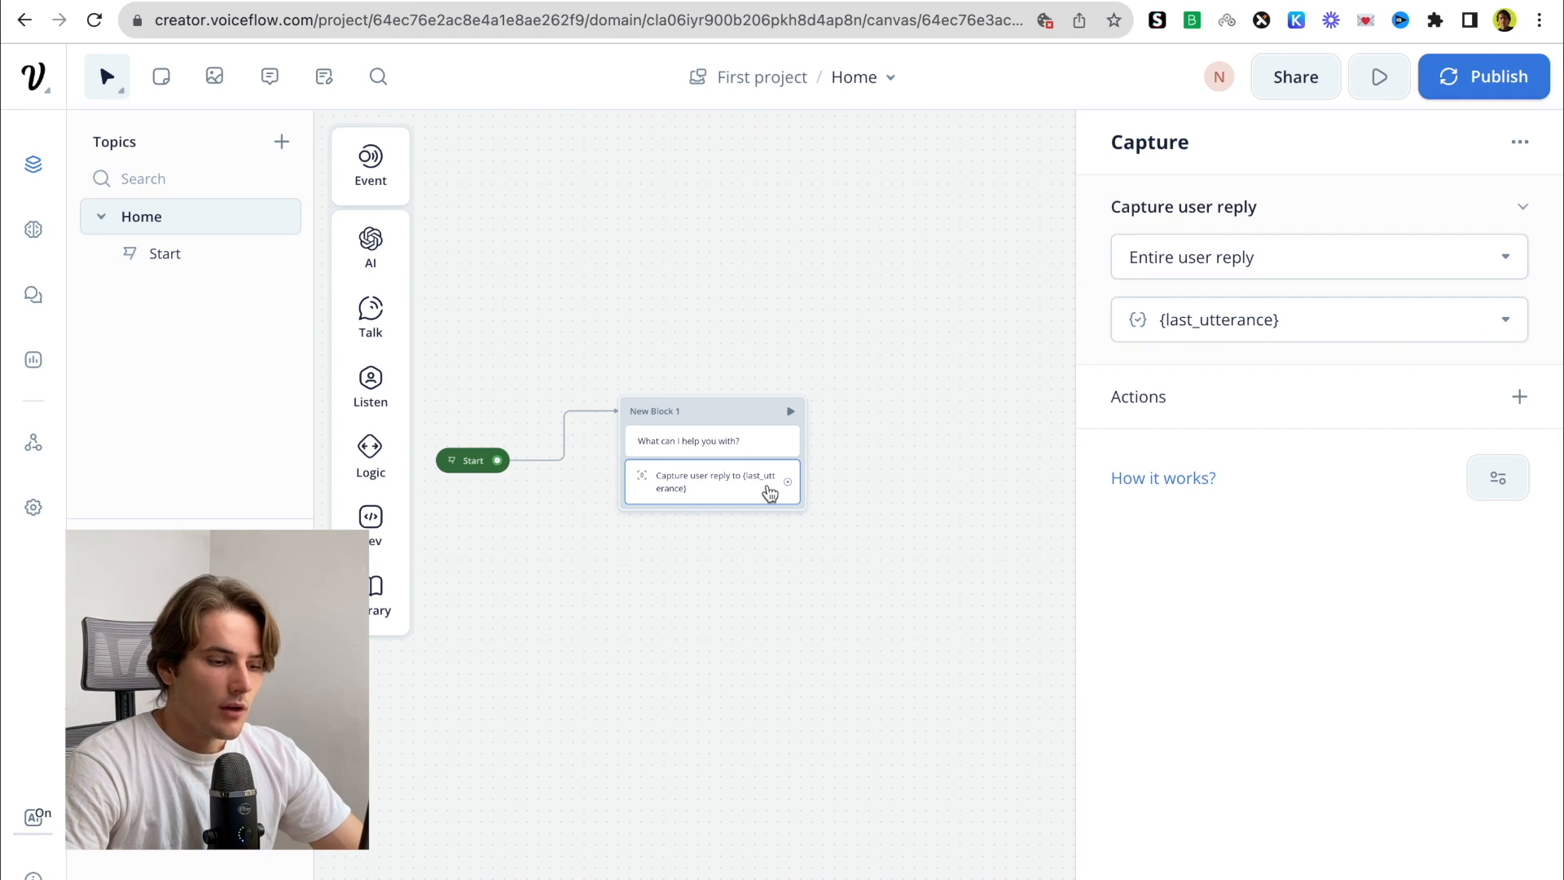
Add a Set AI step as a new block beside the block with the Capture step
{"action": "mouse_move", "coordinate": [377, 246]}
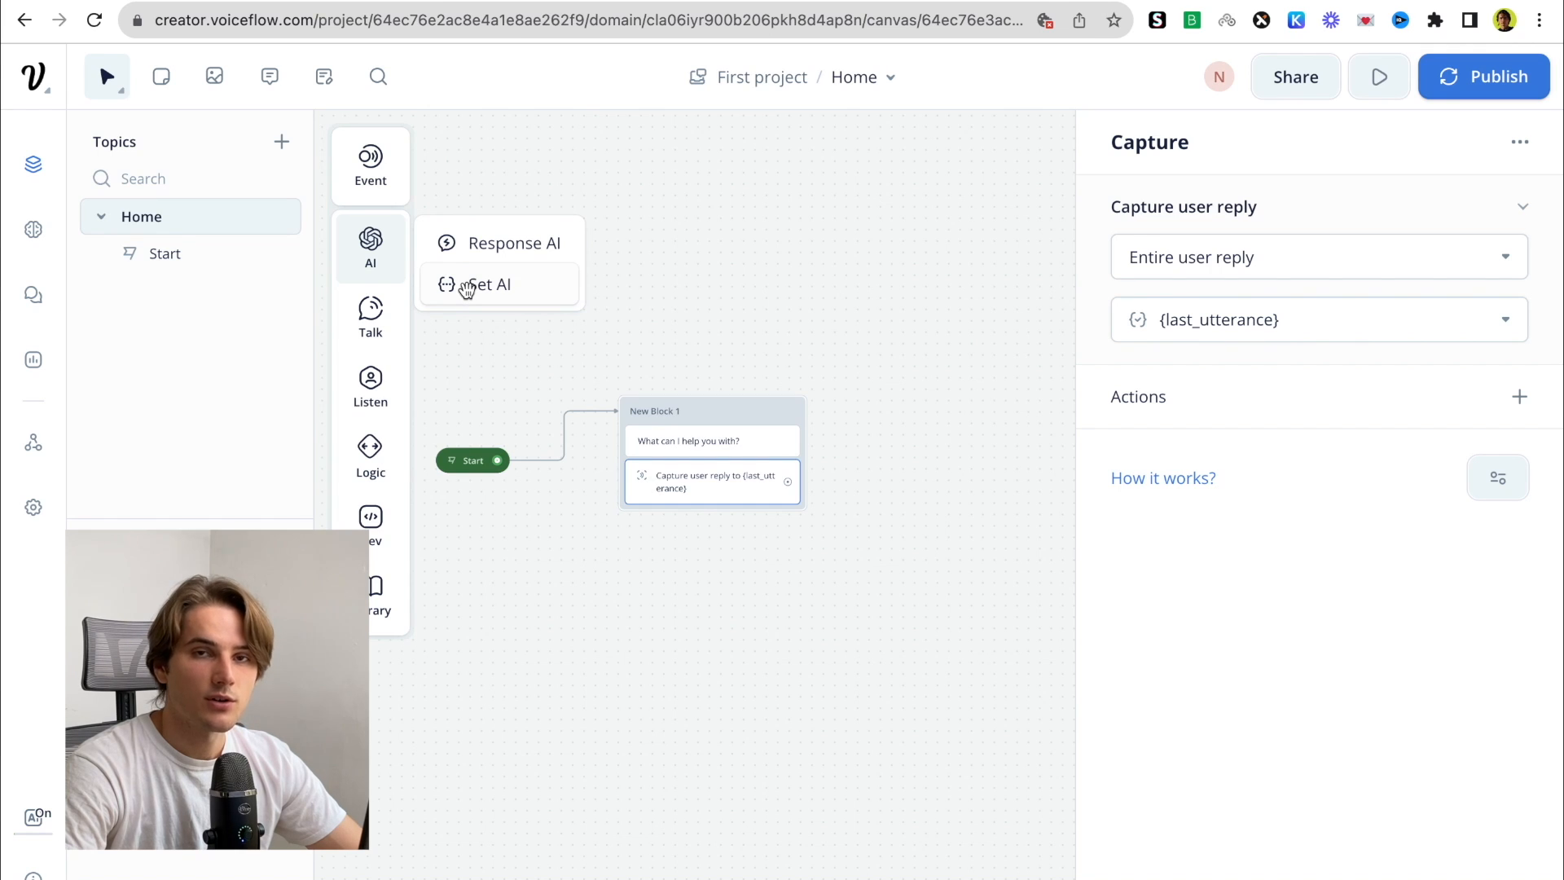
{"action": "mouse_move", "coordinate": [466, 289]}
{"action": "left_mouse_down"}
{"action": "mouse_move", "coordinate": [978, 435]}
{"action": "mouse_move", "coordinate": [947, 453]}
{"action": "mouse_move", "coordinate": [985, 416]}
{"action": "left_mouse_up"}
{"action": "left_click", "coordinate": [984, 395]}
{"action": "left_click", "coordinate": [963, 450]}
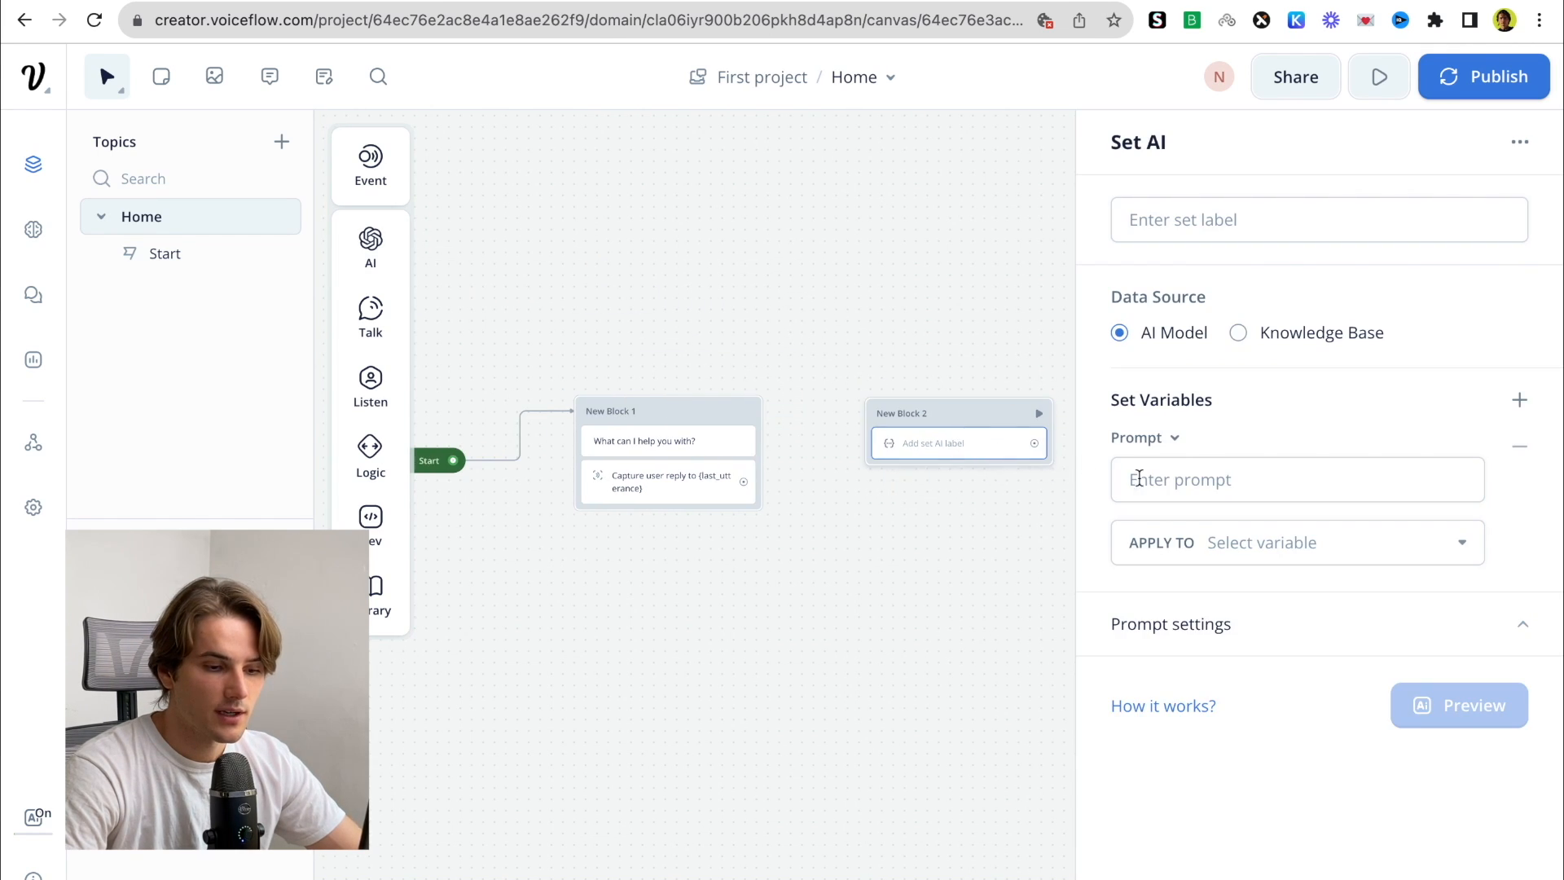
Write a Set AI prompt classifying the user's sentiment (mad, frustrated, confused, curious, scared, bored, annoyed) from {last_utterance}, and apply it to the sentiment variable
{"action": "left_click", "coordinate": [1217, 480]}
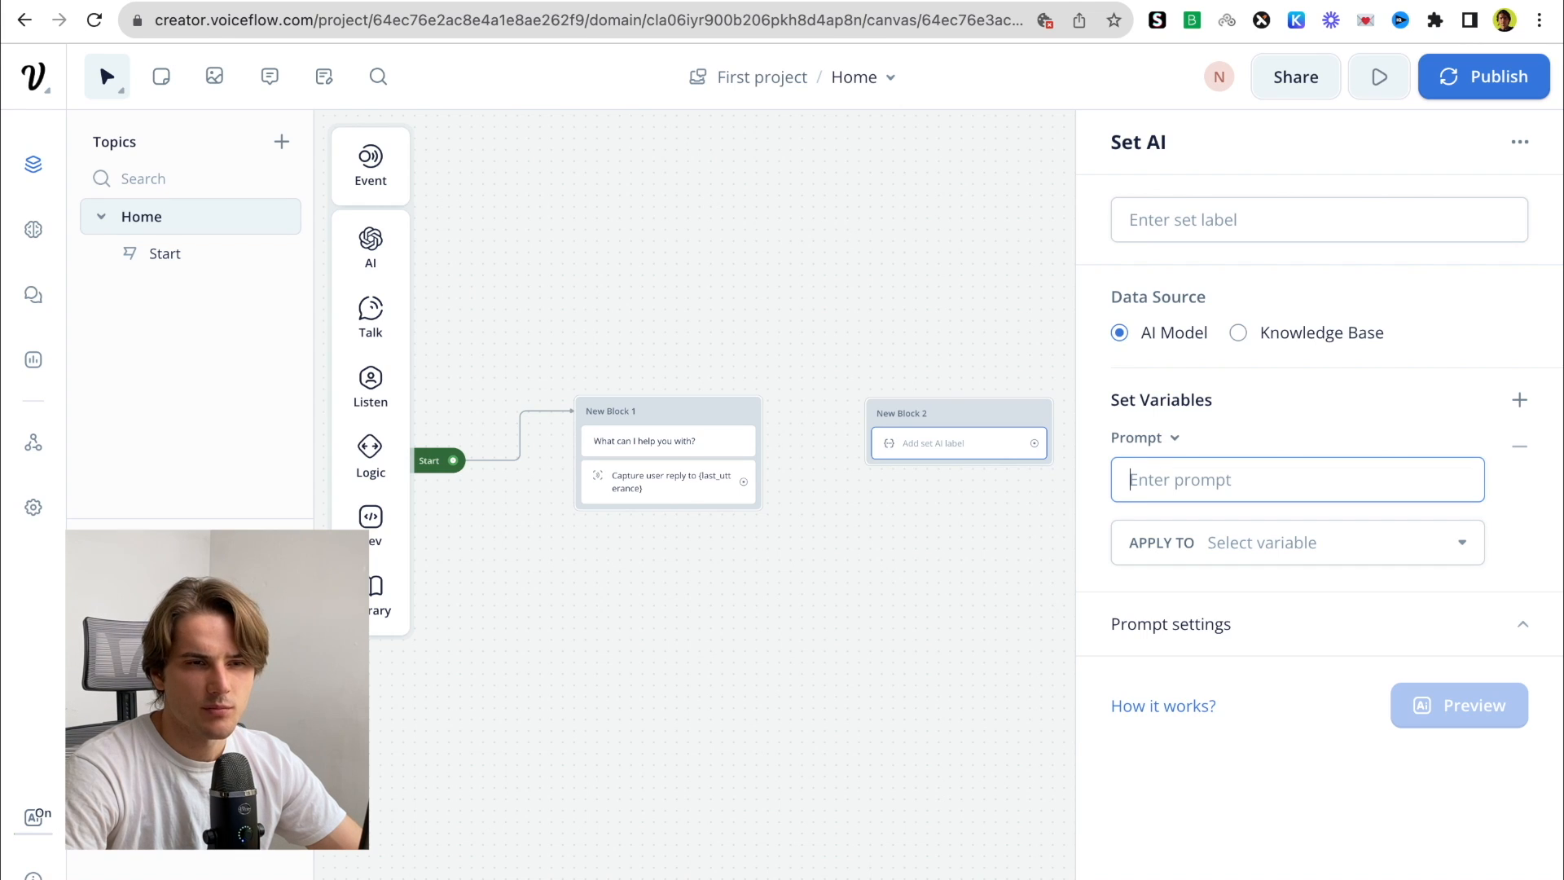
{"action": "key", "text": "super+Tab"}
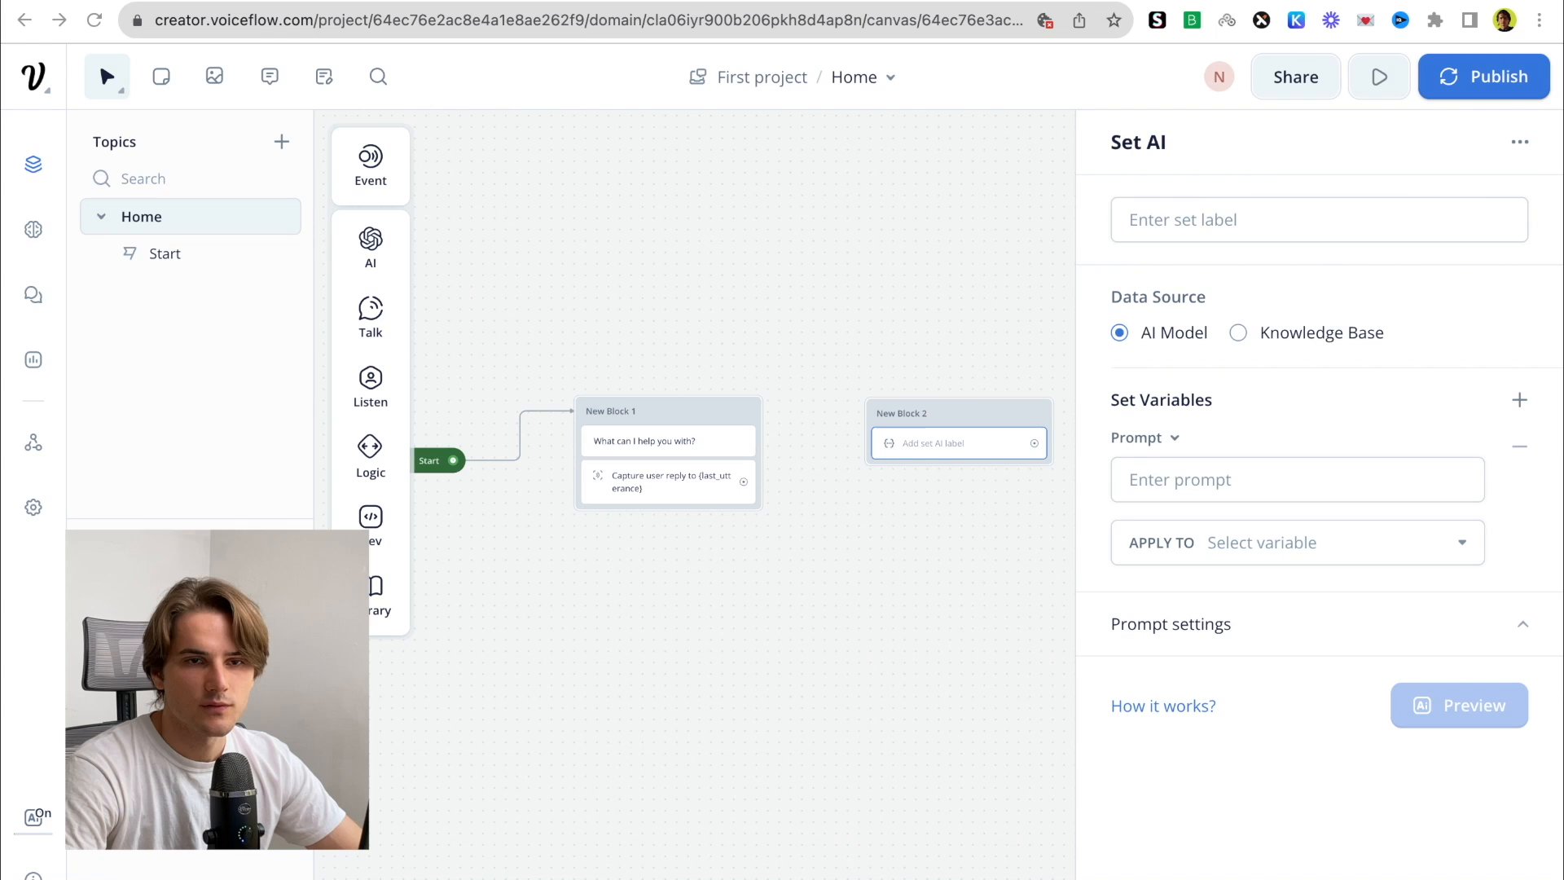
{"action": "left_click", "coordinate": [1409, 510]}
{"action": "type", "text": "Based on the user's last utterance, classify the user's sentiment. For example mad, frustrated, confused, curious, scared, bored, annoyed. User's last utterance: {last_utterance}"}
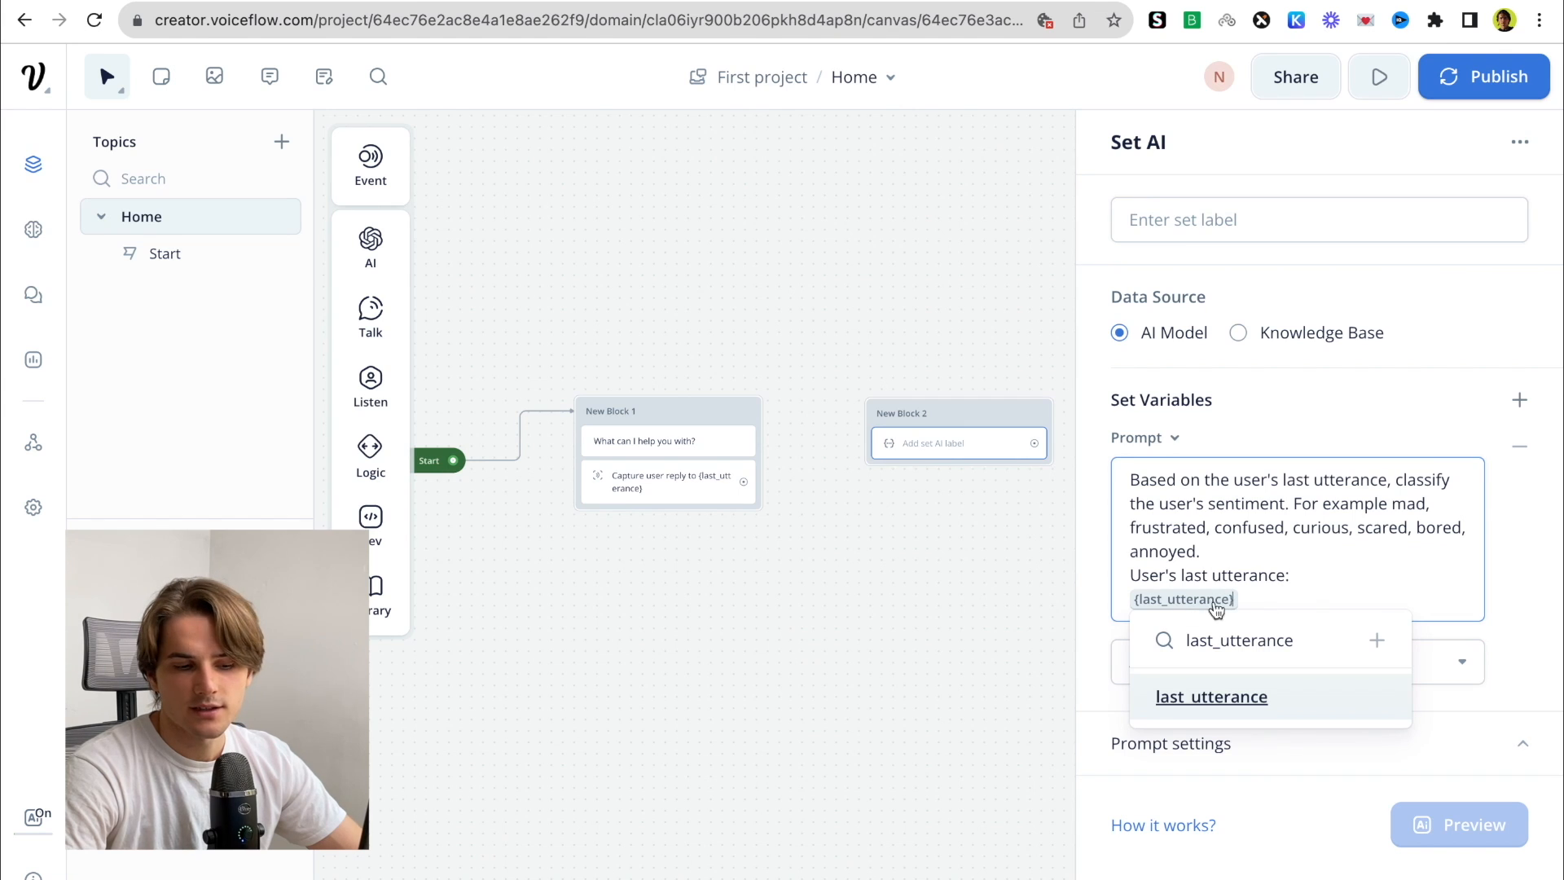
{"action": "left_click", "coordinate": [1264, 595]}
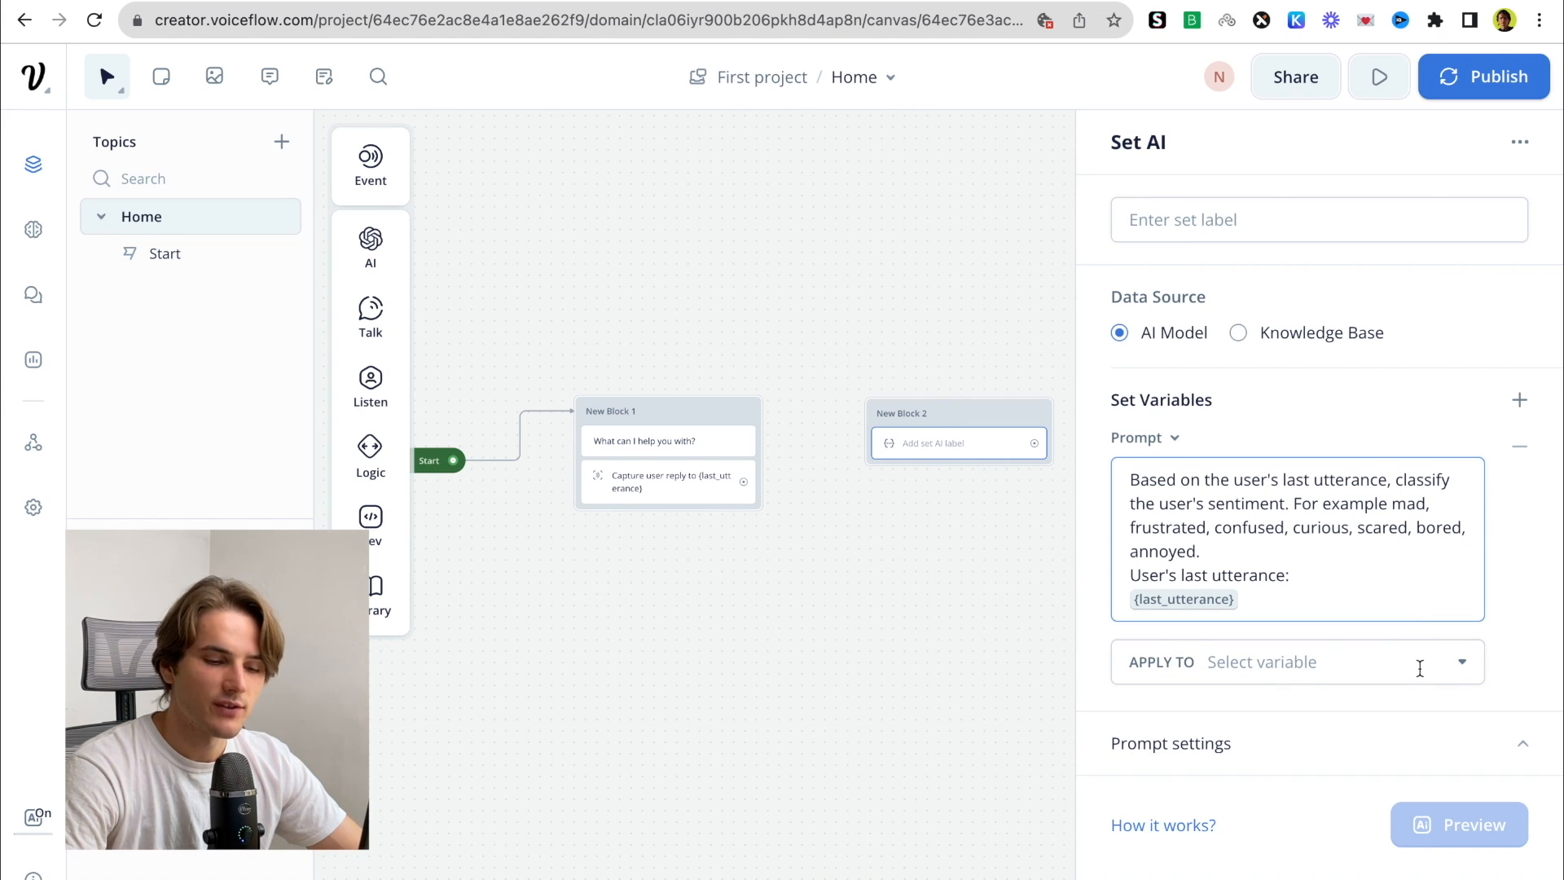
{"action": "left_click", "coordinate": [1464, 667]}
{"action": "scroll", "coordinate": [1254, 458], "scroll_direction": "down", "scroll_amount": 2}
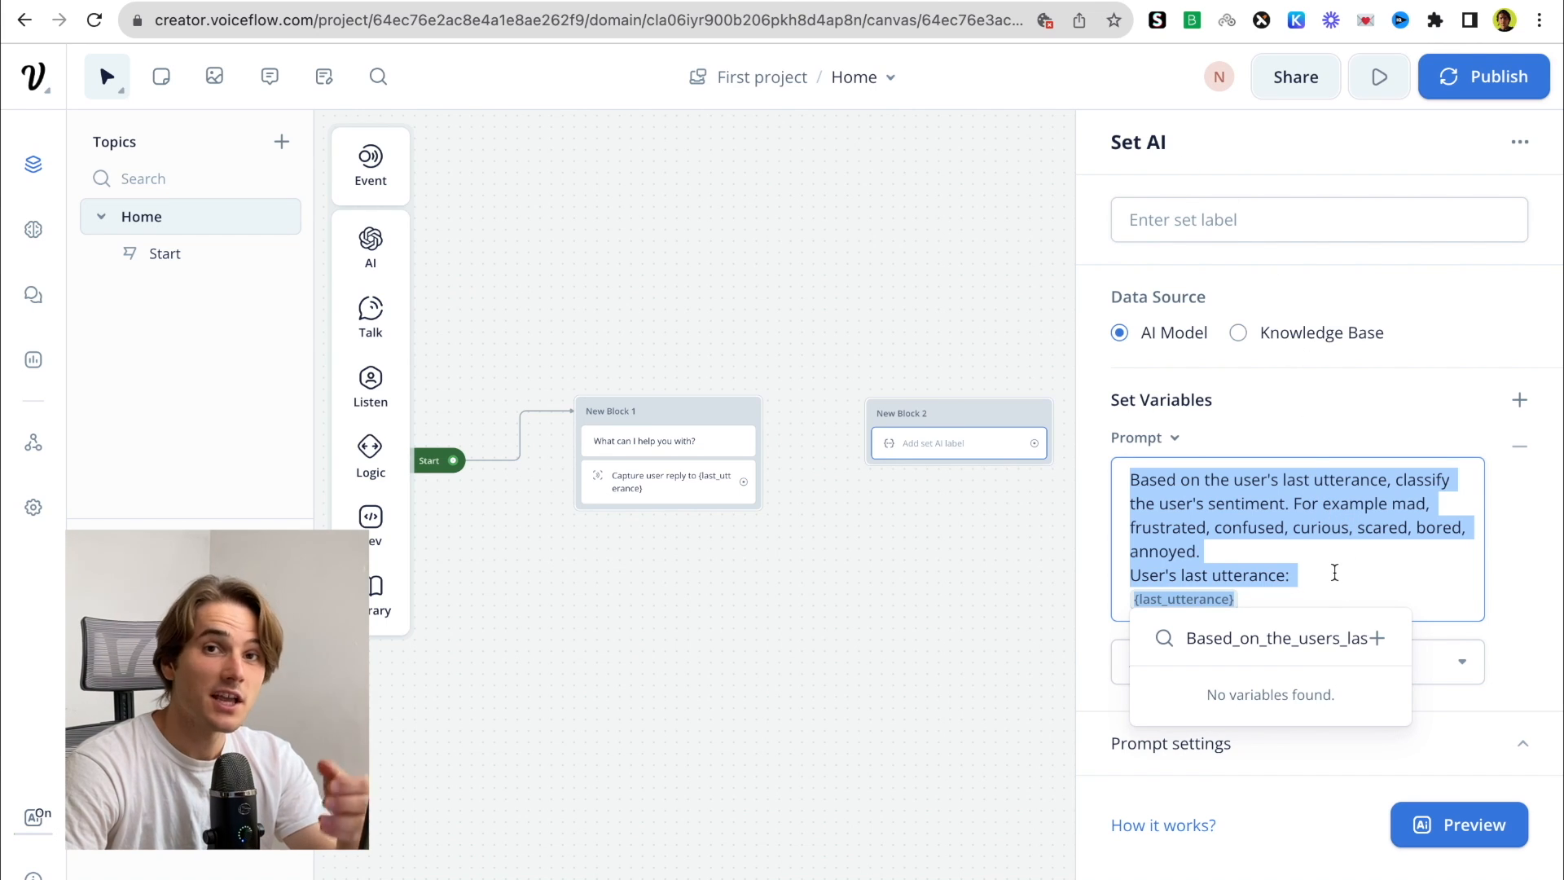
Connect the Capture step to the Set AI block and add a Response AI step as a new block beside it
{"action": "left_click_drag", "start_coordinate": [743, 482], "coordinate": [1030, 437]}
{"action": "scroll", "coordinate": [1030, 438], "scroll_direction": "right", "scroll_amount": 4}
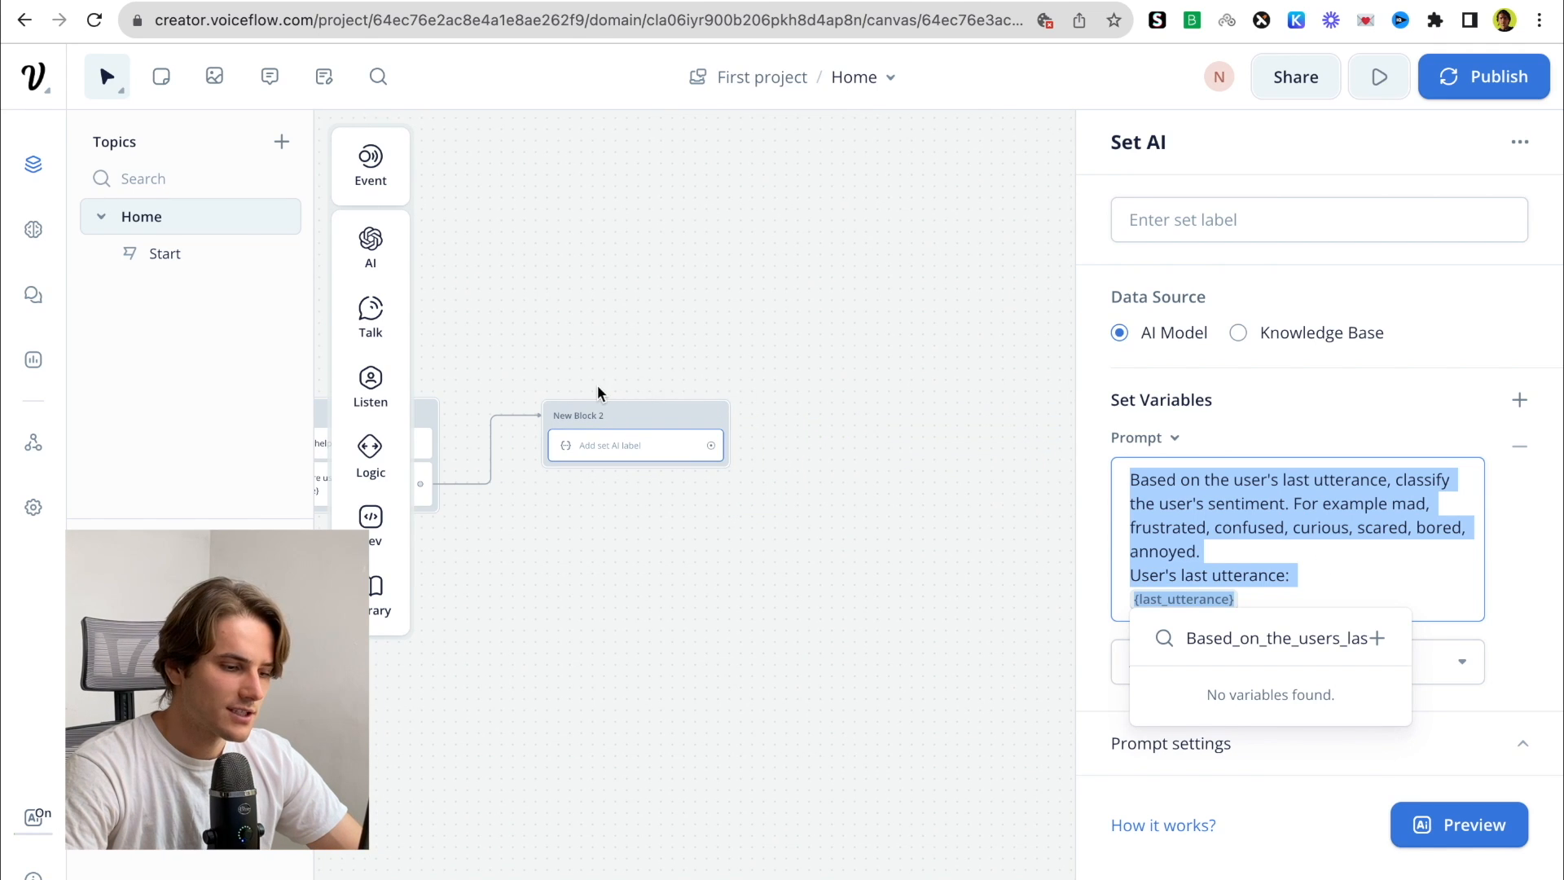
{"action": "scroll", "coordinate": [598, 384], "scroll_direction": "left", "scroll_amount": 1}
{"action": "mouse_move", "coordinate": [381, 251]}
{"action": "left_click_drag", "start_coordinate": [510, 256], "coordinate": [963, 450]}
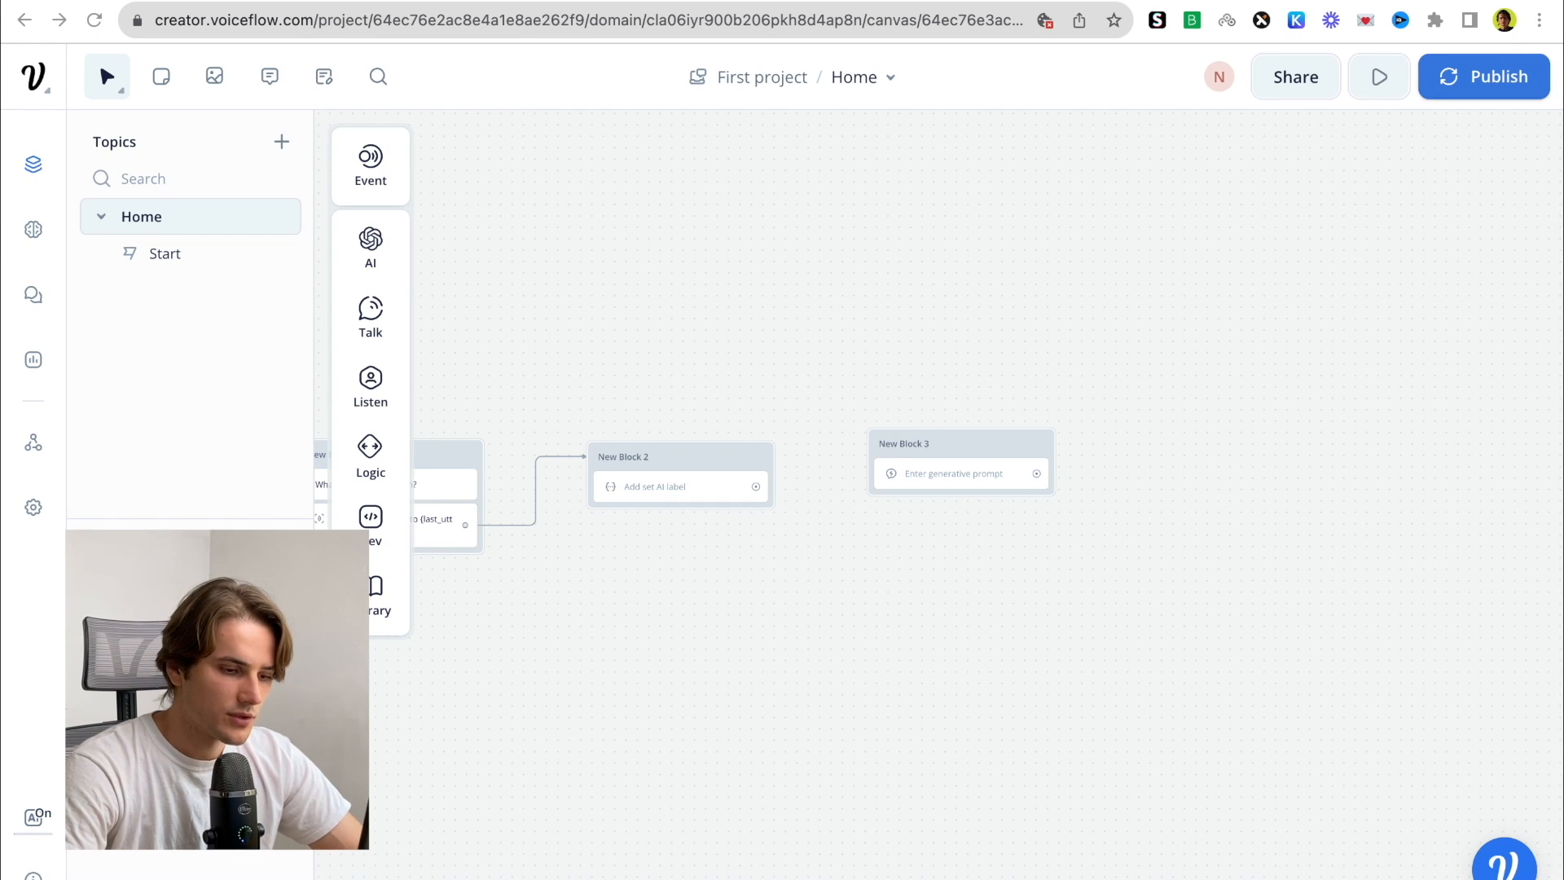
Give Response AI a beauty-store support bot prompt that acknowledges and comforts the user based on {sentiment}, and connect the Set AI block to it
{"action": "left_click", "coordinate": [958, 471]}
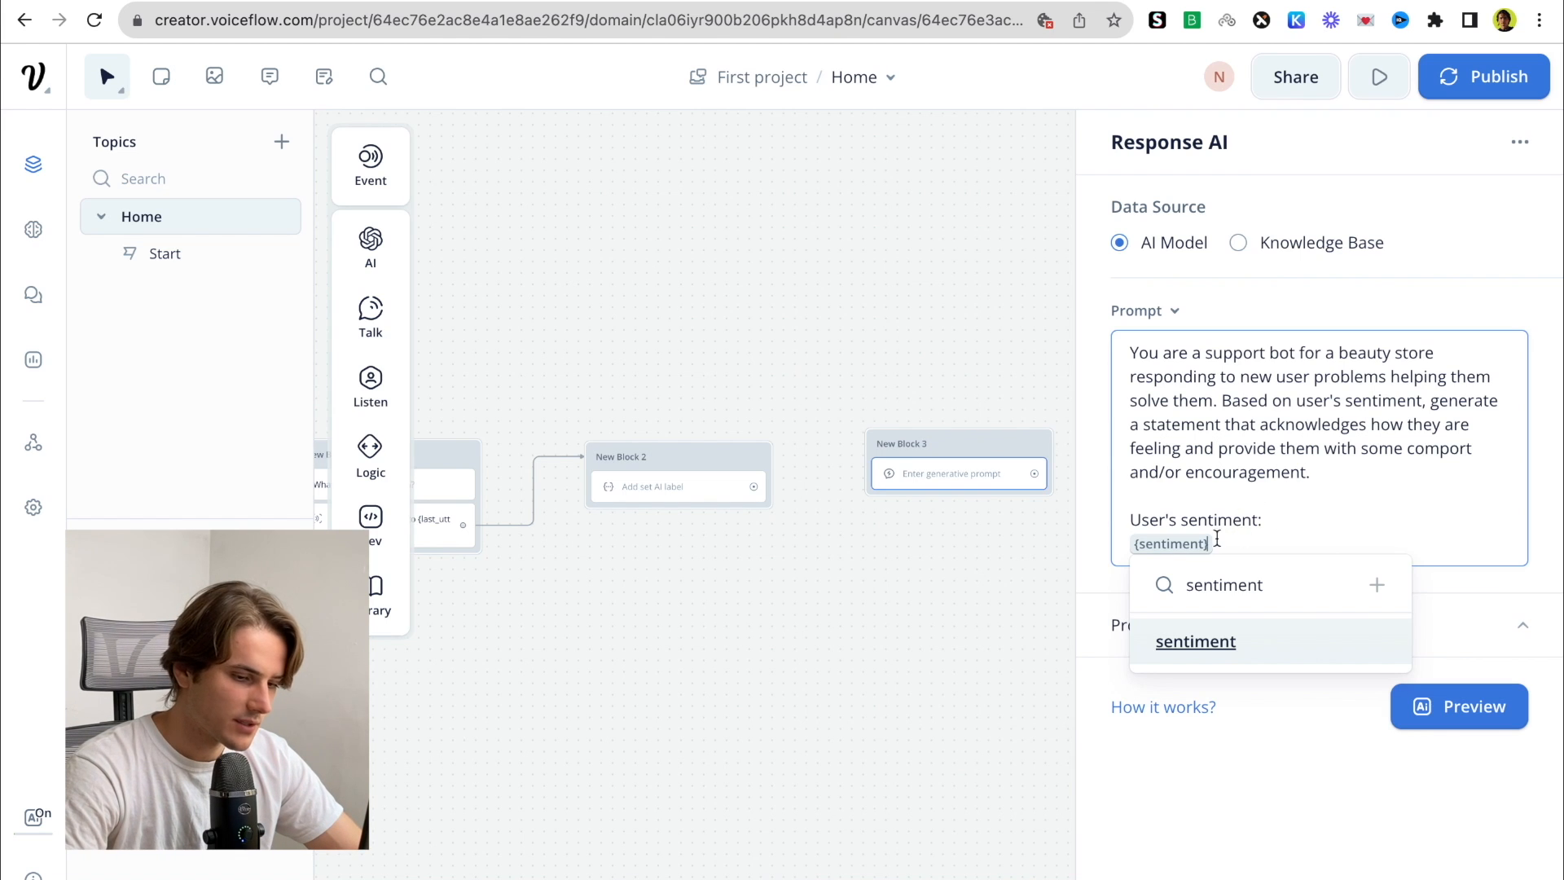
{"action": "left_click", "coordinate": [1010, 619]}
{"action": "left_click_drag", "start_coordinate": [773, 495], "coordinate": [870, 459]}
{"action": "scroll", "coordinate": [716, 577], "scroll_direction": "left", "scroll_amount": 5}
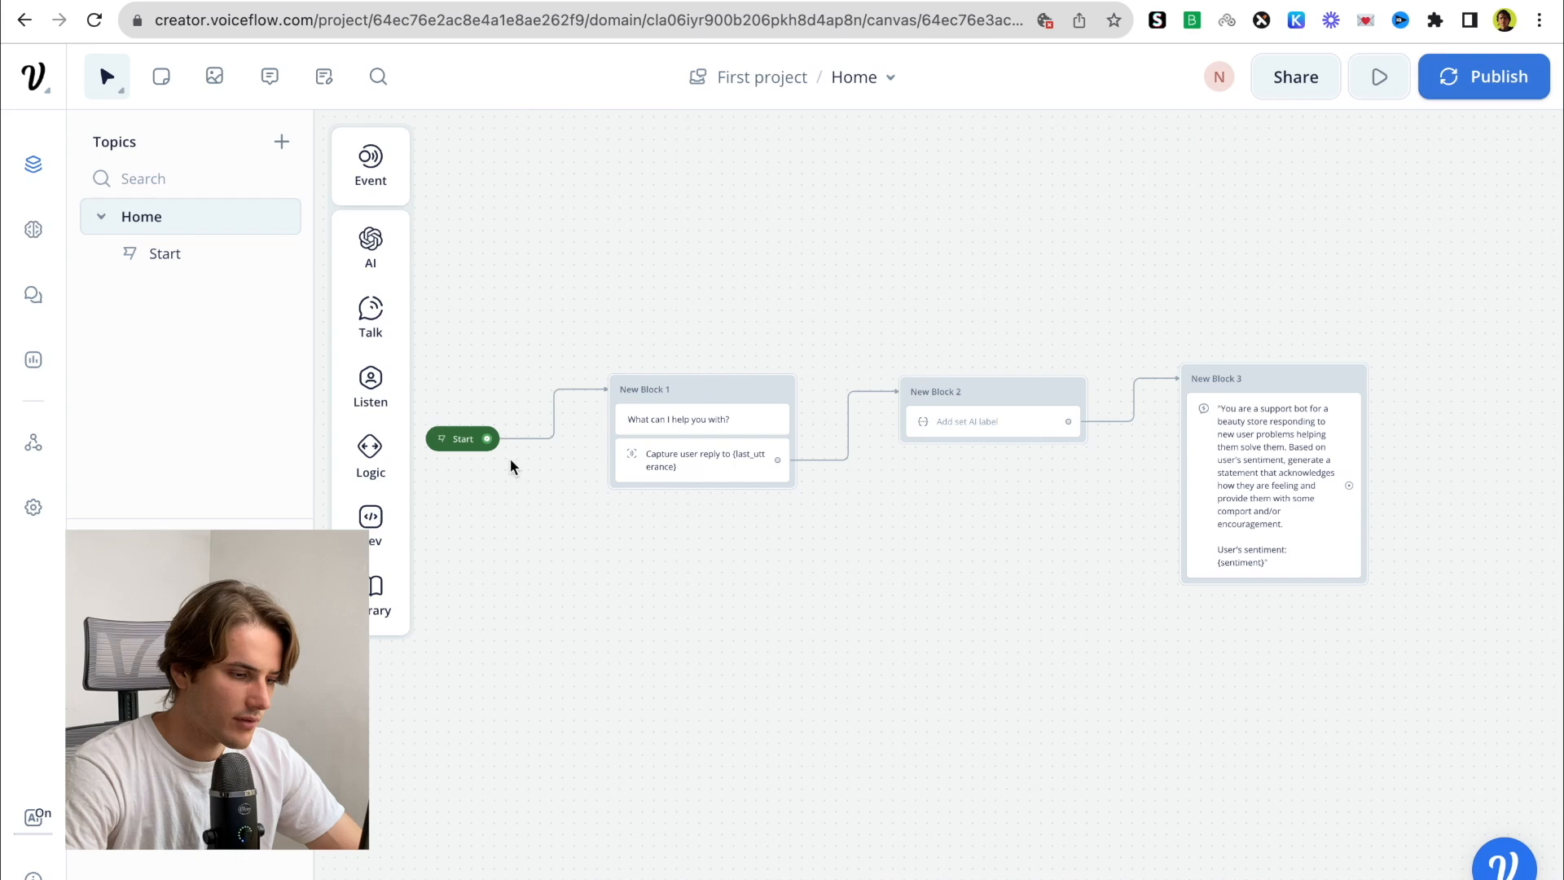
Test-run the flow from the Start block and reply "My package didn't arrive."
{"action": "left_click", "coordinate": [447, 441]}
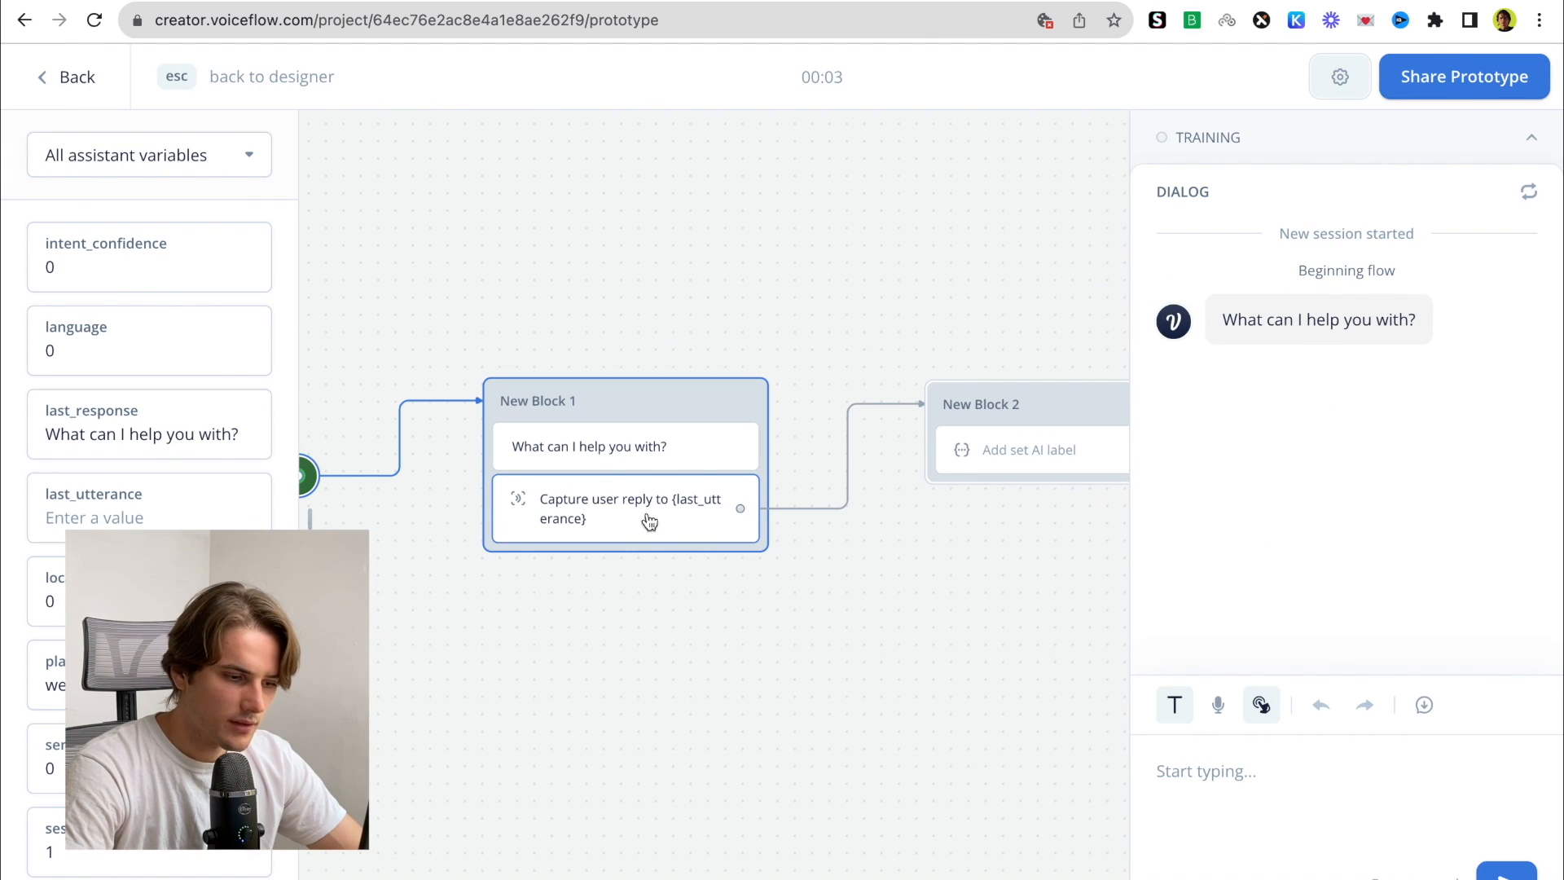
{"action": "left_click", "coordinate": [1259, 785]}
{"action": "type", "text": "My pa"}
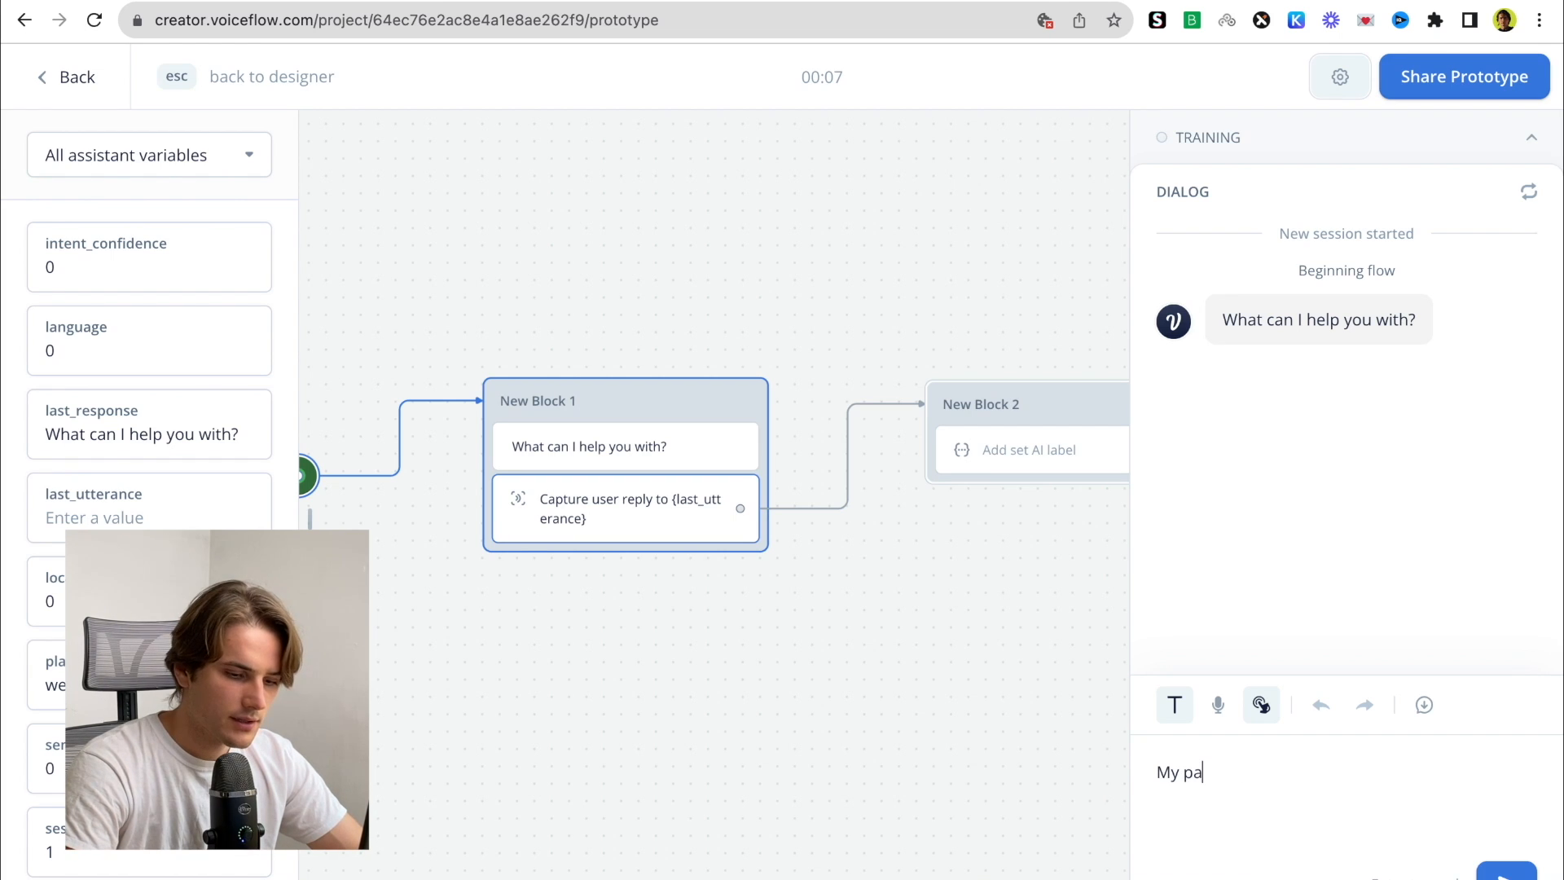
{"action": "type", "text": "ckage didn"}
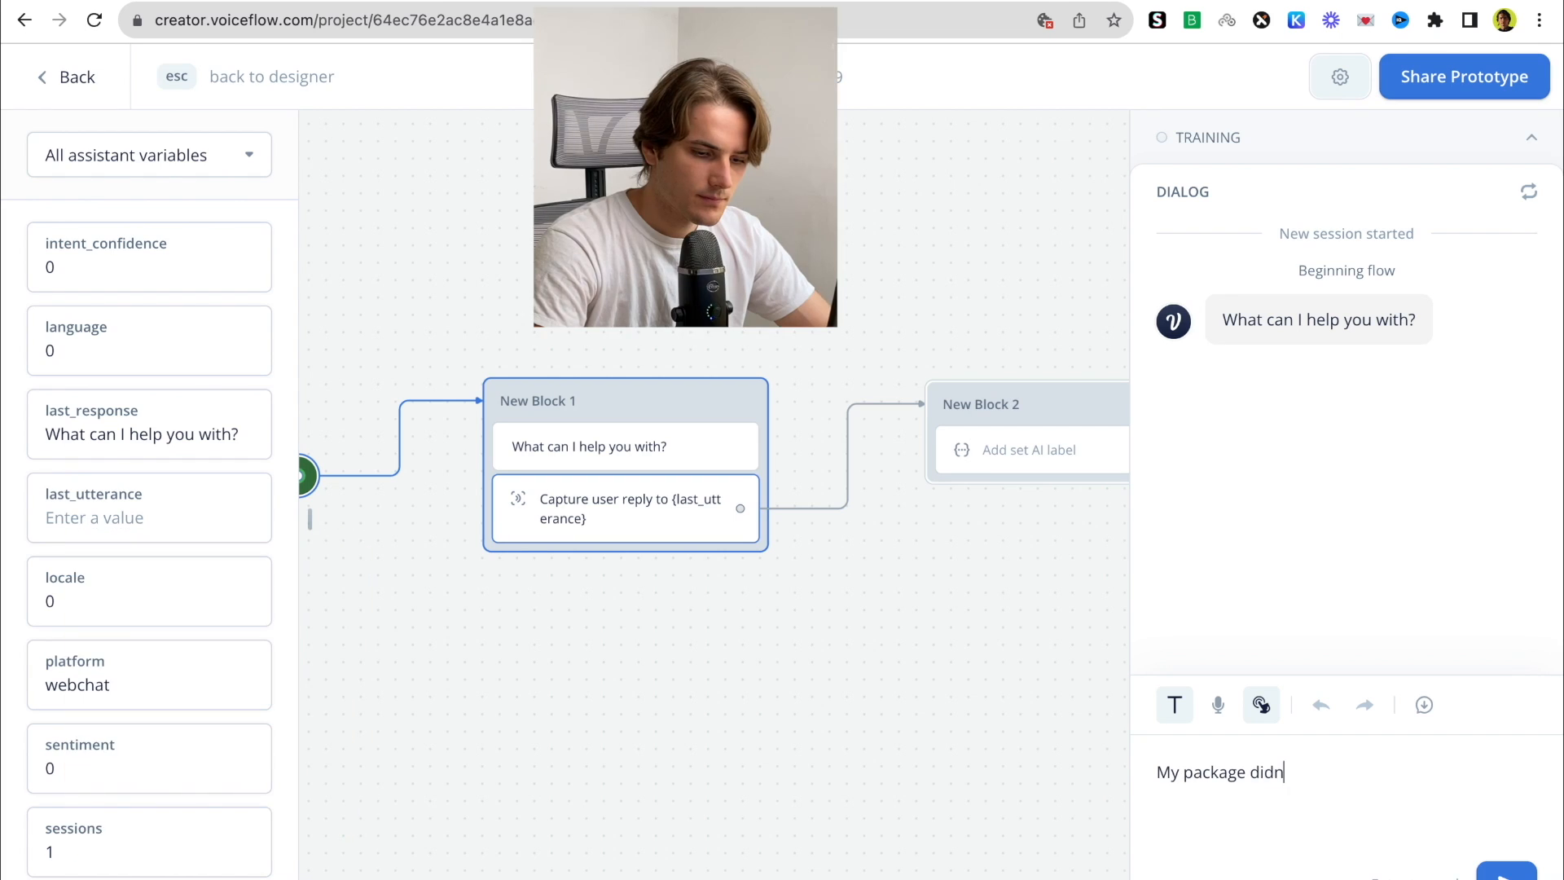
{"action": "type", "text": "'t arr"}
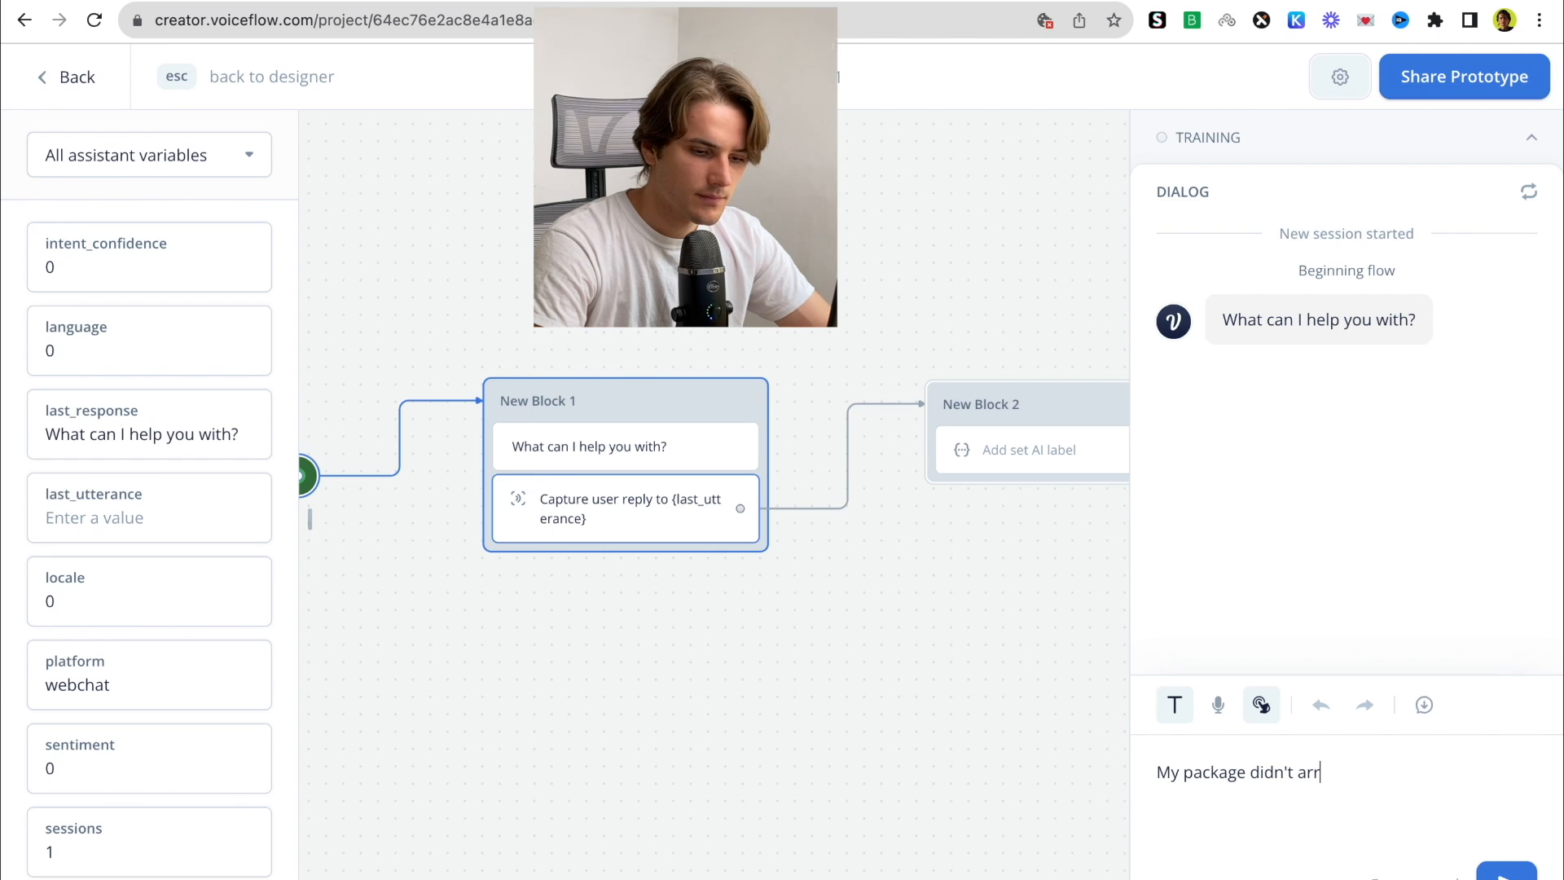
{"action": "type", "text": "ive."}
{"action": "key", "text": "Return"}
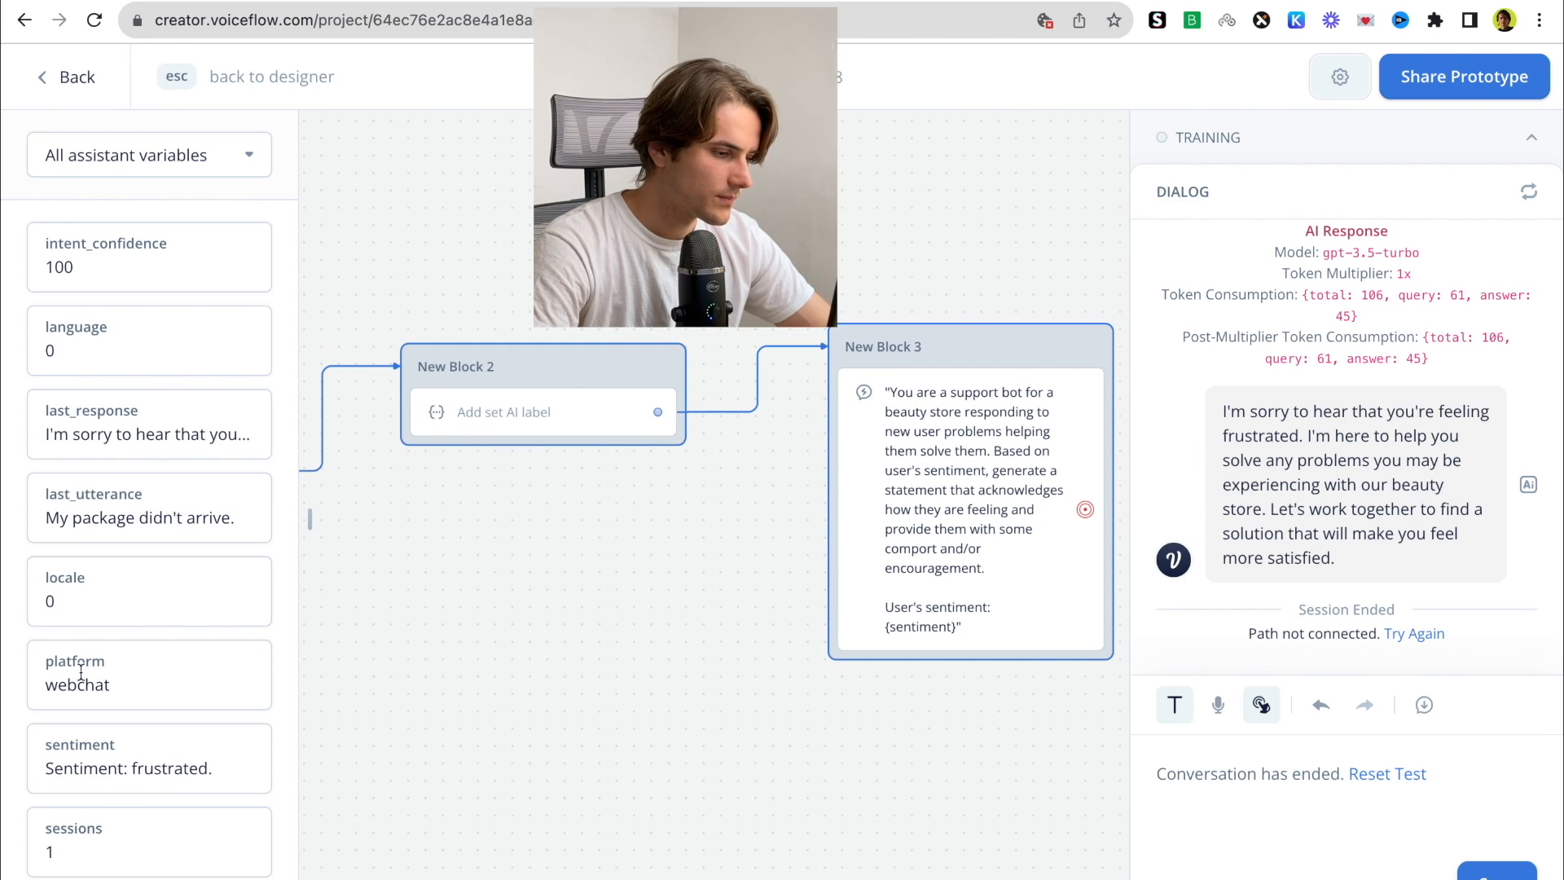
Examine the captured utterance, the sentiment variable, the AI response and the path taken through the blocks
{"action": "scroll", "coordinate": [104, 467], "scroll_direction": "down", "scroll_amount": 3}
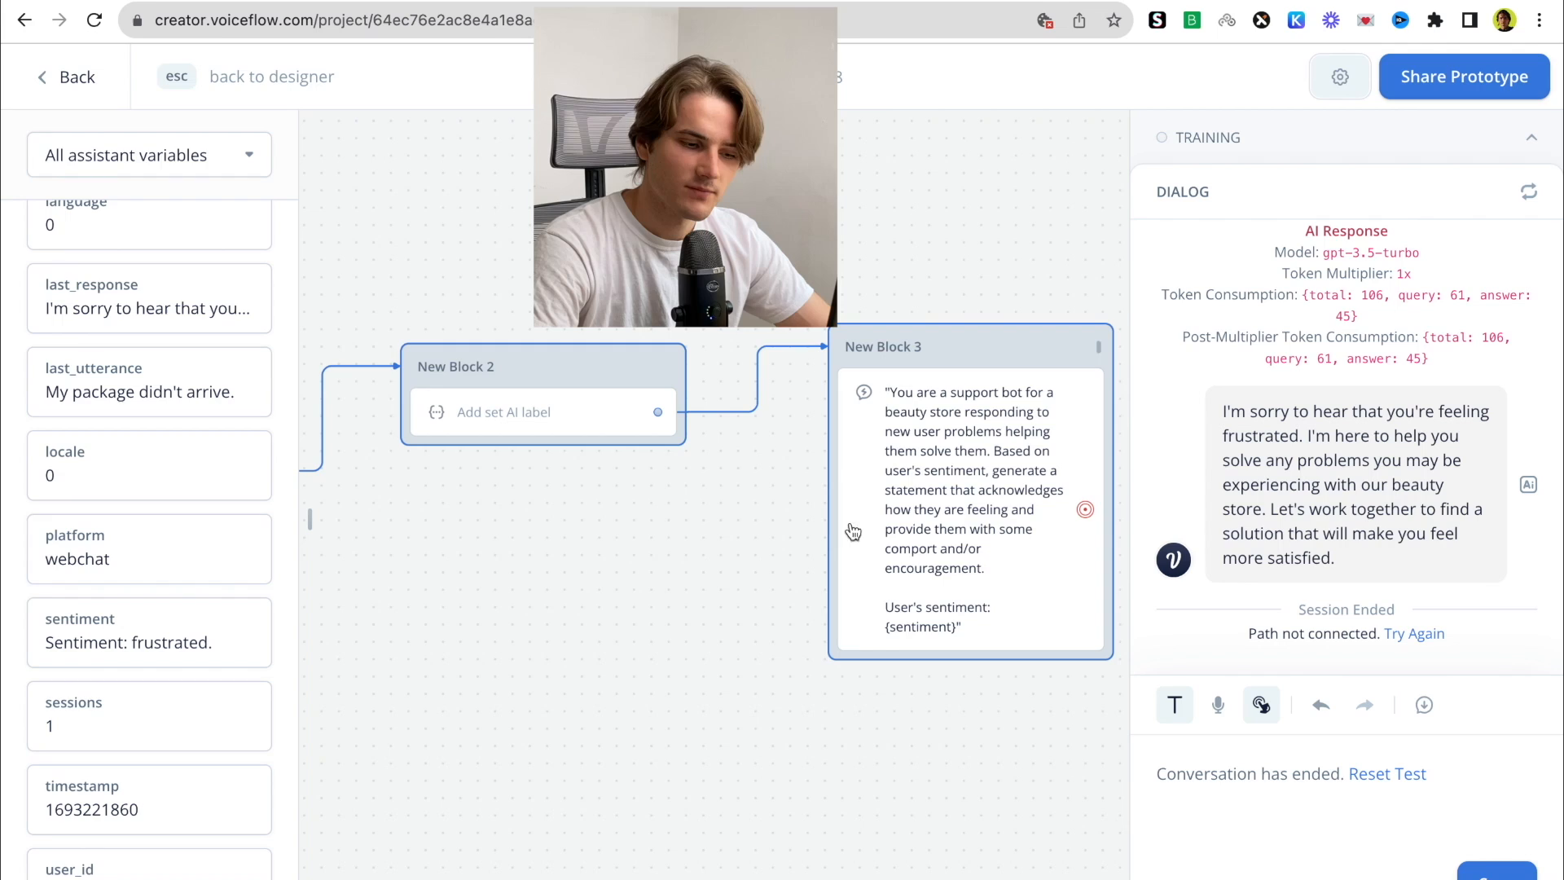
{"action": "scroll", "coordinate": [853, 532], "scroll_direction": "right", "scroll_amount": 3}
{"action": "scroll", "coordinate": [853, 532], "scroll_direction": "up", "scroll_amount": 1}
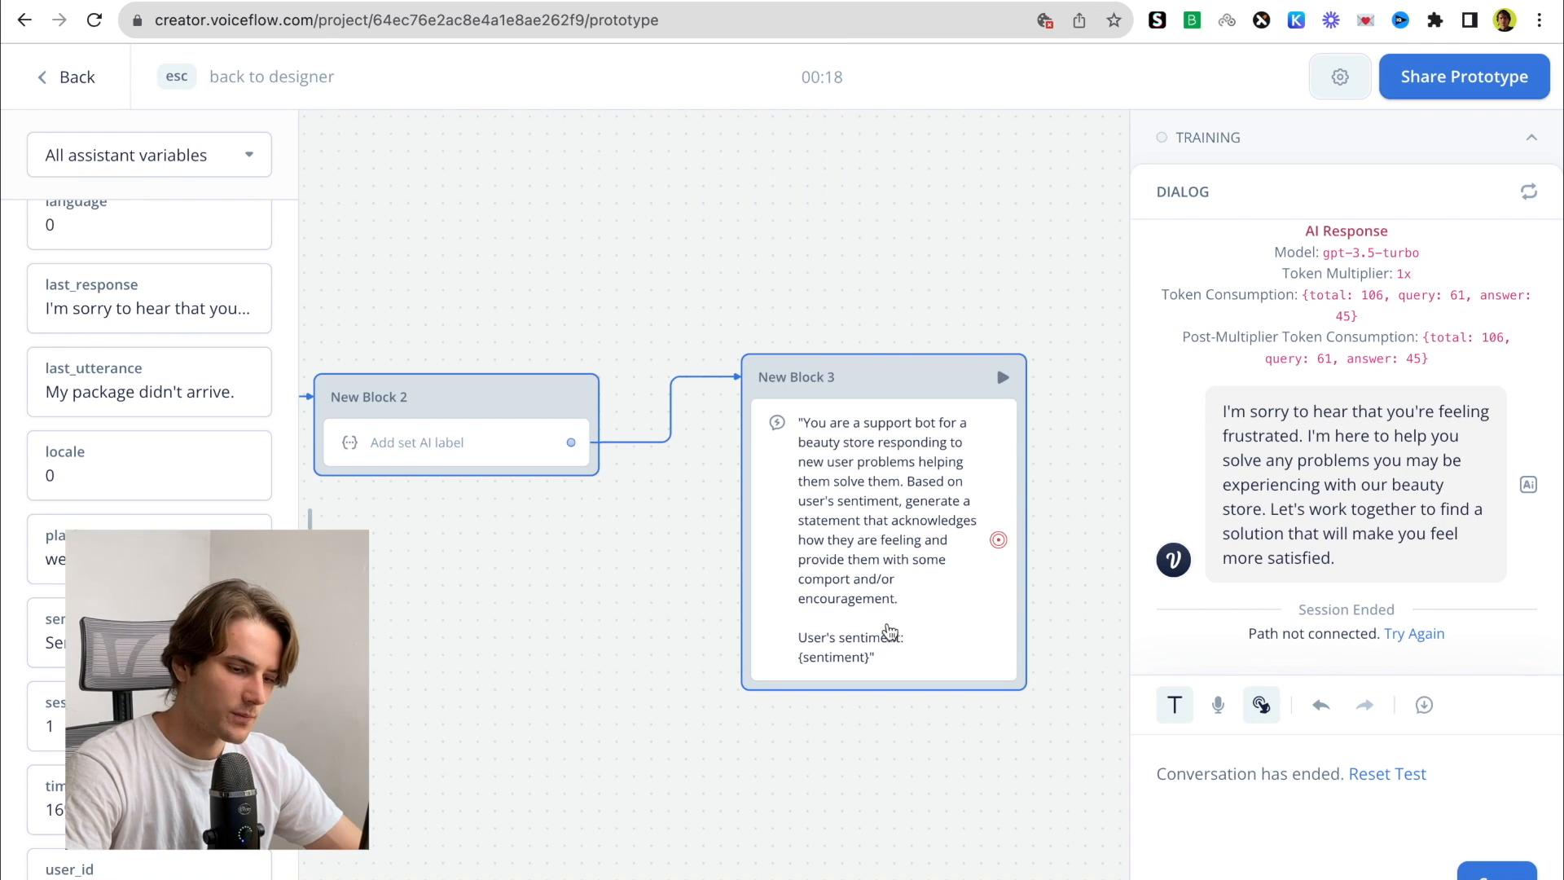
{"action": "scroll", "coordinate": [667, 691], "scroll_direction": "down", "scroll_amount": 4}
{"action": "scroll", "coordinate": [667, 692], "scroll_direction": "left", "scroll_amount": 3}
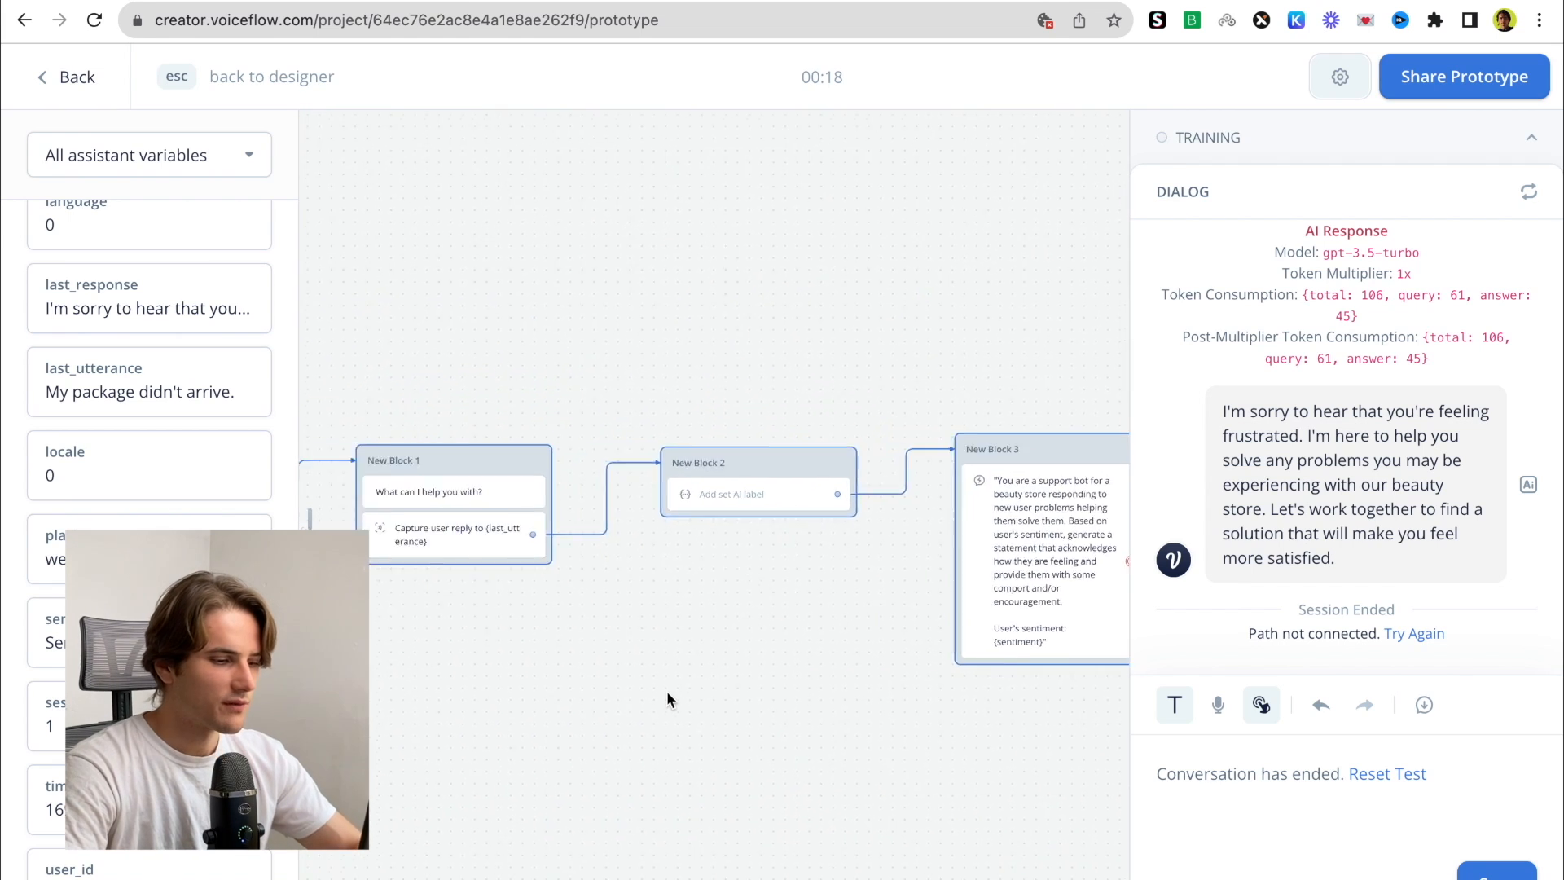
{"action": "scroll", "coordinate": [666, 690], "scroll_direction": "left", "scroll_amount": 4}
{"action": "scroll", "coordinate": [666, 691], "scroll_direction": "down", "scroll_amount": 1}
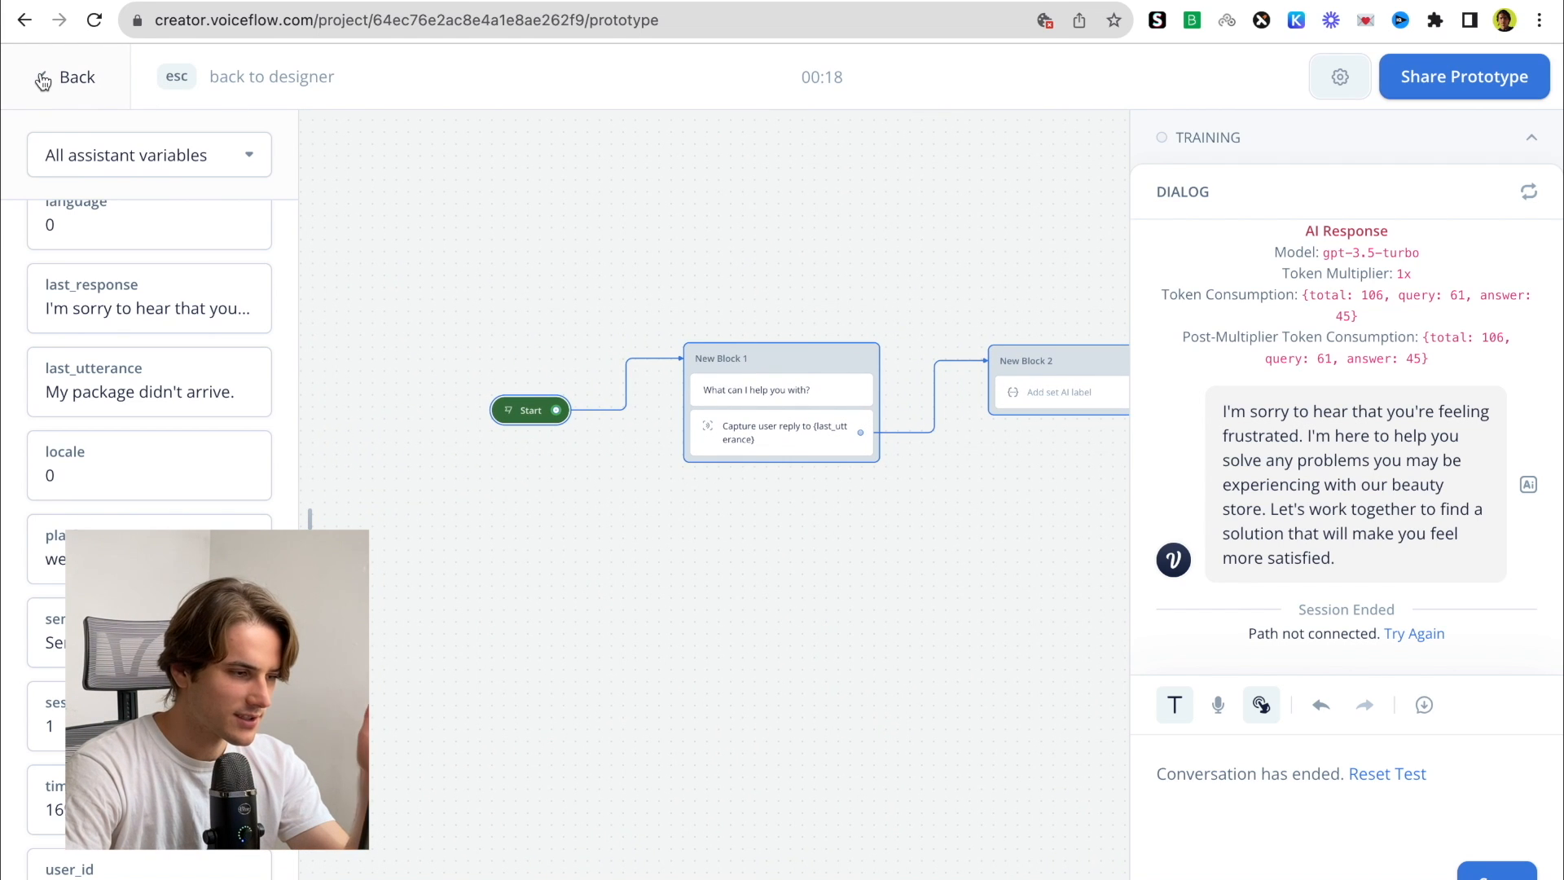
Leave the test run and remove the Capture step and the Set AI and Response AI blocks, keeping only the text block after Start
{"action": "left_click", "coordinate": [43, 80]}
{"action": "mouse_move", "coordinate": [370, 244]}
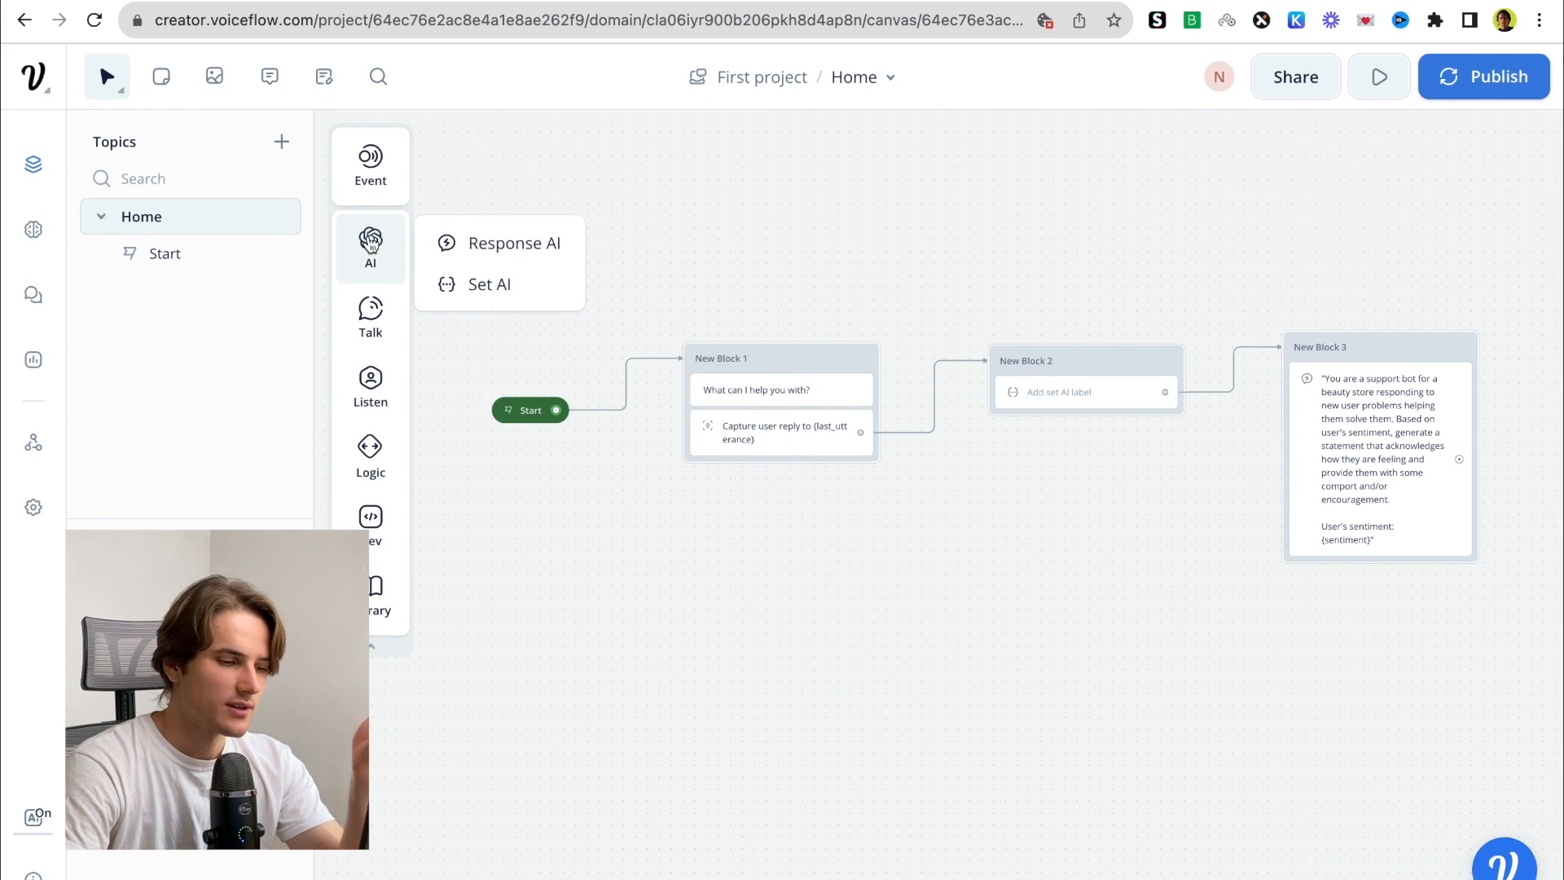
{"action": "mouse_move", "coordinate": [371, 314]}
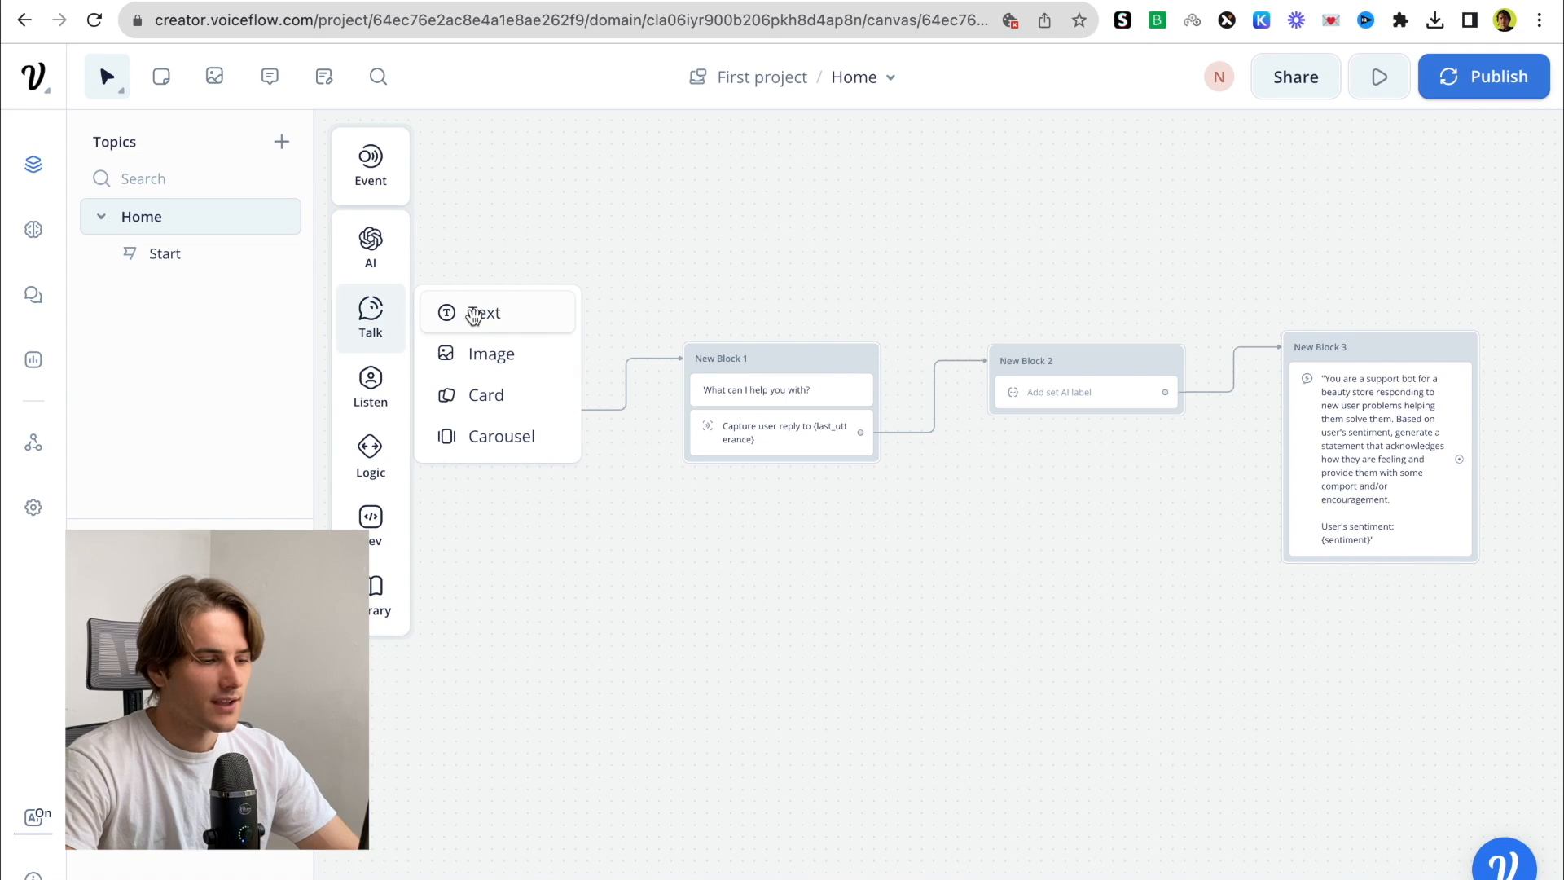
{"action": "left_click_drag", "start_coordinate": [1350, 627], "coordinate": [719, 320]}
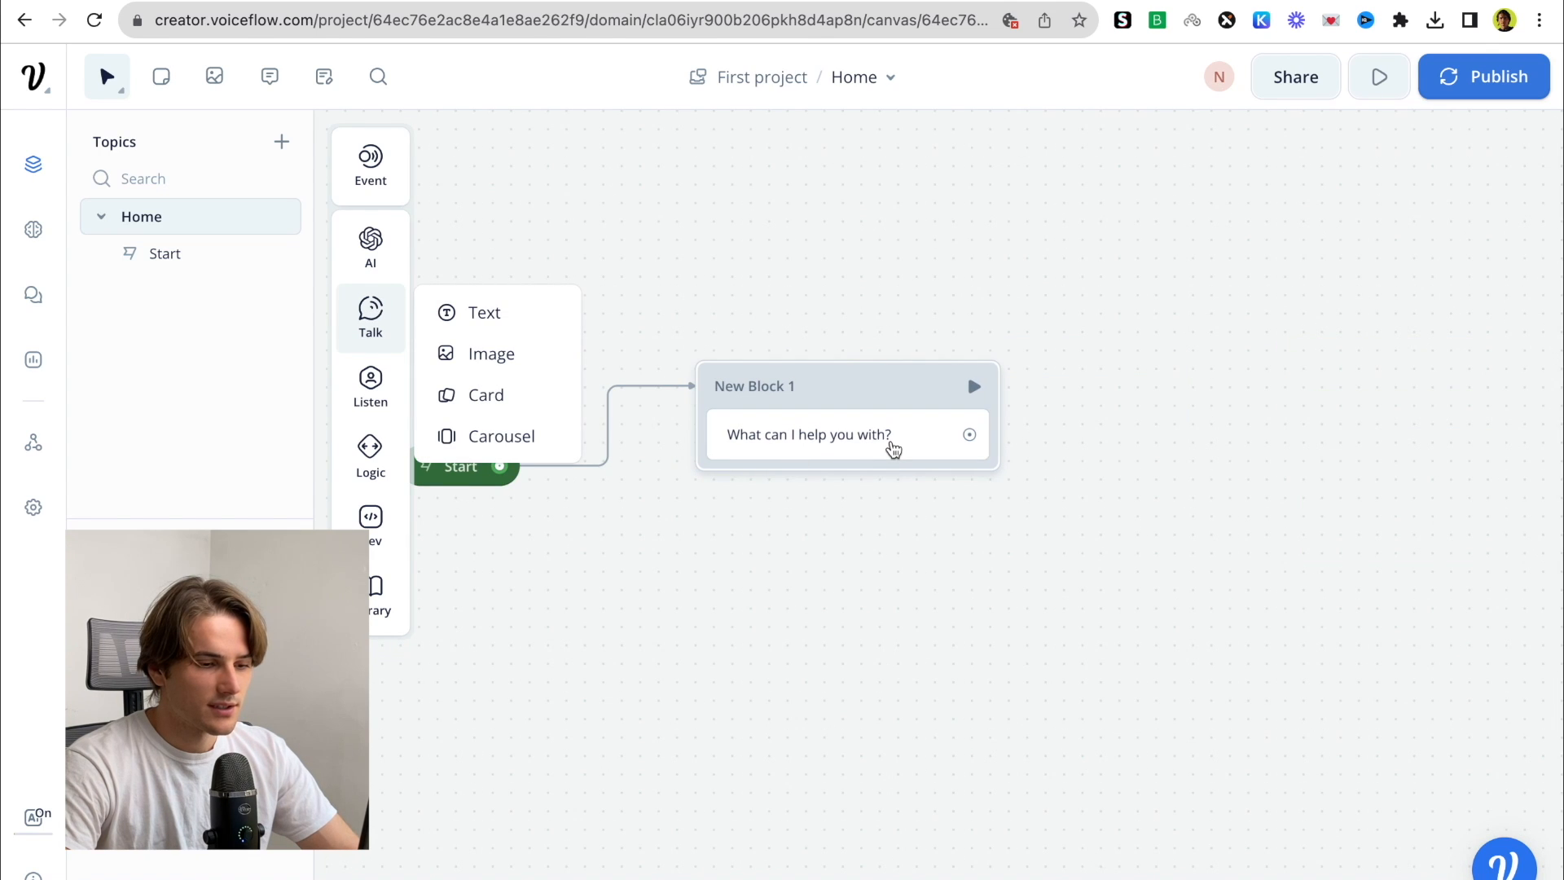
Add an Image step below the text reply "What can I help you with?" and upload mr-bean-funny.gif from the Desktop folder
{"action": "left_click", "coordinate": [893, 447]}
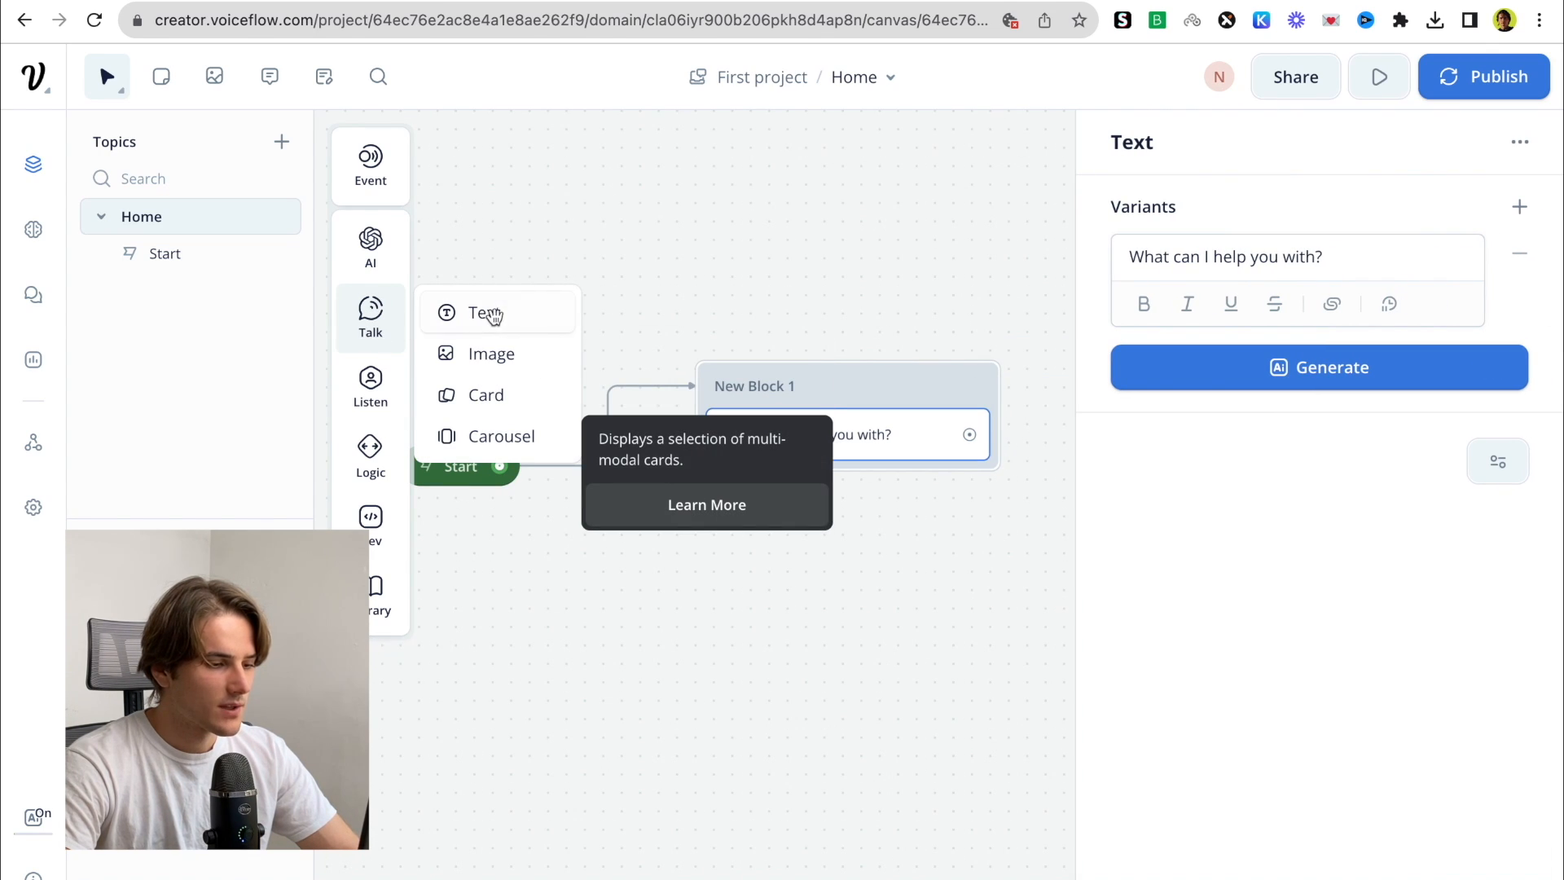
{"action": "mouse_move", "coordinate": [481, 357]}
{"action": "left_mouse_down"}
{"action": "mouse_move", "coordinate": [943, 426]}
{"action": "mouse_move", "coordinate": [901, 534]}
{"action": "mouse_move", "coordinate": [898, 516]}
{"action": "left_mouse_up"}
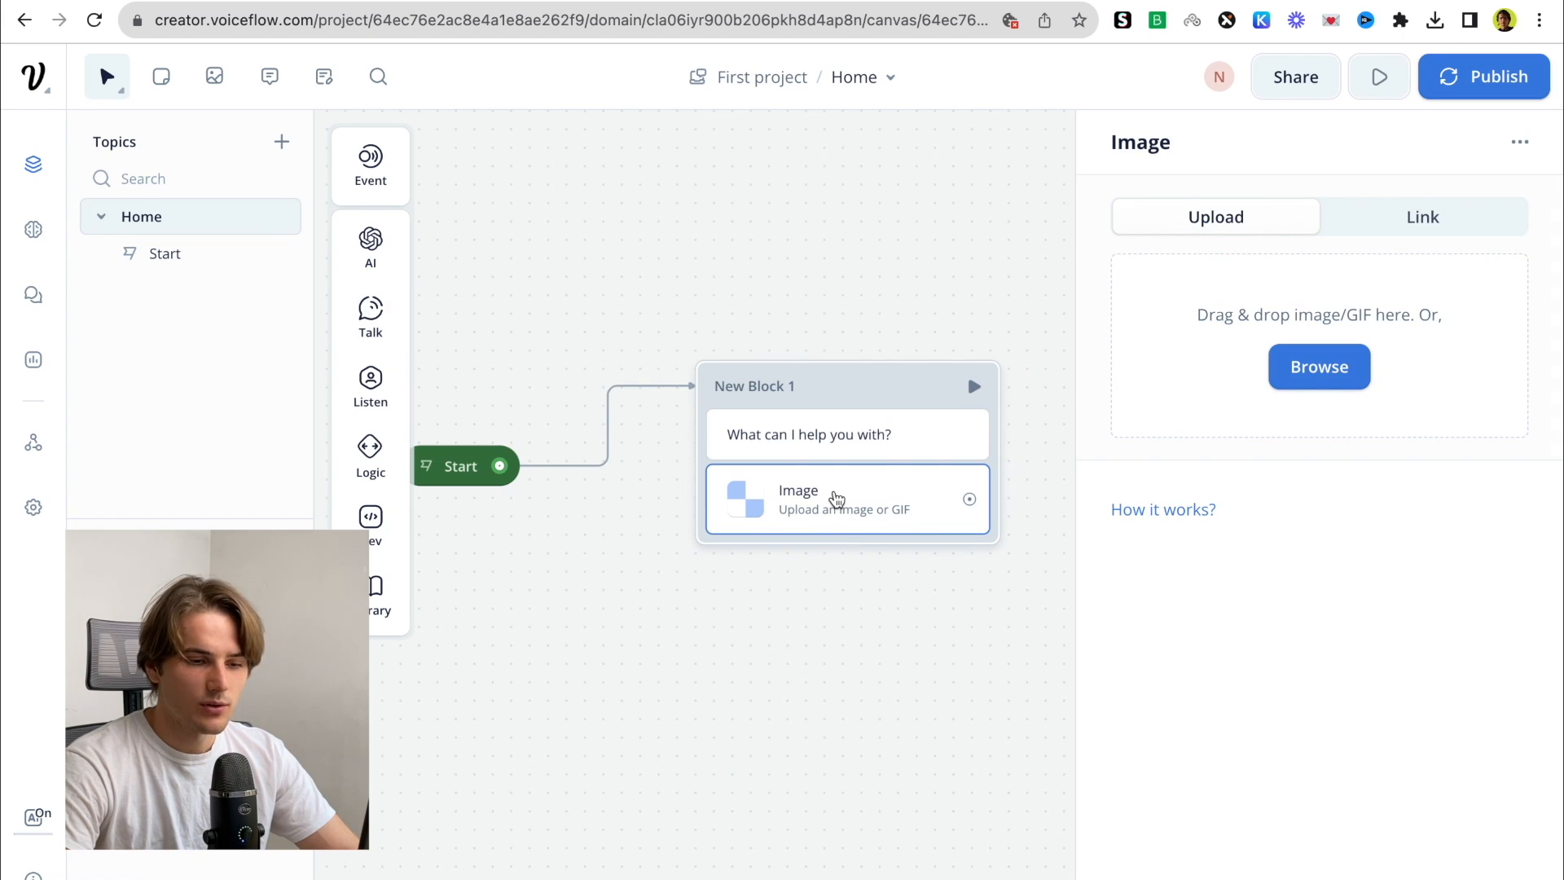
{"action": "left_click", "coordinate": [1318, 374]}
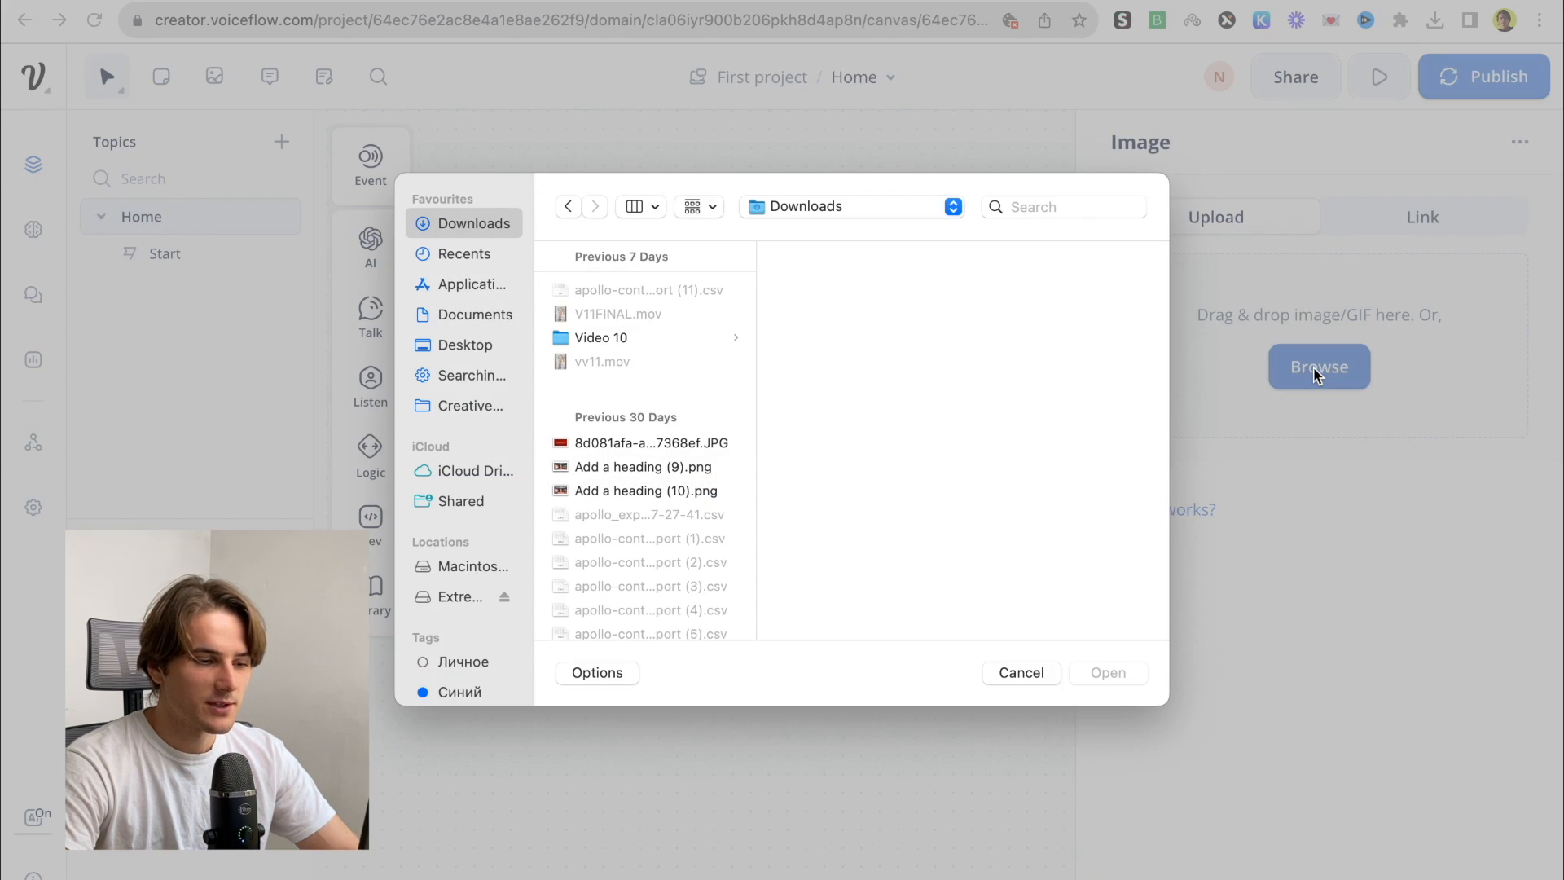
{"action": "left_click", "coordinate": [461, 343]}
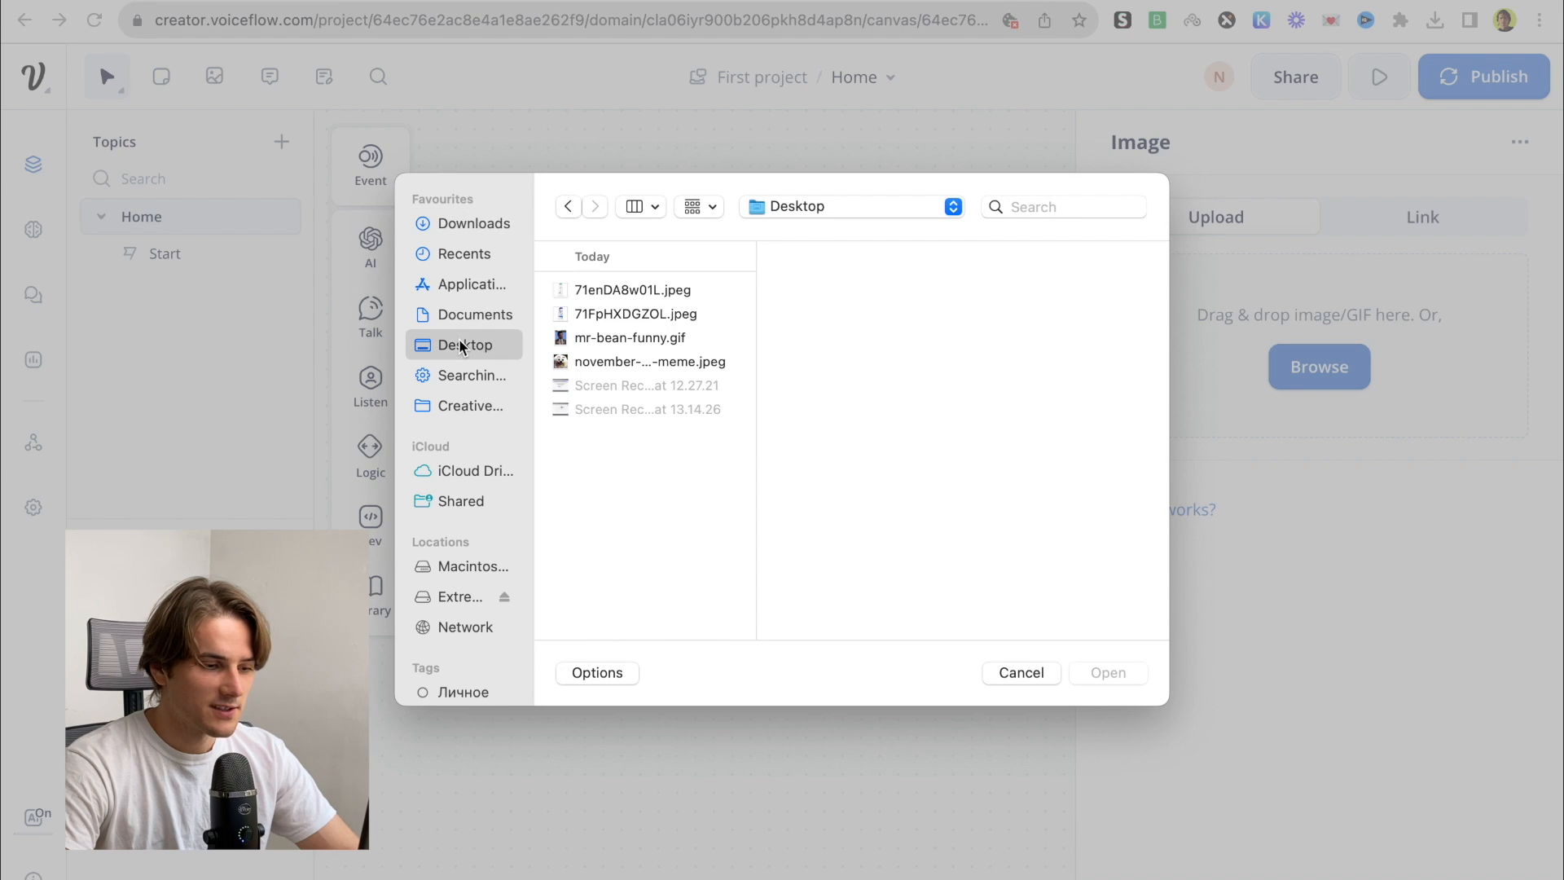
{"action": "left_click", "coordinate": [596, 315]}
{"action": "left_click", "coordinate": [1108, 672]}
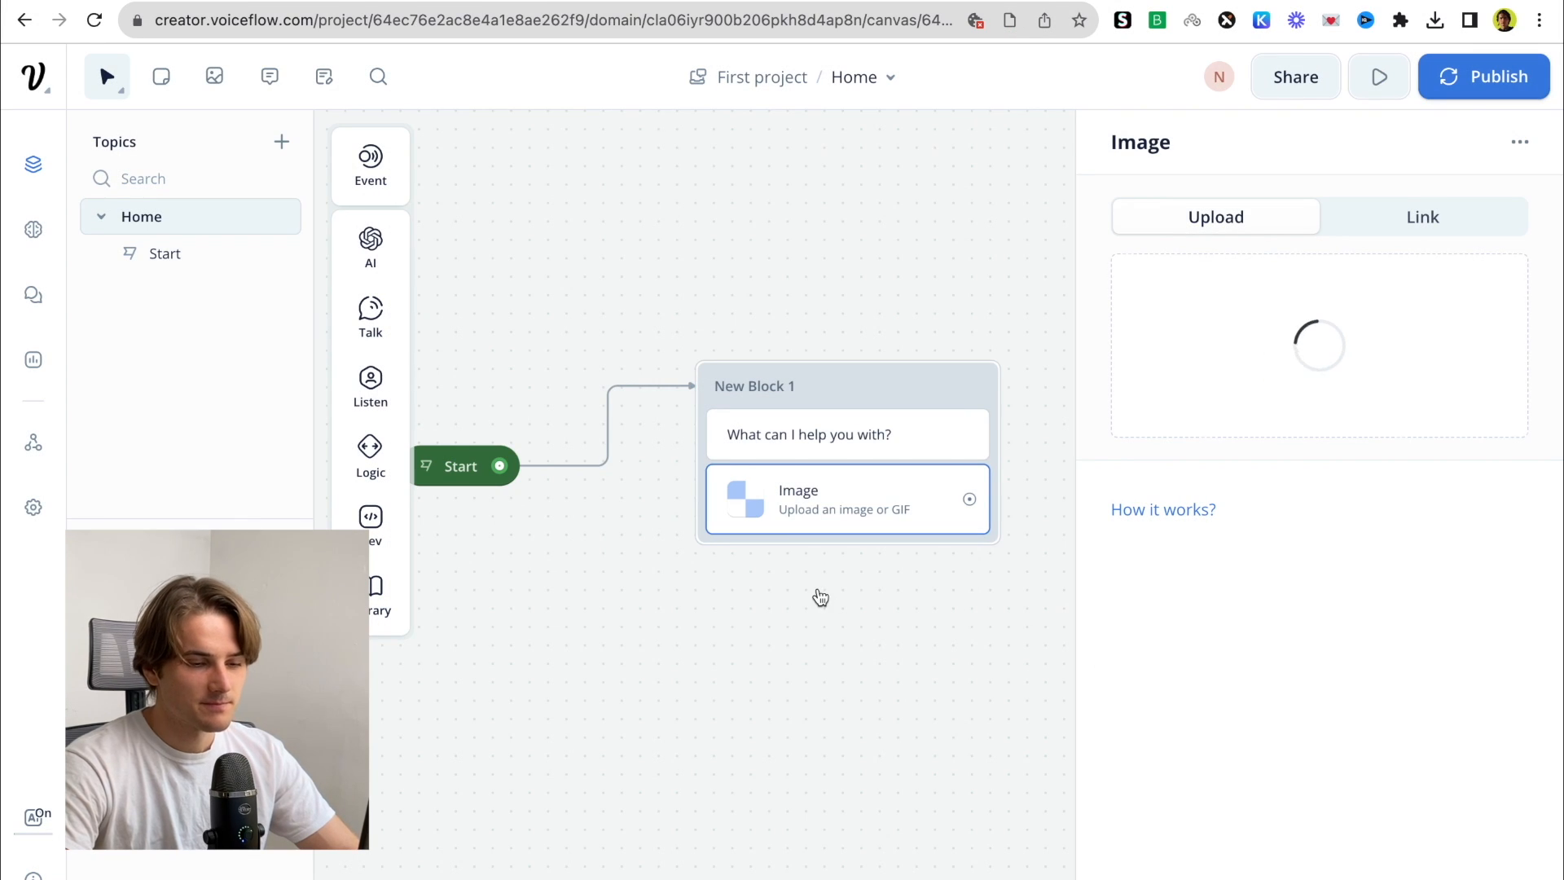
{"action": "scroll", "coordinate": [848, 597], "scroll_direction": "down", "scroll_amount": 2}
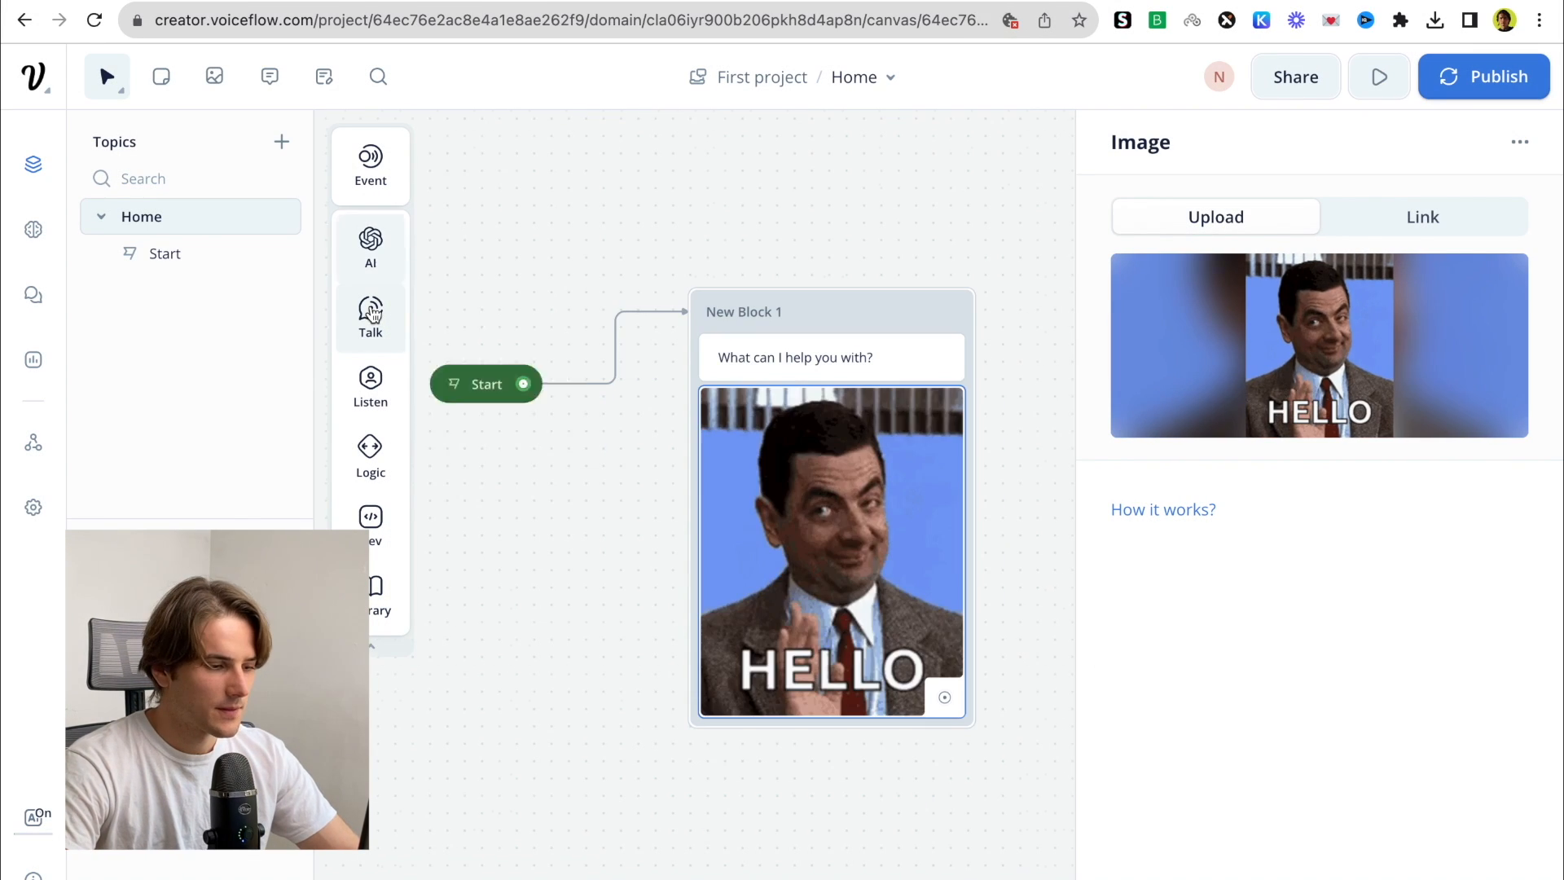
Add a Card step below the image and upload 71enDA8w01L.jpeg as the card's picture
{"action": "mouse_move", "coordinate": [370, 316]}
{"action": "left_click_drag", "start_coordinate": [471, 399], "coordinate": [785, 737]}
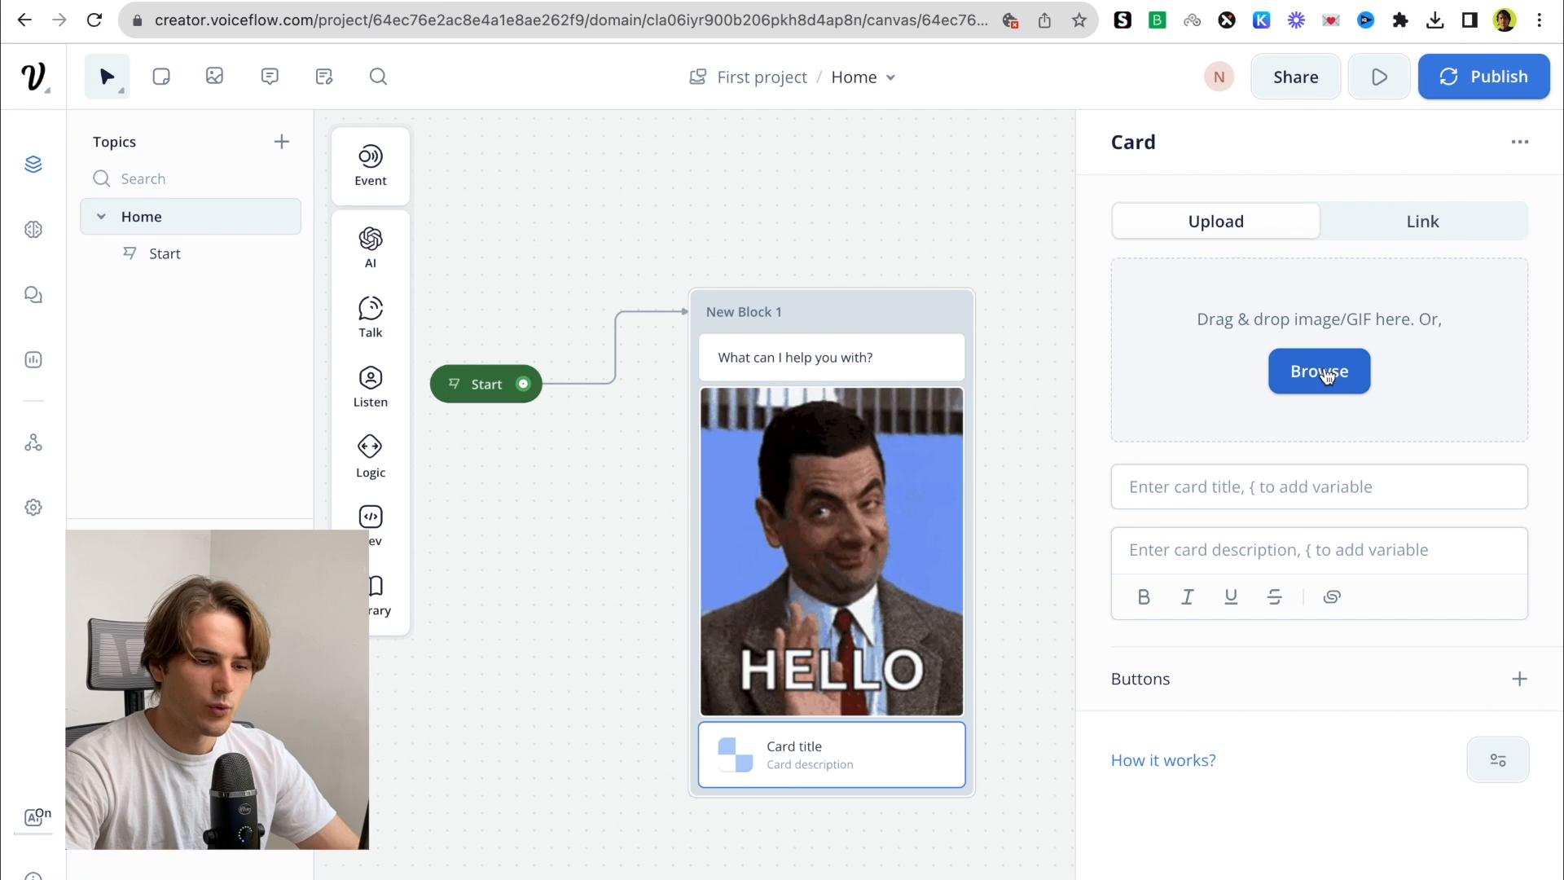
{"action": "left_click", "coordinate": [1325, 373]}
{"action": "left_click", "coordinate": [600, 341]}
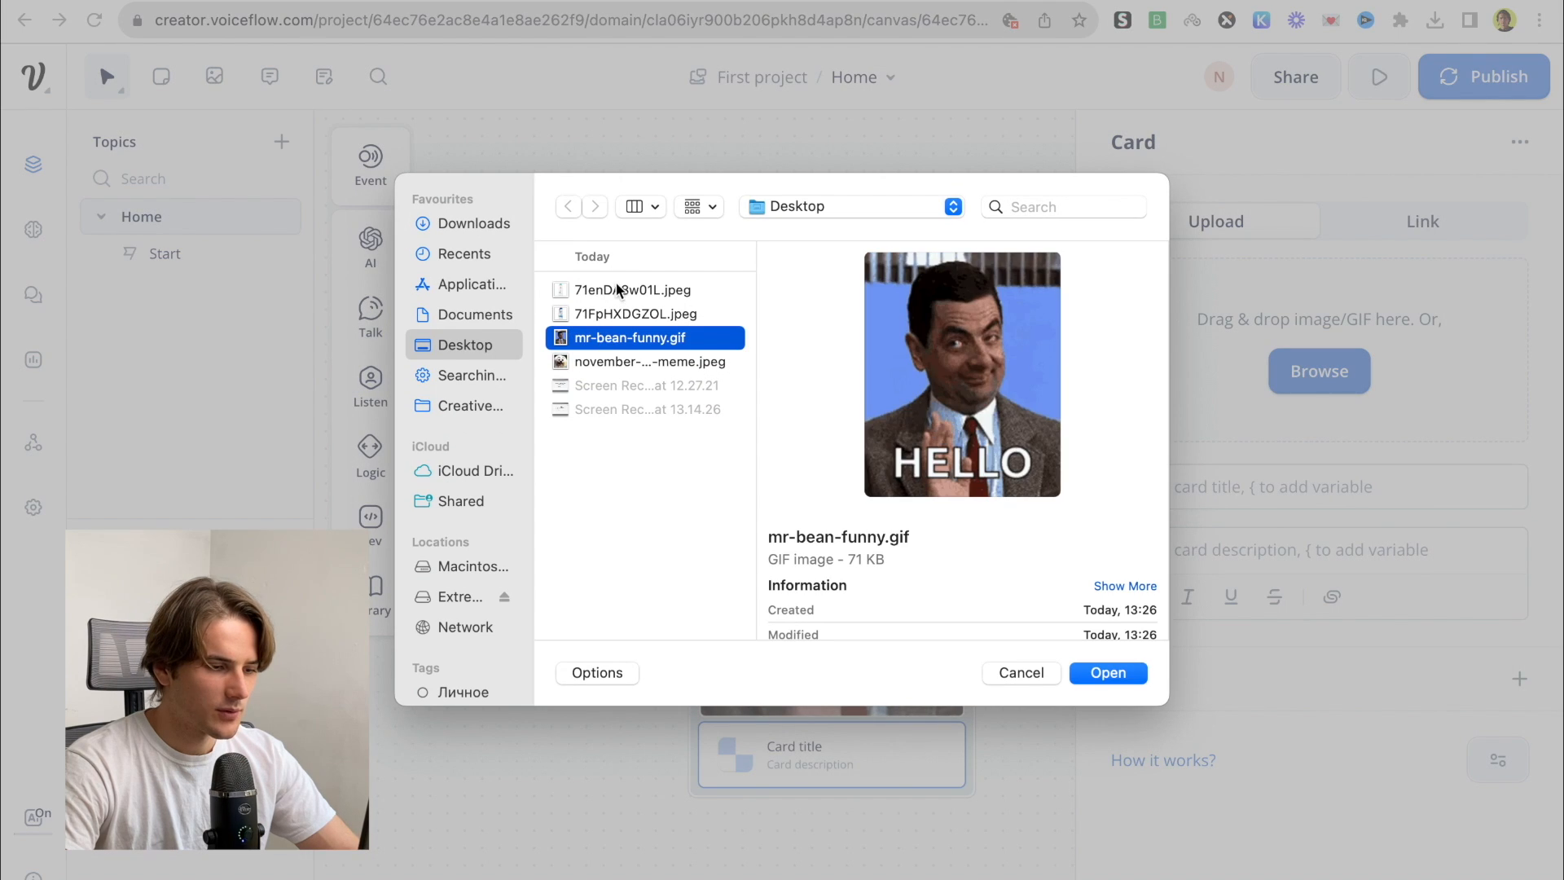
{"action": "left_click", "coordinate": [619, 291]}
{"action": "left_click", "coordinate": [1096, 683]}
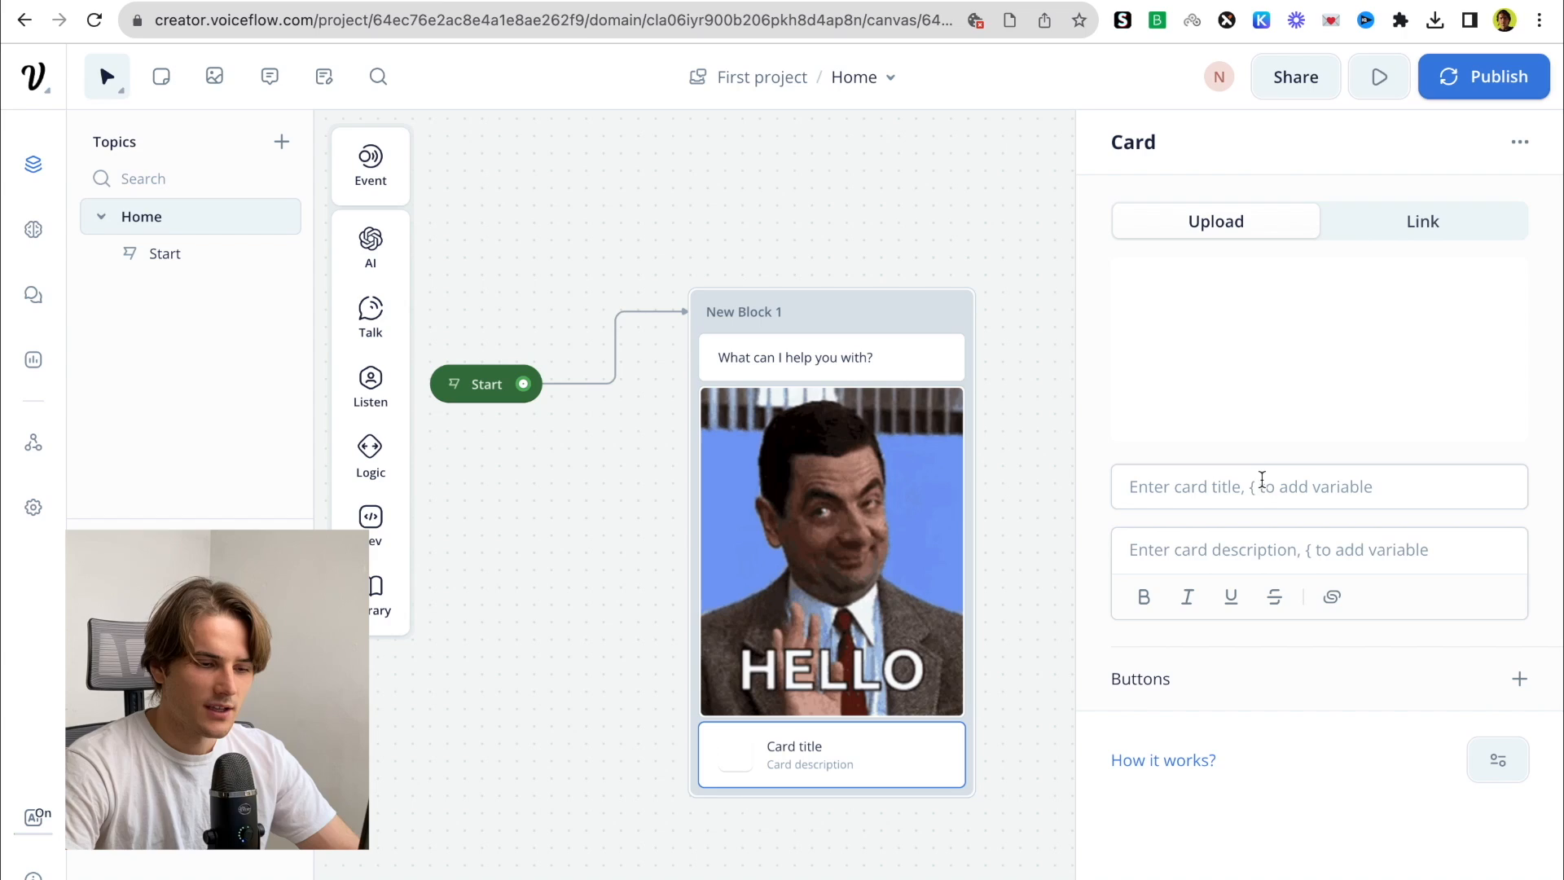
Title the shampoo card "Dove" and set its description to "Buy me"
{"action": "left_click", "coordinate": [1254, 487]}
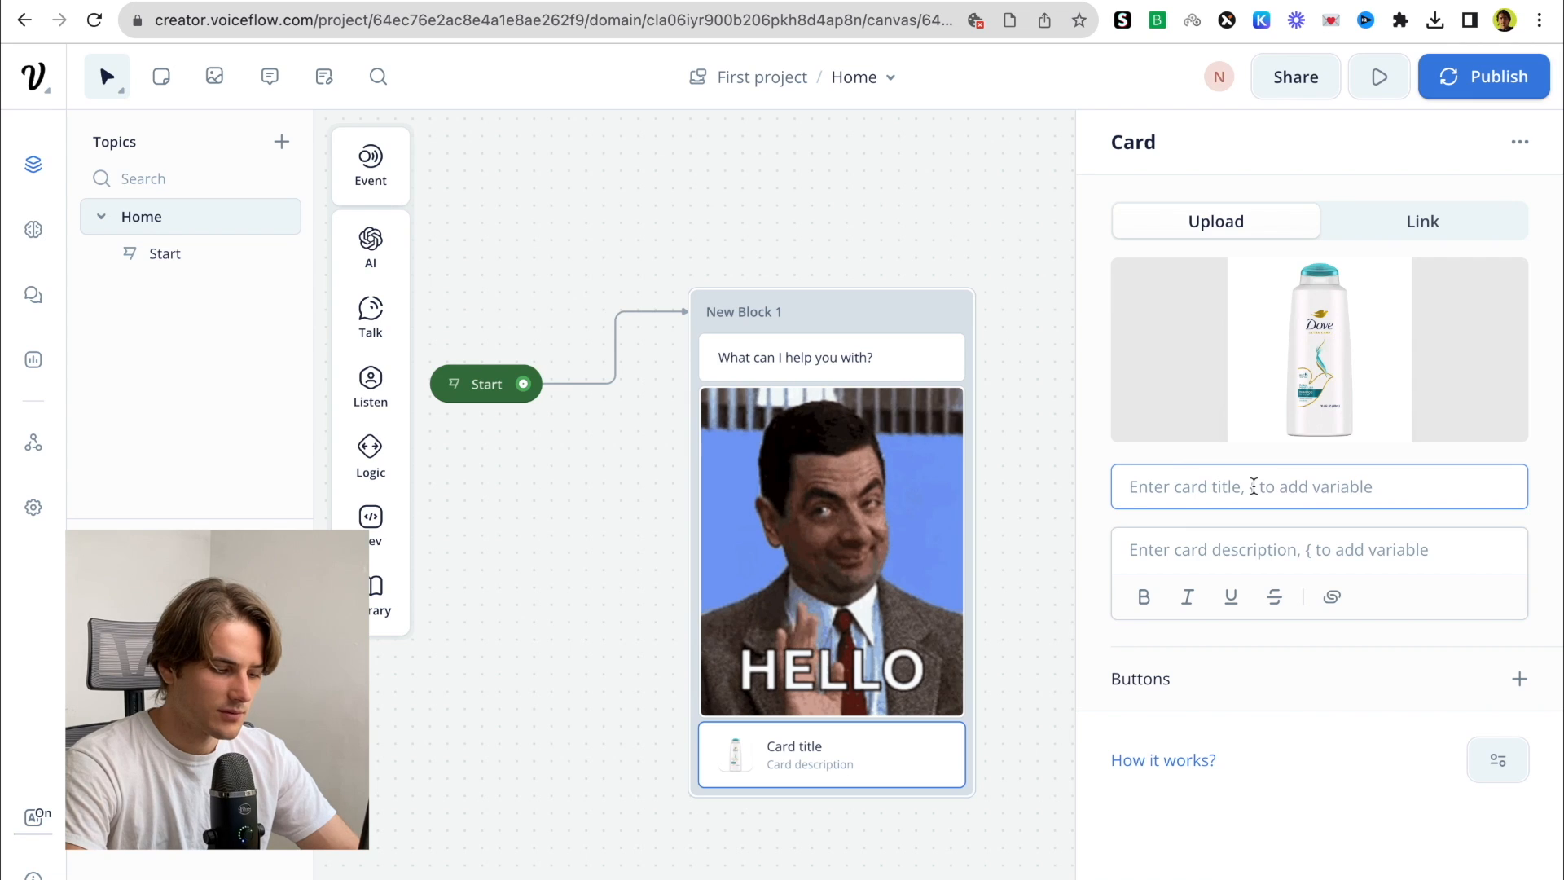
{"action": "type", "text": "Dove"}
{"action": "key", "text": "Tab"}
{"action": "type", "text": "Buy"}
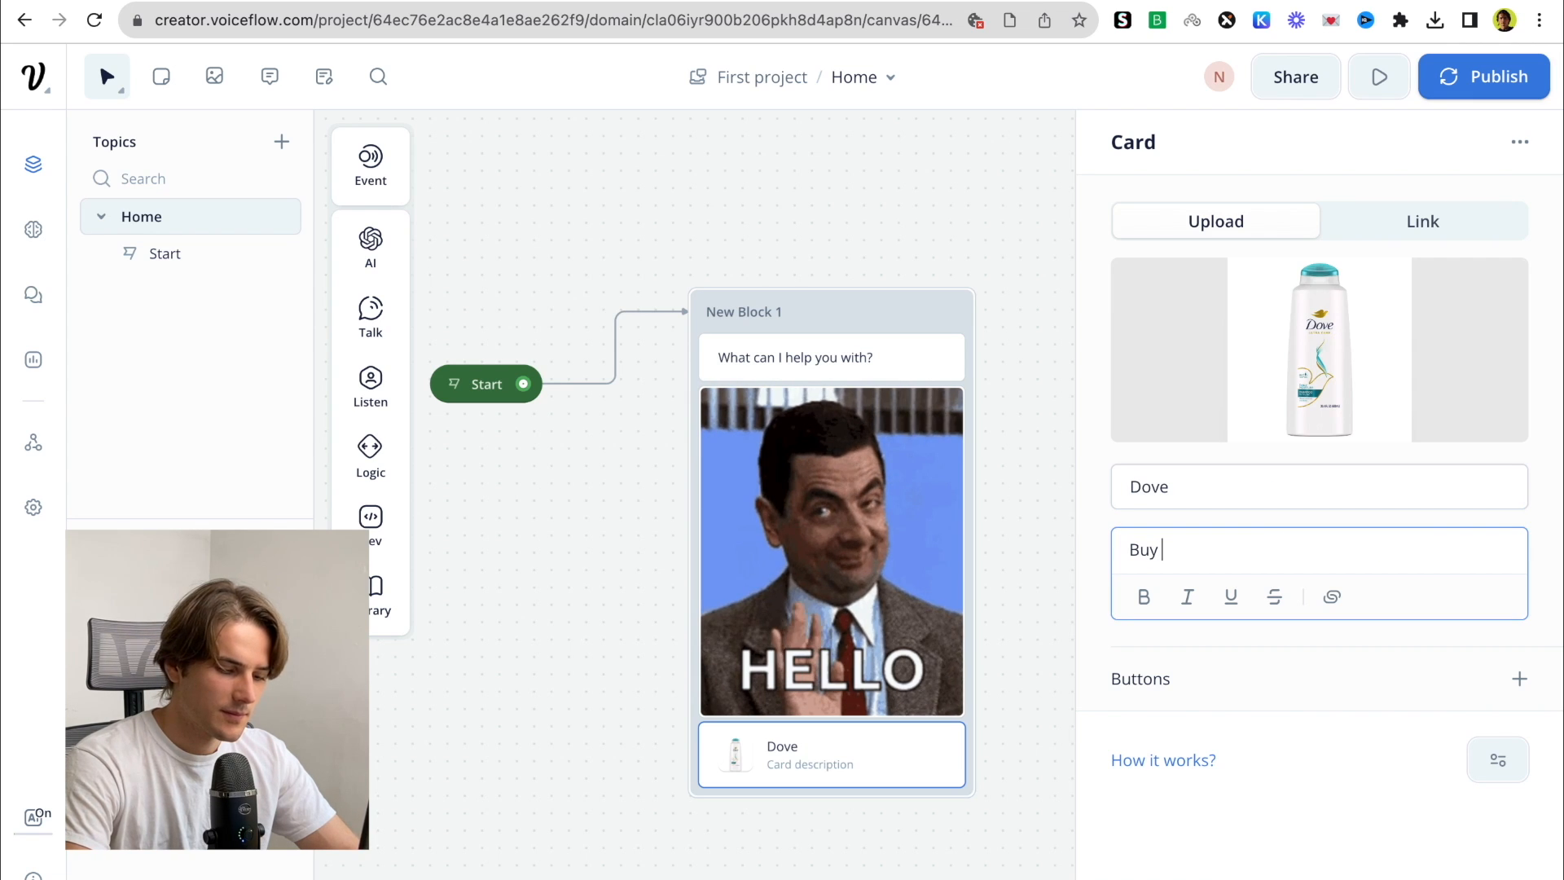
{"action": "type", "text": " me"}
{"action": "left_click", "coordinate": [1332, 596]}
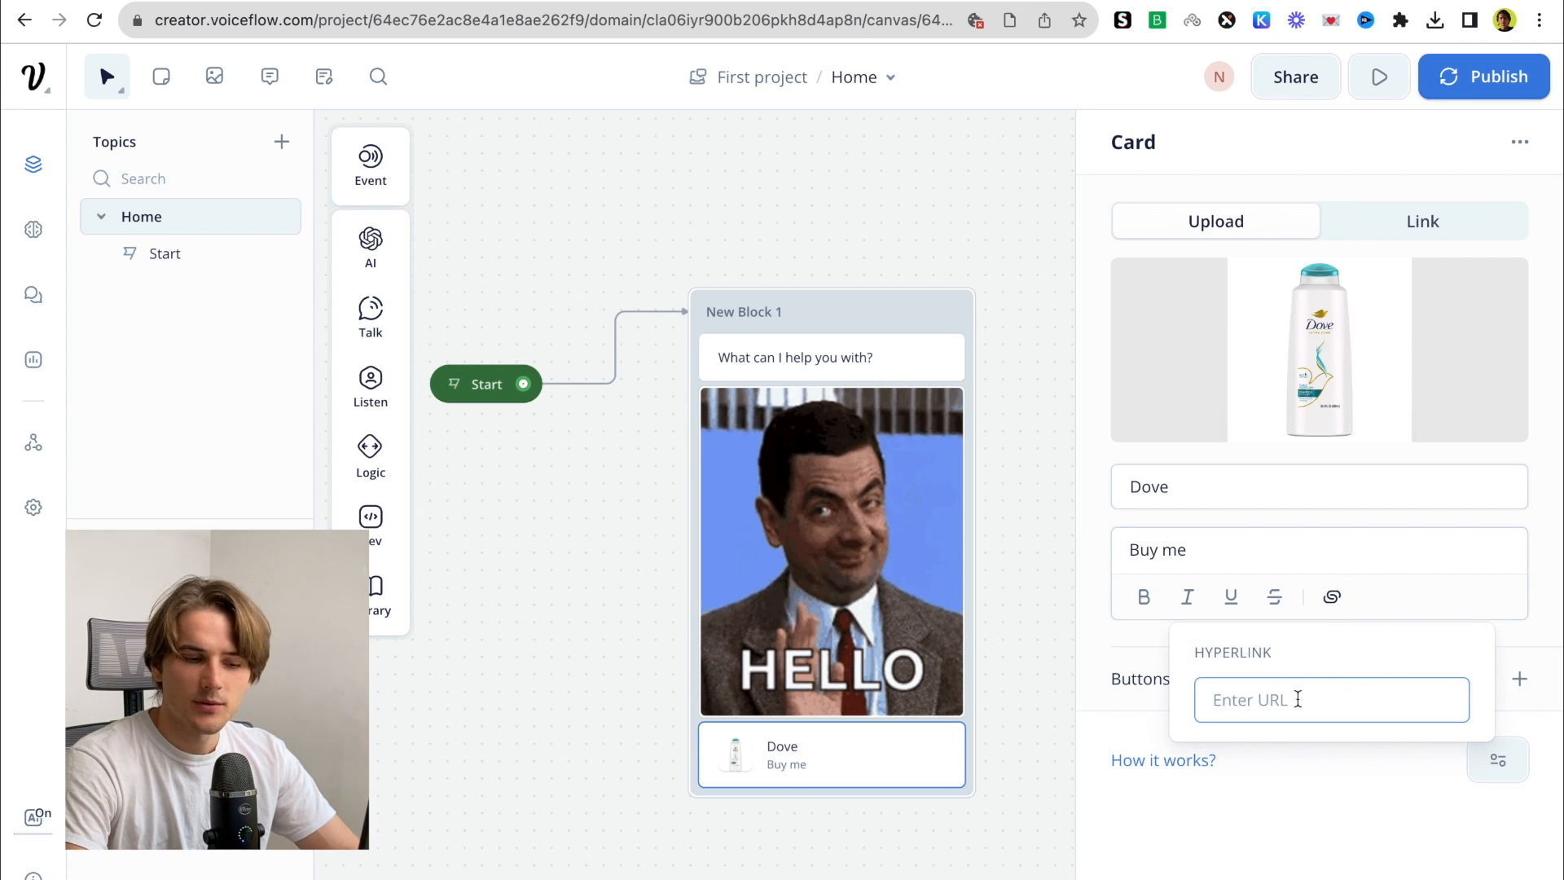
{"action": "mouse_move", "coordinate": [371, 316]}
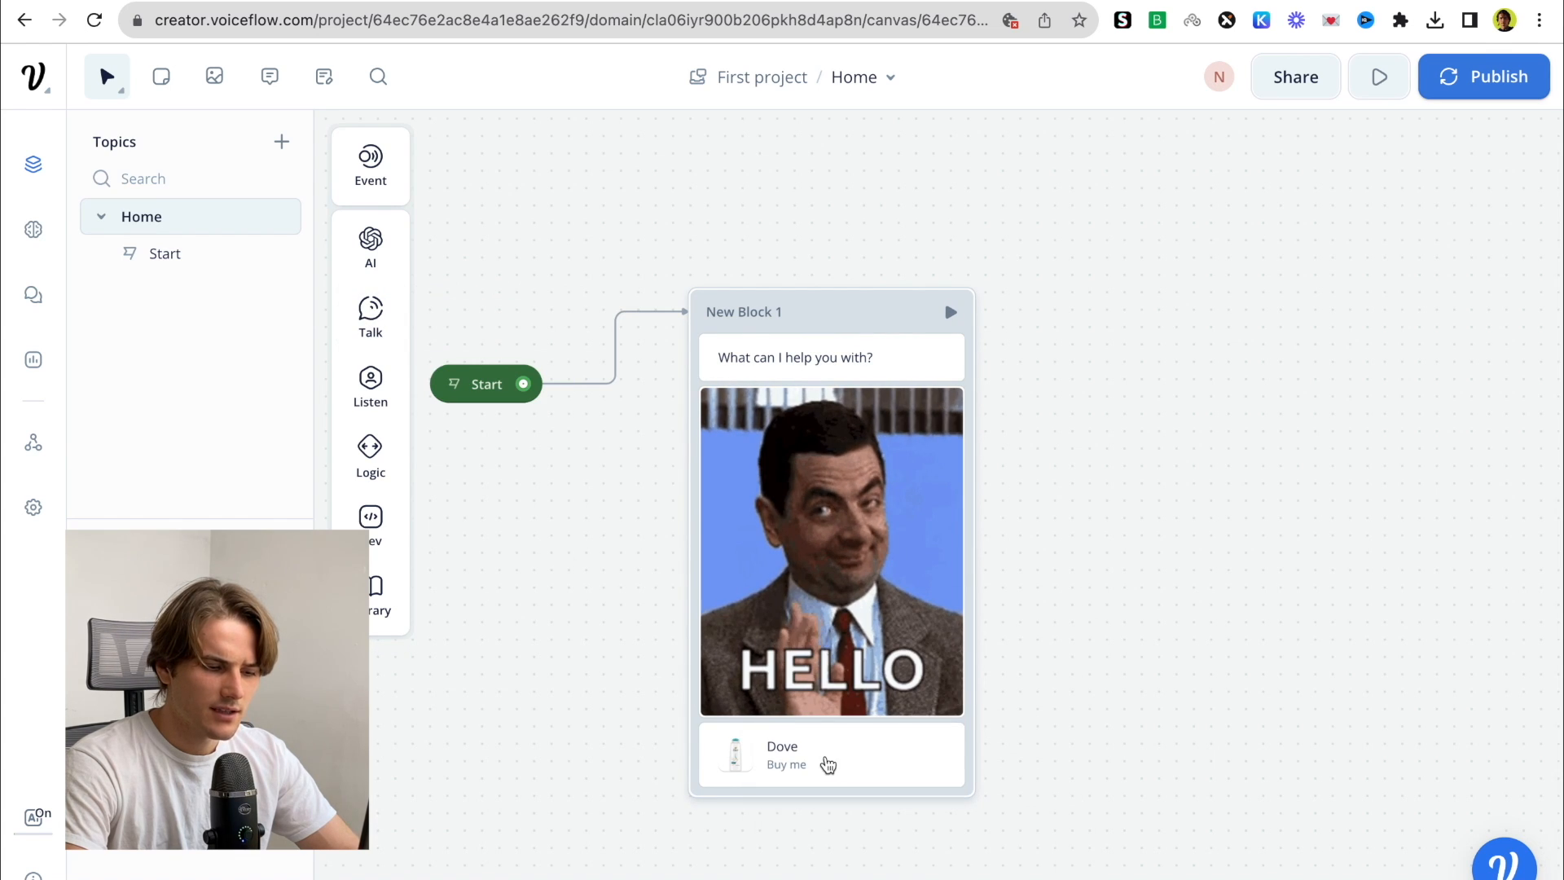
Add two buttons labelled "Now" and "Later" to the Dove card
{"action": "left_click", "coordinate": [782, 766]}
{"action": "left_click", "coordinate": [1520, 681]}
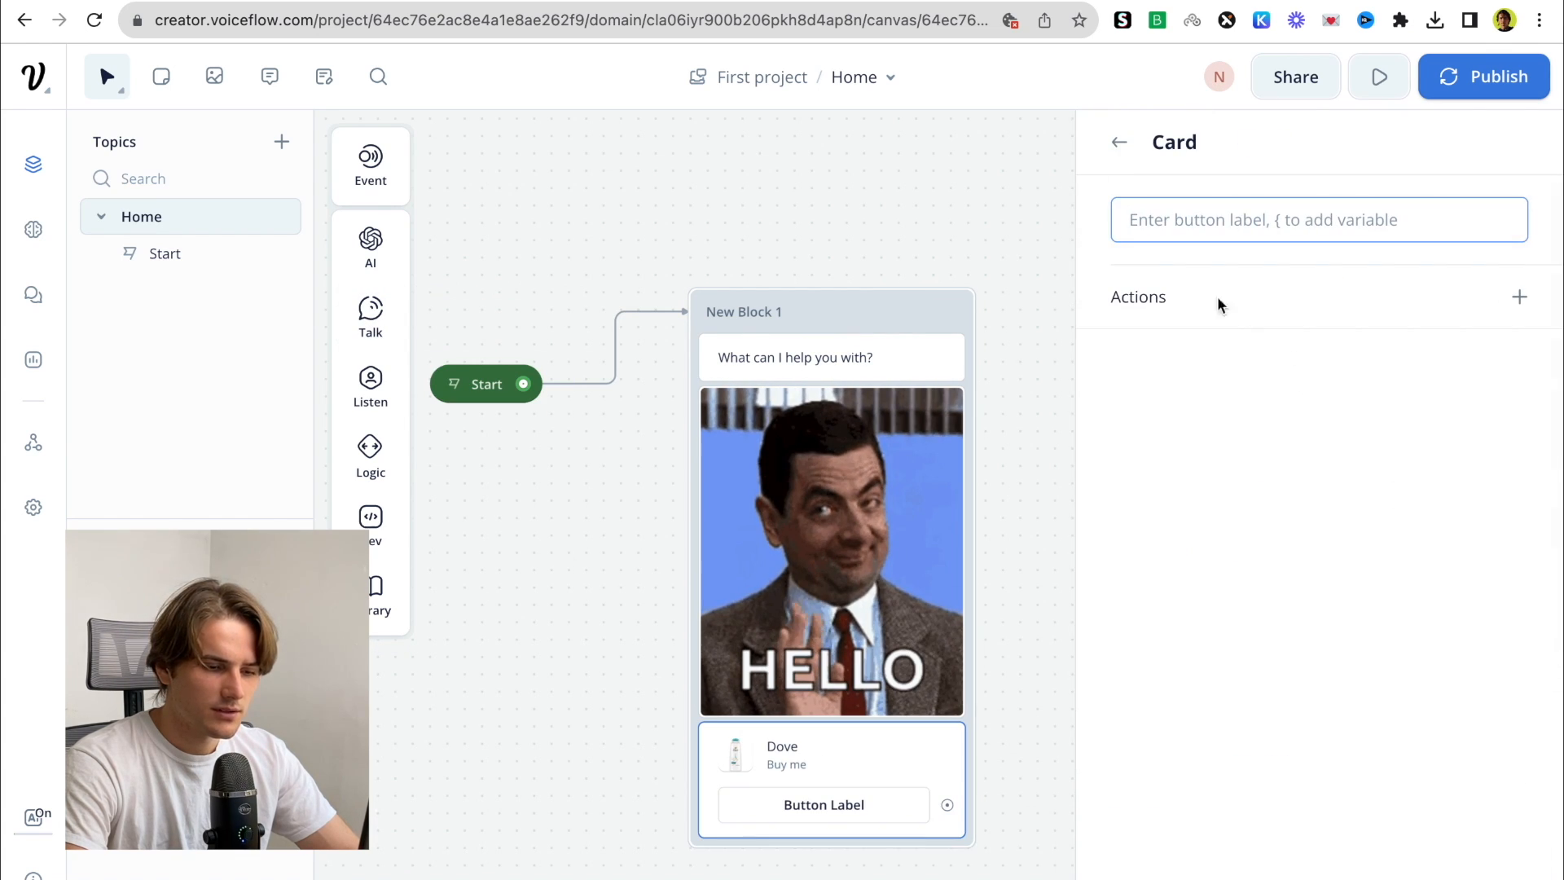
{"action": "type", "text": "Now"}
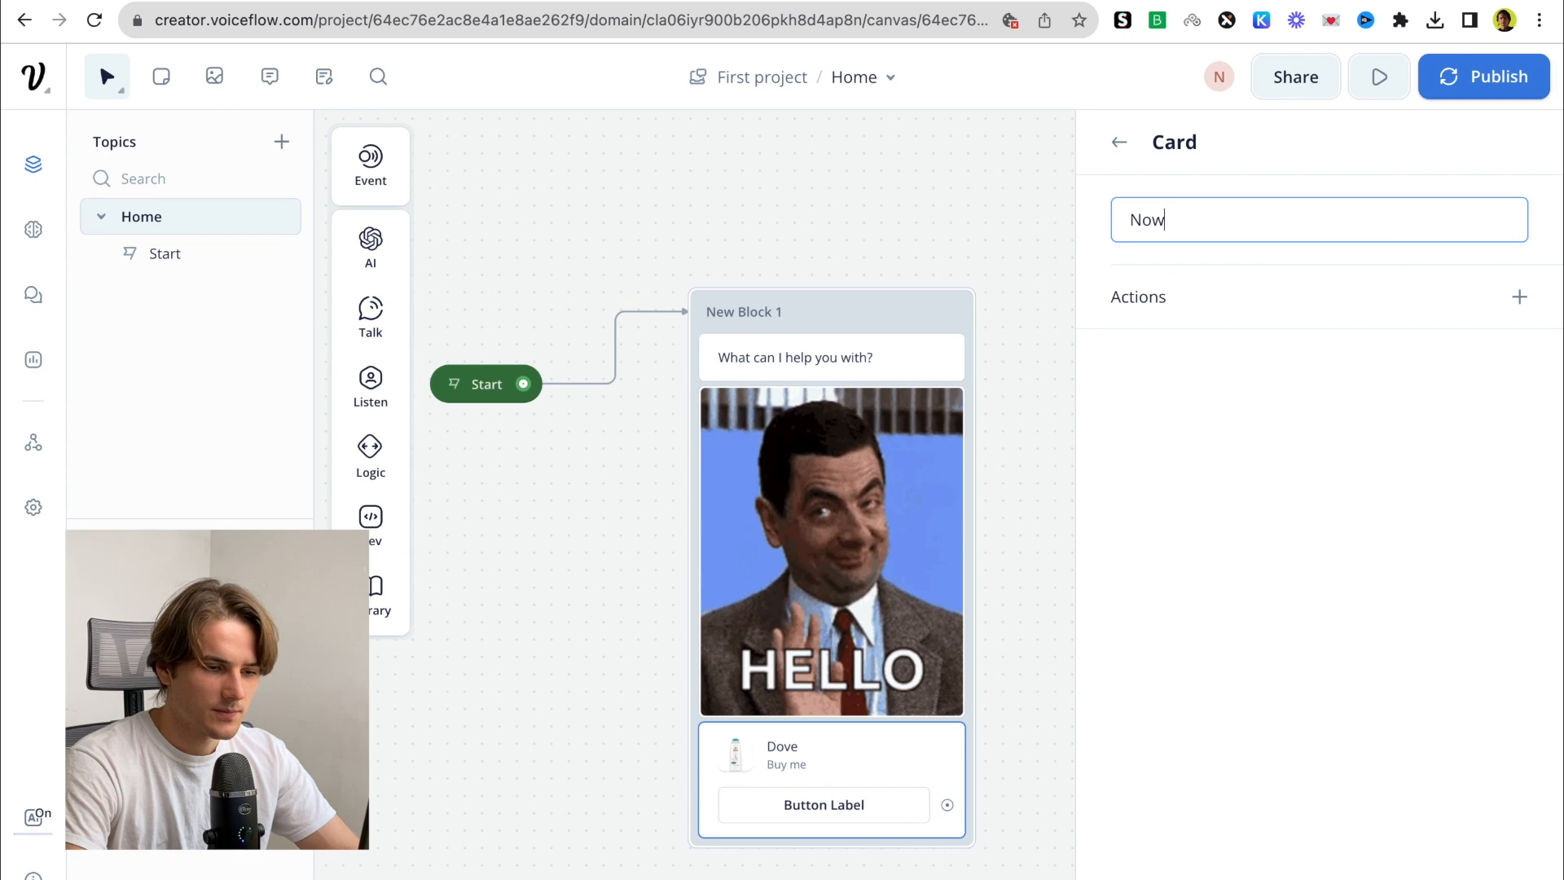
{"action": "left_click", "coordinate": [1119, 143]}
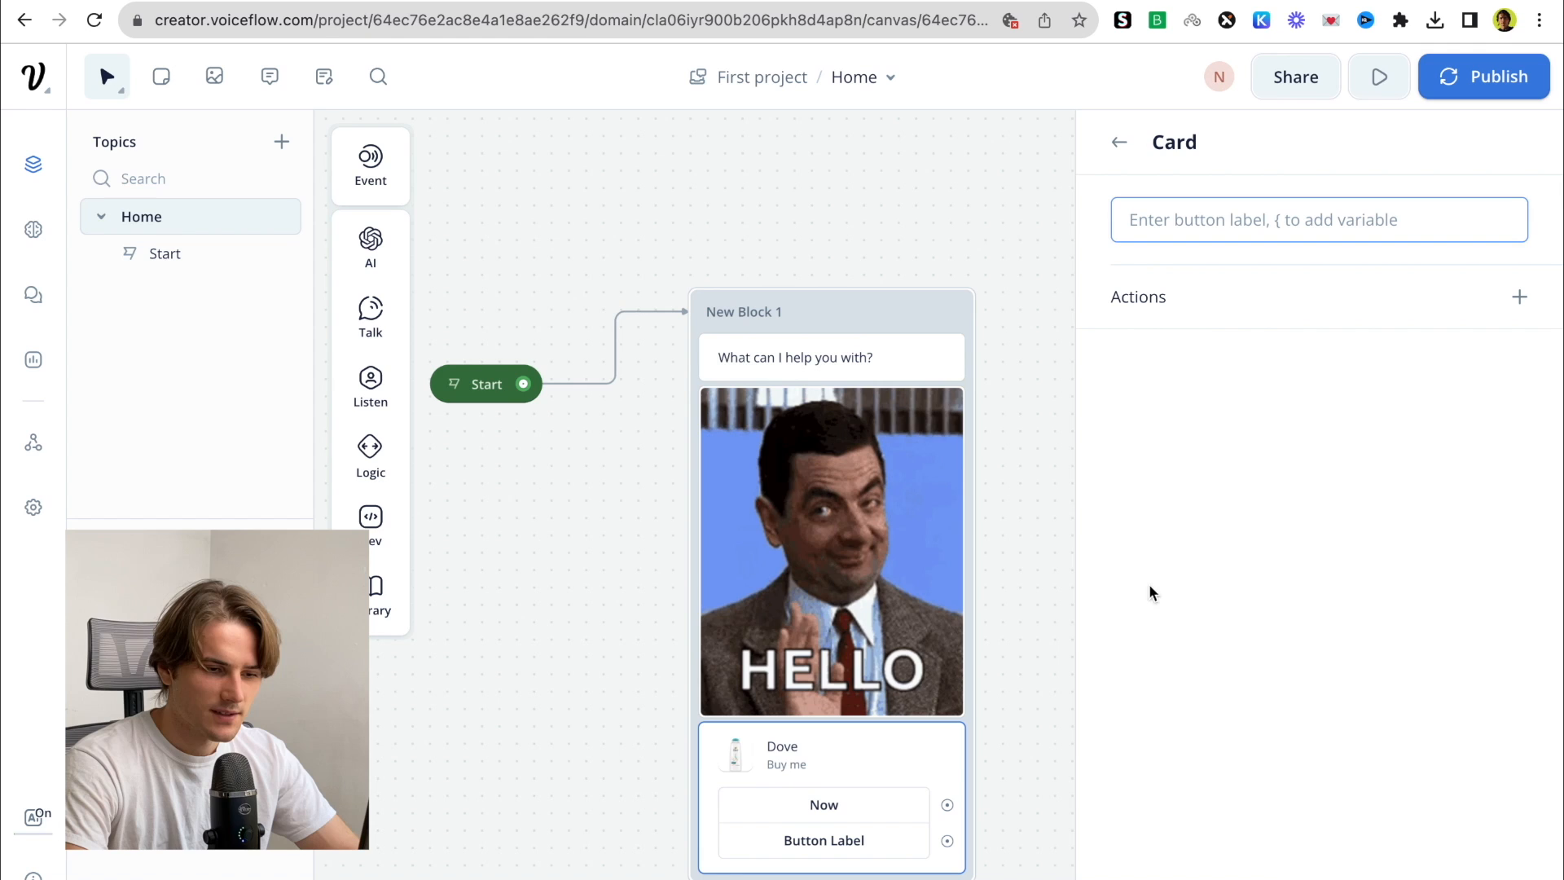
{"action": "type", "text": "Later"}
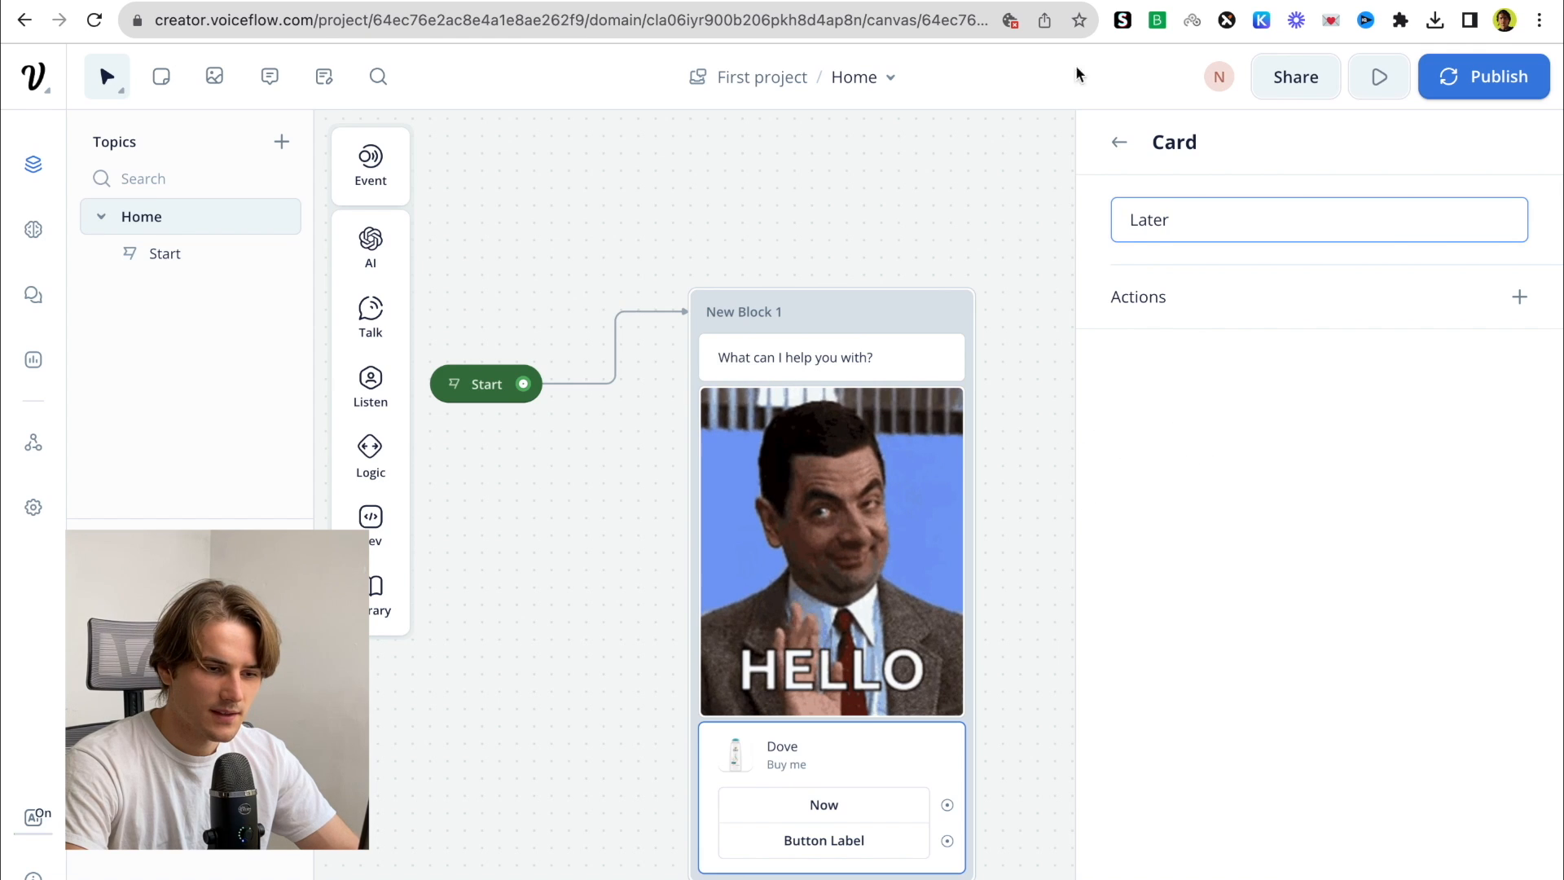
{"action": "left_click", "coordinate": [1117, 143]}
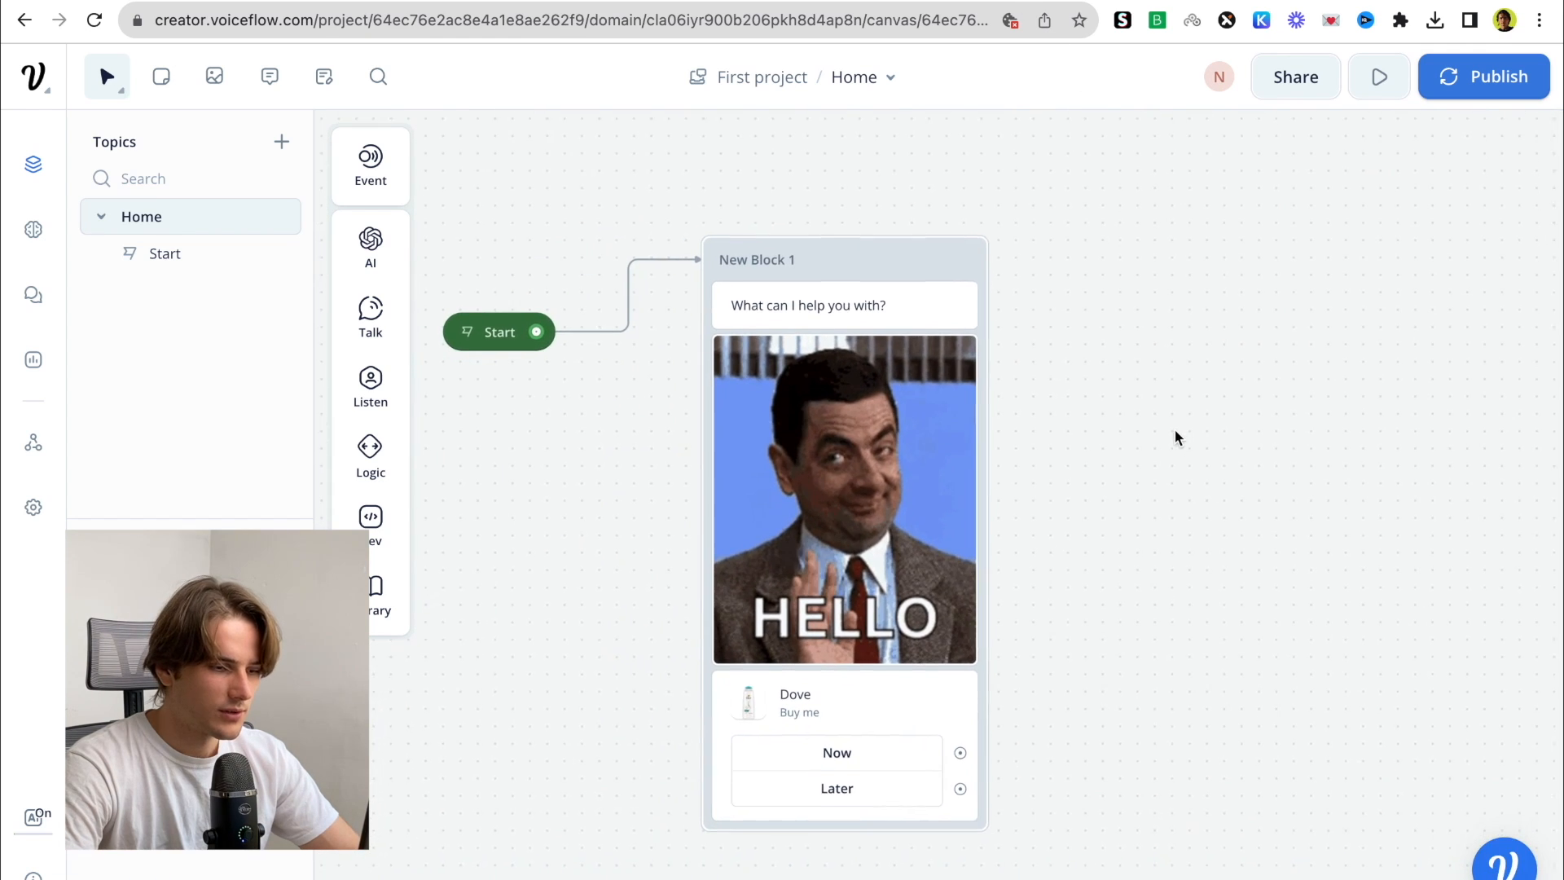
Test-run the assistant to check how the image and the Dove card appear in the dialog, and return to the designer
{"action": "left_click", "coordinate": [470, 332]}
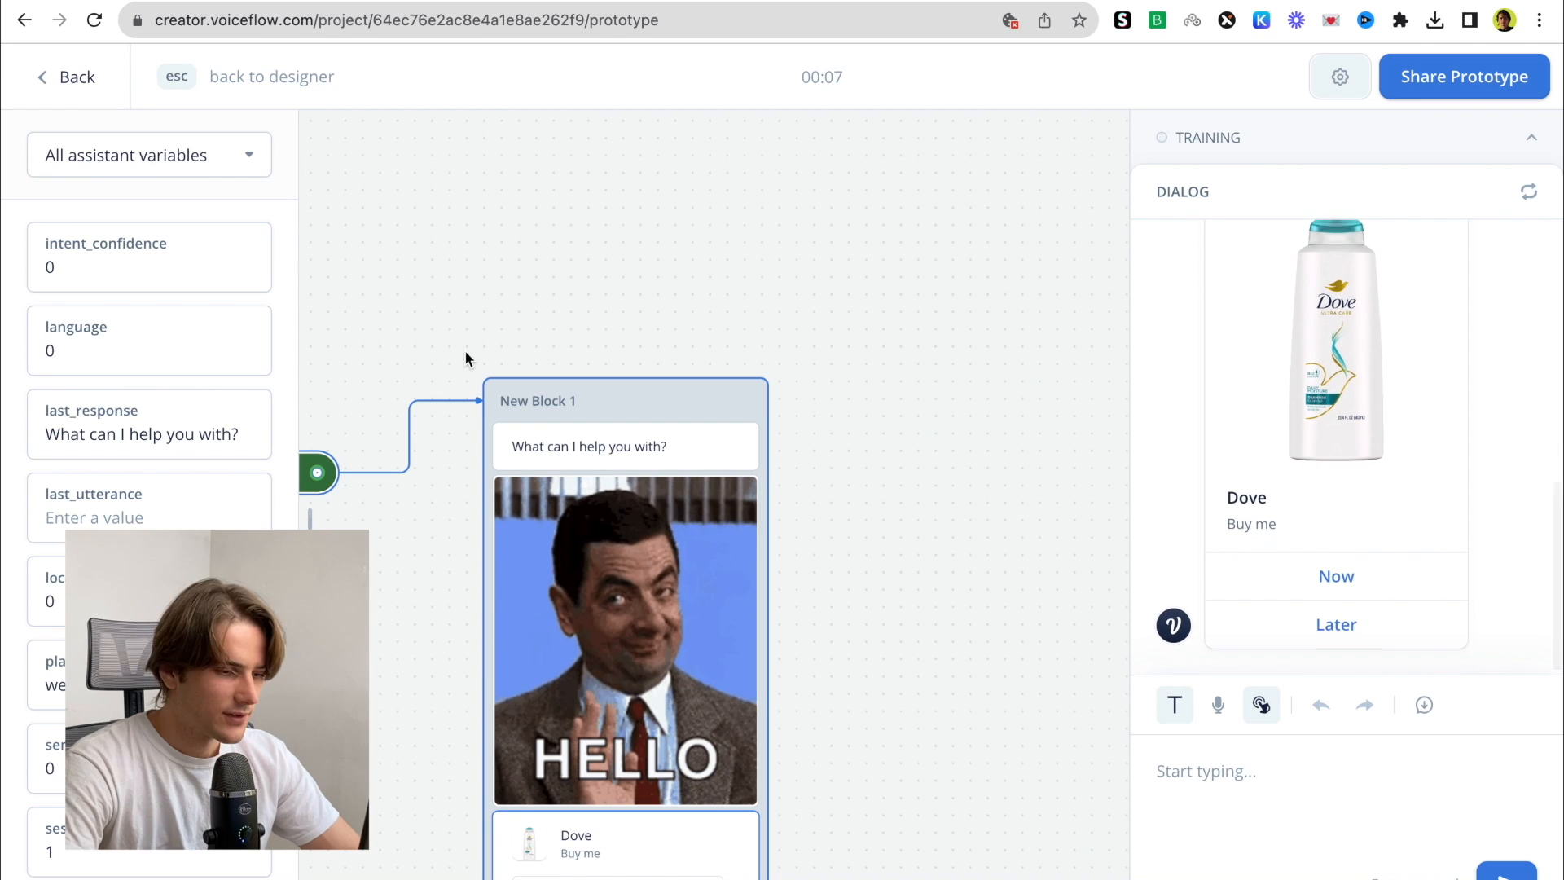
{"action": "left_click", "coordinate": [81, 79]}
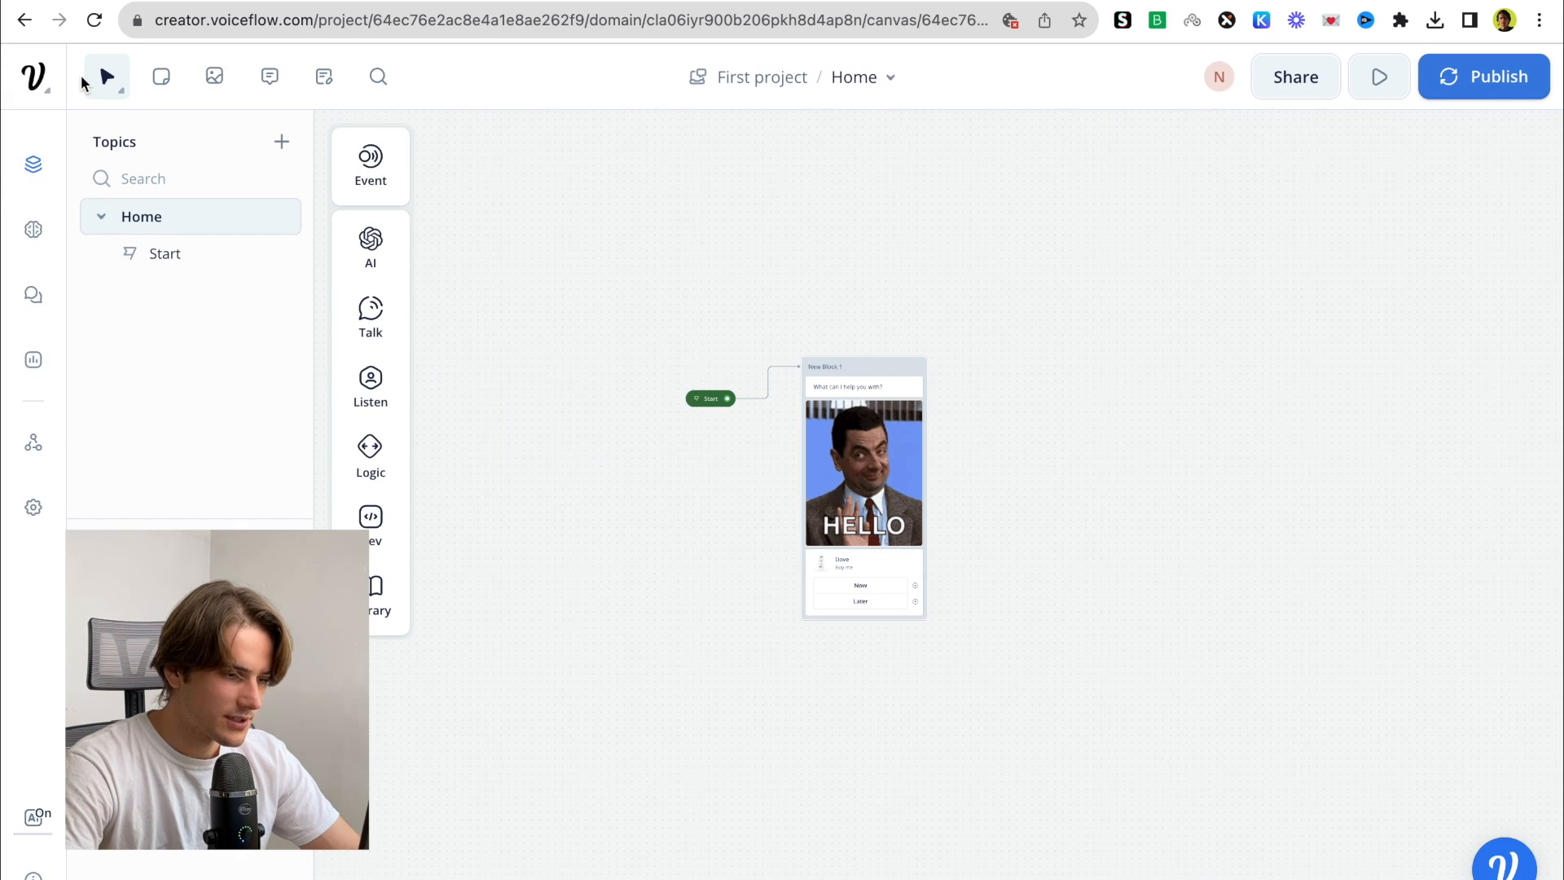
Add a Carousel step below the Dove card and upload 71enDA8w01L.jpeg as the first carousel card's picture
{"action": "mouse_move", "coordinate": [363, 310]}
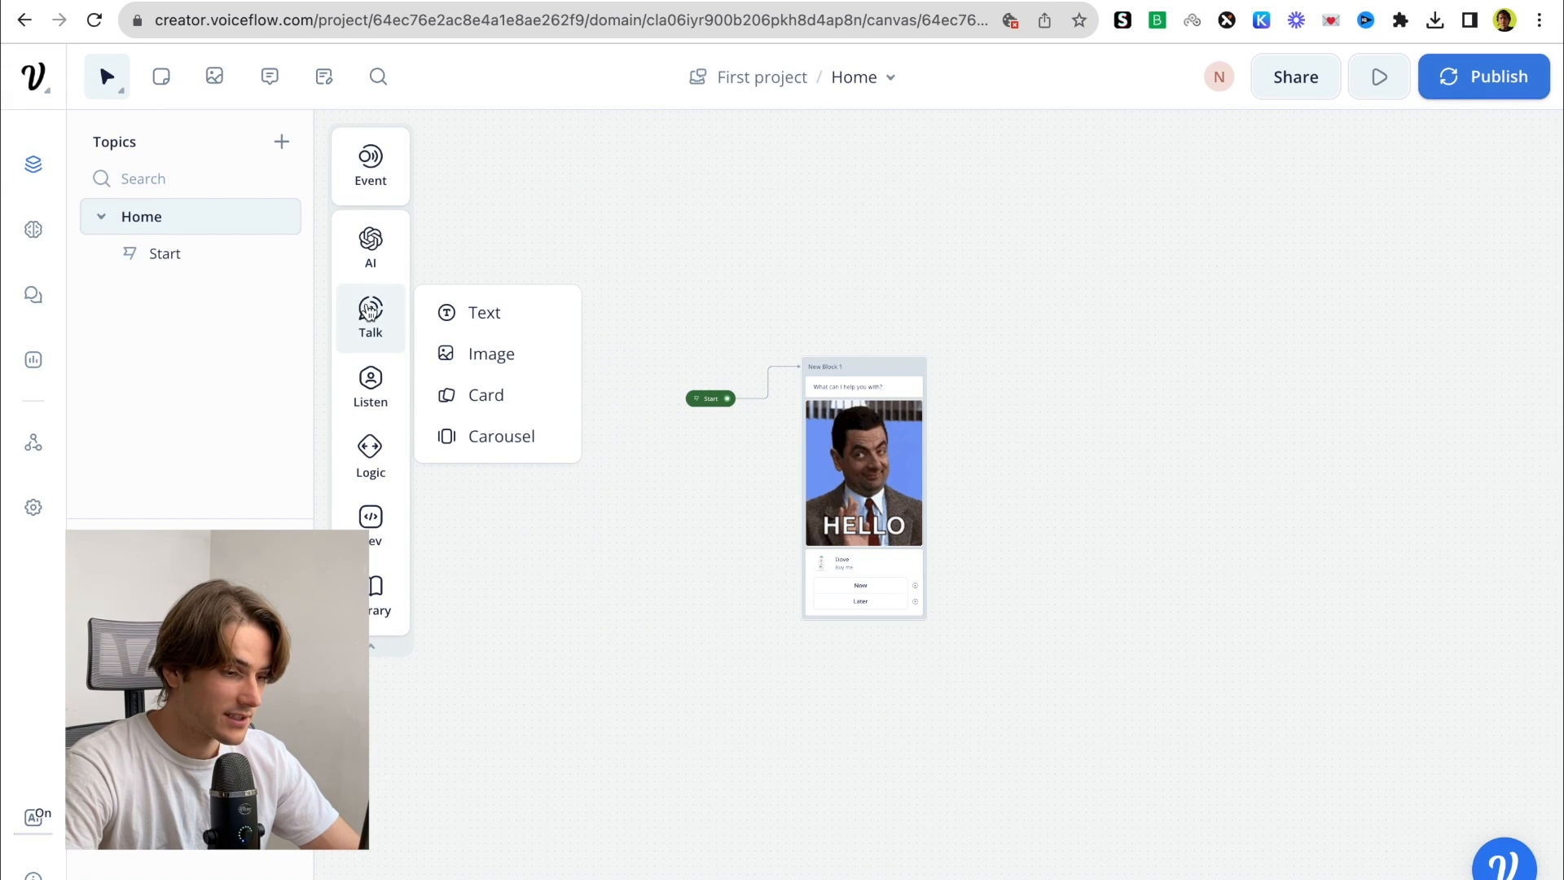
{"action": "left_click", "coordinate": [481, 440]}
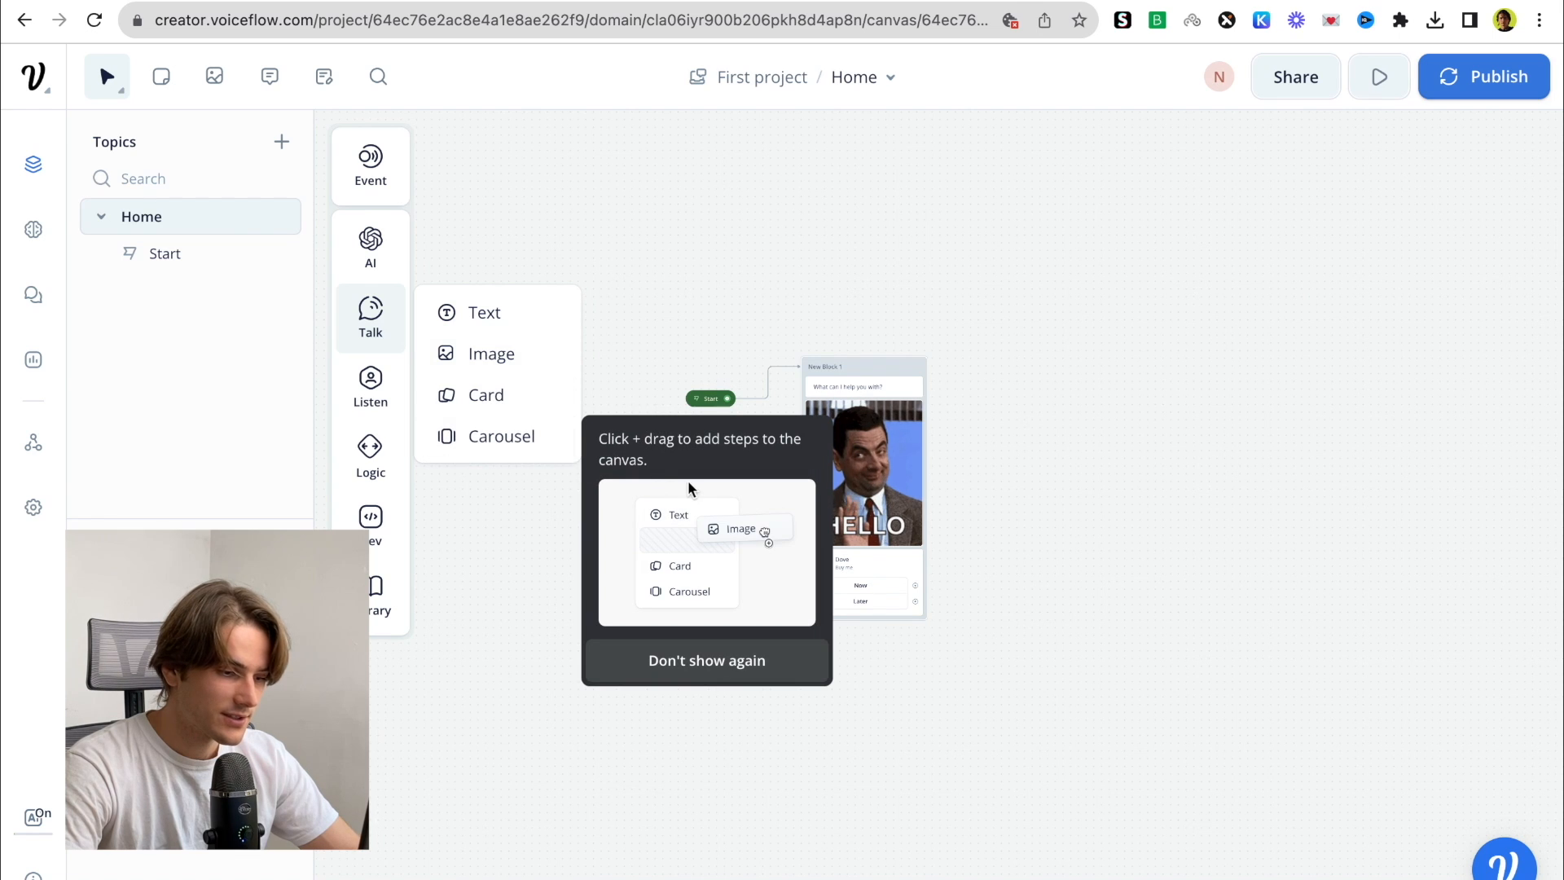
{"action": "left_click_drag", "start_coordinate": [499, 440], "coordinate": [852, 618]}
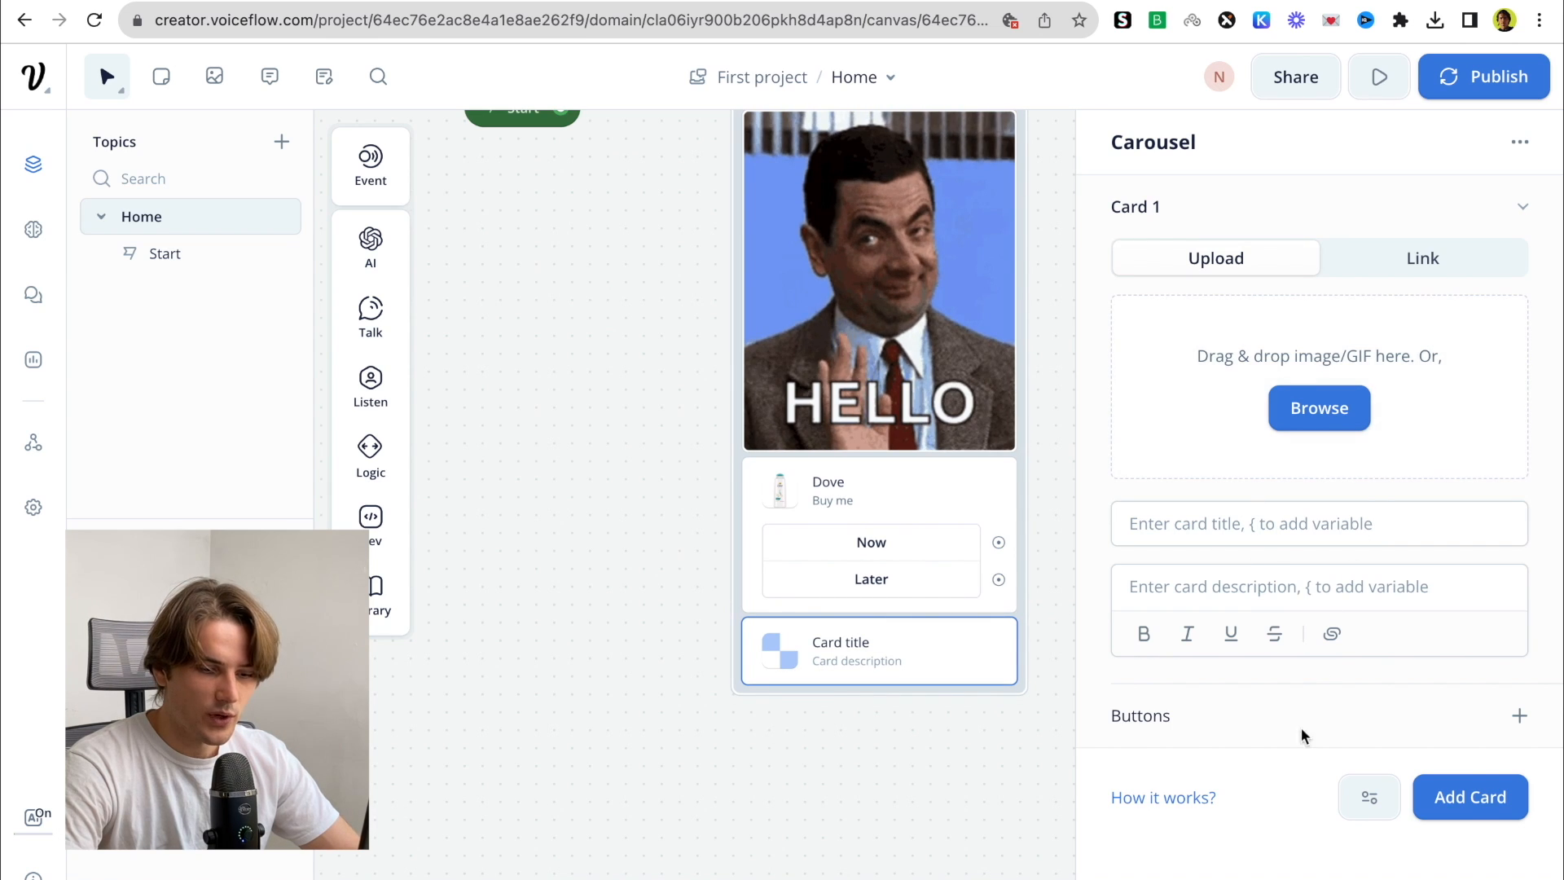
{"action": "left_click", "coordinate": [1341, 415]}
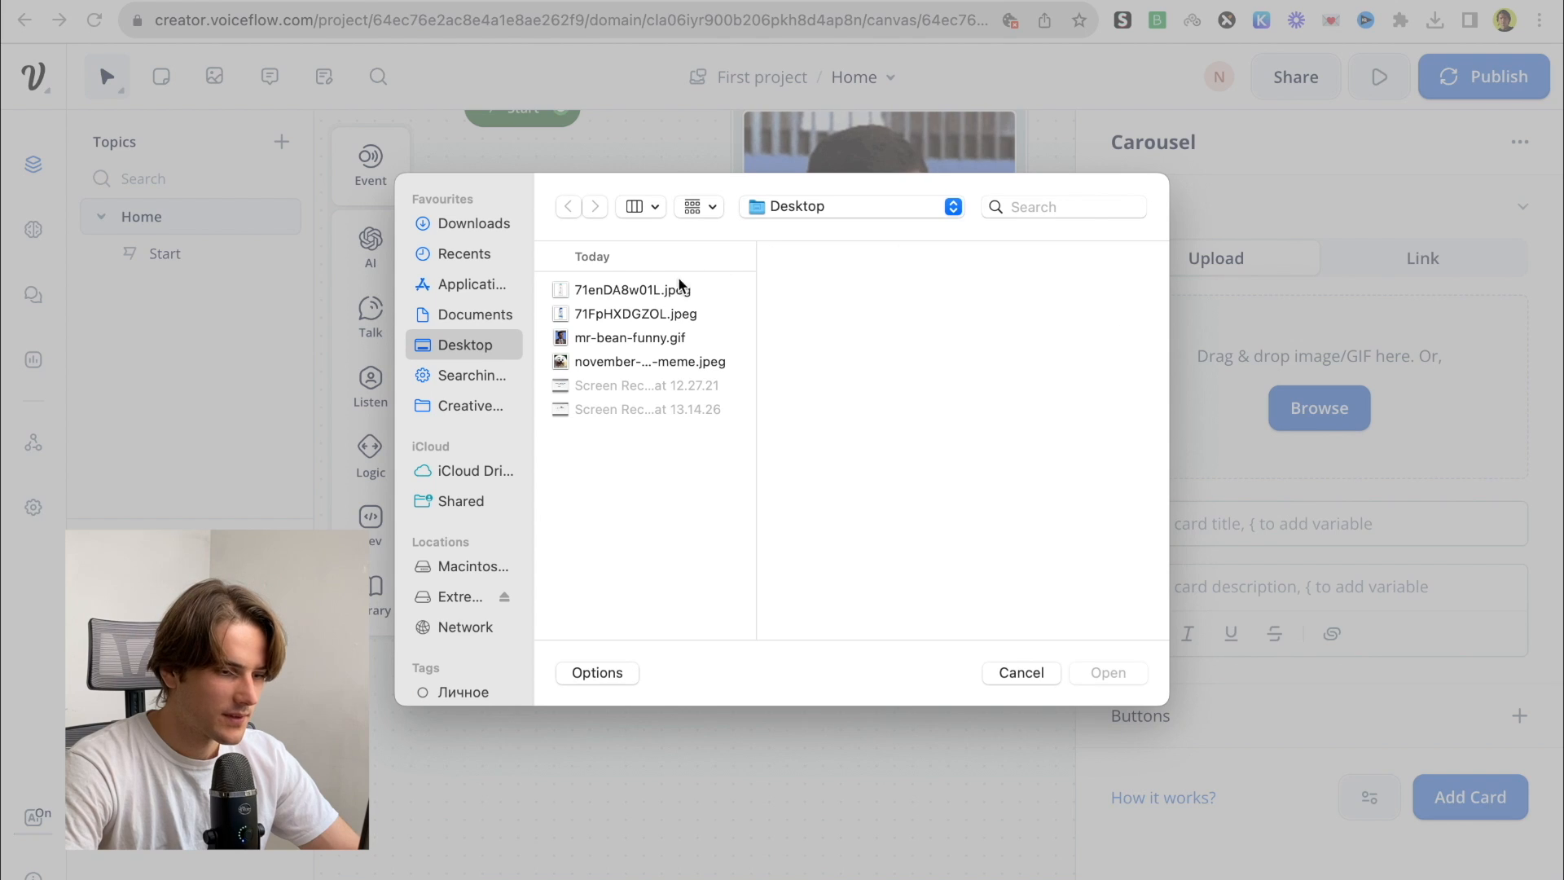
{"action": "left_click", "coordinate": [632, 291]}
{"action": "left_click", "coordinate": [1082, 674]}
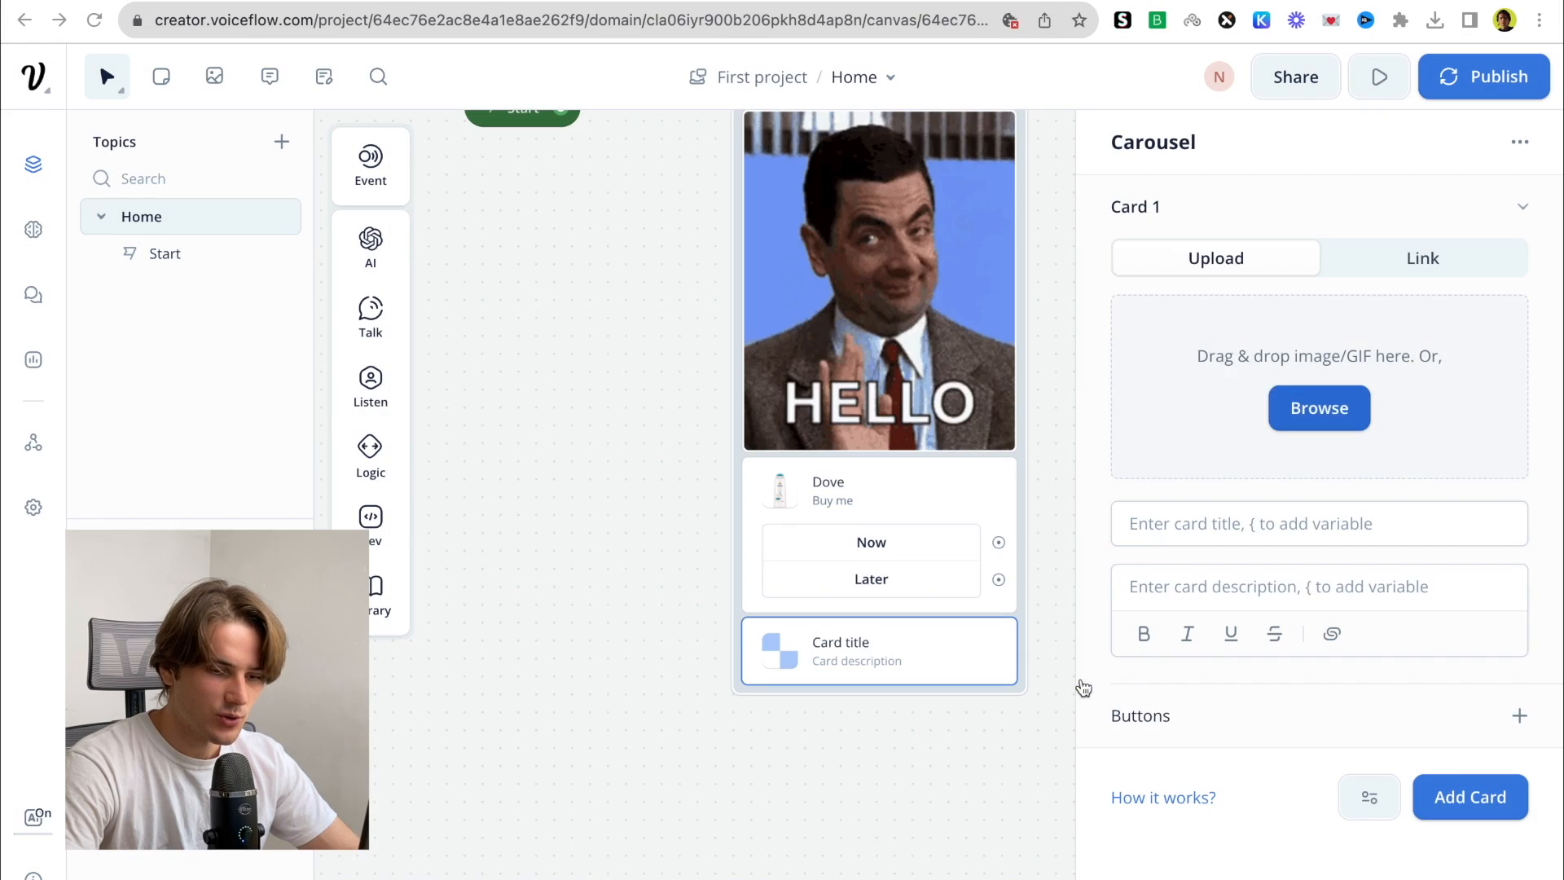
Title the first carousel card "Dove" with description "Buy me", and add a second card "Head and shoulders" with its shampoo picture and description "Buy me"
{"action": "left_click", "coordinate": [1205, 524]}
{"action": "type", "text": "Dove"}
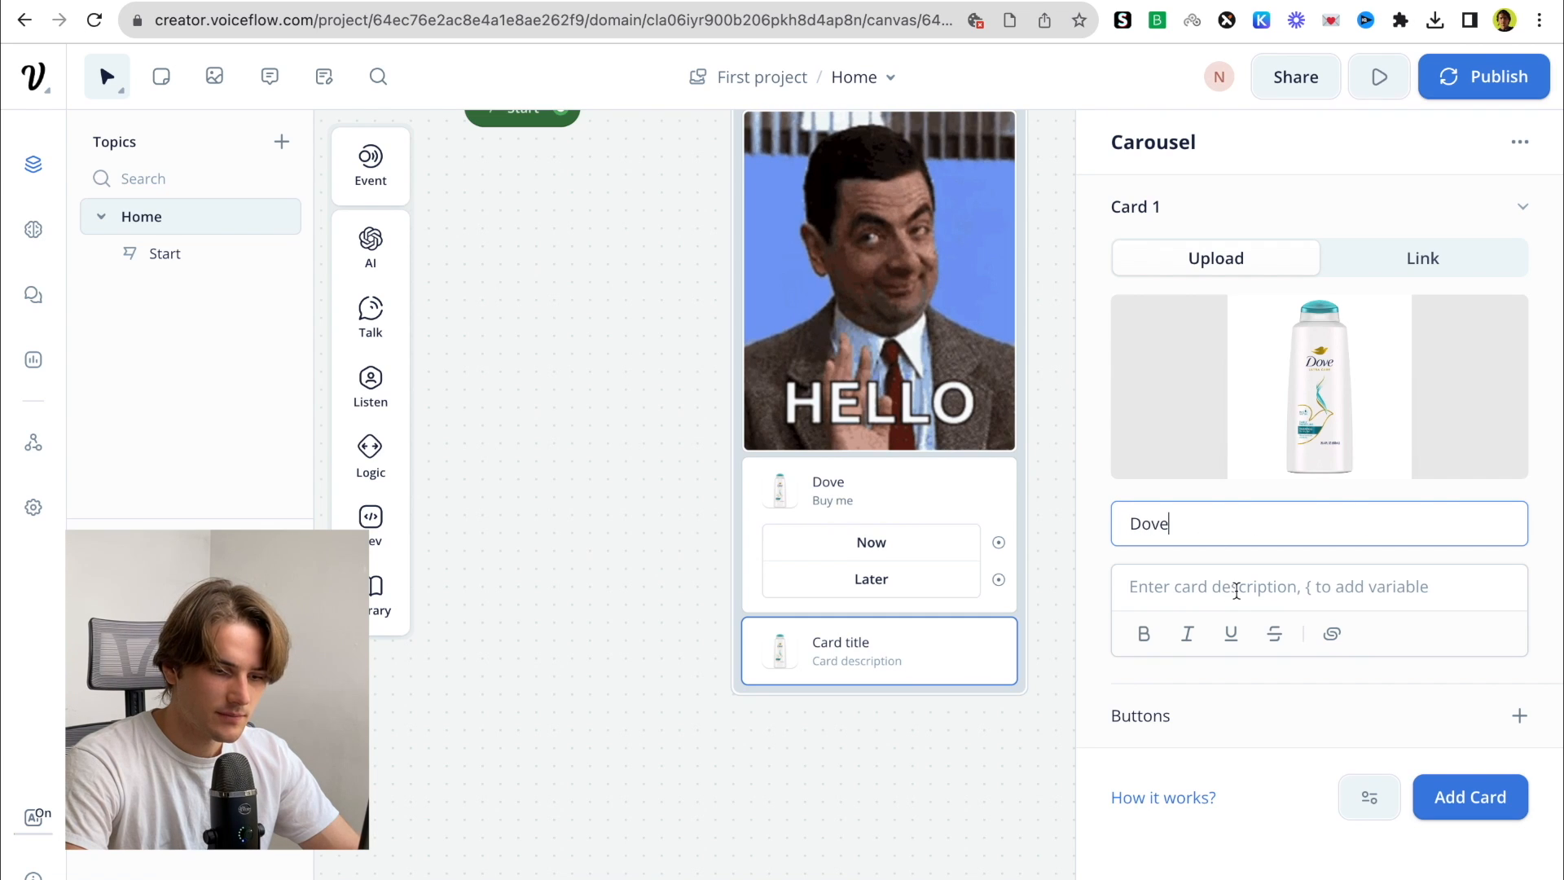
{"action": "left_click", "coordinate": [1237, 591]}
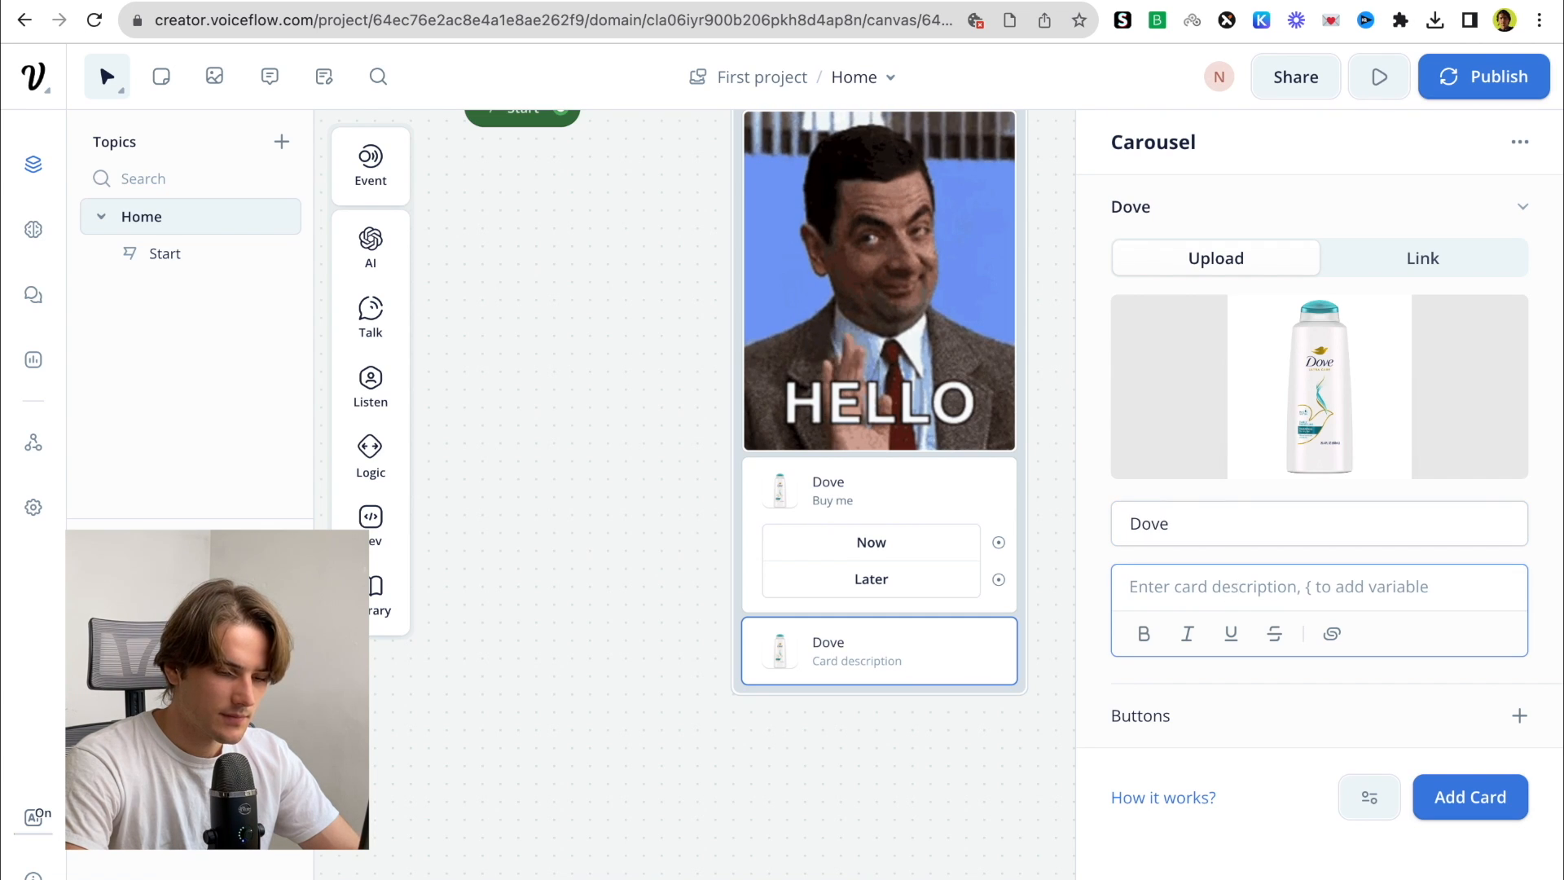
{"action": "type", "text": "Buy me"}
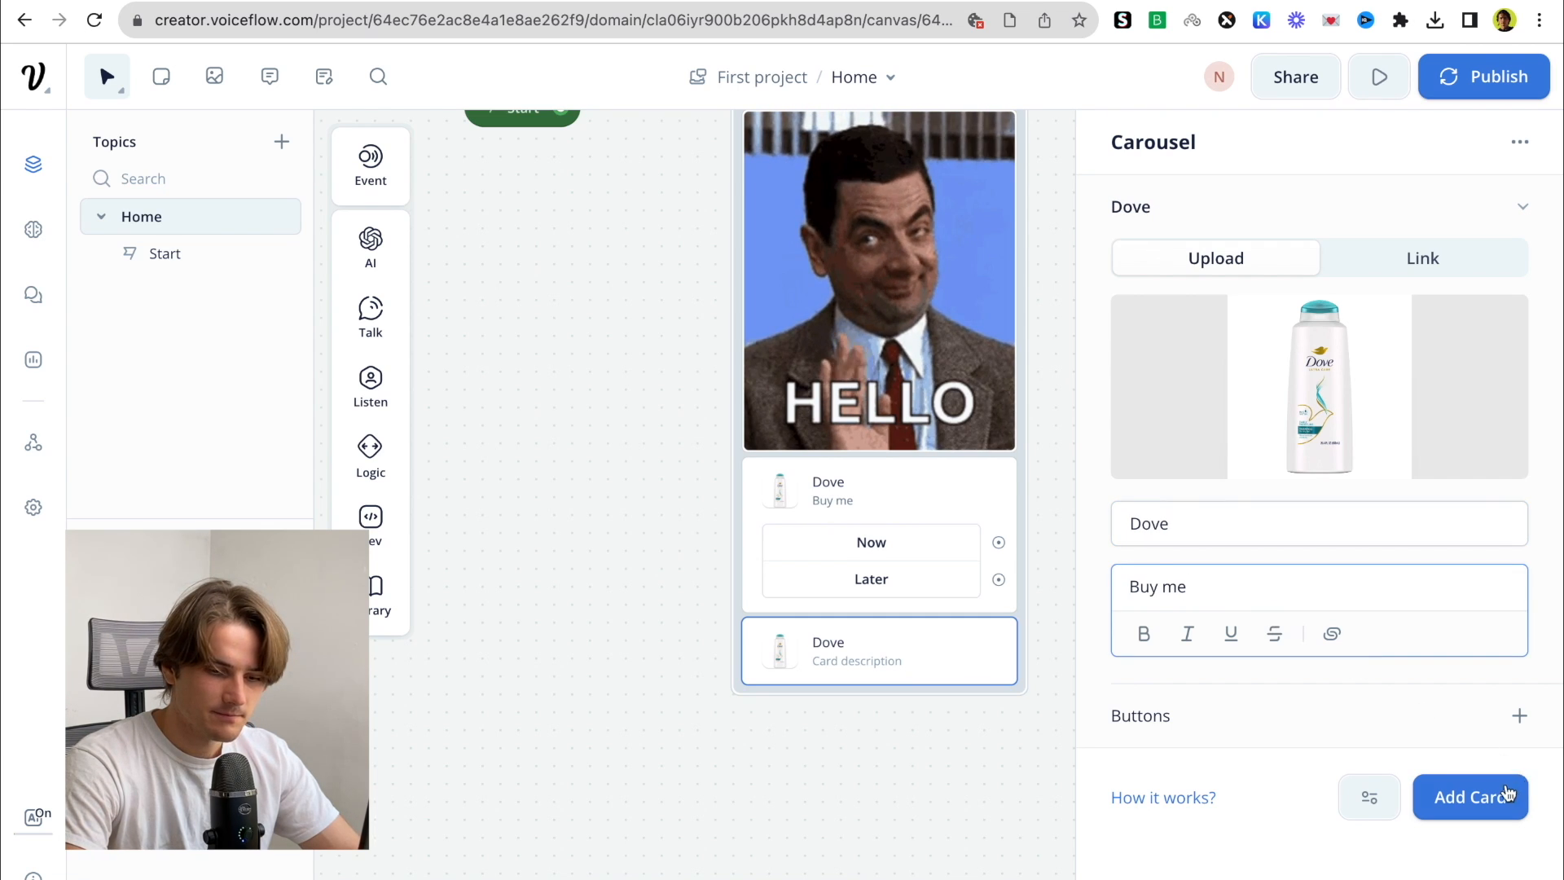
{"action": "left_click", "coordinate": [1507, 794]}
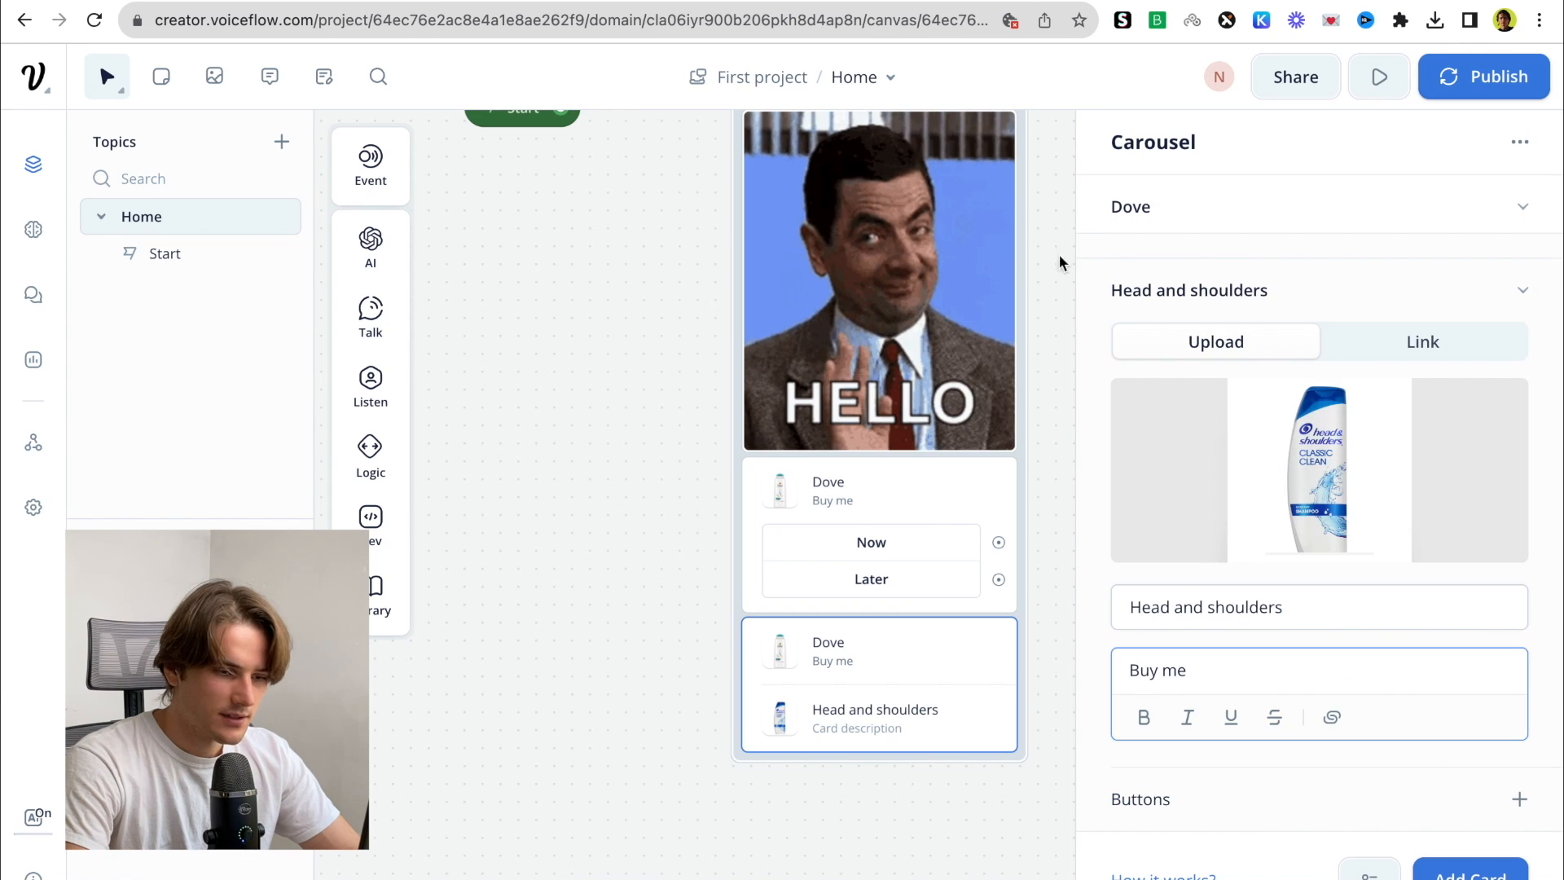
{"action": "left_click", "coordinate": [499, 371]}
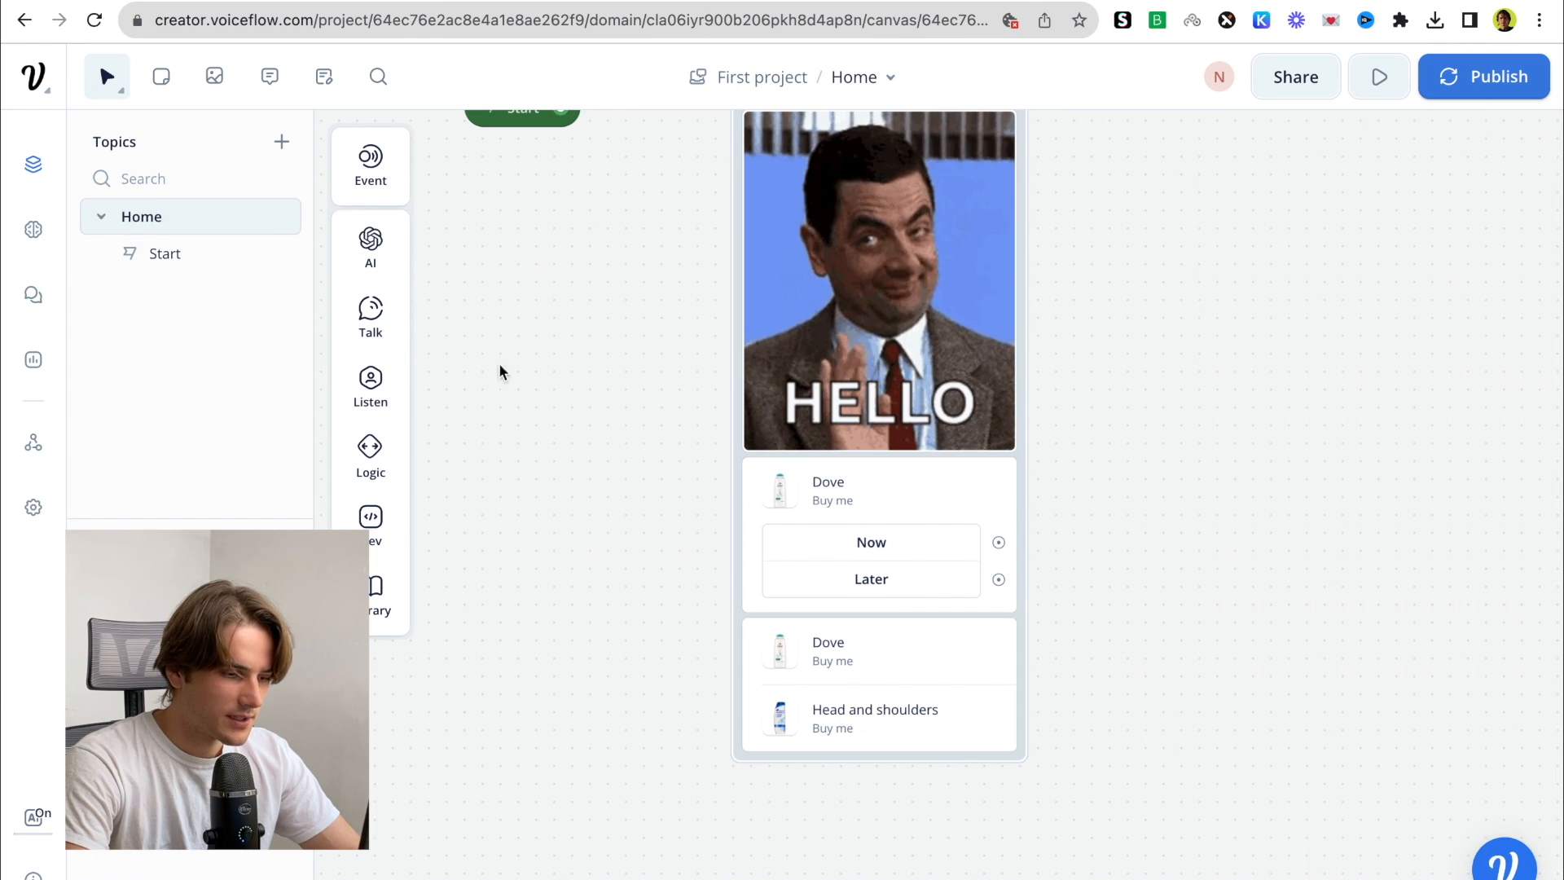
Test-run the assistant and browse forward and back through the carousel's product cards
{"action": "left_click", "coordinate": [1379, 77]}
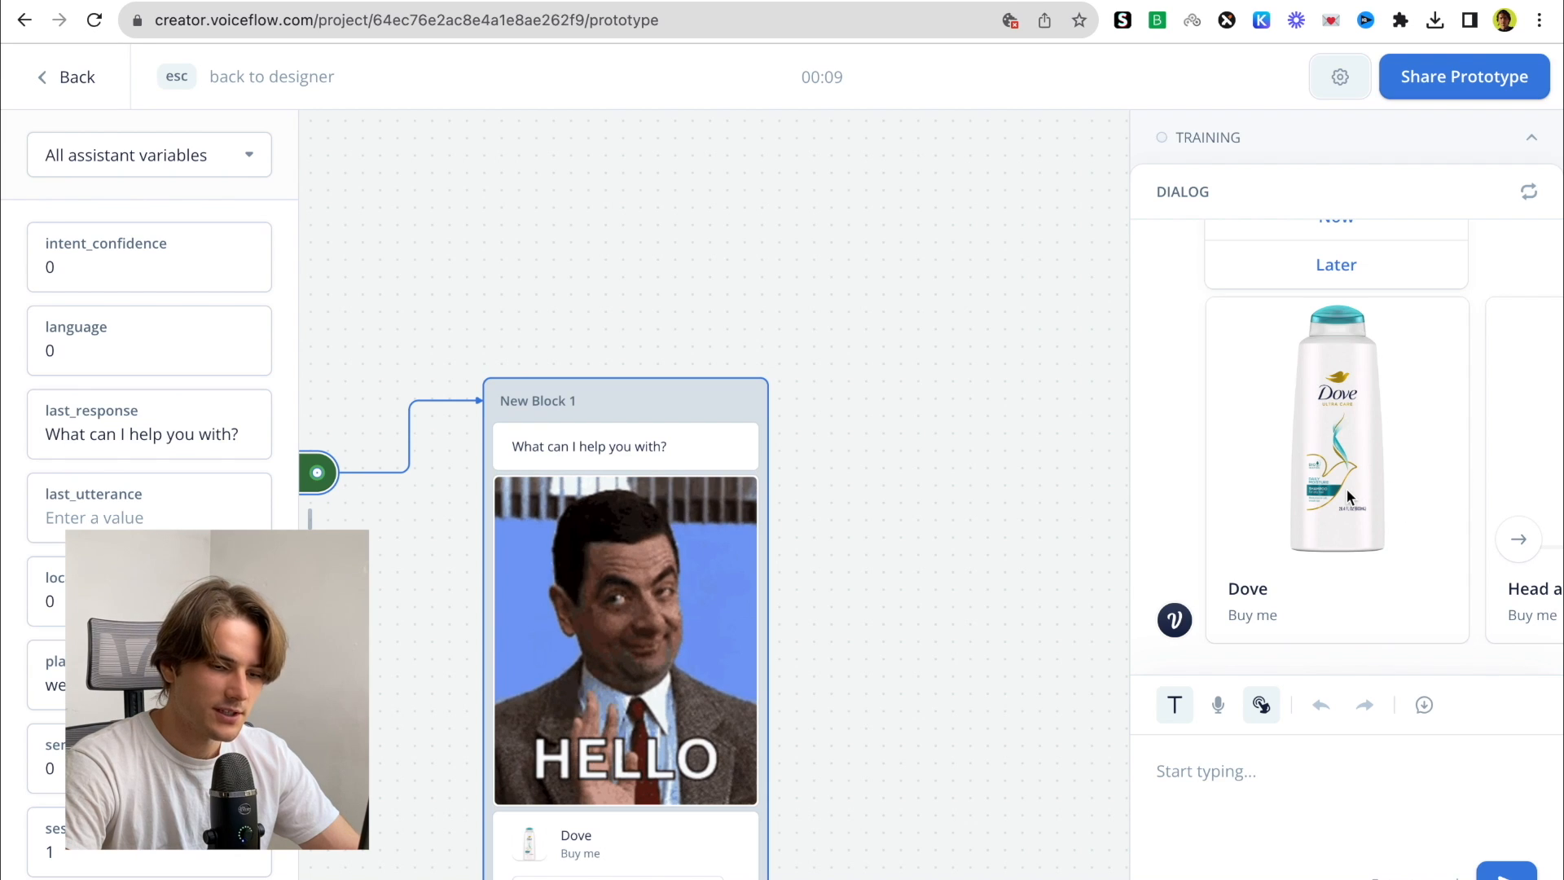
{"action": "left_click", "coordinate": [1519, 539]}
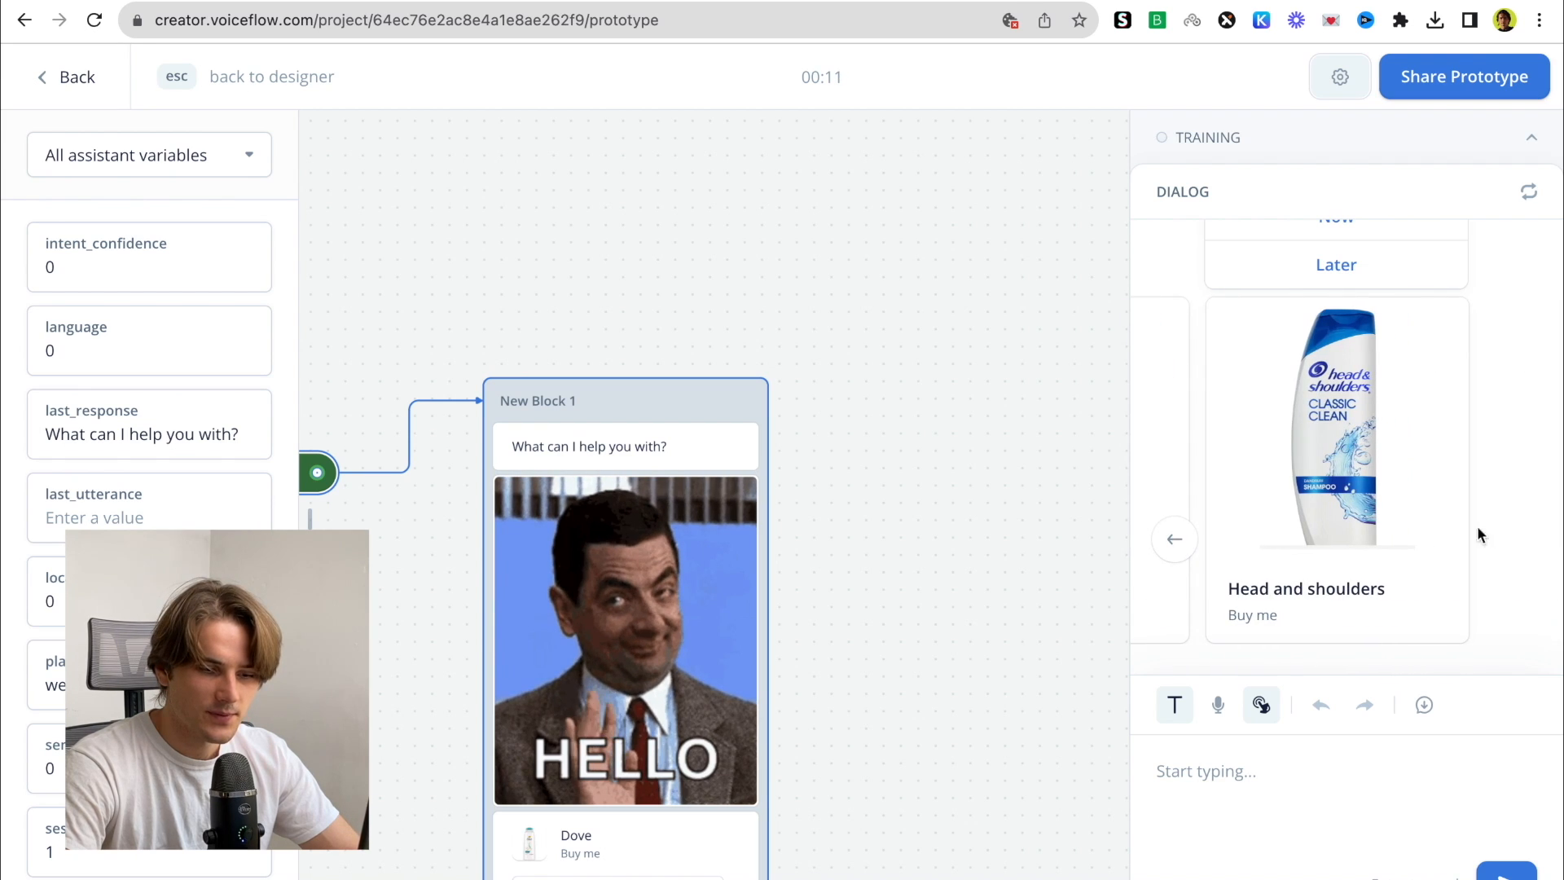
{"action": "left_click", "coordinate": [1160, 538]}
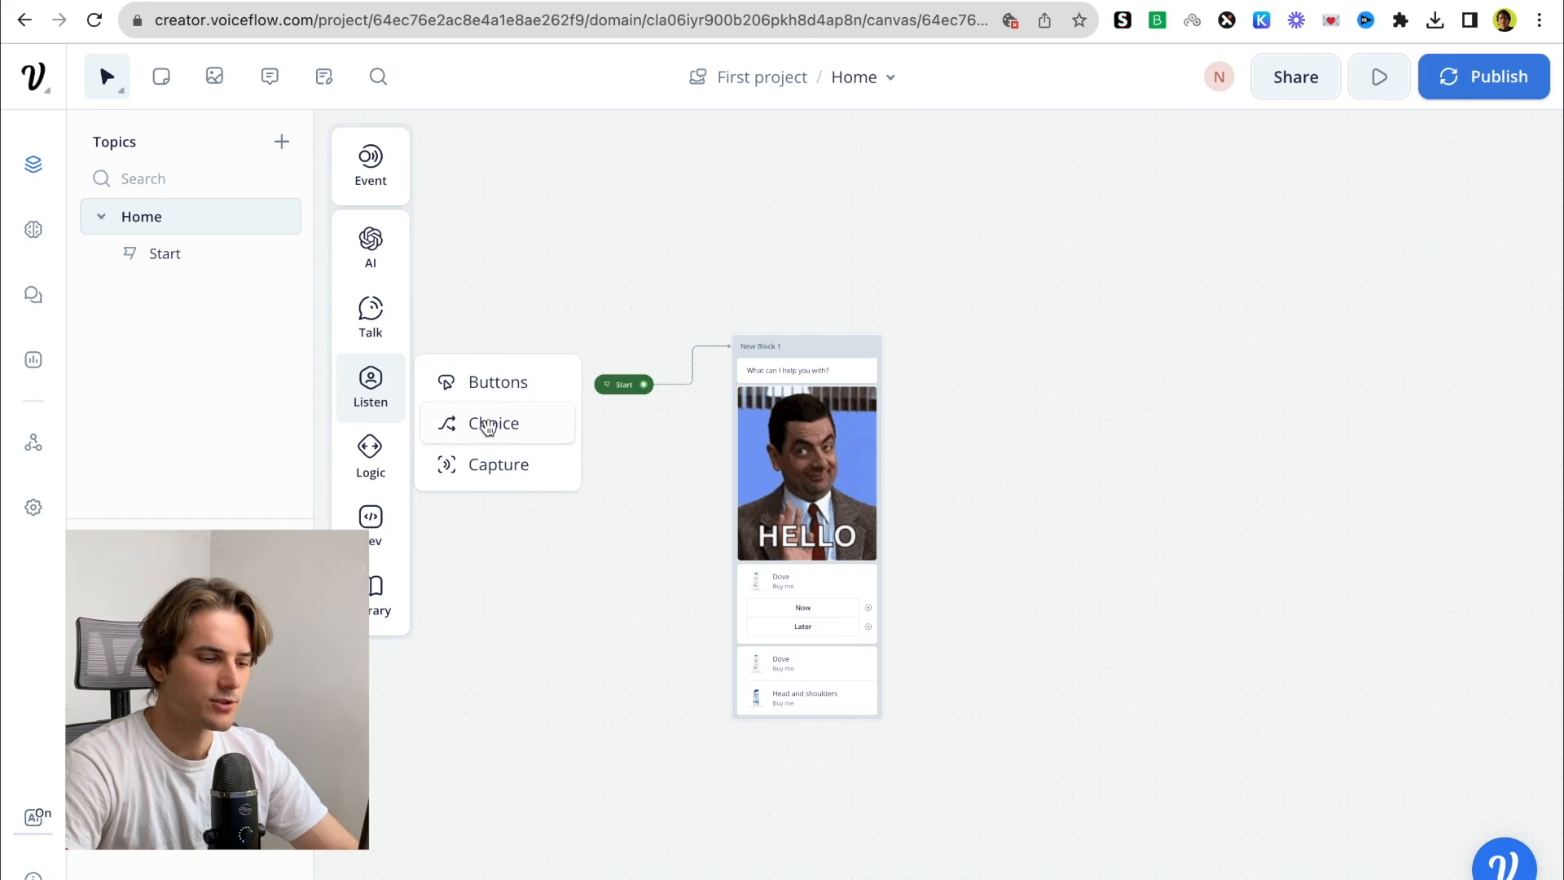
Delete the whole block with the text, image, card and carousel, keeping only Start
{"action": "mouse_move", "coordinate": [473, 466]}
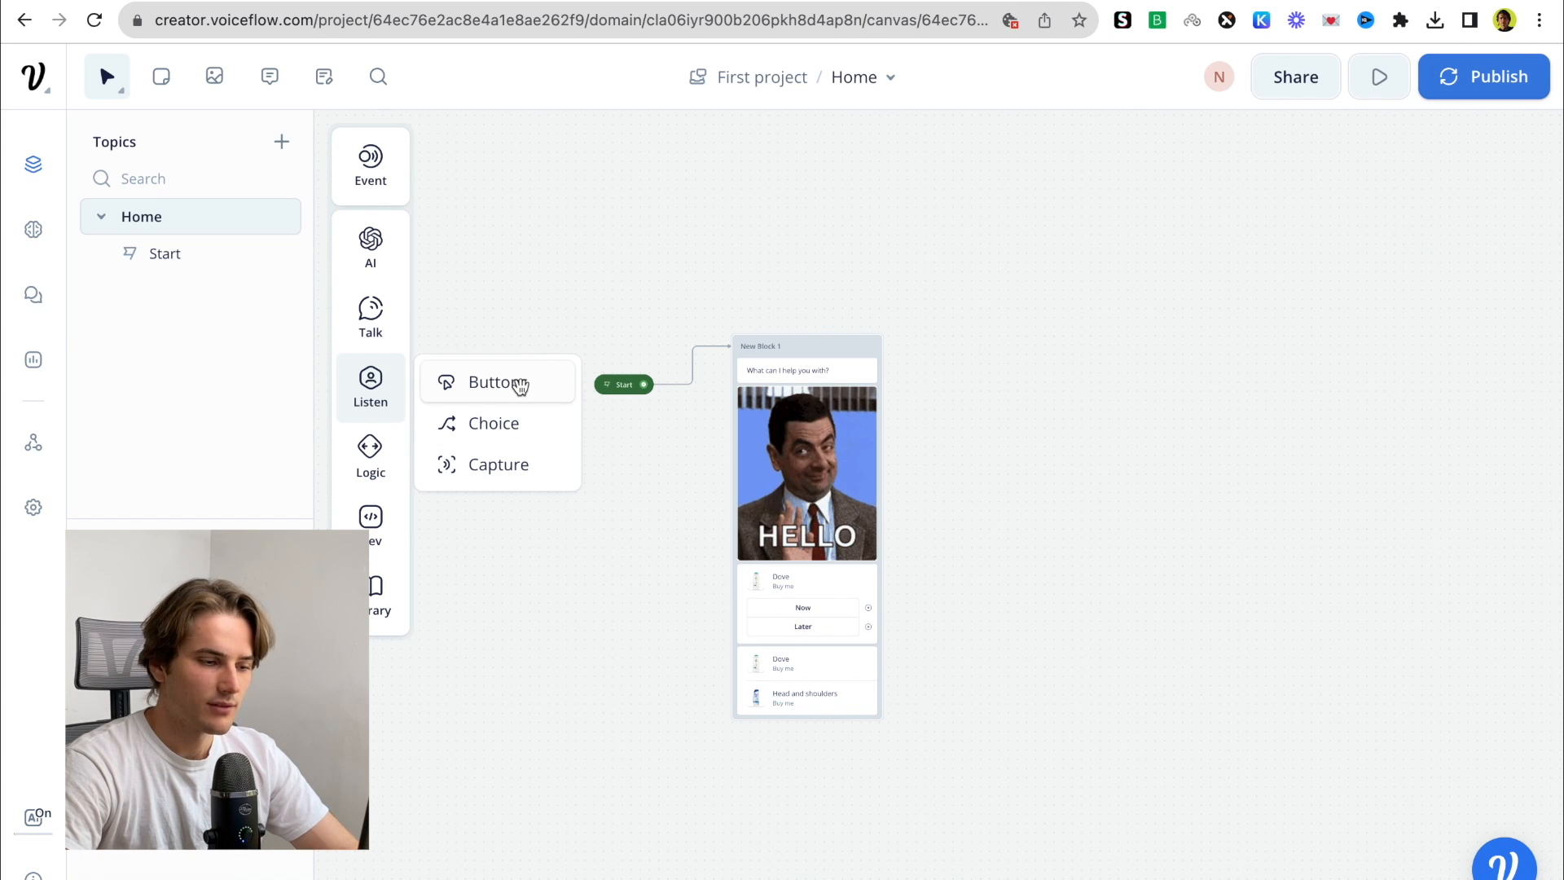
{"action": "left_click_drag", "start_coordinate": [943, 774], "coordinate": [769, 369]}
{"action": "key", "text": "BackSpace"}
Add a Text step beside Start reading "Welcome to Your first Voiceflow chat. How are you?"
{"action": "mouse_move", "coordinate": [371, 313]}
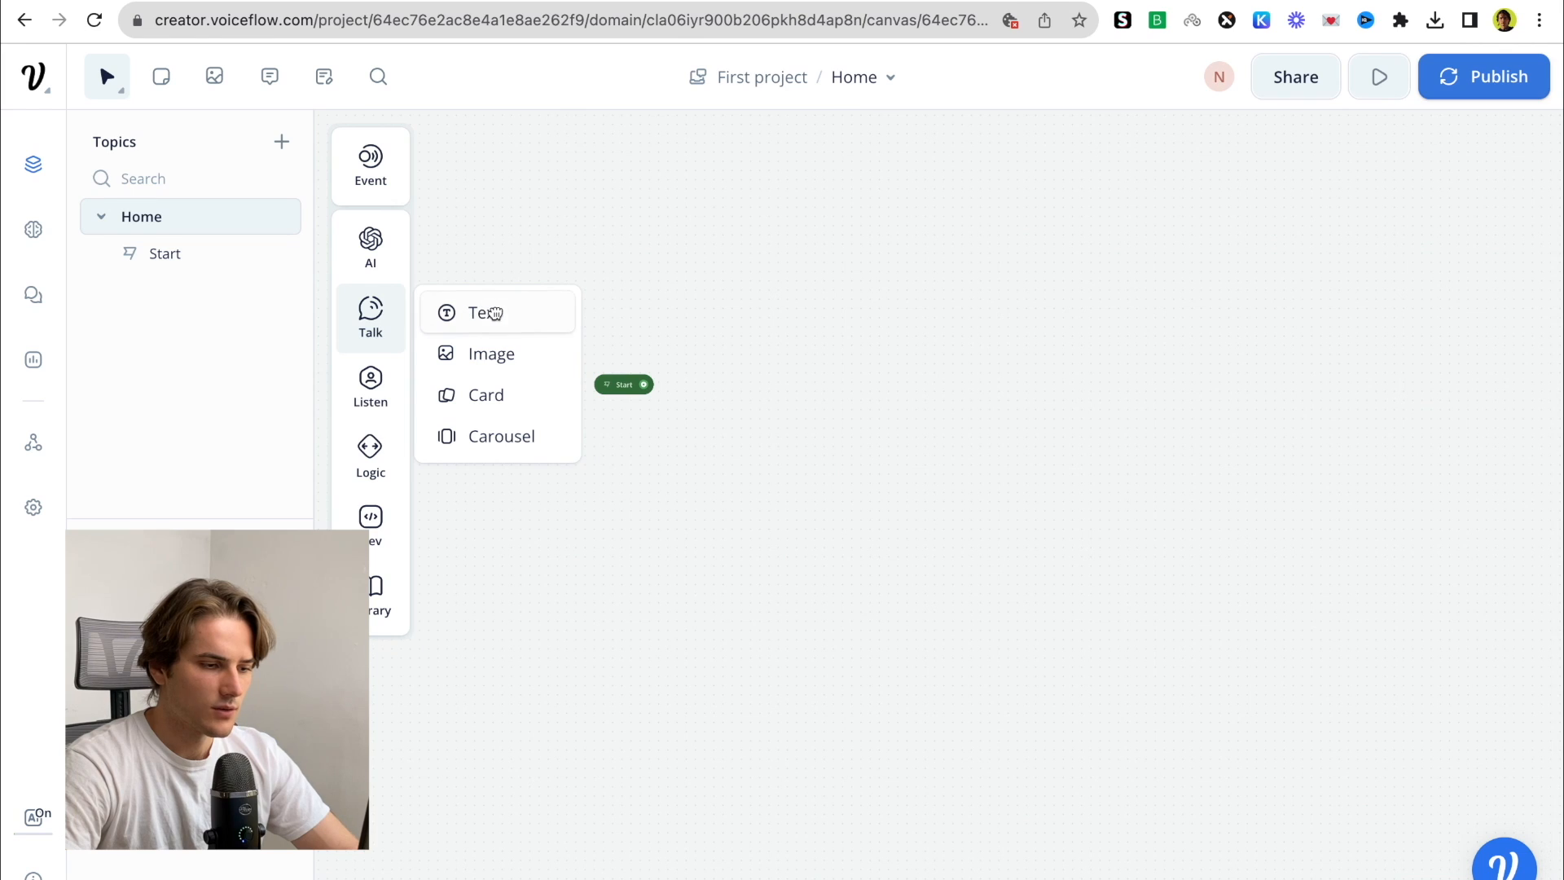
{"action": "left_click_drag", "start_coordinate": [489, 310], "coordinate": [816, 350]}
{"action": "type", "text": "Welcome to Your first Voiceflow chat. How are you?"}
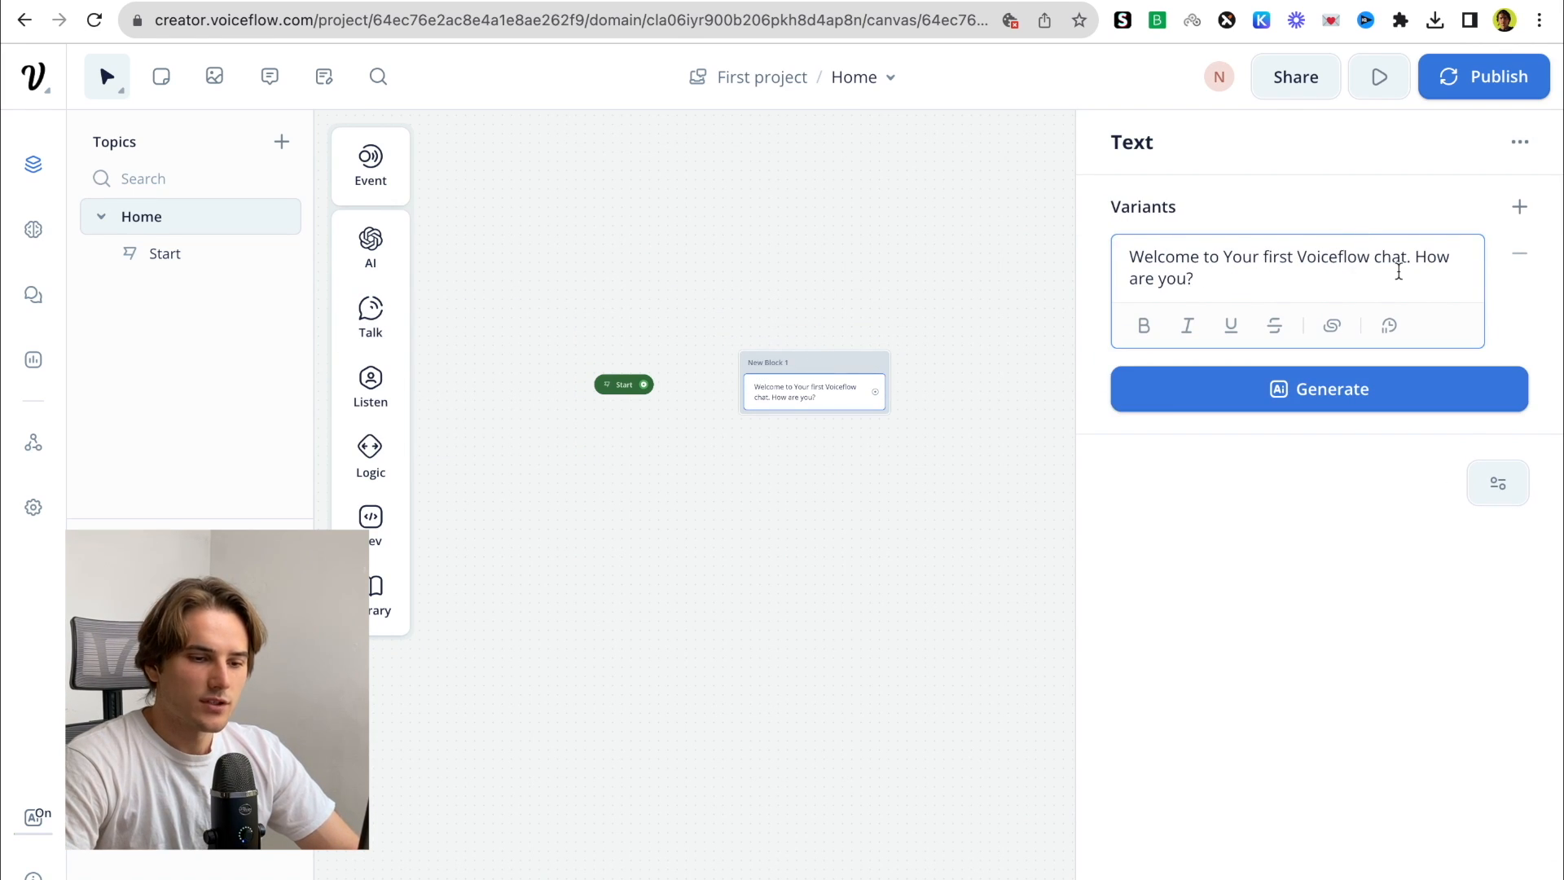
{"action": "left_click", "coordinate": [985, 399]}
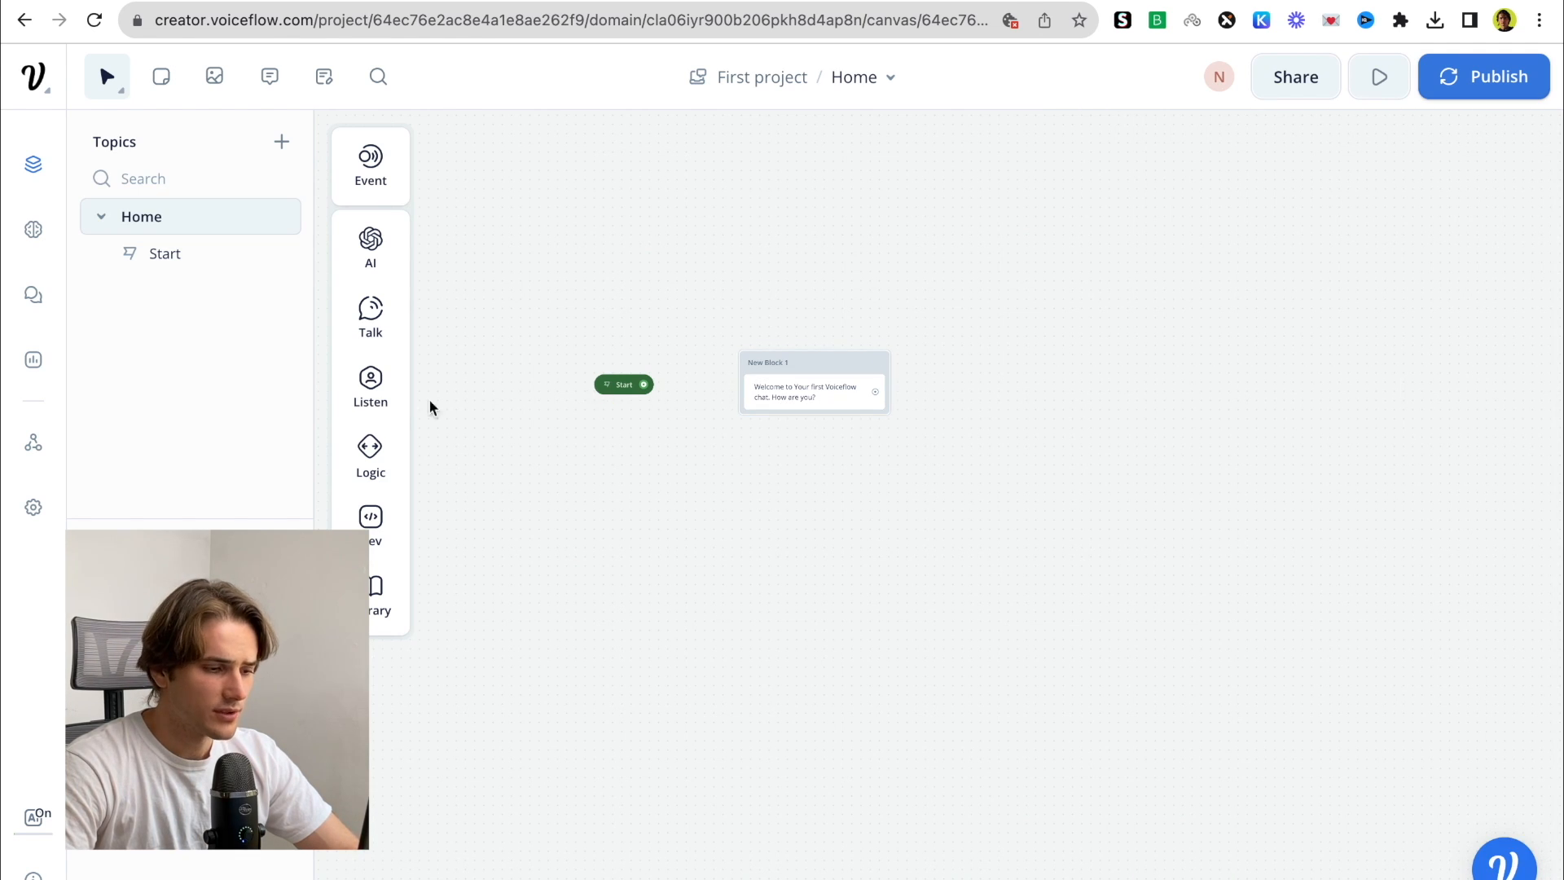
Add a Buttons step below the welcome text with three buttons labelled "Hppy", "Sad" and "Angry"
{"action": "mouse_move", "coordinate": [378, 404]}
{"action": "left_click_drag", "start_coordinate": [475, 392], "coordinate": [787, 427]}
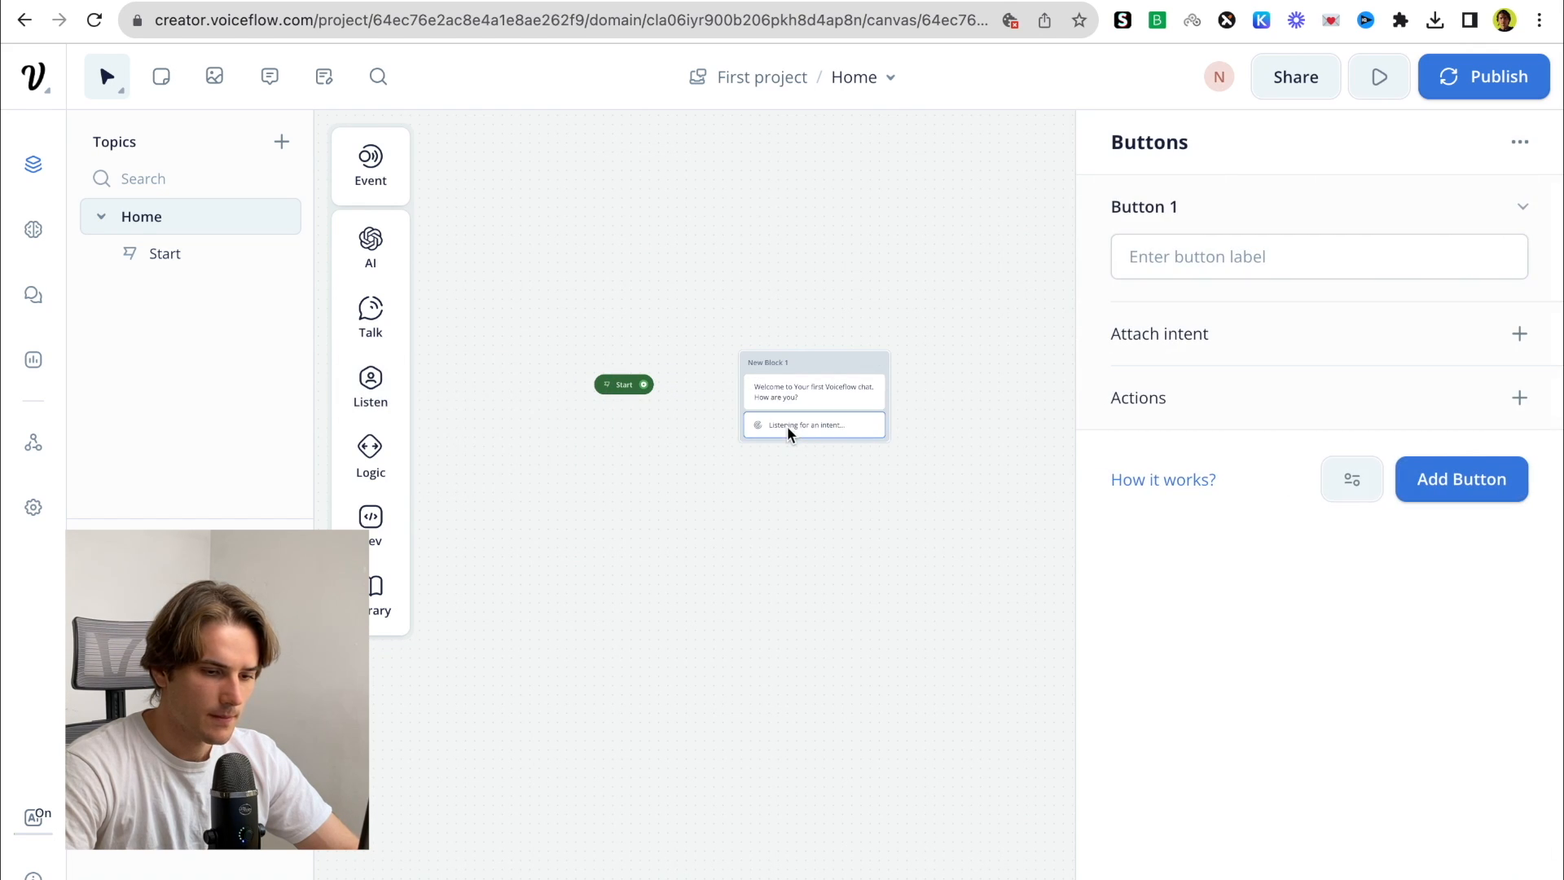
{"action": "left_click", "coordinate": [1229, 261]}
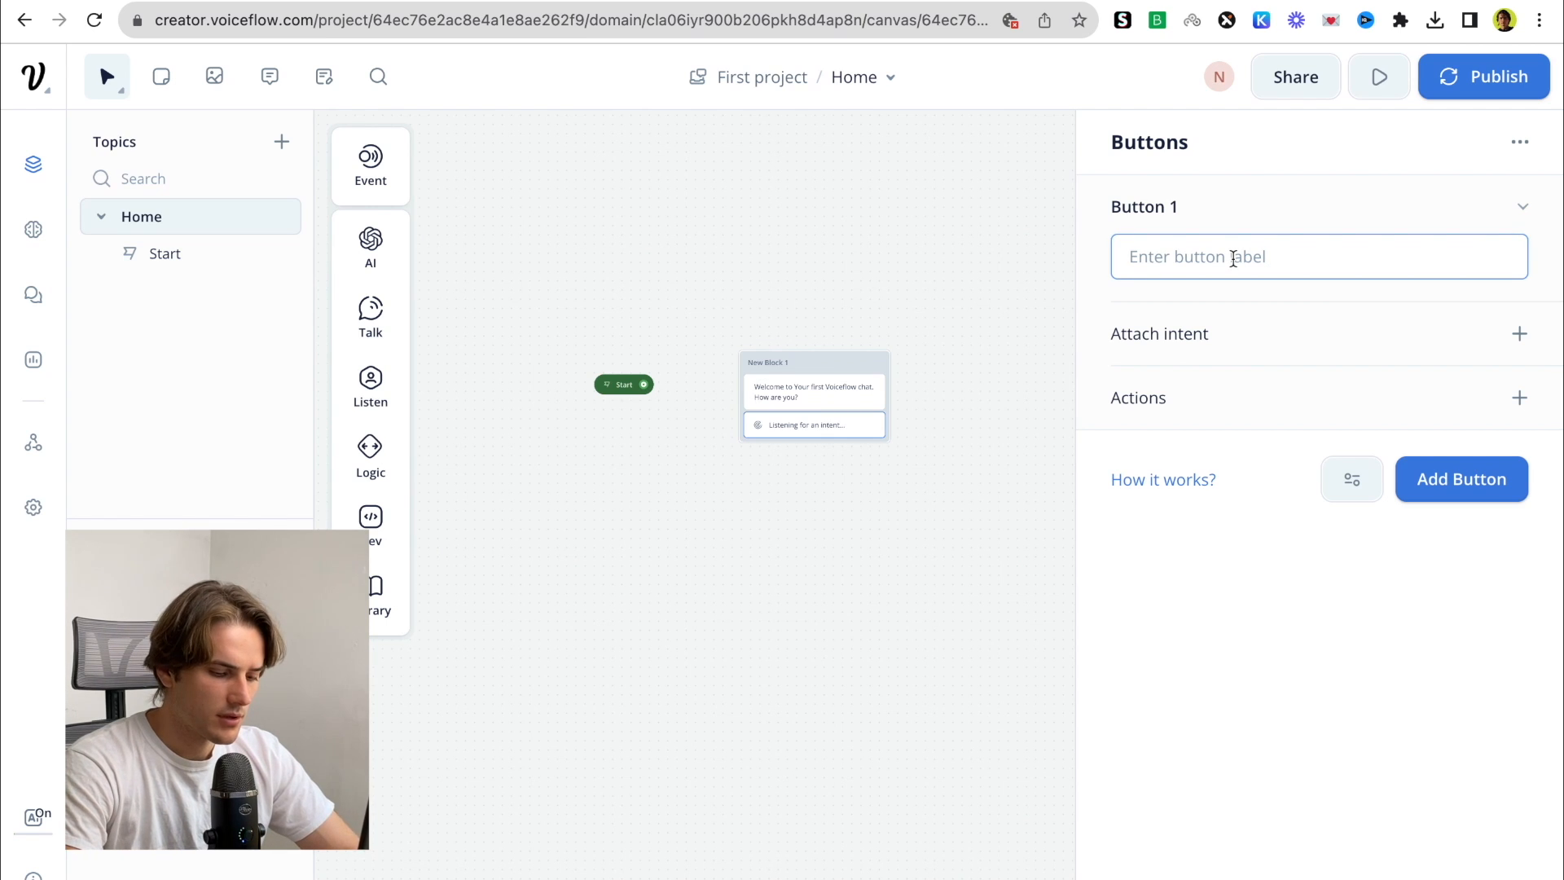
{"action": "type", "text": "Hppy"}
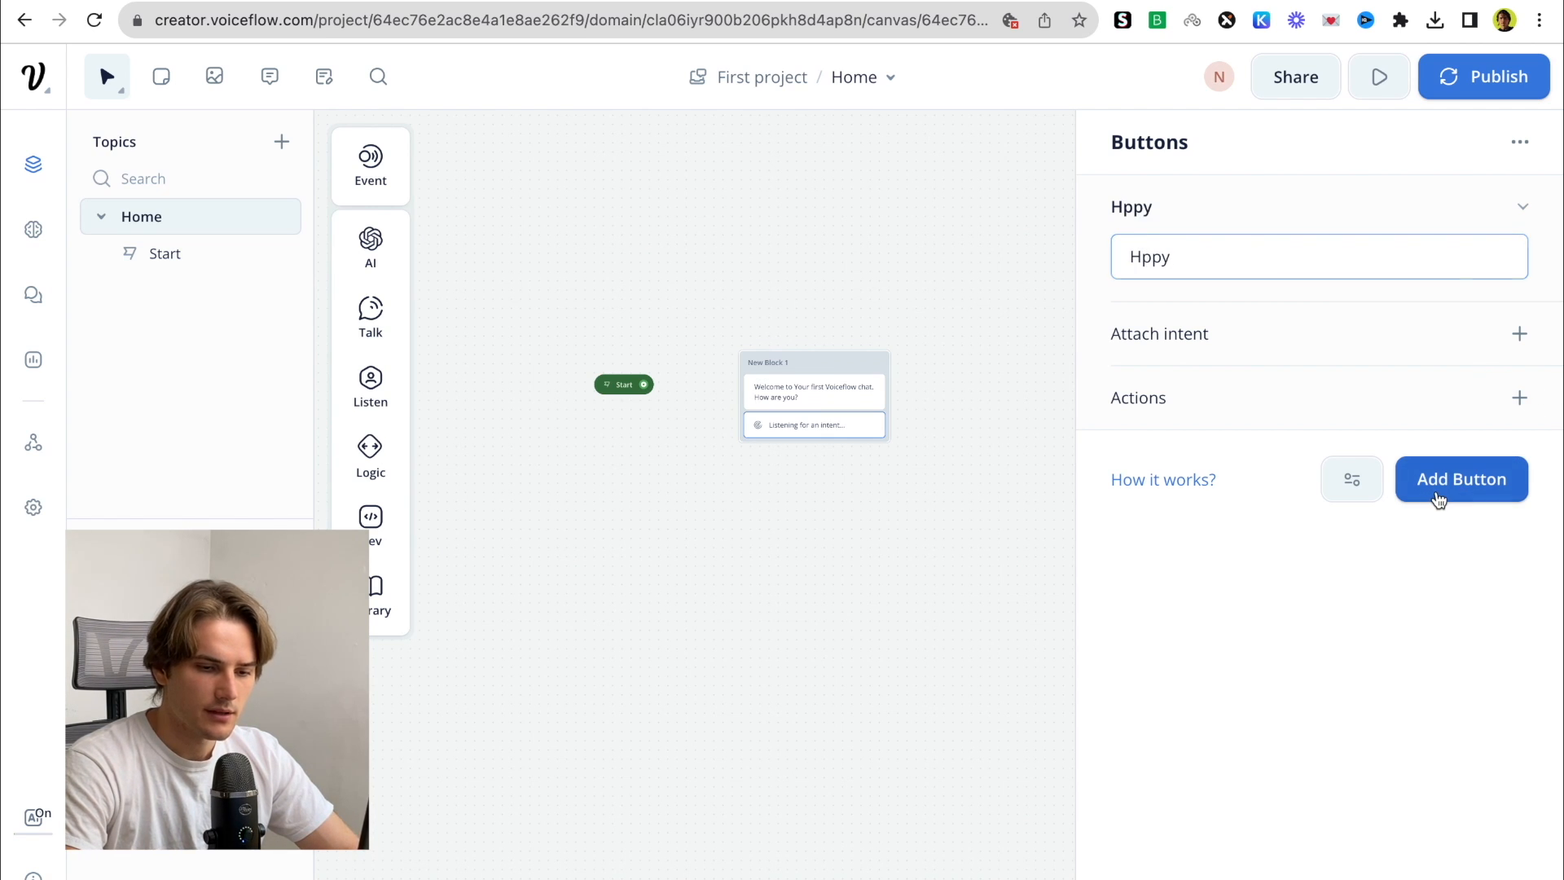
{"action": "left_click", "coordinate": [1435, 494]}
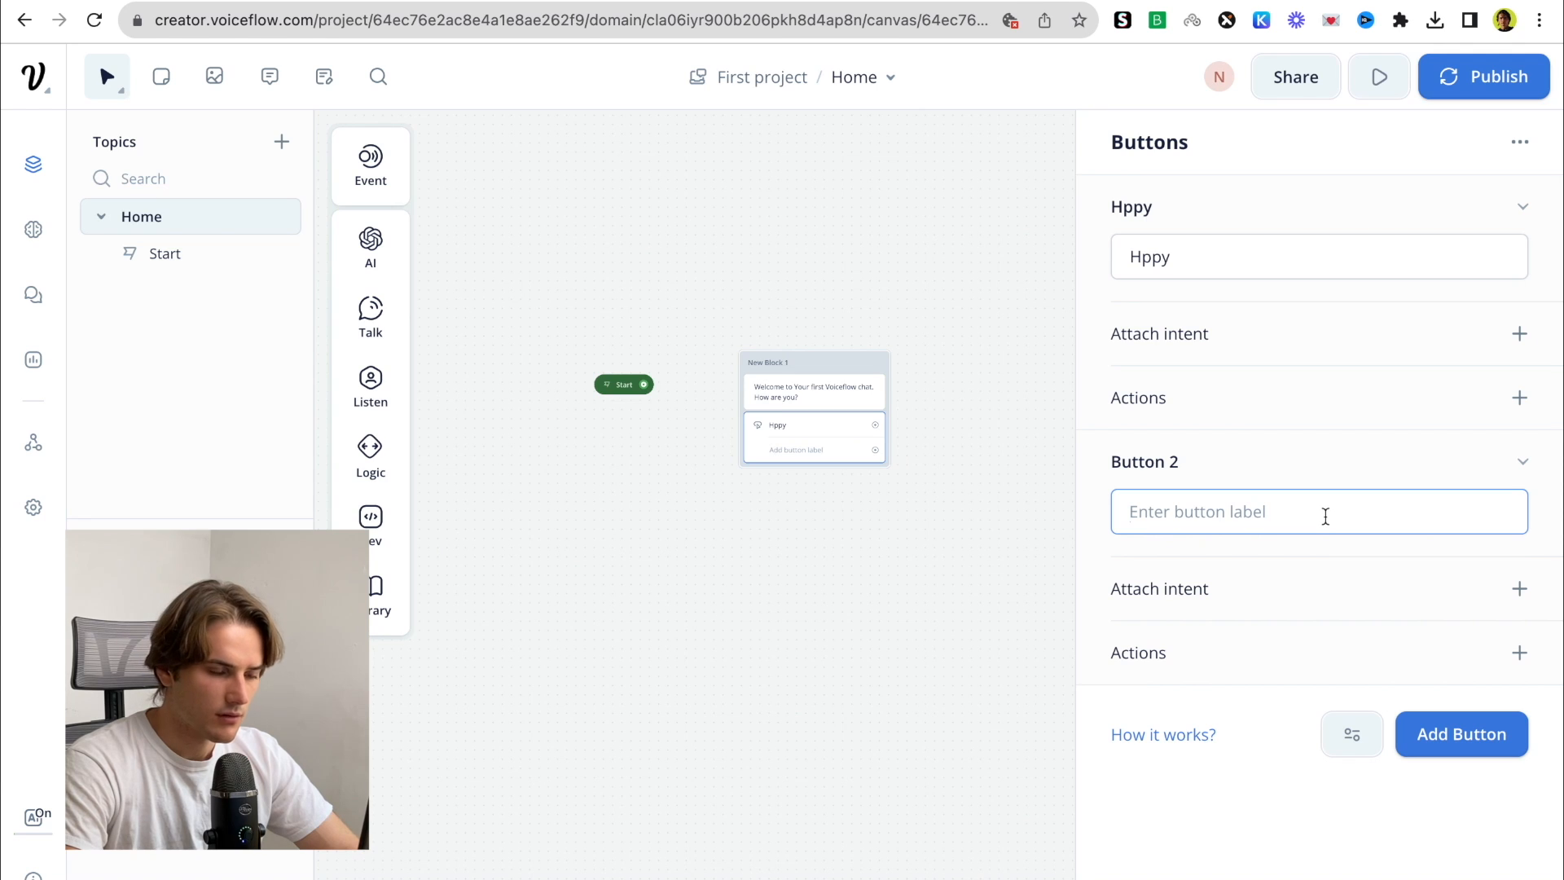
{"action": "type", "text": "Sad"}
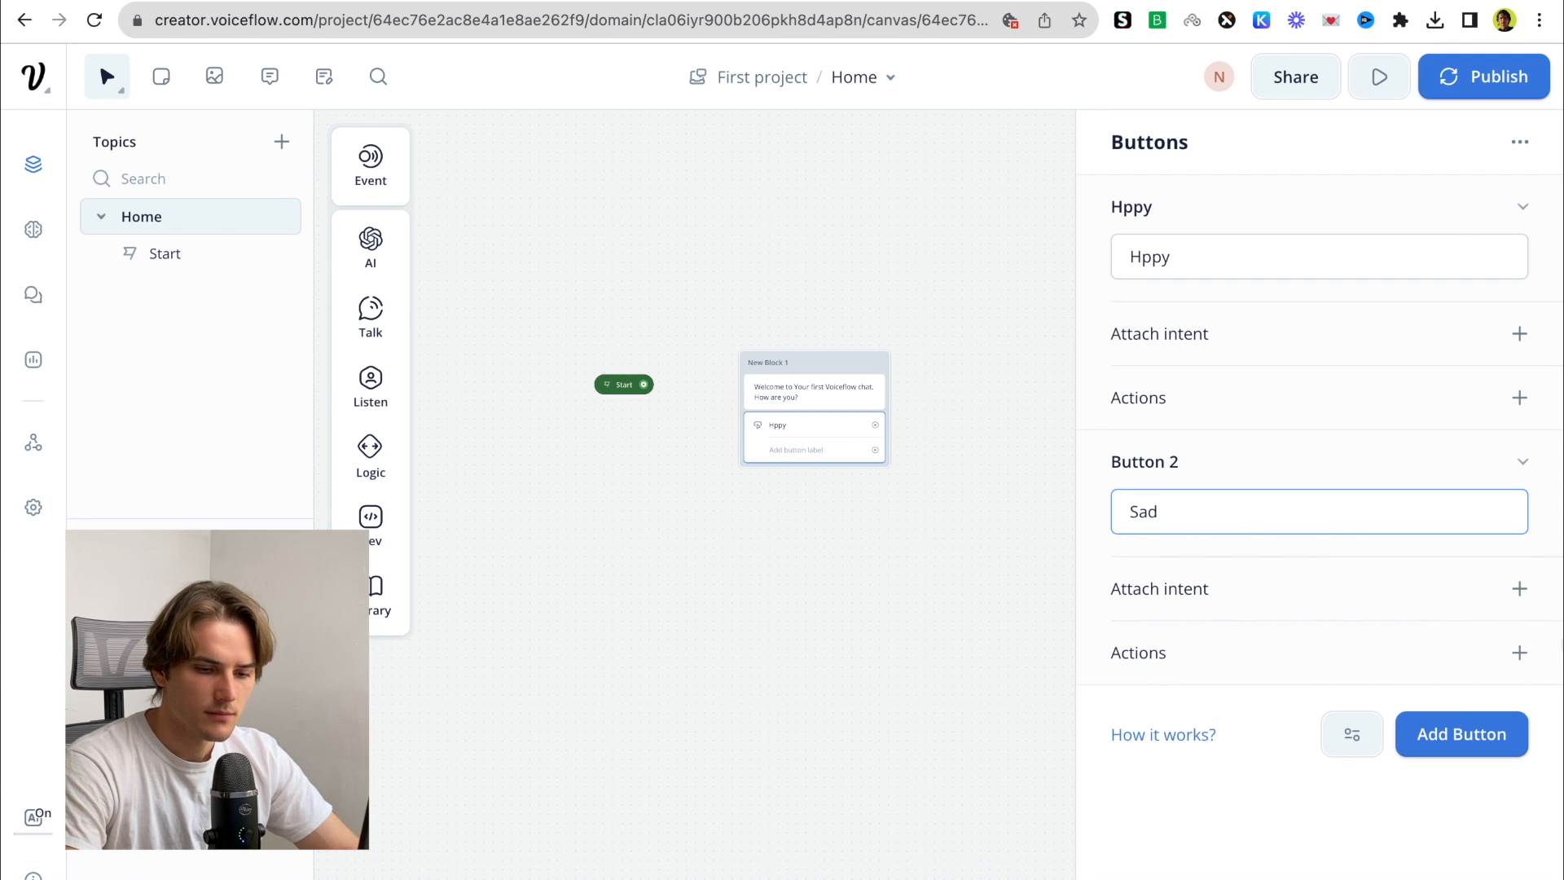
{"action": "left_click", "coordinate": [1454, 738]}
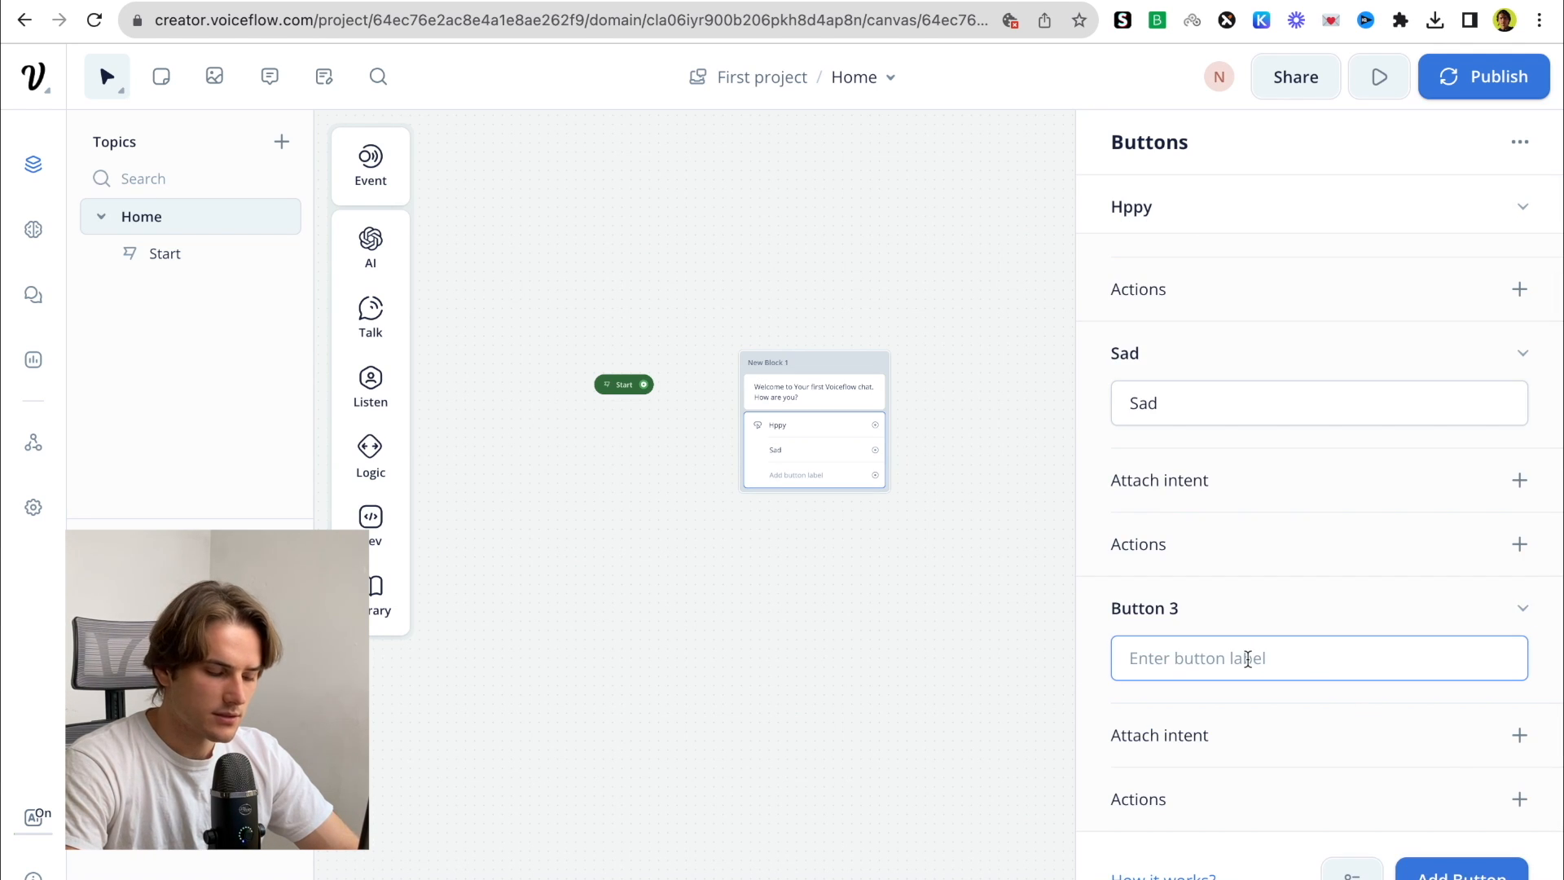
{"action": "type", "text": "Angry"}
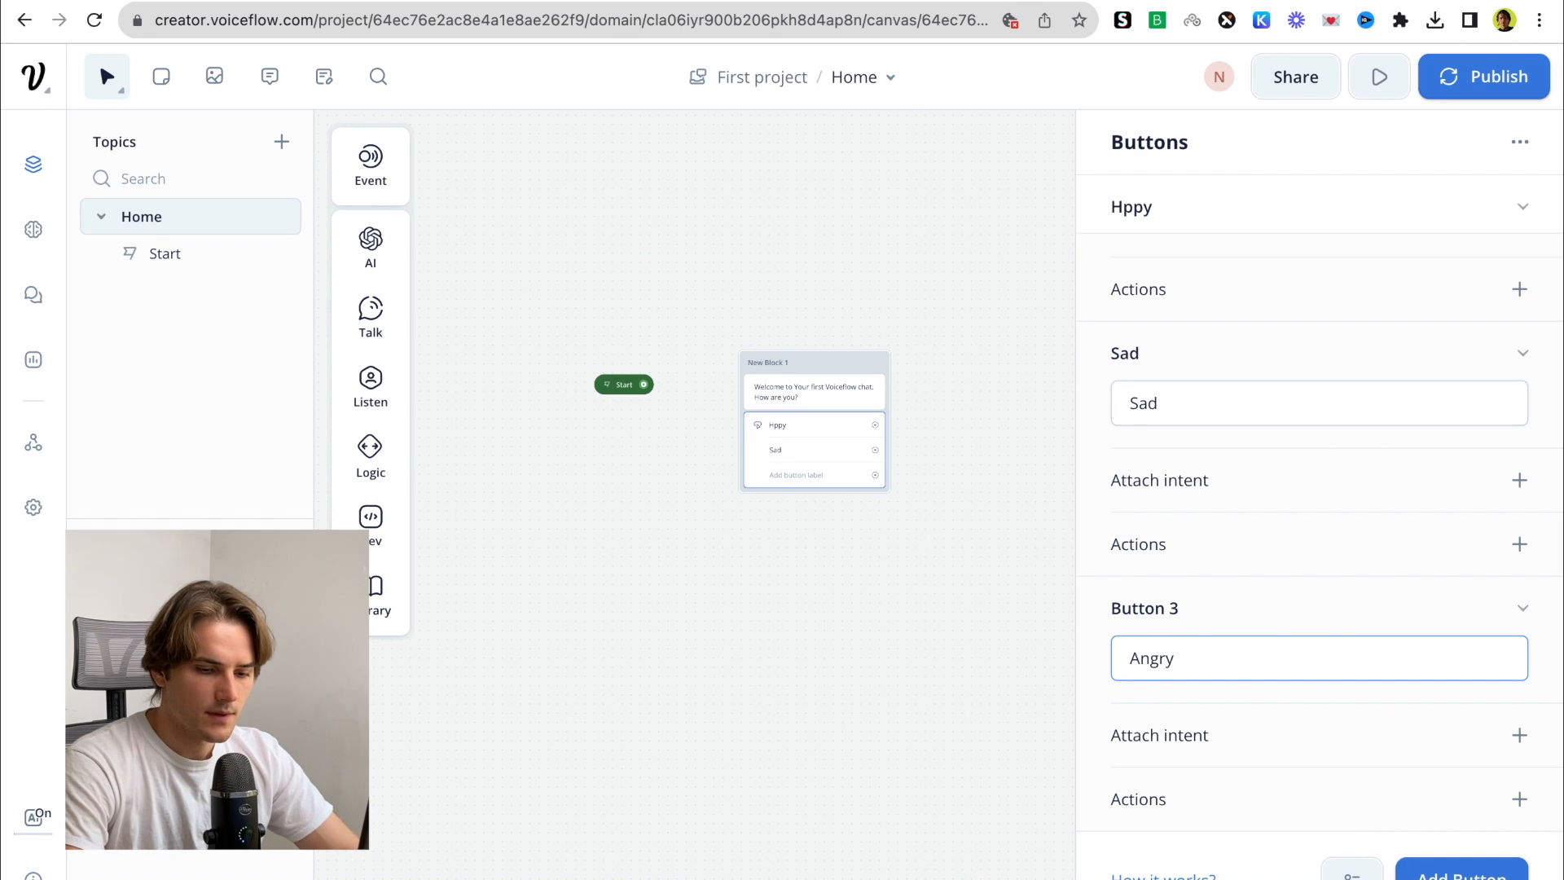
Add a fourth button labelled "No match" and connect Start to the welcome block
{"action": "left_click", "coordinate": [1462, 870]}
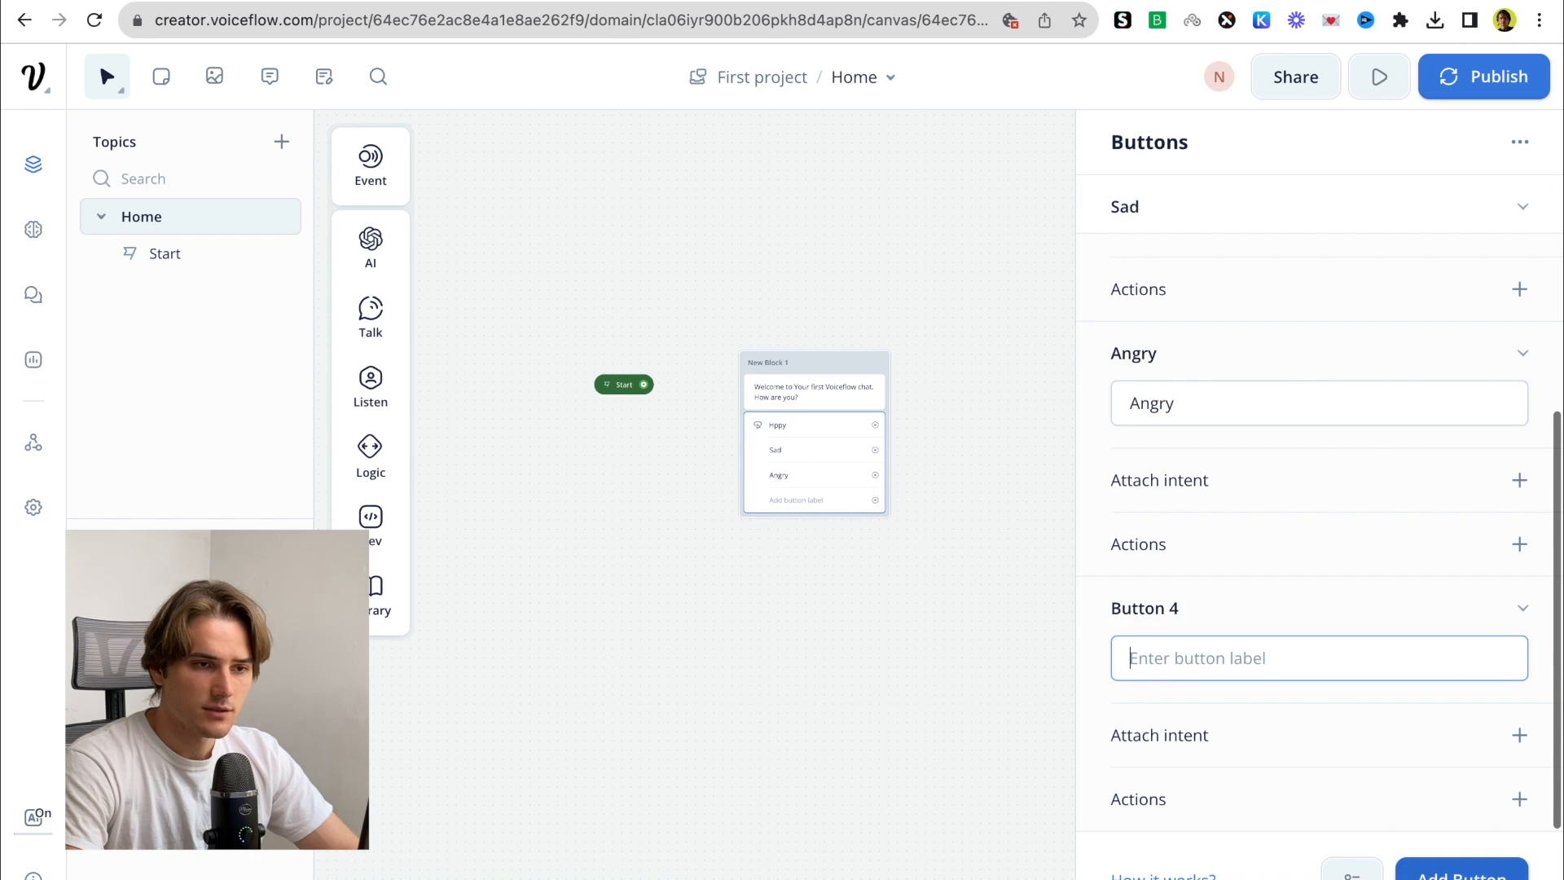
{"action": "type", "text": "No match"}
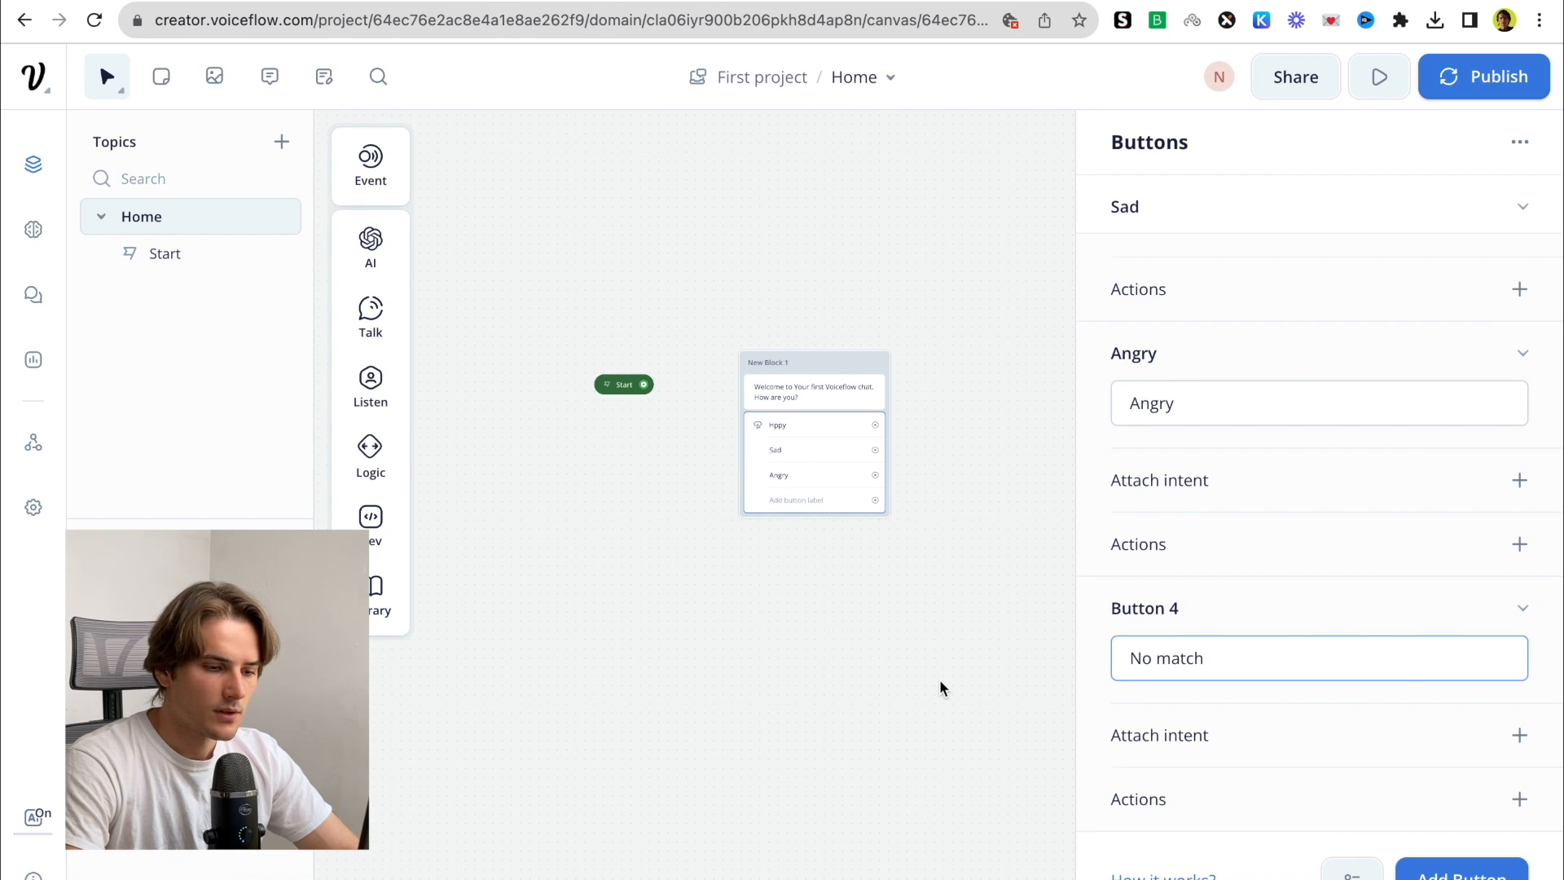
{"action": "left_click", "coordinate": [941, 684]}
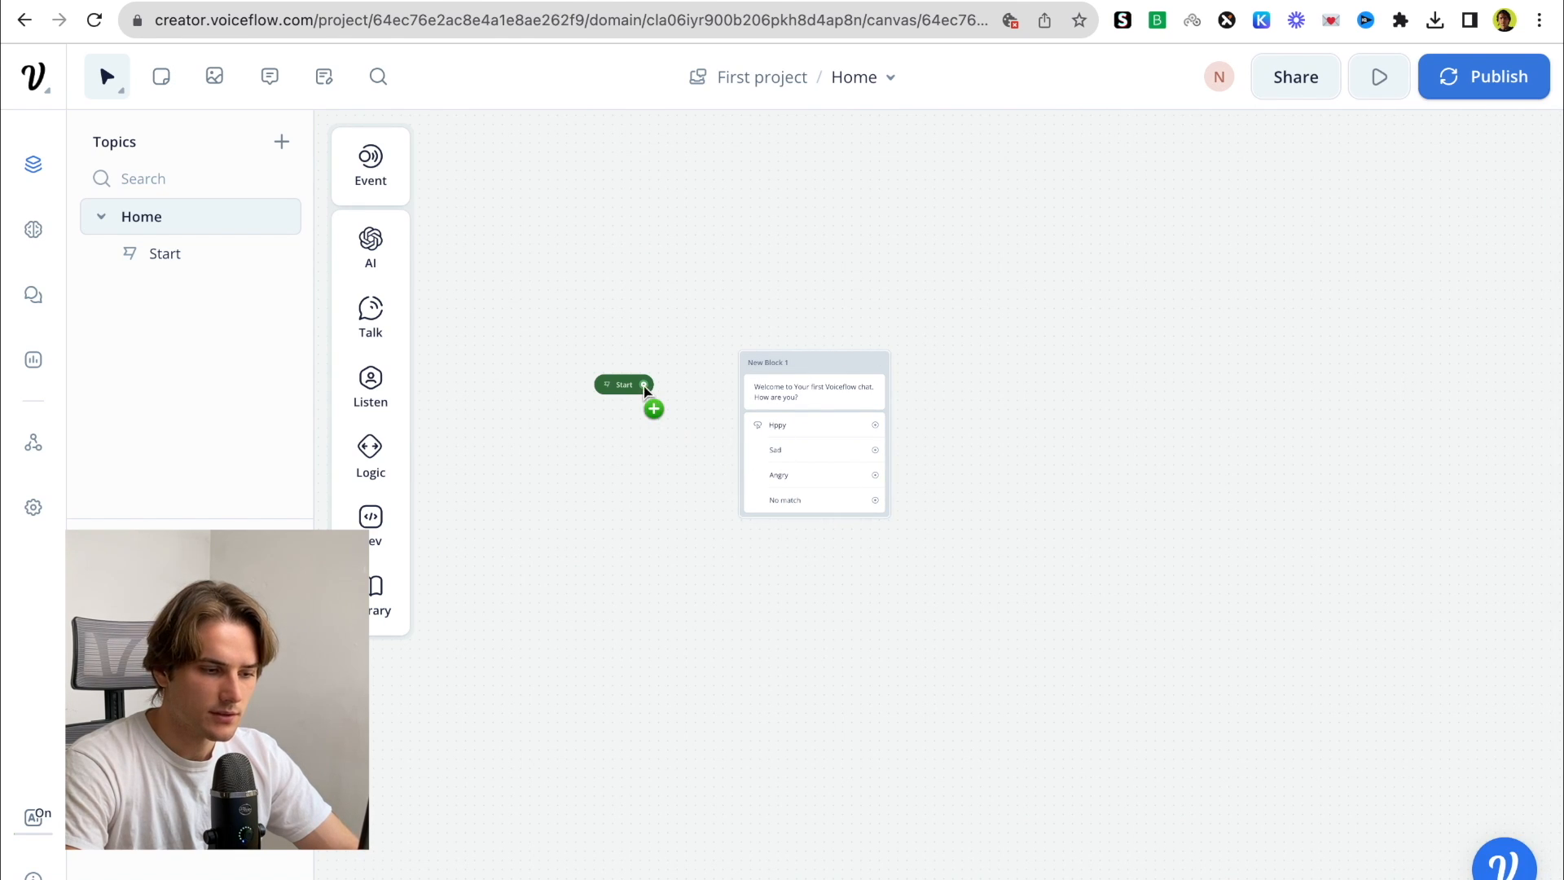
{"action": "left_click_drag", "start_coordinate": [643, 386], "coordinate": [753, 381]}
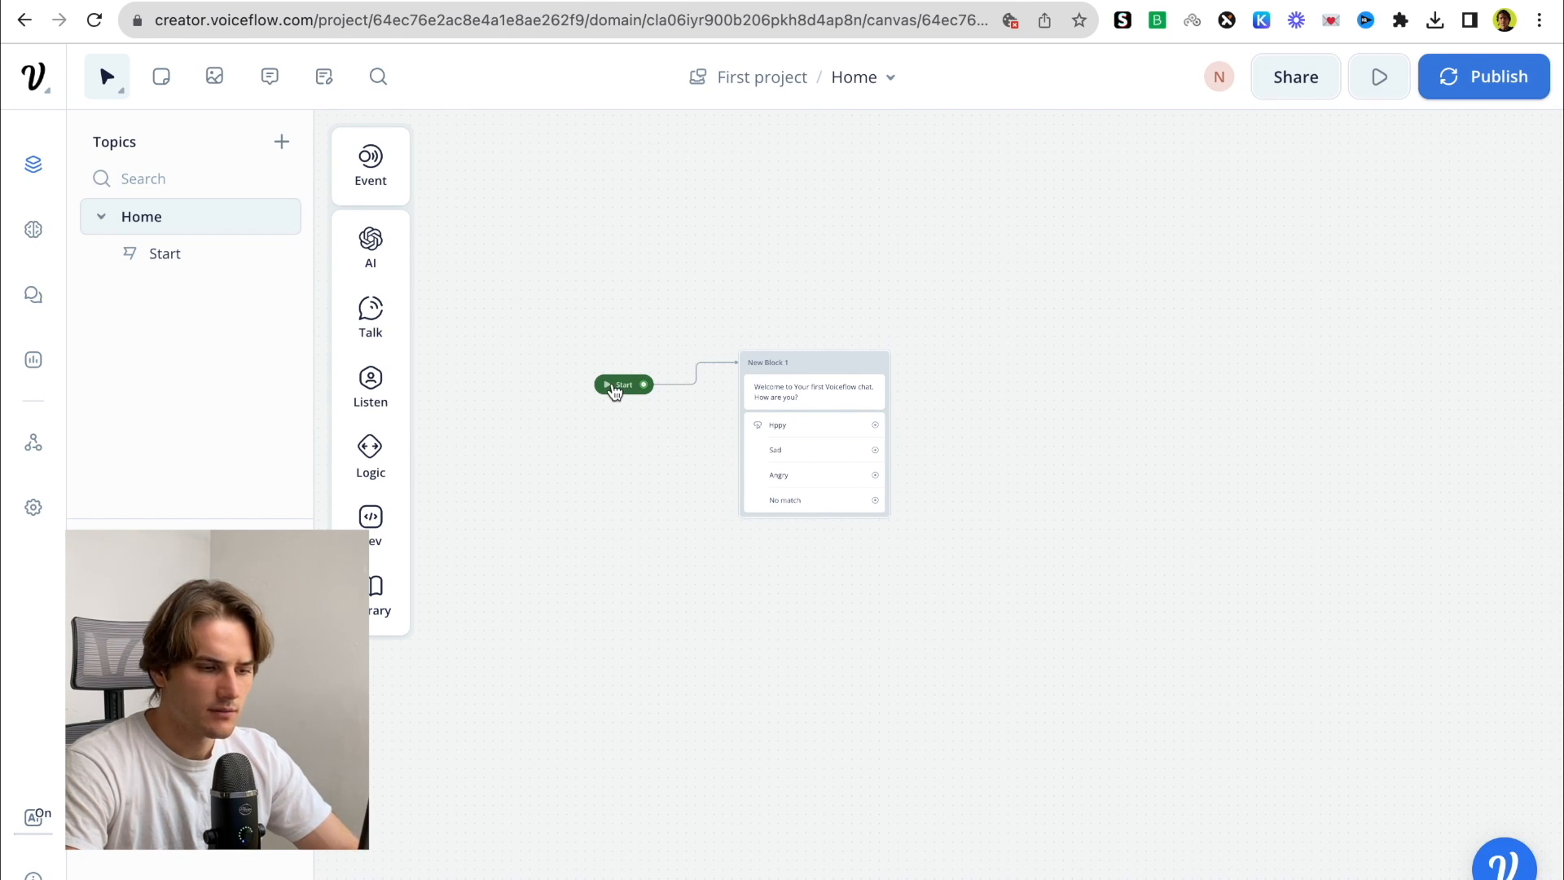
Test-run the assistant from Start, reply "I'm fine today" to the welcome message, and return to the designer
{"action": "left_click", "coordinate": [615, 392]}
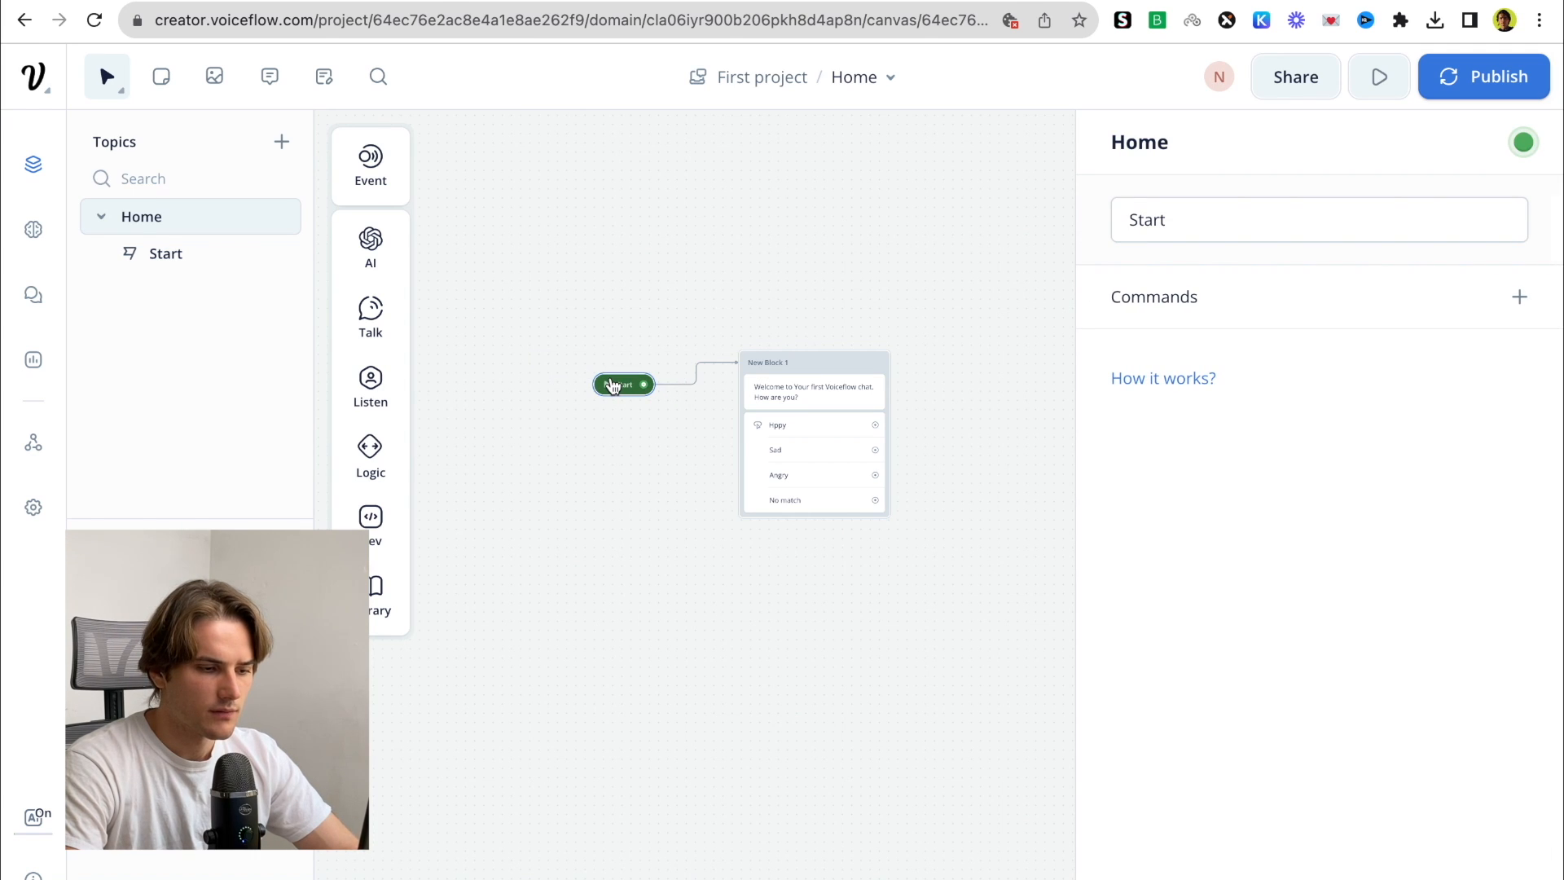
{"action": "left_click", "coordinate": [608, 386]}
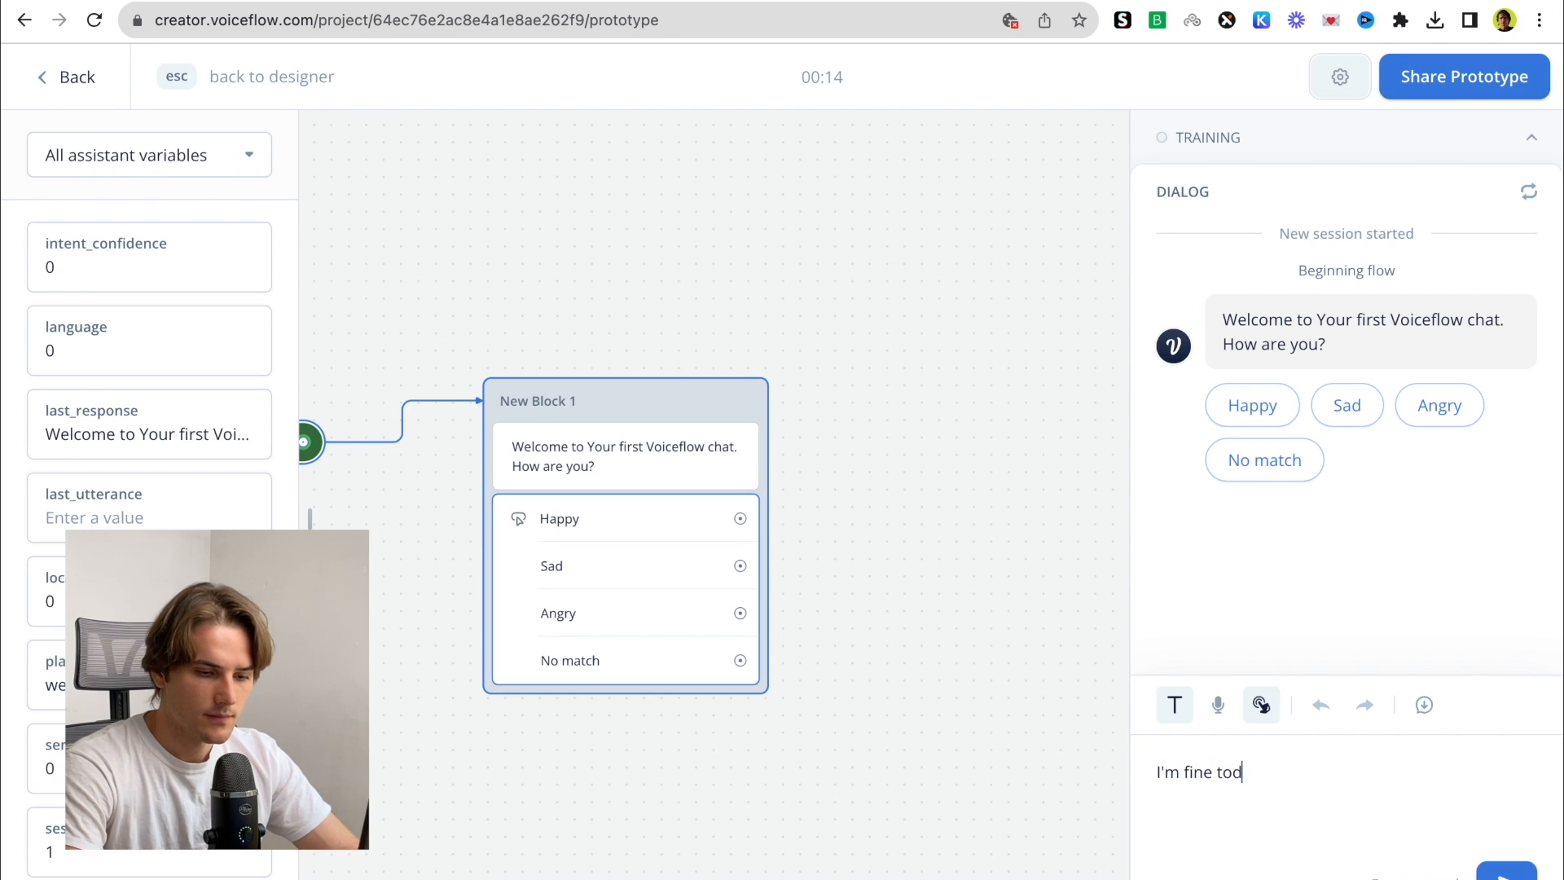
{"action": "key", "text": "Return"}
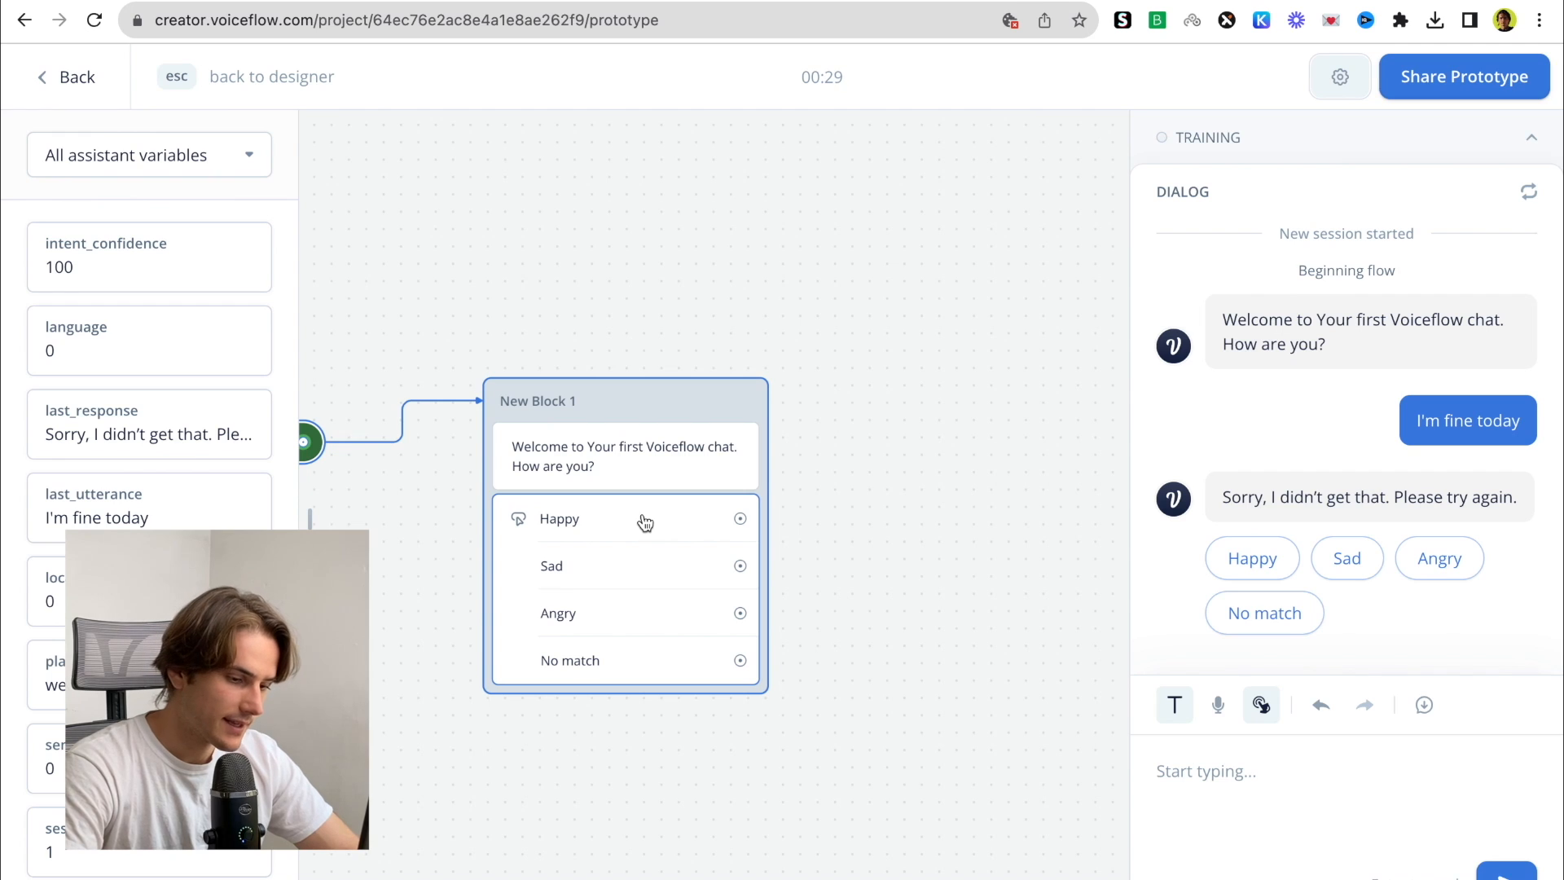
{"action": "key", "text": "Escape"}
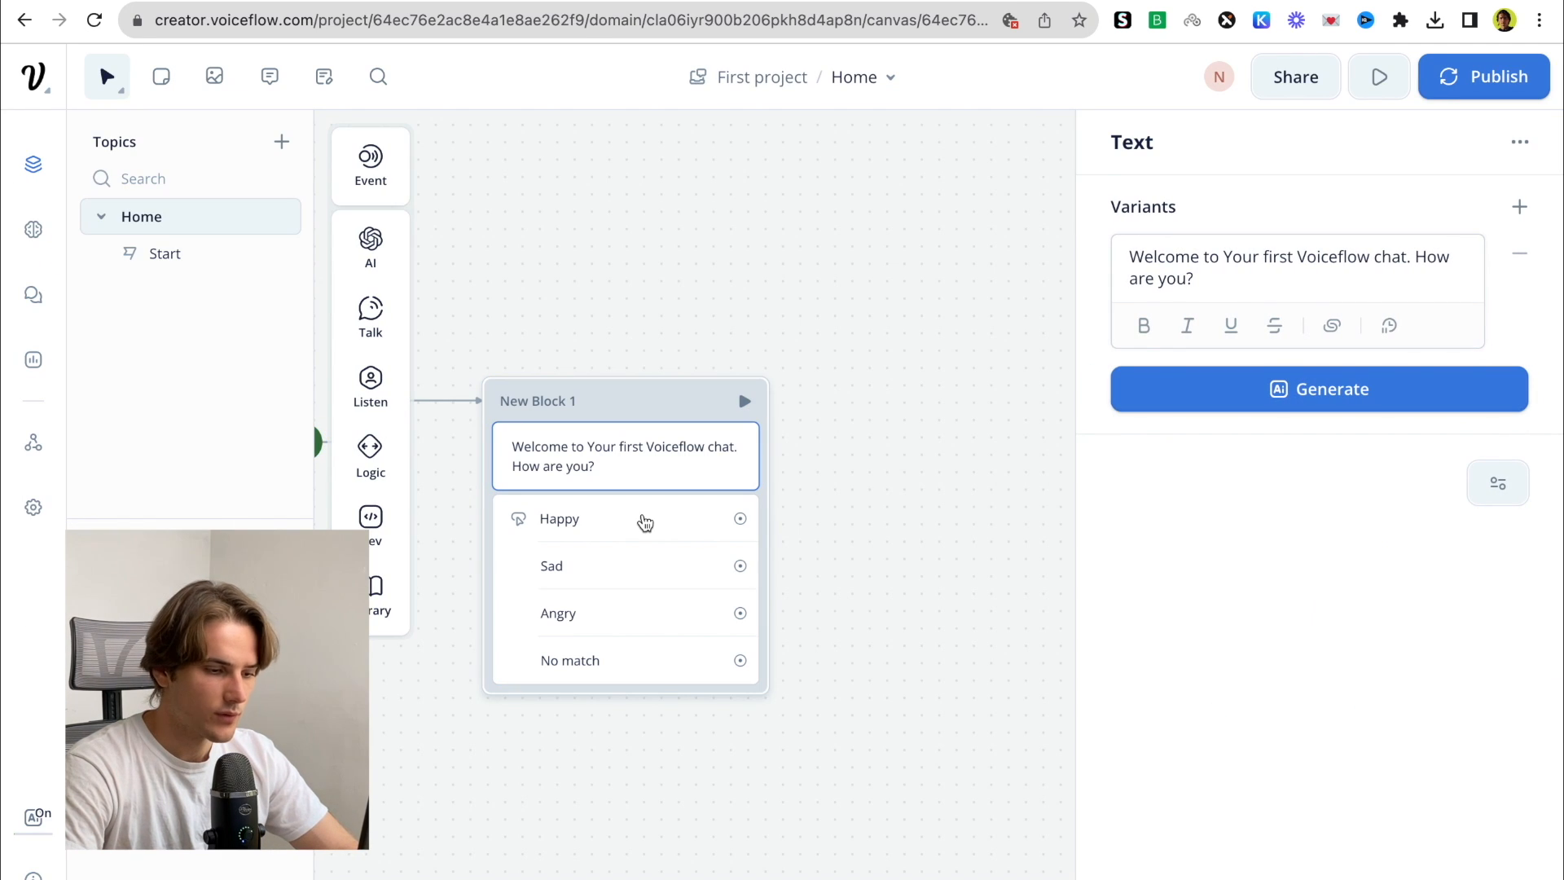
Attach an intent to the Happy button by starting a new intent named "Happy feeling"
{"action": "left_click", "coordinate": [645, 523]}
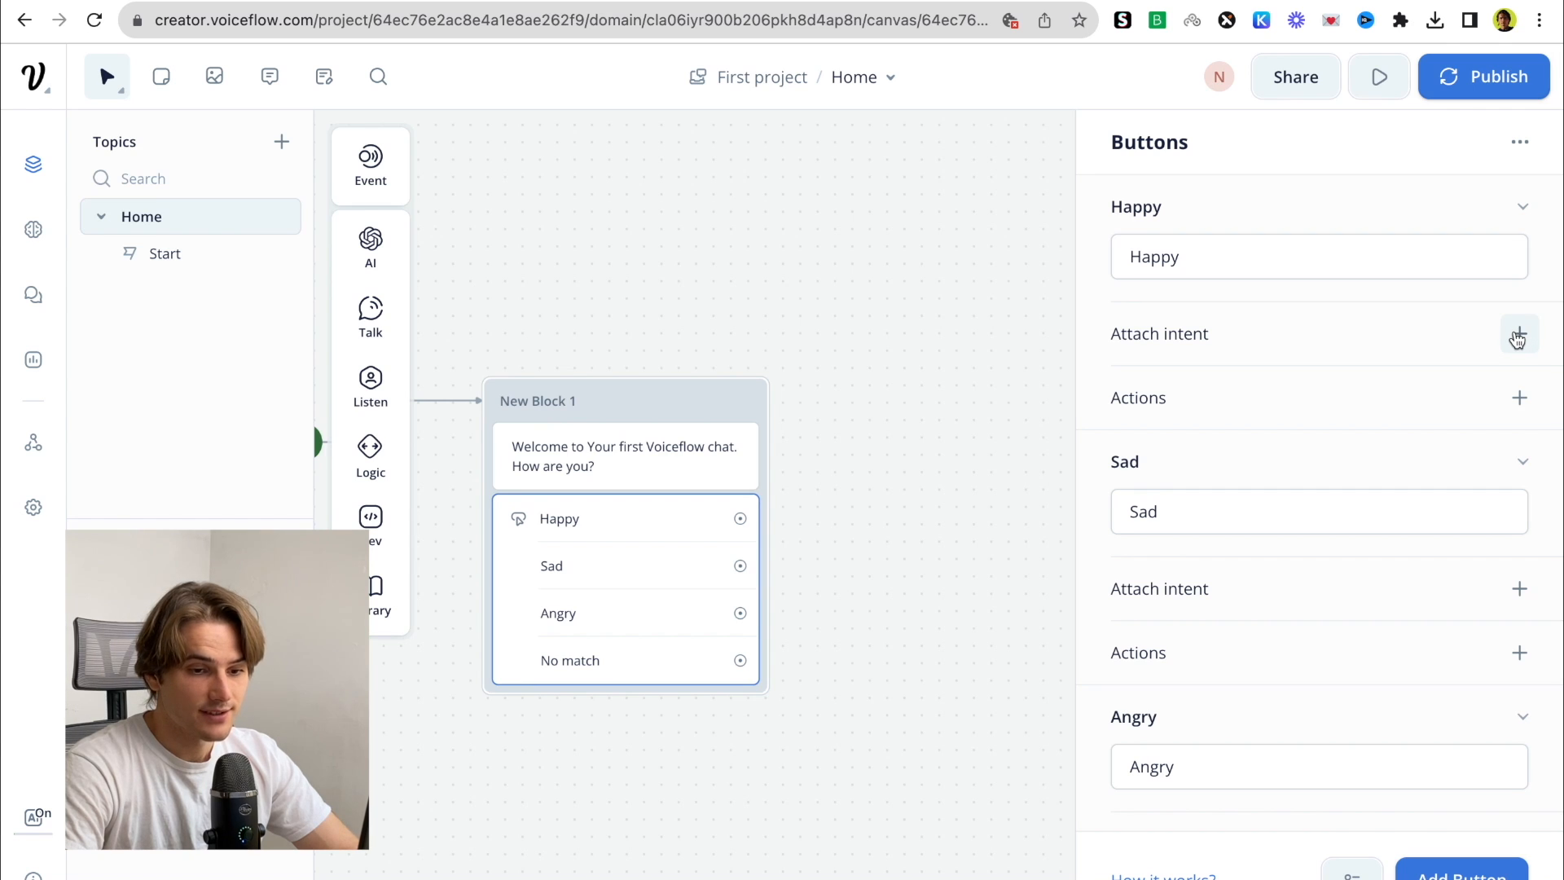
{"action": "left_click", "coordinate": [1518, 334]}
{"action": "left_click", "coordinate": [1257, 384]}
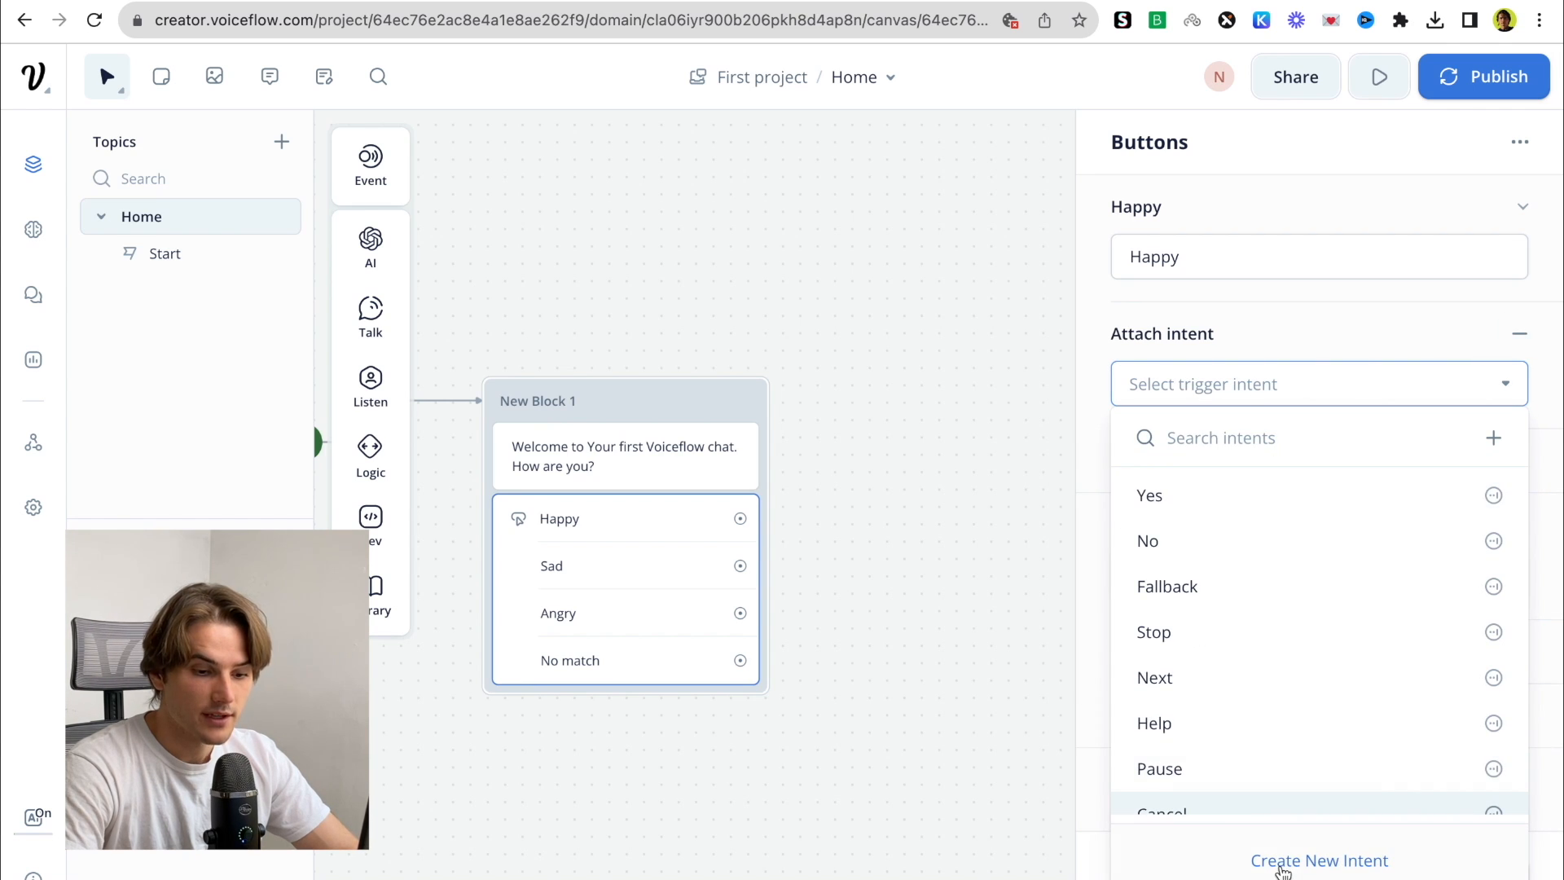
{"action": "left_click", "coordinate": [1280, 866]}
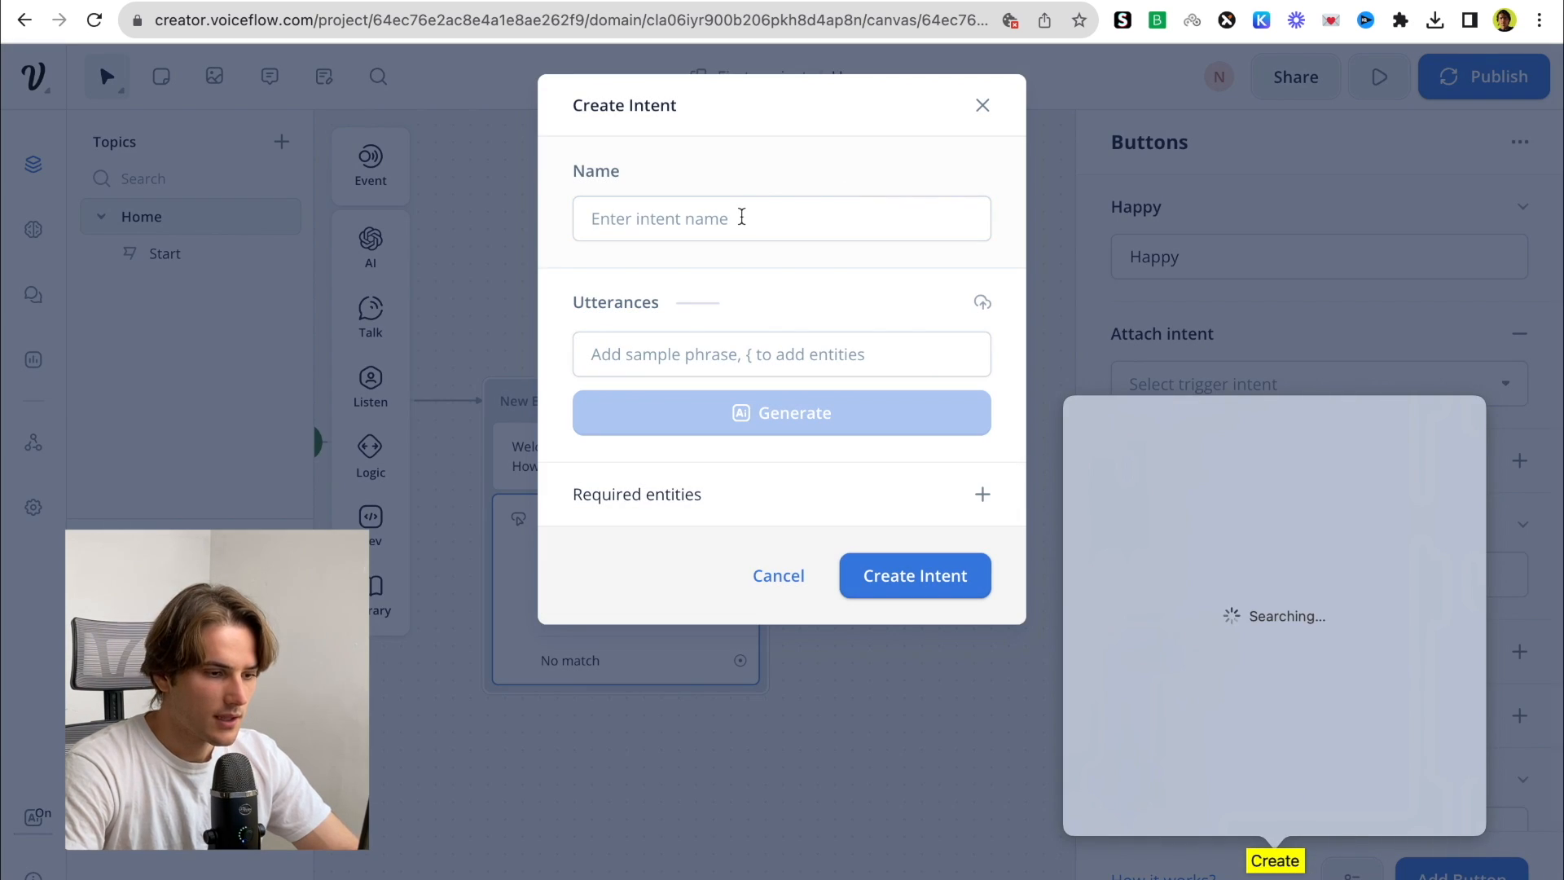
{"action": "type", "text": "Happy feeling"}
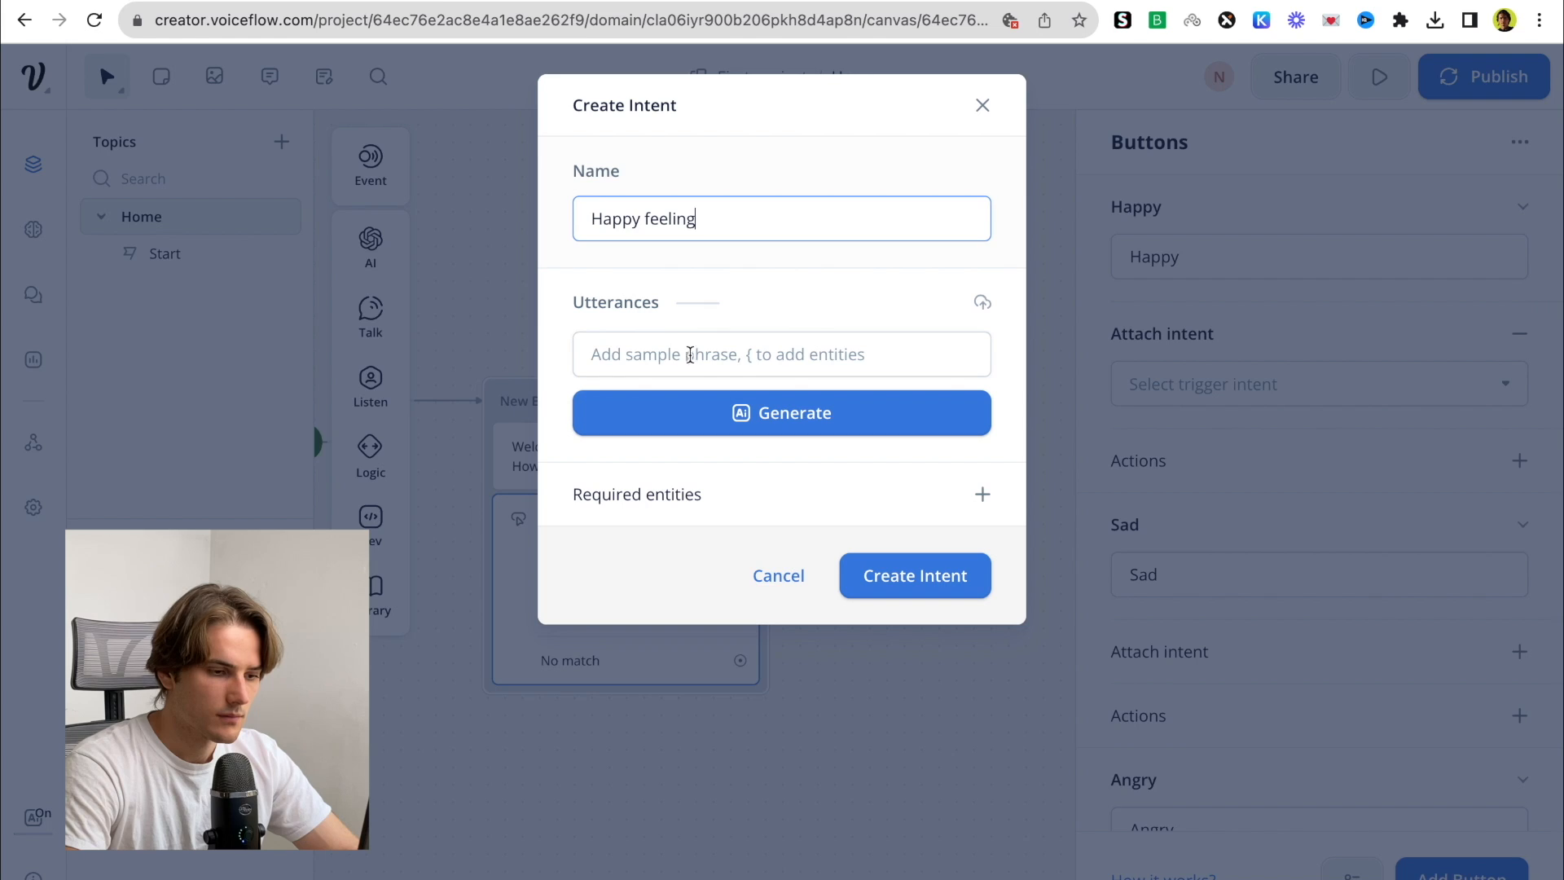
Add the sample utterances "I'm feeling good.", "I'm okay" and "My mood is great" to the new intent
{"action": "left_click", "coordinate": [690, 355]}
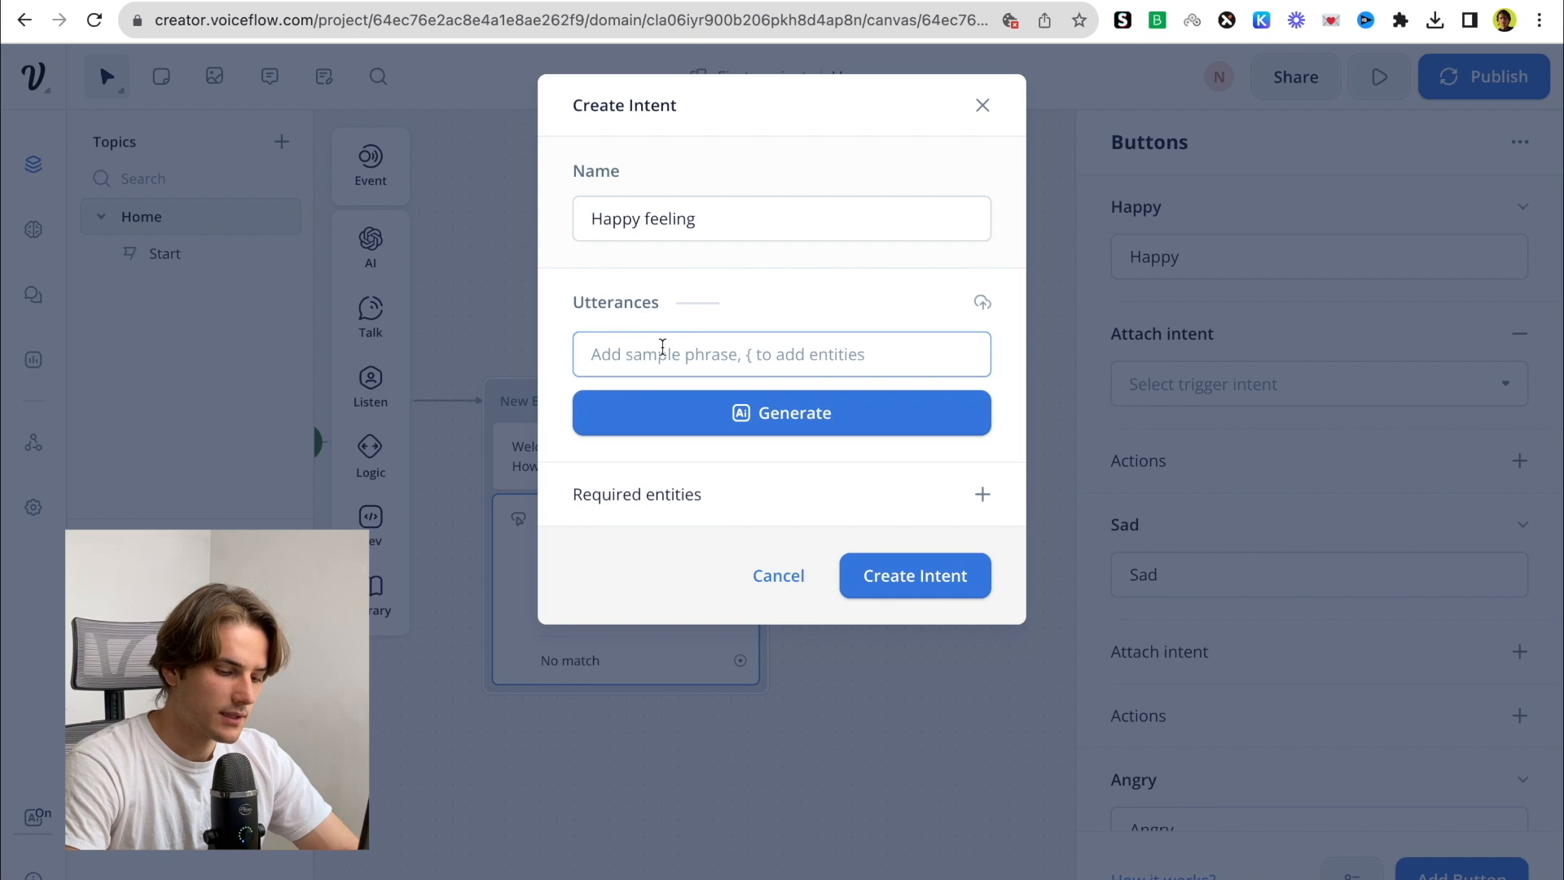
{"action": "type", "text": "I'm feeling good."}
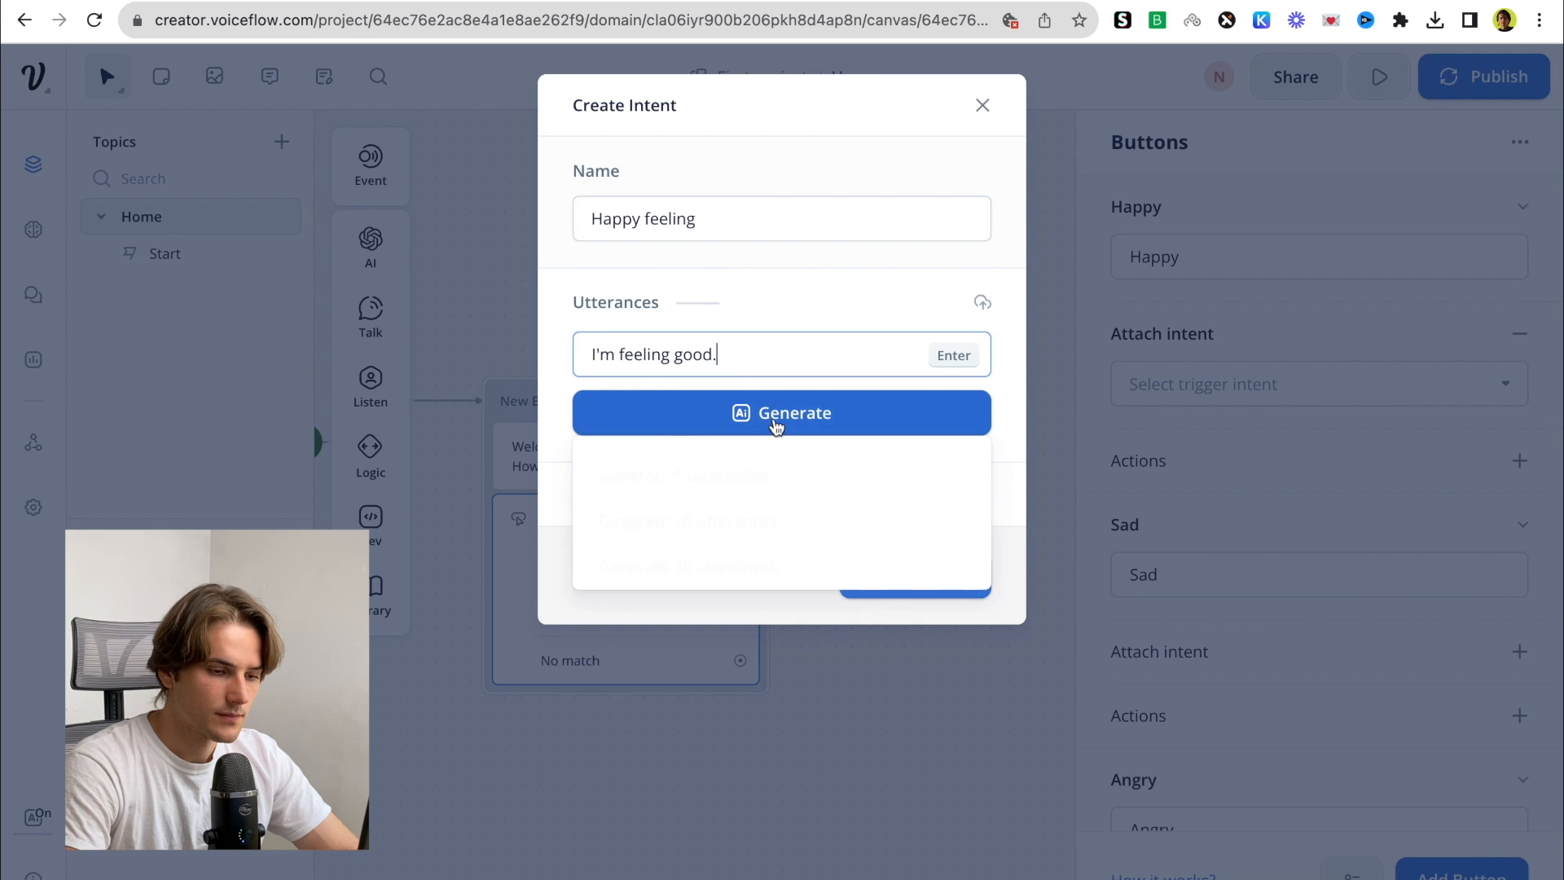
{"action": "left_click", "coordinate": [953, 356]}
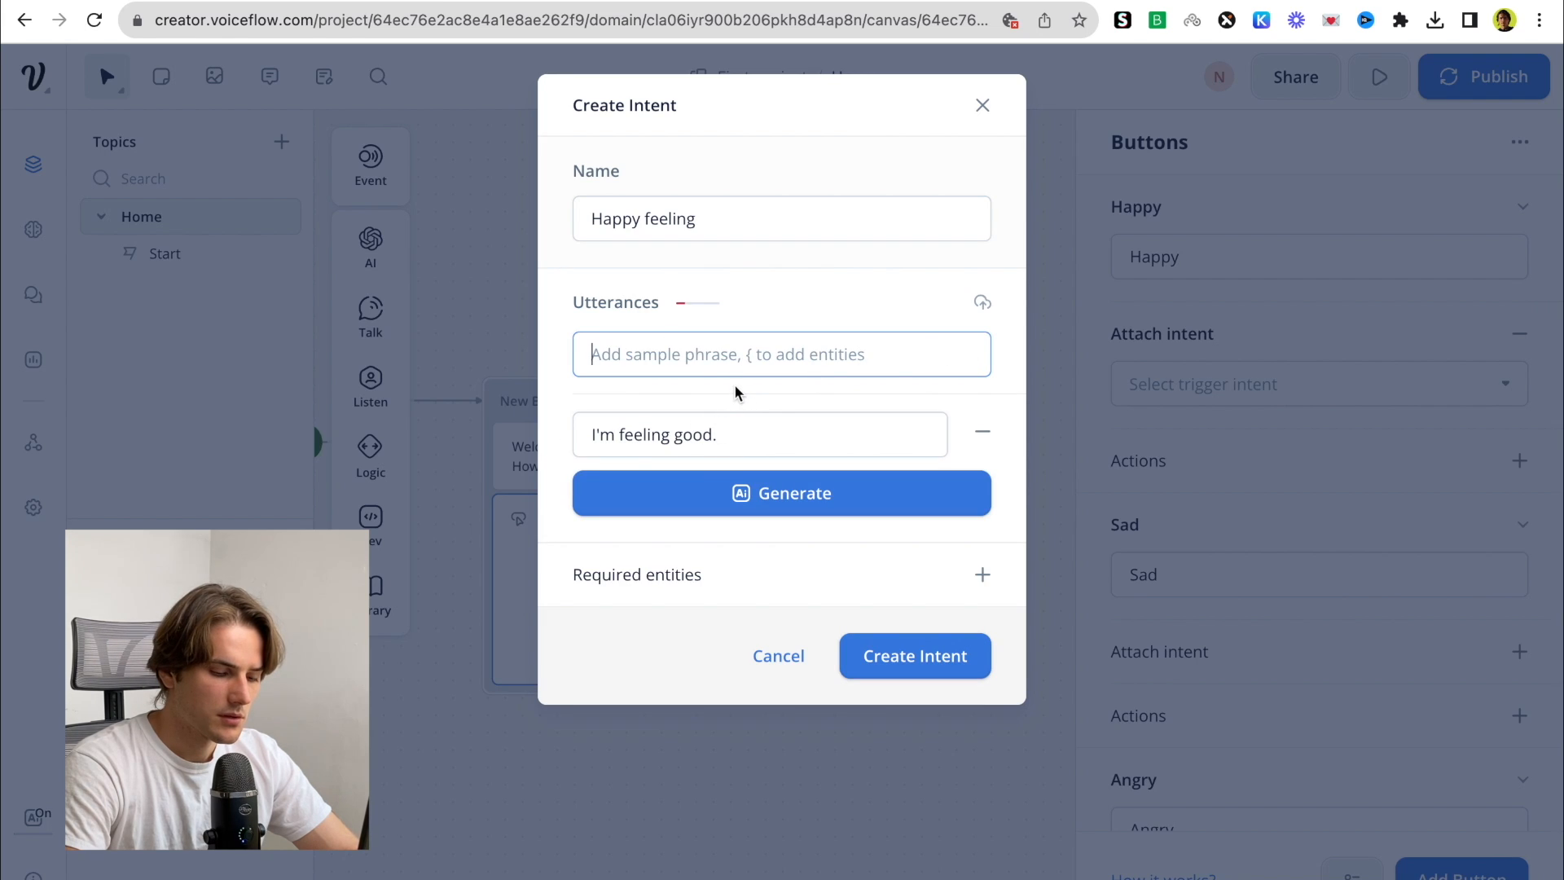
{"action": "type", "text": "I'm o"}
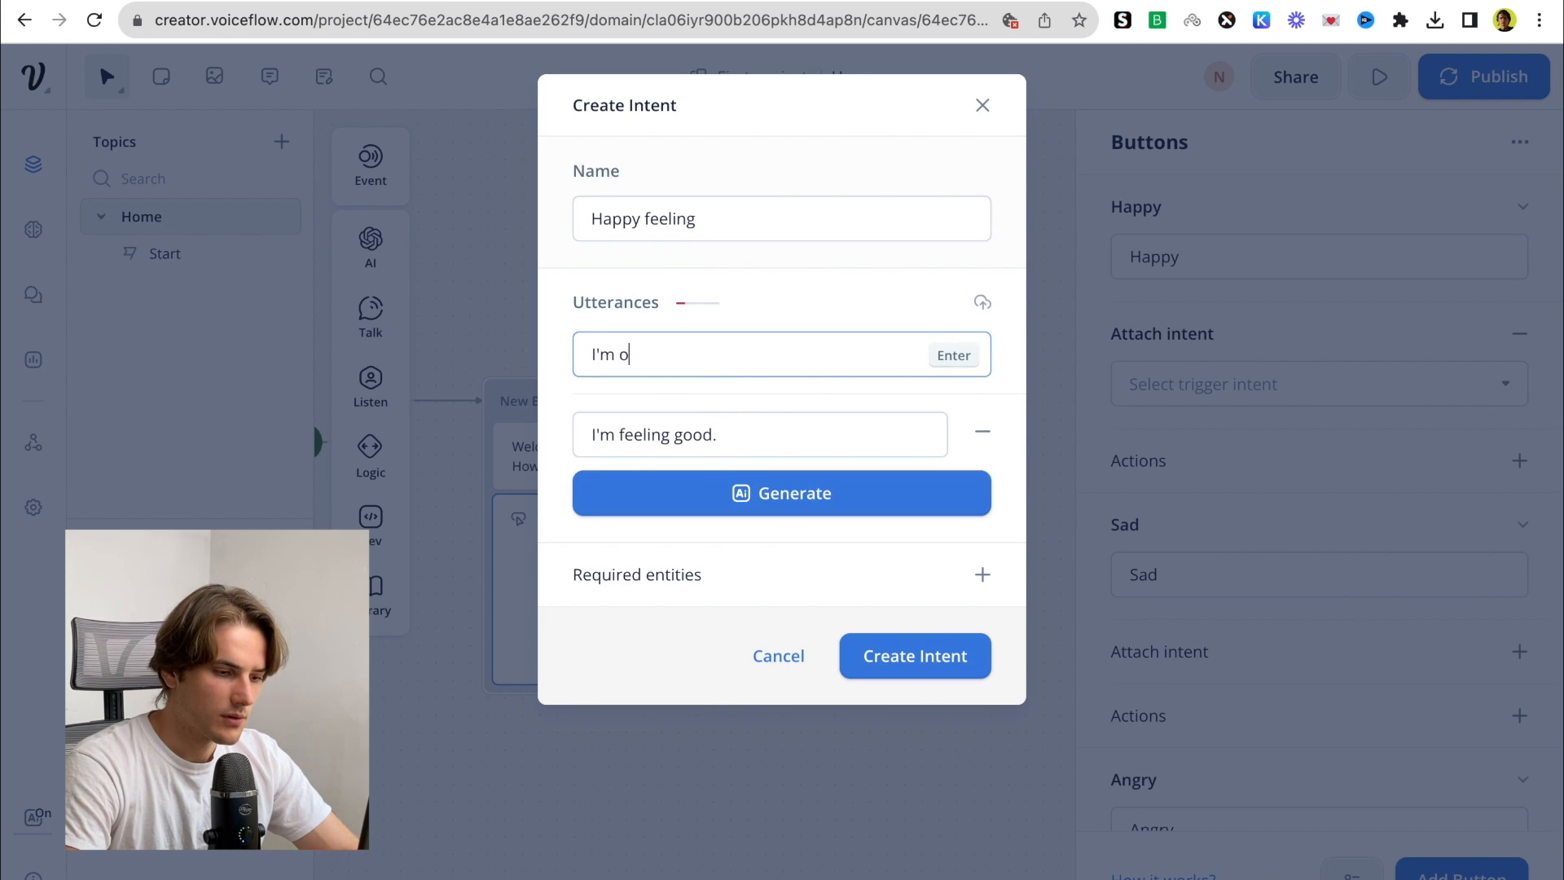
{"action": "type", "text": "kay"}
{"action": "key", "text": "Return"}
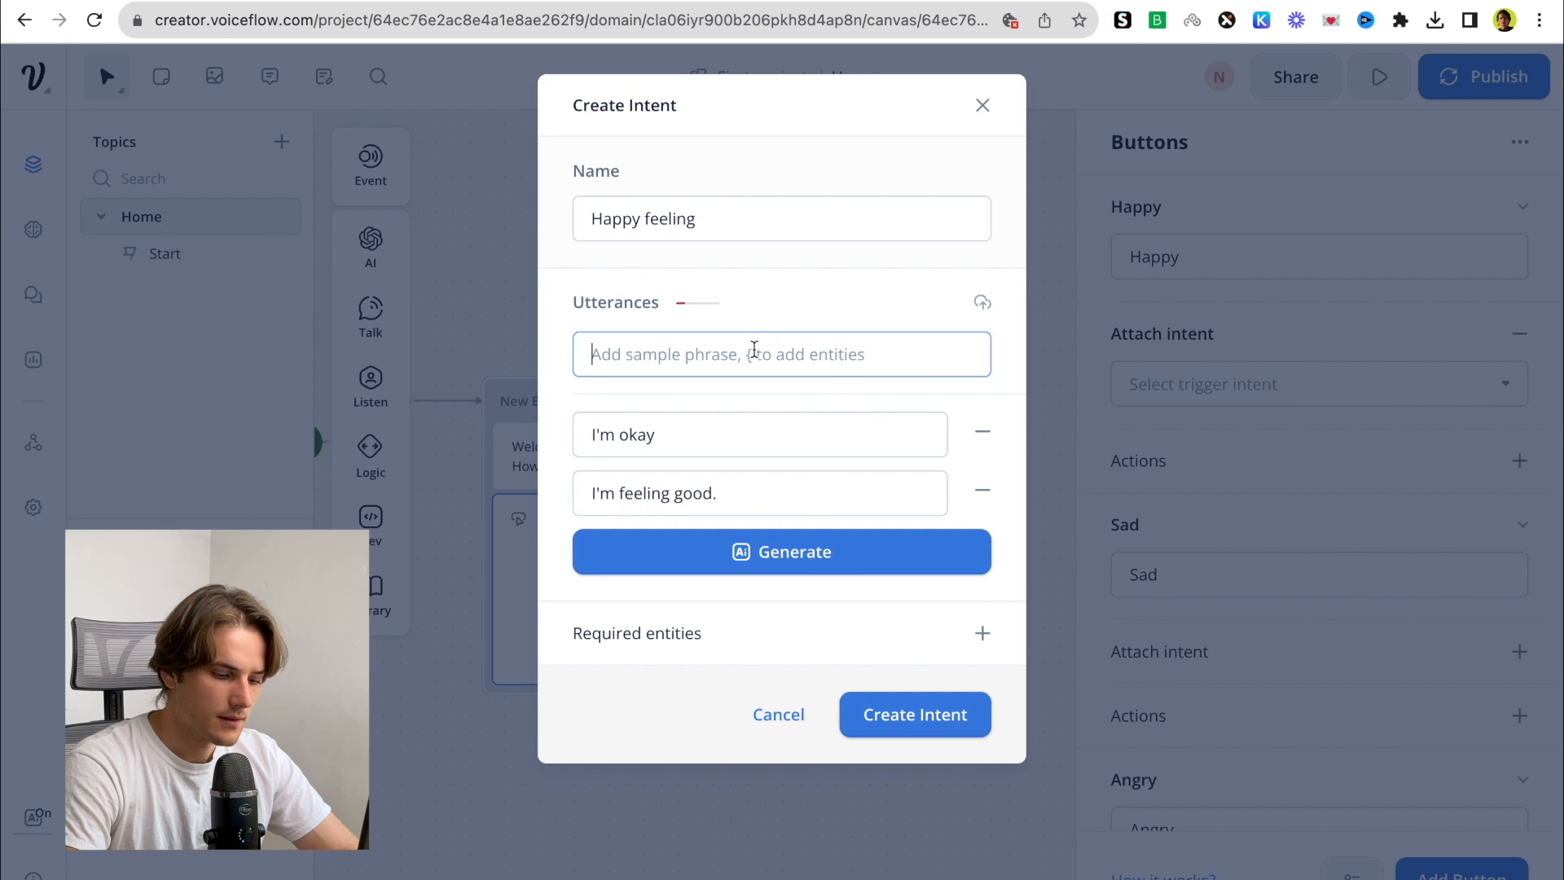
{"action": "type", "text": "My mo"}
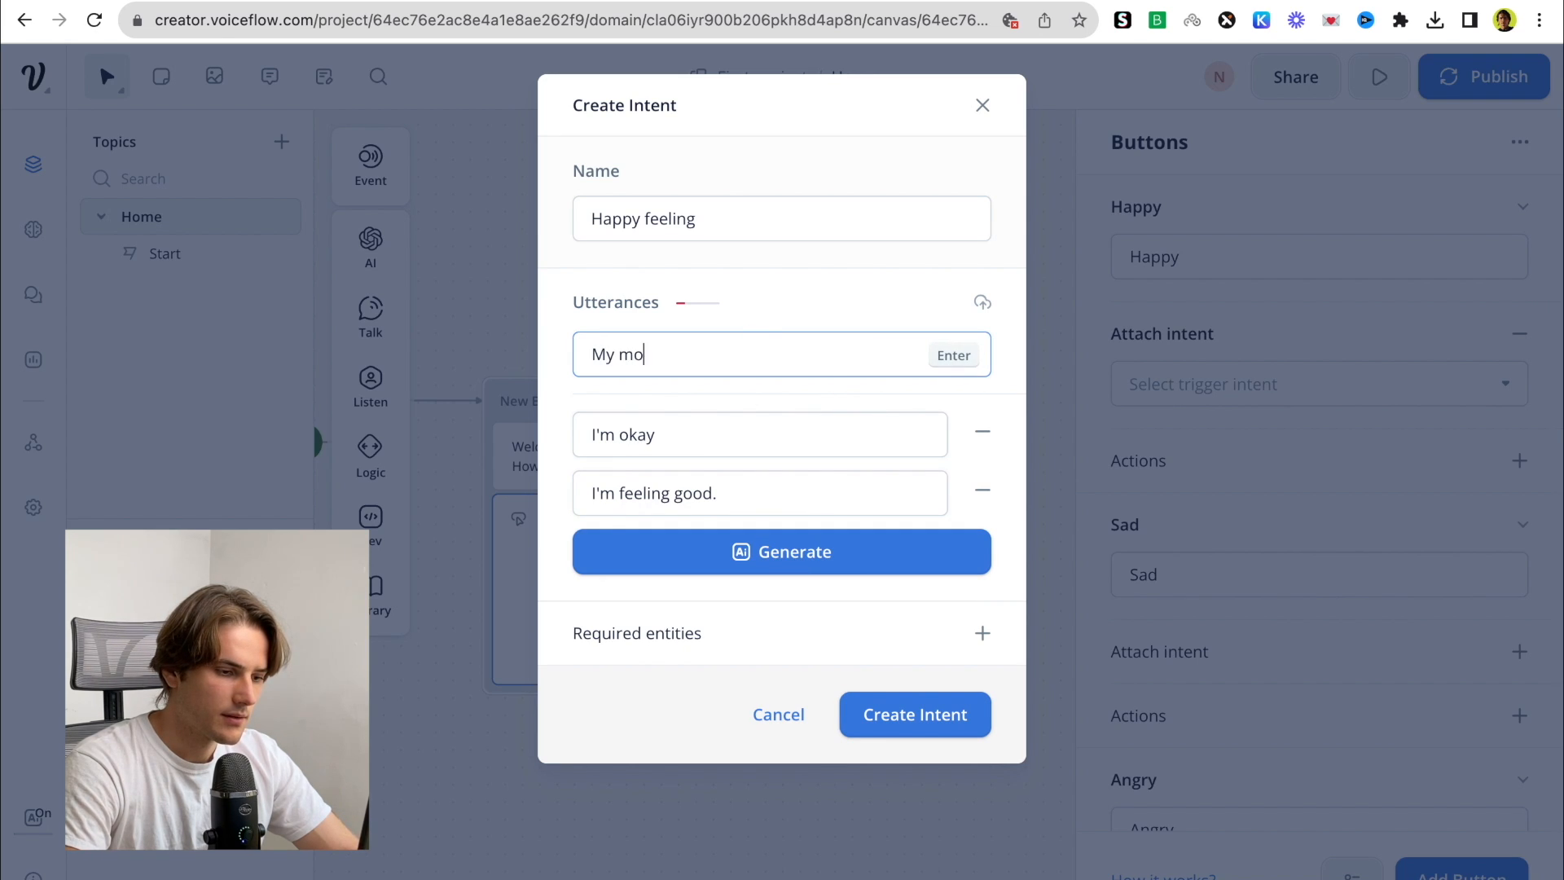
{"action": "type", "text": "od is gr"}
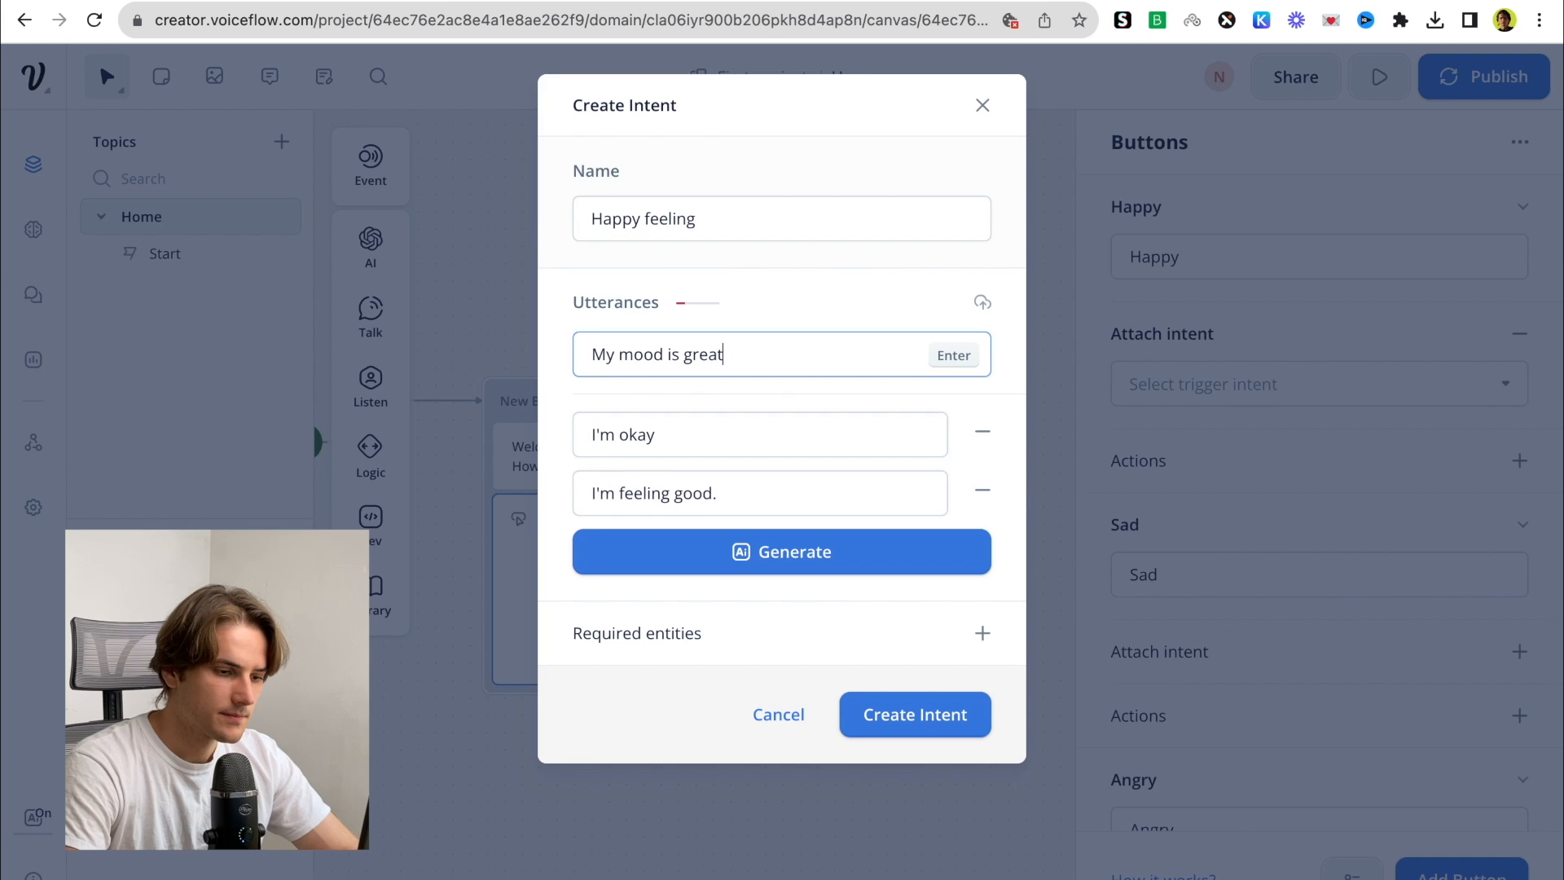
{"action": "type", "text": "eat"}
{"action": "key", "text": "Return"}
Add two more sample utterances, "I'm well" and "I'm happy", to the intent
{"action": "type", "text": "I'"}
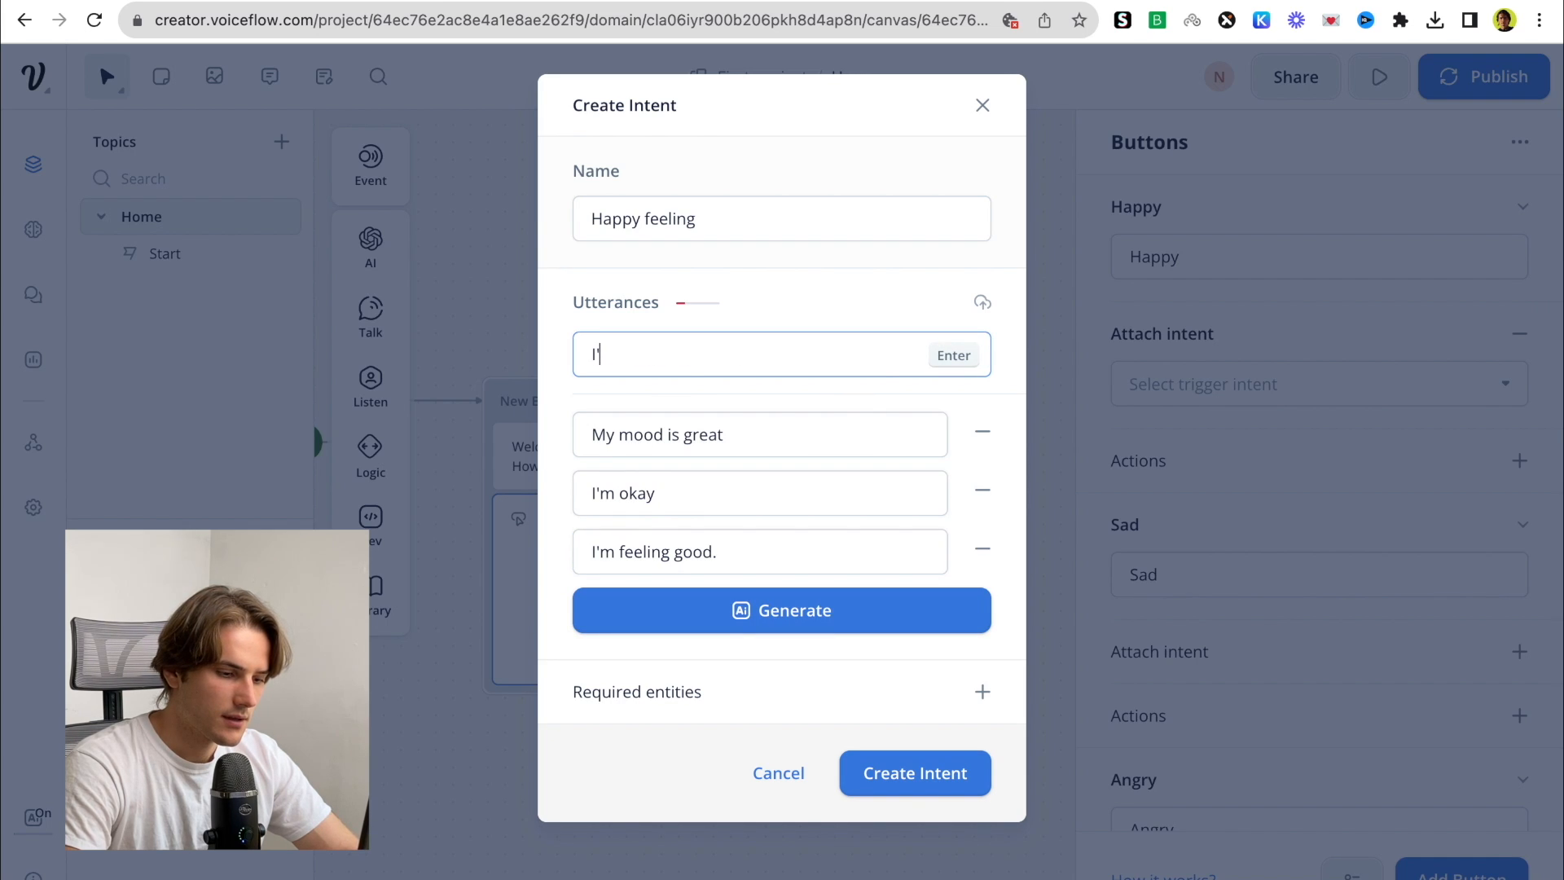
{"action": "type", "text": "m well"}
{"action": "key", "text": "Return"}
{"action": "type", "text": "I'"}
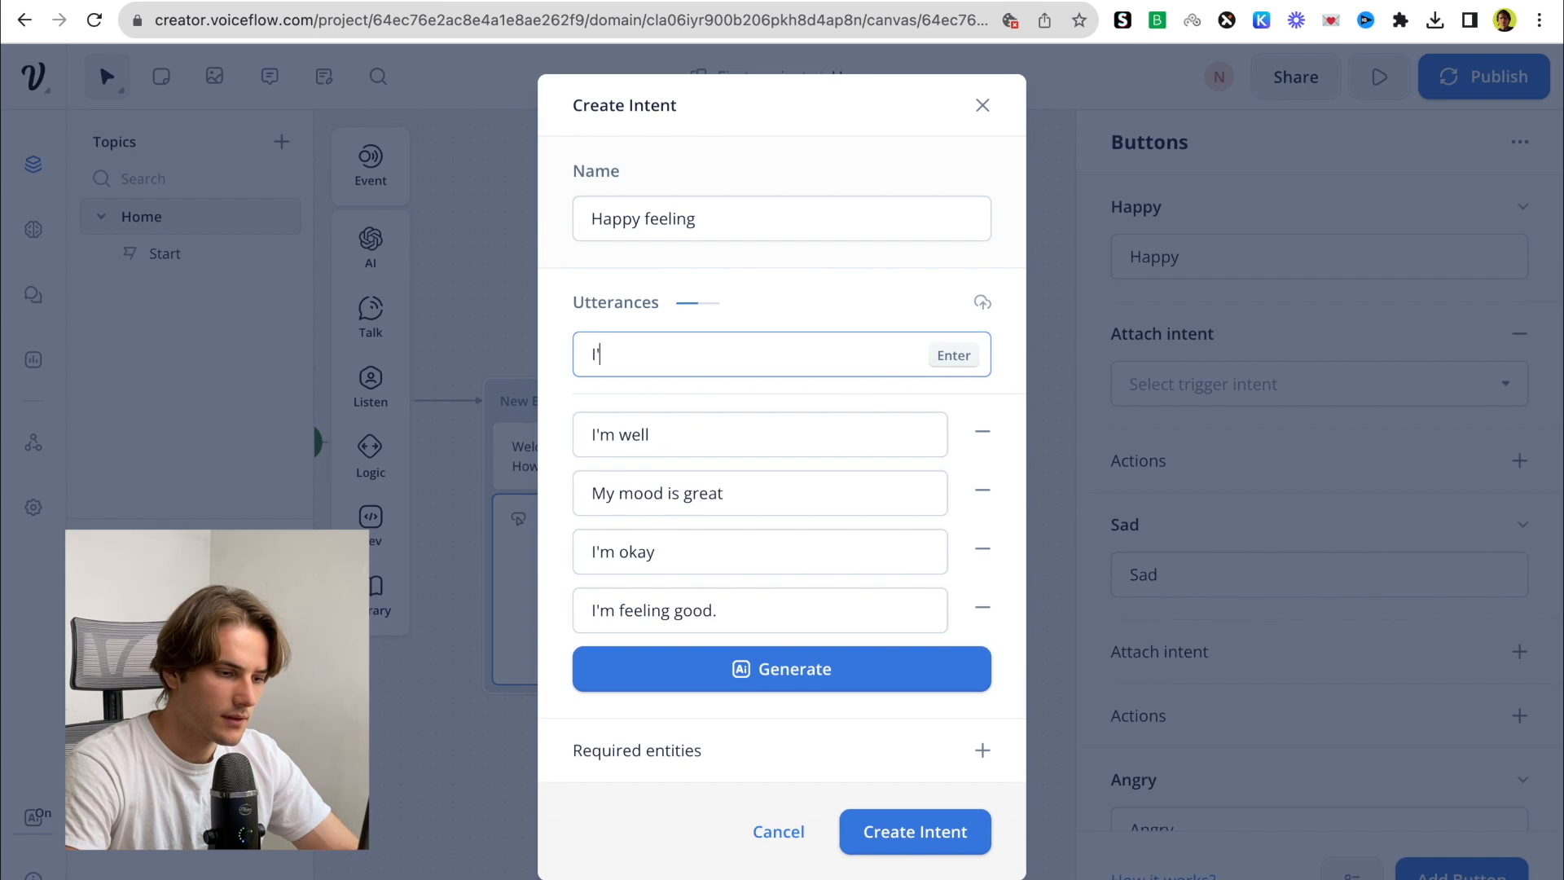
{"action": "type", "text": "m happy"}
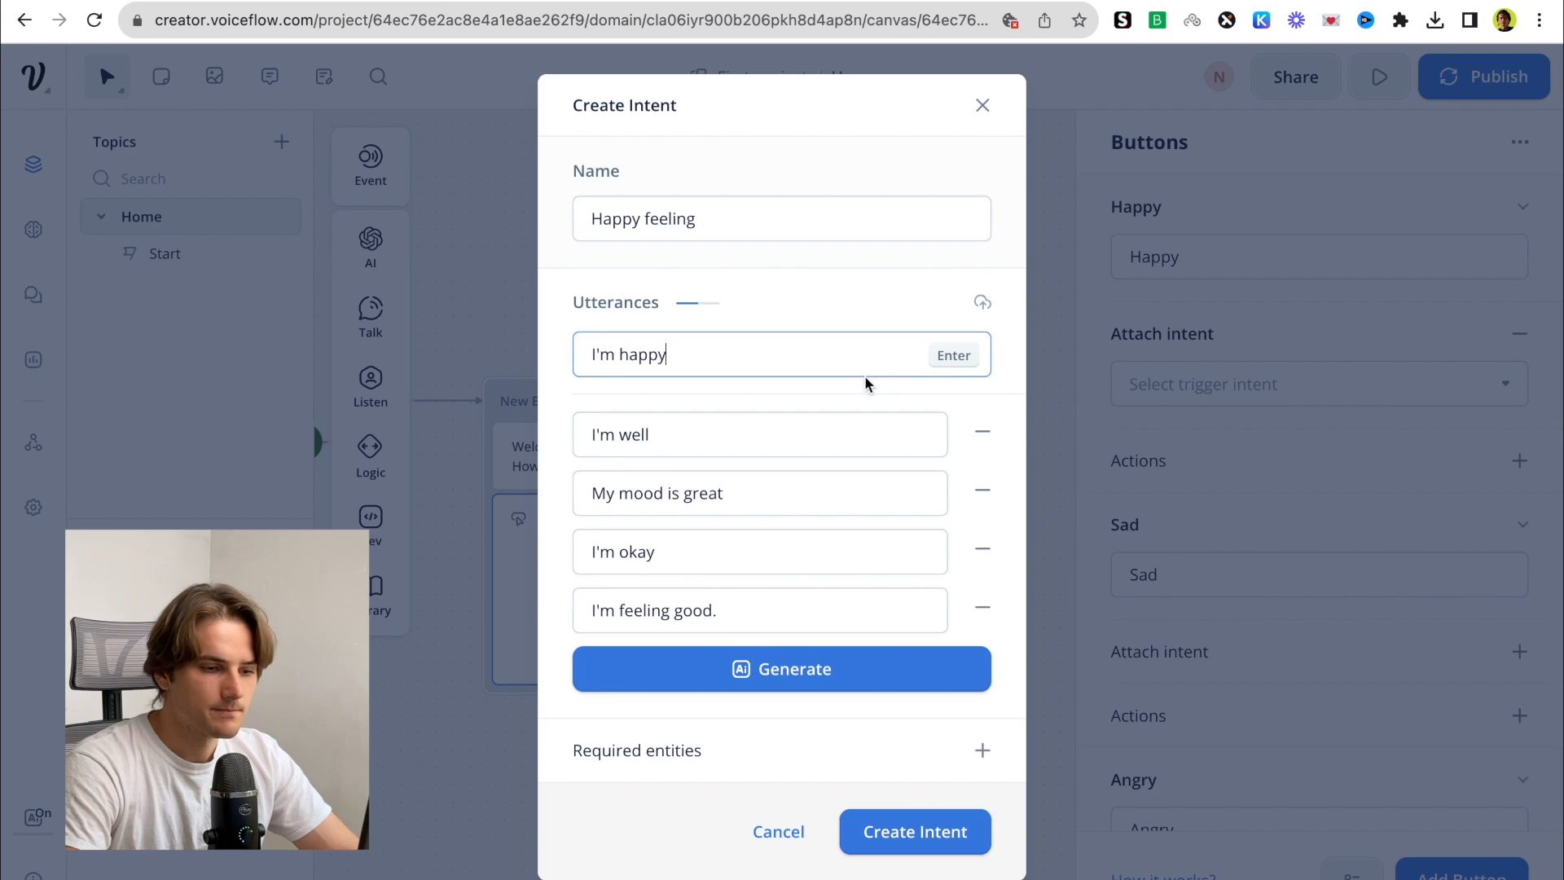
{"action": "left_click", "coordinate": [953, 355]}
Generate and accept 10 more AI utterances, and create the Happy feeling intent
{"action": "left_click", "coordinate": [759, 735]}
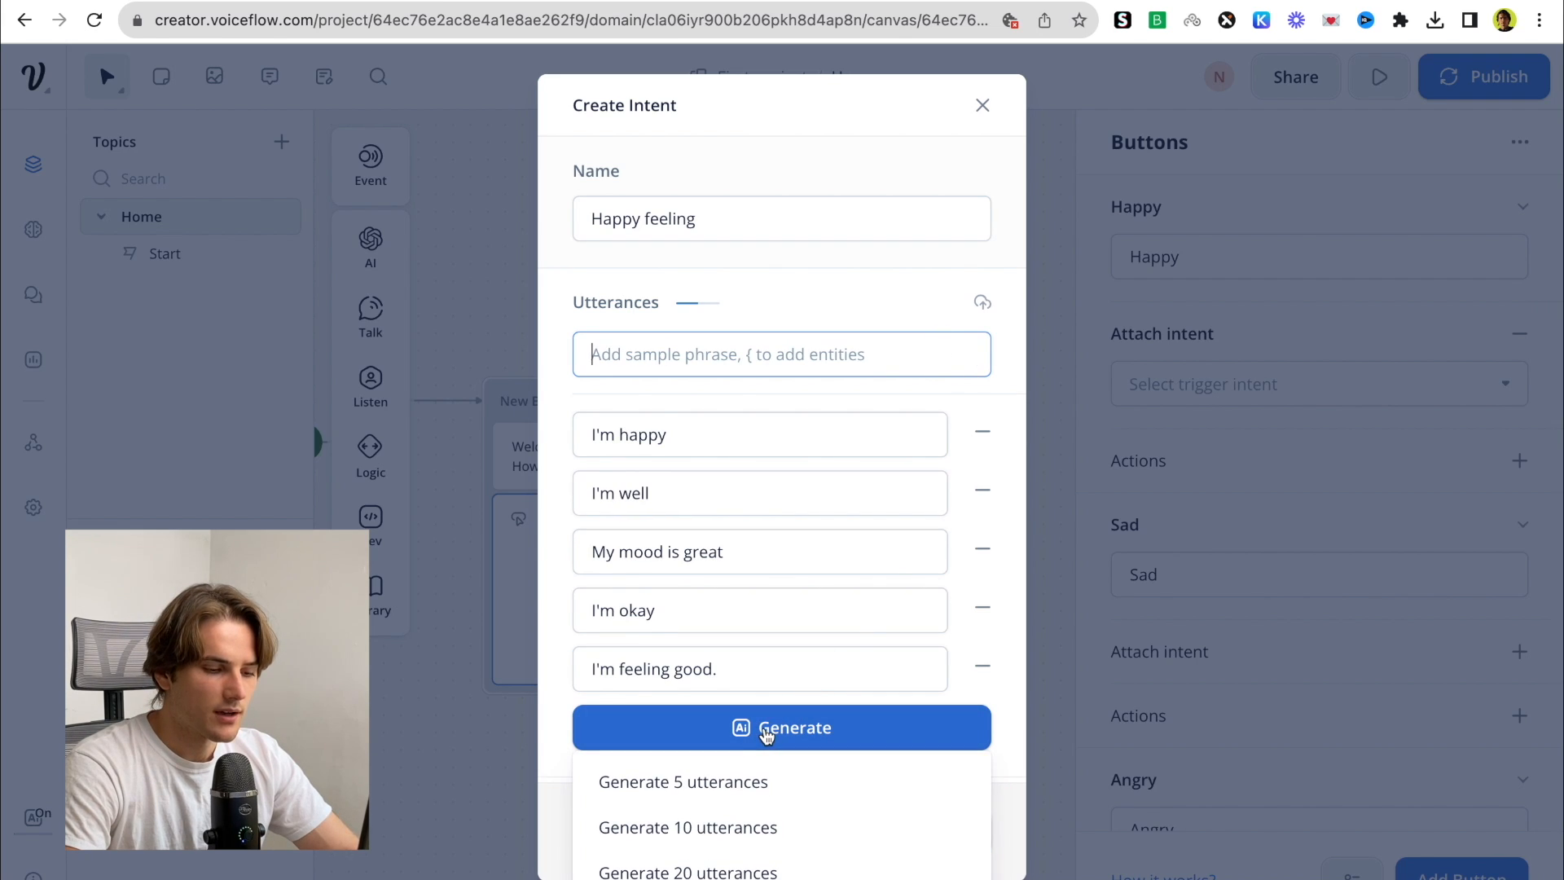
{"action": "left_click", "coordinate": [690, 837]}
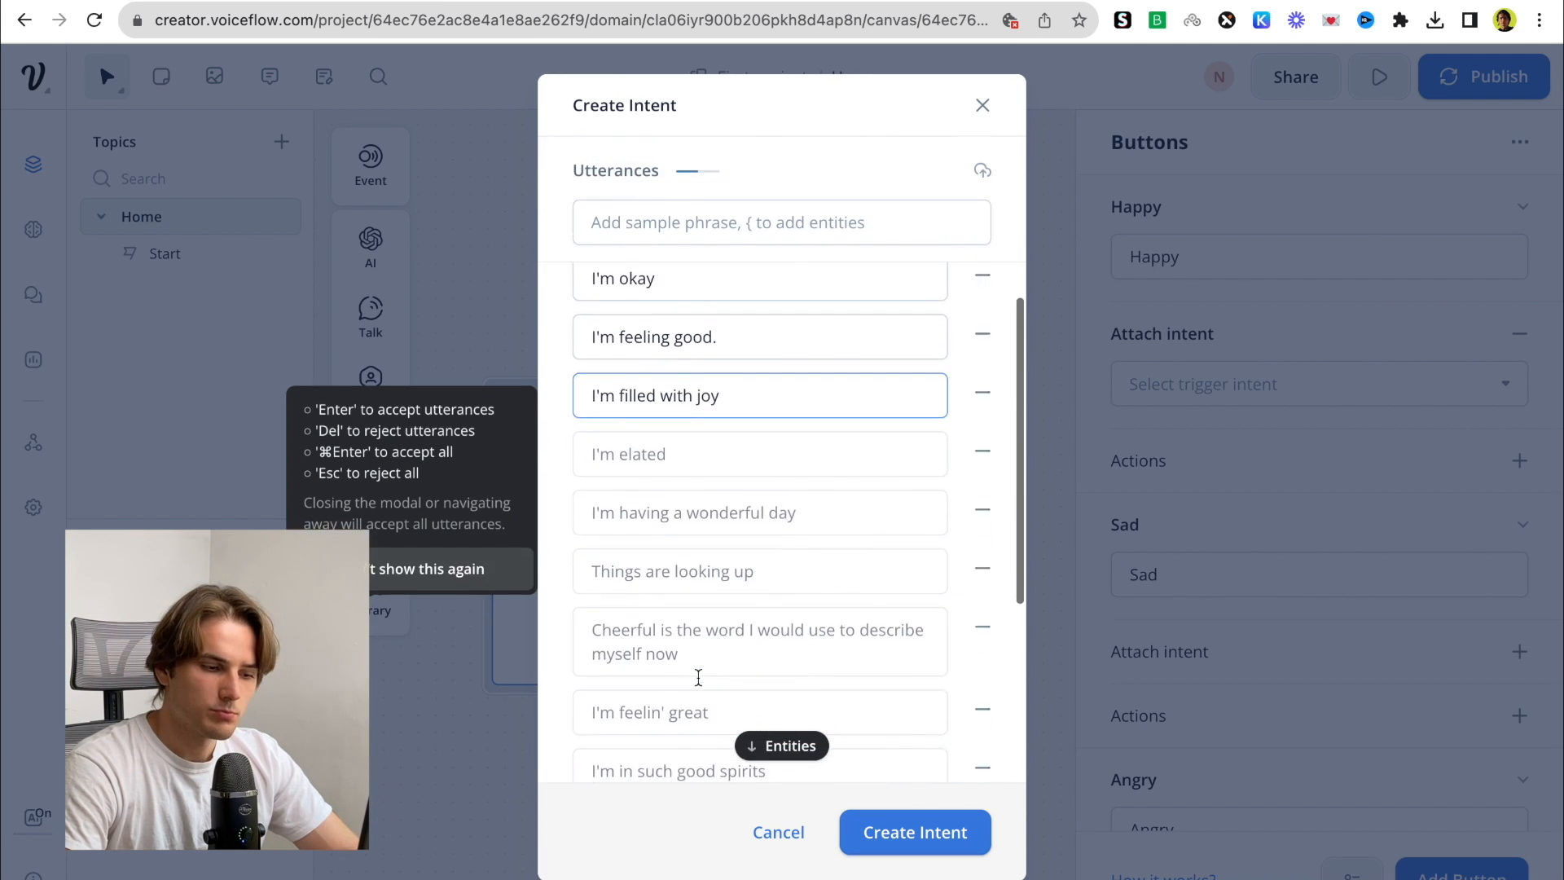
{"action": "scroll", "coordinate": [711, 342], "scroll_direction": "up", "scroll_amount": 4}
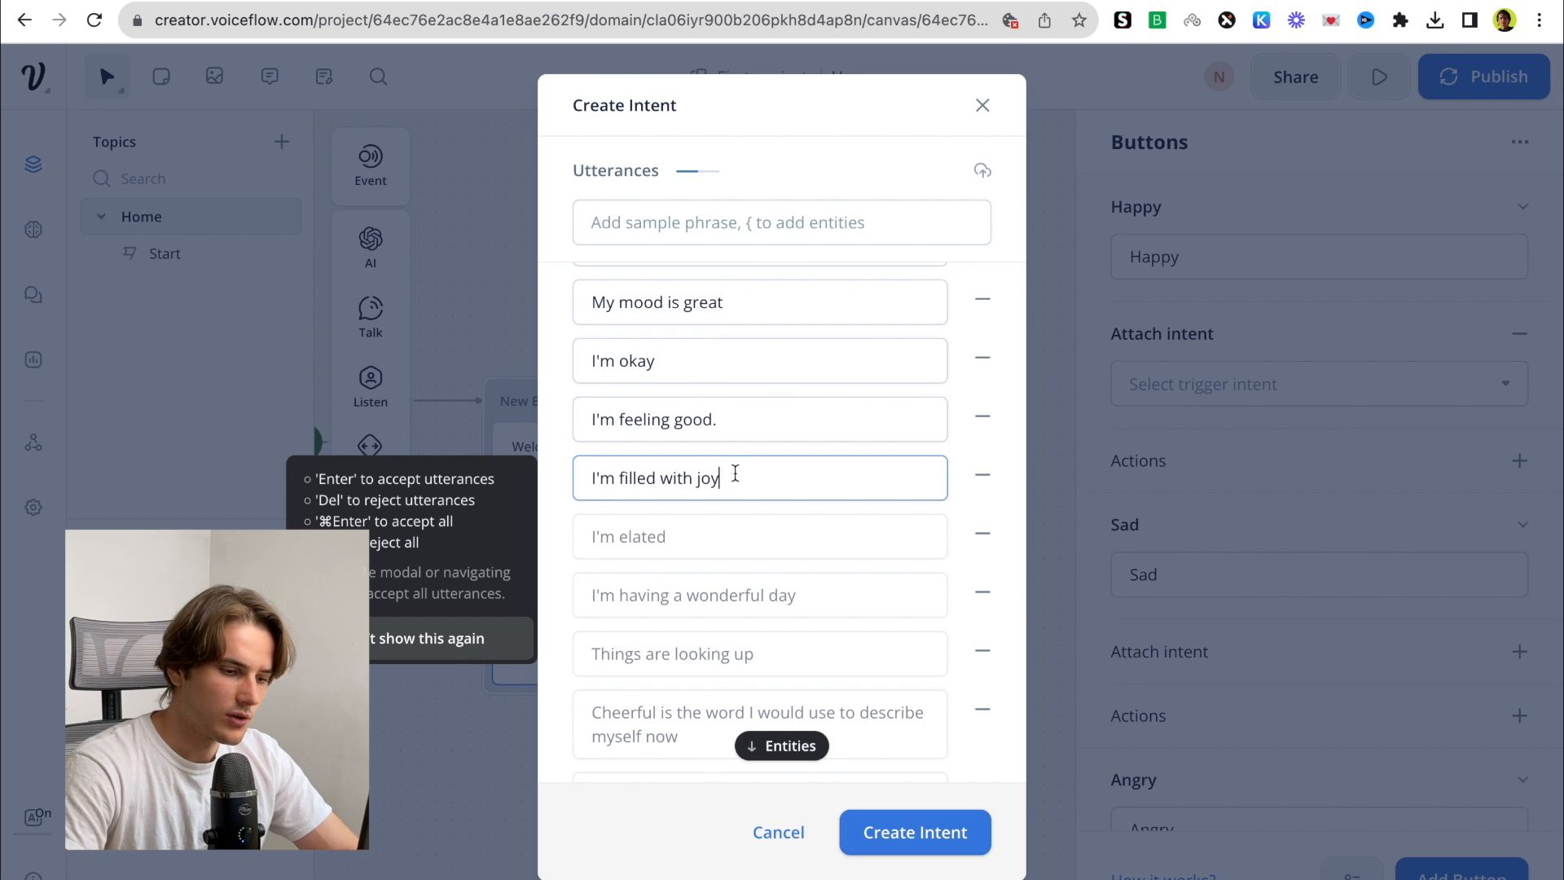
{"action": "key", "text": "Return"}
{"action": "key", "text": "Return"}
{"action": "key", "text": "Return"}
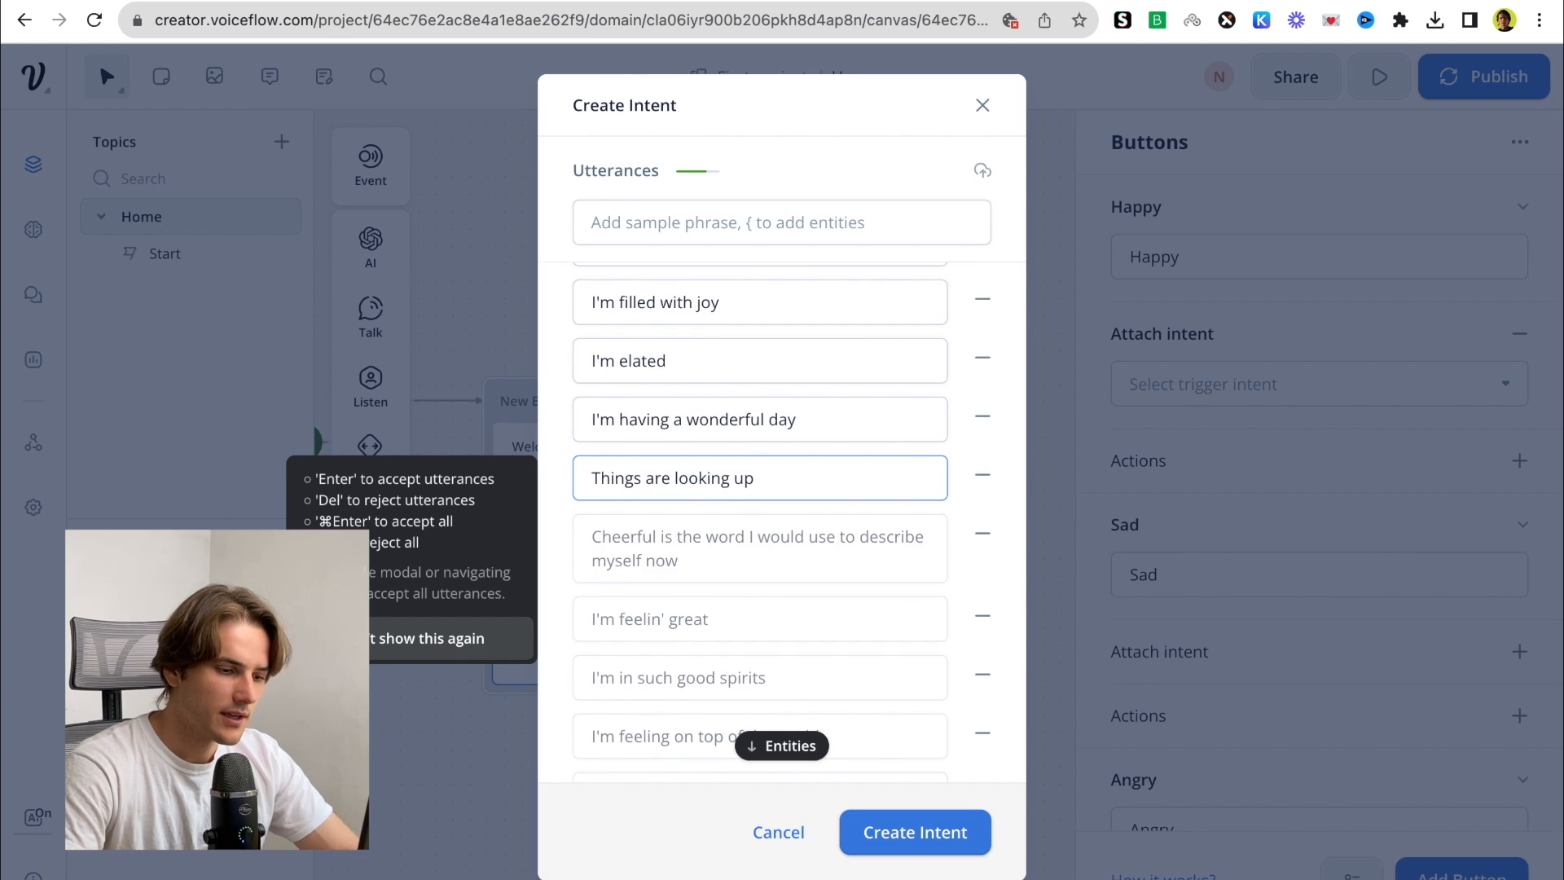
{"action": "key", "text": "Return"}
{"action": "key", "text": "Delete"}
{"action": "key", "text": "Delete"}
{"action": "key", "text": "Delete"}
{"action": "key", "text": "Delete"}
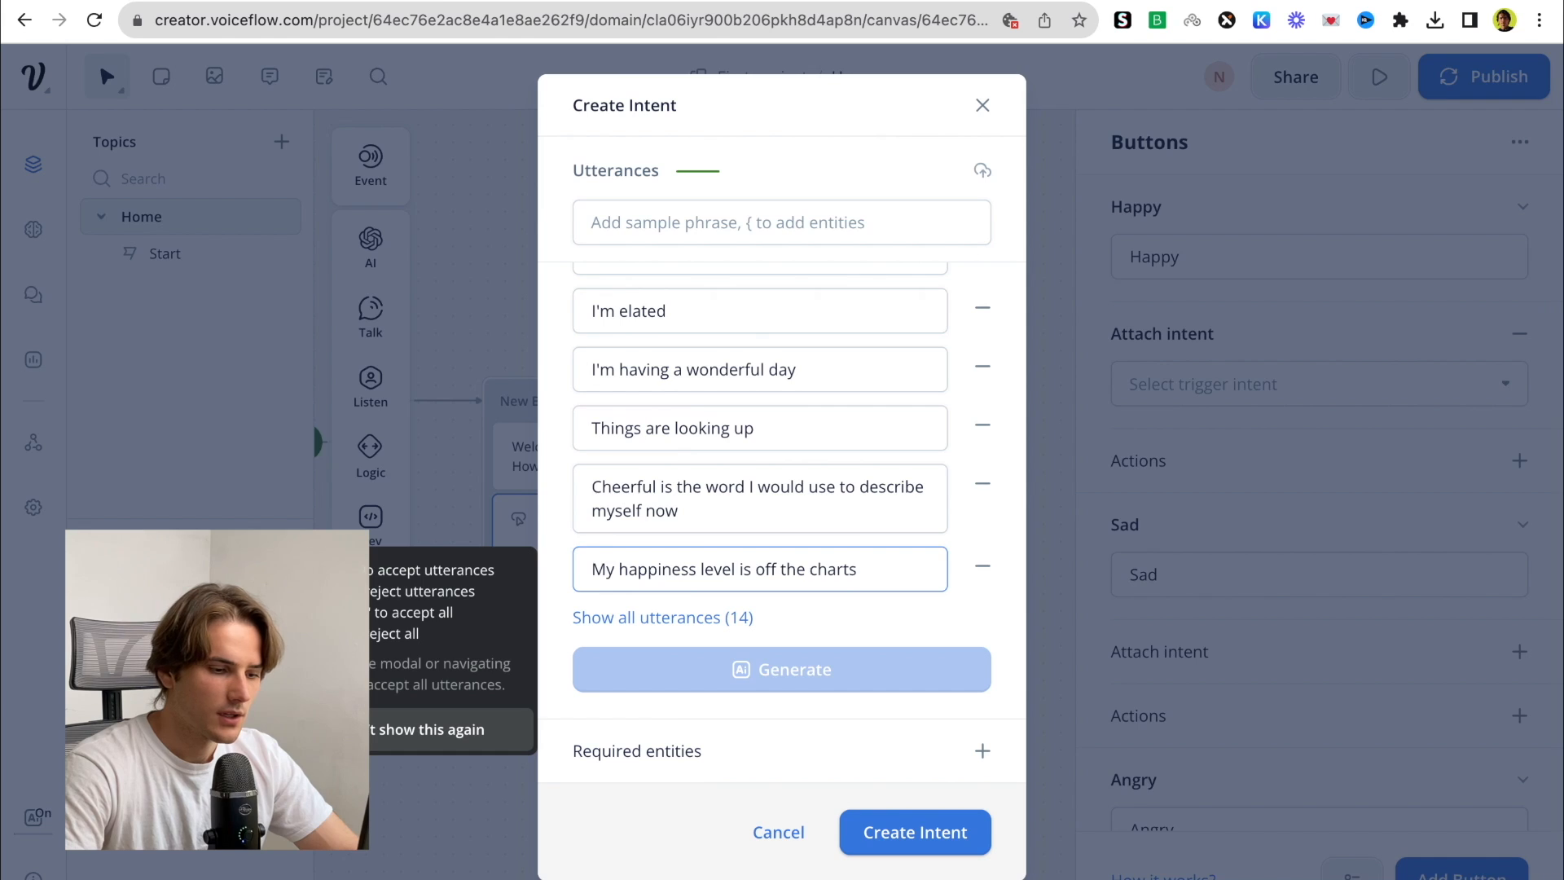
{"action": "key", "text": "Return"}
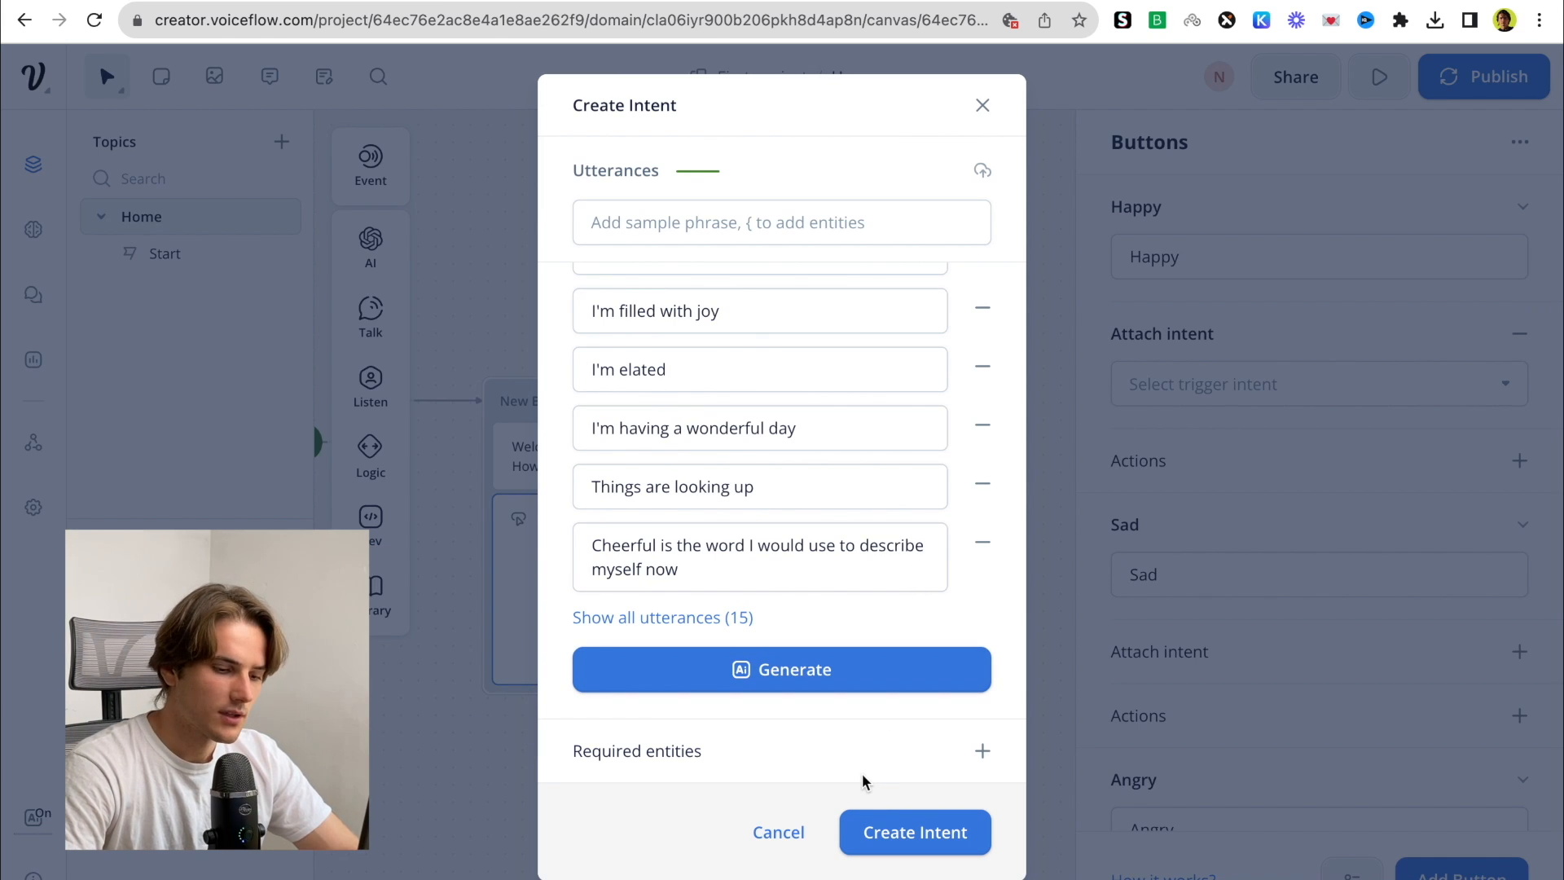
{"action": "left_click", "coordinate": [891, 835]}
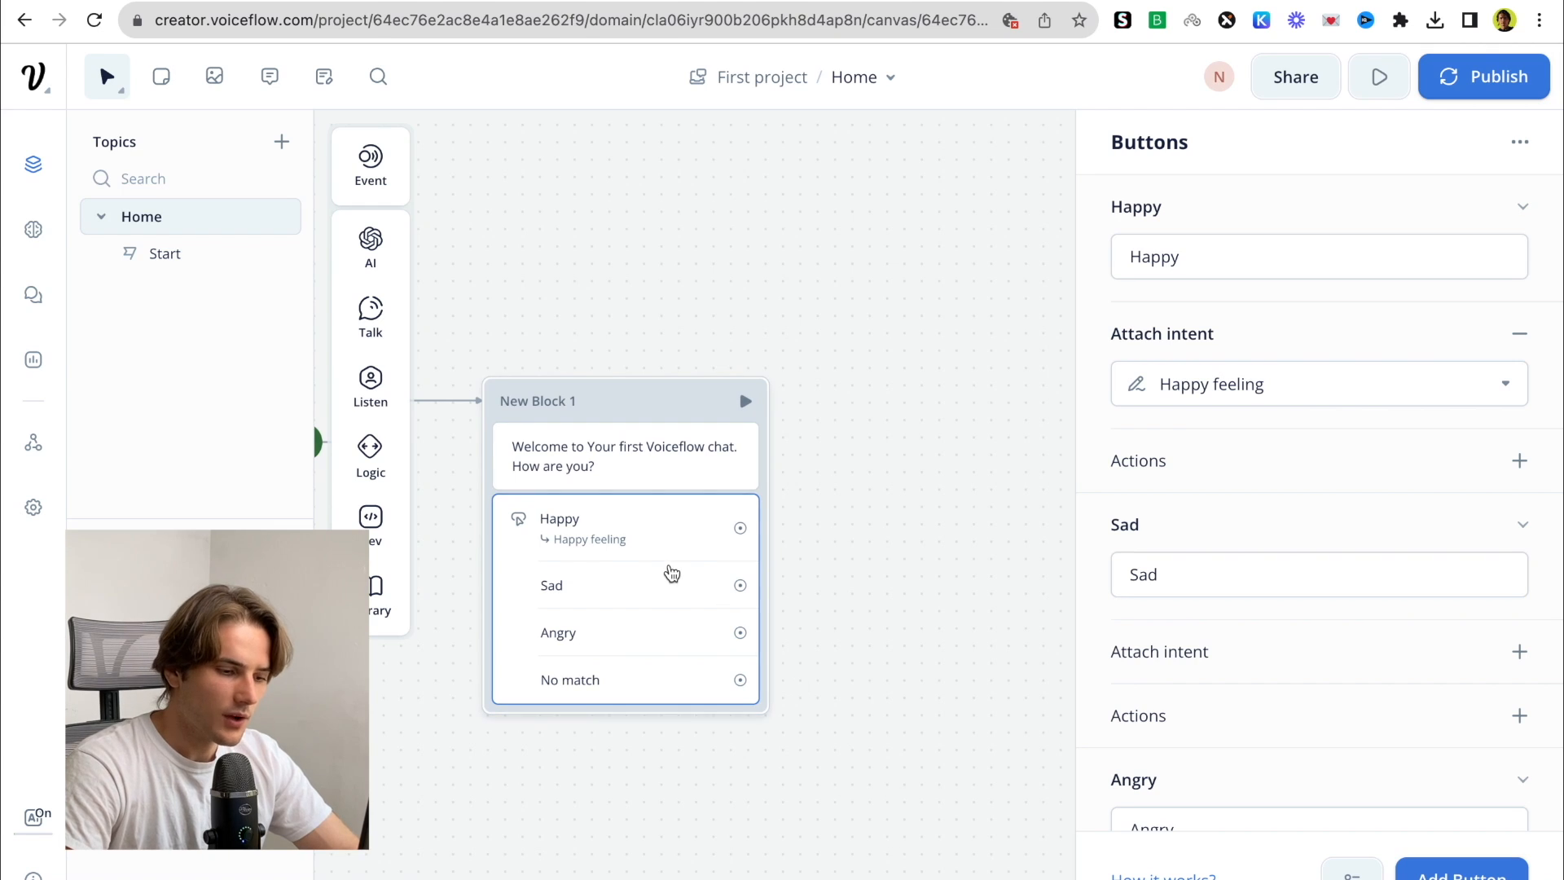
Branch the Happy button to a new block containing a Talk text step
{"action": "left_click_drag", "start_coordinate": [740, 528], "coordinate": [888, 419]}
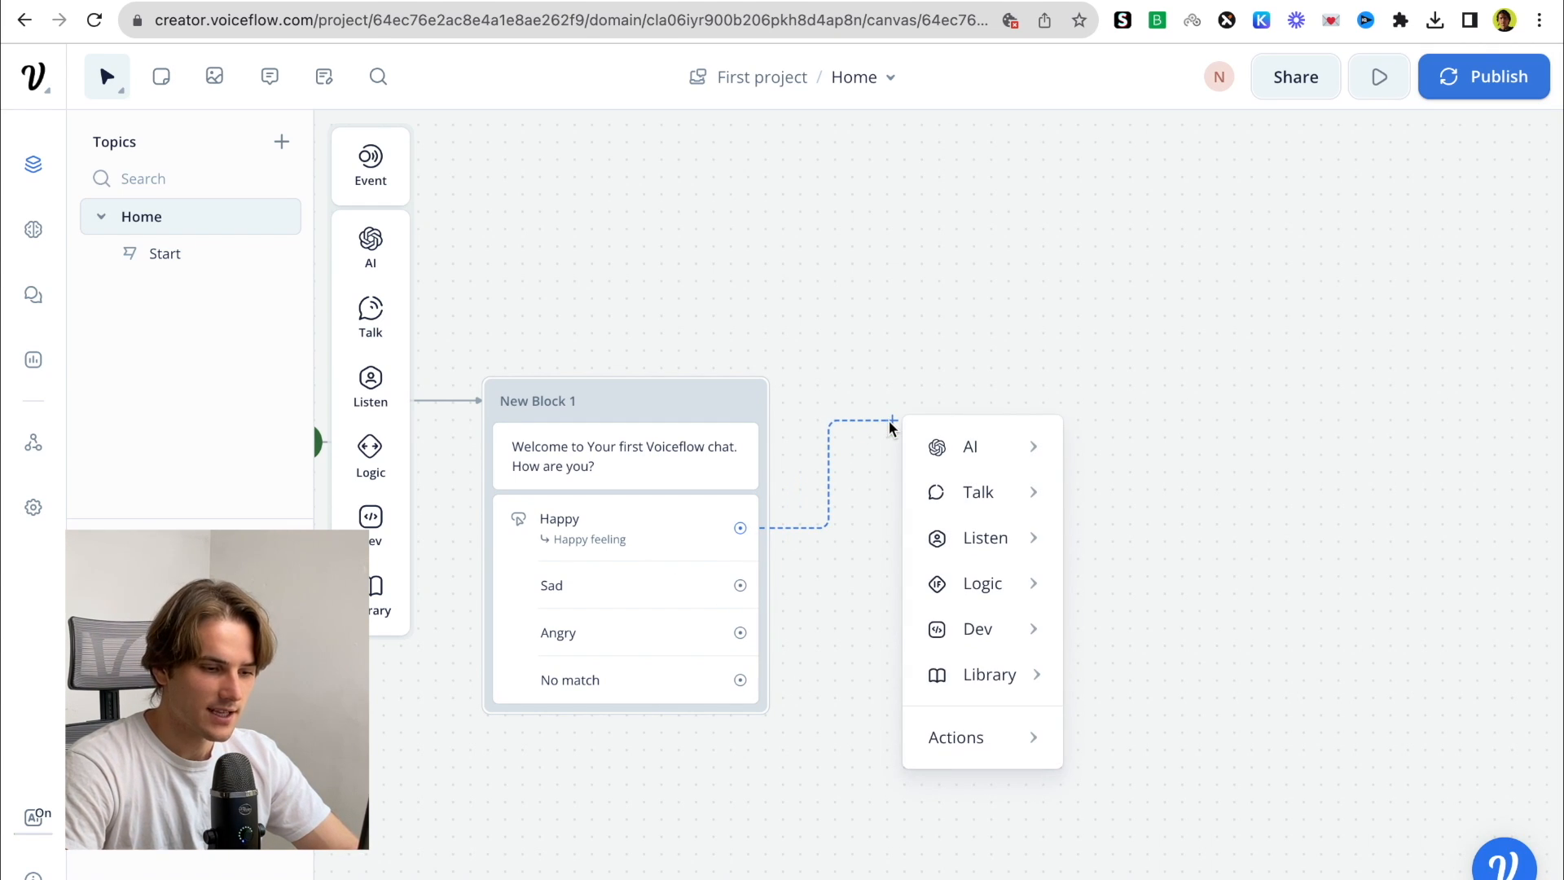
{"action": "mouse_move", "coordinate": [977, 497]}
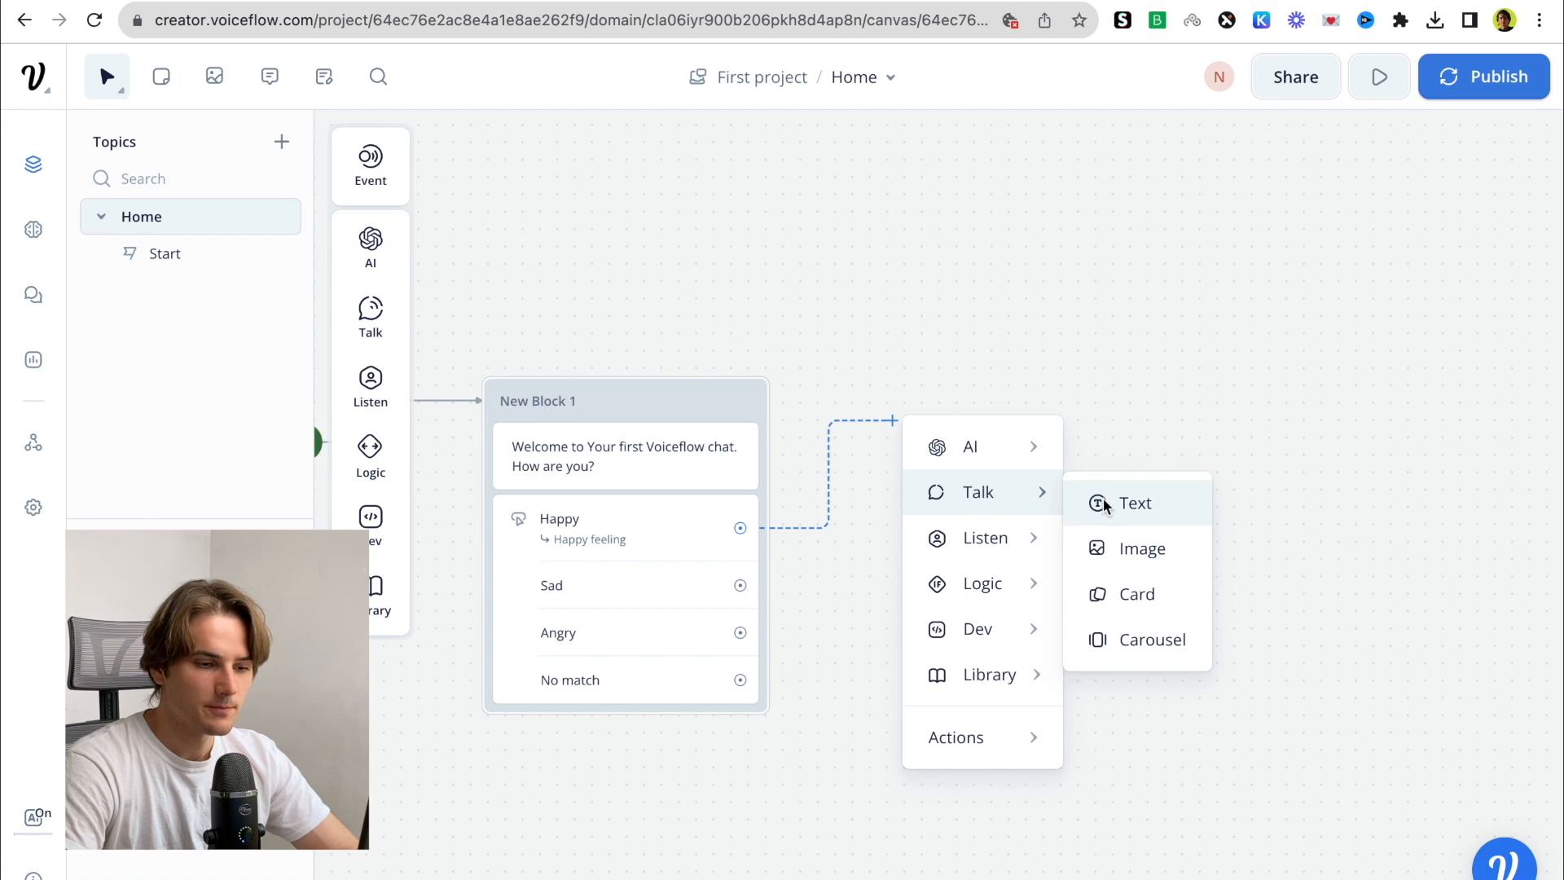
{"action": "left_click", "coordinate": [1103, 501]}
{"action": "left_click", "coordinate": [1209, 270]}
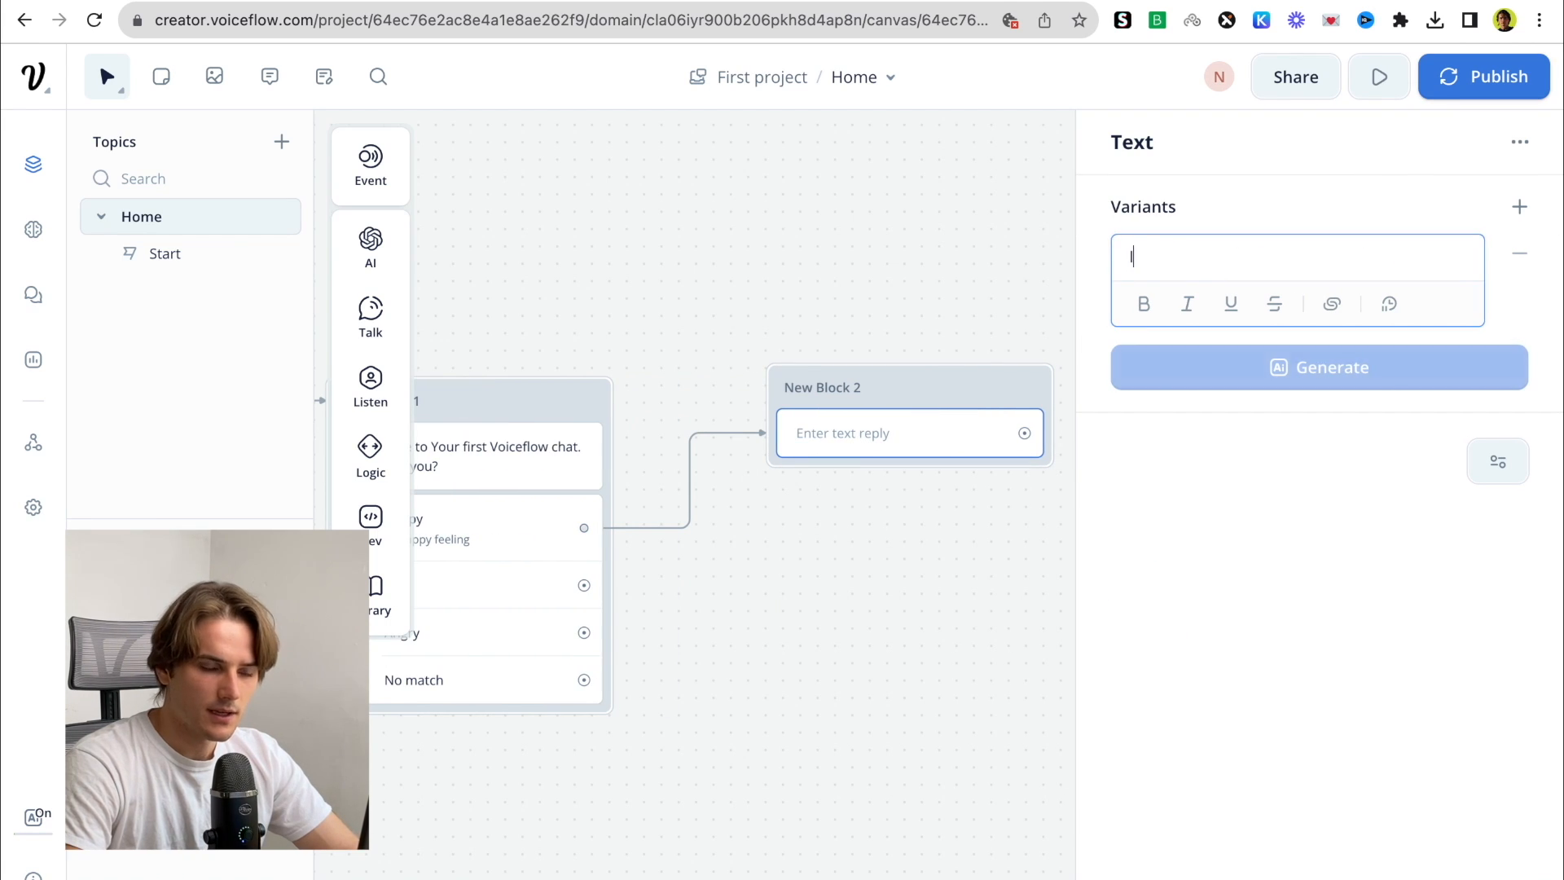
Write the Happy reply as "I'm happy to hear that! Why did you came to our website?"
{"action": "type", "text": "I'm happy to hear that!"}
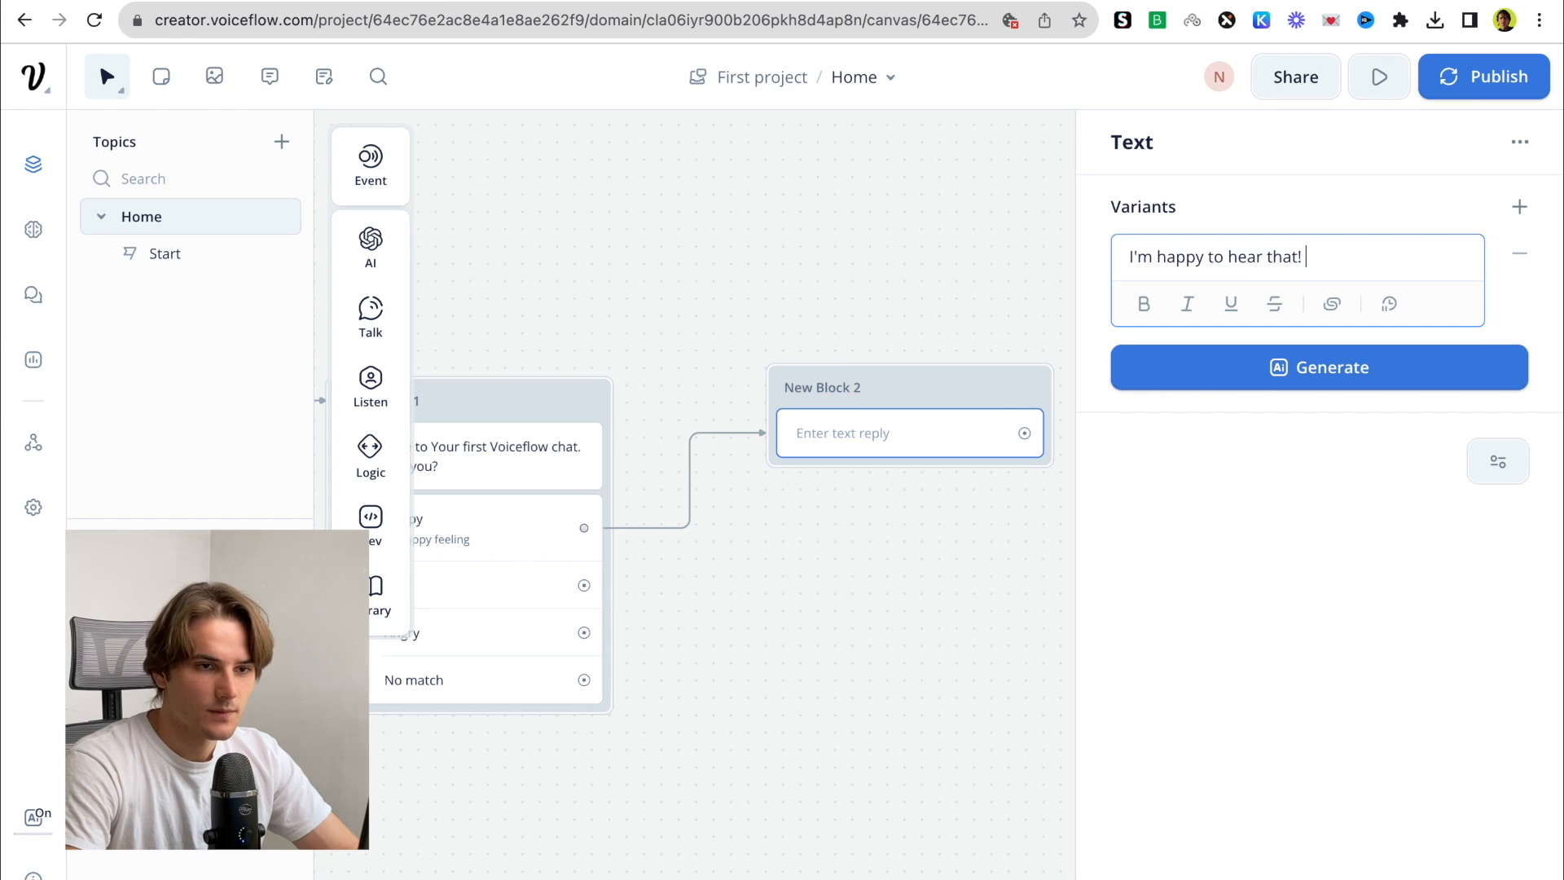
{"action": "type", "text": "didn"}
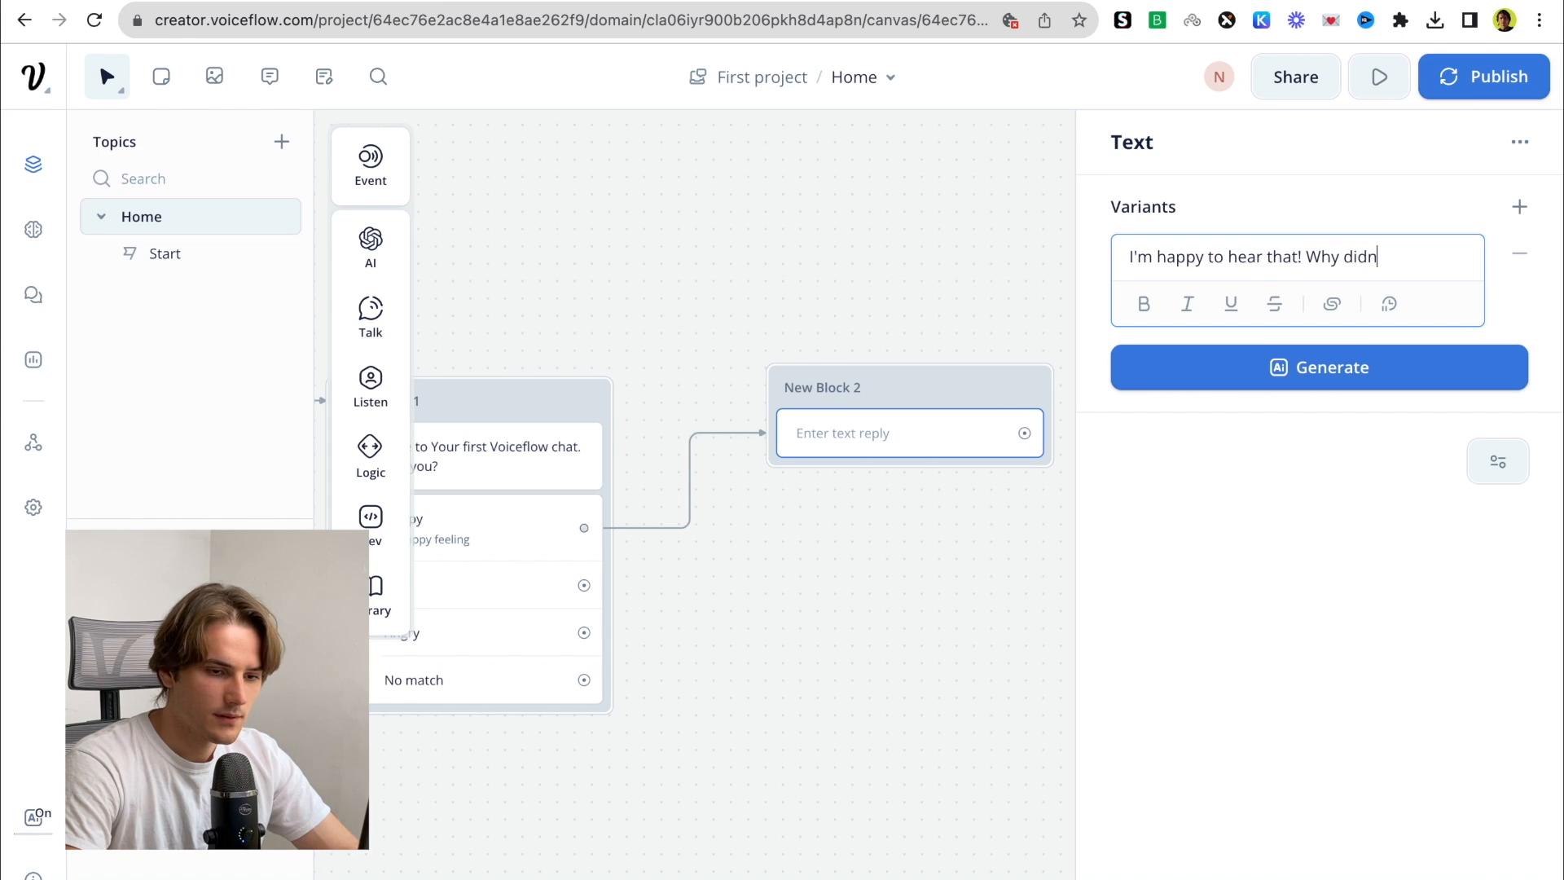
{"action": "key", "text": "BackSpace"}
{"action": "type", "text": "y"}
{"action": "type", "text": "ou came to our we"}
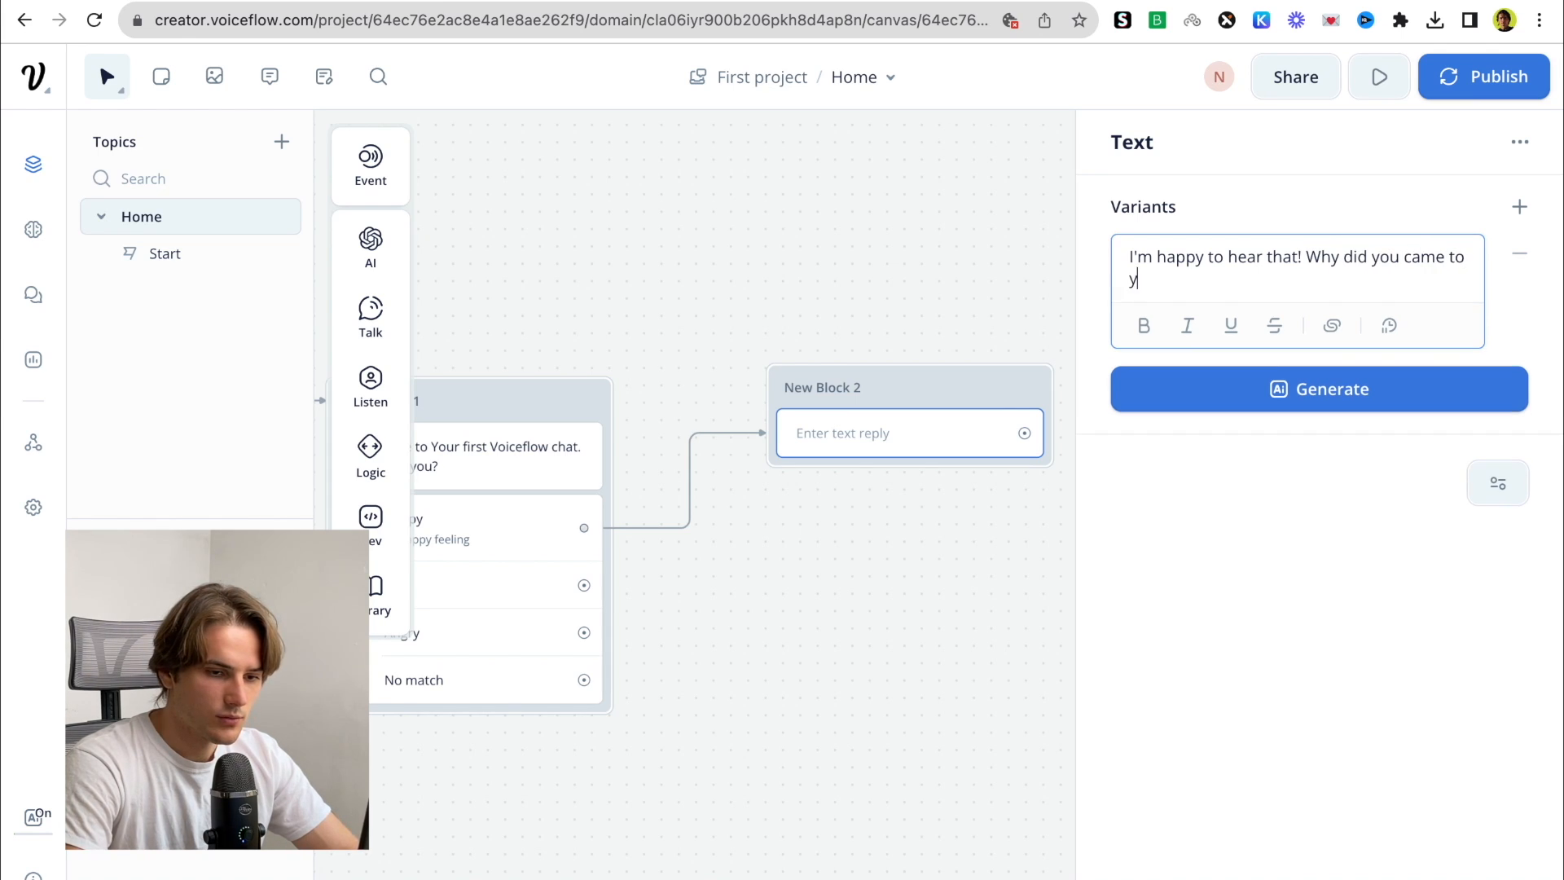
{"action": "type", "text": "bsite?"}
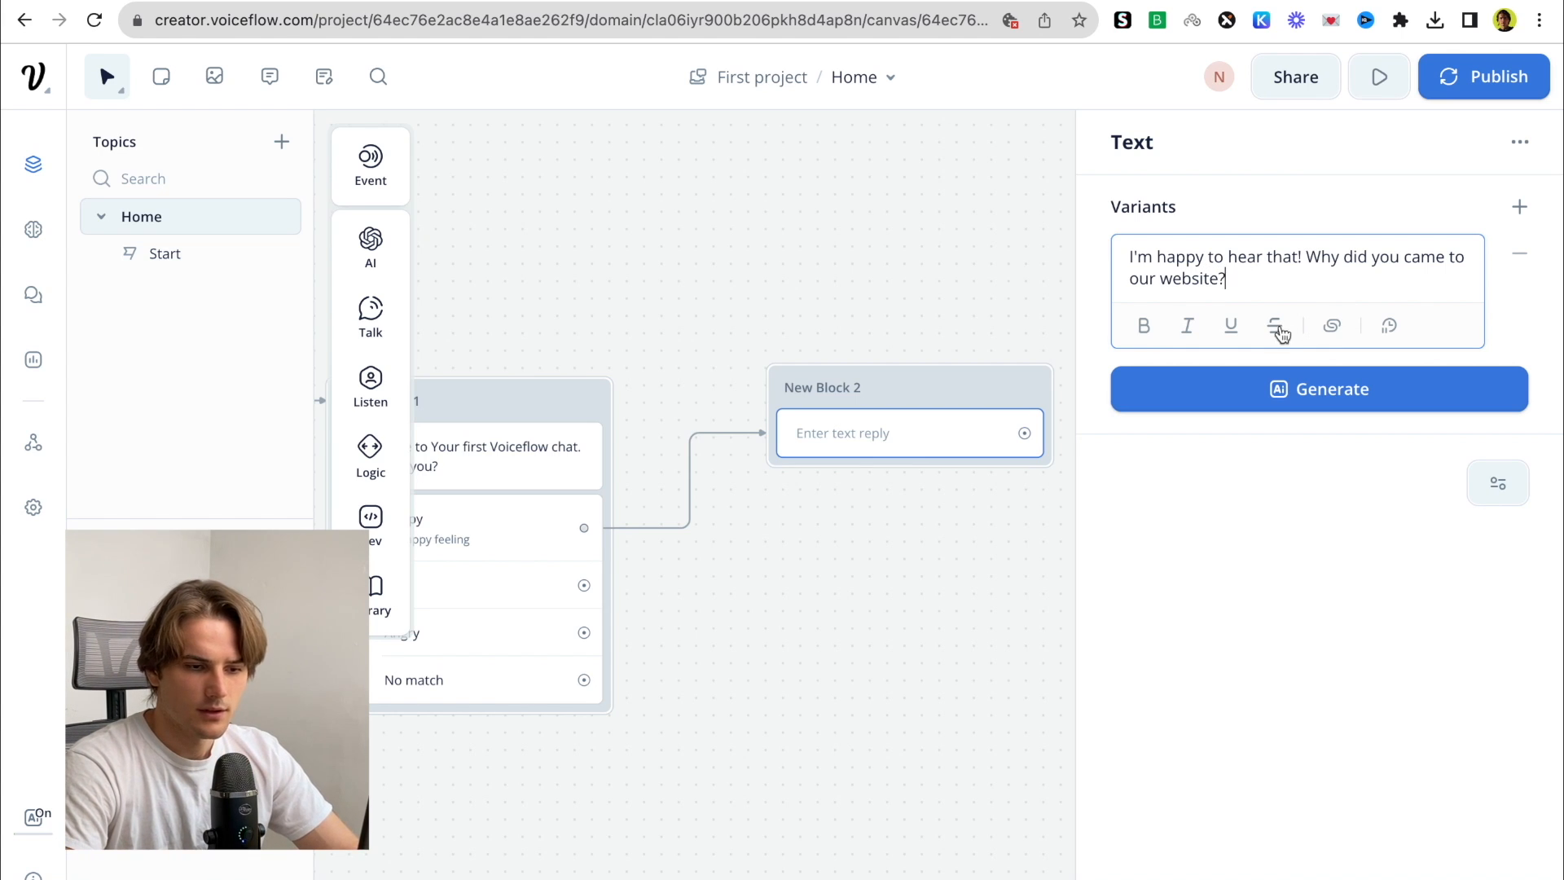
{"action": "left_click", "coordinate": [981, 540]}
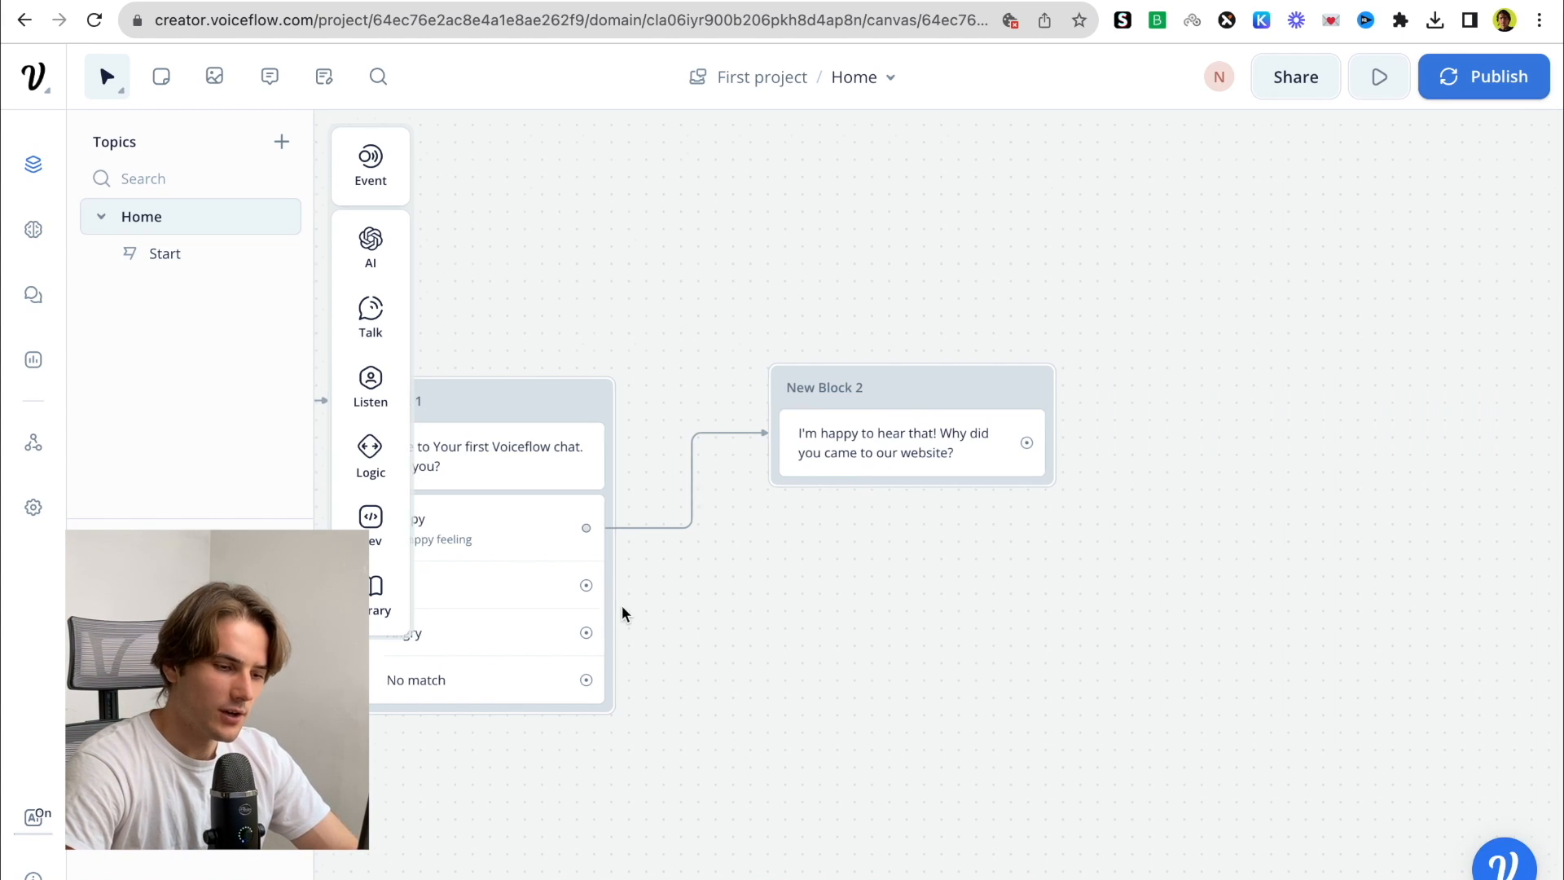
Run the prototype and train the assistant for testing
{"action": "scroll", "coordinate": [623, 604], "scroll_direction": "left", "scroll_amount": 5}
{"action": "scroll", "coordinate": [623, 605], "scroll_direction": "down", "scroll_amount": 3}
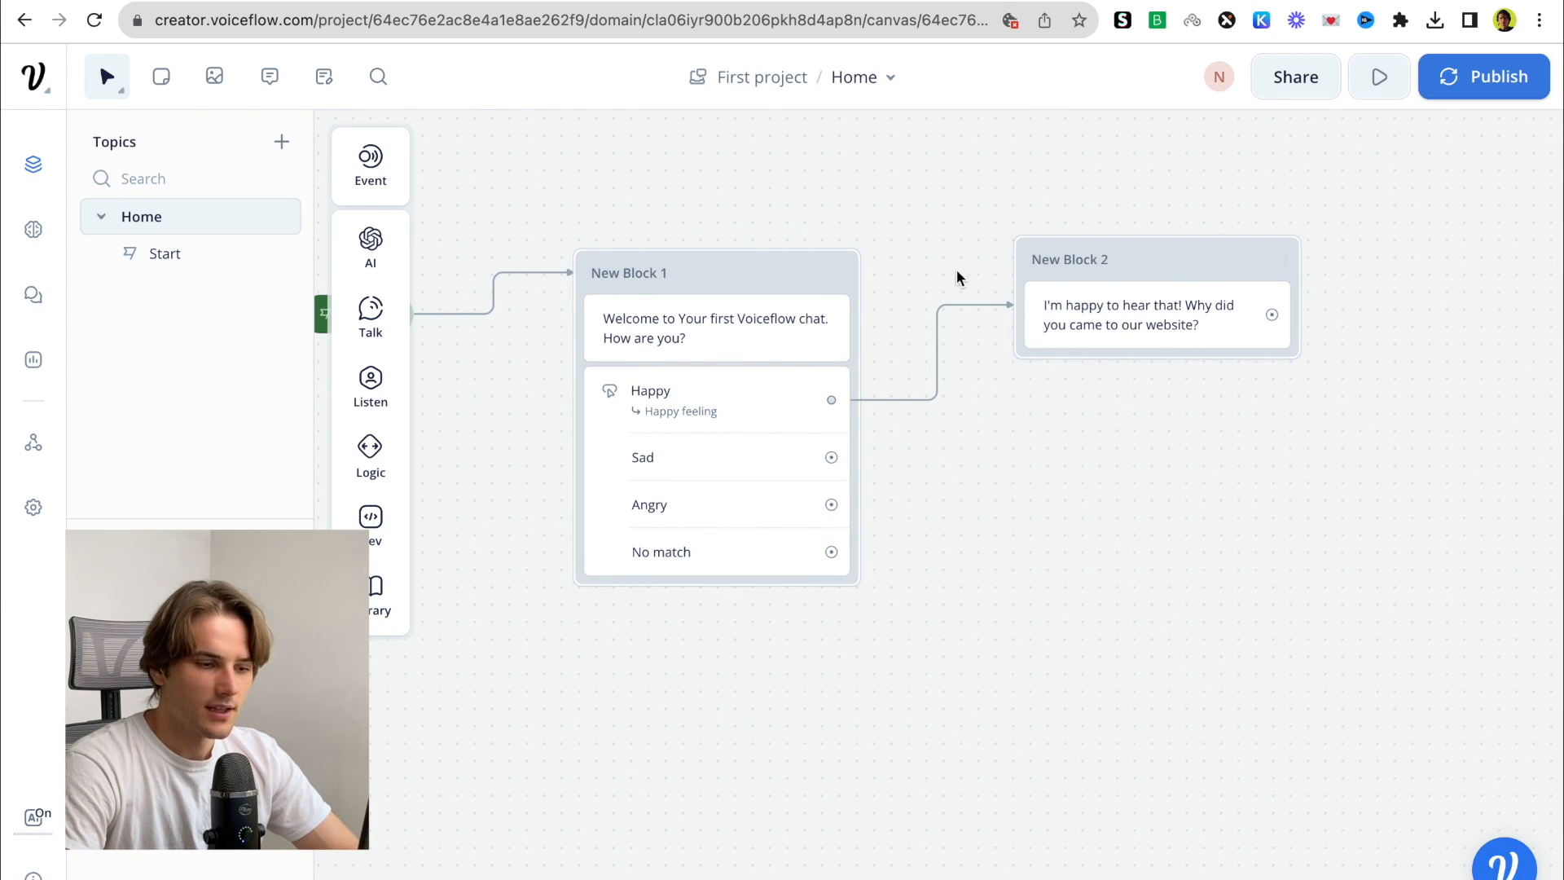
{"action": "scroll", "coordinate": [757, 293], "scroll_direction": "left", "scroll_amount": 2}
{"action": "scroll", "coordinate": [757, 293], "scroll_direction": "down", "scroll_amount": 1}
{"action": "left_click", "coordinate": [902, 248]}
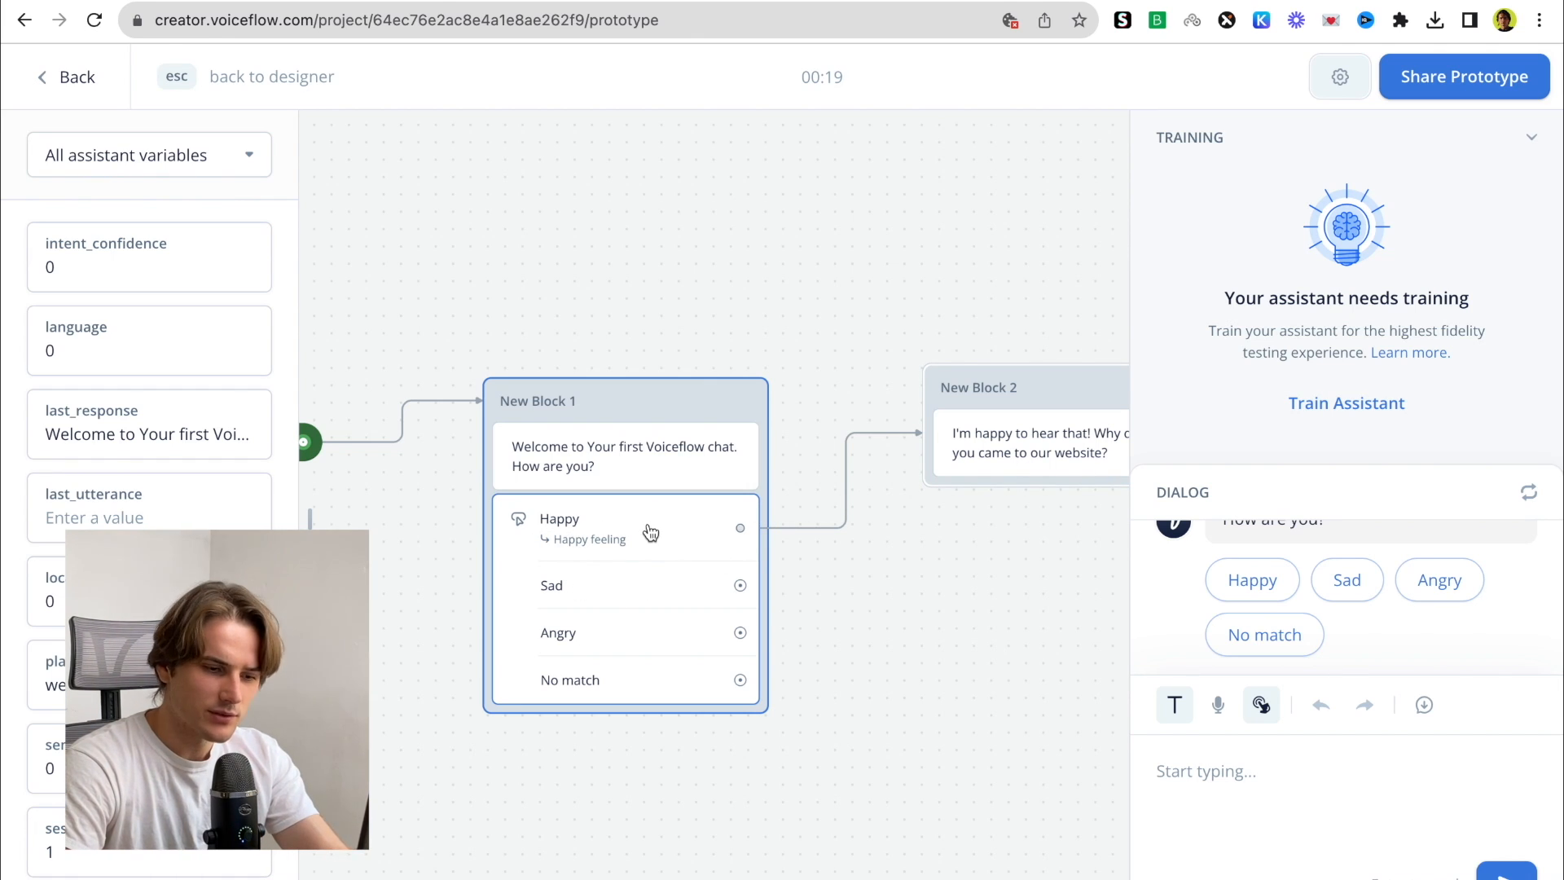
{"action": "left_click", "coordinate": [1317, 390]}
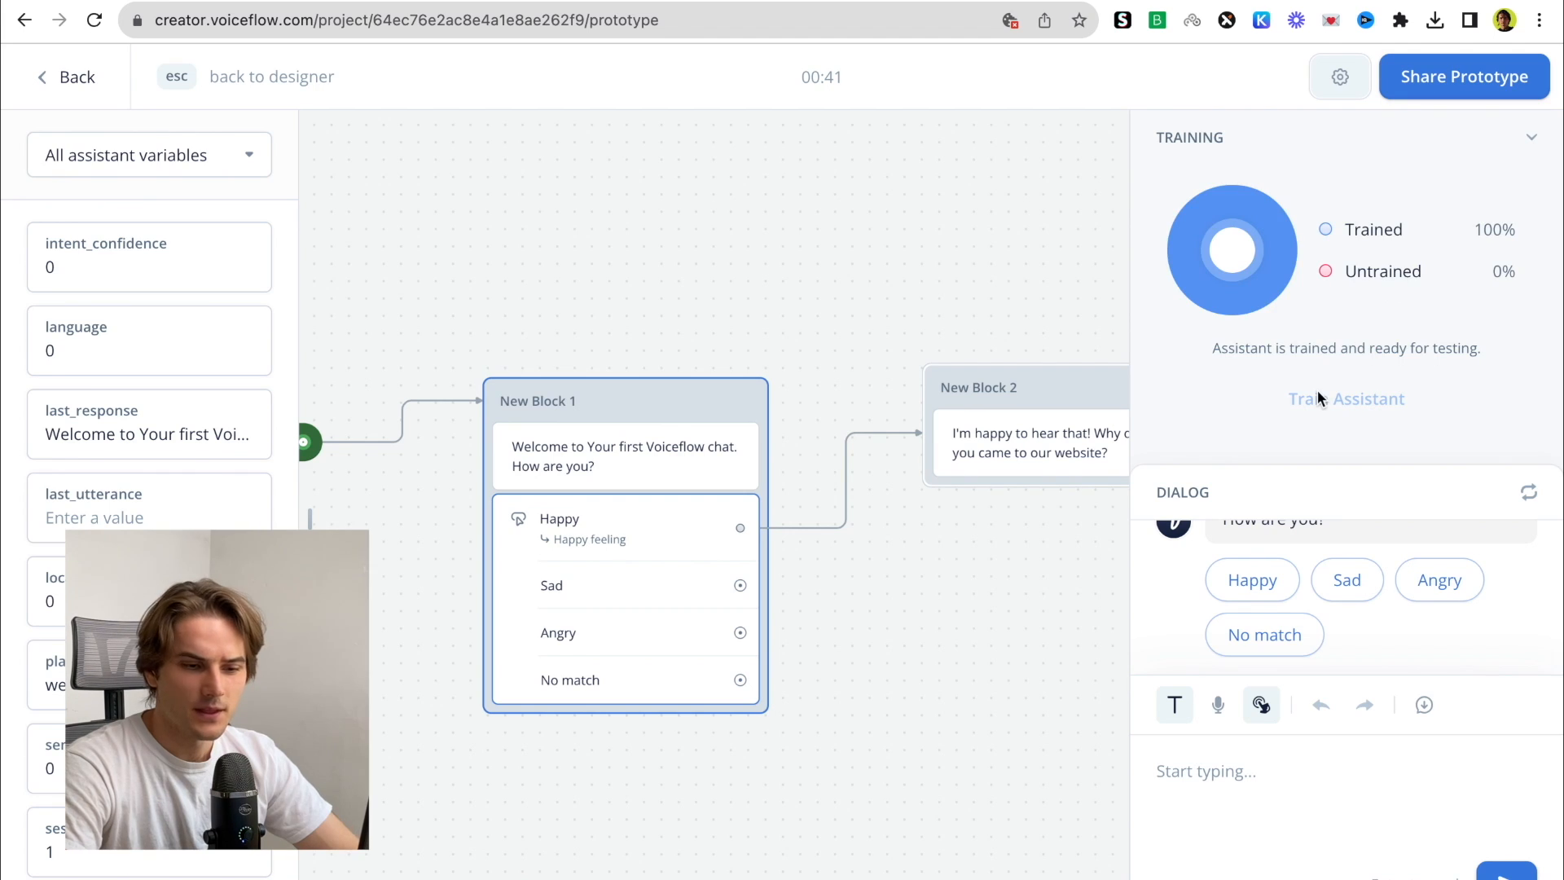
{"action": "left_click", "coordinate": [1249, 481]}
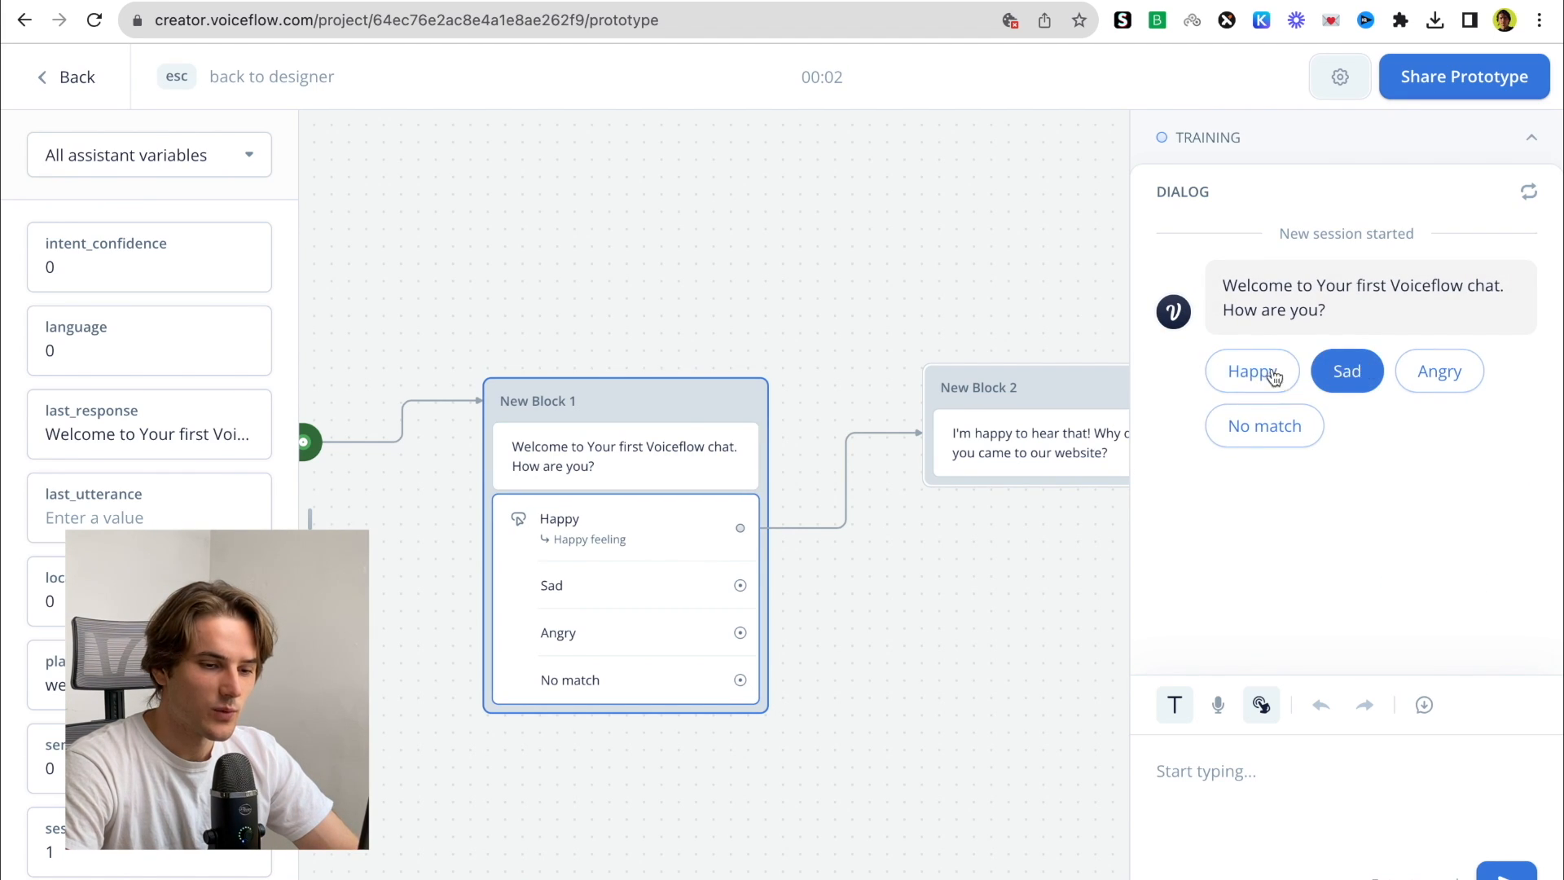
Test the chat by sending "I'm feeling very good." and return to the designer
{"action": "left_click", "coordinate": [1220, 772]}
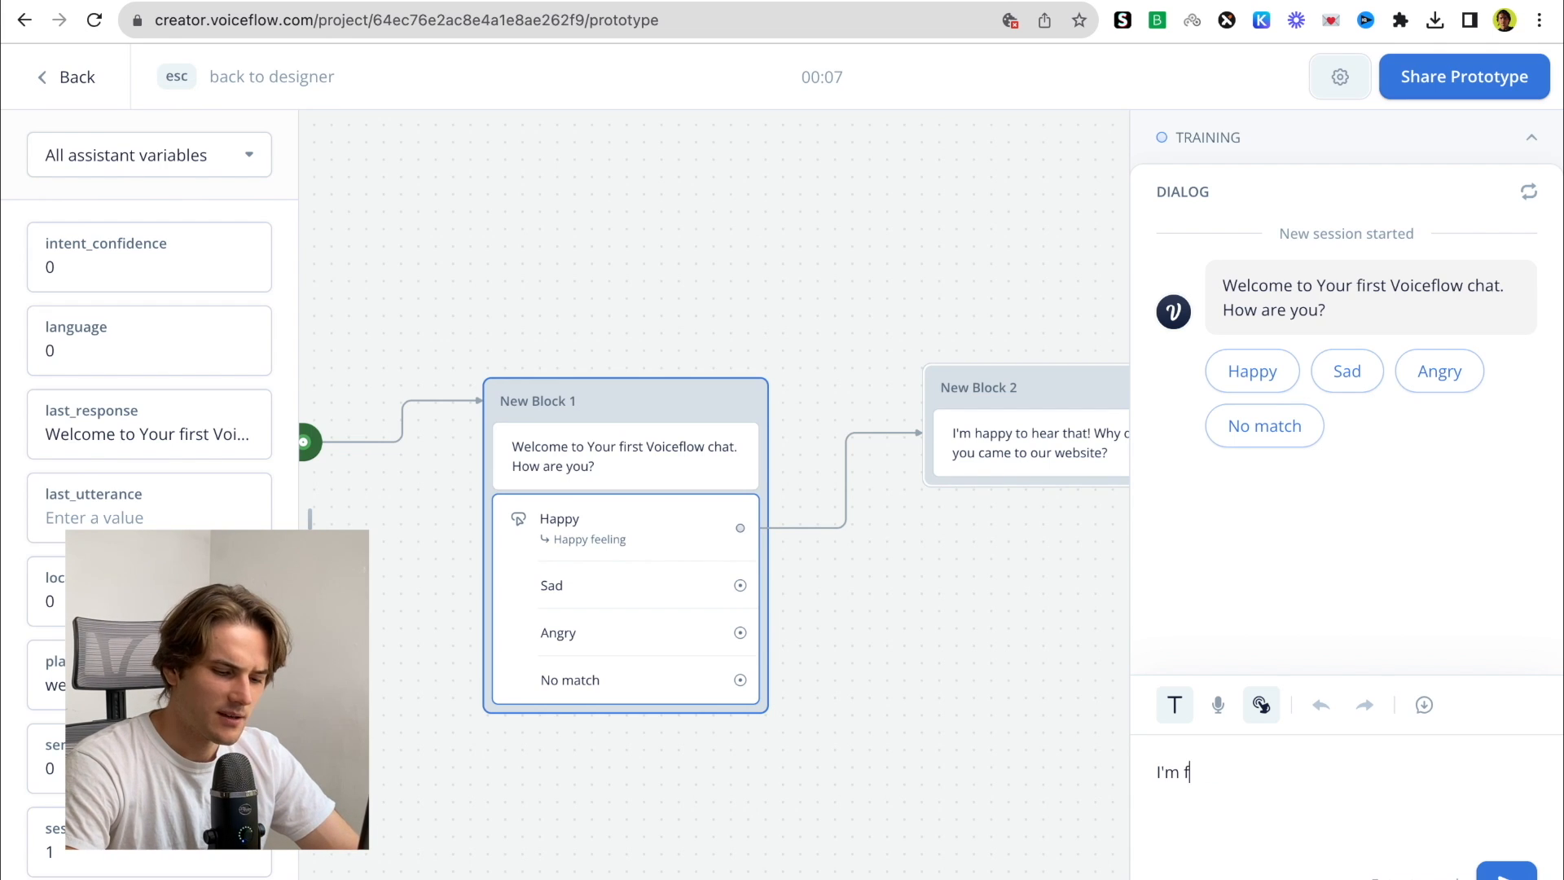
{"action": "type", "text": "I'm feeling very good."}
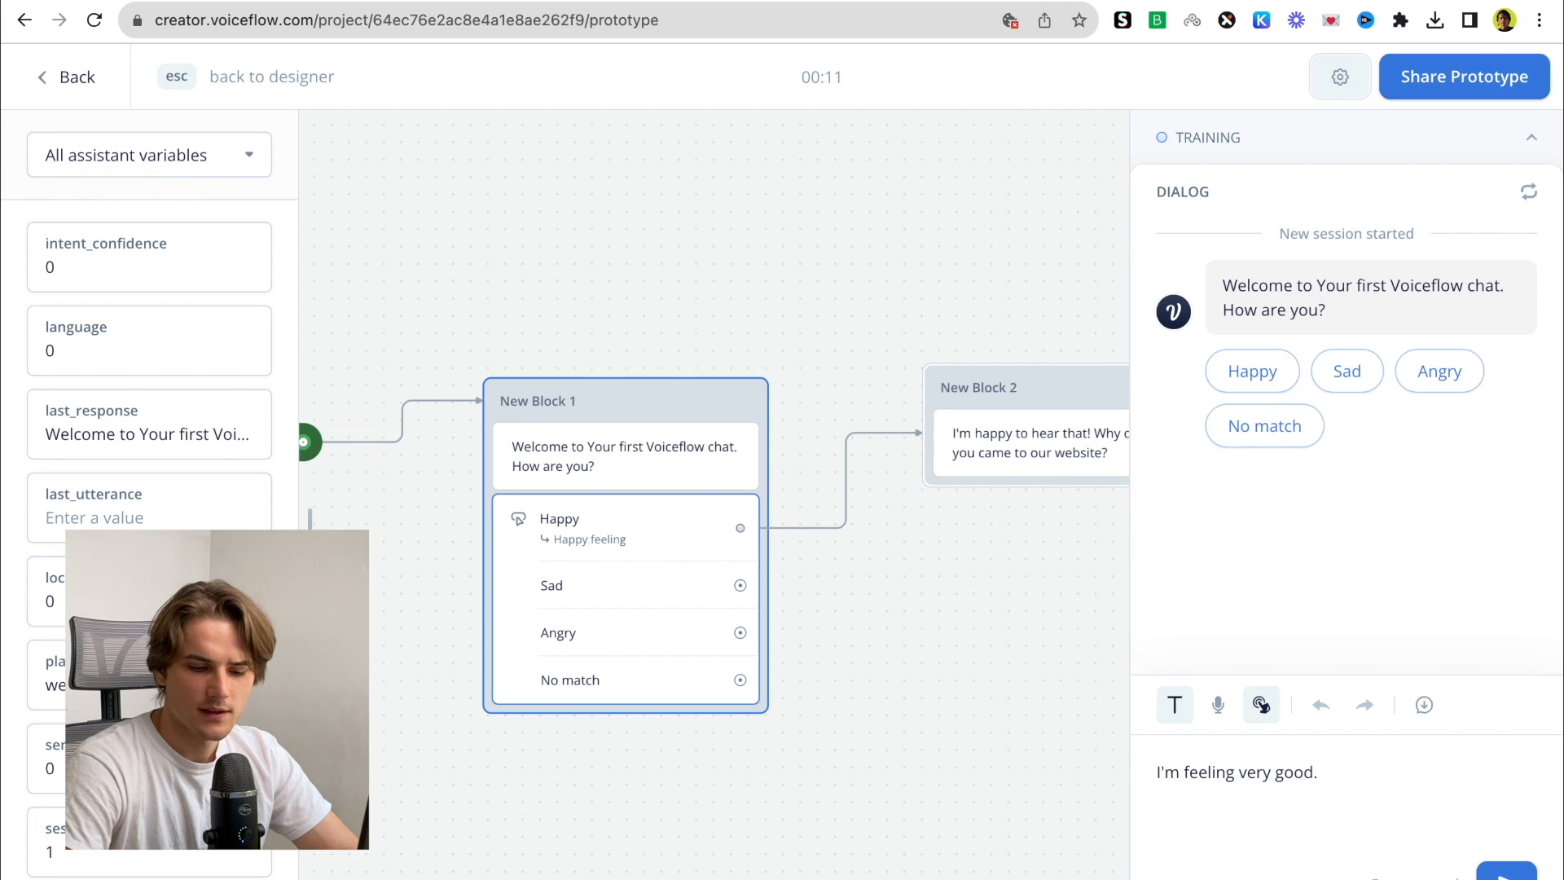
{"action": "key", "text": "Return"}
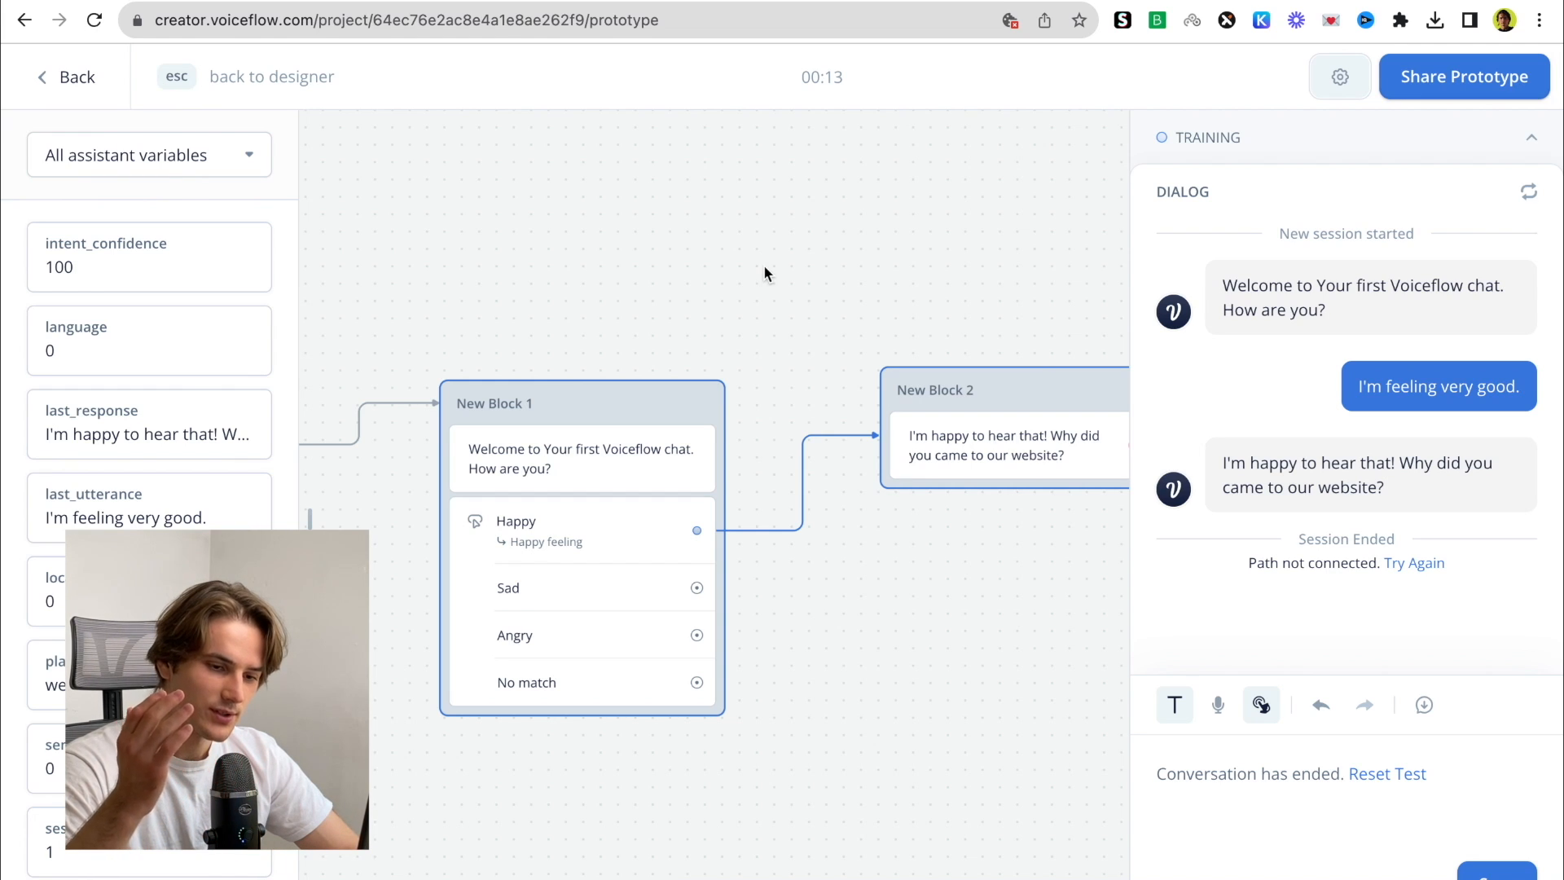
{"action": "key", "text": "Escape"}
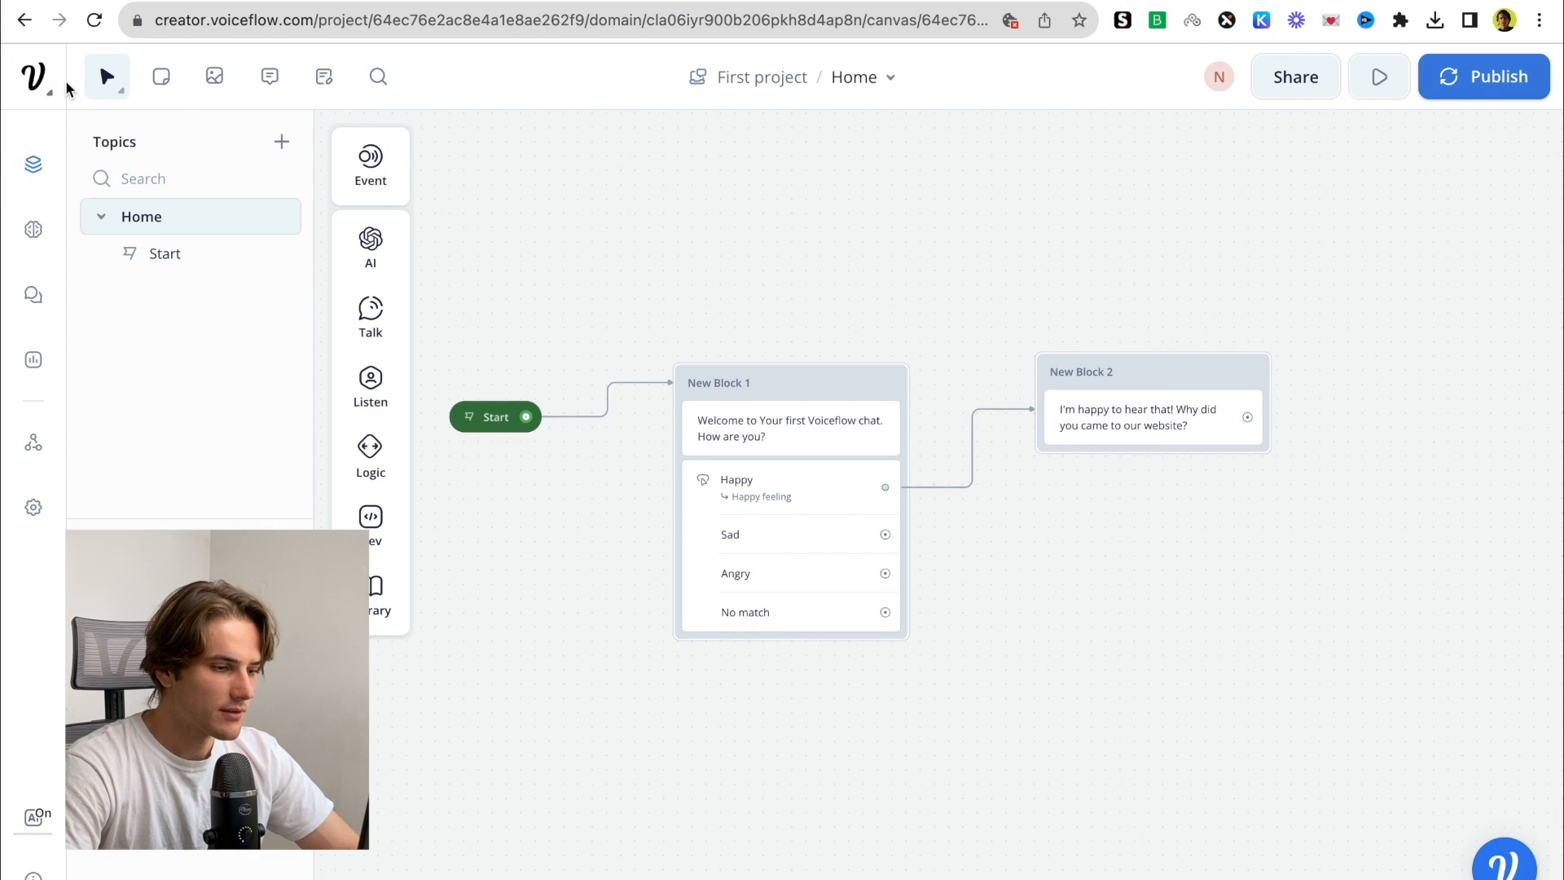
Replace the mood buttons in New Block 1 with a Listen Choice step beneath the welcome text
{"action": "mouse_move", "coordinate": [356, 377]}
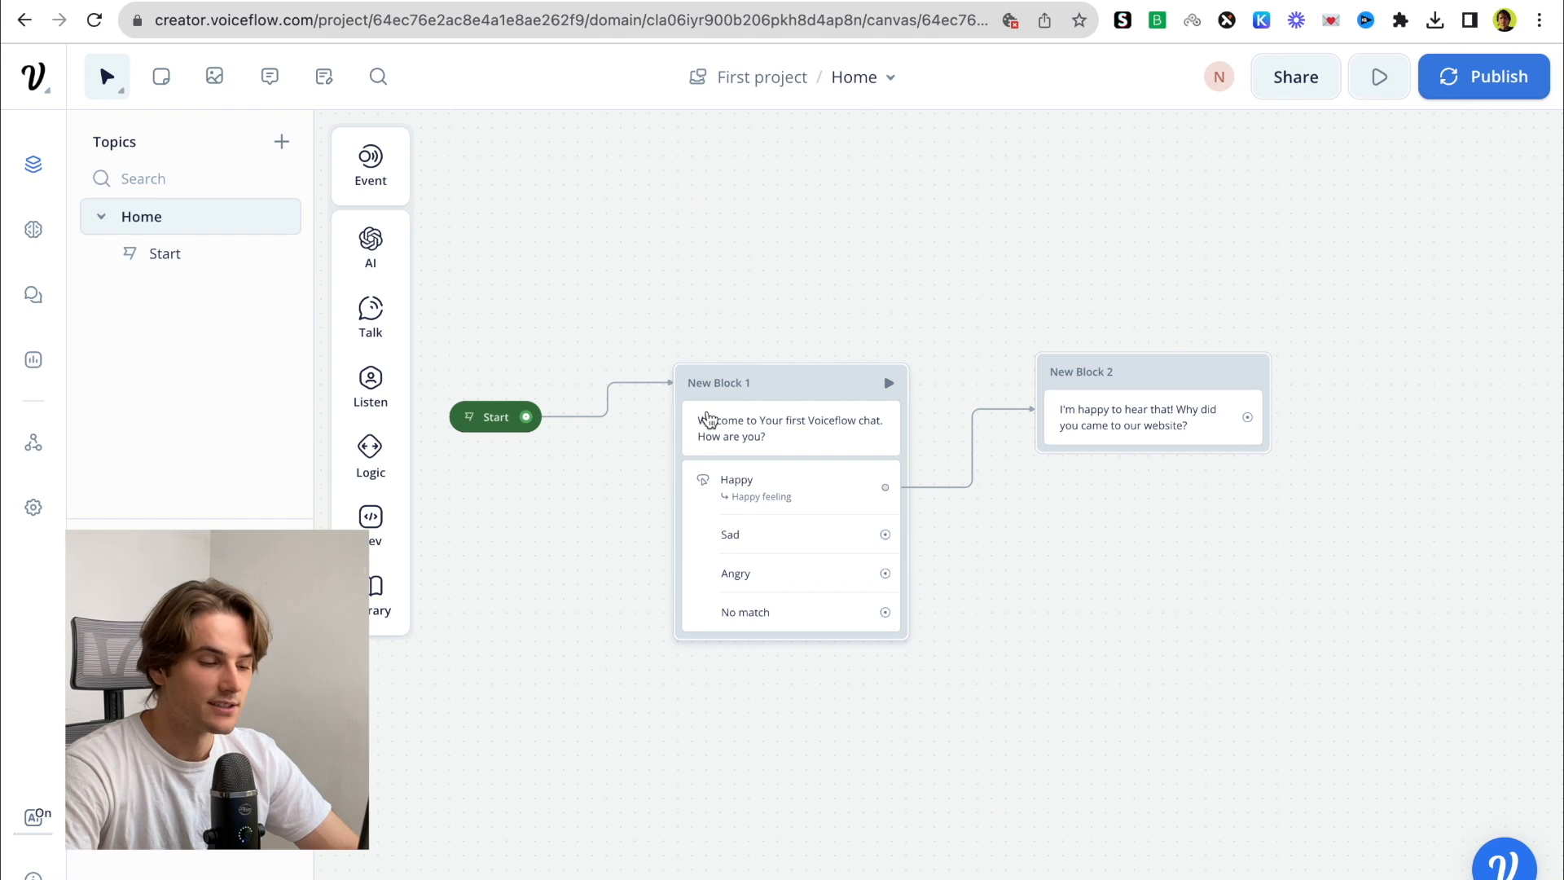
{"action": "scroll", "coordinate": [535, 425], "scroll_direction": "down", "scroll_amount": 3}
{"action": "scroll", "coordinate": [534, 425], "scroll_direction": "left", "scroll_amount": 2}
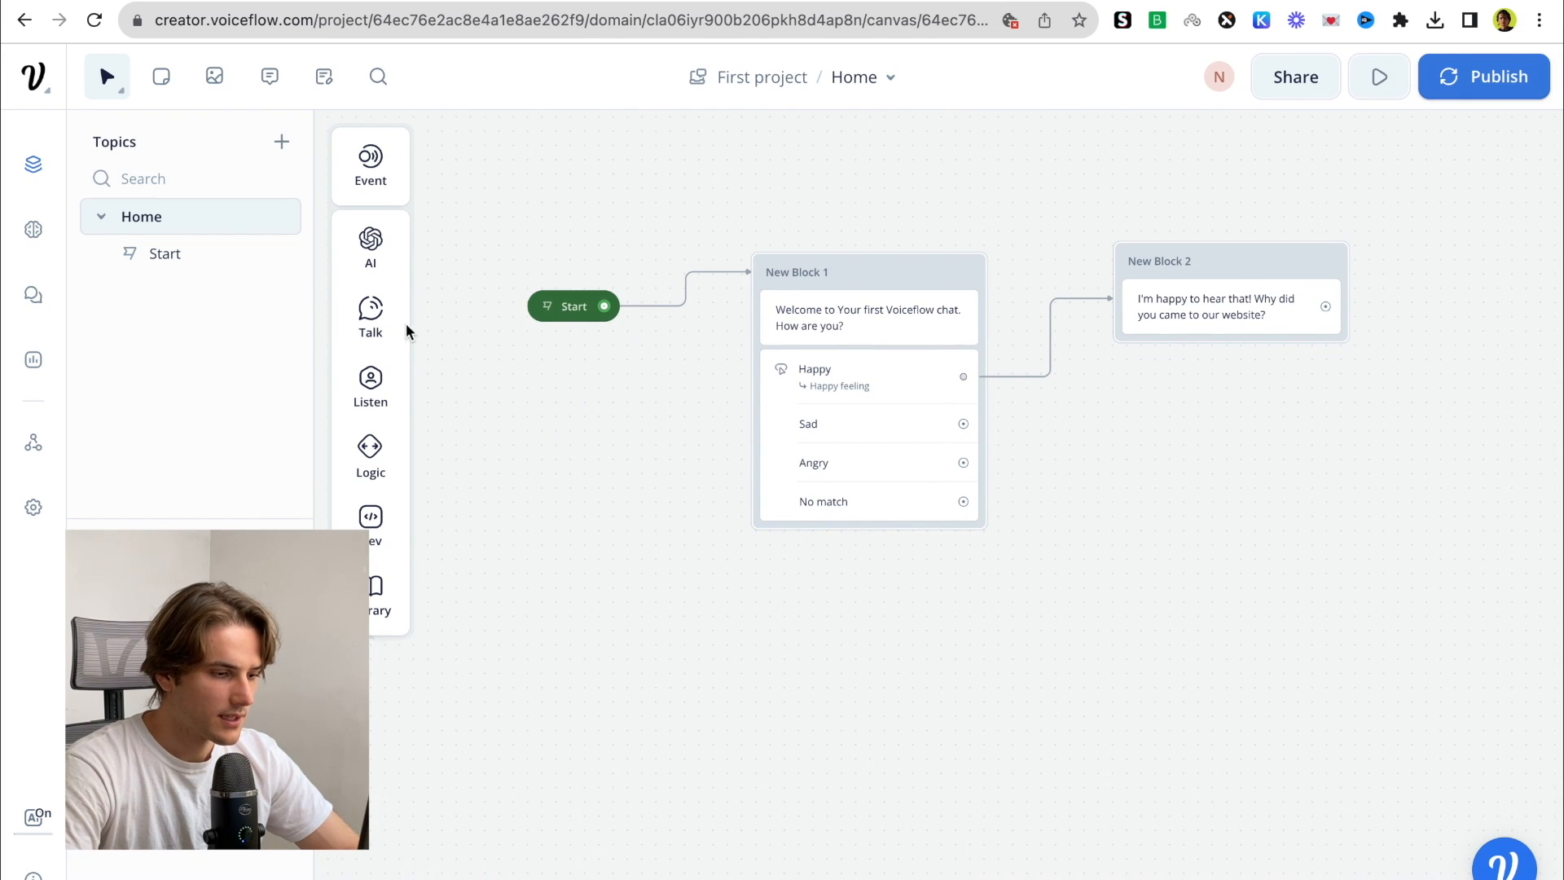
{"action": "left_click_drag", "start_coordinate": [505, 430], "coordinate": [834, 364]}
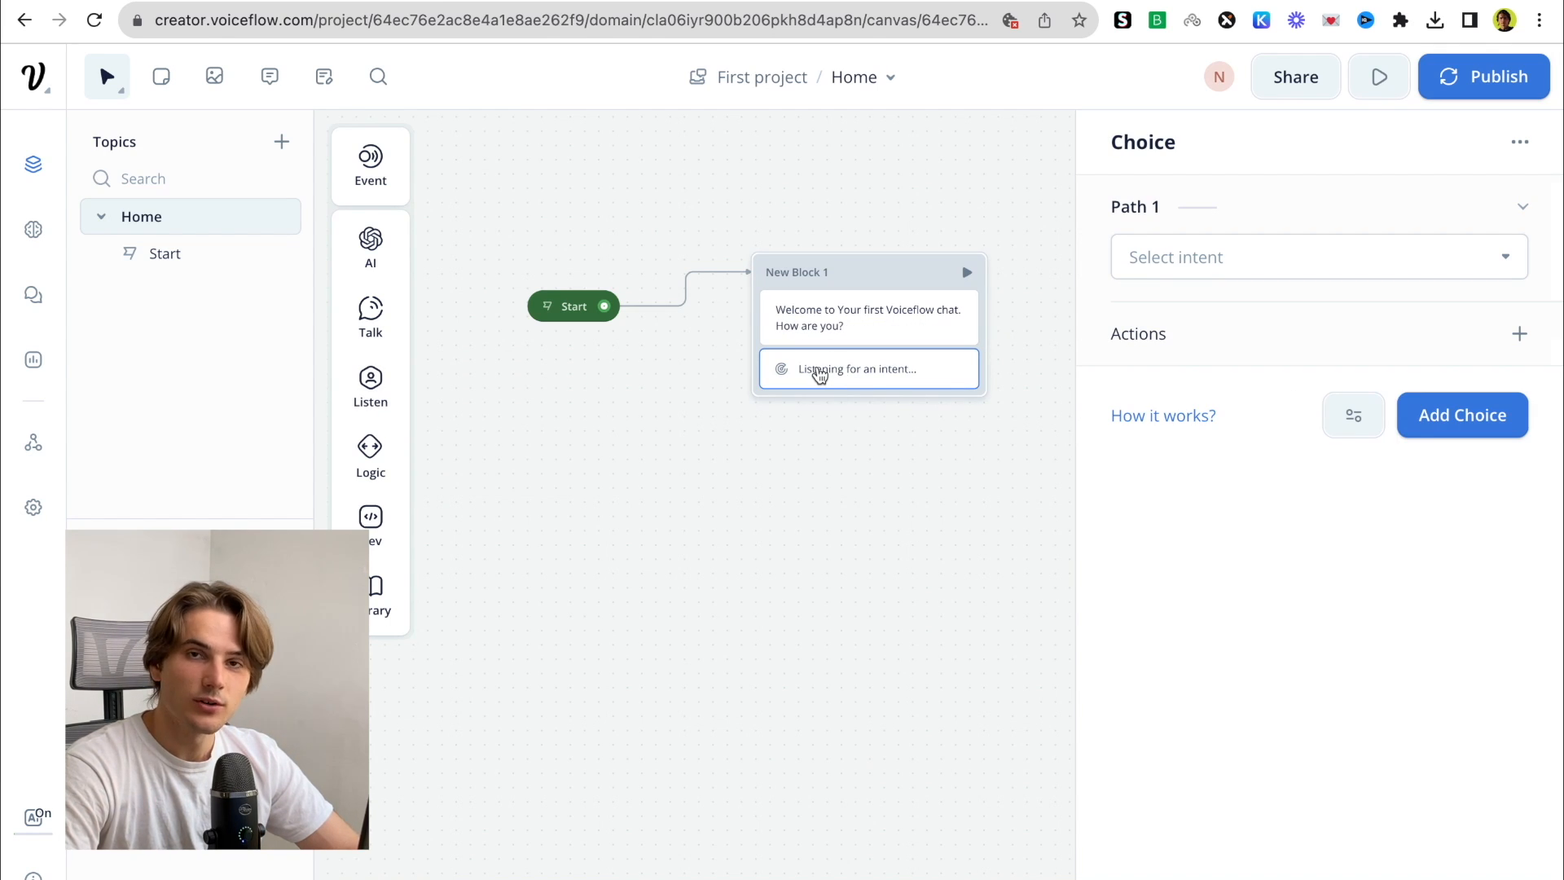
Add a second path to the Choice step and assign the Happy feeling intent to the first path
{"action": "left_click", "coordinate": [819, 374]}
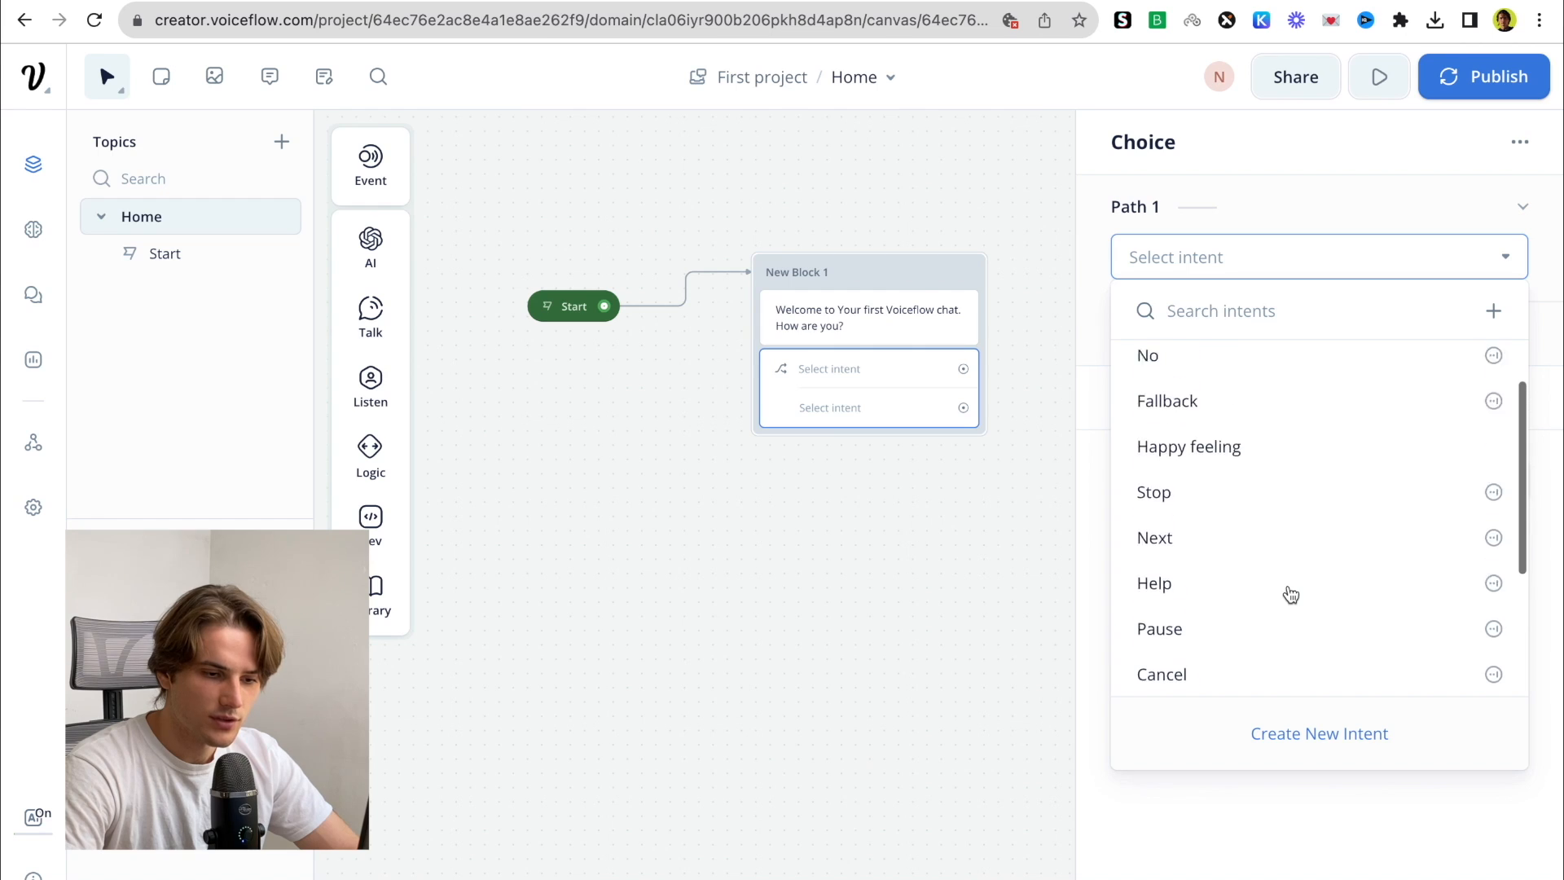
{"action": "scroll", "coordinate": [1283, 571], "scroll_direction": "up", "scroll_amount": 2}
{"action": "left_click", "coordinate": [1268, 507]}
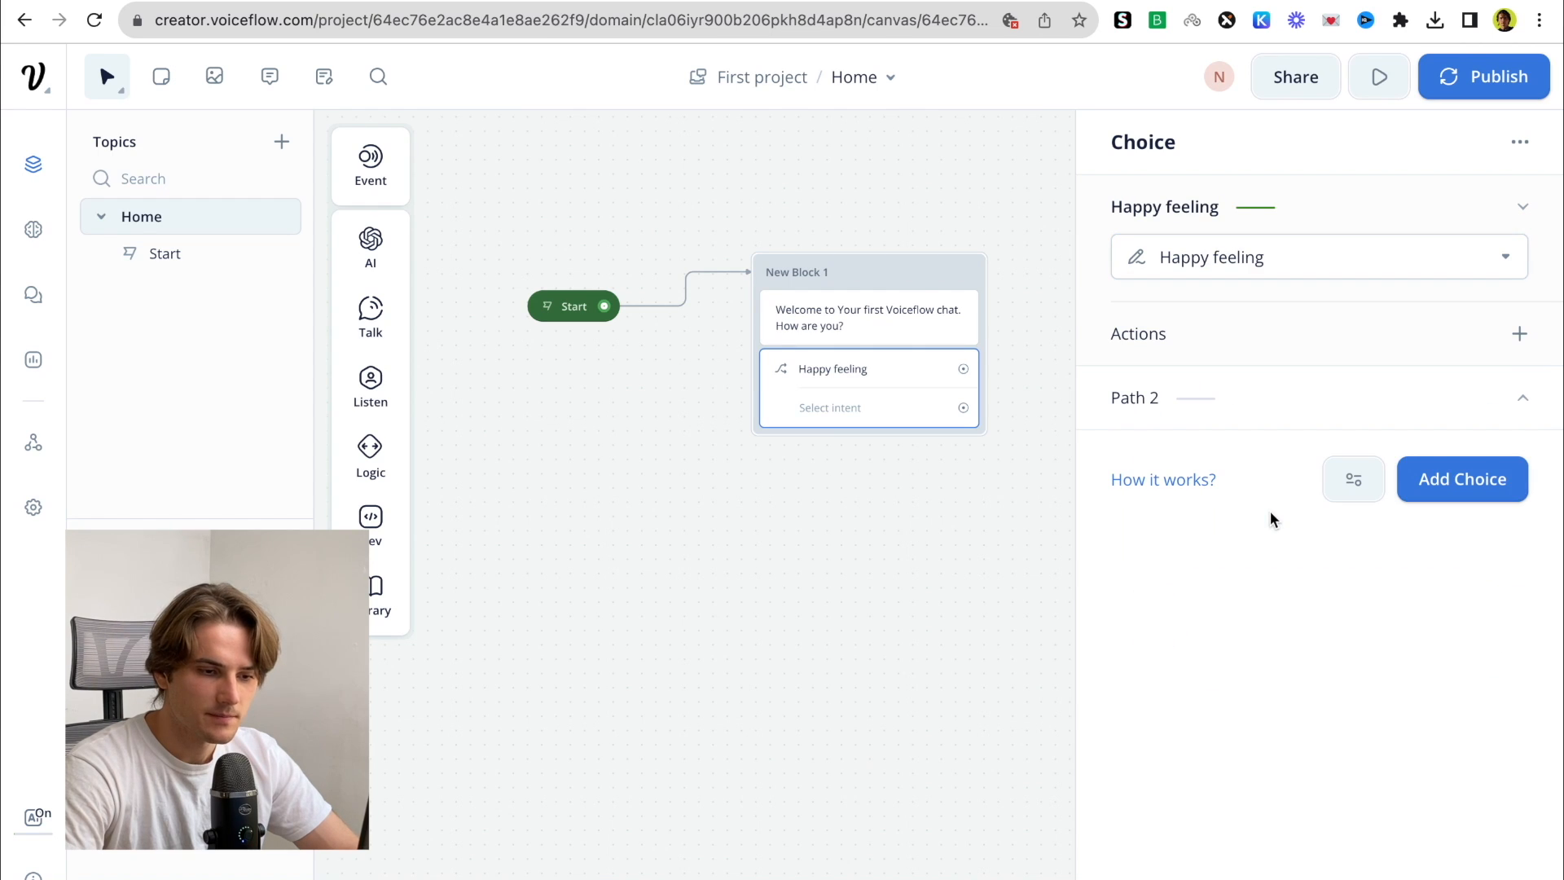
Start a new intent named "Sad feeling" for the Choice step's second path
{"action": "left_click", "coordinate": [1307, 407]}
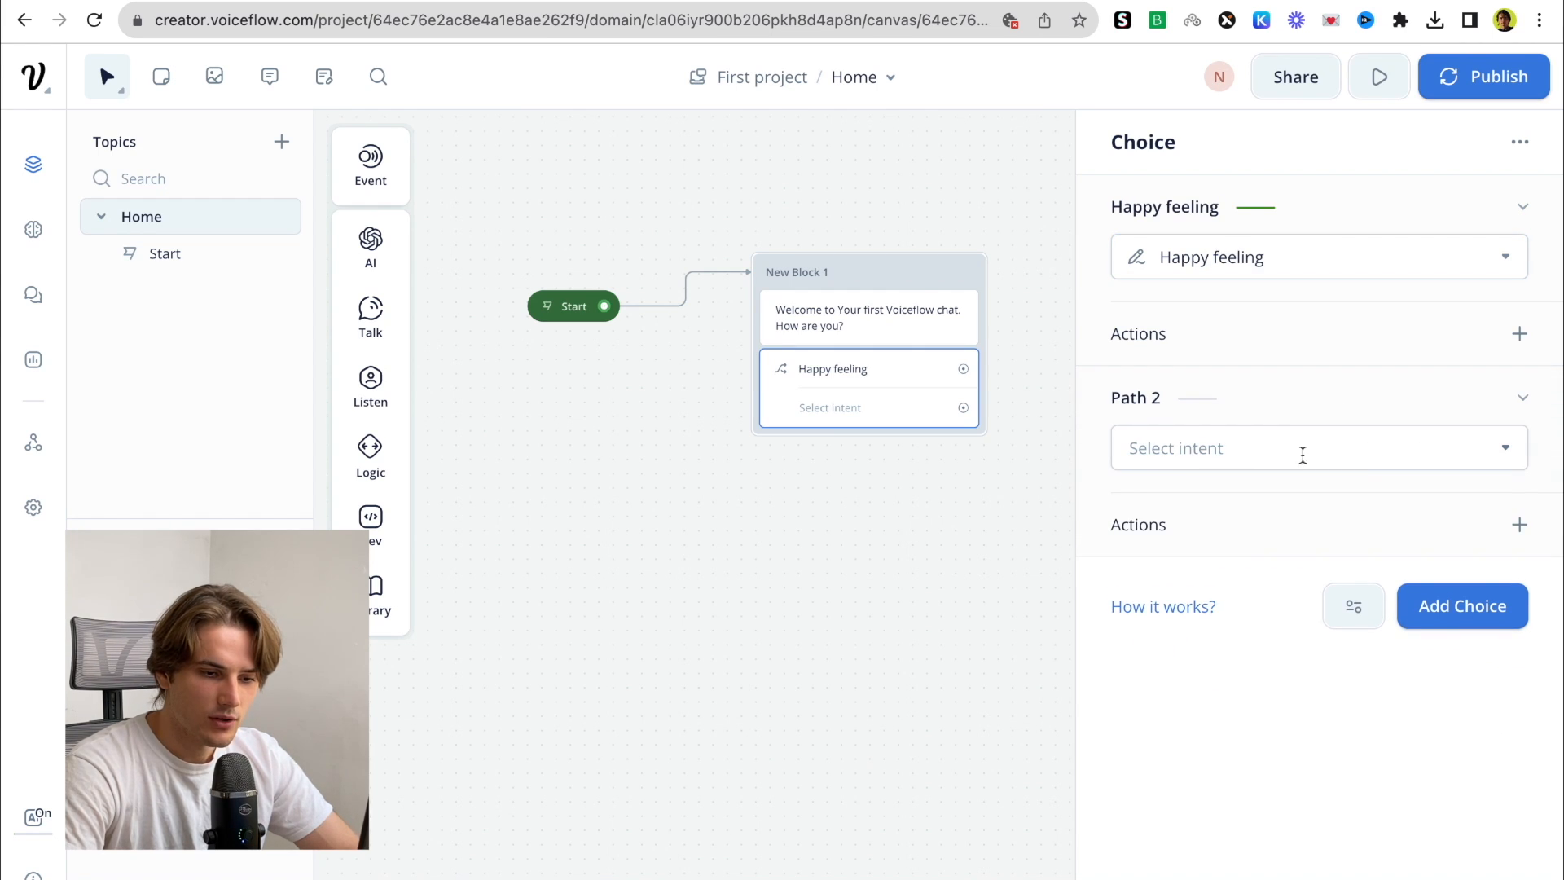
{"action": "left_click", "coordinate": [1313, 449]}
{"action": "left_click", "coordinate": [1345, 400]}
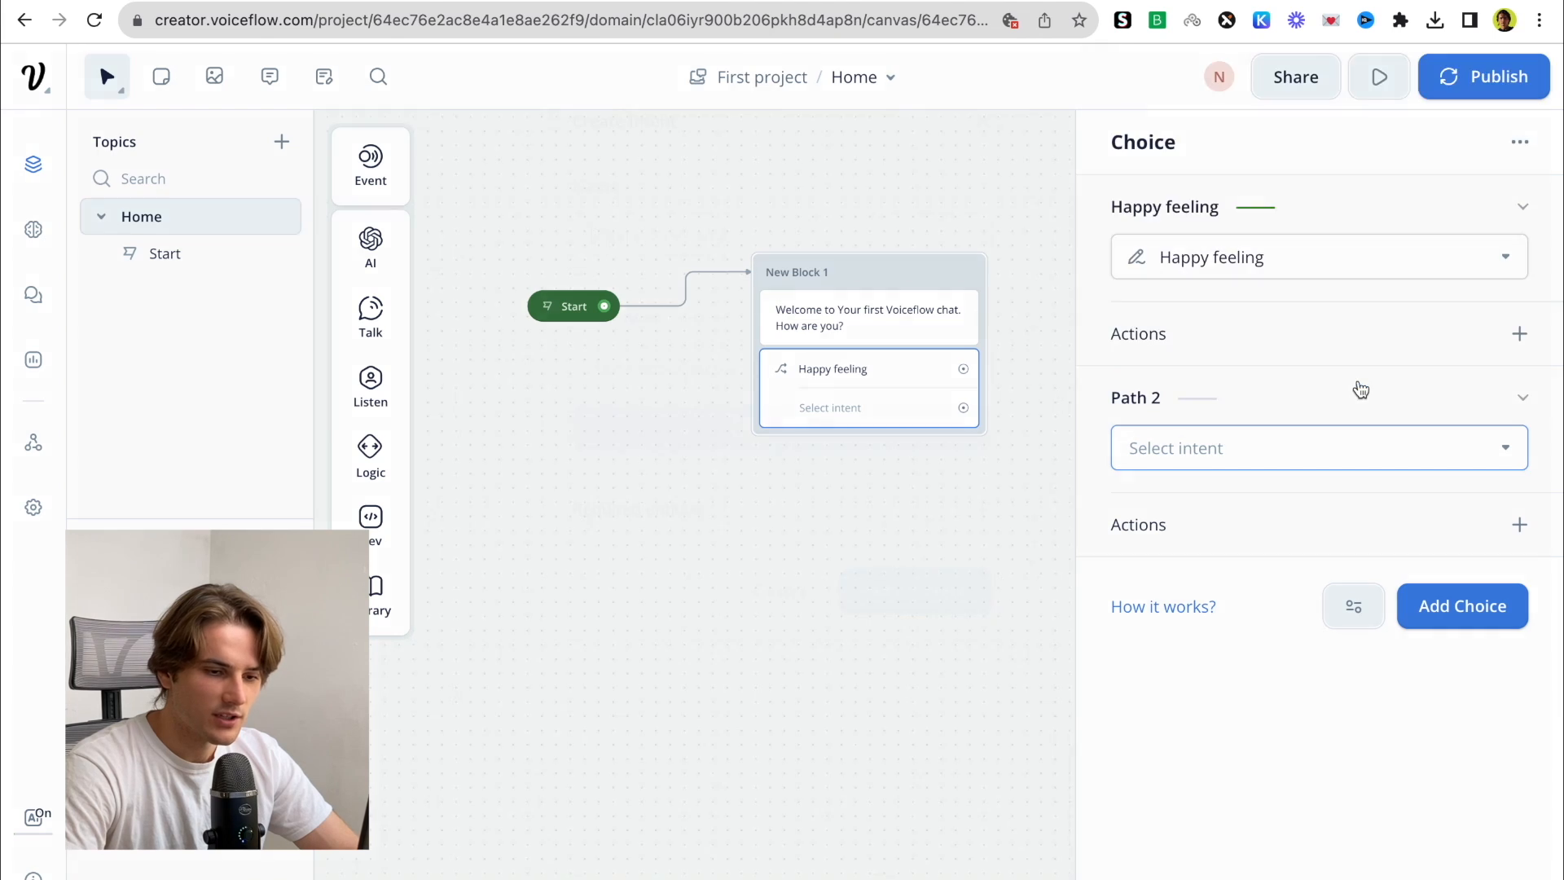
{"action": "type", "text": "Sad feeing"}
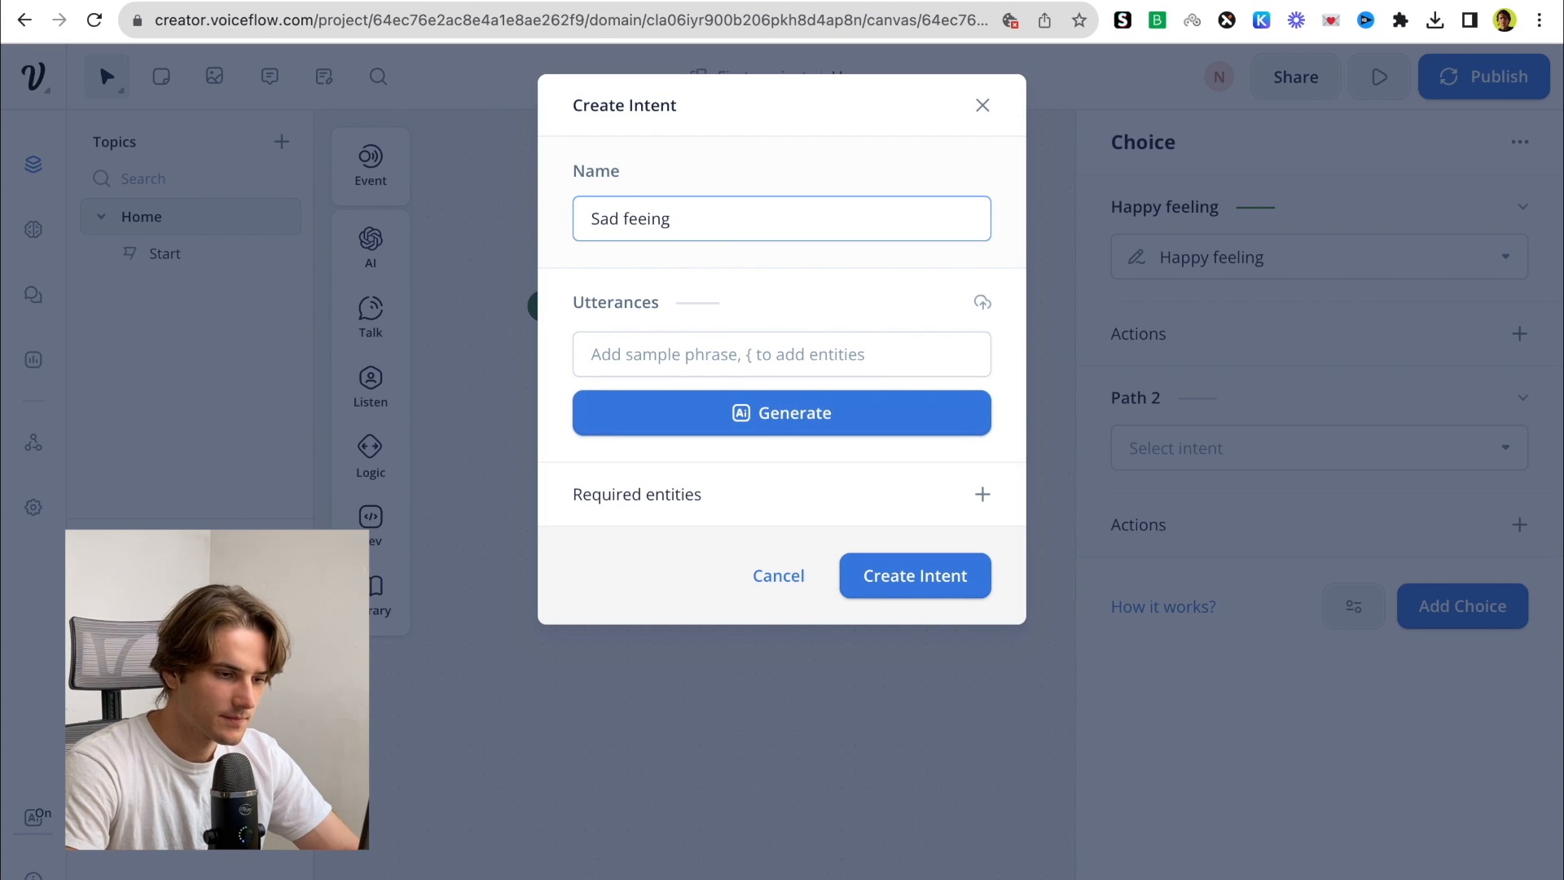
{"action": "key", "text": "BackSpace"}
{"action": "key", "text": "BackSpace"}
{"action": "key", "text": "BackSpace"}
{"action": "type", "text": "ling"}
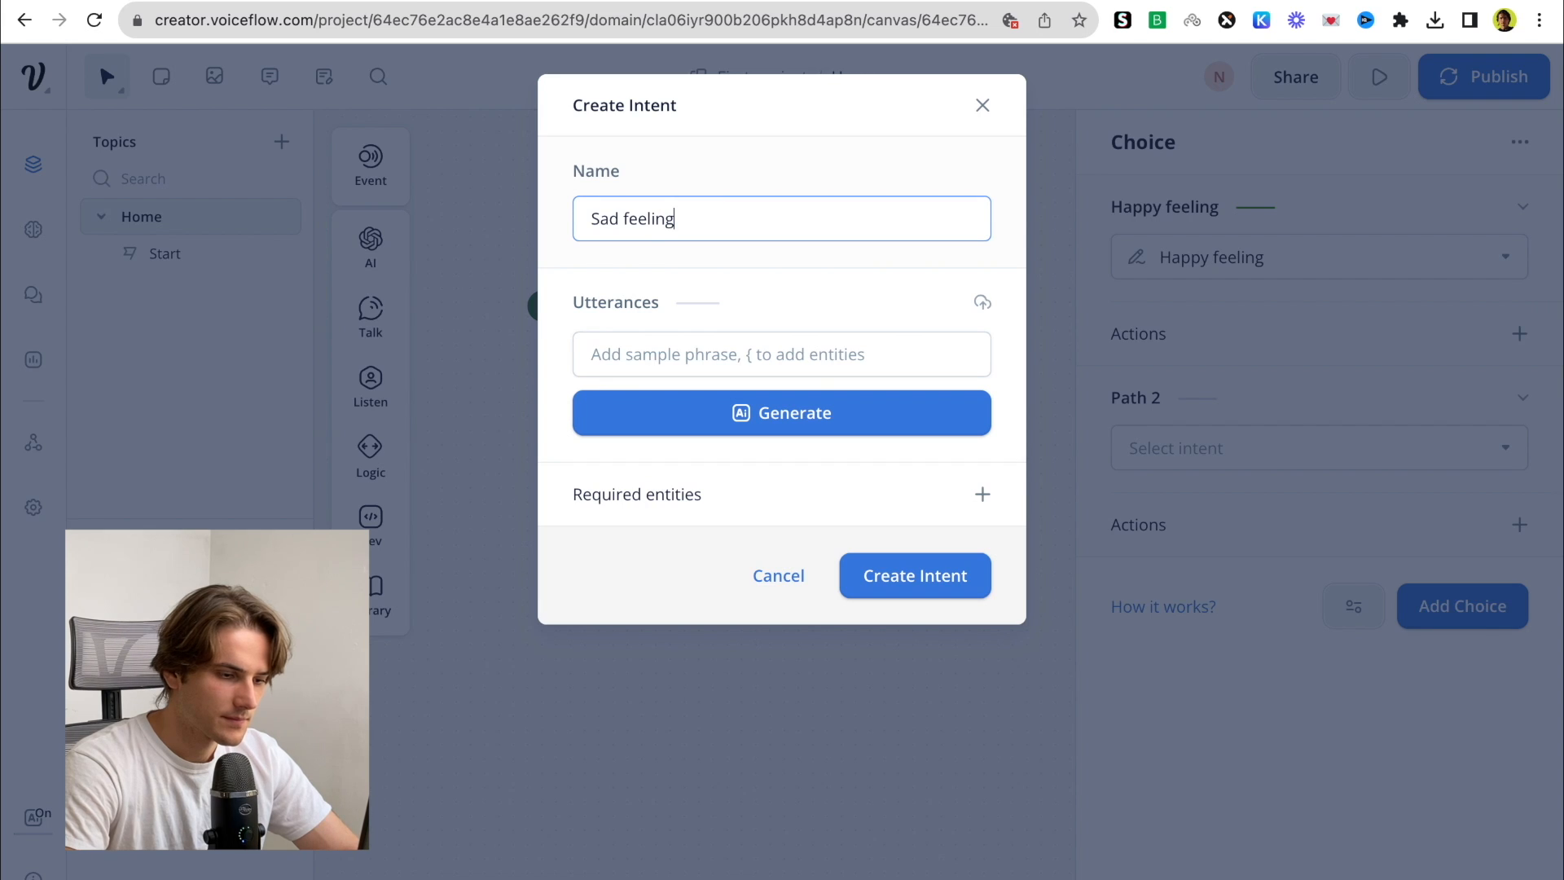
Add the sample utterances "I'm bad.", "I'm sick" and "I'm unhappy" to the Sad feeling intent
{"action": "left_click", "coordinate": [700, 356]}
{"action": "type", "text": "I'm bad."}
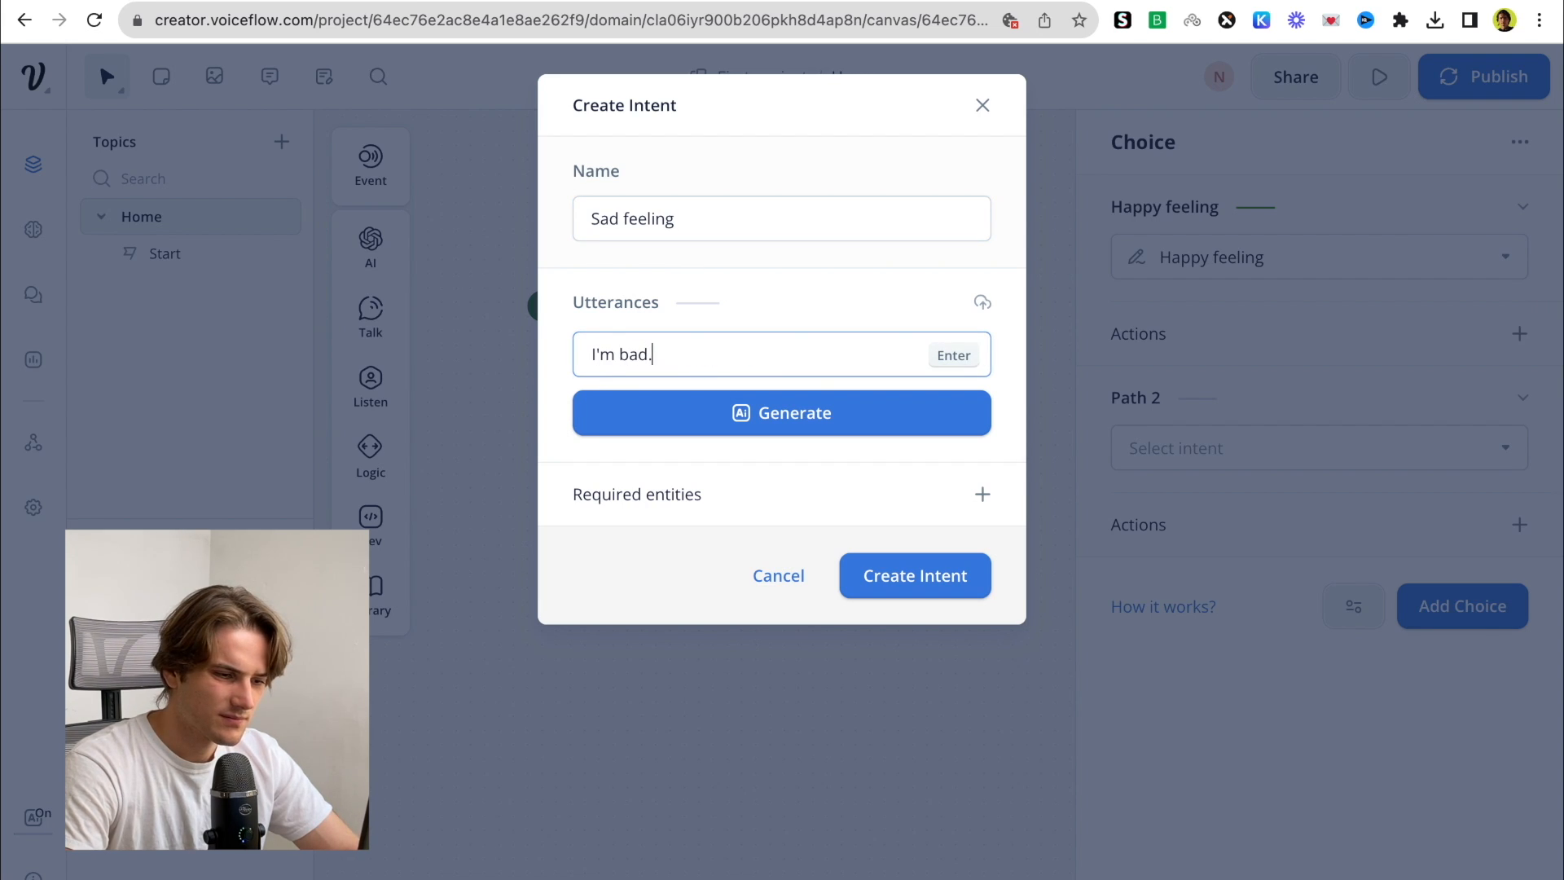
{"action": "key", "text": "Return"}
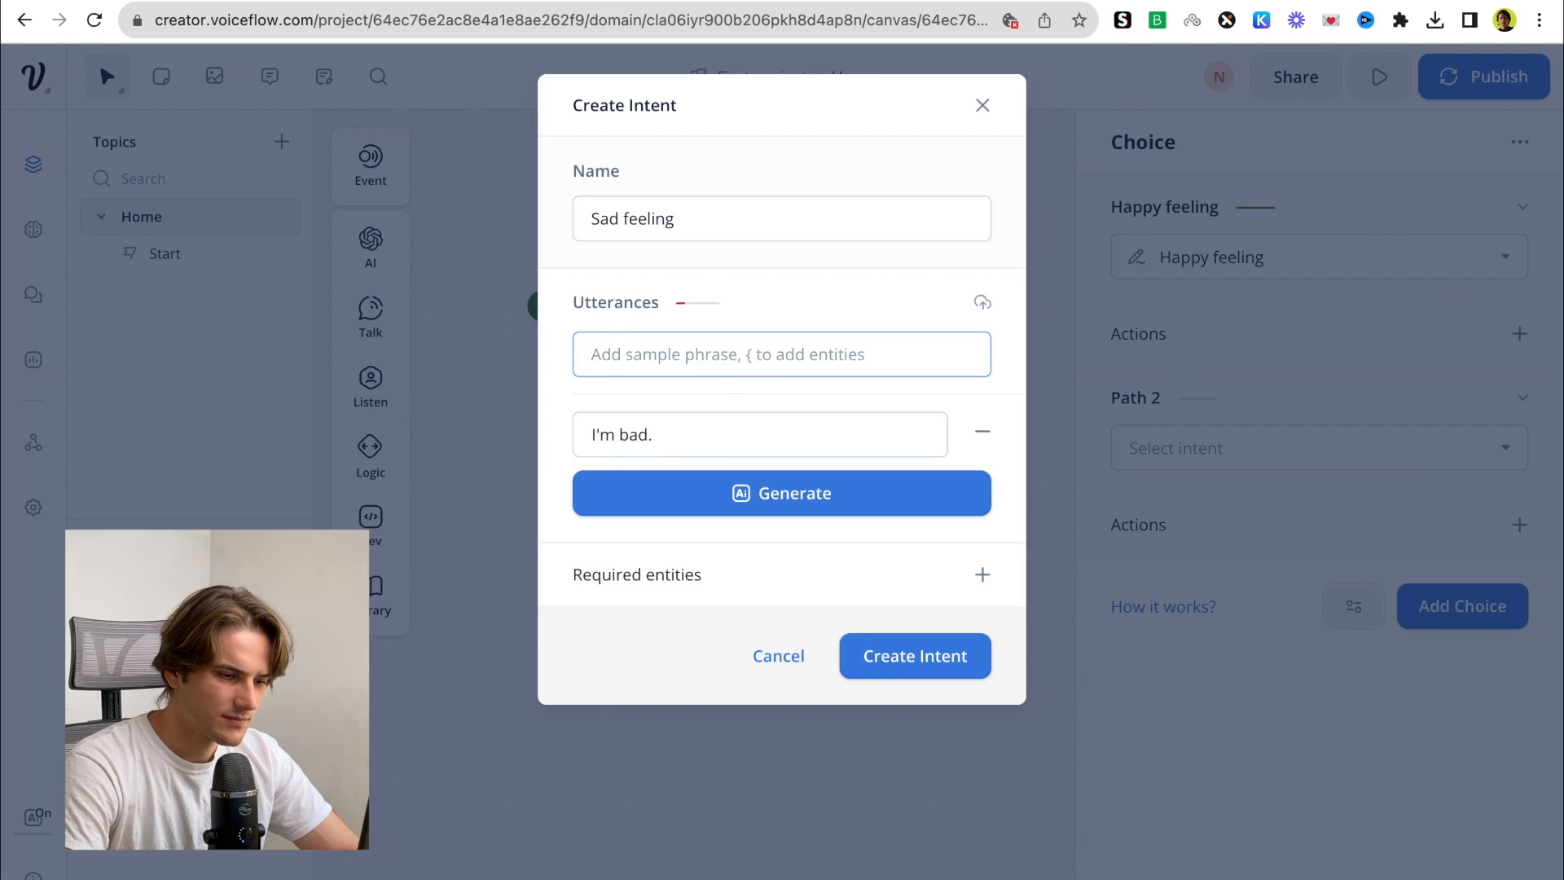
{"action": "type", "text": "I'm s"}
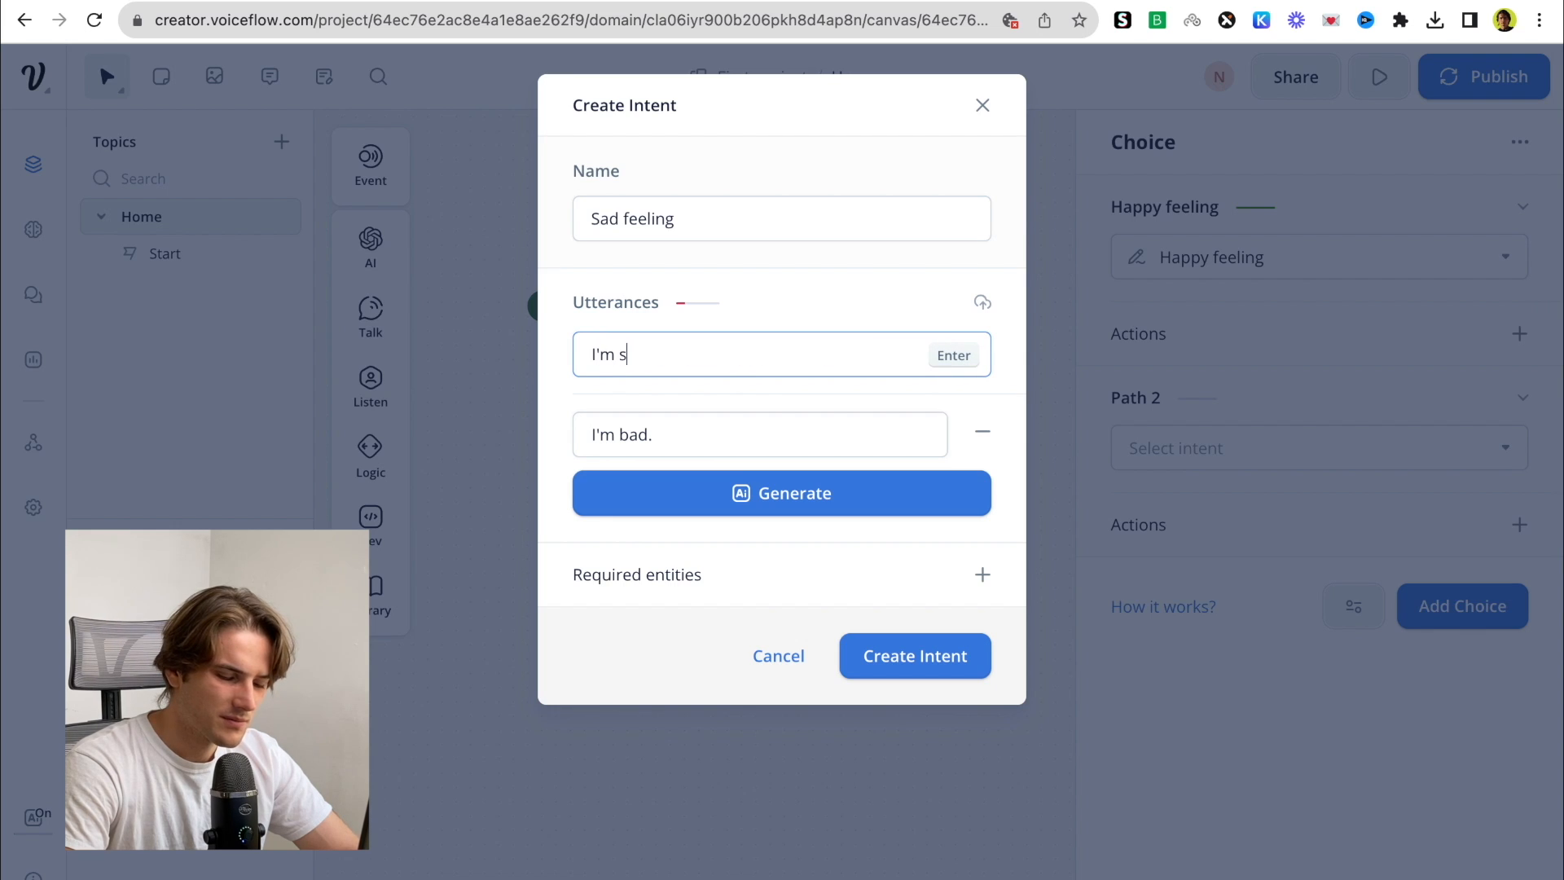
{"action": "type", "text": "ick"}
{"action": "key", "text": "Return"}
Generate and accept five more AI utterances, and create the Sad feeling intent
{"action": "left_click", "coordinate": [764, 613]}
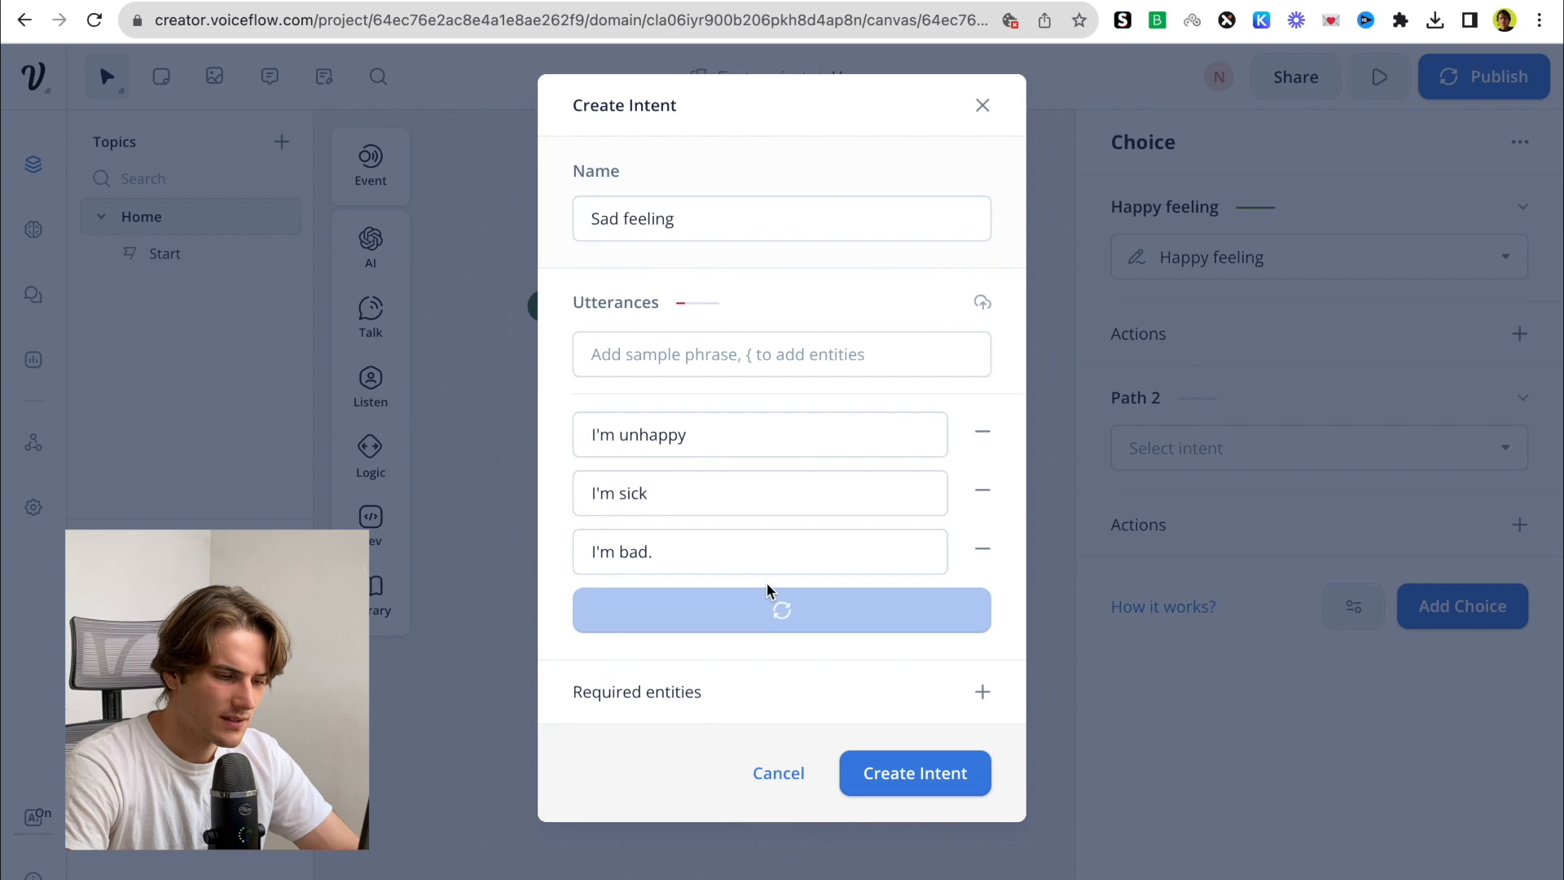
{"action": "scroll", "coordinate": [853, 579], "scroll_direction": "down", "scroll_amount": 3}
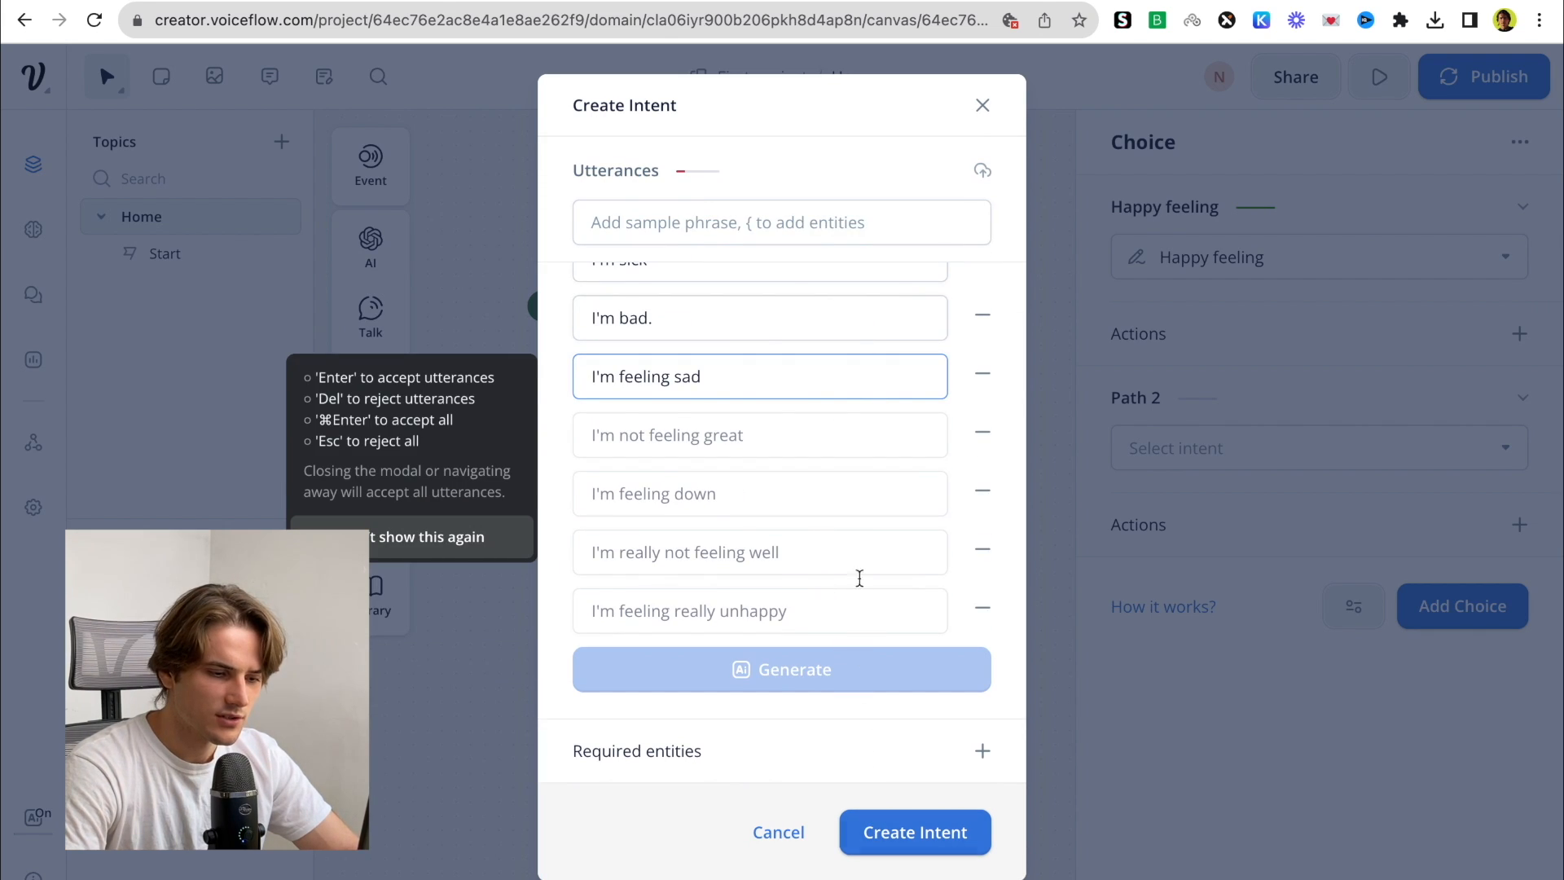
{"action": "key", "text": "Return"}
{"action": "key", "text": "Return"}
{"action": "key", "text": "Return"}
{"action": "key", "text": "Return"}
{"action": "key", "text": "Return"}
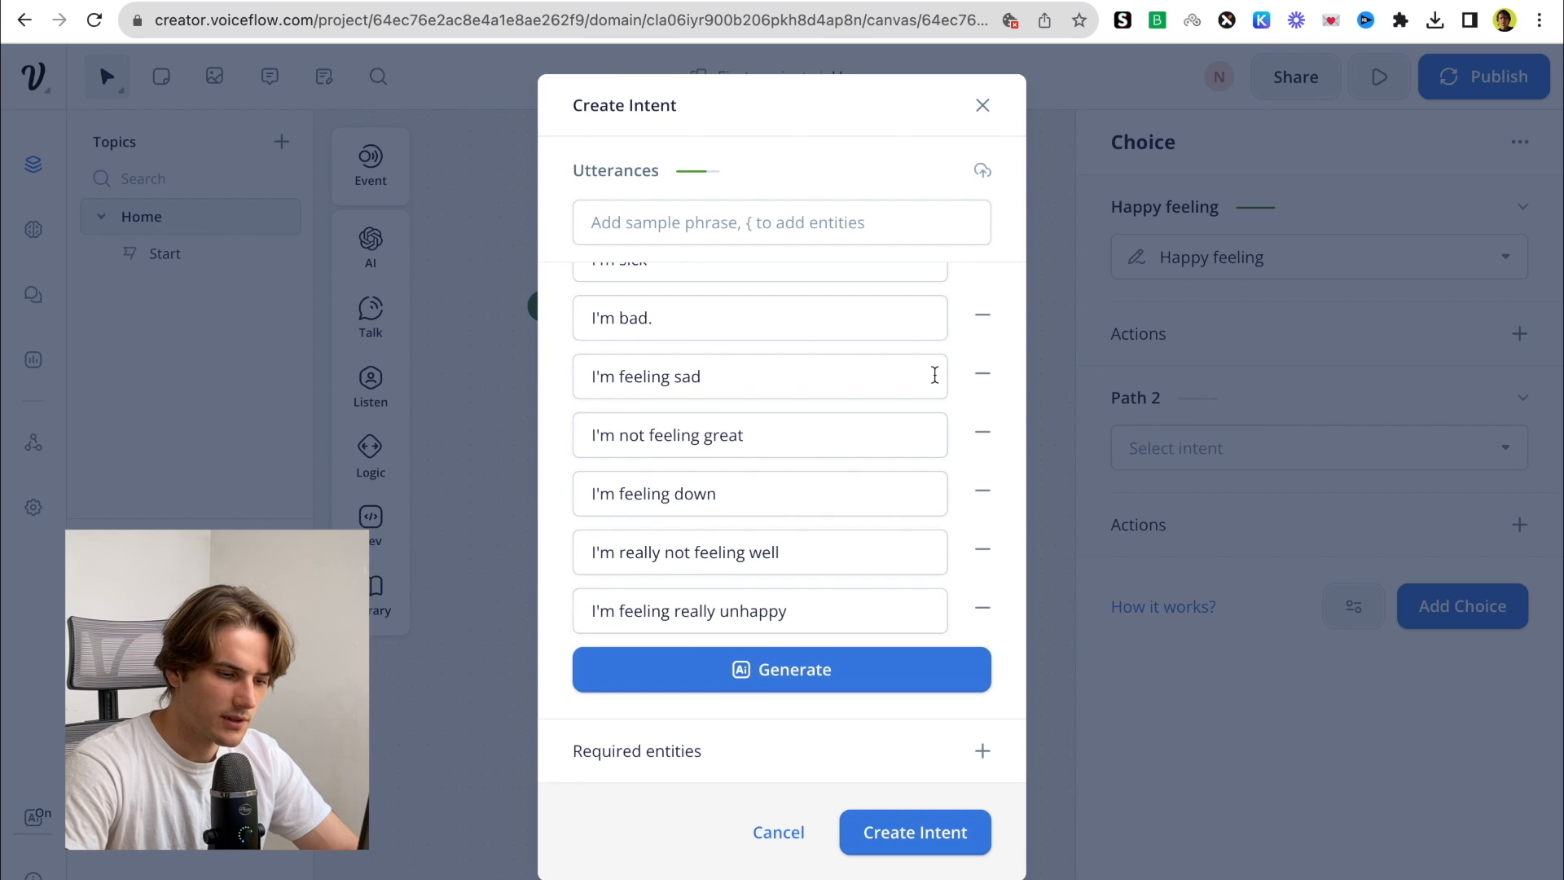
{"action": "left_click", "coordinate": [909, 854]}
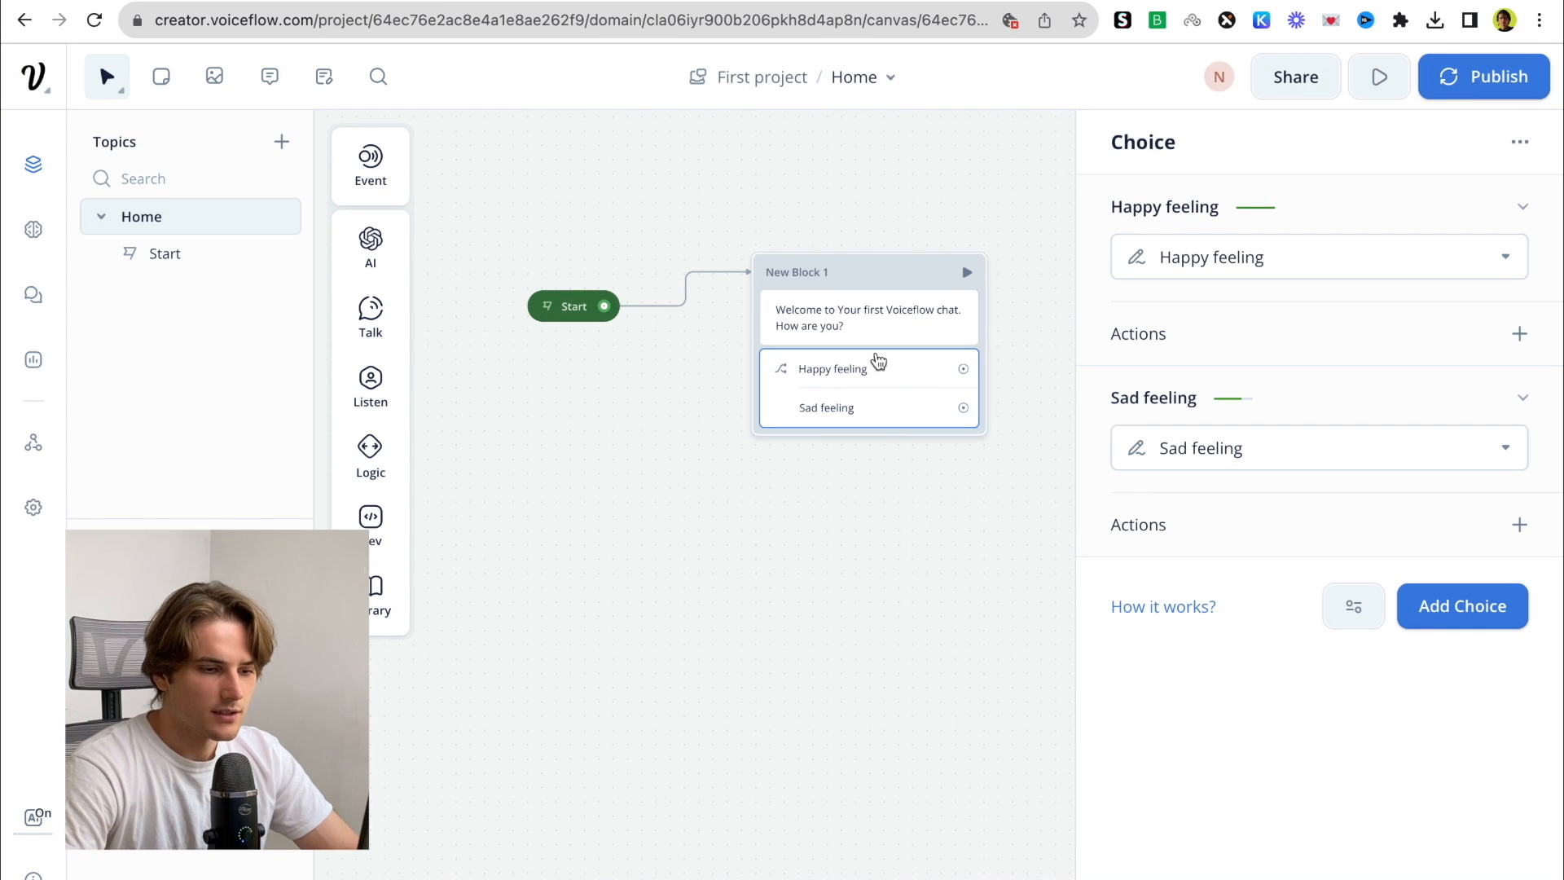
Connect the Happy feeling path to New Block 2 and paste a copy of that block below it
{"action": "scroll", "coordinate": [878, 362], "scroll_direction": "right", "scroll_amount": 4}
{"action": "left_click_drag", "start_coordinate": [644, 444], "coordinate": [795, 337]}
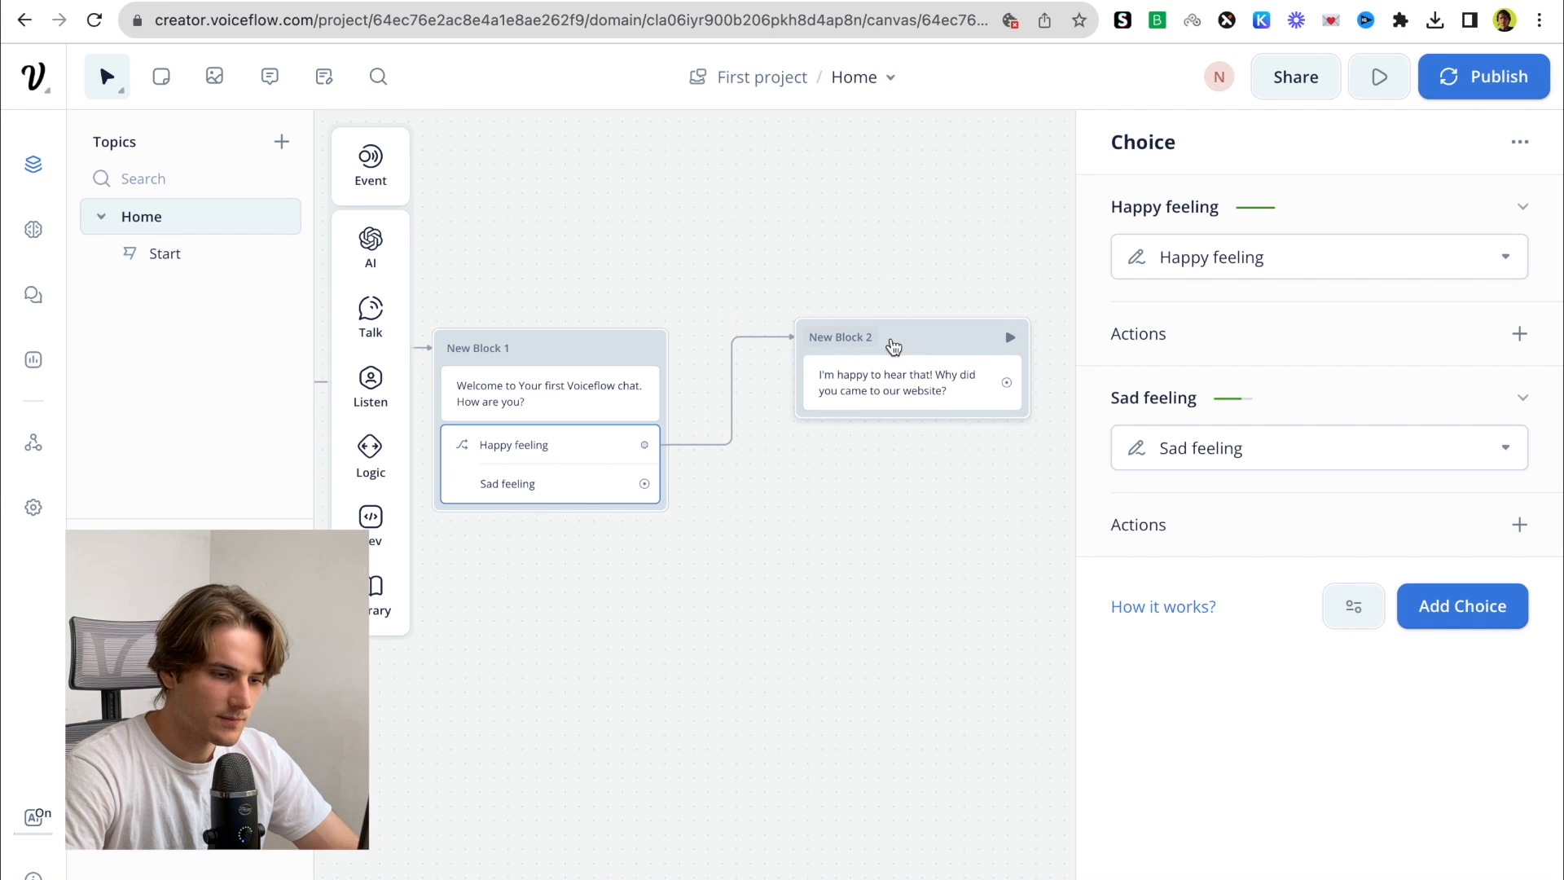
{"action": "left_click", "coordinate": [909, 350]}
{"action": "key", "text": "super+c"}
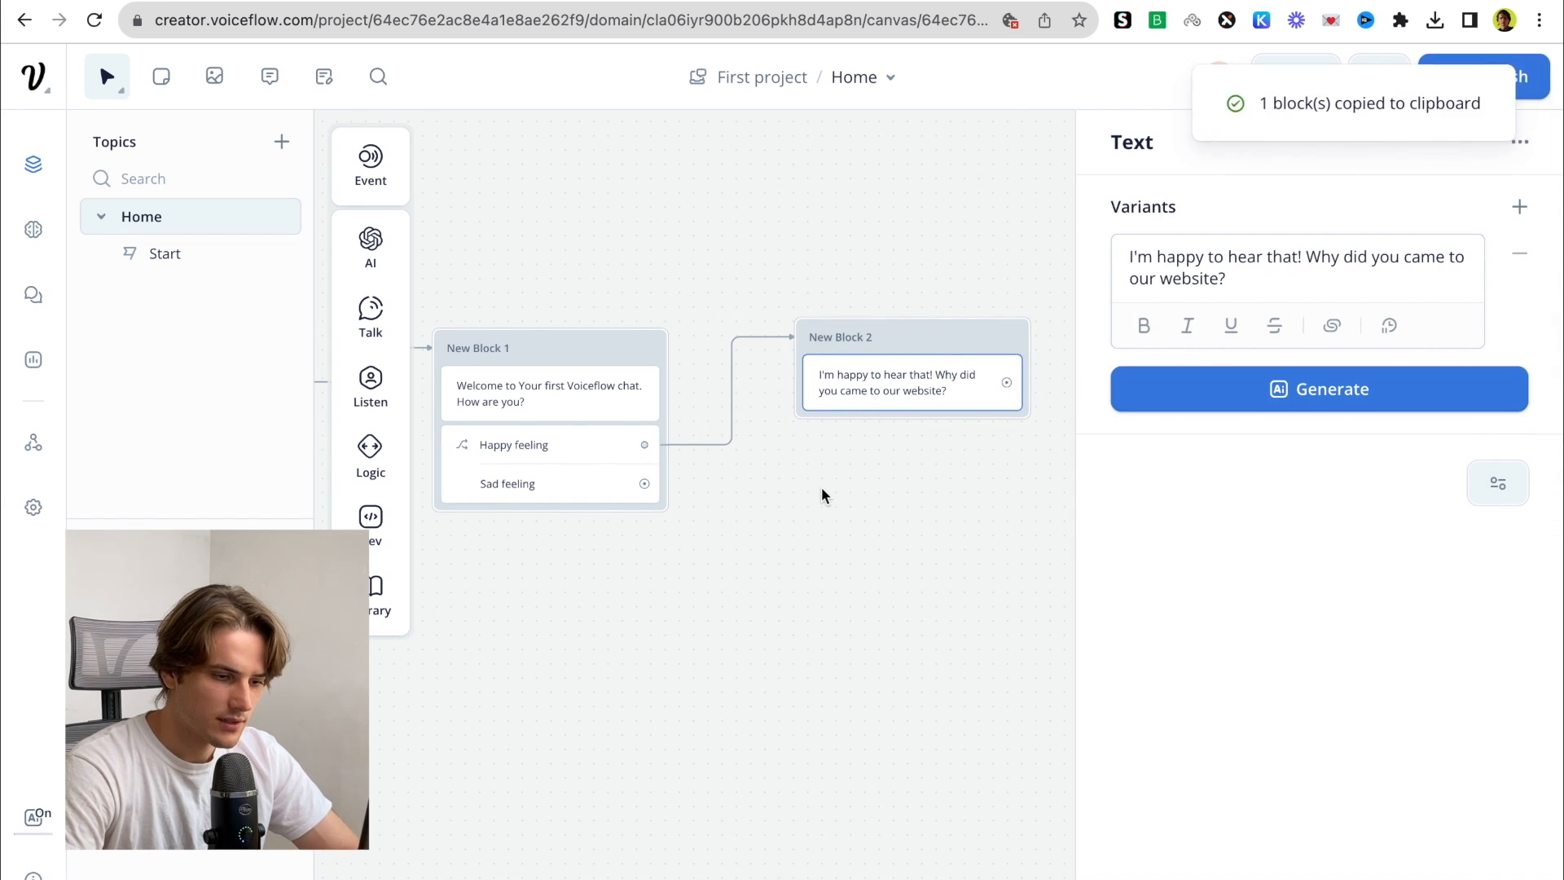
{"action": "left_click", "coordinate": [822, 489]}
{"action": "key", "text": "super+v"}
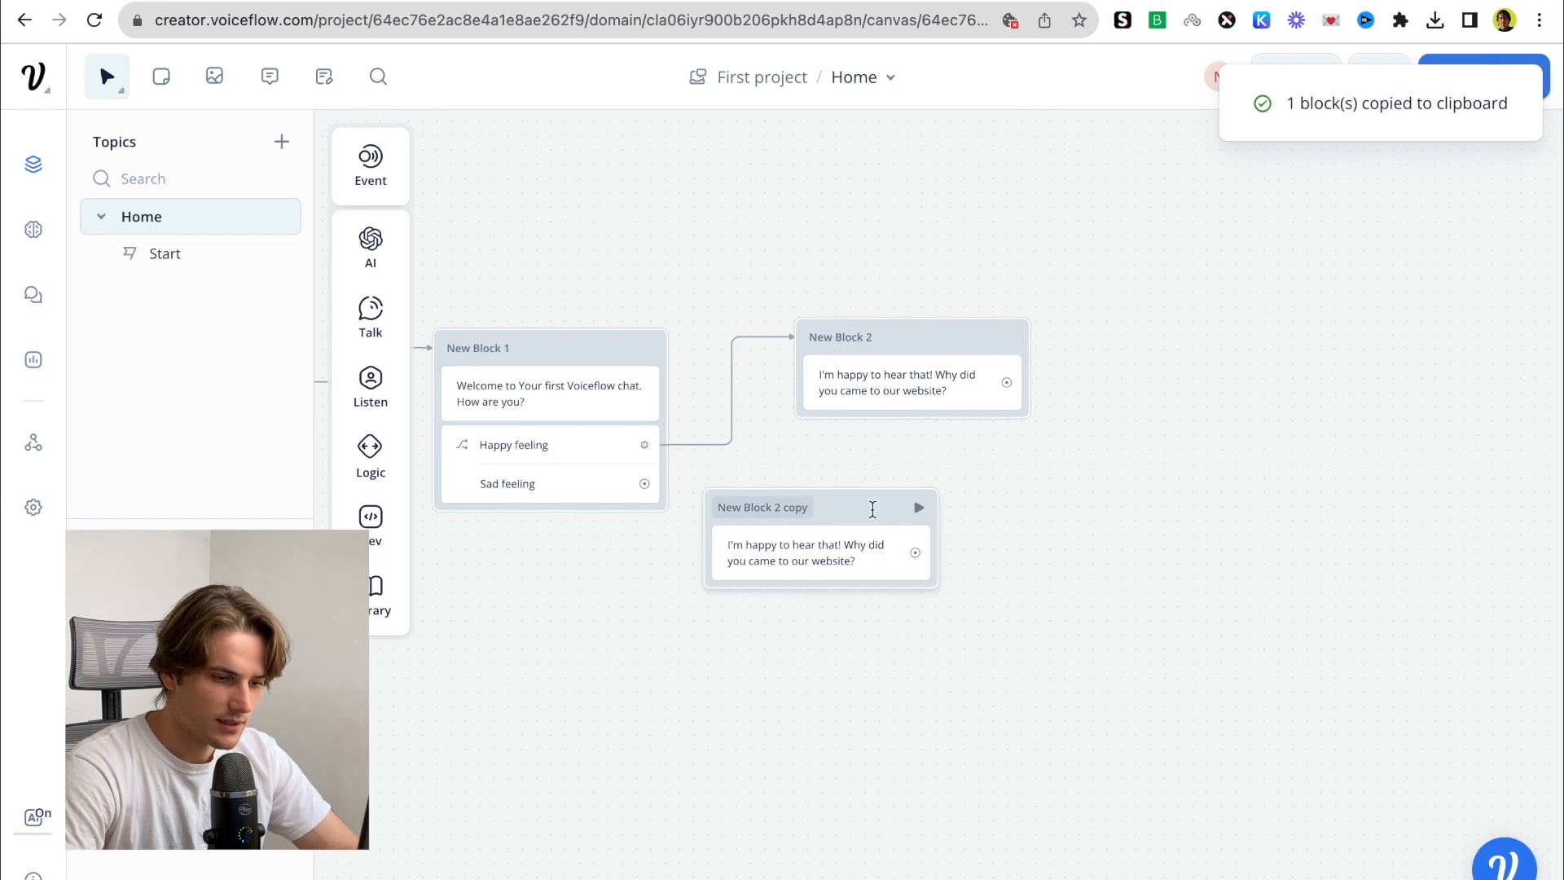
Change the copied block's reply to "I'm unhappy to hear that! Why did you came to our website?" and connect the Sad feeling path to it
{"action": "left_click_drag", "start_coordinate": [806, 510], "coordinate": [884, 509]}
{"action": "left_click", "coordinate": [893, 556]}
{"action": "left_click", "coordinate": [1157, 256]}
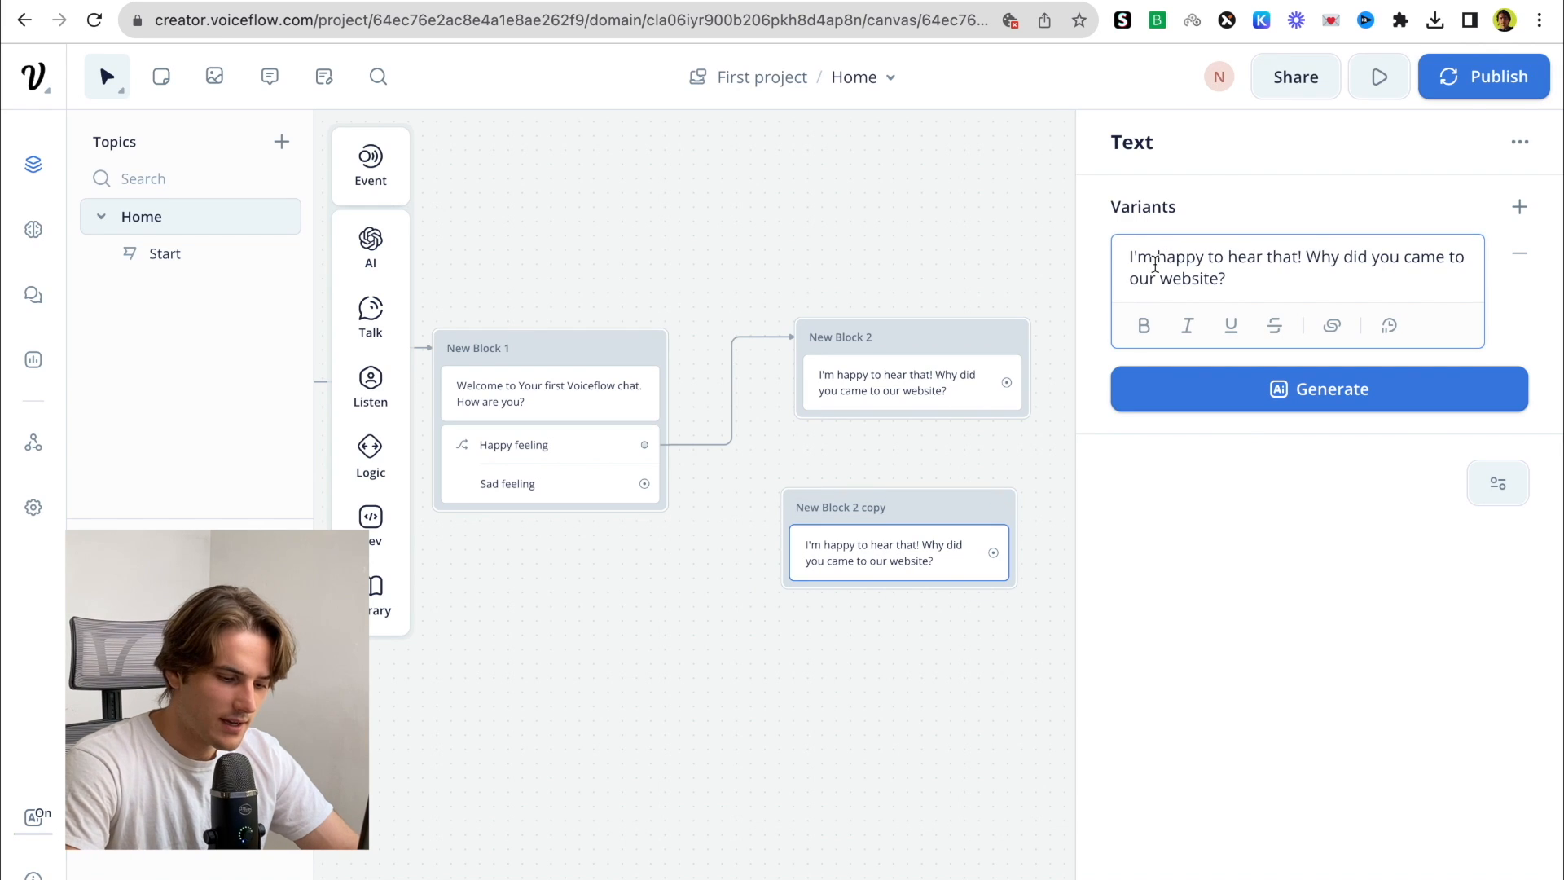
{"action": "type", "text": "un"}
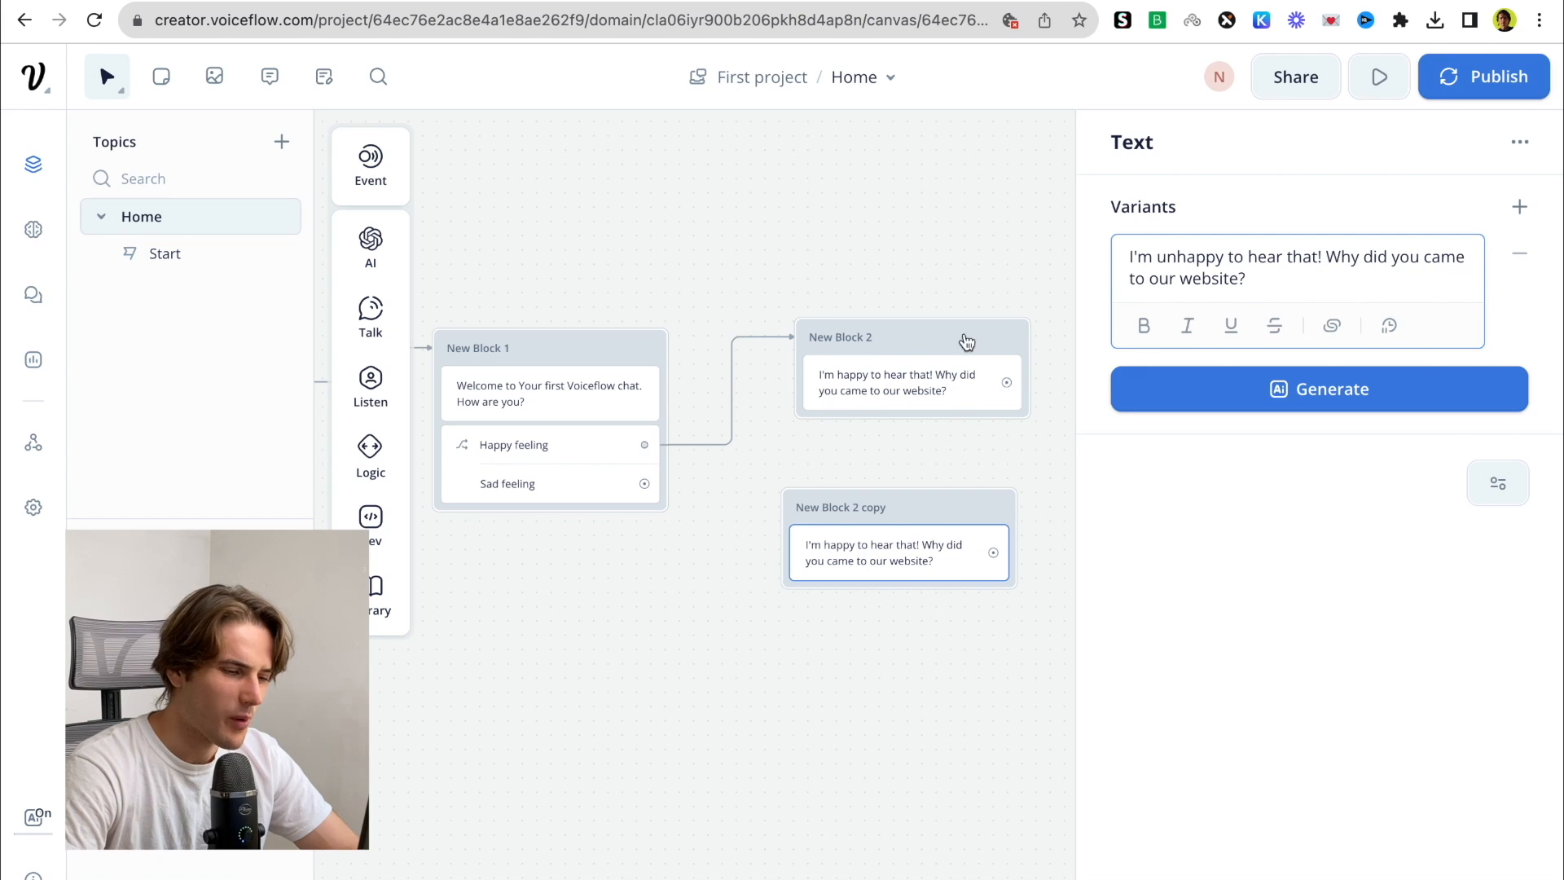
{"action": "left_click_drag", "start_coordinate": [696, 486], "coordinate": [790, 525]}
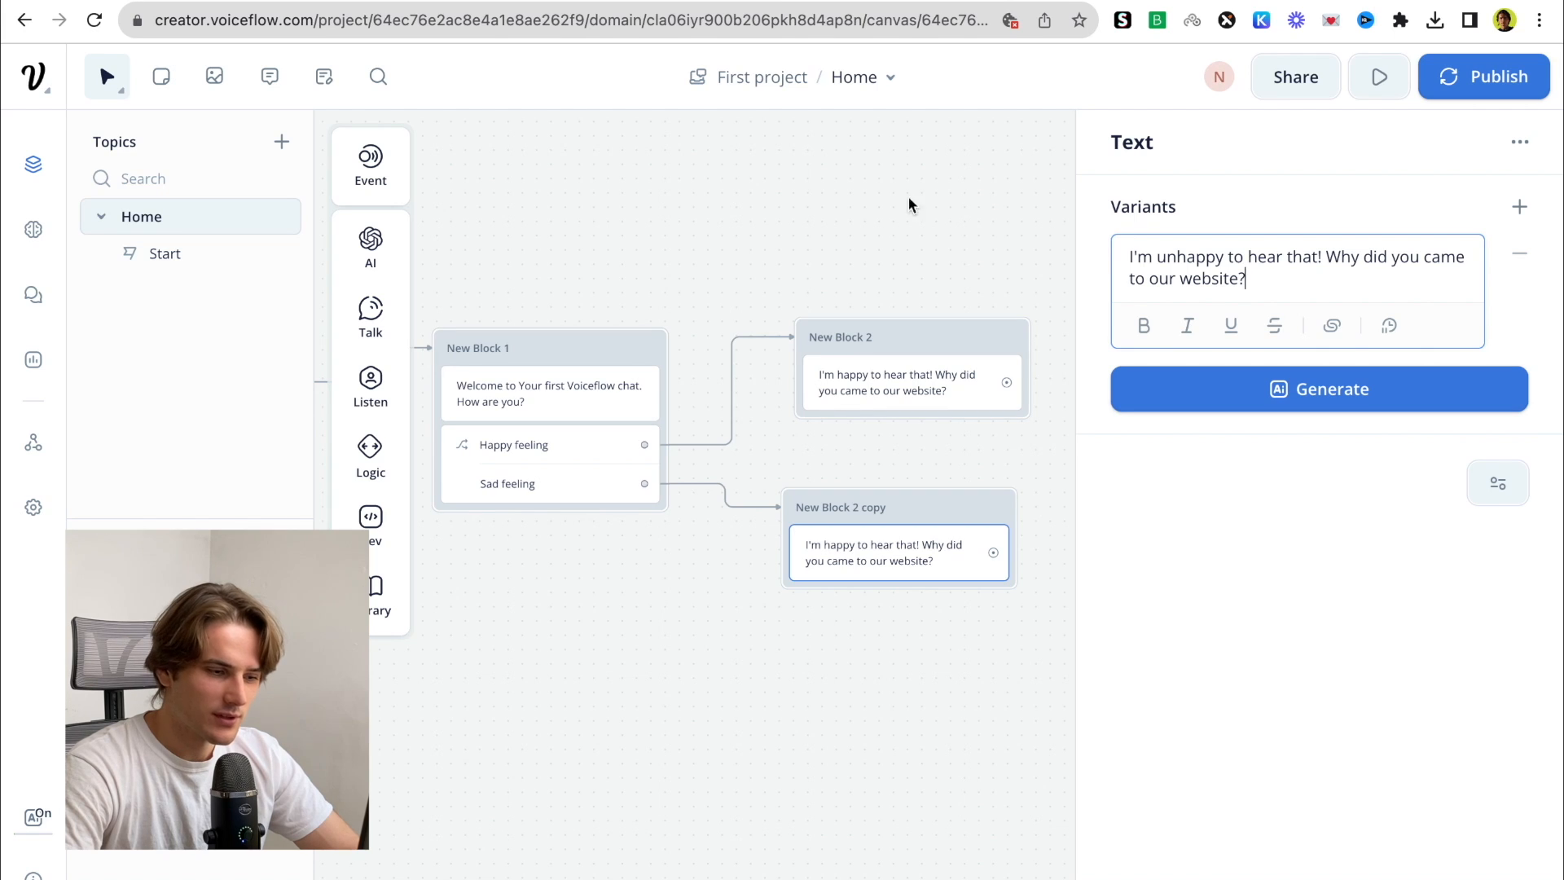
Start a test run from New Block 1, train the assistant on the changed intents, and return to the designer
{"action": "left_click", "coordinate": [648, 350]}
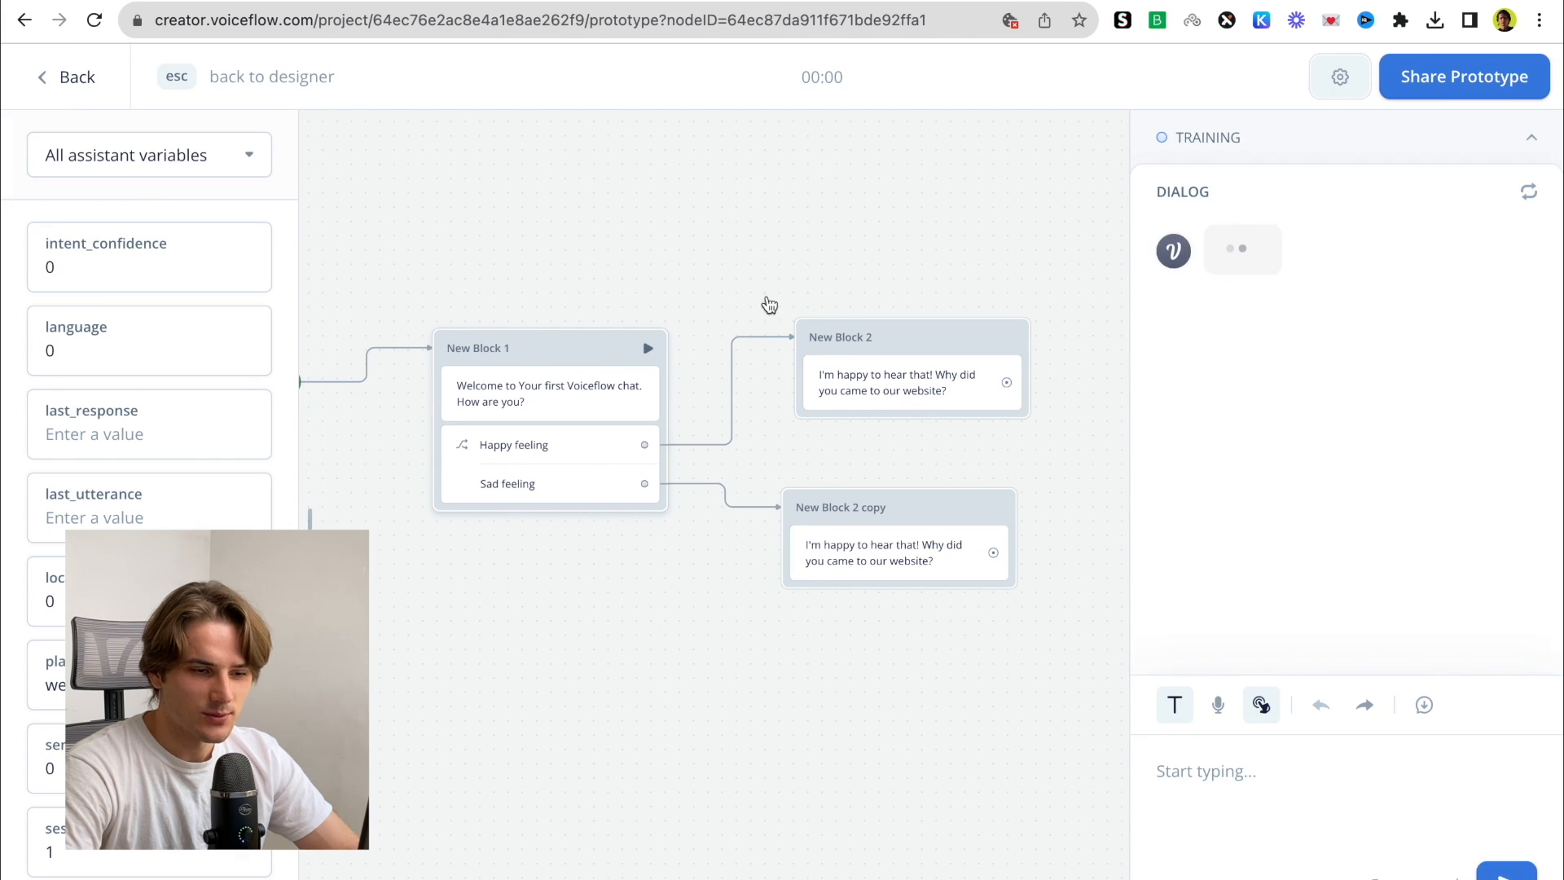
{"action": "left_click", "coordinate": [1326, 150]}
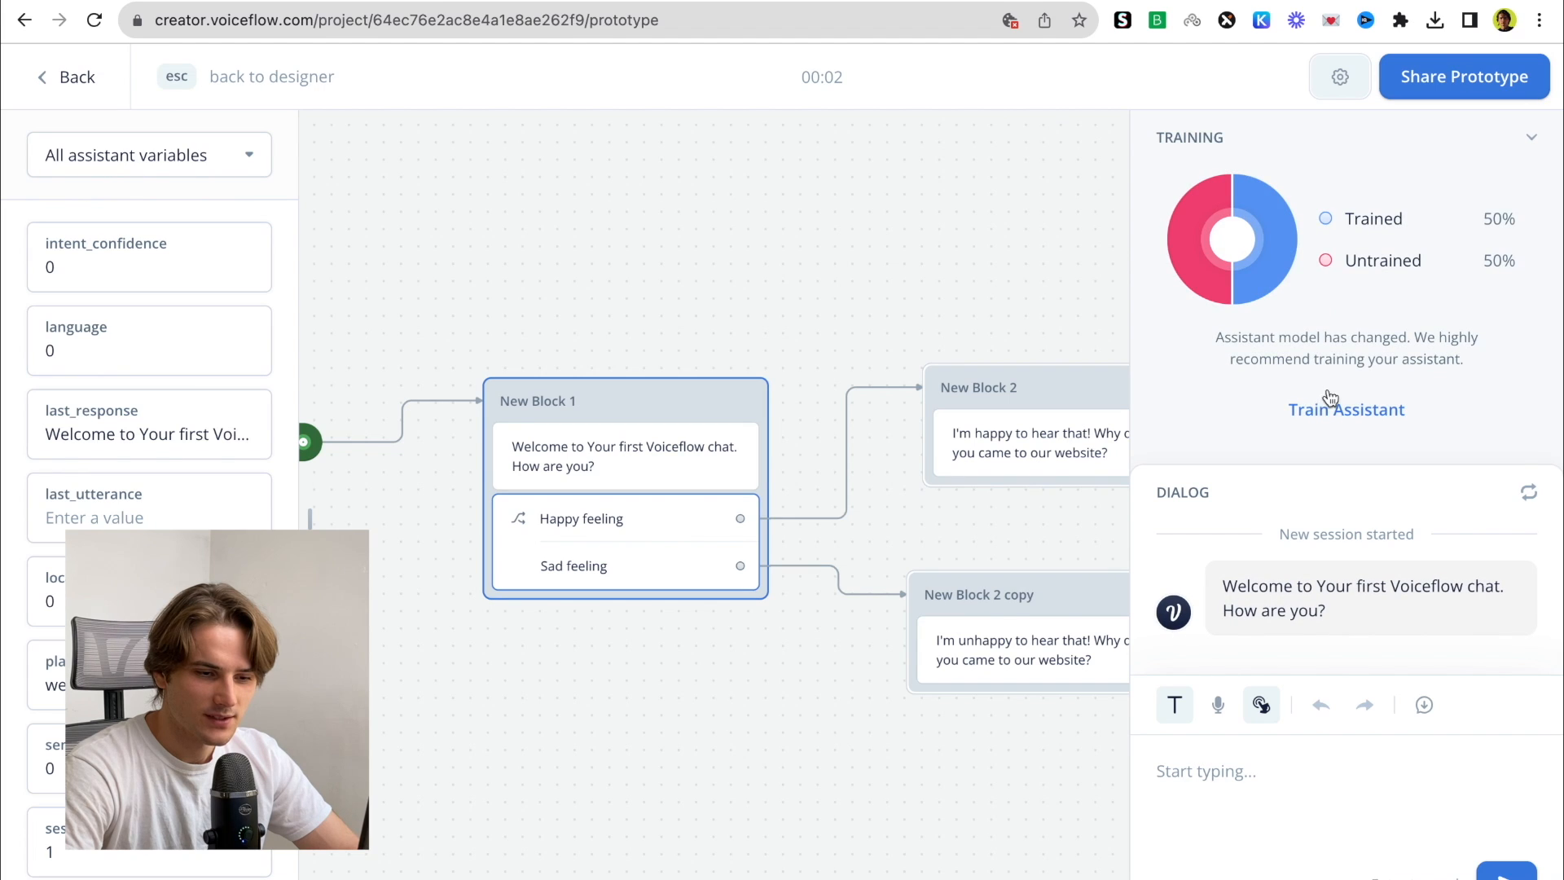
{"action": "left_click", "coordinate": [1331, 398]}
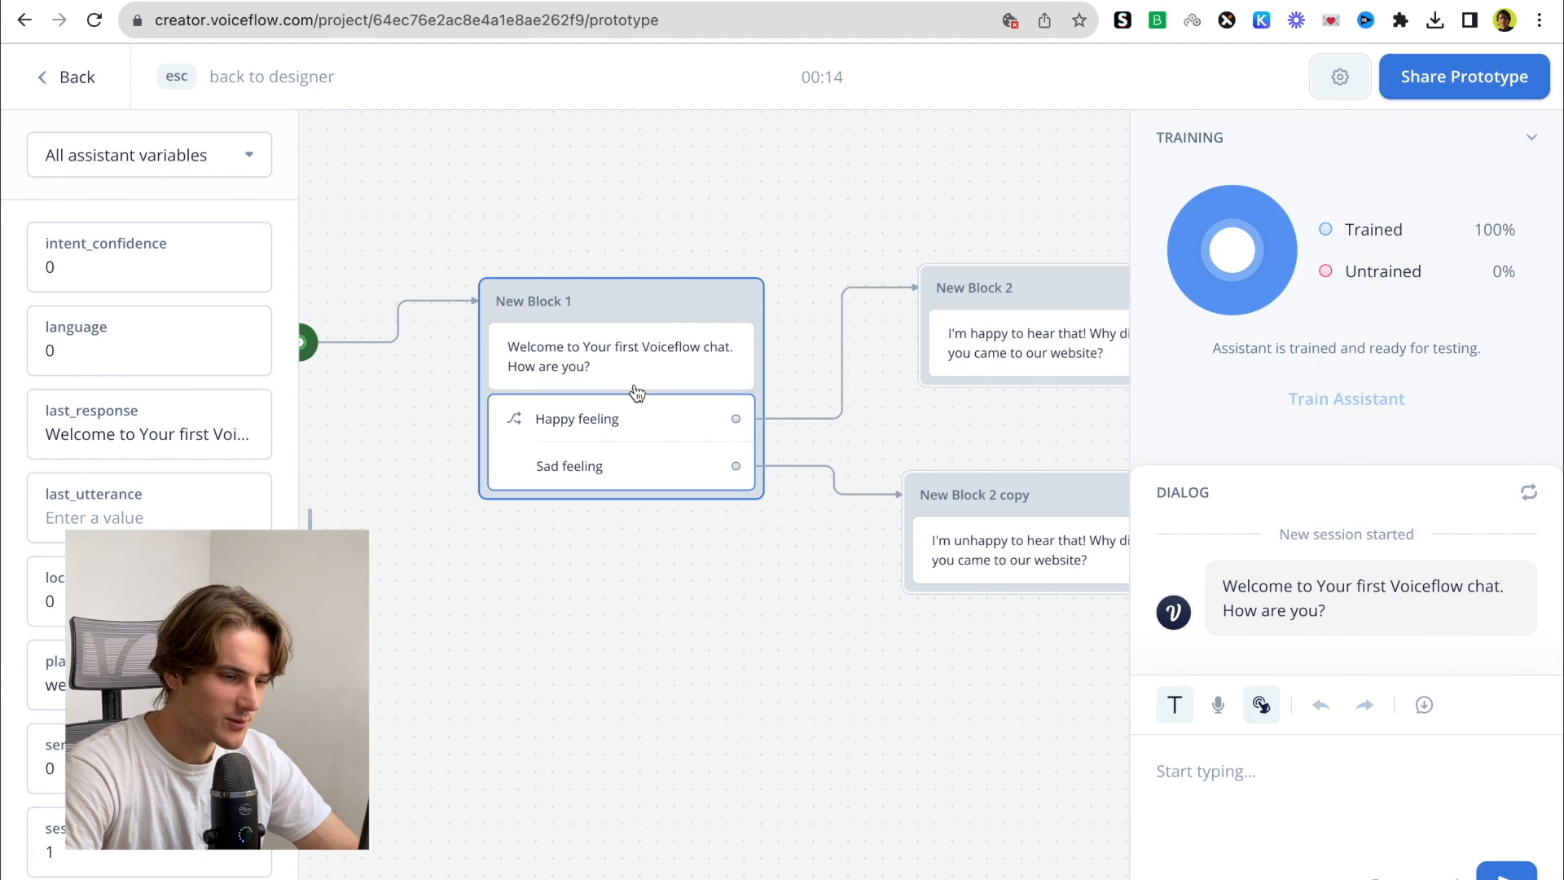
{"action": "key", "text": "Escape"}
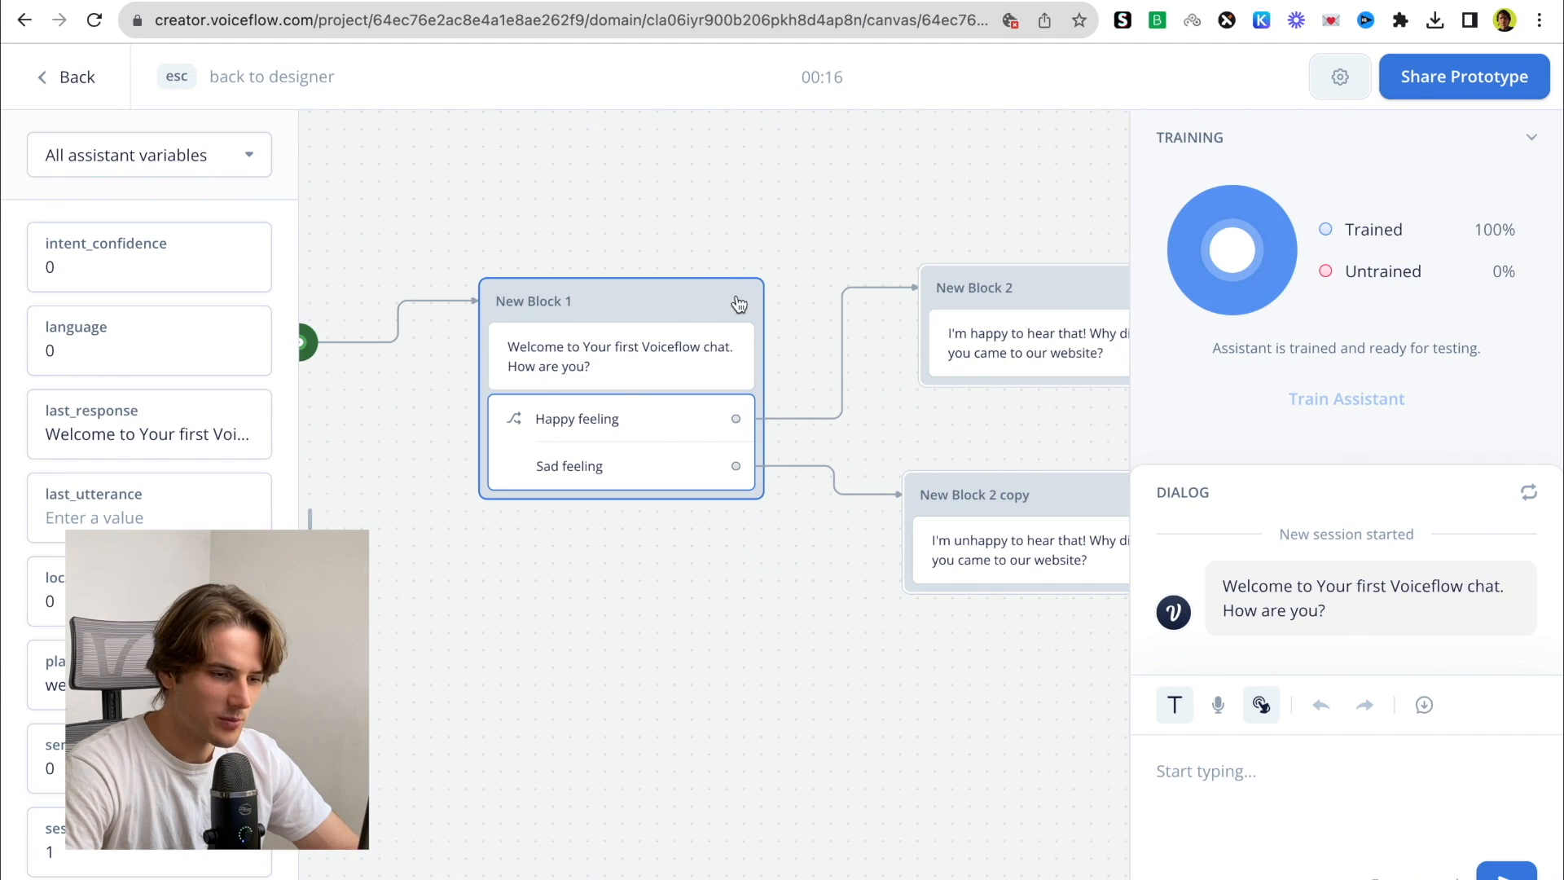
Run the flow again from New Block 1 and answer the welcome question with "I'm feeling frustrated."
{"action": "left_click", "coordinate": [738, 303]}
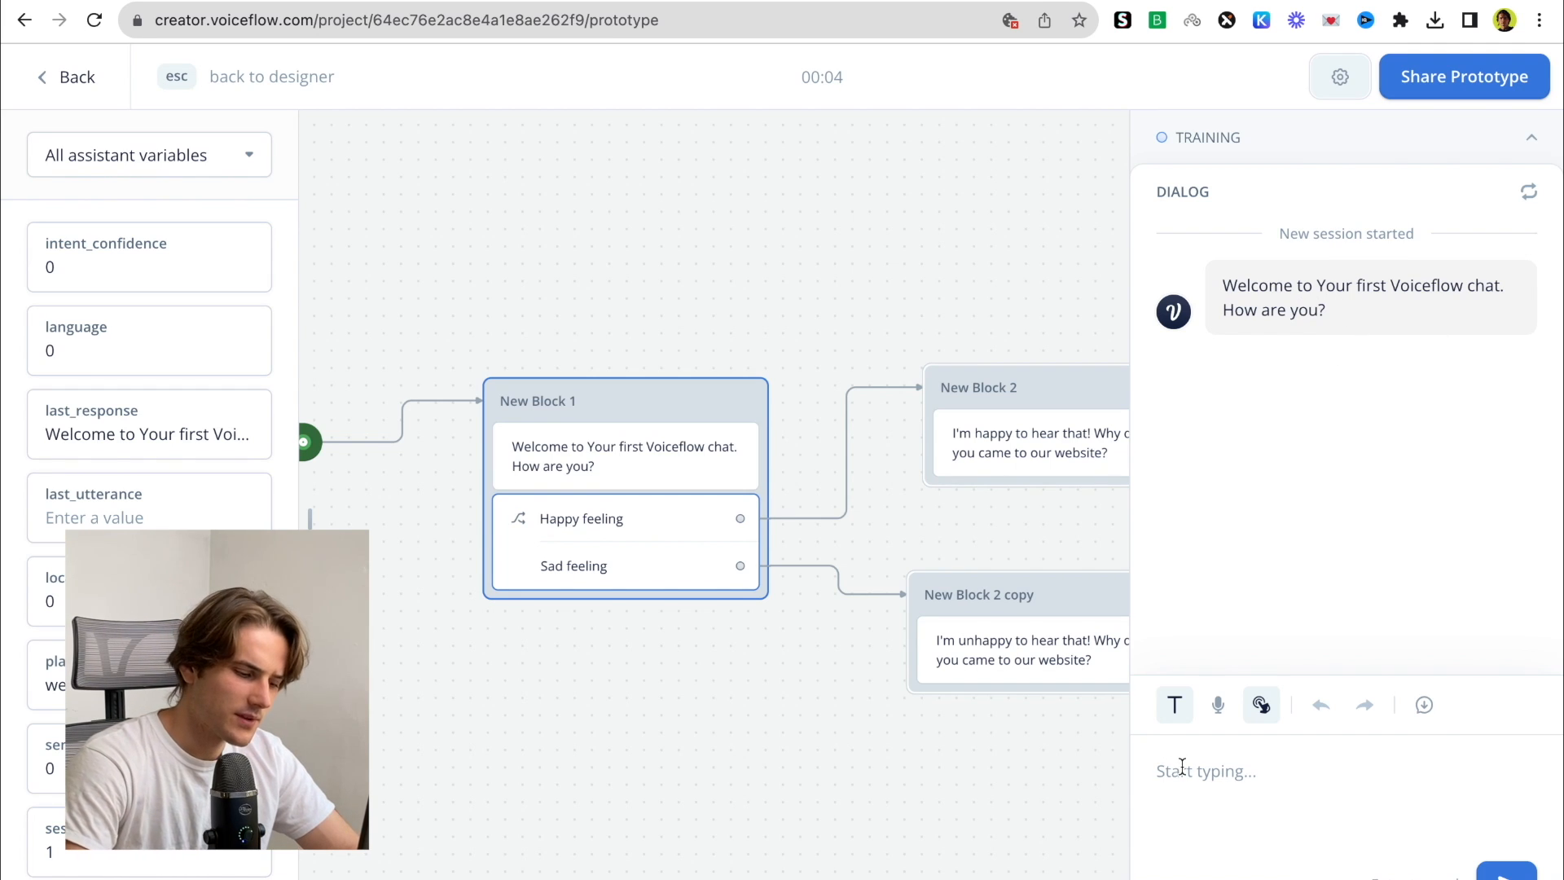
{"action": "type", "text": "I'm "}
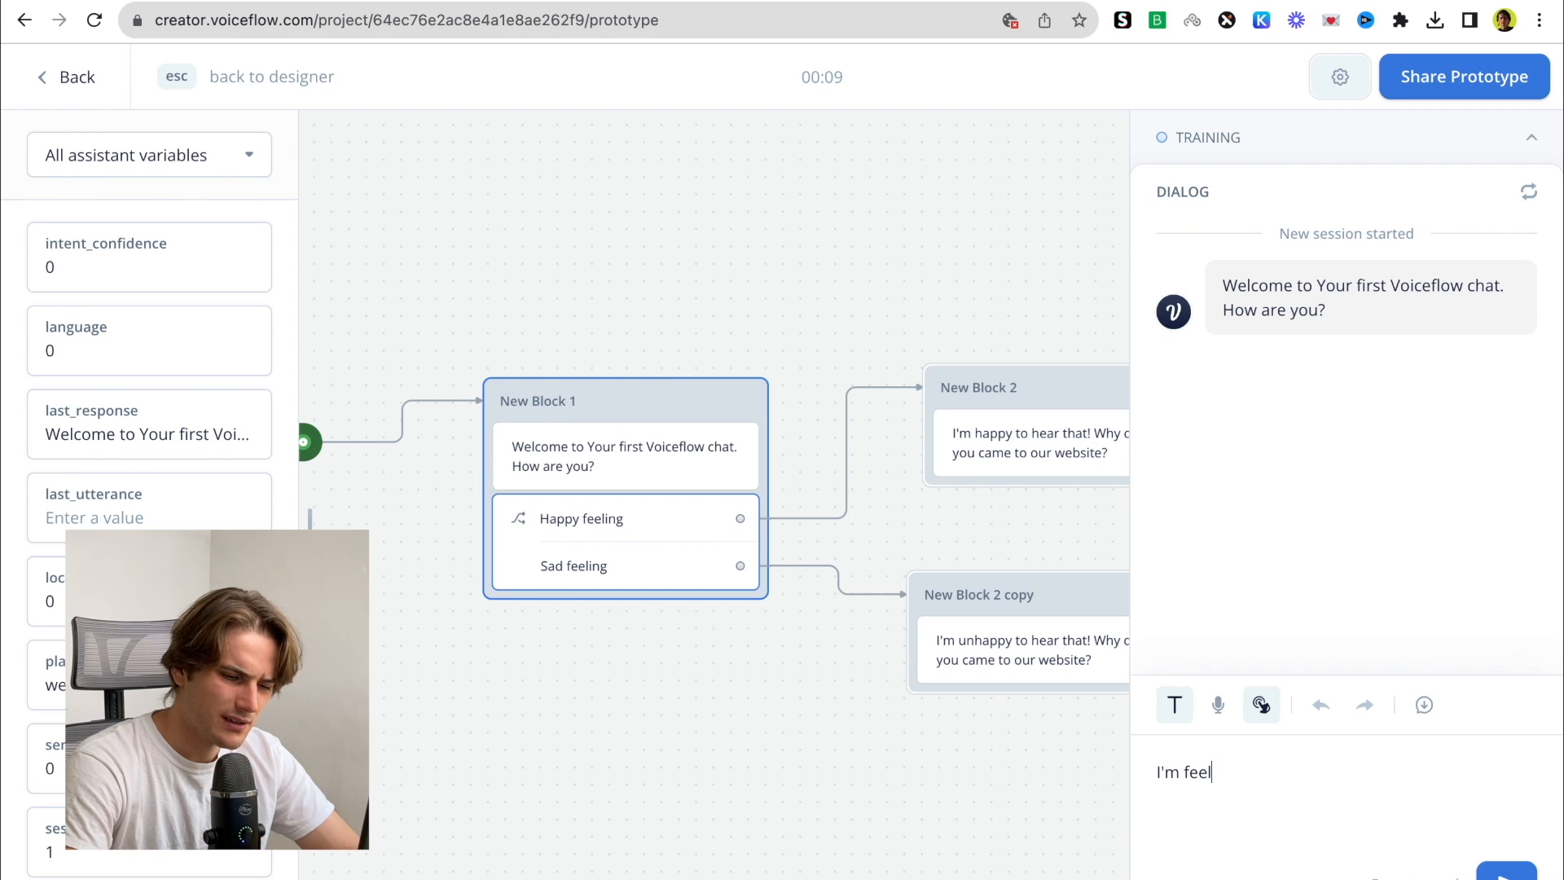
{"action": "type", "text": "feeling frust"}
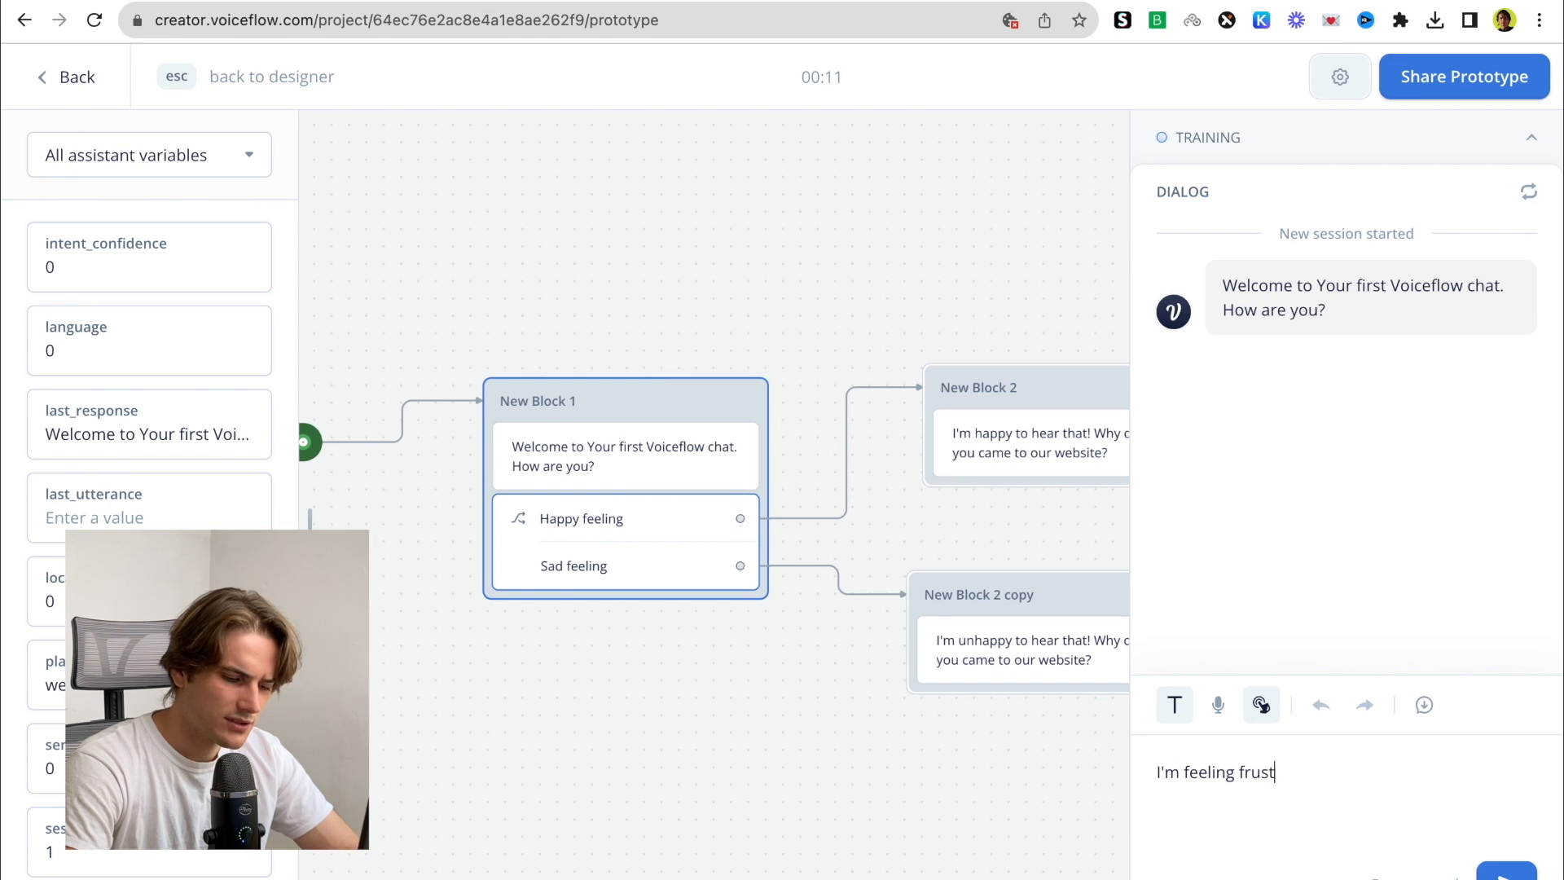
{"action": "type", "text": "rated."}
{"action": "key", "text": "Return"}
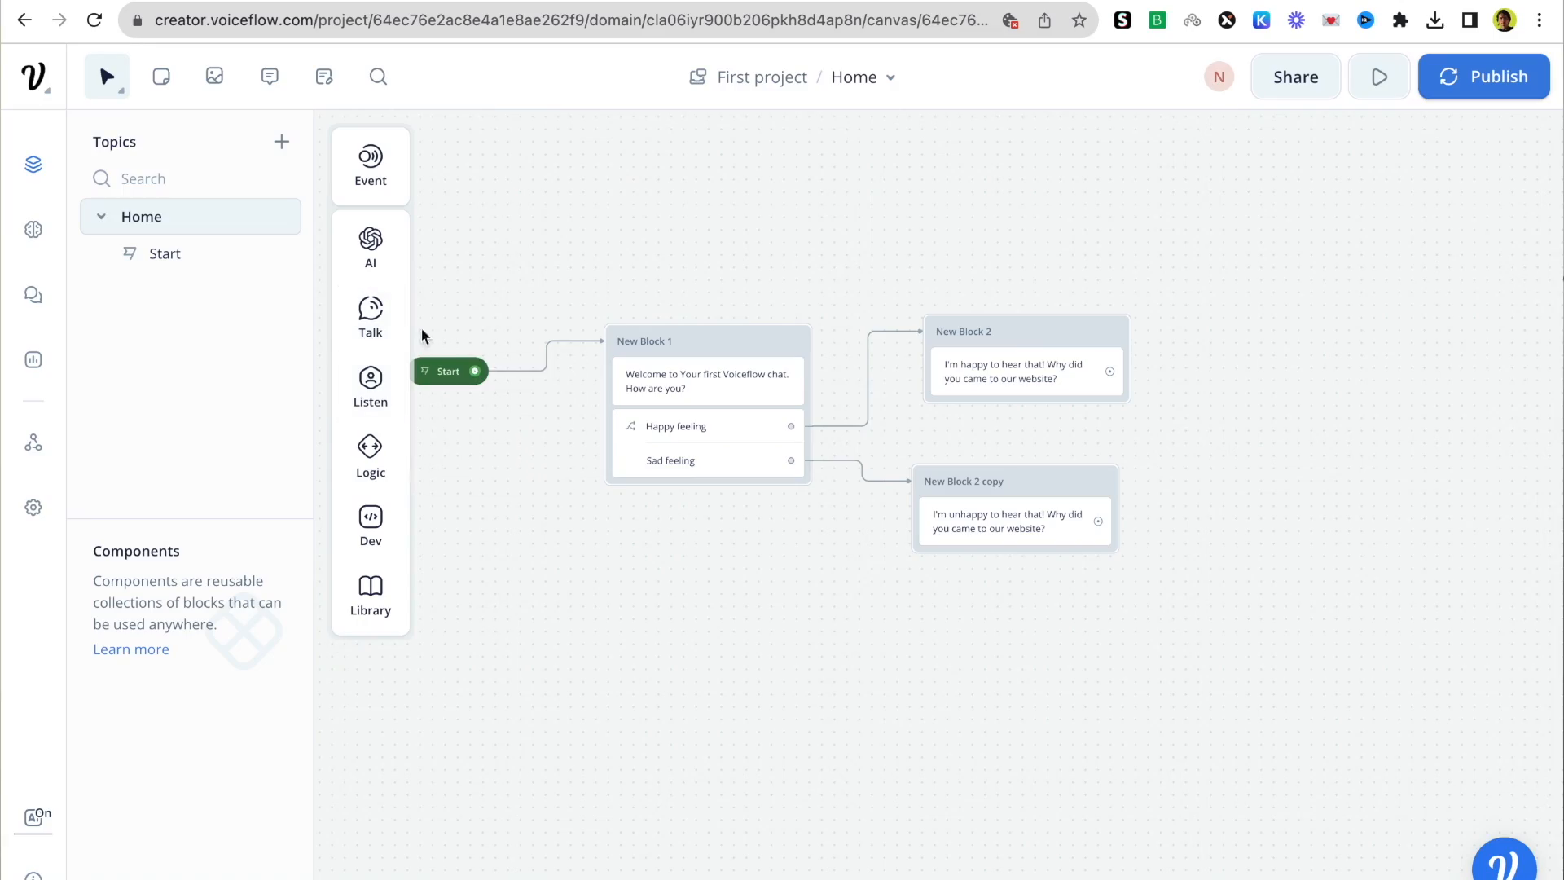
Add the Save Information template from the block library to the canvas below the mood flow
{"action": "mouse_move", "coordinate": [370, 381]}
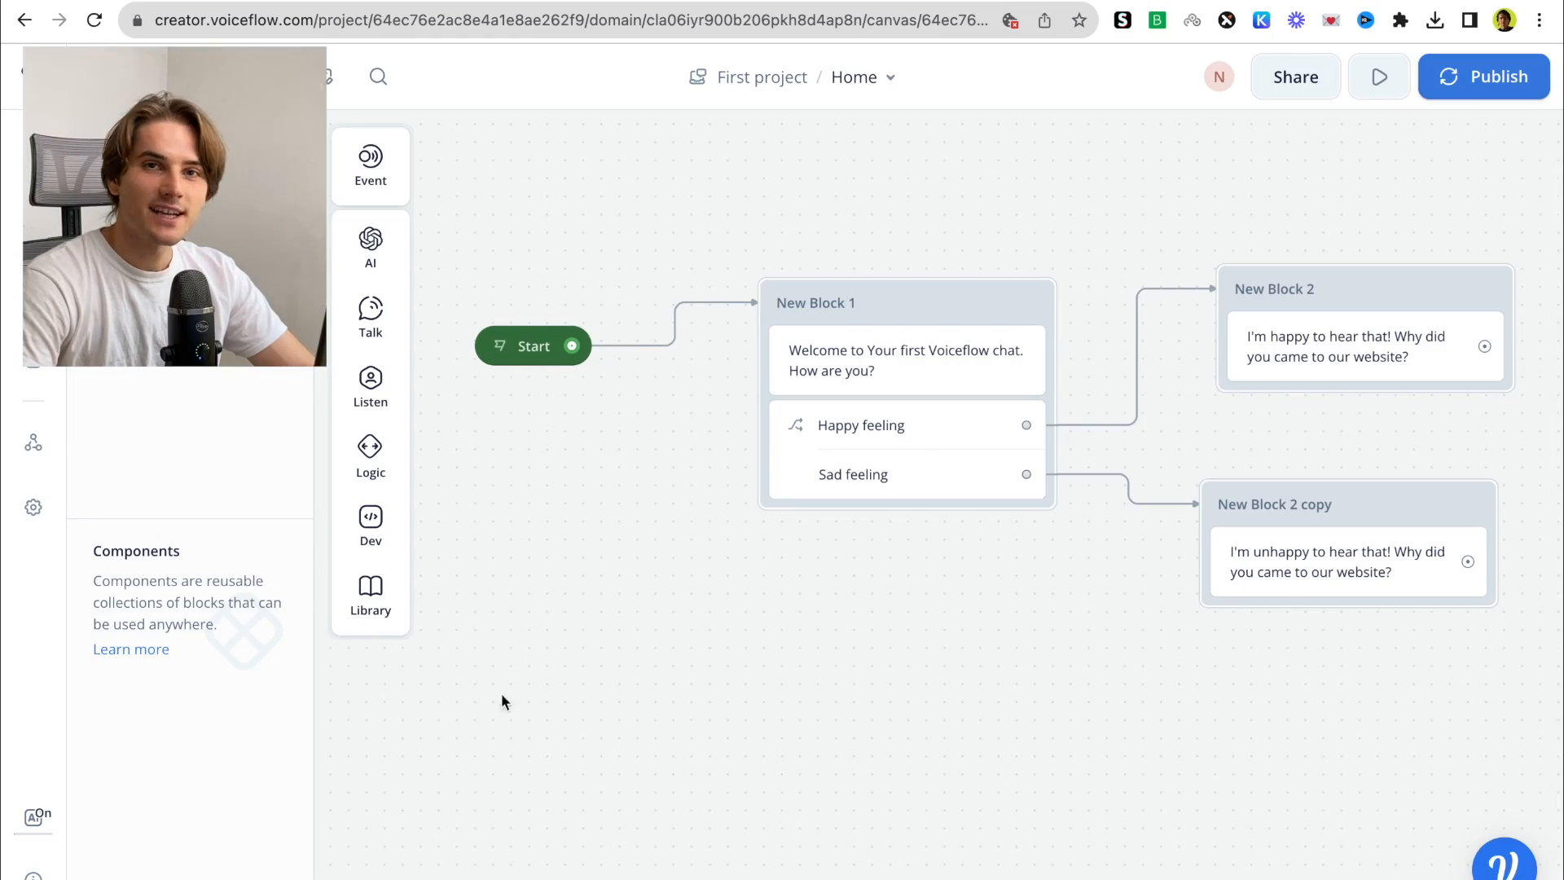
{"action": "mouse_move", "coordinate": [370, 446]}
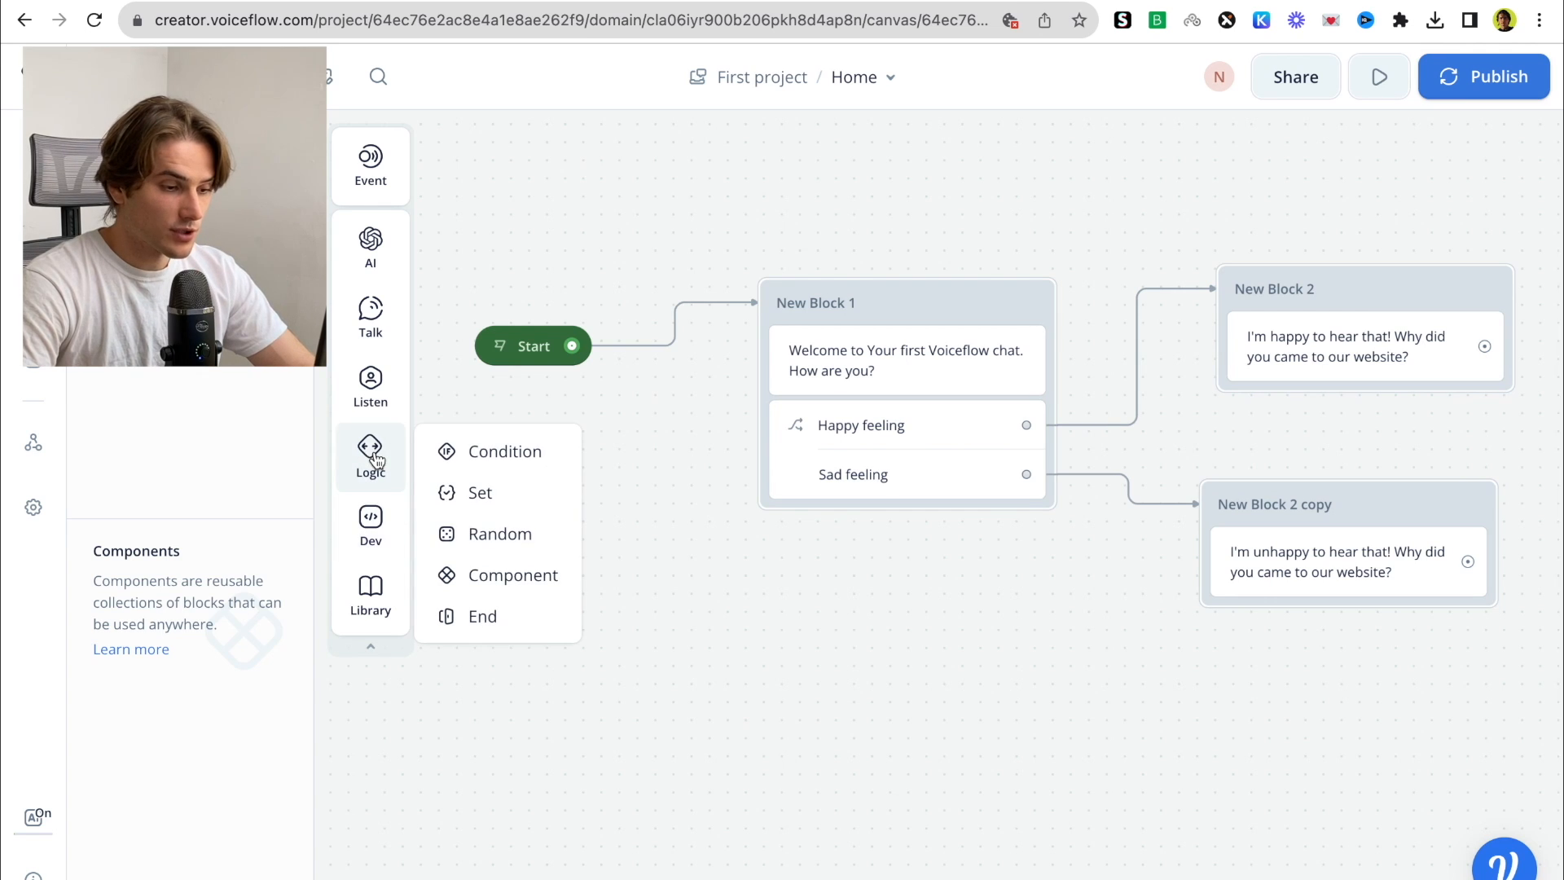
{"action": "mouse_move", "coordinate": [378, 616]}
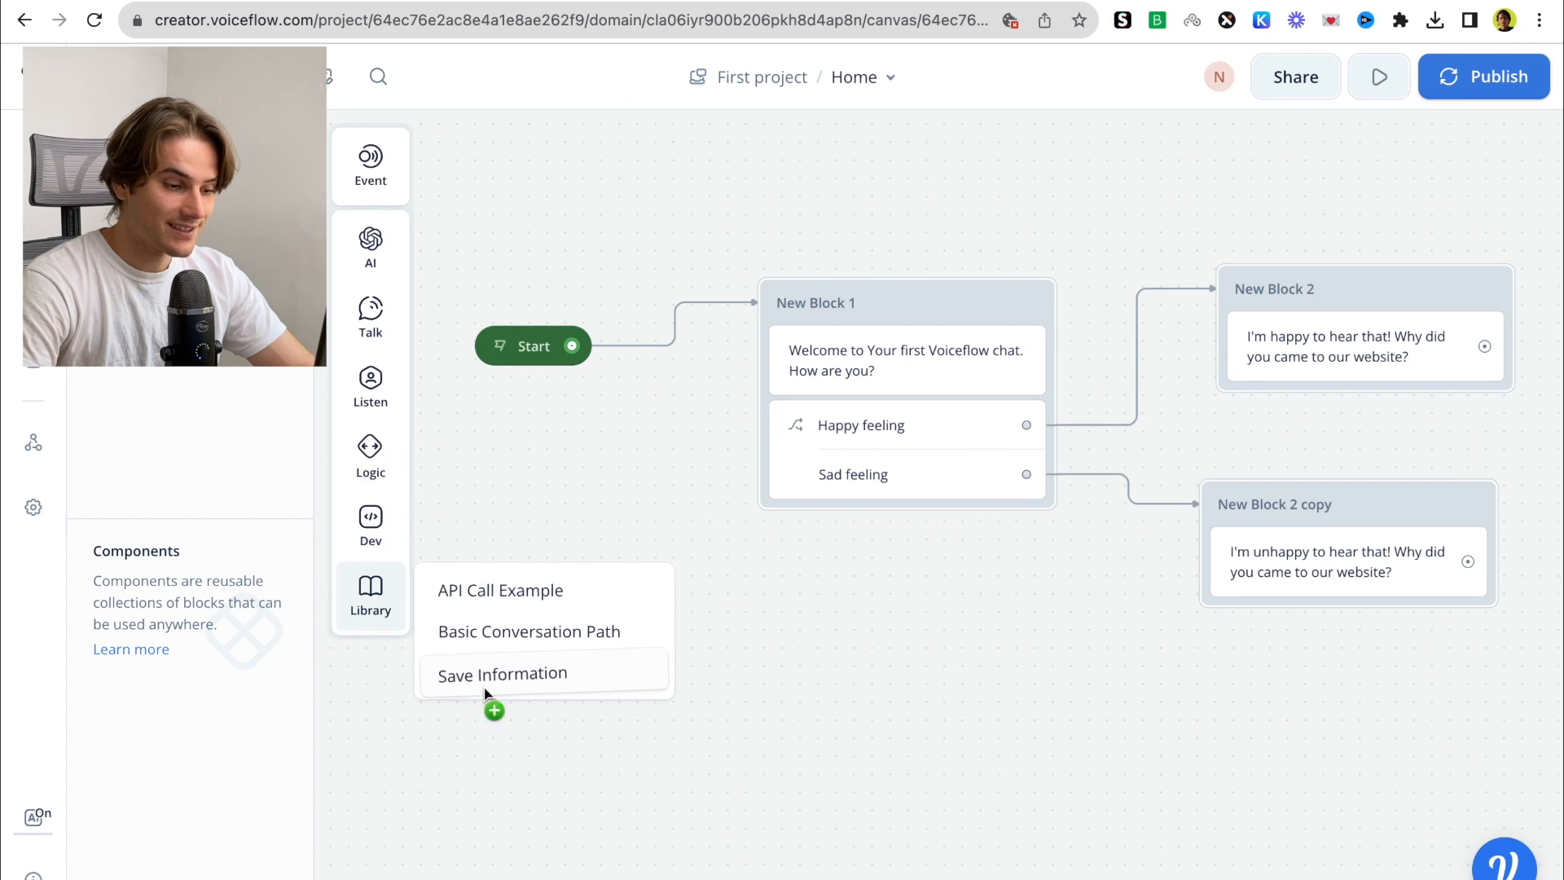
{"action": "left_click_drag", "start_coordinate": [482, 688], "coordinate": [743, 724]}
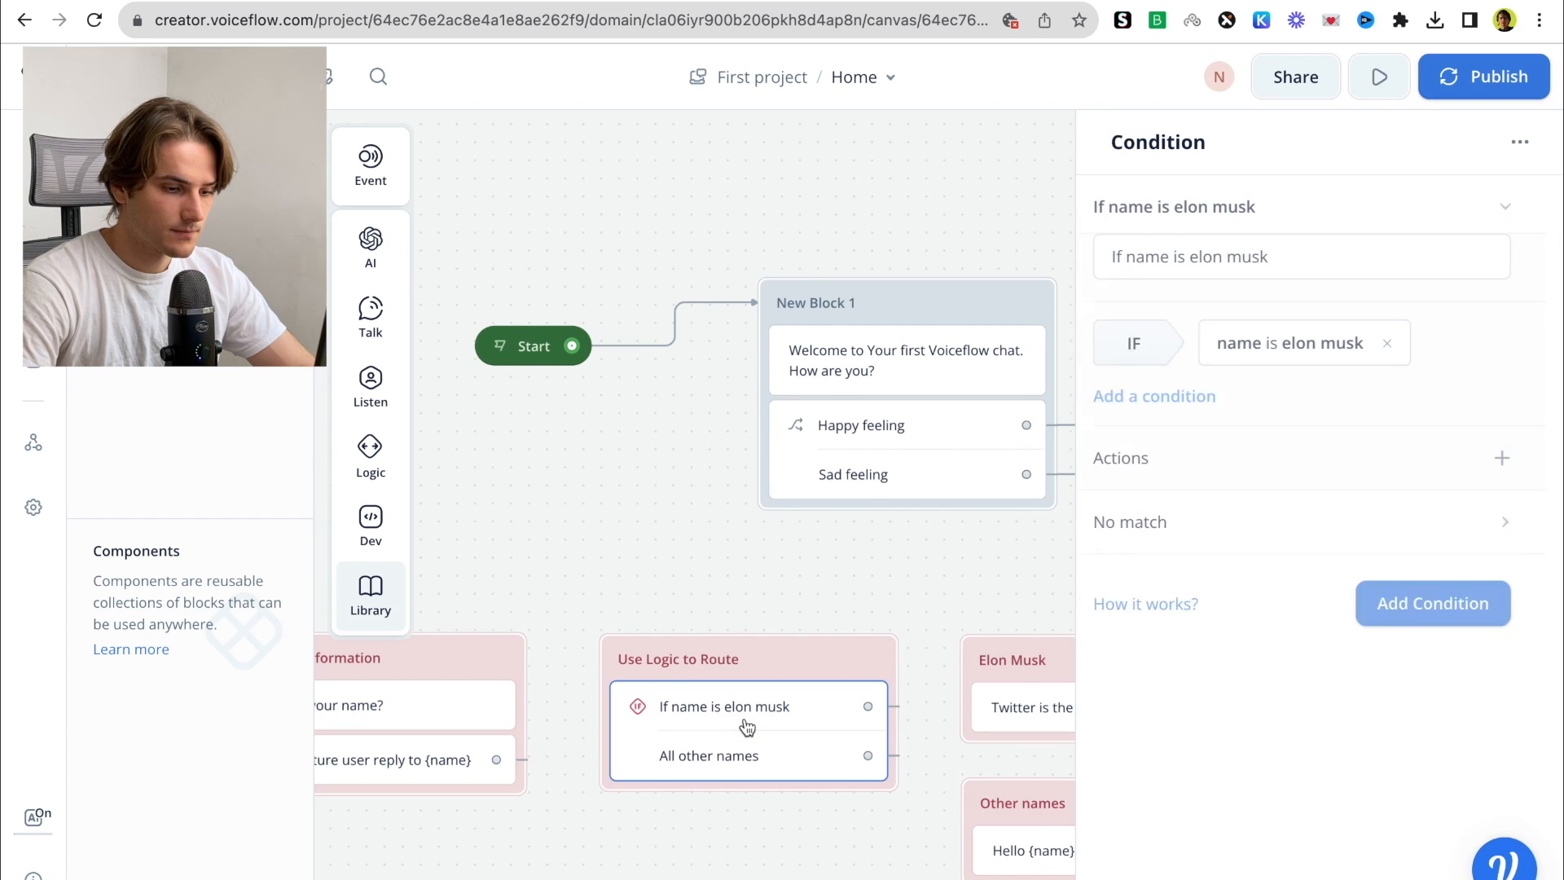
Examine the template's name capture step and its "If name is elon musk" condition with the connected replies
{"action": "scroll", "coordinate": [640, 831], "scroll_direction": "down", "scroll_amount": 1}
{"action": "scroll", "coordinate": [640, 829], "scroll_direction": "down", "scroll_amount": 4}
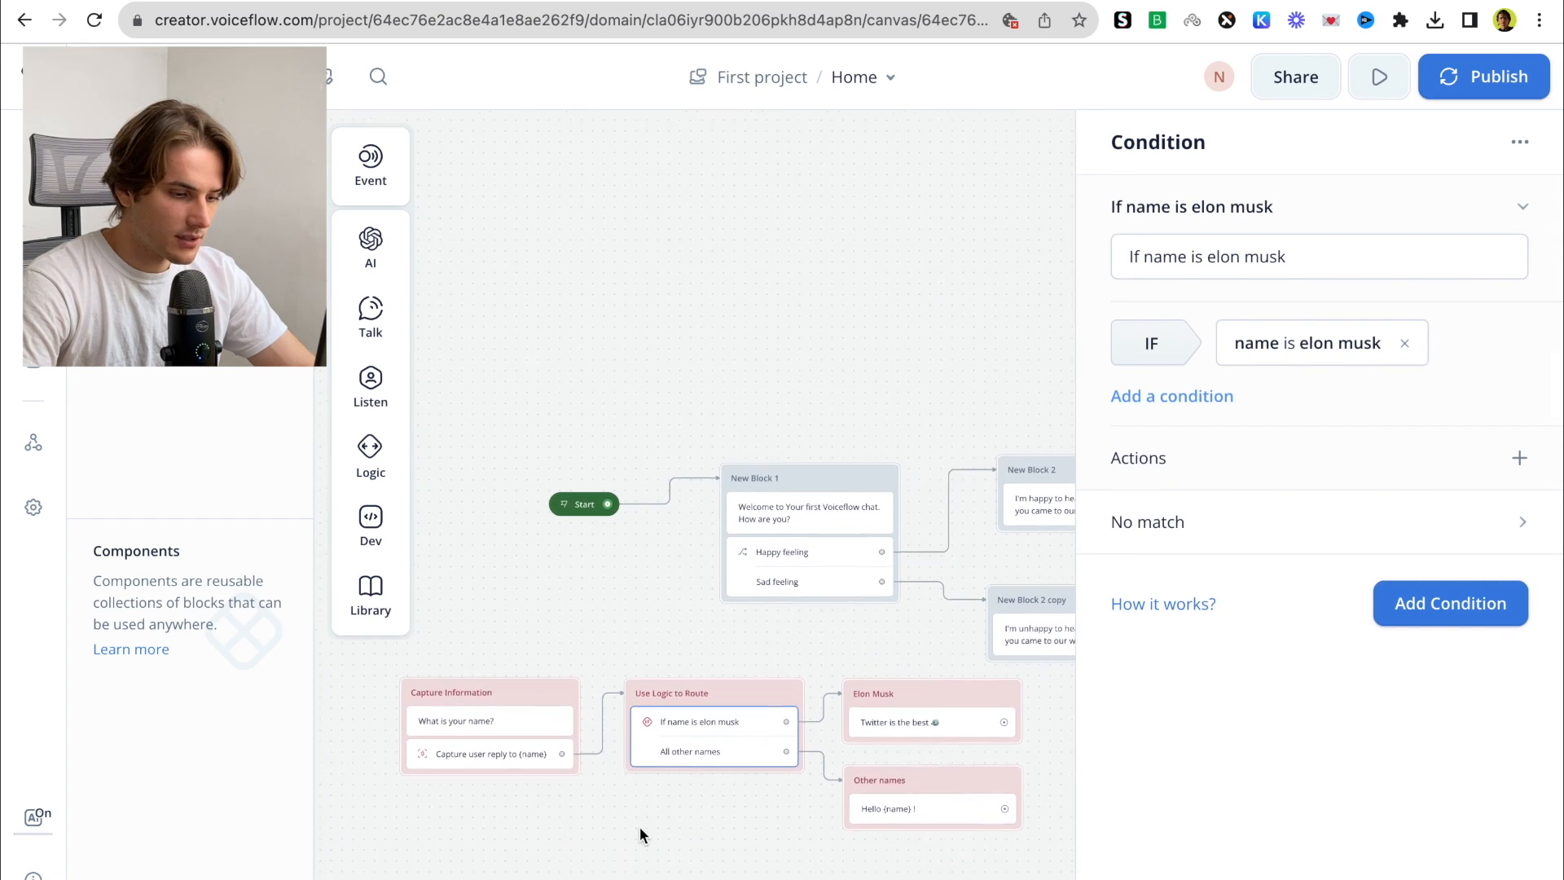
{"action": "scroll", "coordinate": [638, 826], "scroll_direction": "up", "scroll_amount": 3}
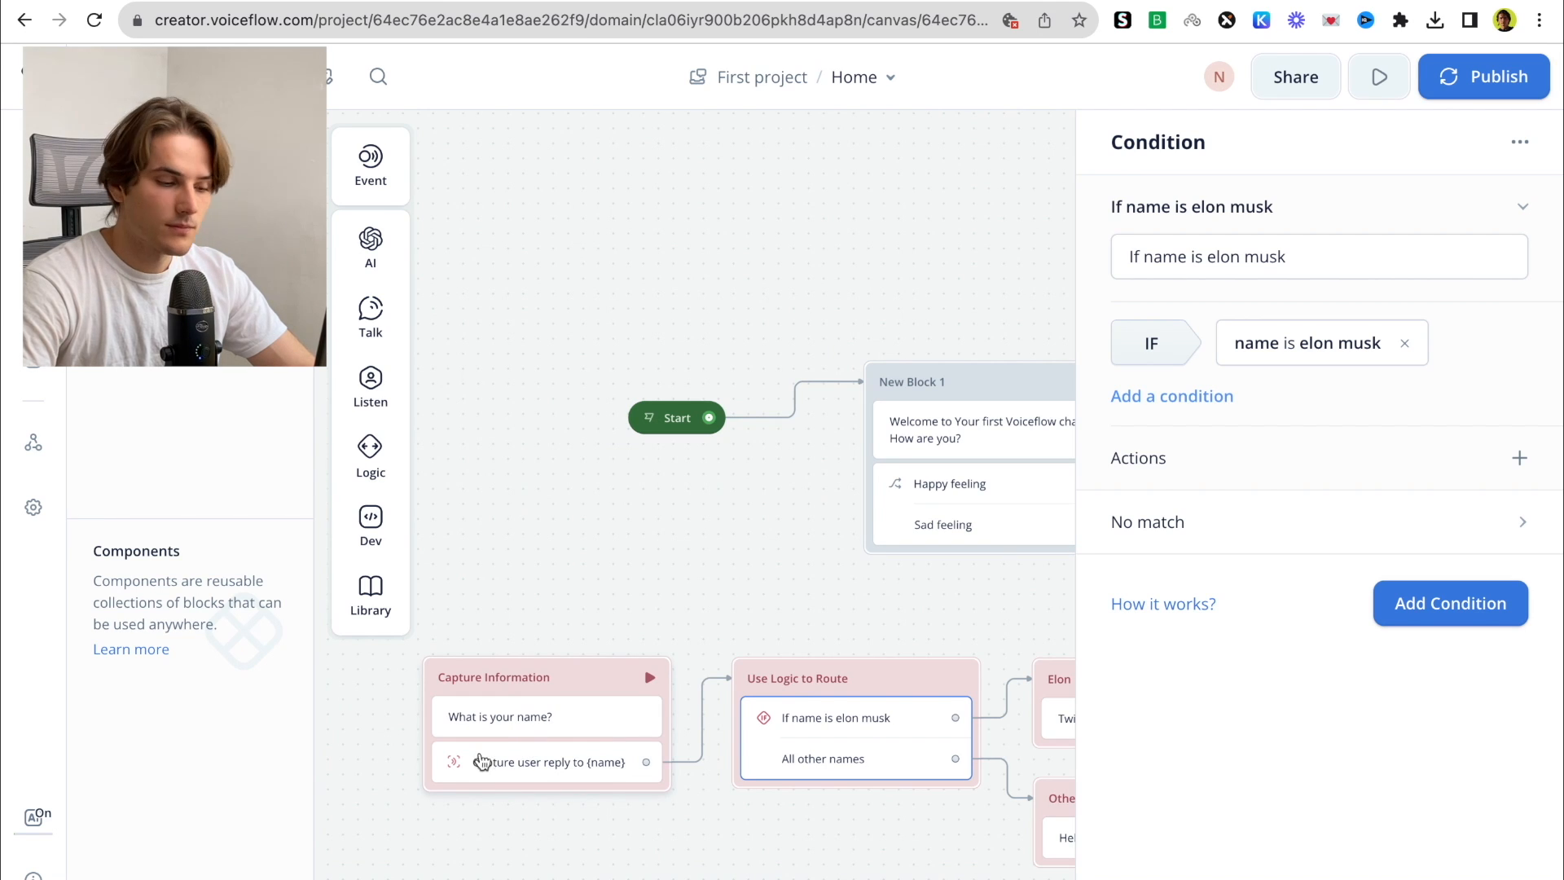
{"action": "left_click", "coordinate": [617, 770]}
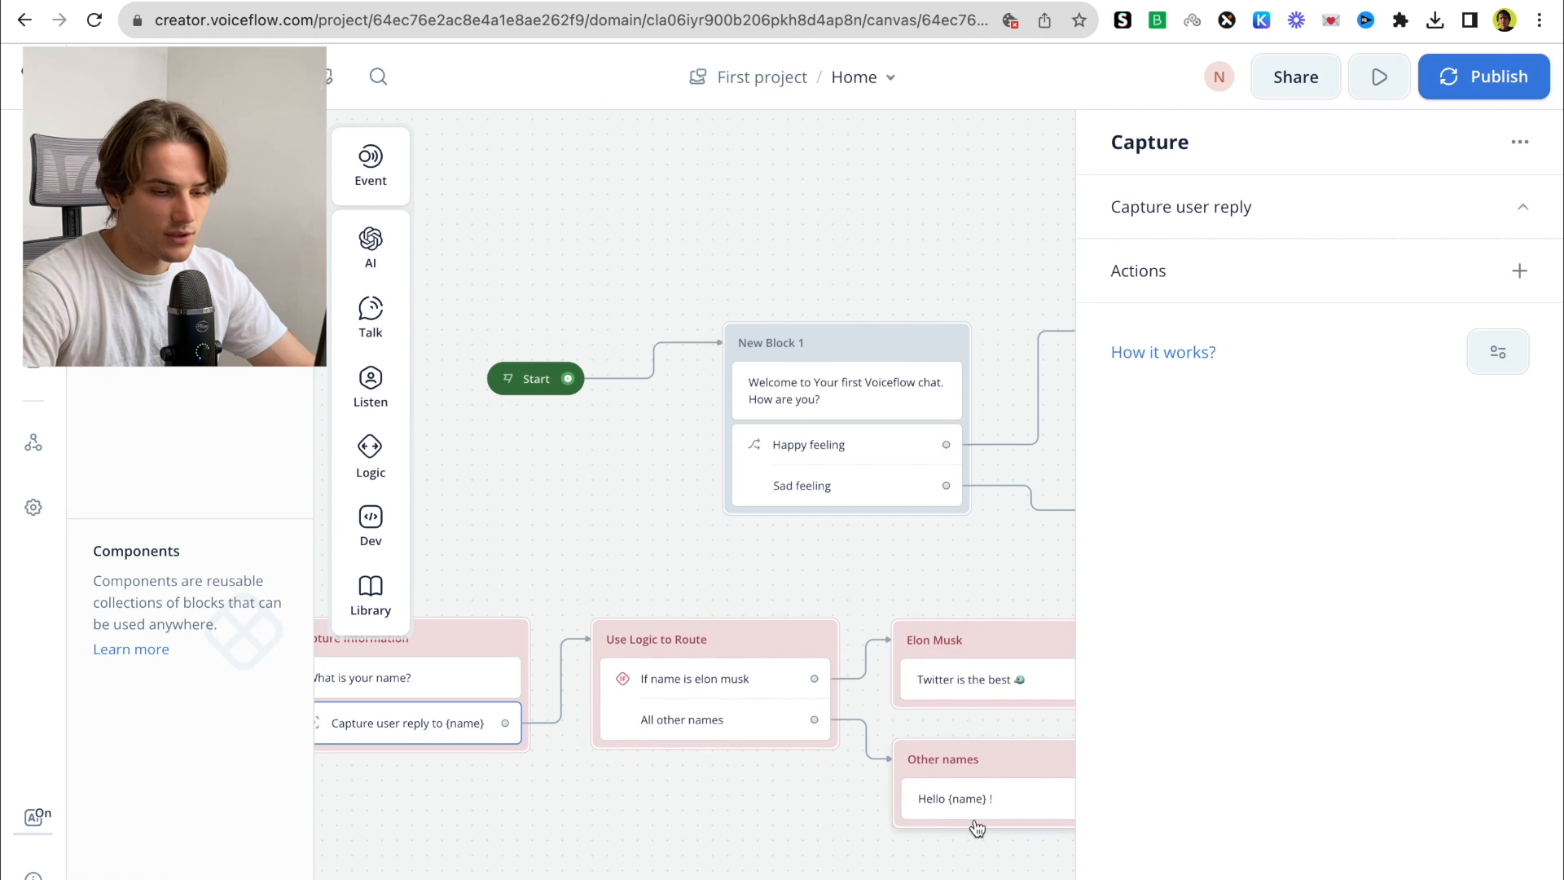
{"action": "left_click", "coordinate": [658, 681]}
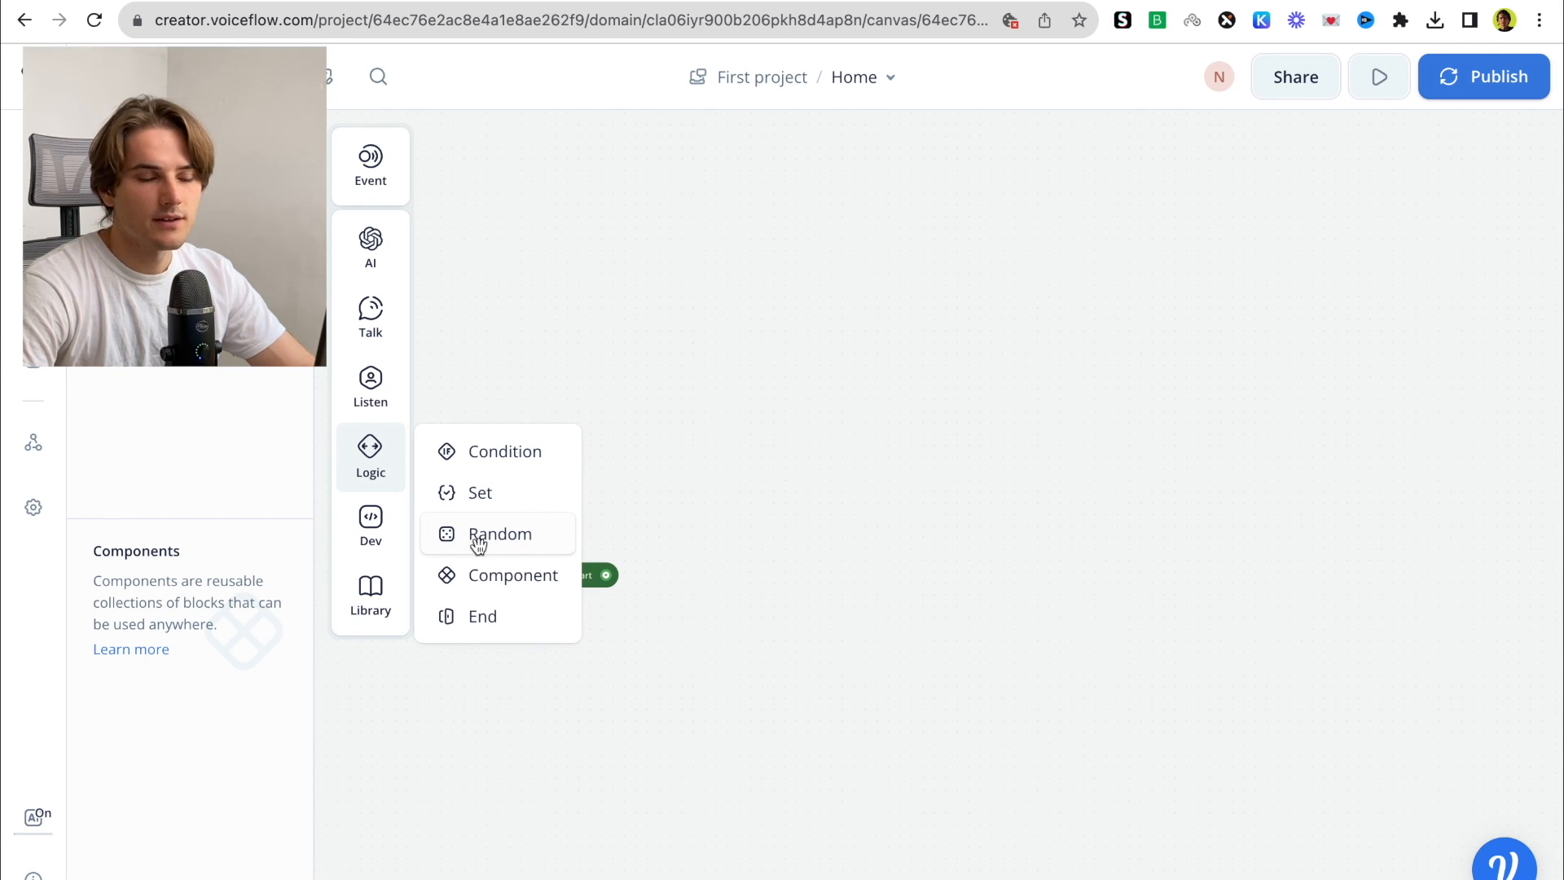
Add a Random step as a new block beside Start and move it slightly farther away
{"action": "left_click_drag", "start_coordinate": [478, 539], "coordinate": [832, 551]}
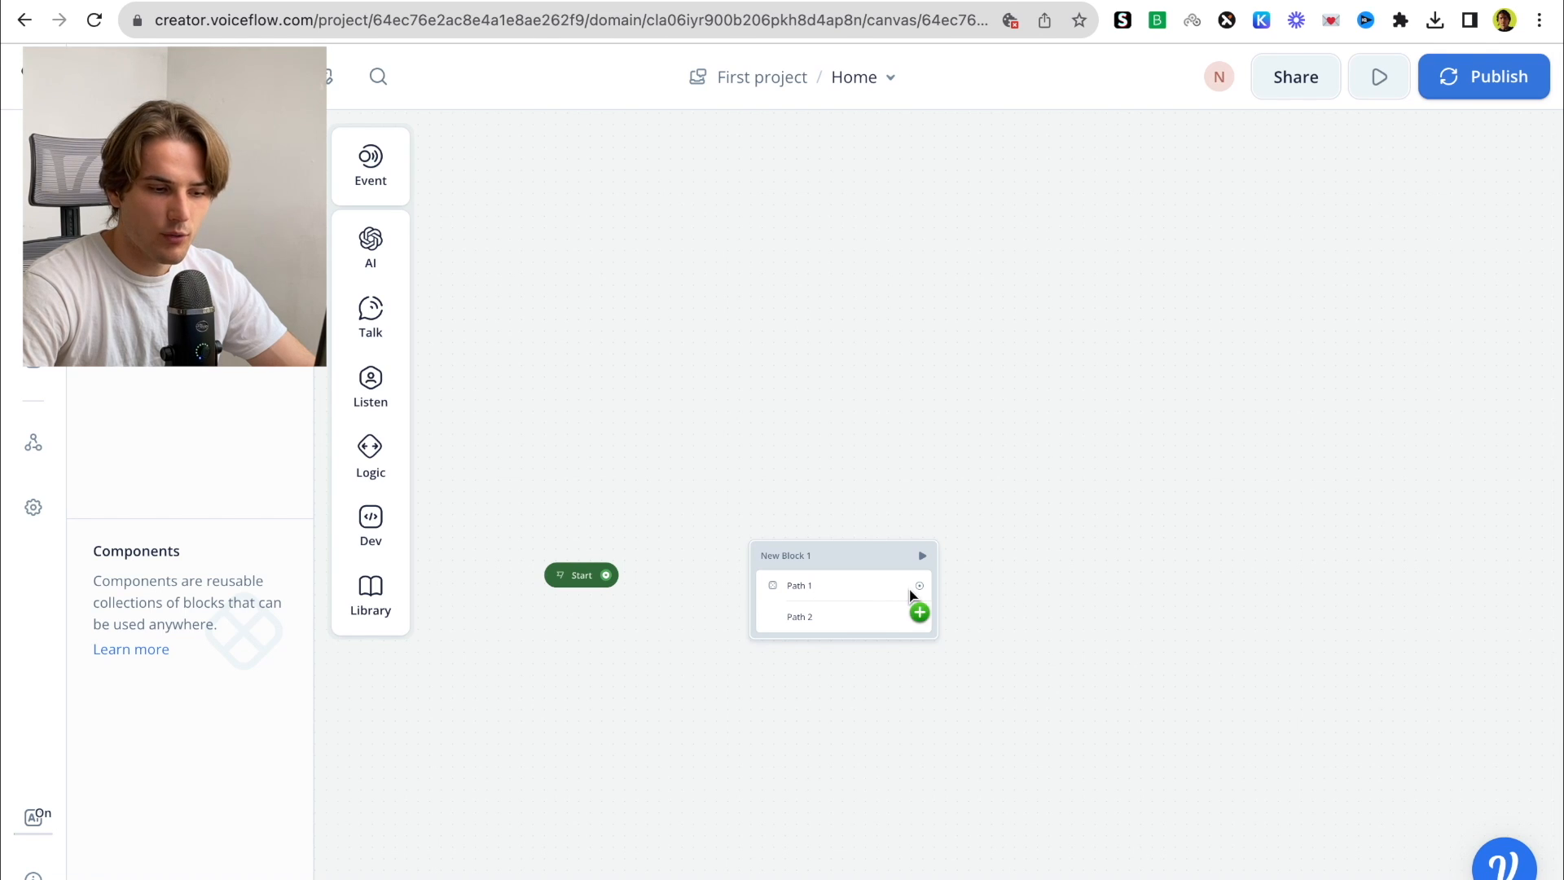
{"action": "left_click_drag", "start_coordinate": [838, 590], "coordinate": [887, 589]}
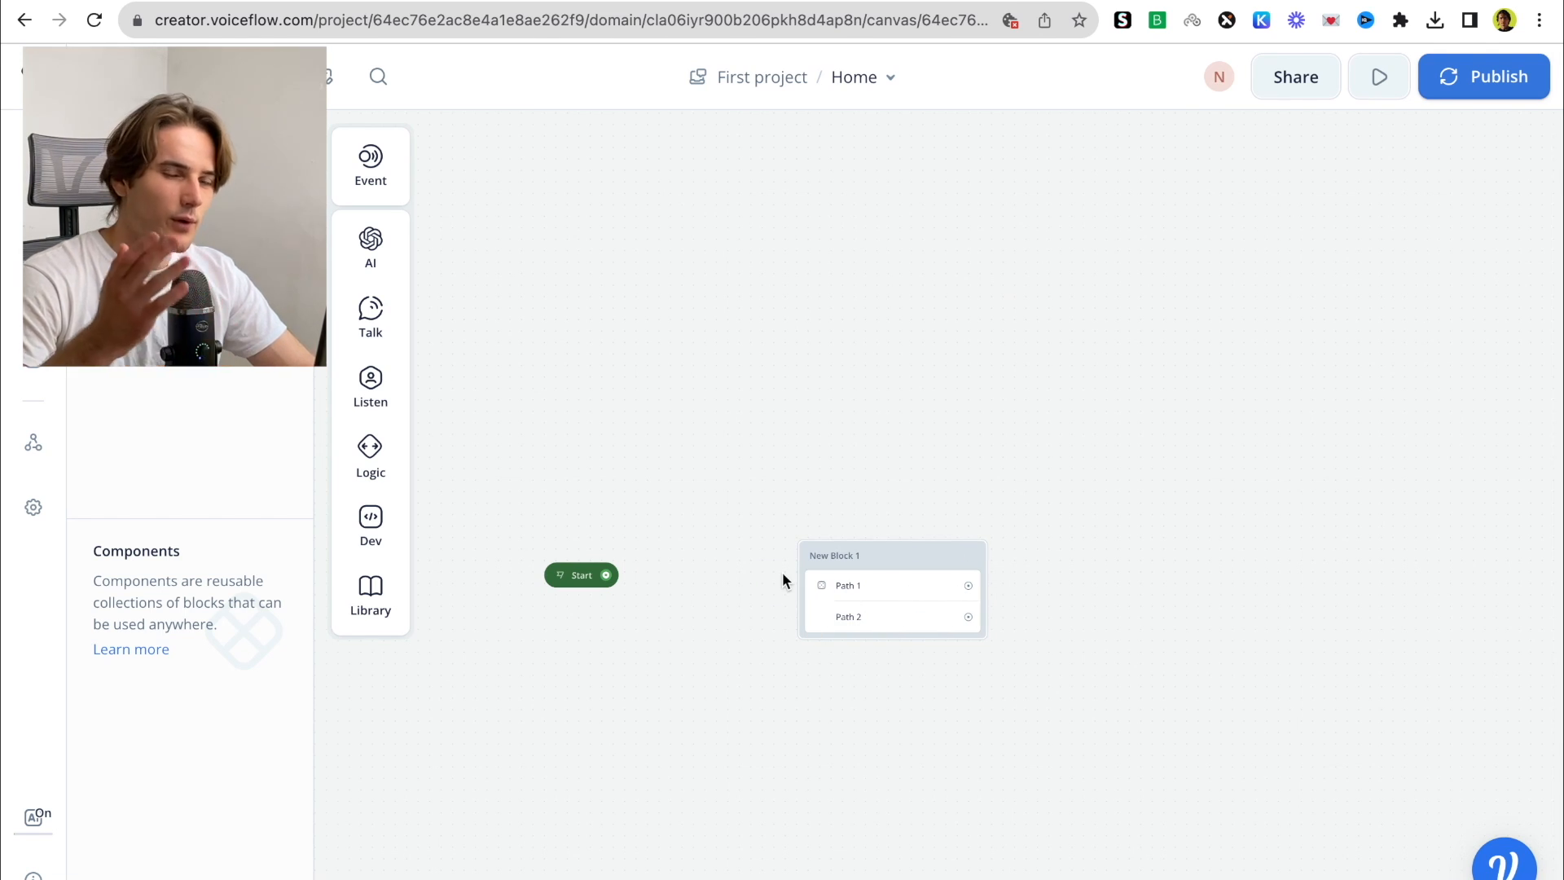
Open the Random step's help article to read how it randomizes conversation paths, and return to the canvas
{"action": "mouse_move", "coordinate": [380, 525]}
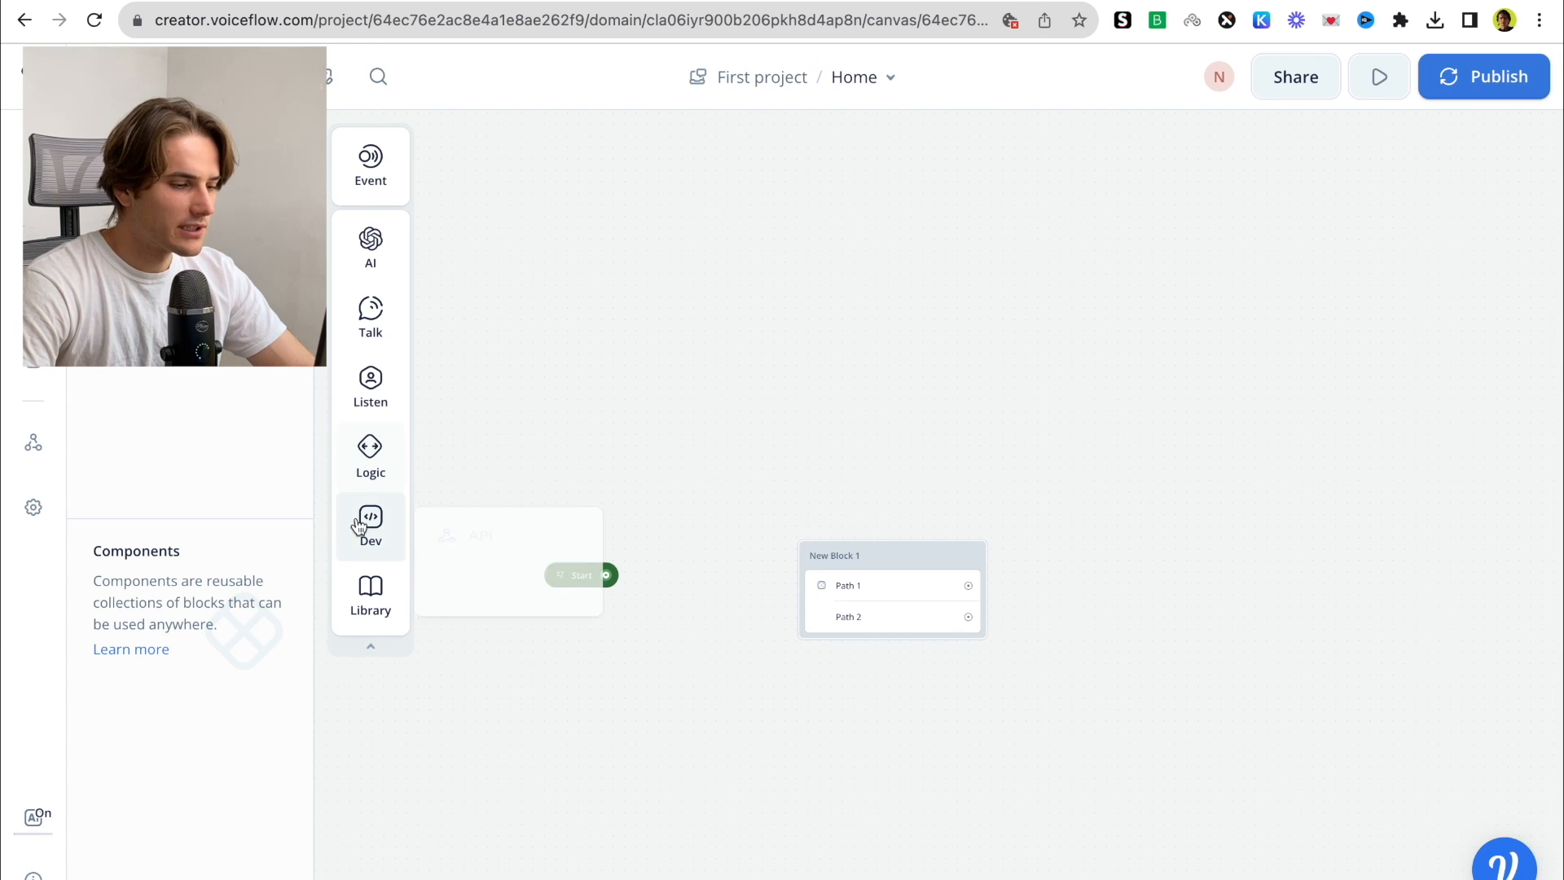
{"action": "mouse_move", "coordinate": [379, 466]}
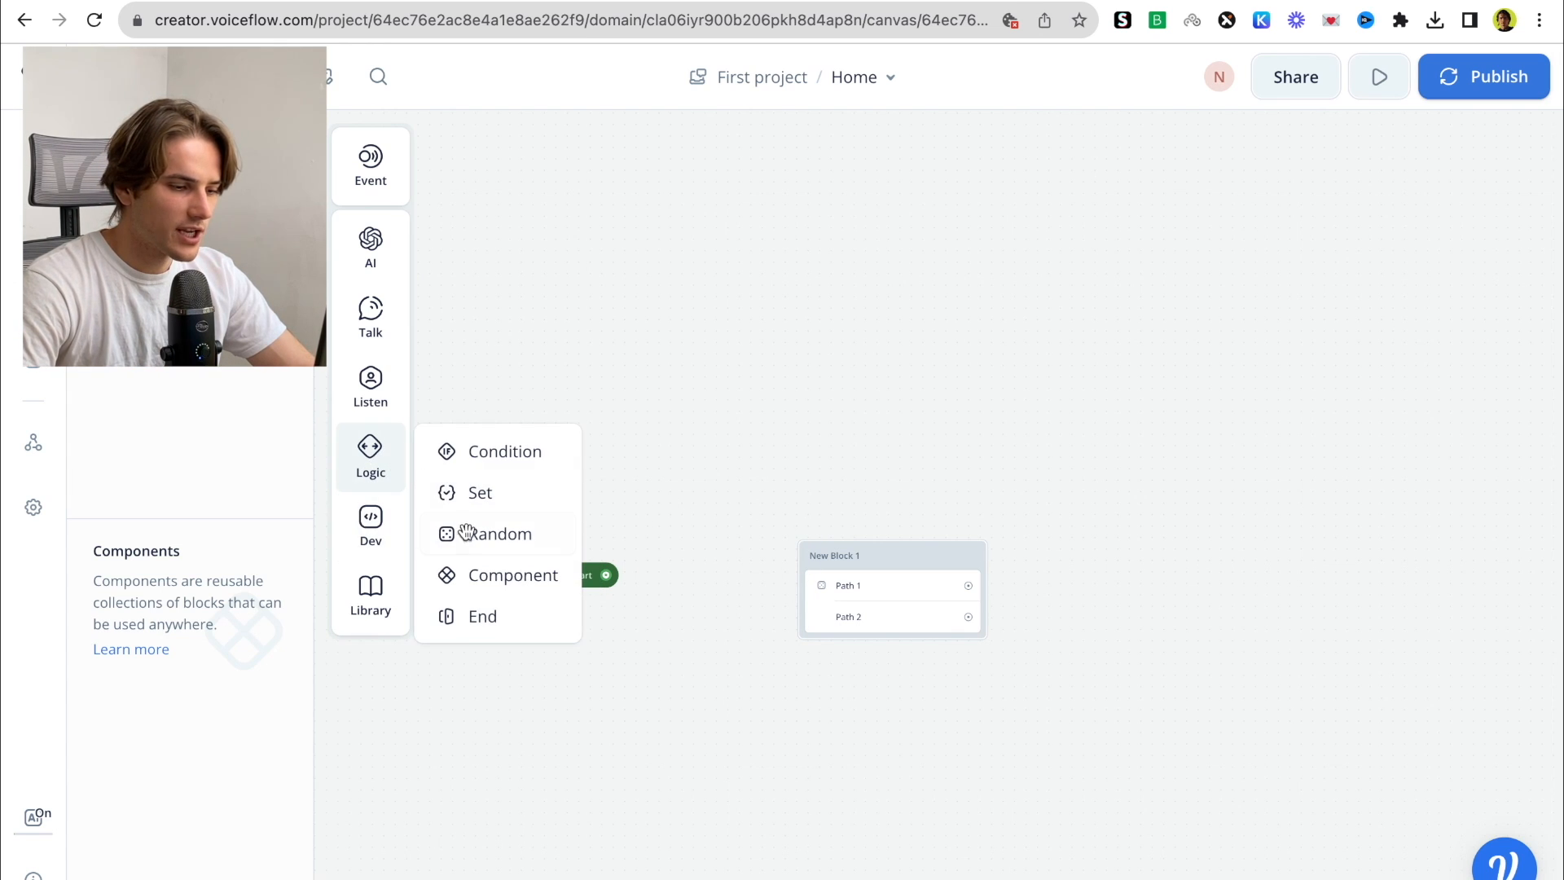
{"action": "mouse_move", "coordinate": [469, 544]}
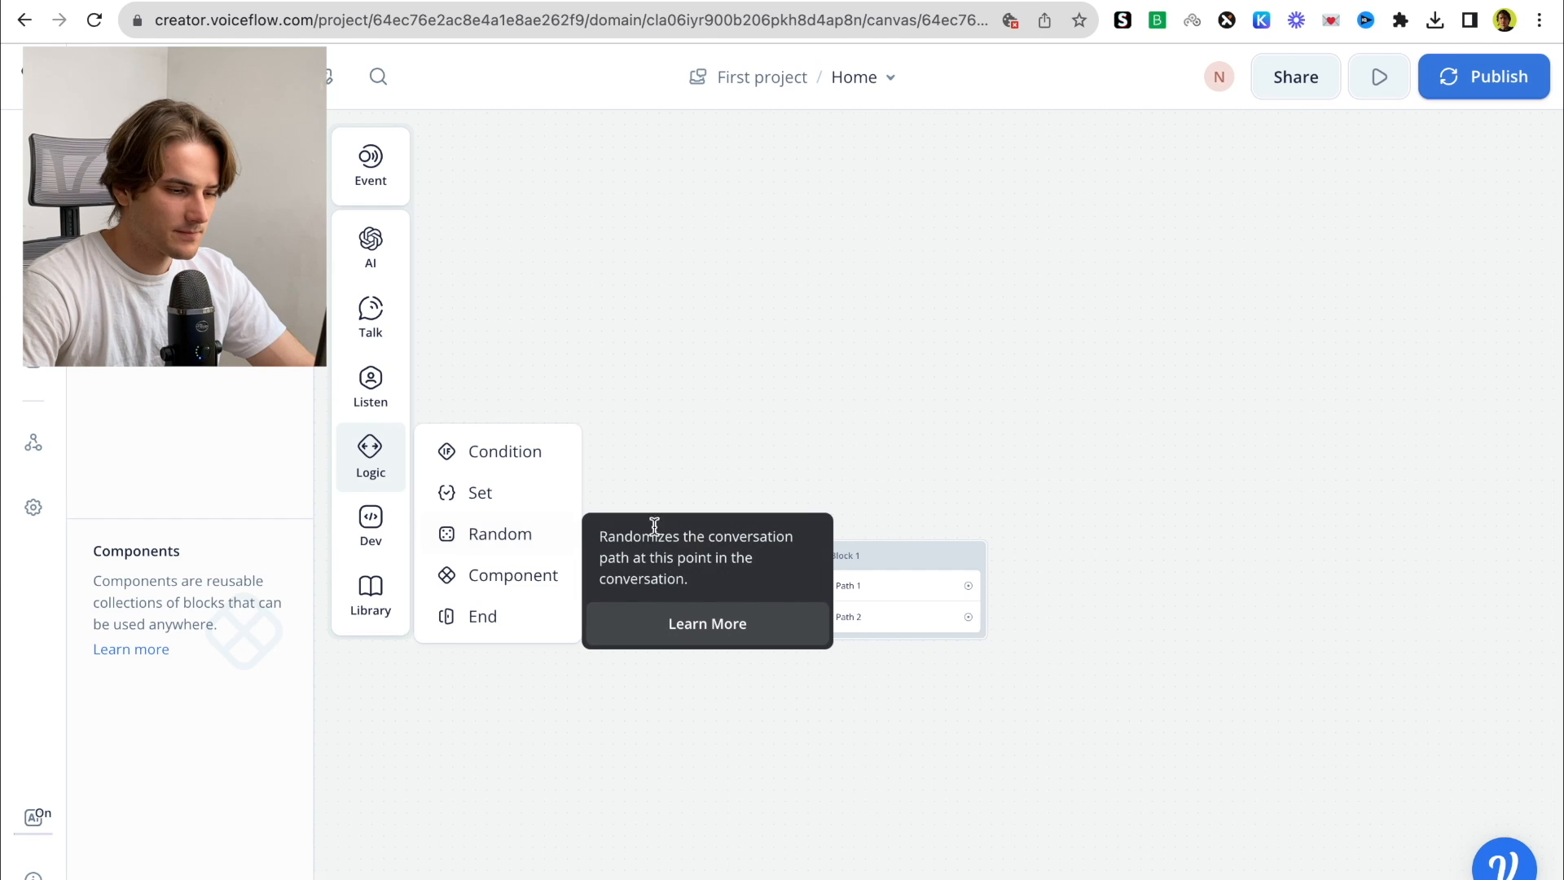
{"action": "left_click", "coordinate": [653, 638]}
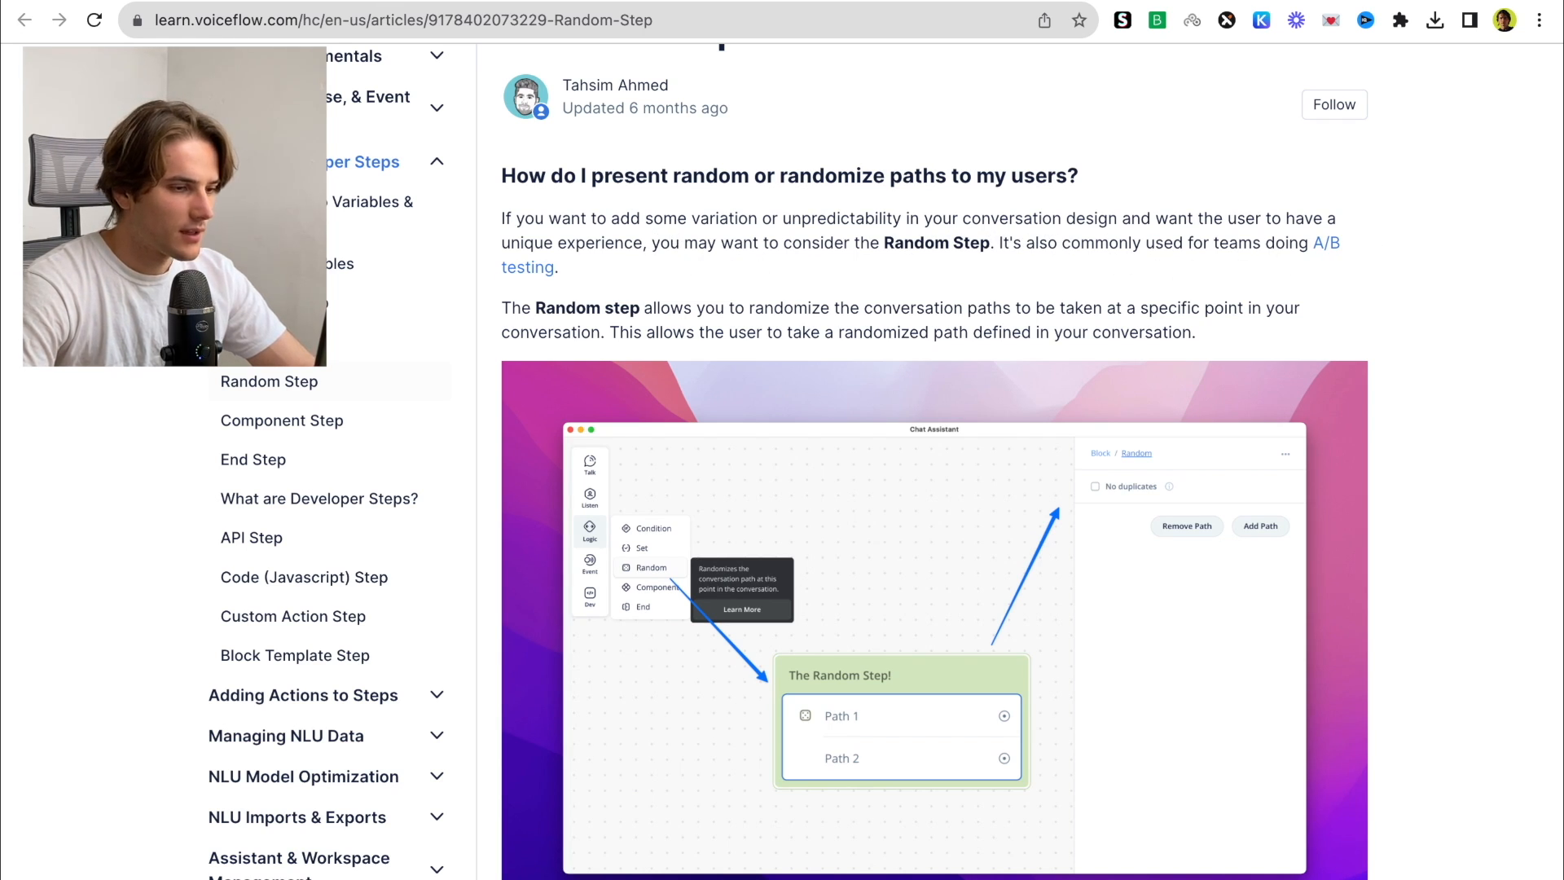
{"action": "left_click", "coordinate": [202, 2]}
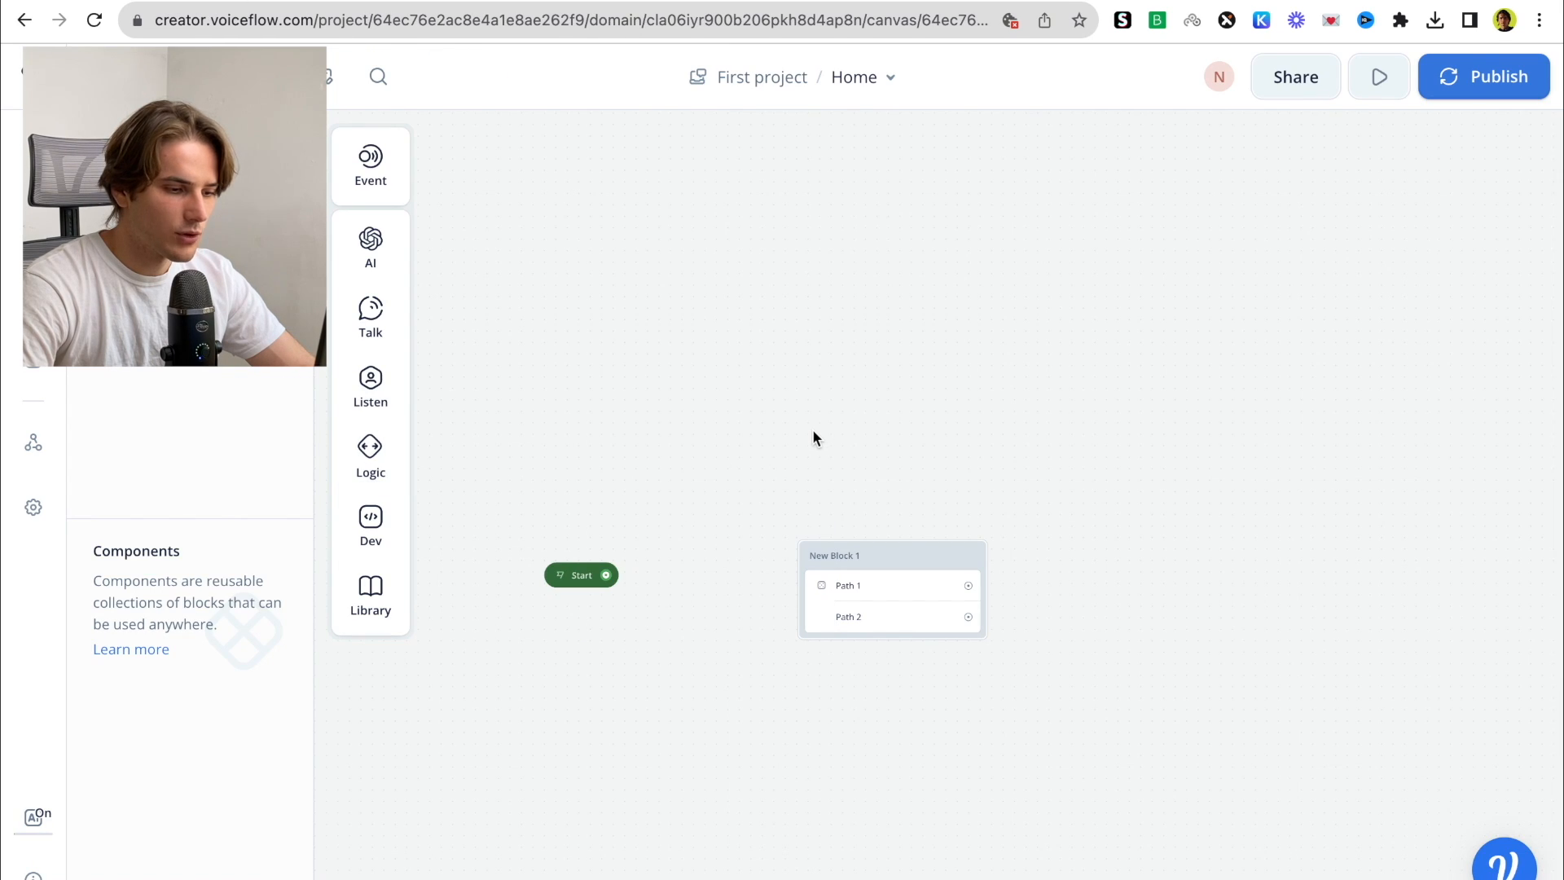
Examine the flow from the Welcome and capture block through the Random step's two paths to Text 1 and Text 2
{"action": "mouse_move", "coordinate": [372, 475]}
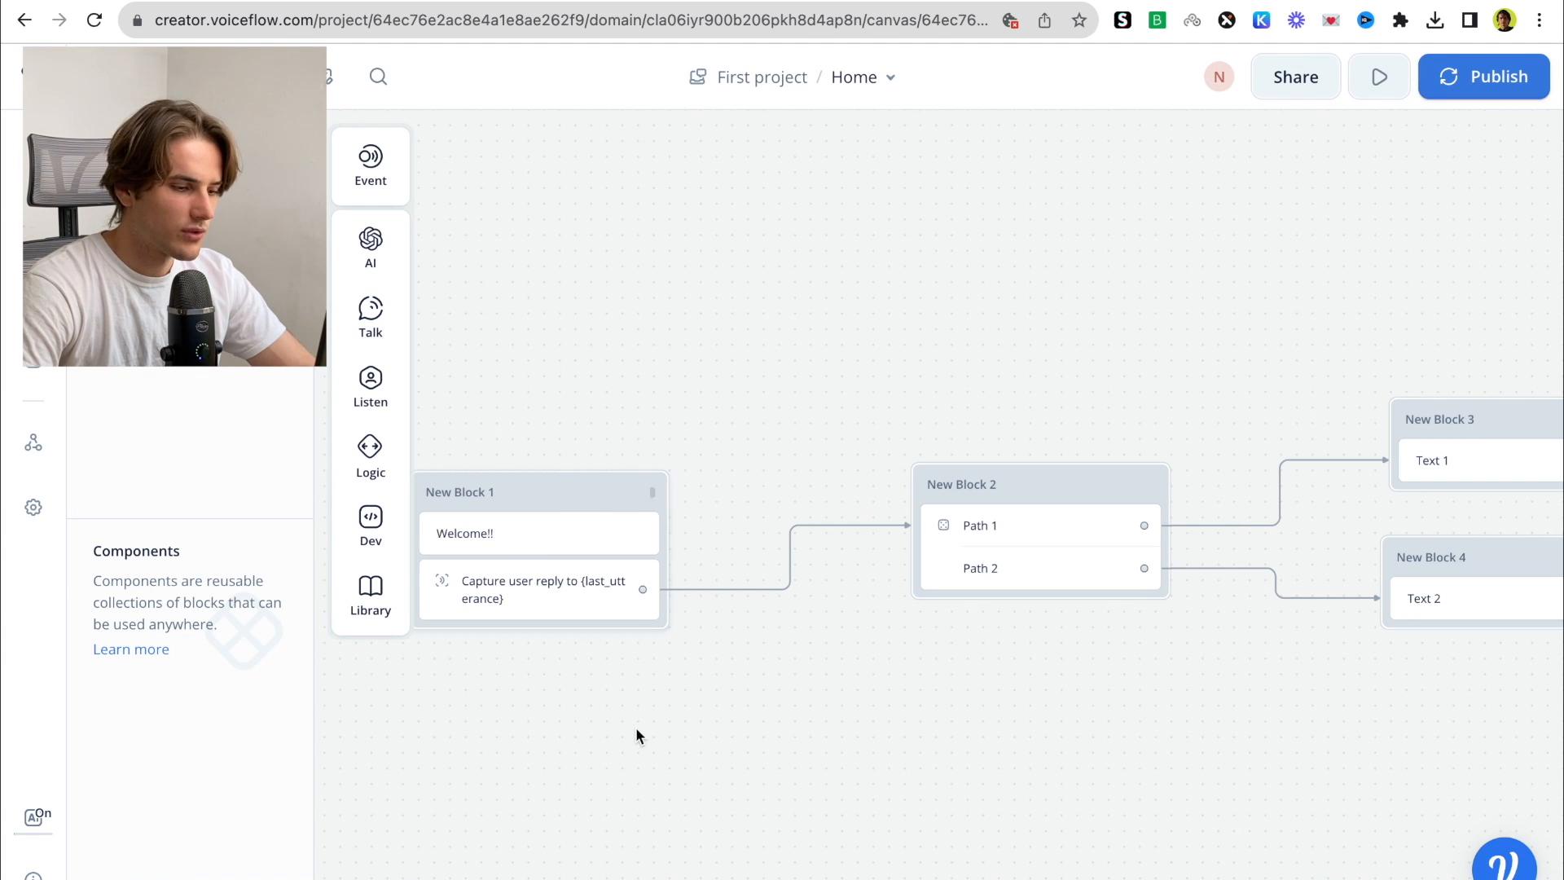
{"action": "scroll", "coordinate": [634, 759], "scroll_direction": "down", "scroll_amount": 1}
{"action": "scroll", "coordinate": [634, 759], "scroll_direction": "left", "scroll_amount": 1}
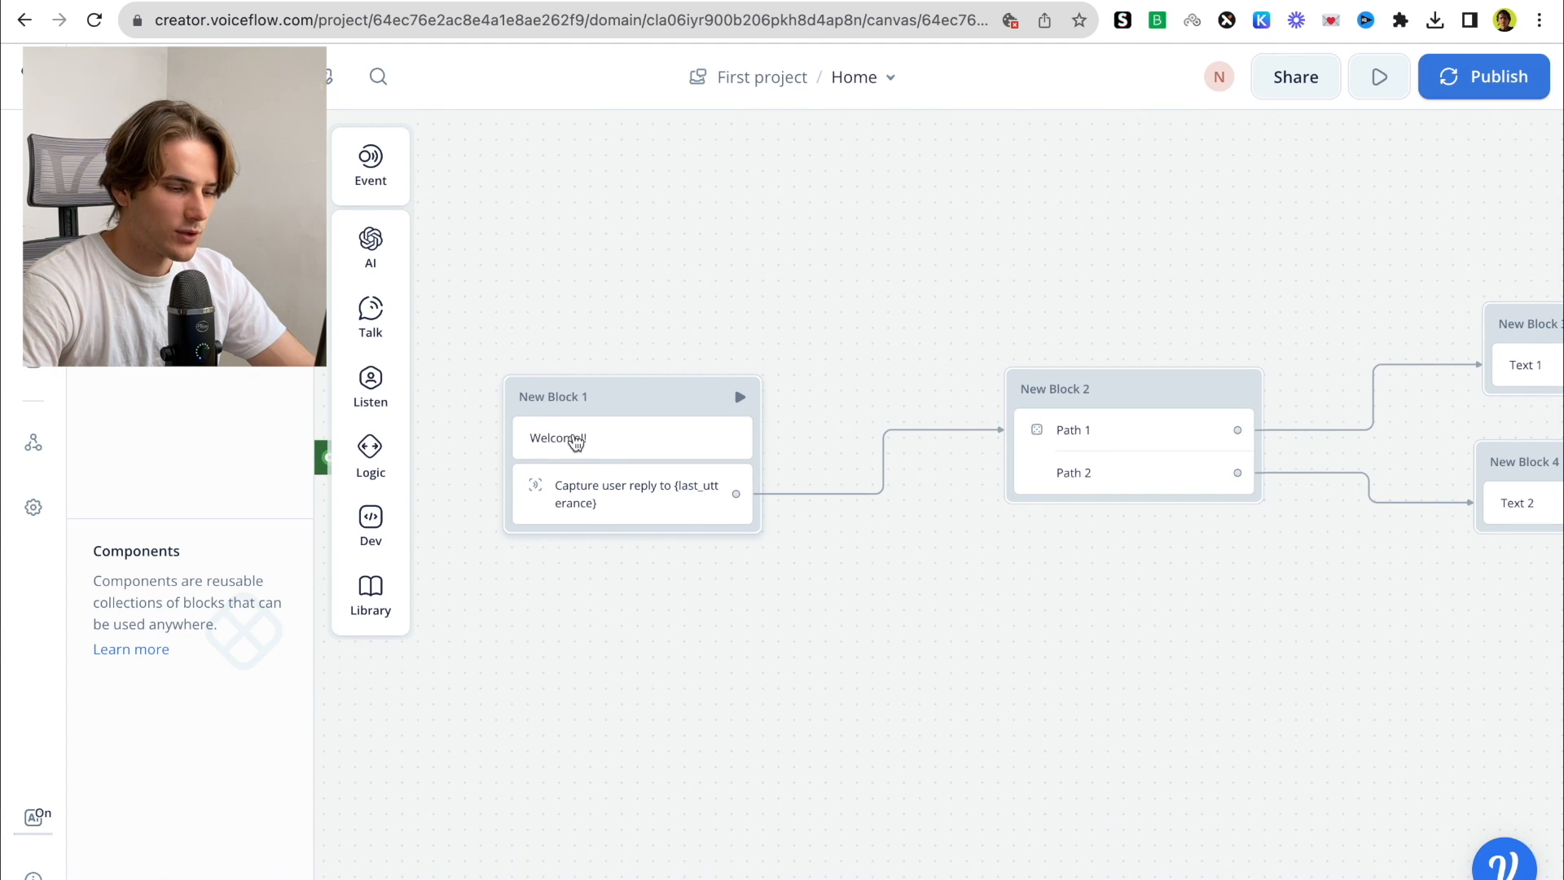
{"action": "scroll", "coordinate": [704, 518], "scroll_direction": "right", "scroll_amount": 3}
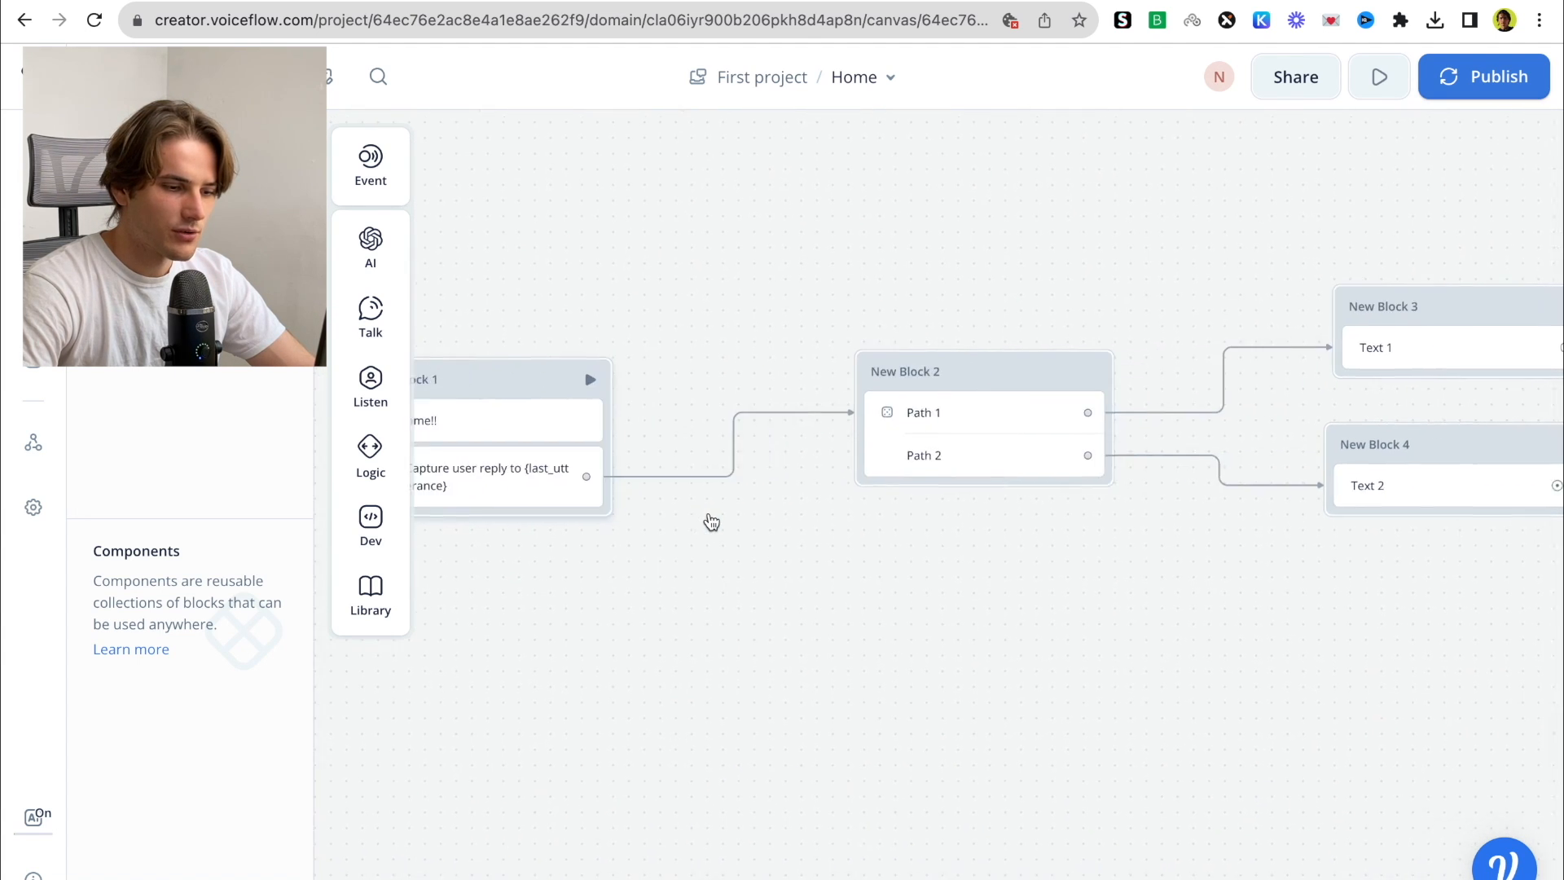
{"action": "scroll", "coordinate": [619, 456], "scroll_direction": "down", "scroll_amount": 1}
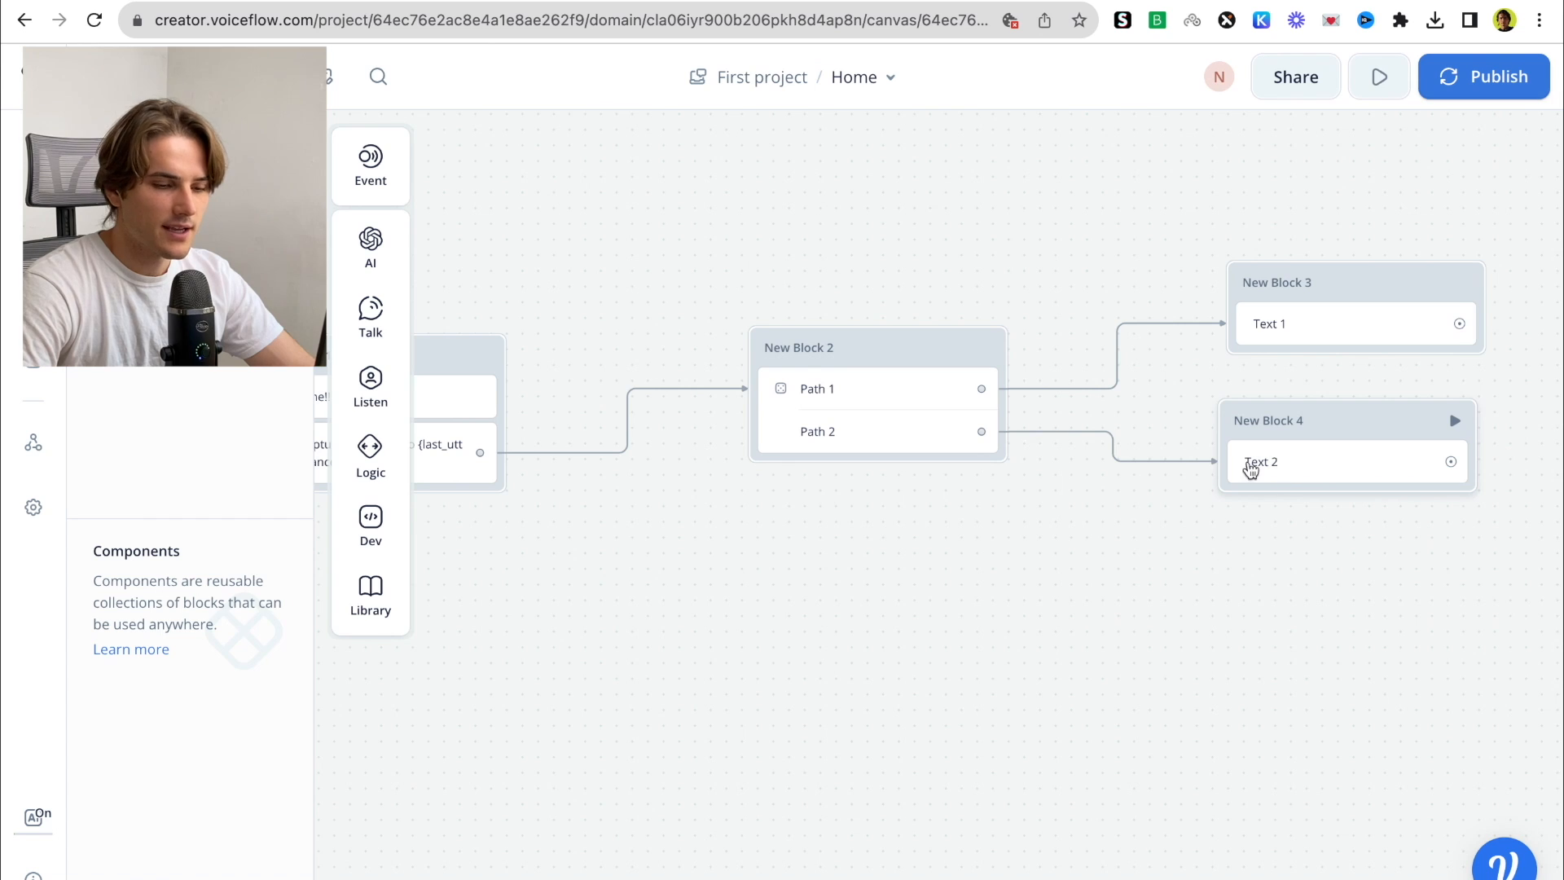
{"action": "scroll", "coordinate": [599, 590], "scroll_direction": "left", "scroll_amount": 2}
{"action": "scroll", "coordinate": [635, 592], "scroll_direction": "down", "scroll_amount": 3}
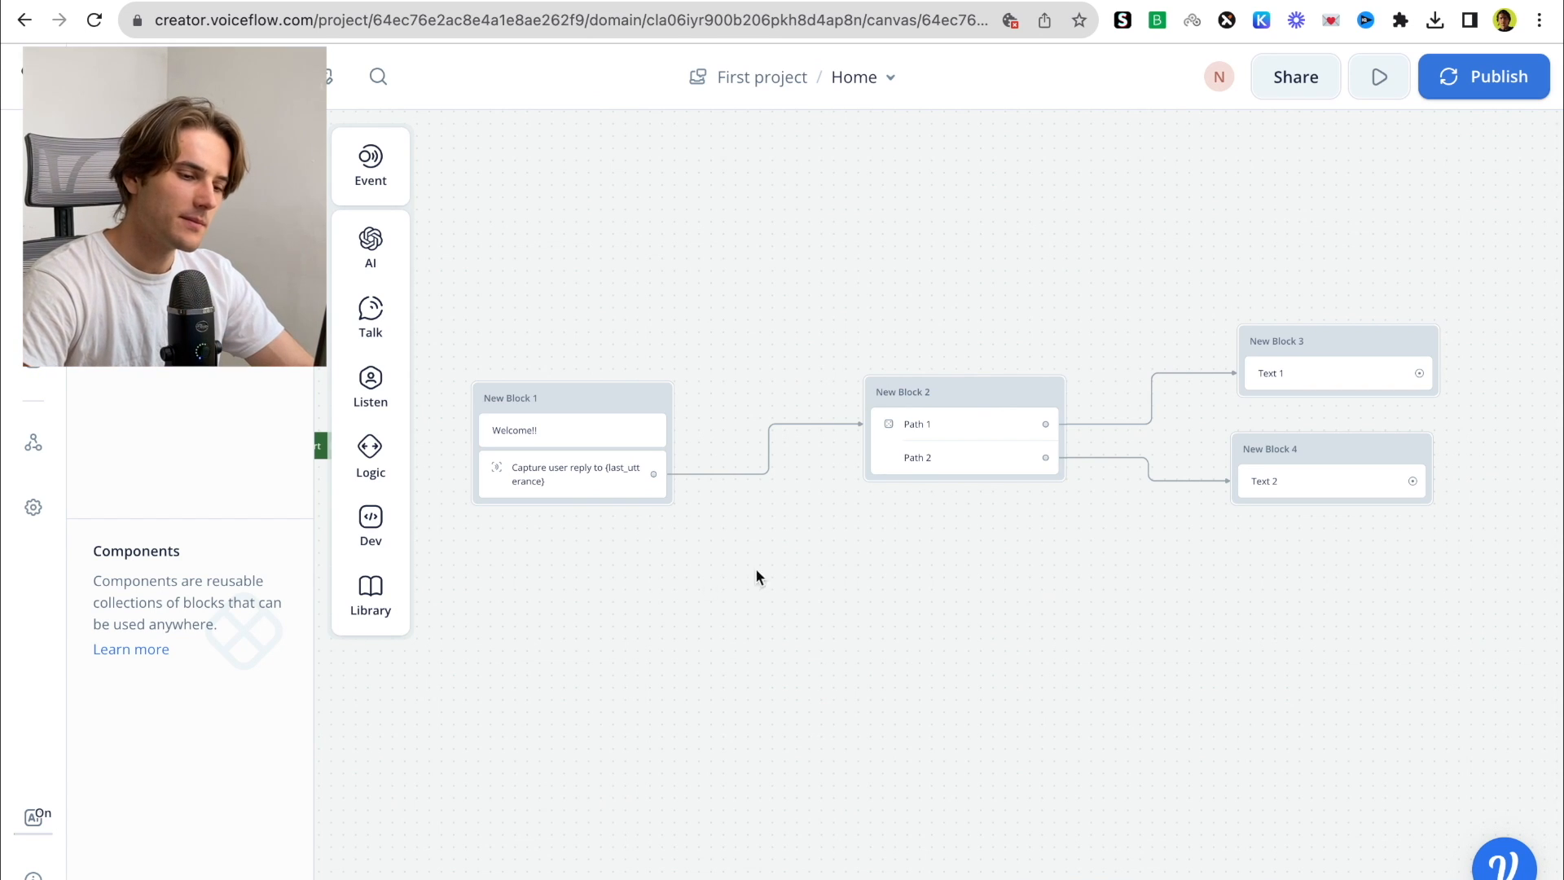
Convert New Block 1 through New Block 4 together into a reusable component, keeping the default name
{"action": "left_click_drag", "start_coordinate": [1498, 614], "coordinate": [512, 321]}
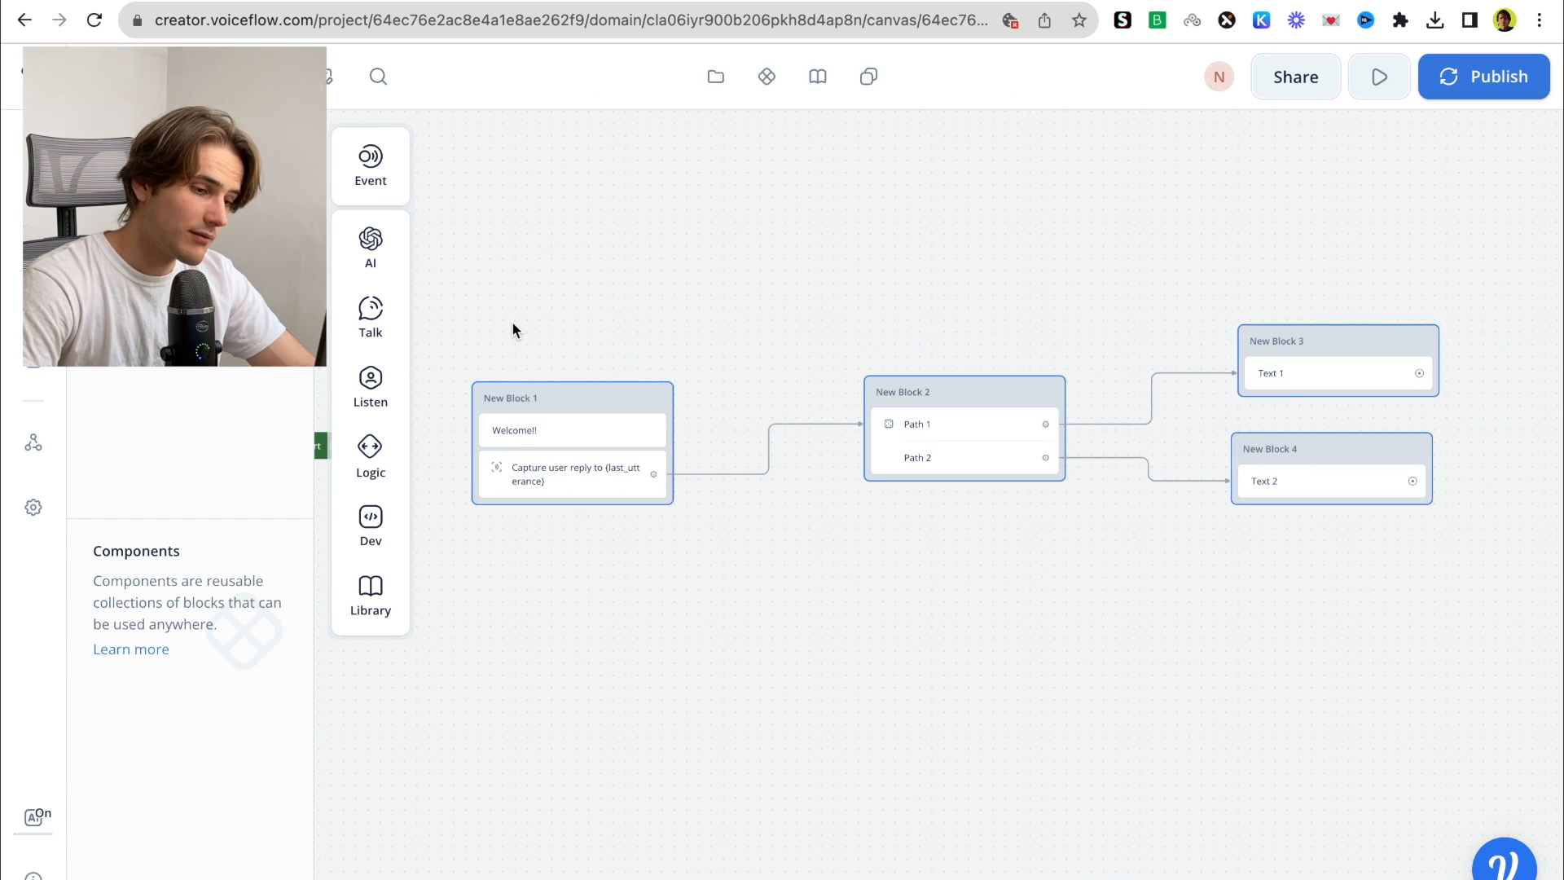
{"action": "right_click", "coordinate": [542, 419]}
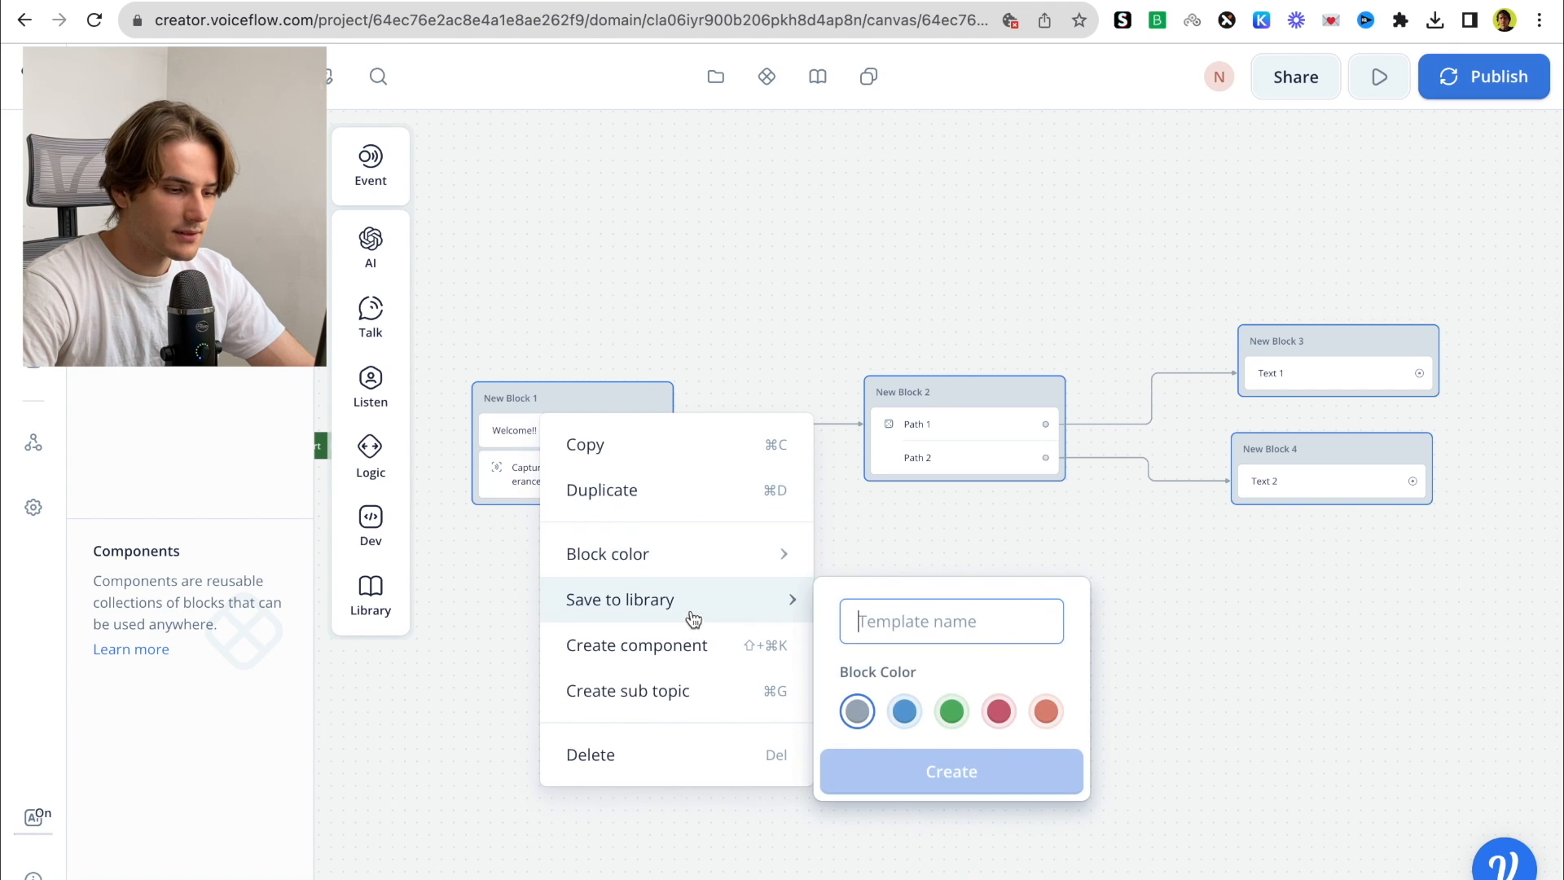
{"action": "left_click", "coordinate": [669, 656]}
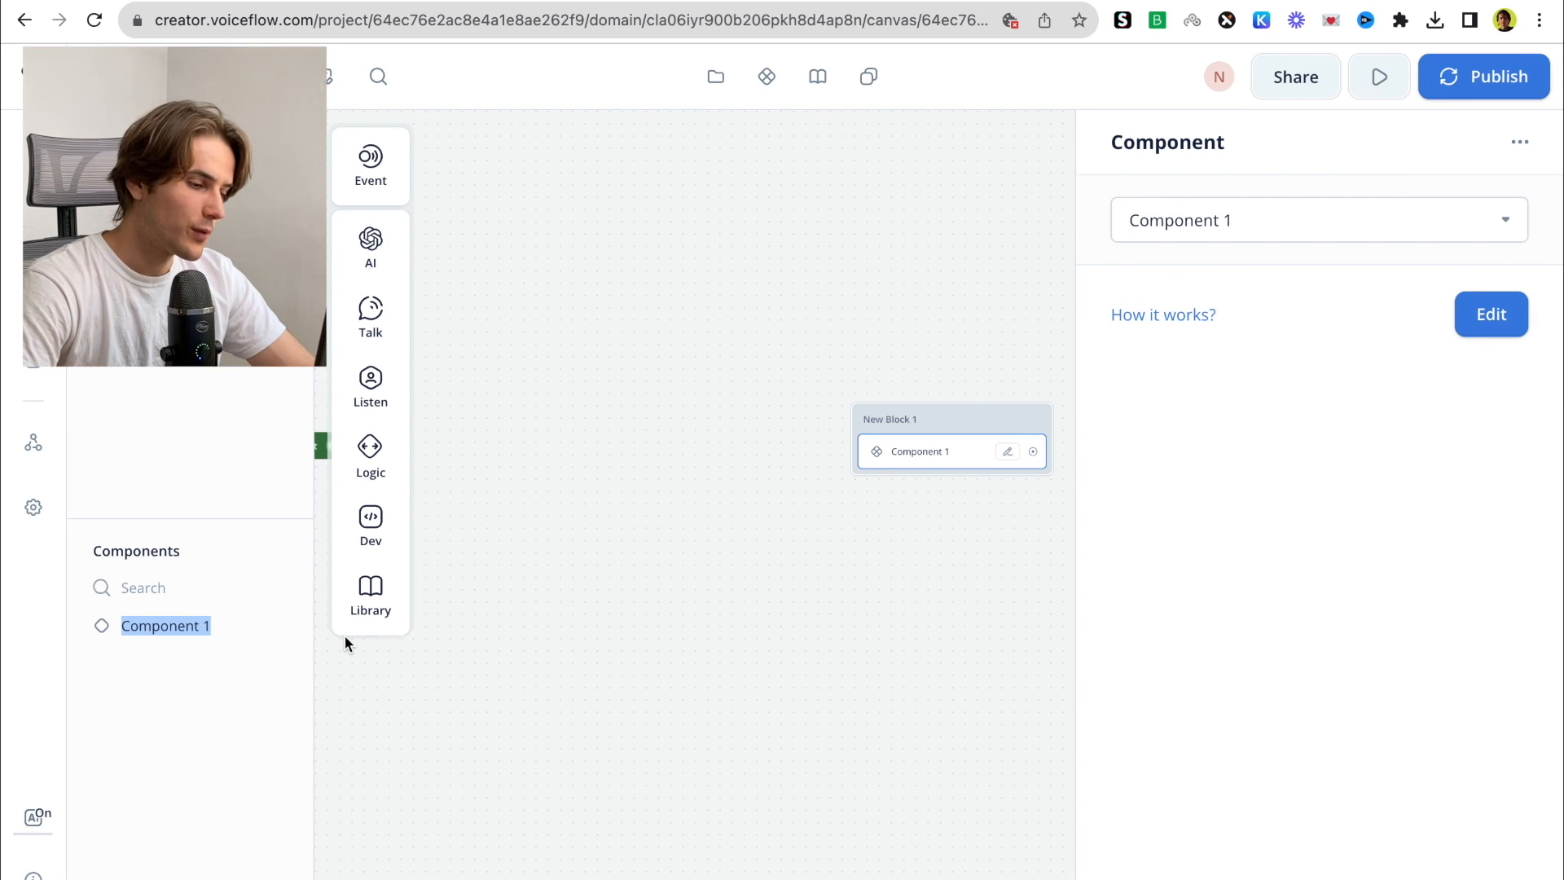
{"action": "key", "text": "Return"}
{"action": "left_click", "coordinate": [425, 751]}
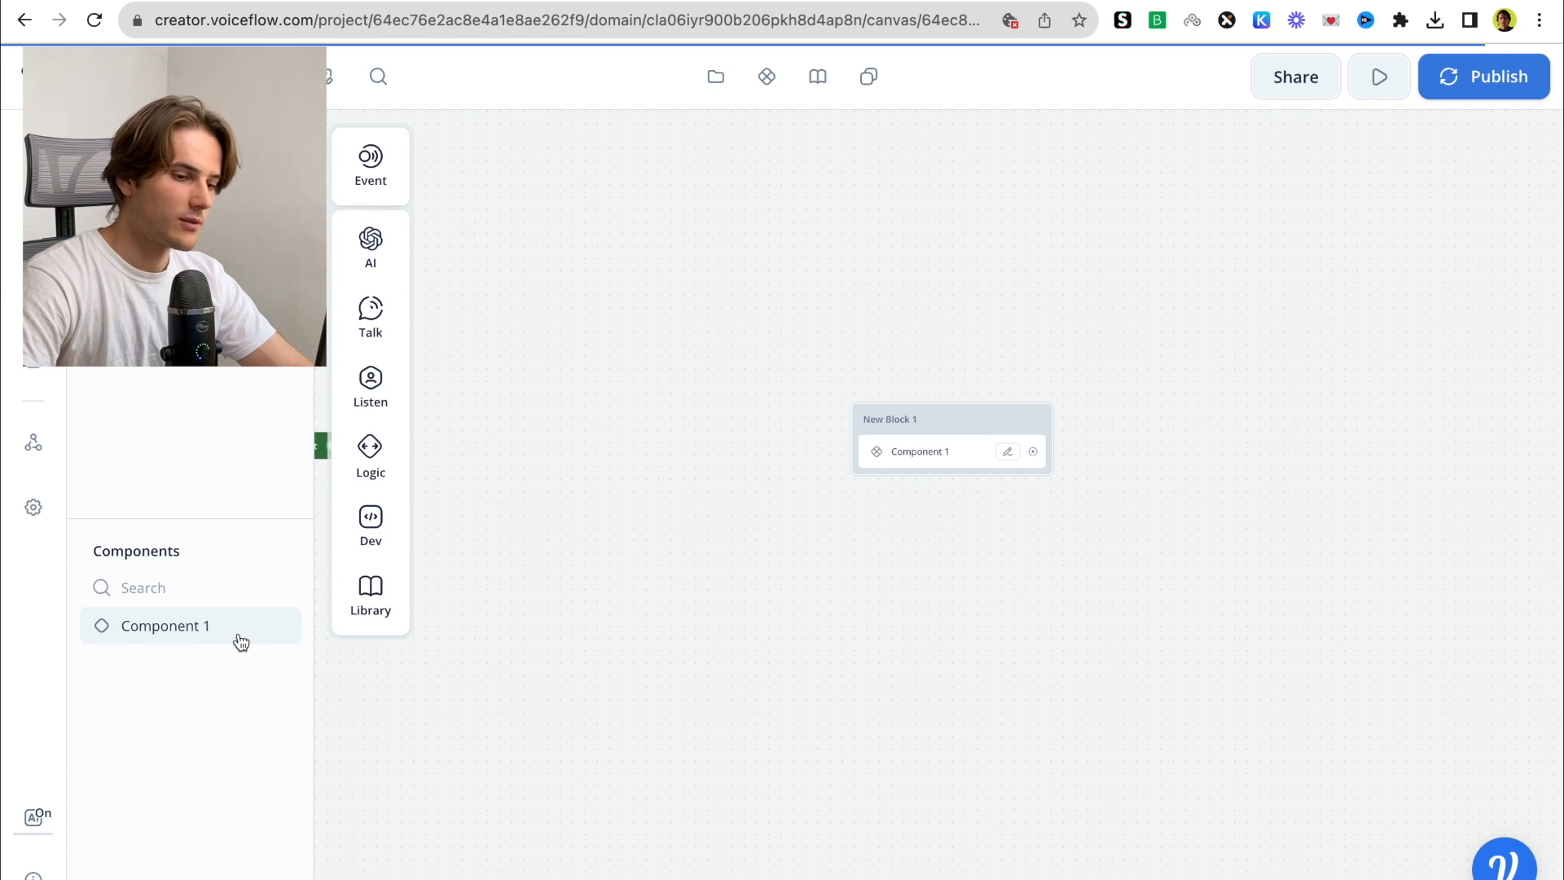
Open Component 1 and connect its Continue point to New Block 1, which holds the Welcome and capture steps
{"action": "left_click", "coordinate": [238, 639]}
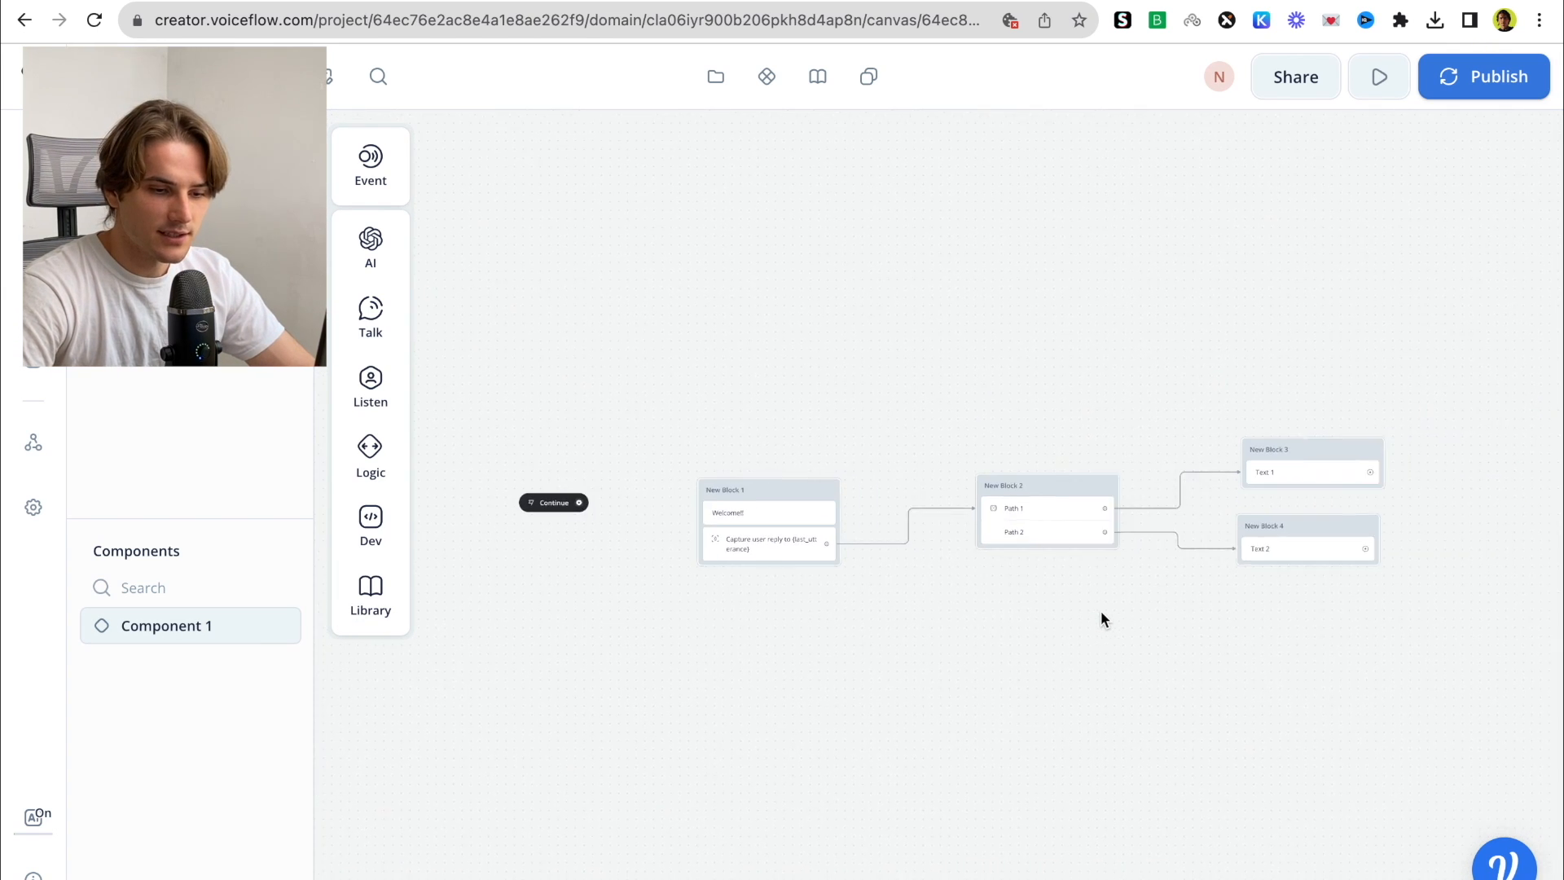
{"action": "left_click_drag", "start_coordinate": [460, 487], "coordinate": [607, 482]}
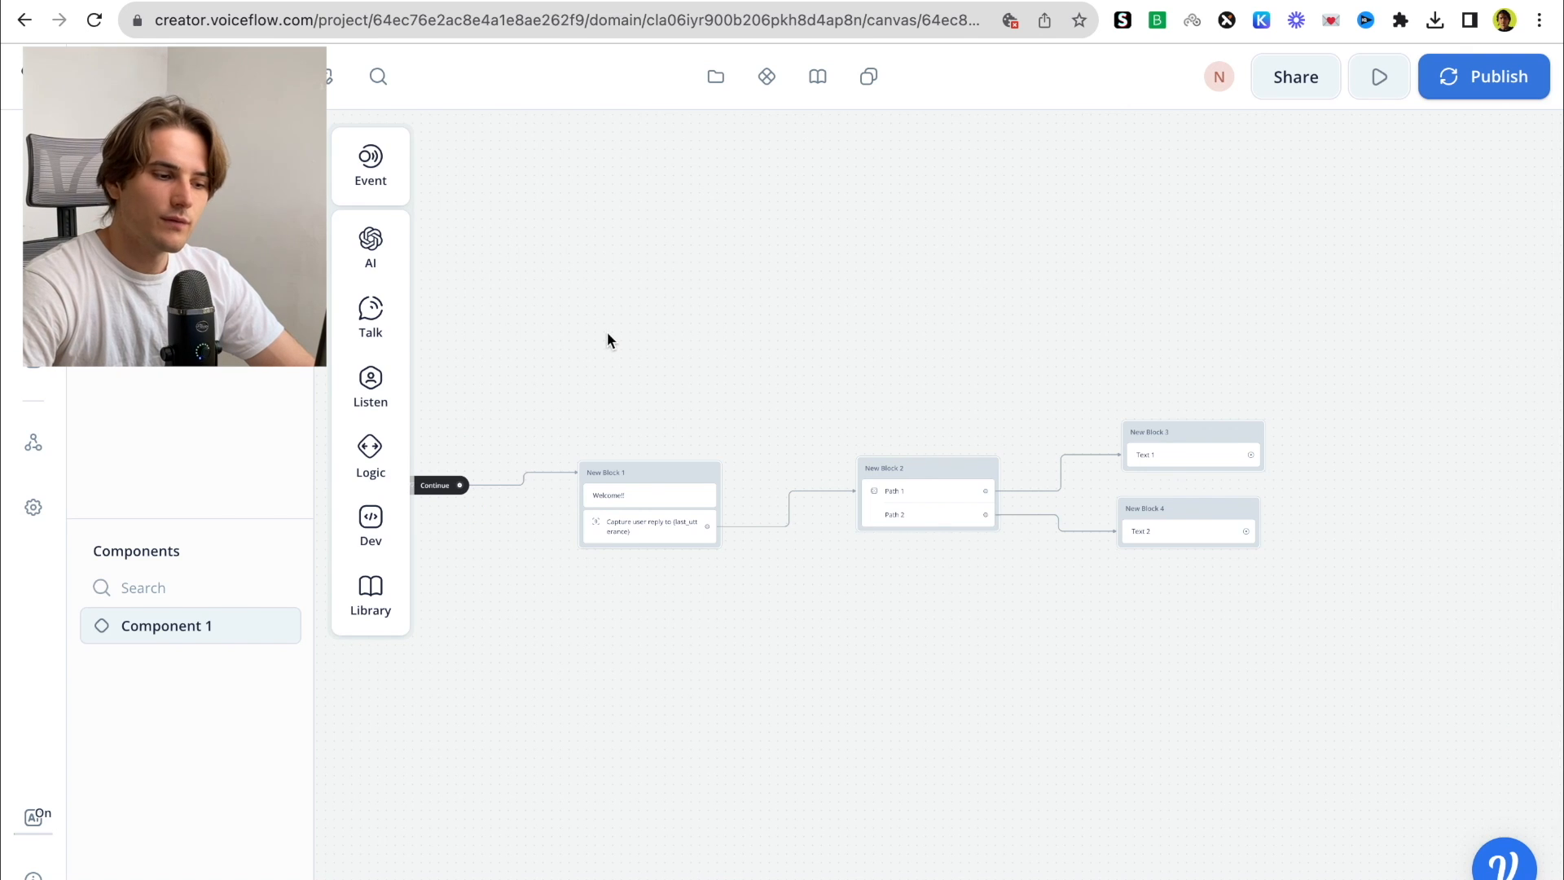
{"action": "scroll", "coordinate": [607, 332], "scroll_direction": "up", "scroll_amount": 2}
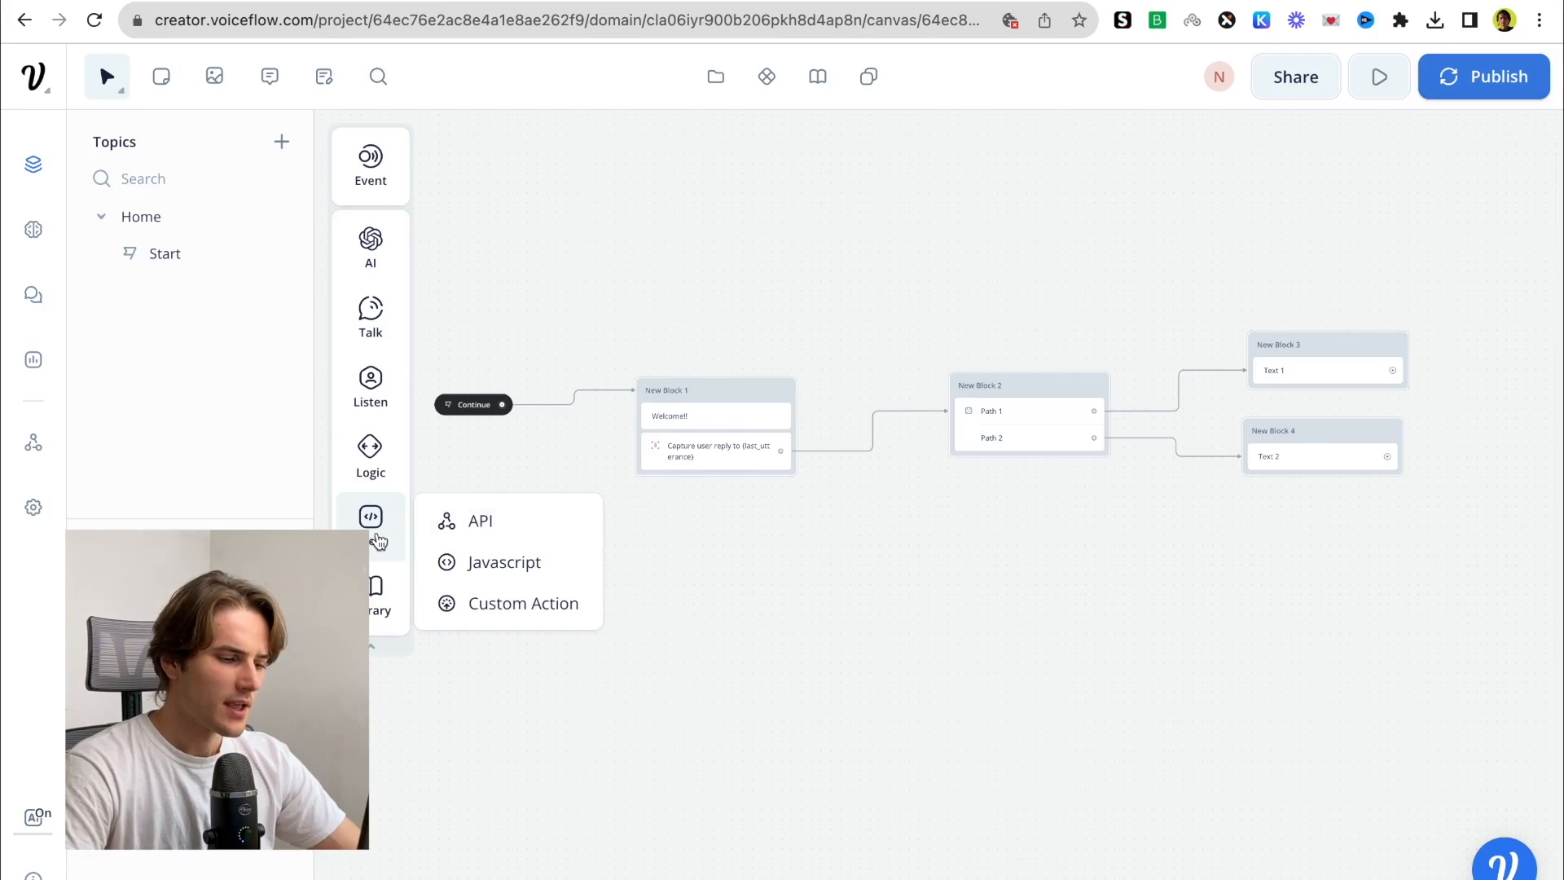
Add an API step as a new block below New Block 1 and move it slightly closer
{"action": "left_click_drag", "start_coordinate": [517, 530], "coordinate": [741, 644]}
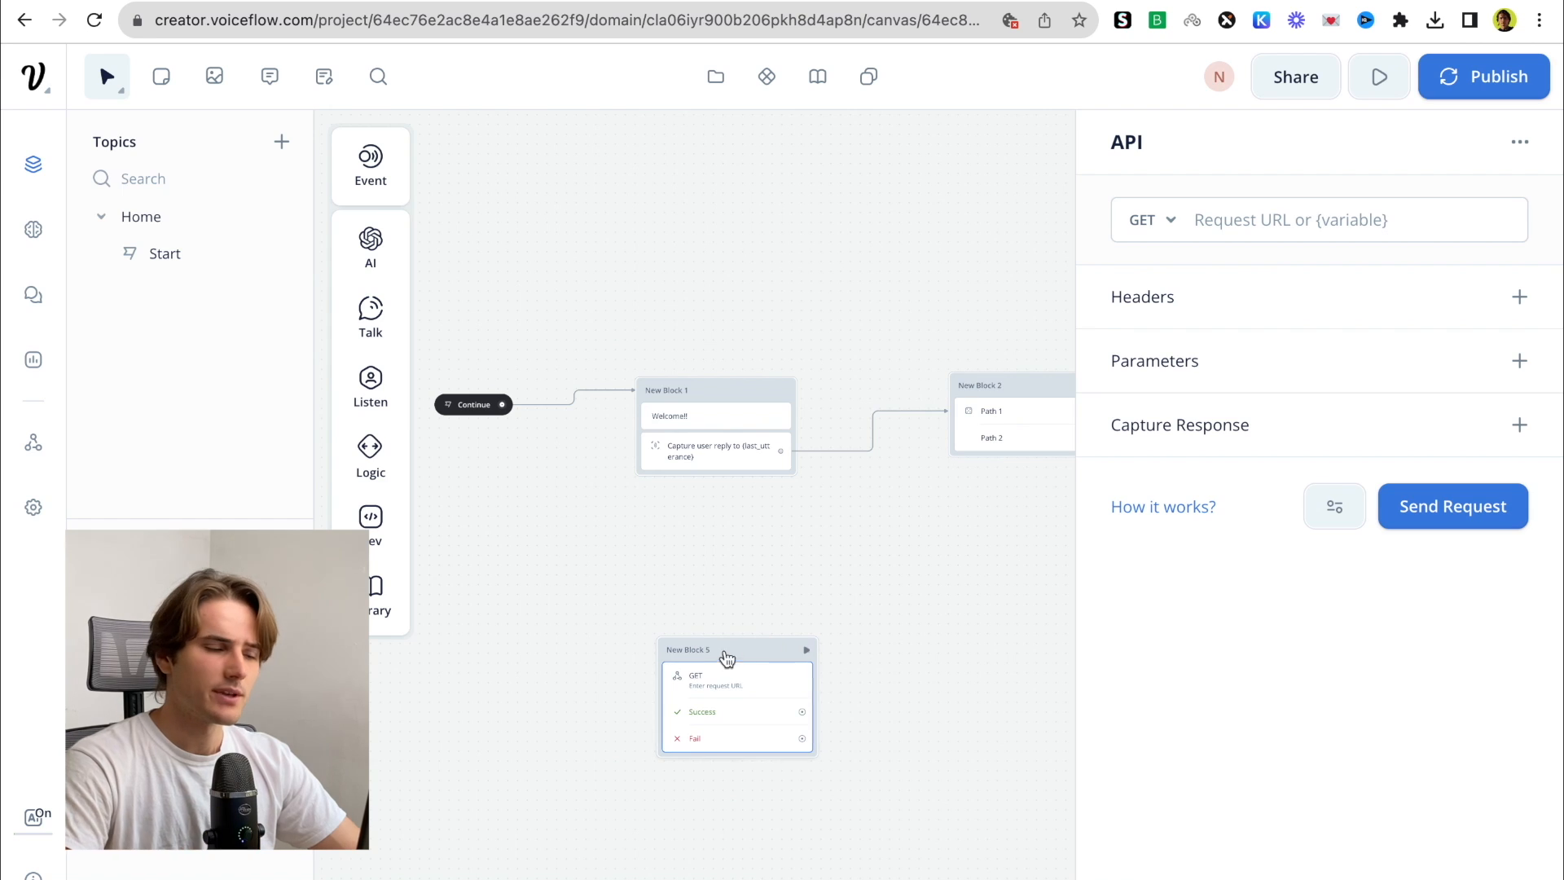
{"action": "left_click_drag", "start_coordinate": [715, 651], "coordinate": [686, 607]}
{"action": "mouse_move", "coordinate": [487, 519]}
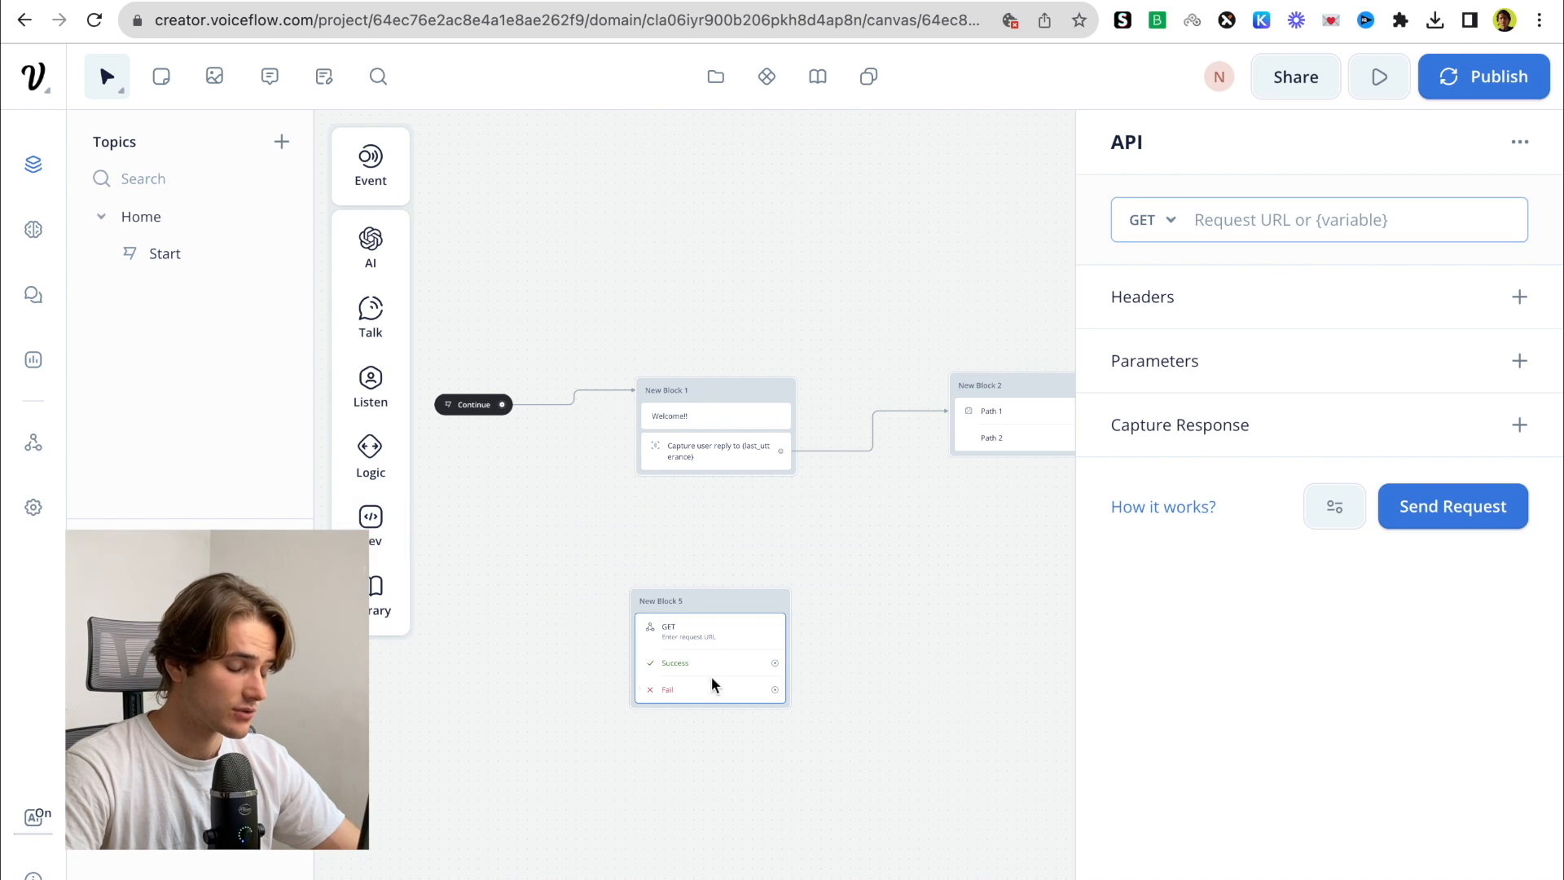
Delete the API block below New Block 1
{"action": "left_click", "coordinate": [866, 737]}
{"action": "left_click_drag", "start_coordinate": [895, 730], "coordinate": [628, 593]}
{"action": "key", "text": "Delete"}
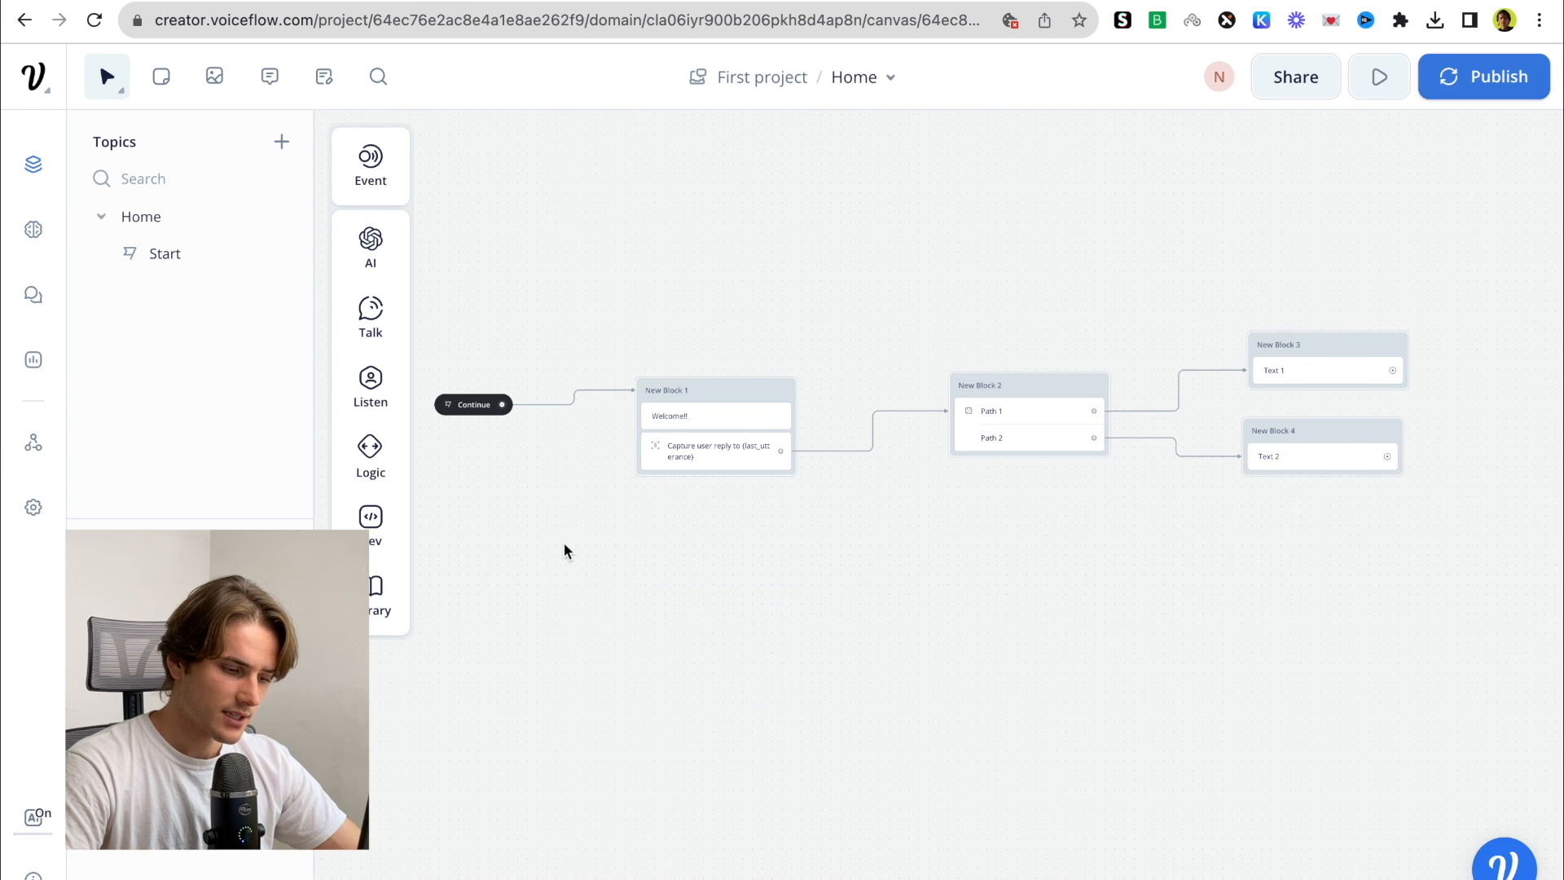
Add a Javascript step below New Block 1 and open its help article
{"action": "mouse_move", "coordinate": [398, 511]}
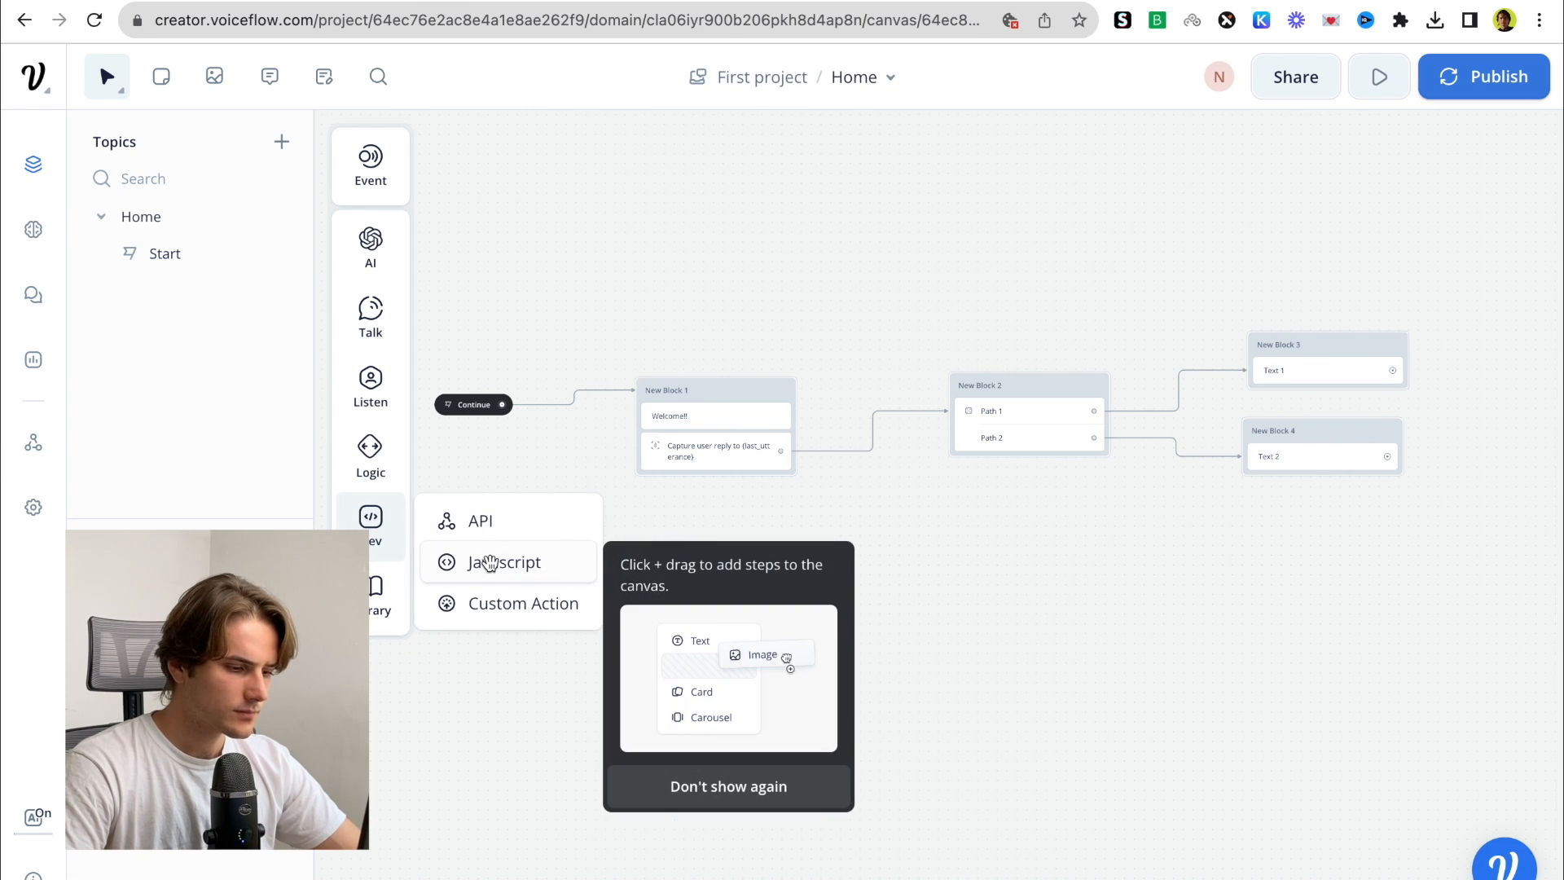
{"action": "left_click_drag", "start_coordinate": [490, 564], "coordinate": [749, 552]}
{"action": "left_click", "coordinate": [663, 644]}
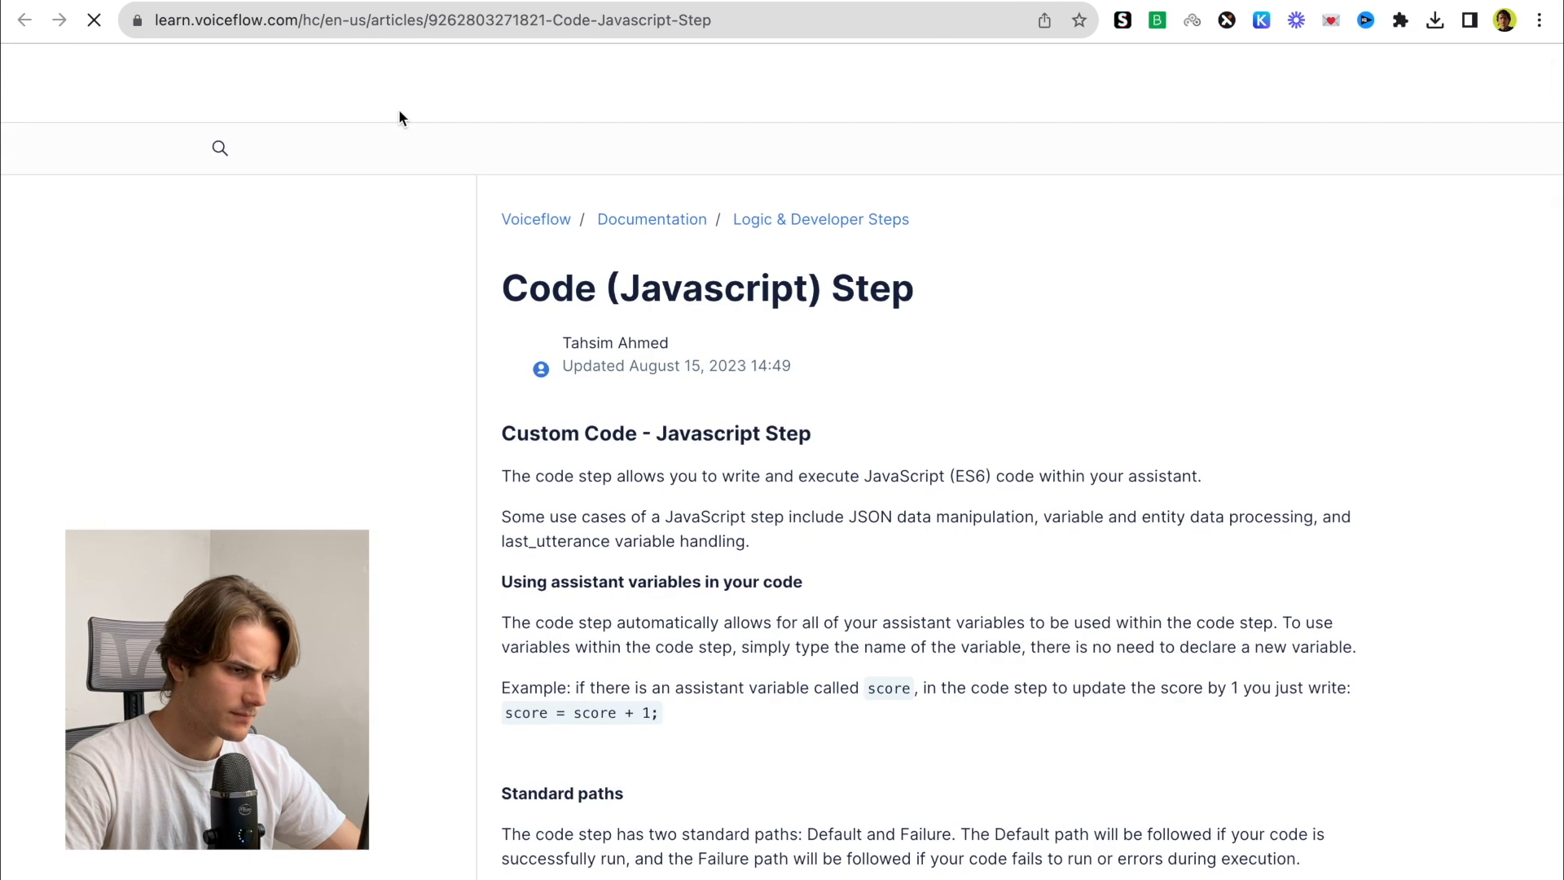
Read the Code (Javascript) Step article, focusing on custom paths and the victory and defeat score example
{"action": "scroll", "coordinate": [814, 535], "scroll_direction": "down", "scroll_amount": 3}
{"action": "scroll", "coordinate": [813, 535], "scroll_direction": "down", "scroll_amount": 15}
{"action": "scroll", "coordinate": [813, 534], "scroll_direction": "up", "scroll_amount": 10}
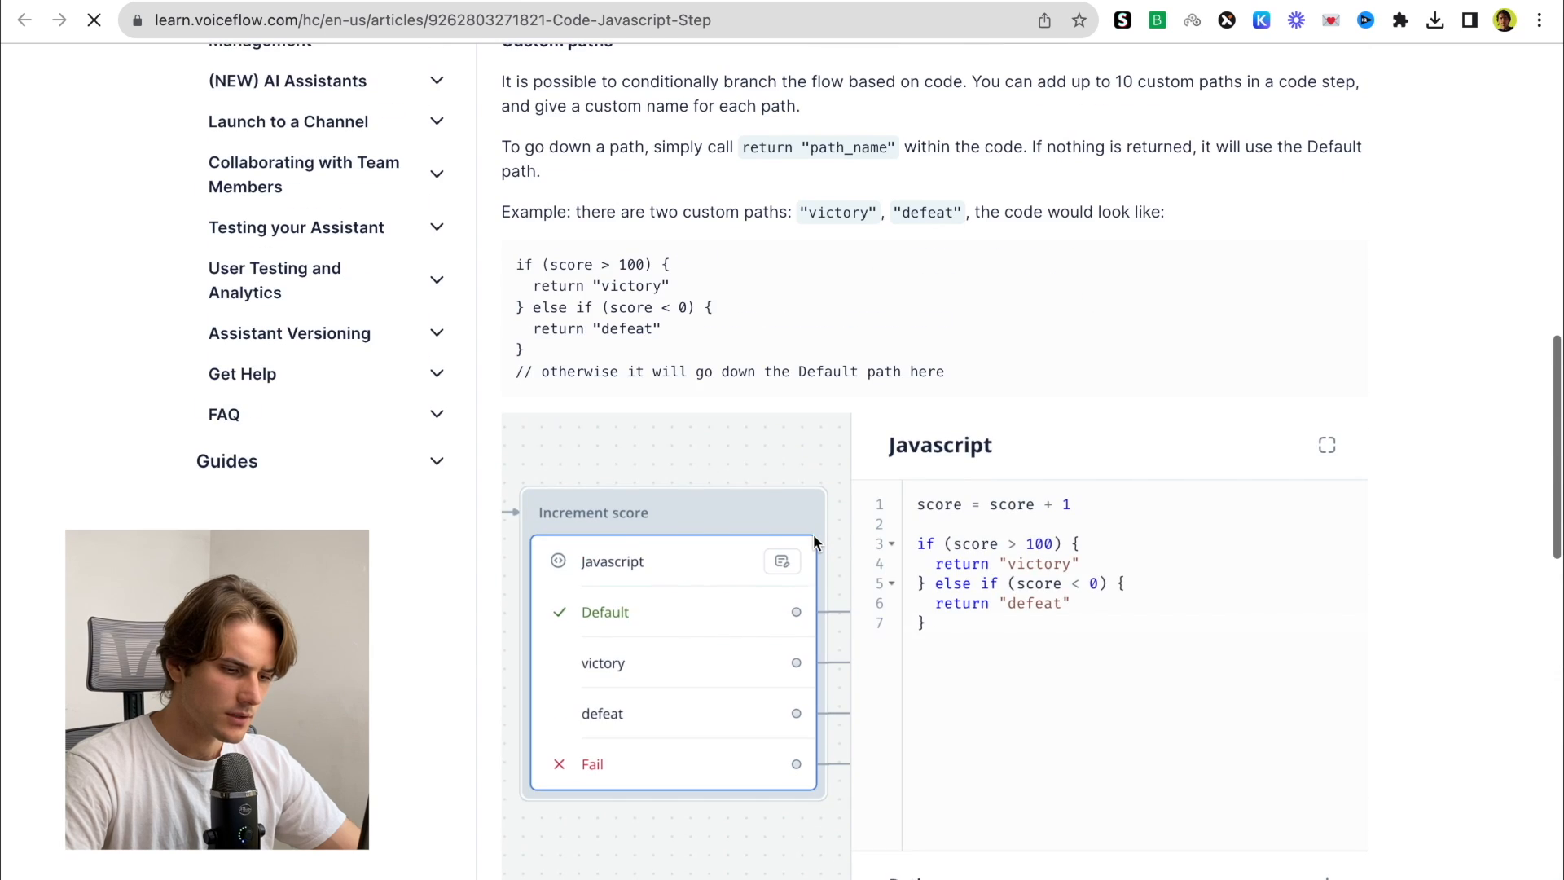
{"action": "scroll", "coordinate": [814, 535], "scroll_direction": "down", "scroll_amount": 2}
{"action": "scroll", "coordinate": [814, 542], "scroll_direction": "down", "scroll_amount": 1}
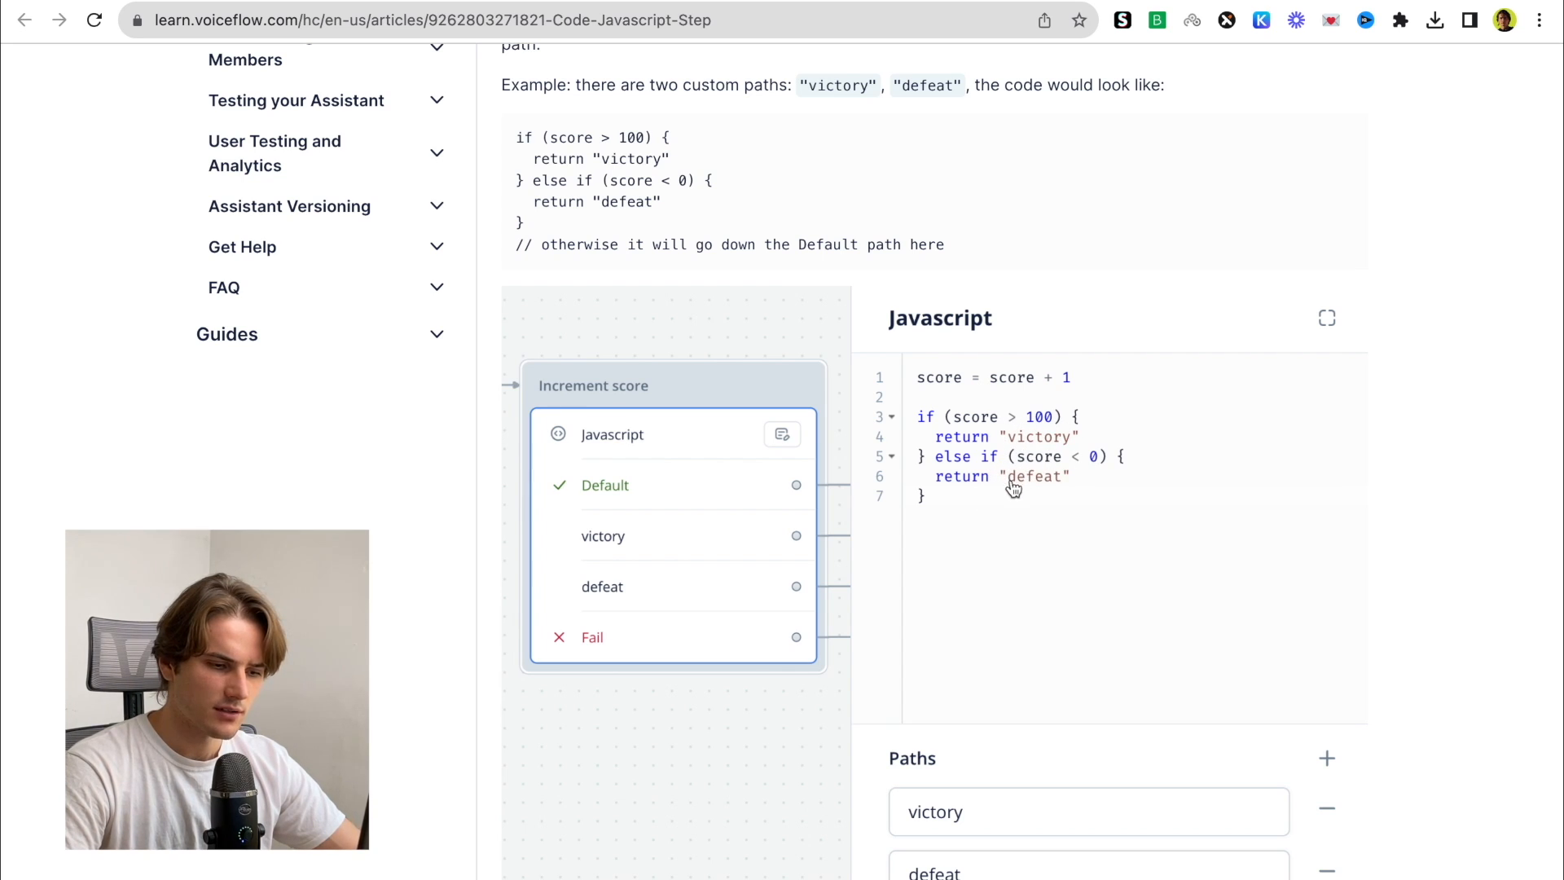
{"action": "scroll", "coordinate": [1074, 495], "scroll_direction": "down", "scroll_amount": 3}
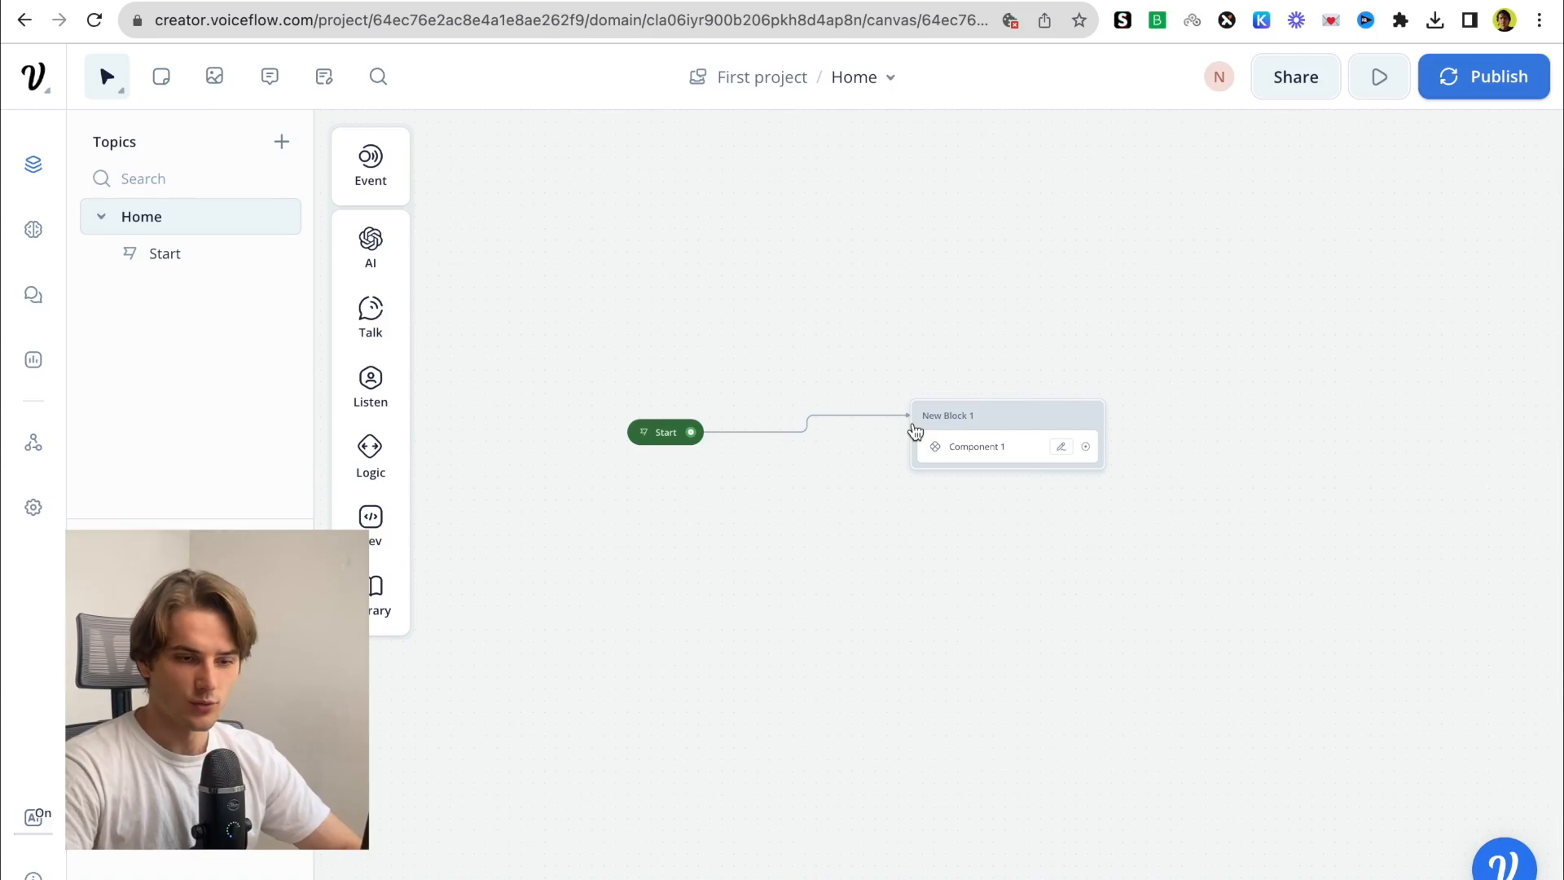
Publish the assistant to production with the version name V 1 and open its Web Chat integration page
{"action": "left_click", "coordinate": [1487, 88]}
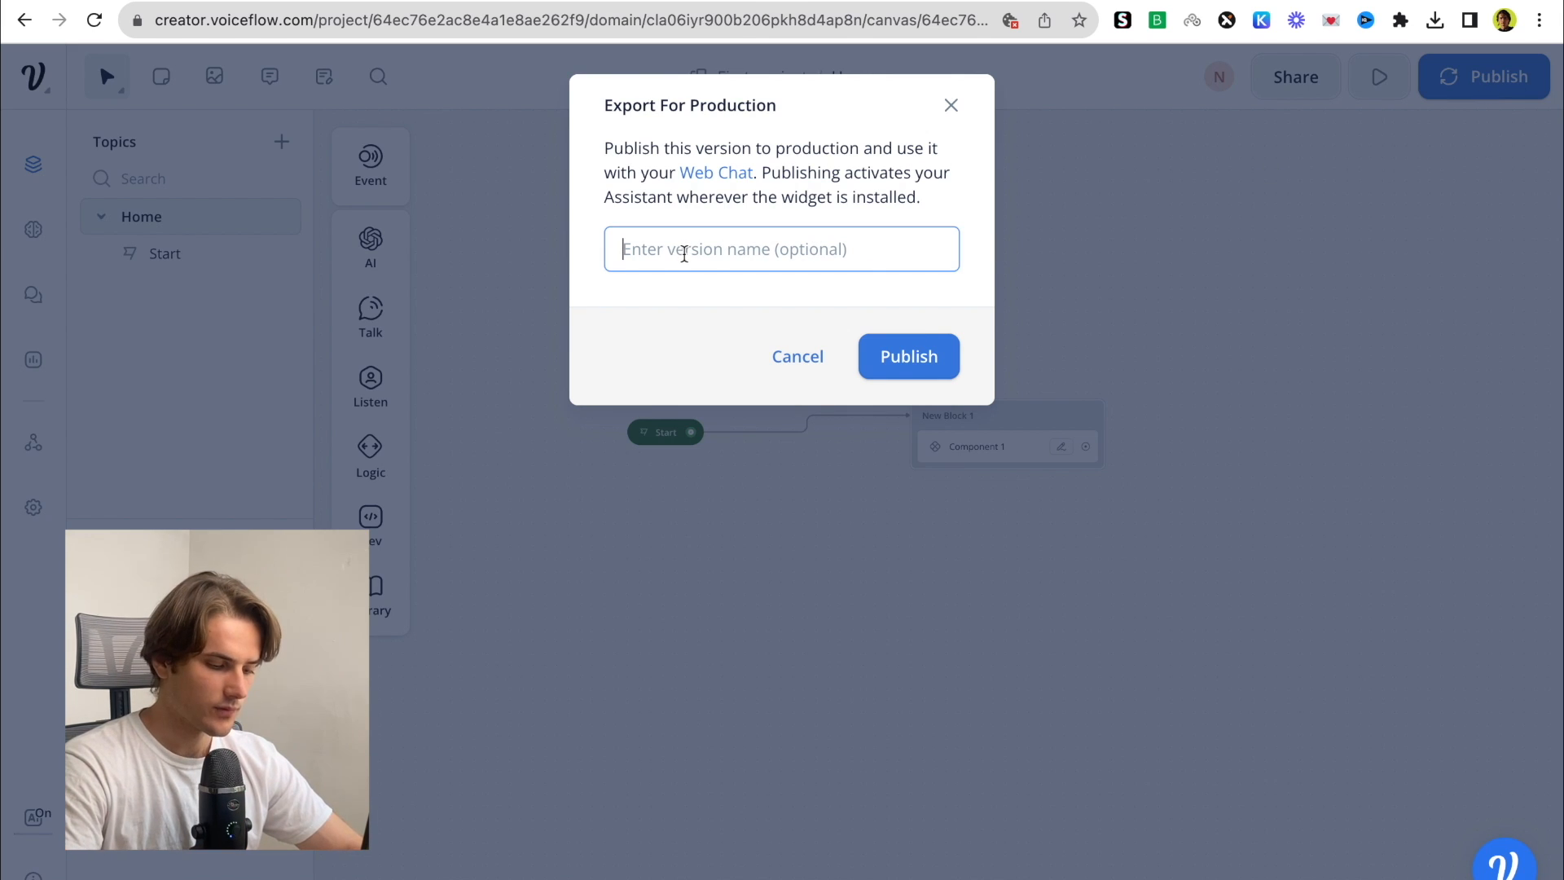
{"action": "type", "text": "V 1"}
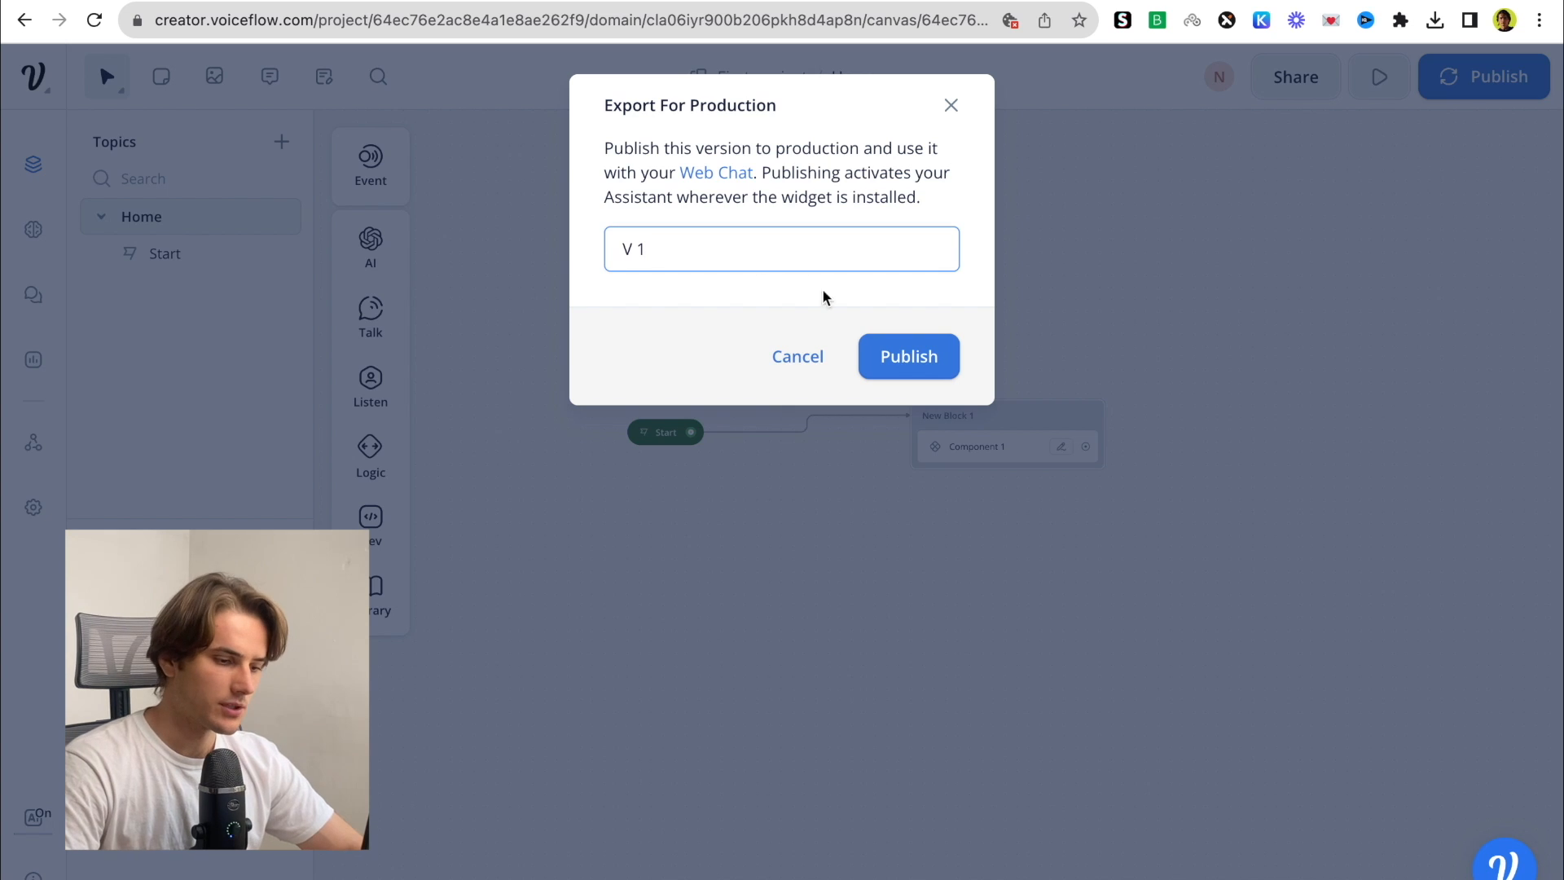
{"action": "left_click", "coordinate": [896, 359]}
{"action": "left_click", "coordinate": [1367, 432]}
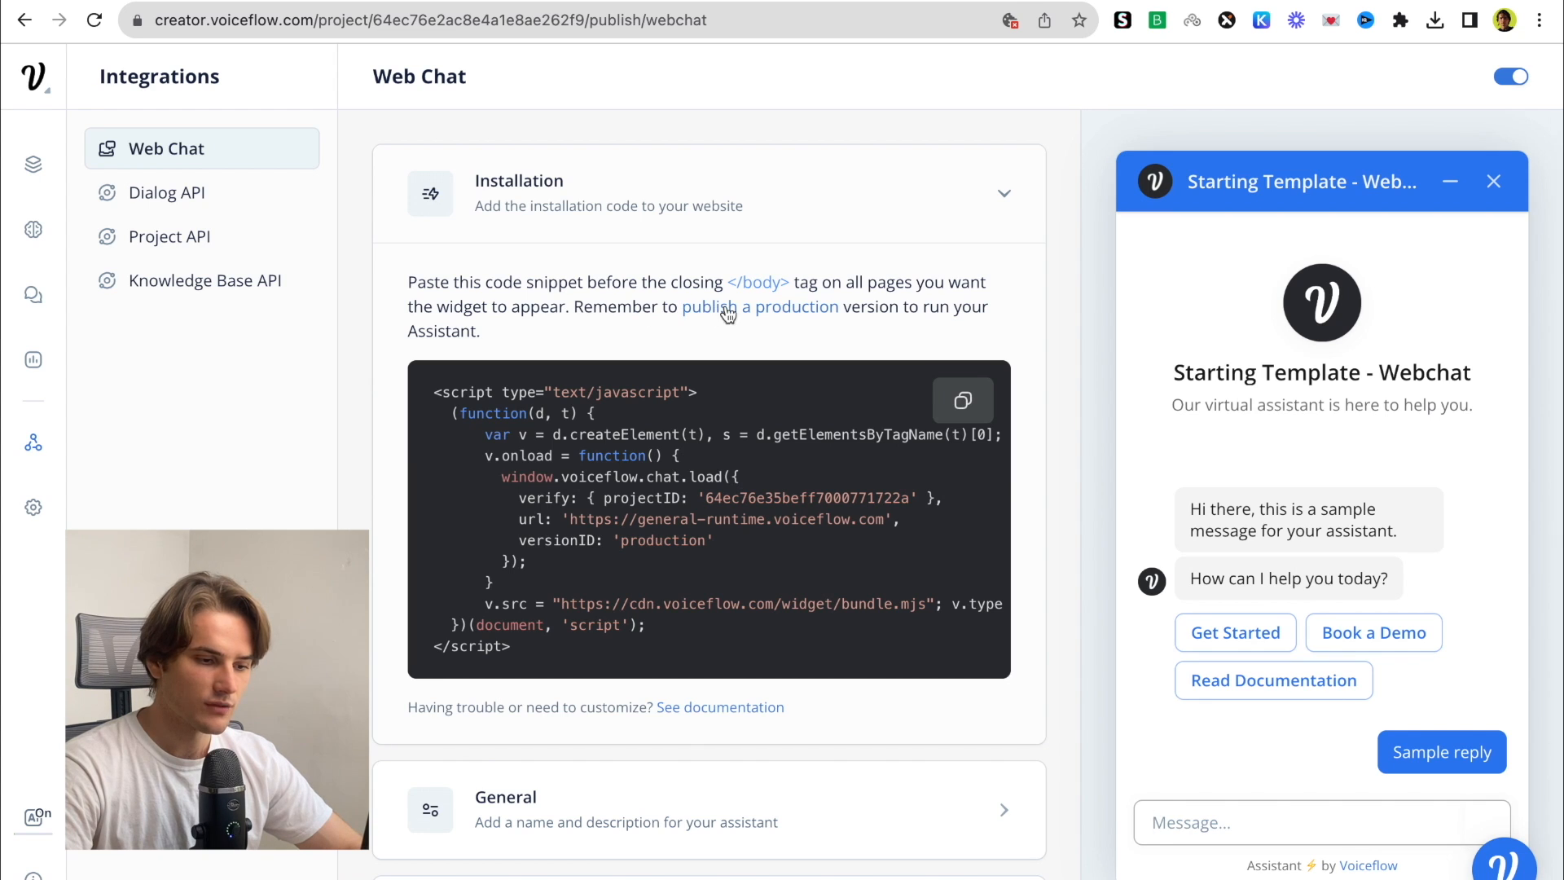
Review the Web Chat installation instructions and copy the code snippet for embedding the widget on a website
{"action": "left_click_drag", "start_coordinate": [406, 282], "coordinate": [647, 282]}
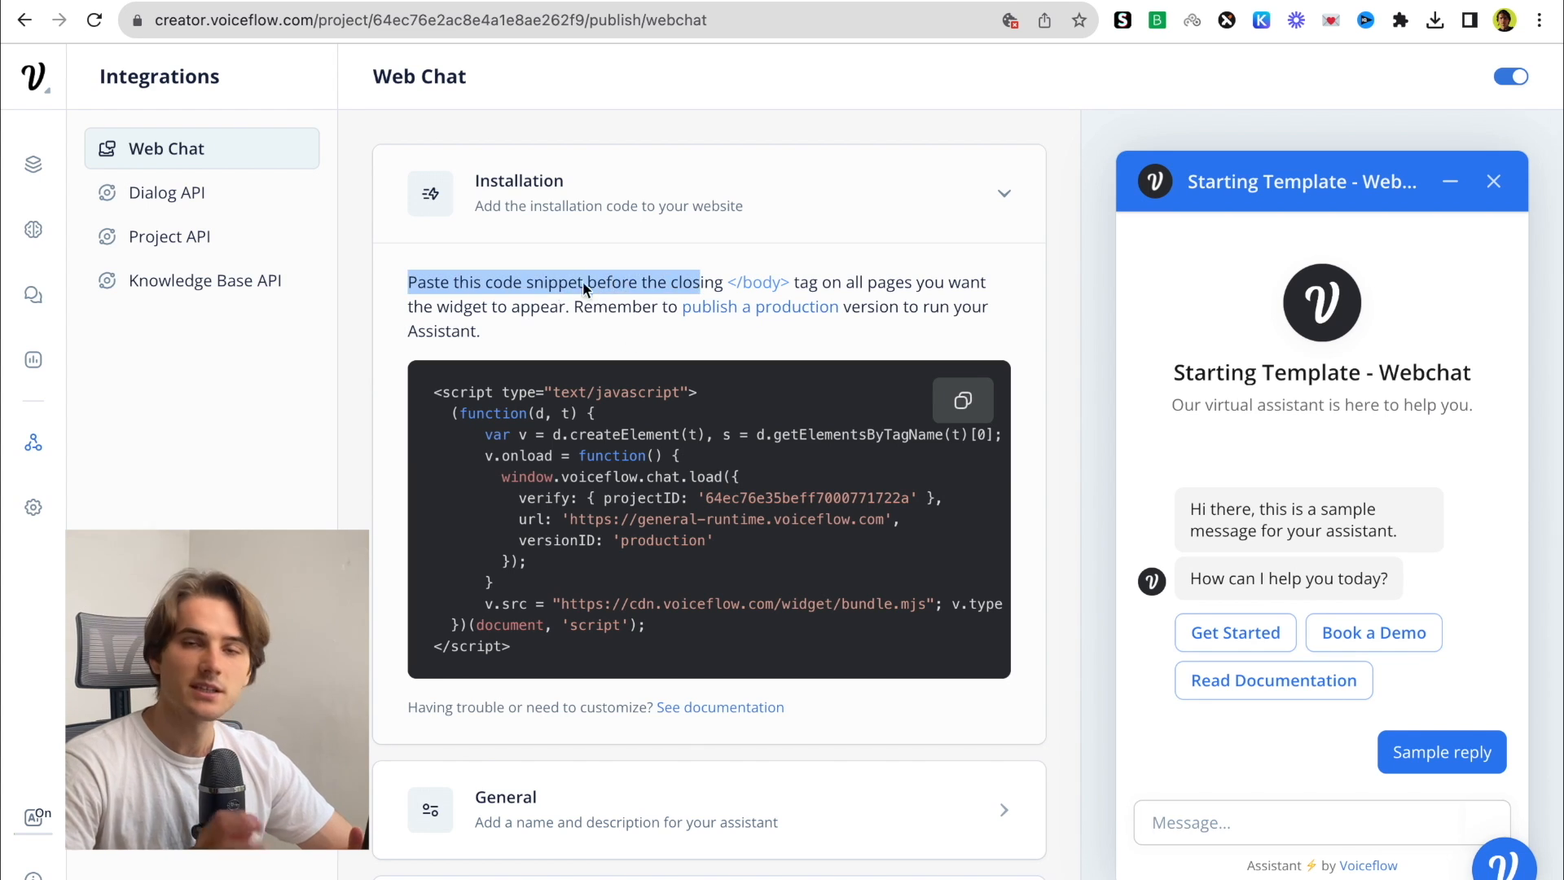
{"action": "left_click", "coordinate": [520, 296]}
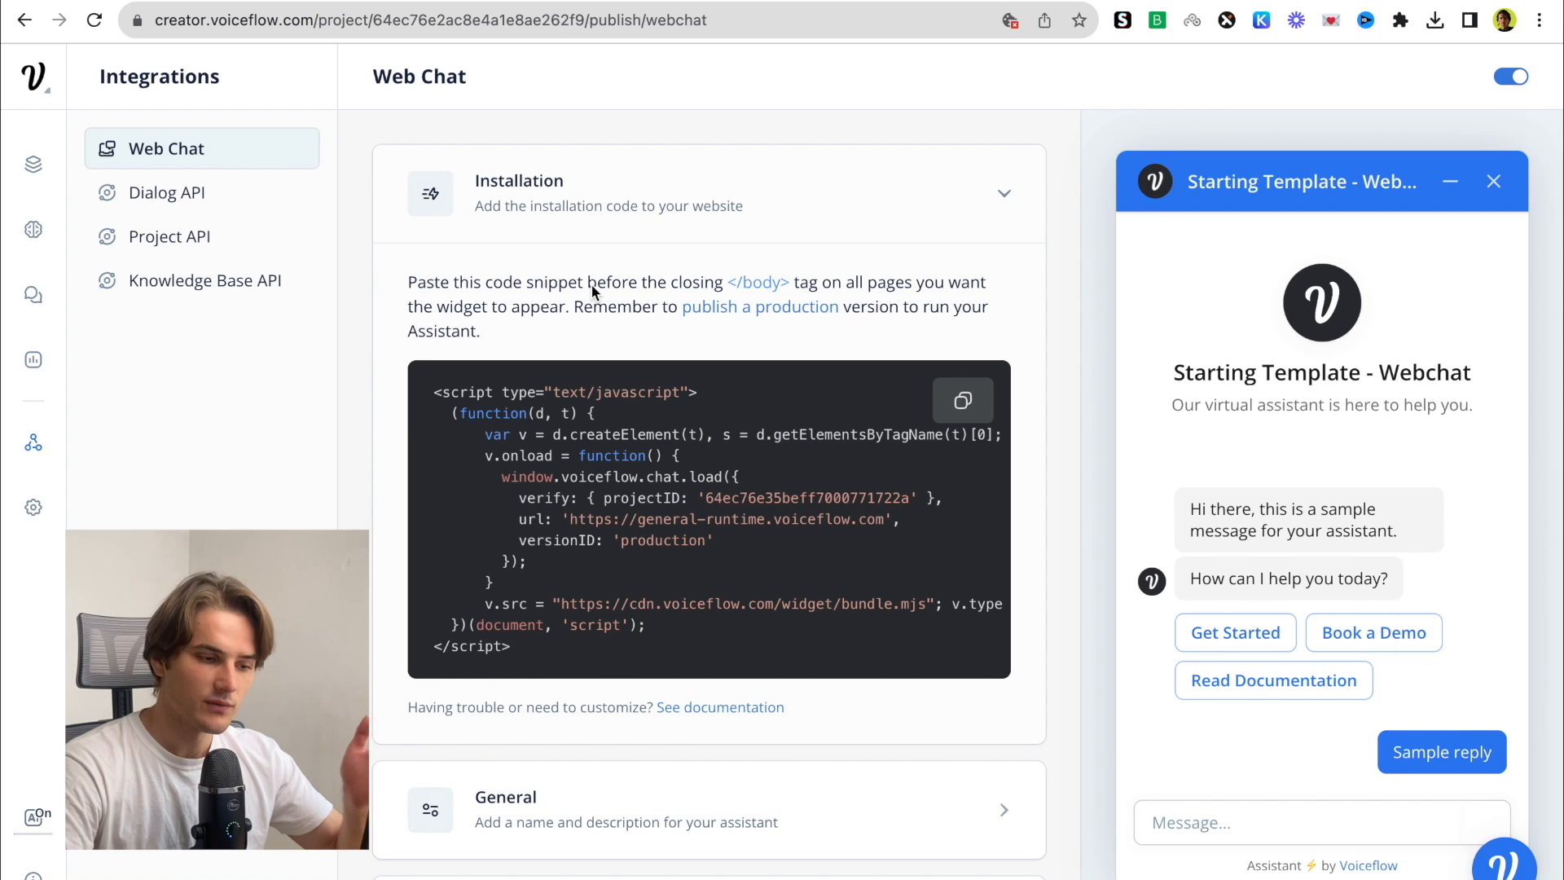
{"action": "left_click", "coordinate": [963, 400]}
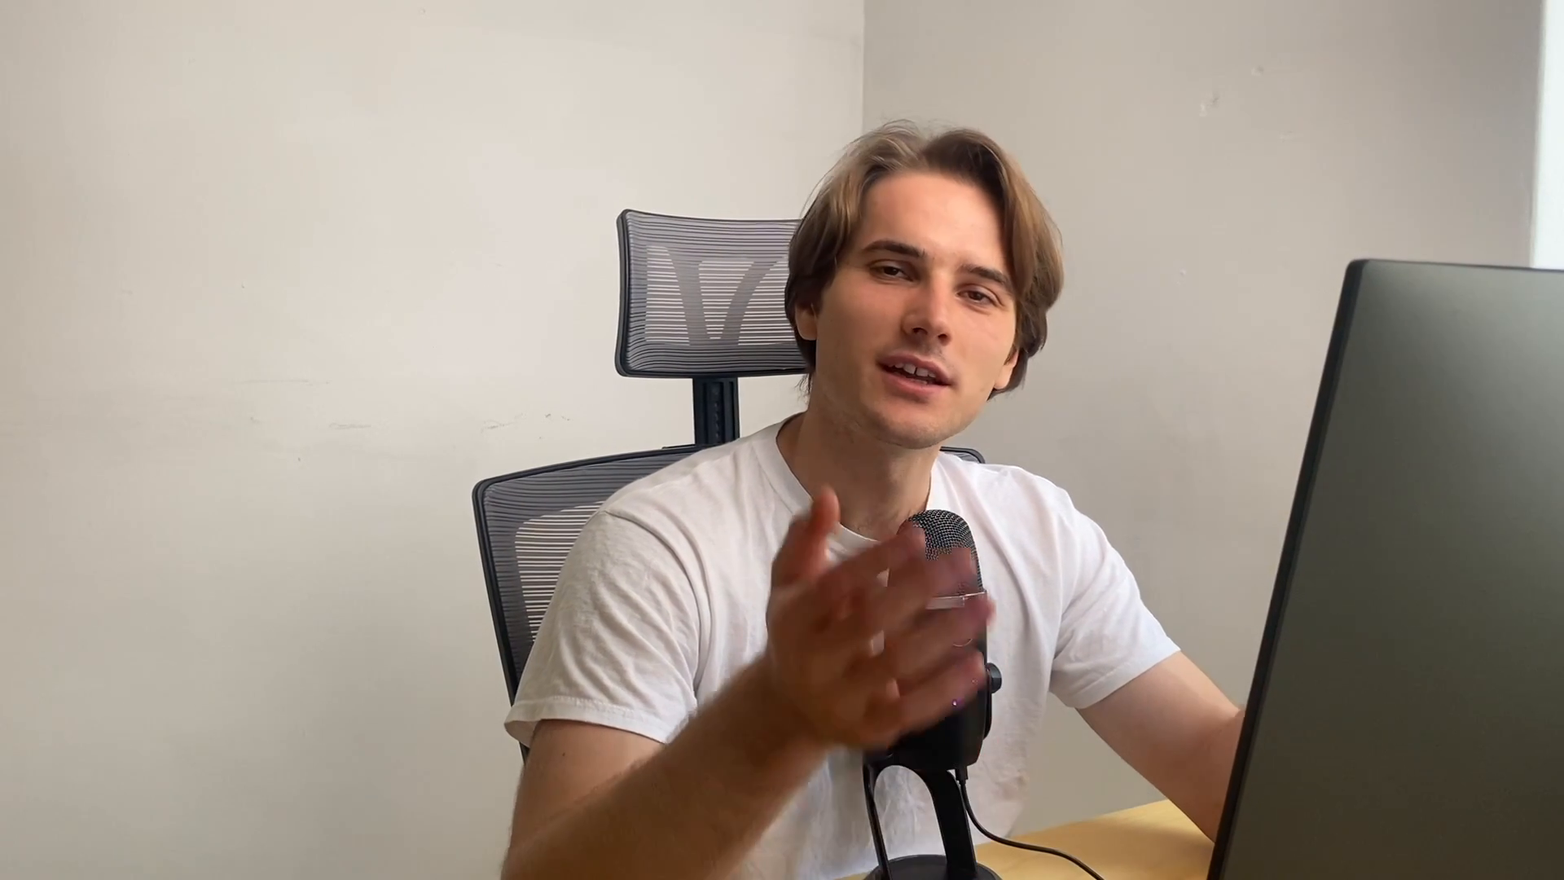